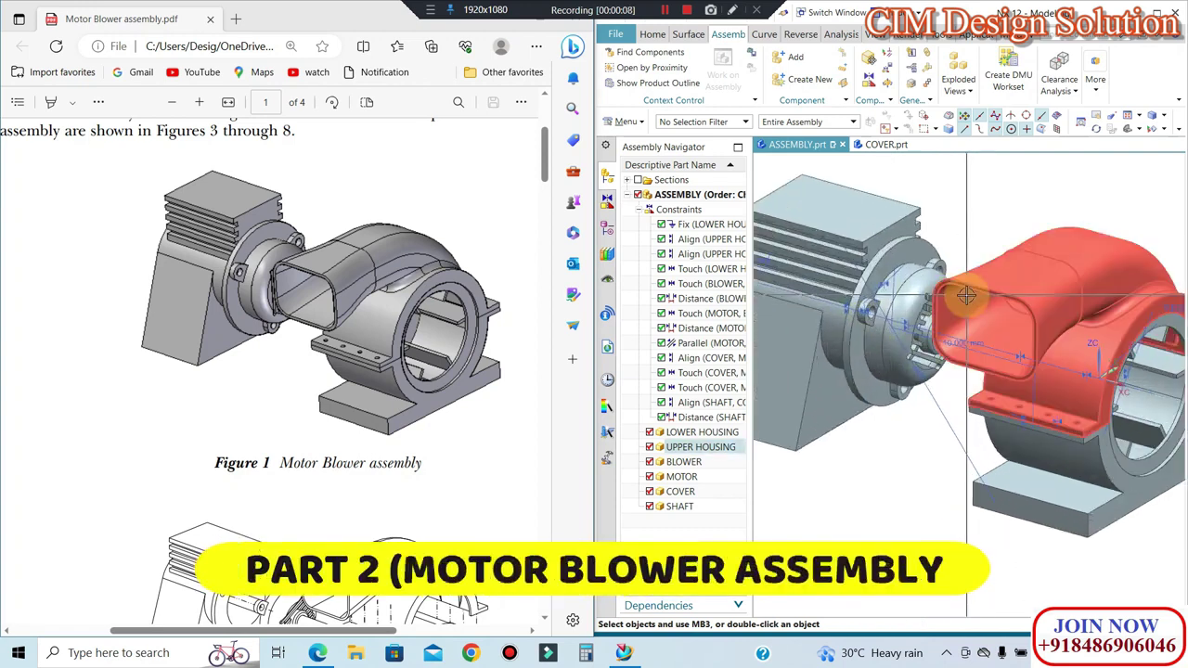
Step: Zoom and orbit around the existing assembly to inspect it from several angles
scroll(300, 339, "down", 3)
scroll(251, 332, "down", 5)
scroll(244, 326, "down", 5)
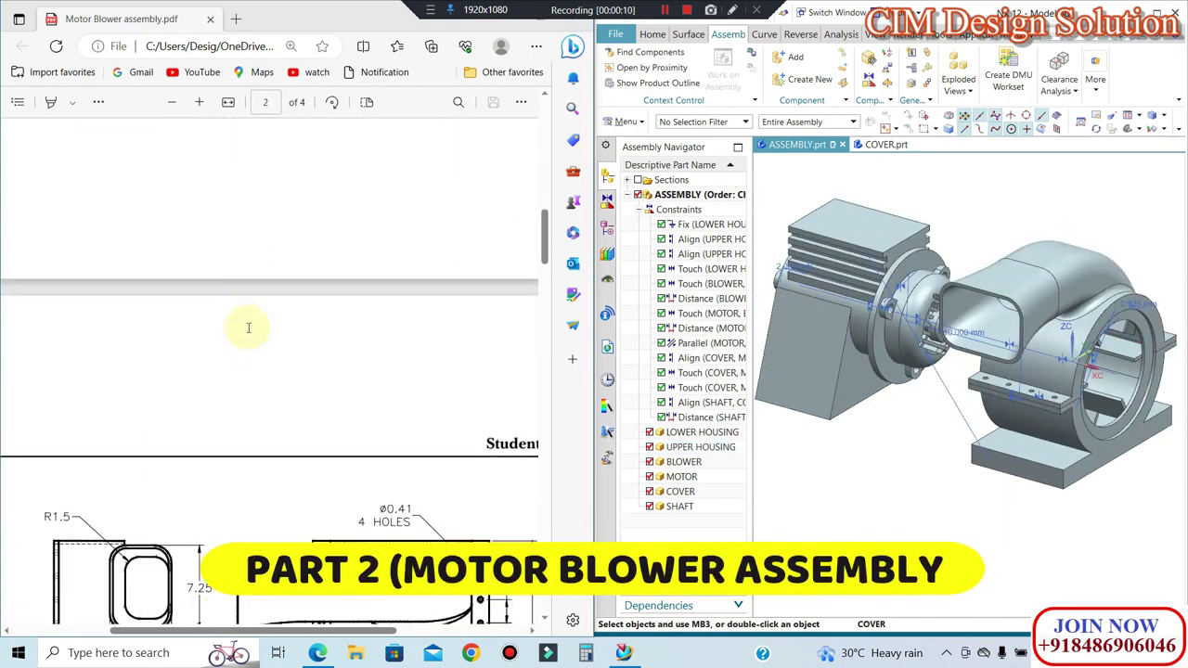
scroll(247, 328, "down", 3)
scroll(247, 329, "down", 3)
scroll(247, 330, "down", 3)
scroll(246, 332, "down", 3)
scroll(247, 332, "down", 3)
scroll(251, 335, "down", 3)
scroll(255, 339, "down", 3)
scroll(259, 342, "down", 3)
scroll(260, 343, "down", 5)
scroll(262, 344, "down", 3)
scroll(262, 346, "up", 2)
scroll(263, 348, "up", 6)
scroll(263, 348, "up", 5)
scroll(263, 348, "up", 5)
scroll(263, 348, "up", 5)
scroll(263, 348, "up", 5)
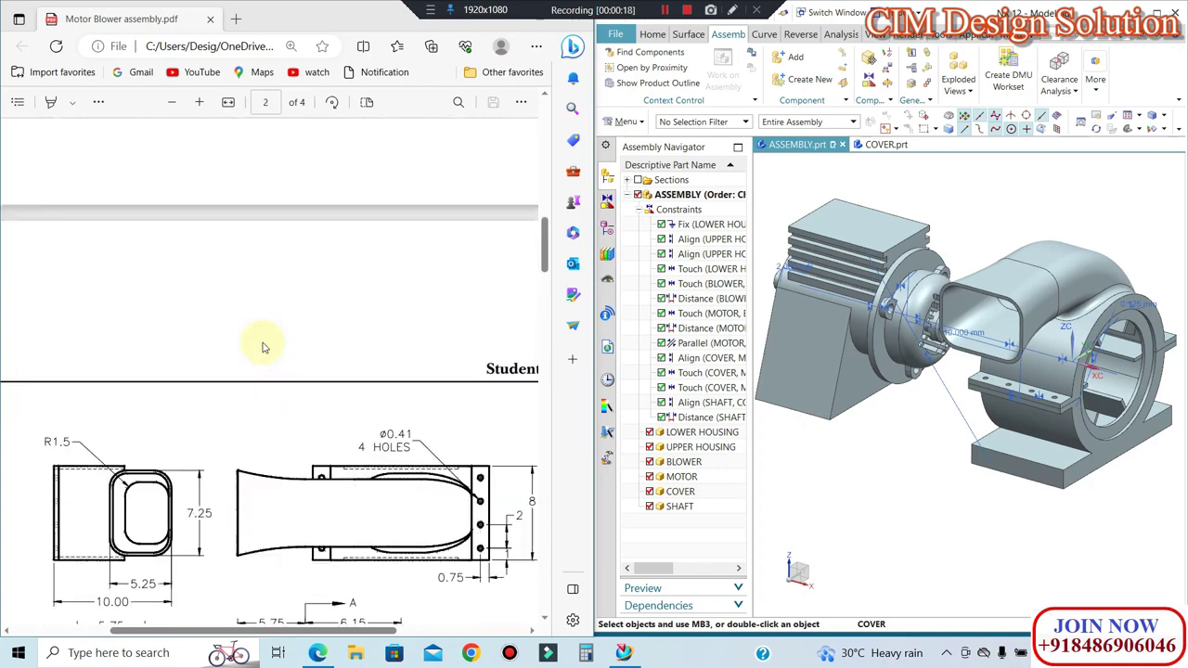
scroll(262, 348, "up", 5)
scroll(271, 346, "up", 1)
scroll(283, 334, "down", 1)
scroll(306, 310, "up", 1)
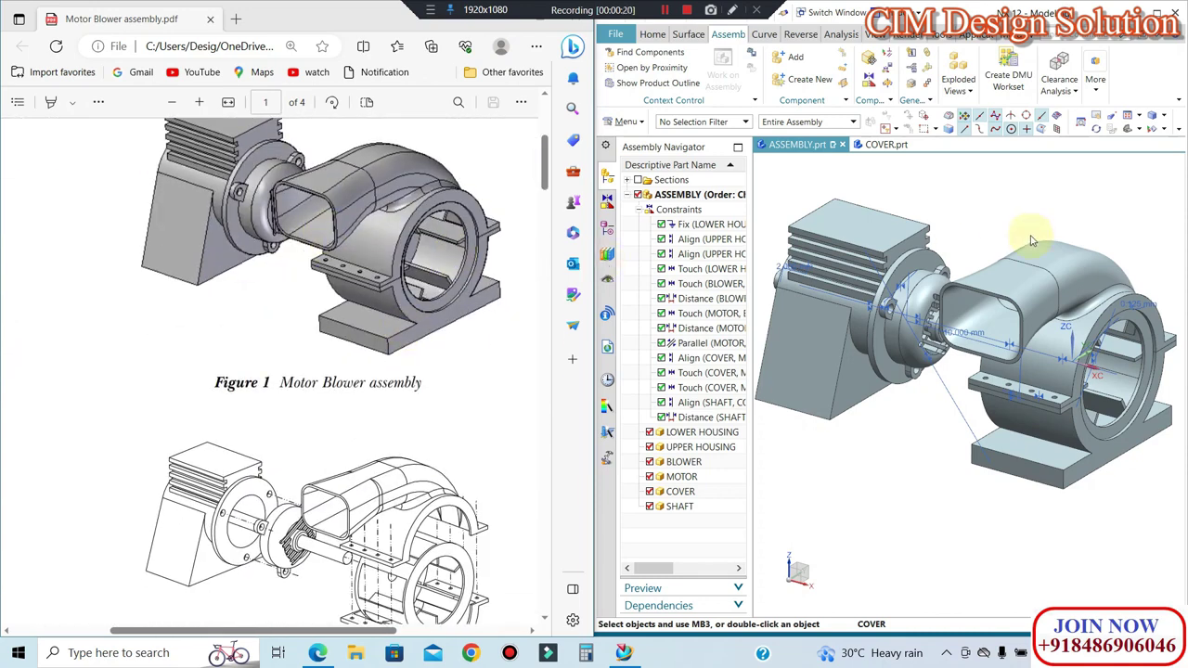
middle_click_drag(1030, 242, 902, 233)
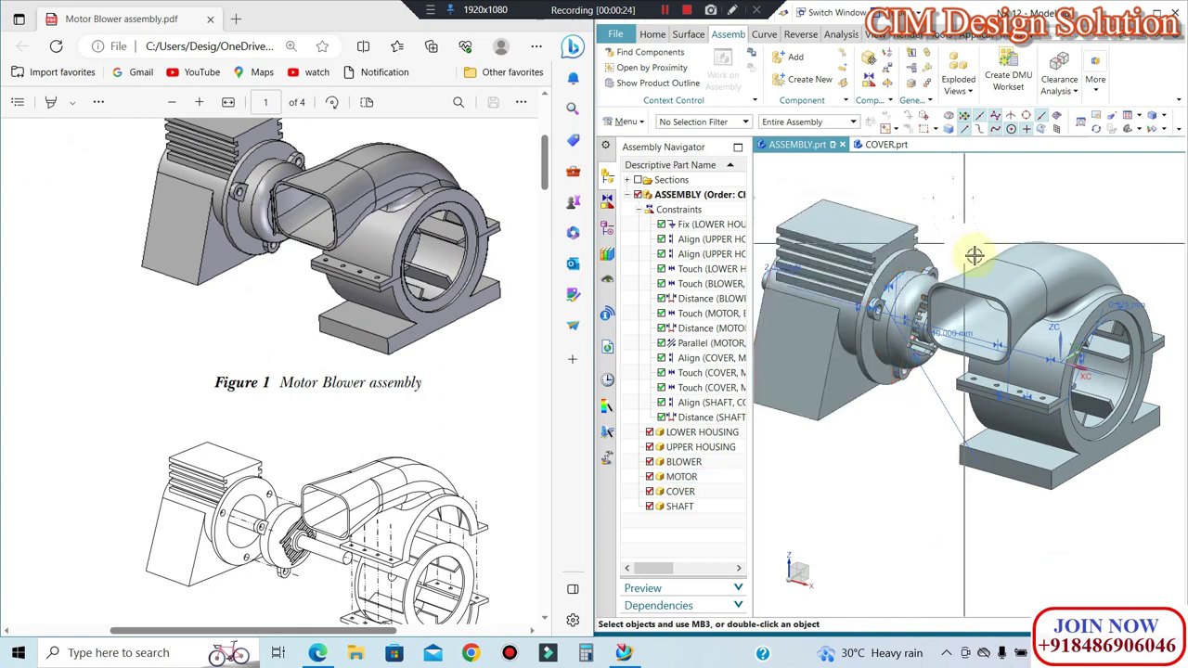
scroll(882, 250, "down", 2)
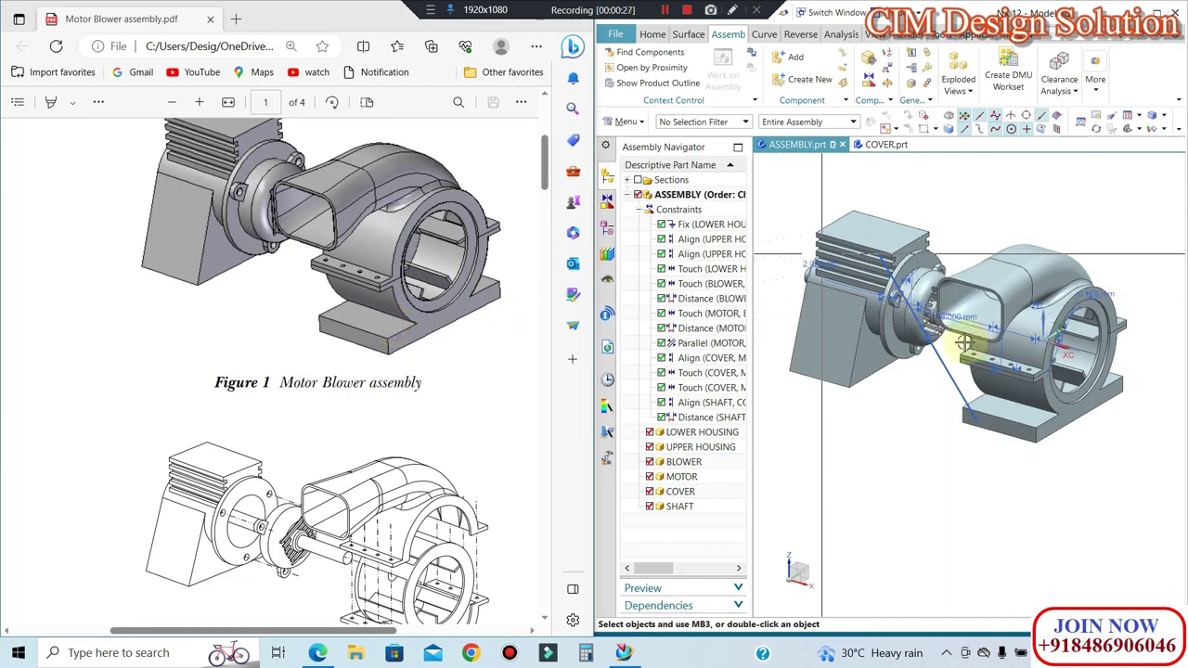
scroll(1011, 322, "up", 2)
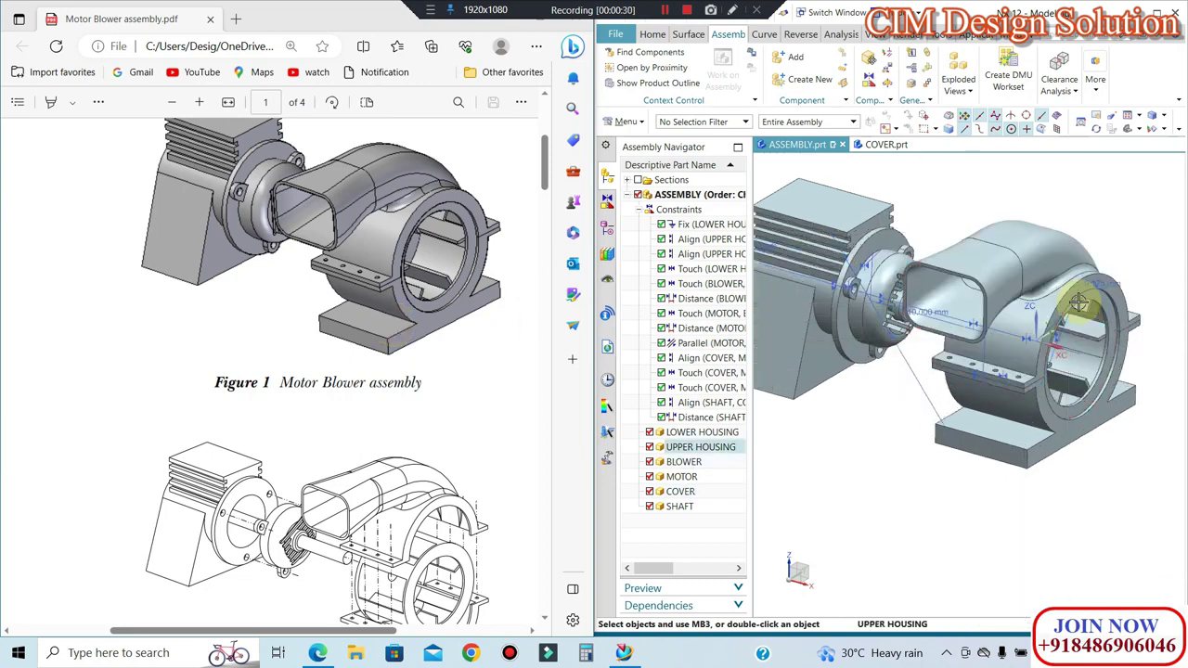
scroll(1021, 287, "down", 2)
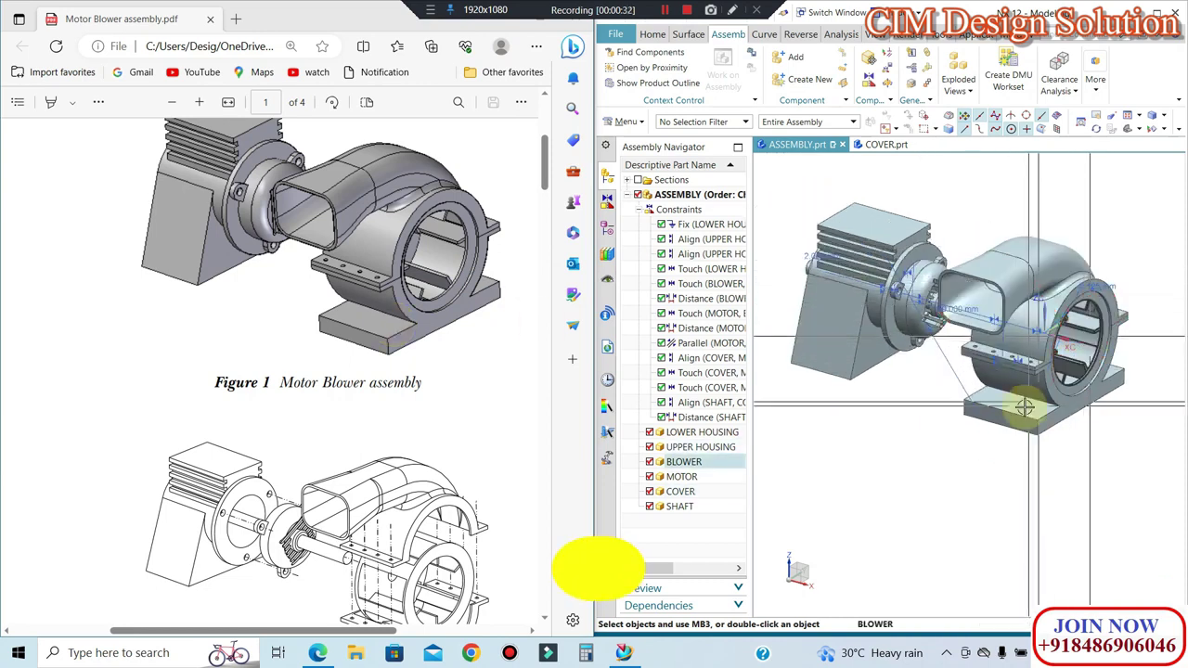
scroll(367, 442, "down", 5)
scroll(364, 443, "down", 5)
scroll(360, 445, "down", 5)
scroll(355, 447, "down", 5)
scroll(355, 447, "down", 5)
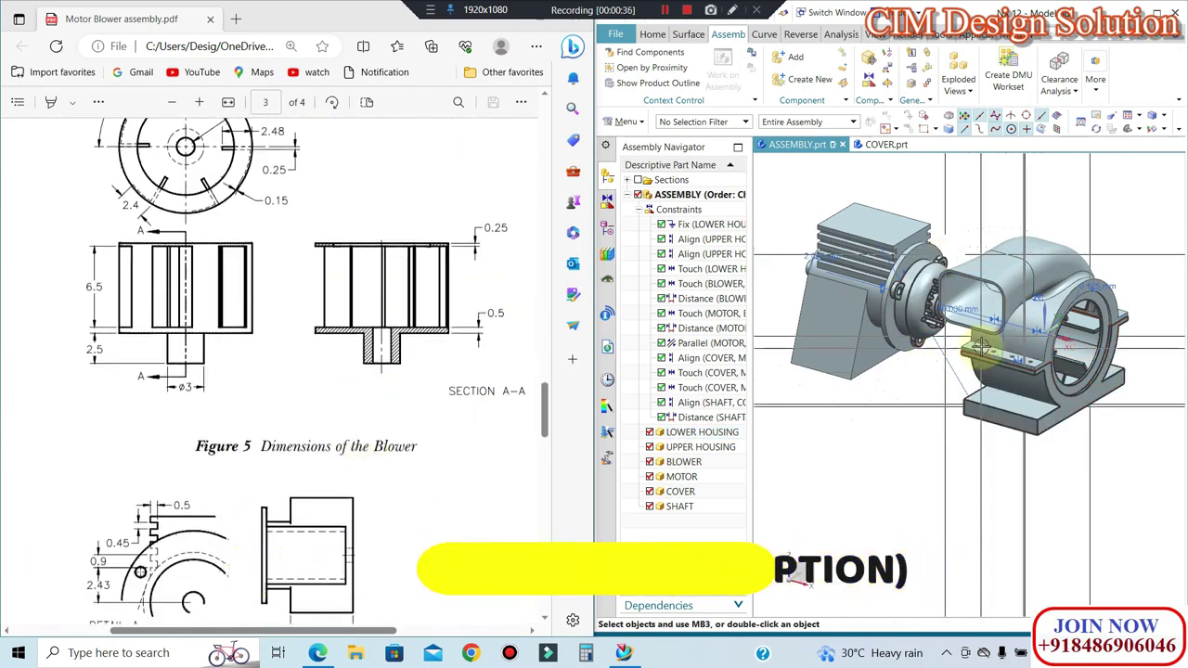
scroll(334, 401, "up", 5)
scroll(334, 401, "up", 5)
scroll(326, 398, "up", 5)
scroll(326, 396, "up", 5)
scroll(332, 398, "up", 5)
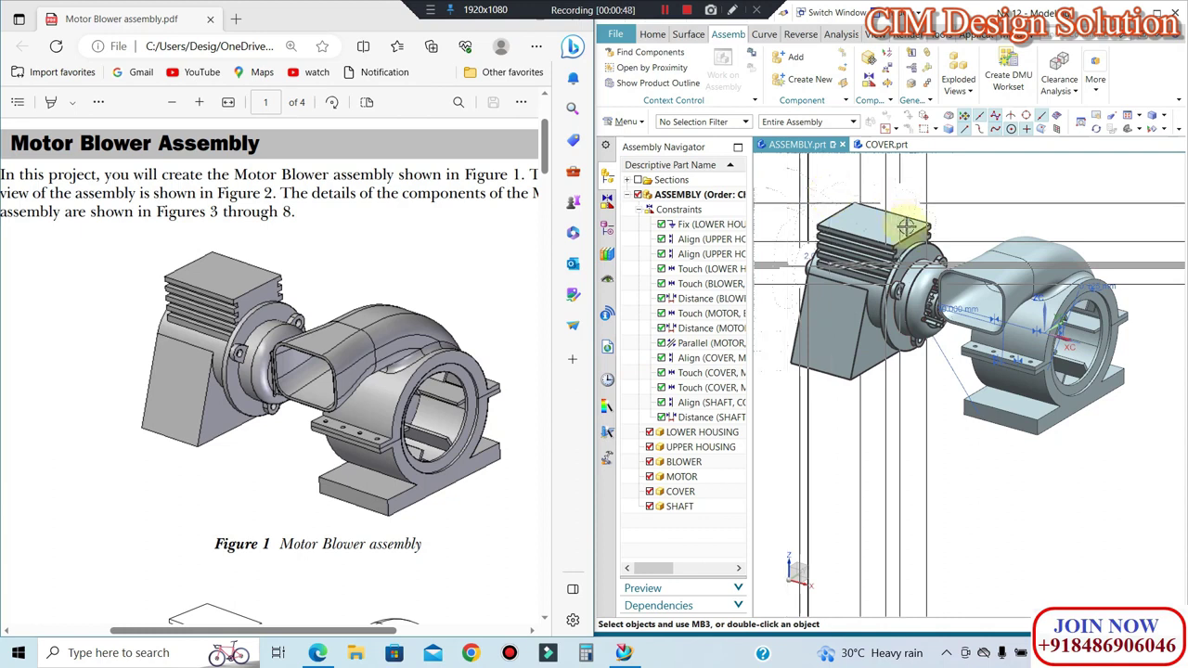
scroll(836, 195, "down", 3)
scroll(838, 190, "up", 3)
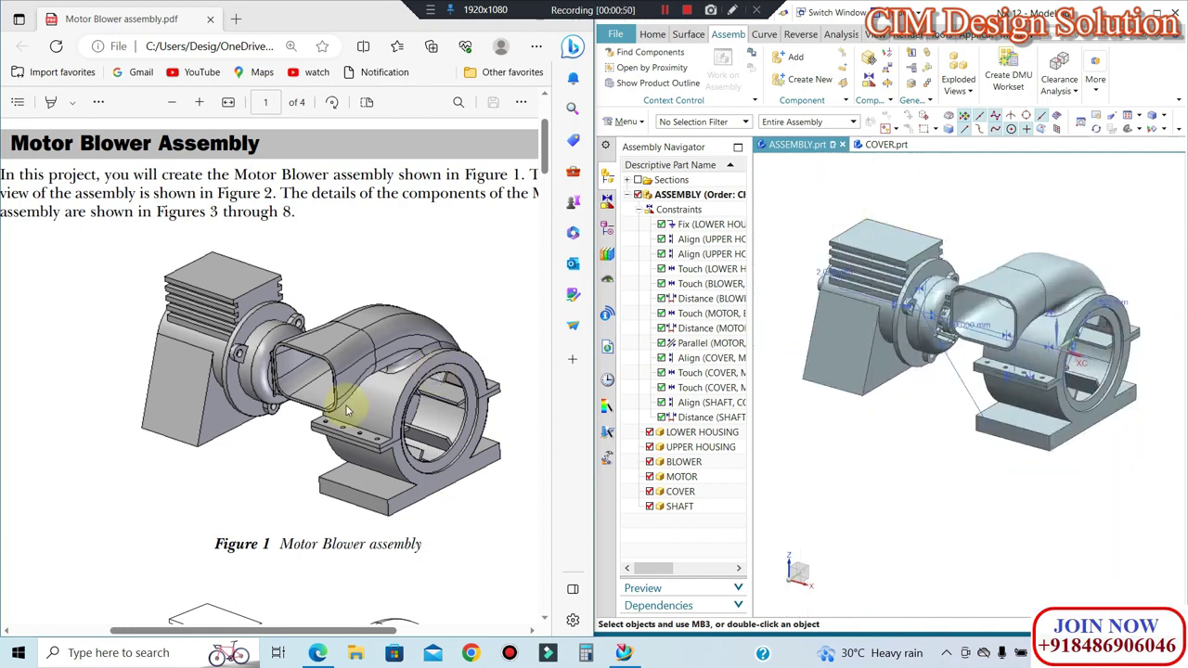
scroll(320, 413, "down", 4)
scroll(313, 422, "up", 1)
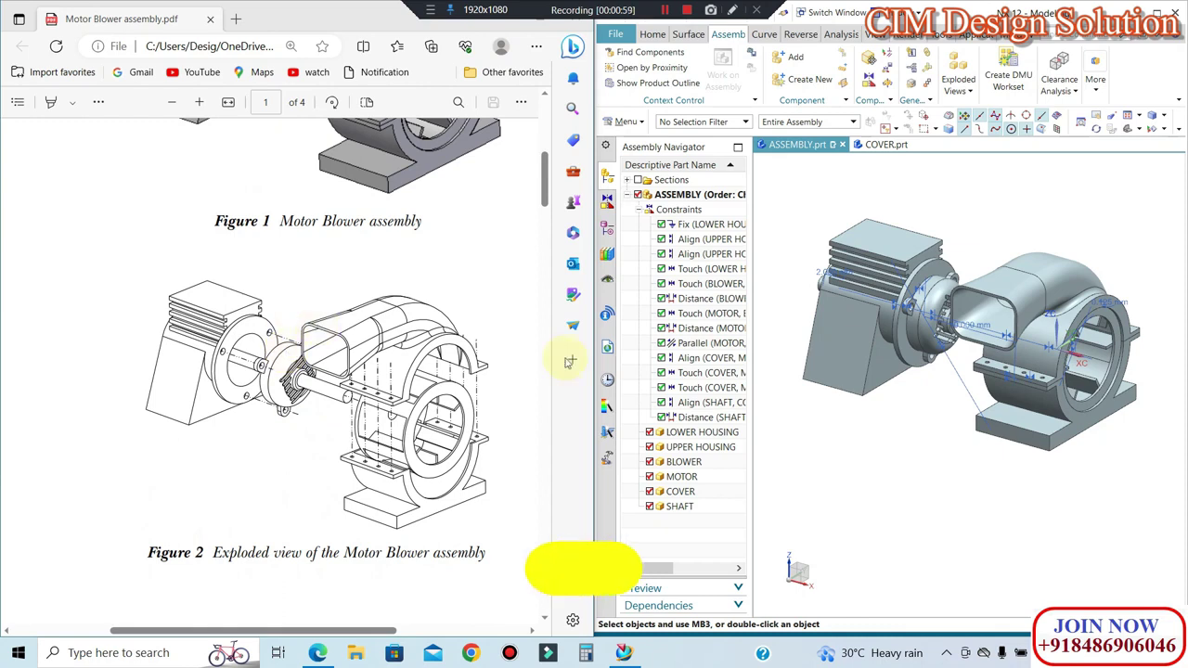
scroll(1035, 325, "up", 2)
scroll(928, 278, "up", 1)
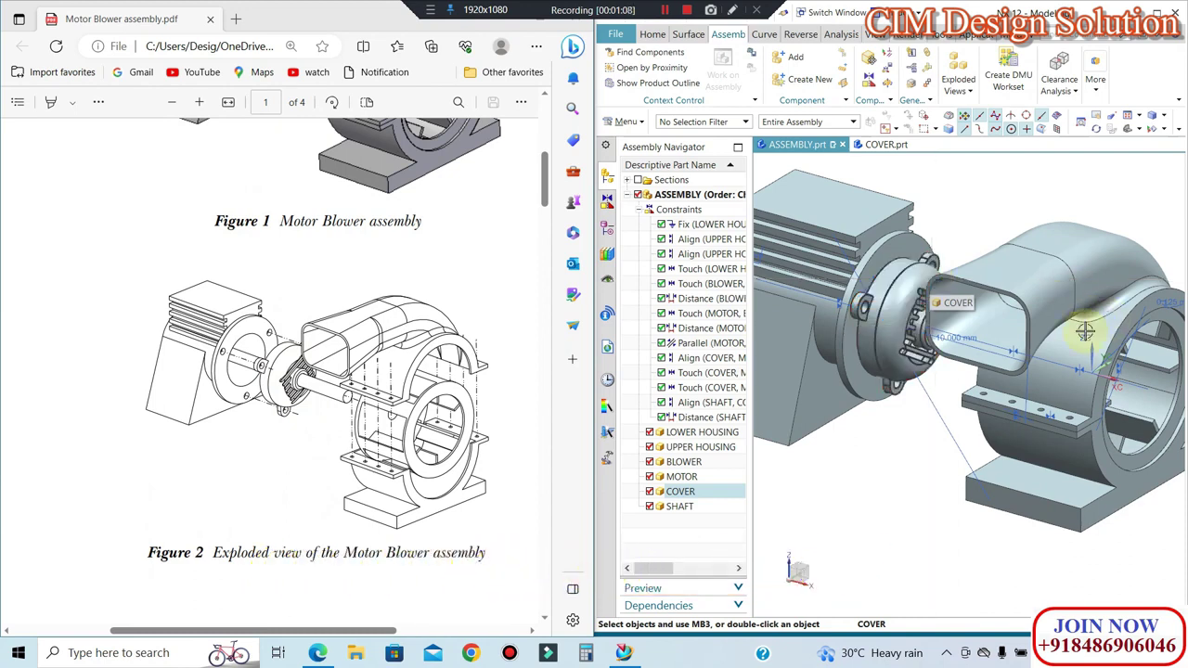
middle_click_drag(933, 279, 988, 265)
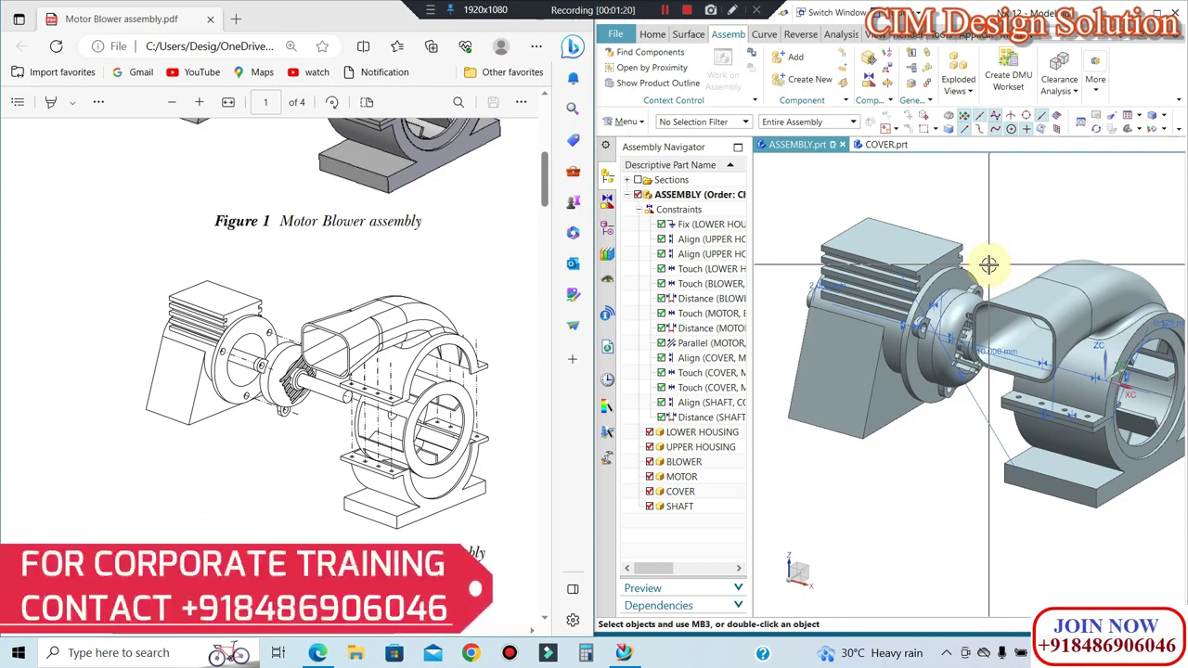
middle_click_drag(988, 265, 1083, 307)
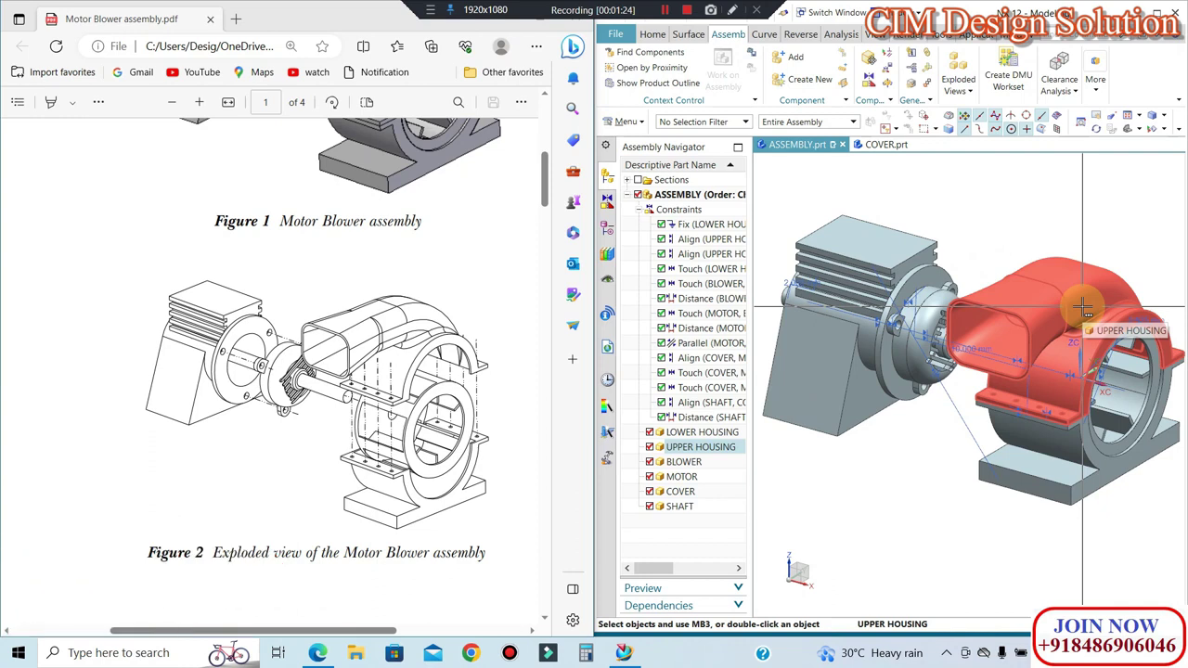
middle_click_drag(1048, 278, 1008, 227)
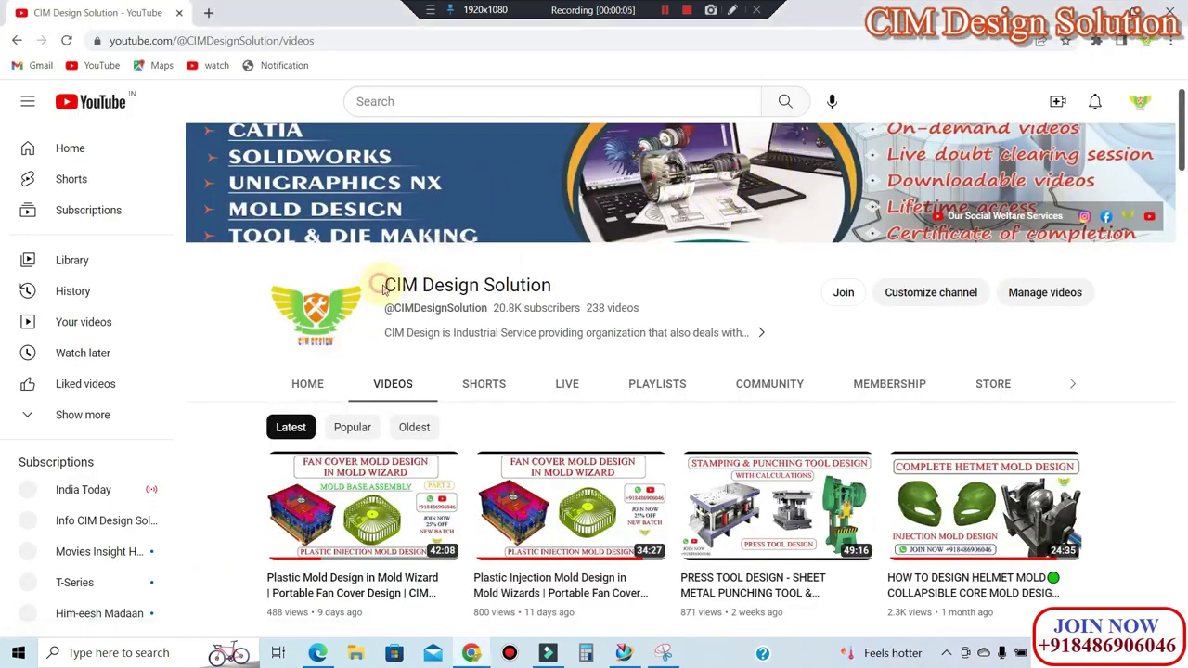
Step: Select and deselect the channel name text, then scroll through the reference document
left_click_drag(382, 287, 554, 288)
left_click(633, 281)
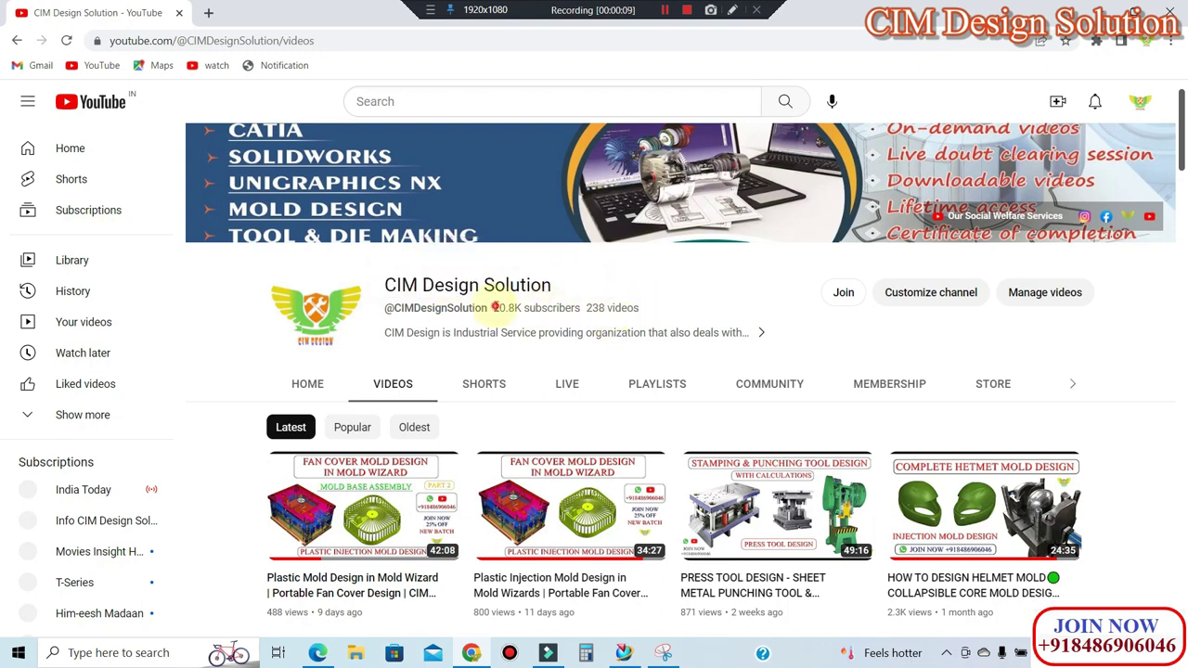
left_click_drag(566, 310, 581, 310)
scroll(698, 339, "down", 5)
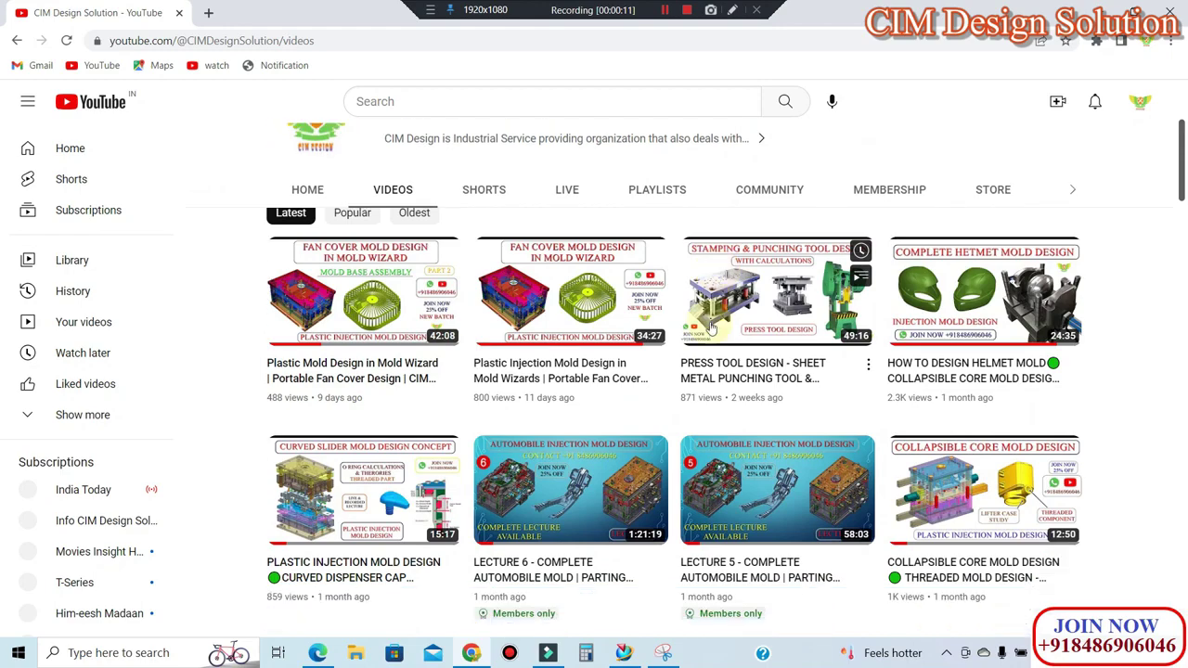
scroll(698, 339, "down", 2)
scroll(696, 341, "down", 2)
scroll(693, 343, "down", 3)
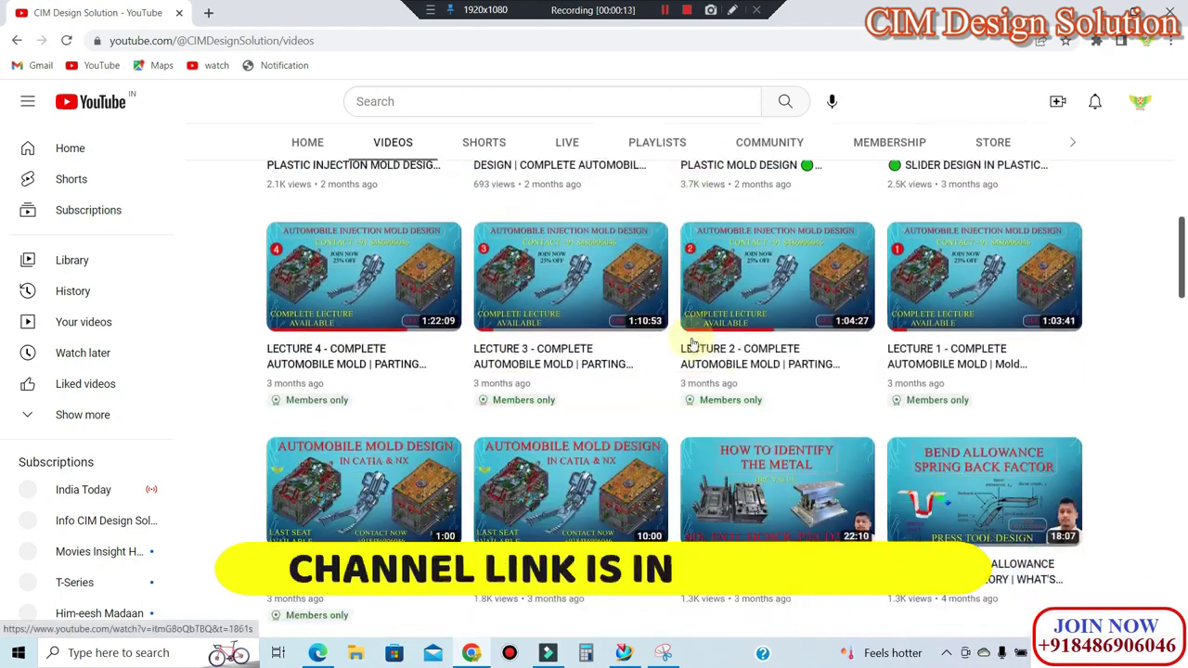
scroll(693, 344, "up", 4)
scroll(695, 353, "down", 1)
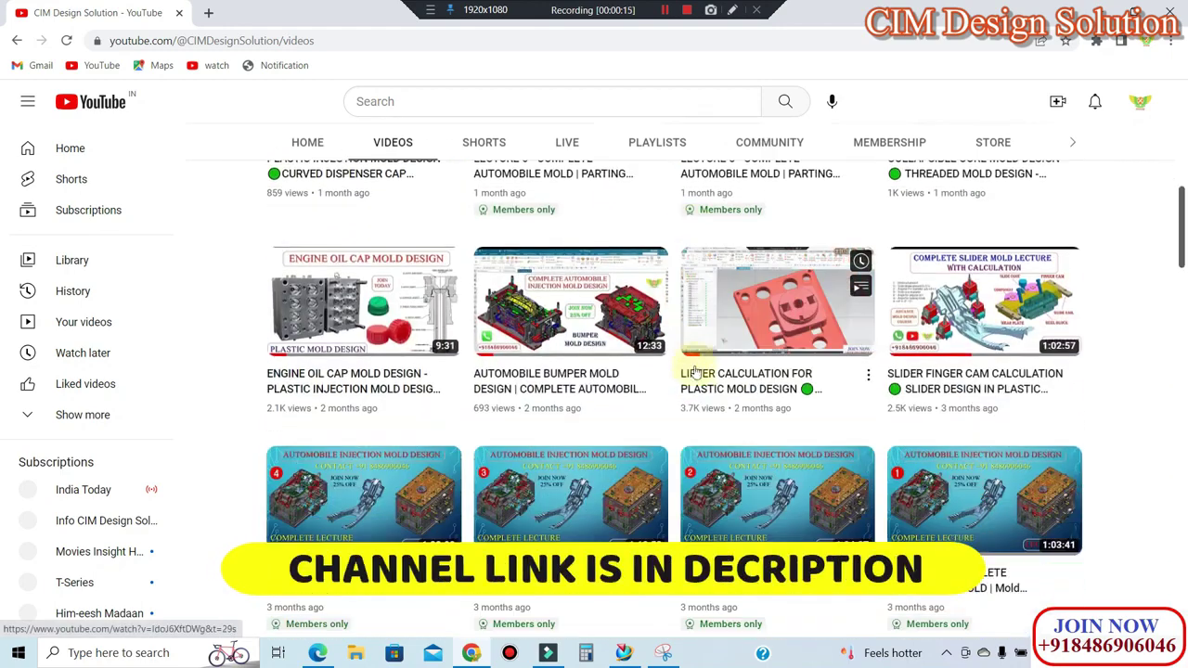
scroll(531, 353, "up", 1)
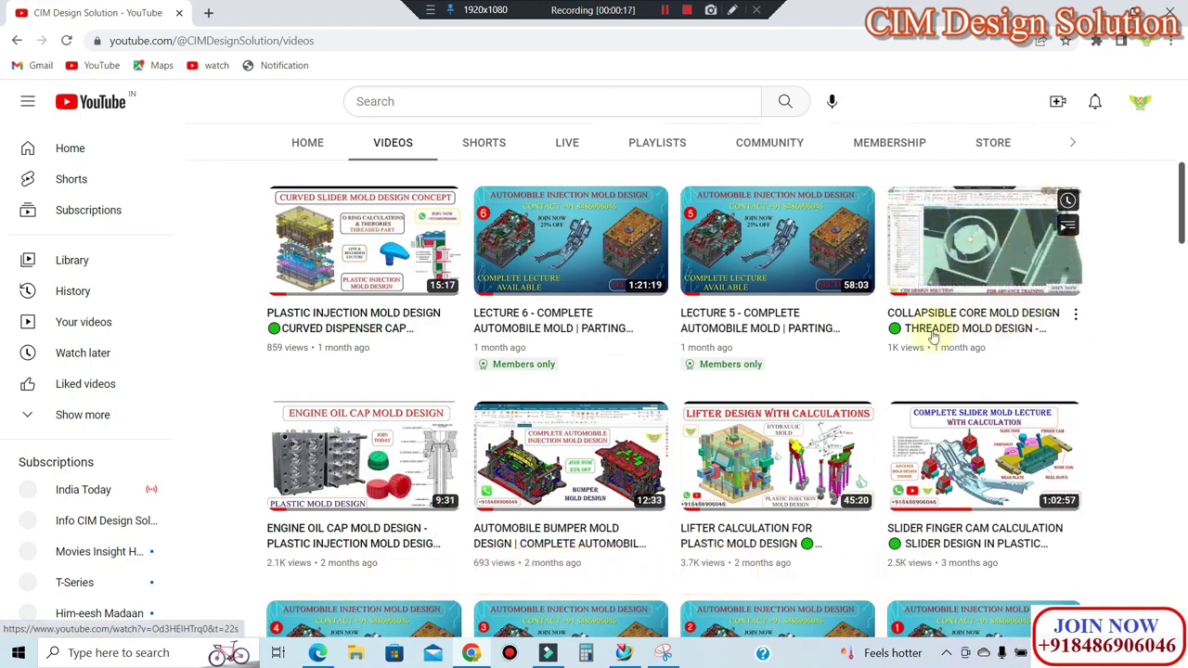
scroll(797, 348, "down", 3)
scroll(743, 366, "down", 2)
scroll(687, 380, "down", 4)
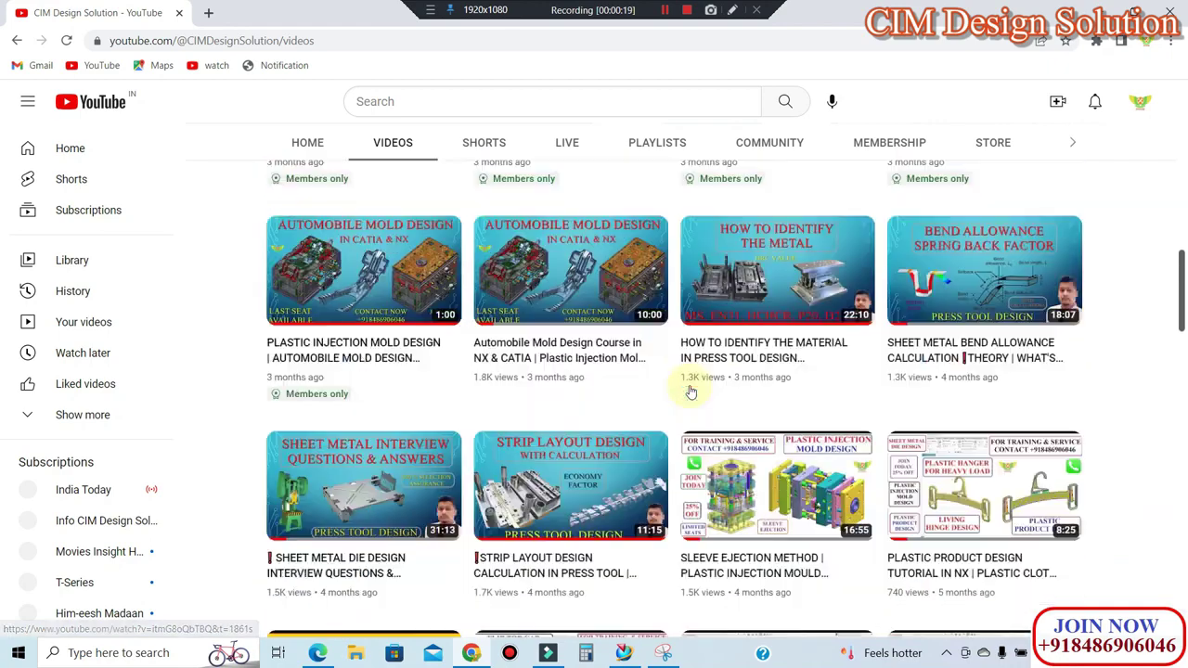
scroll(686, 385, "down", 3)
scroll(692, 393, "down", 4)
scroll(692, 393, "down", 1)
scroll(742, 394, "down", 1)
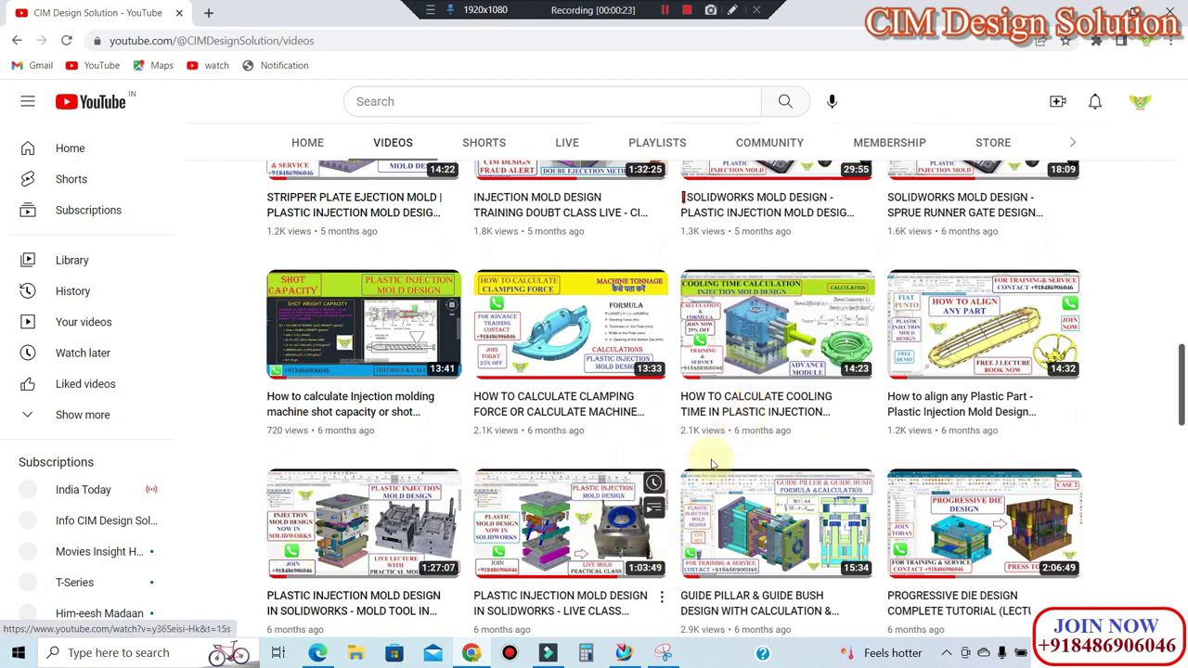
scroll(742, 446, "up", 1)
scroll(808, 443, "up", 2)
scroll(816, 443, "up", 3)
scroll(815, 438, "up", 2)
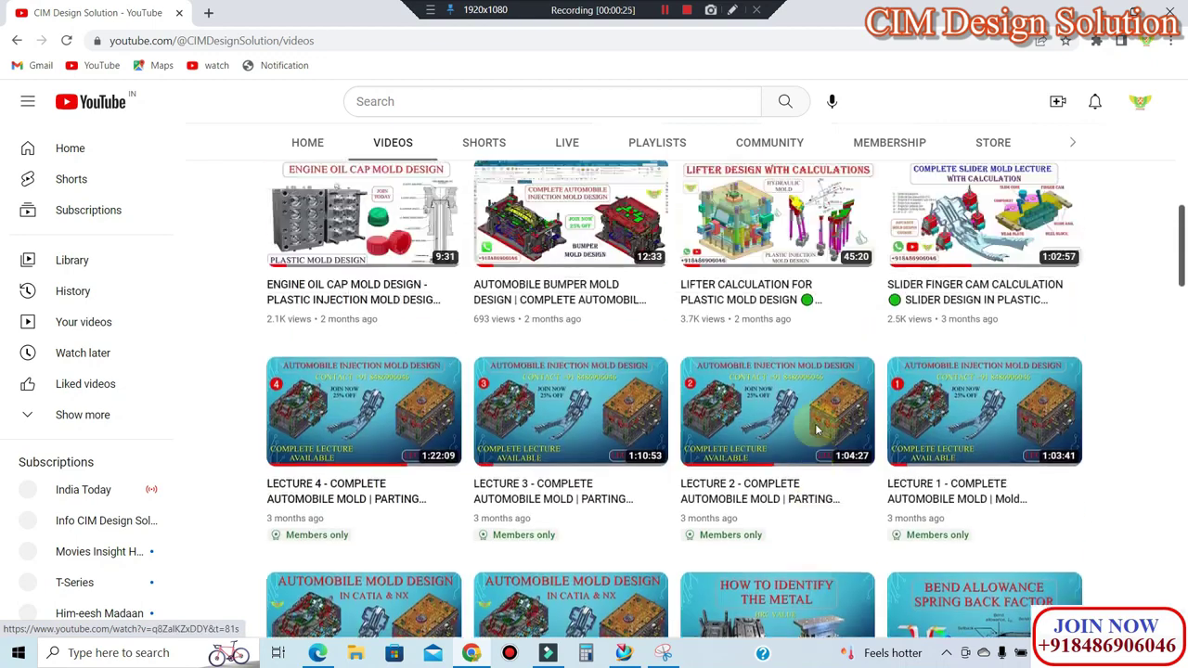
scroll(813, 431, "up", 3)
scroll(812, 432, "up", 1)
scroll(814, 424, "up", 2)
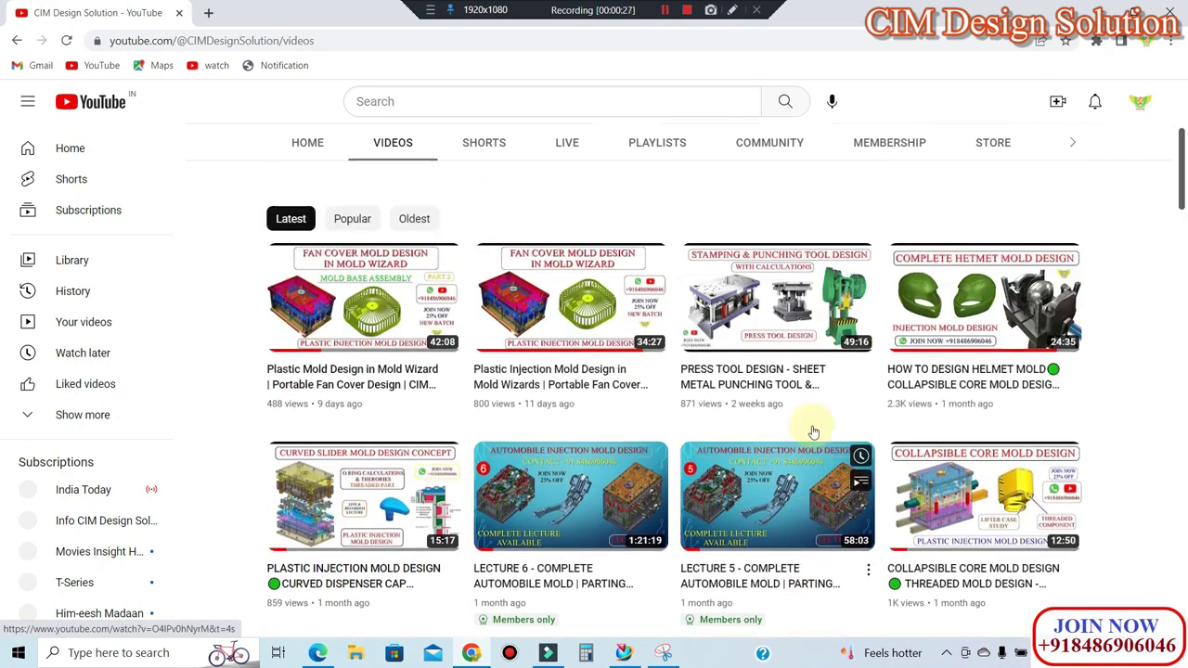
scroll(788, 424, "up", 2)
scroll(761, 417, "down", 2)
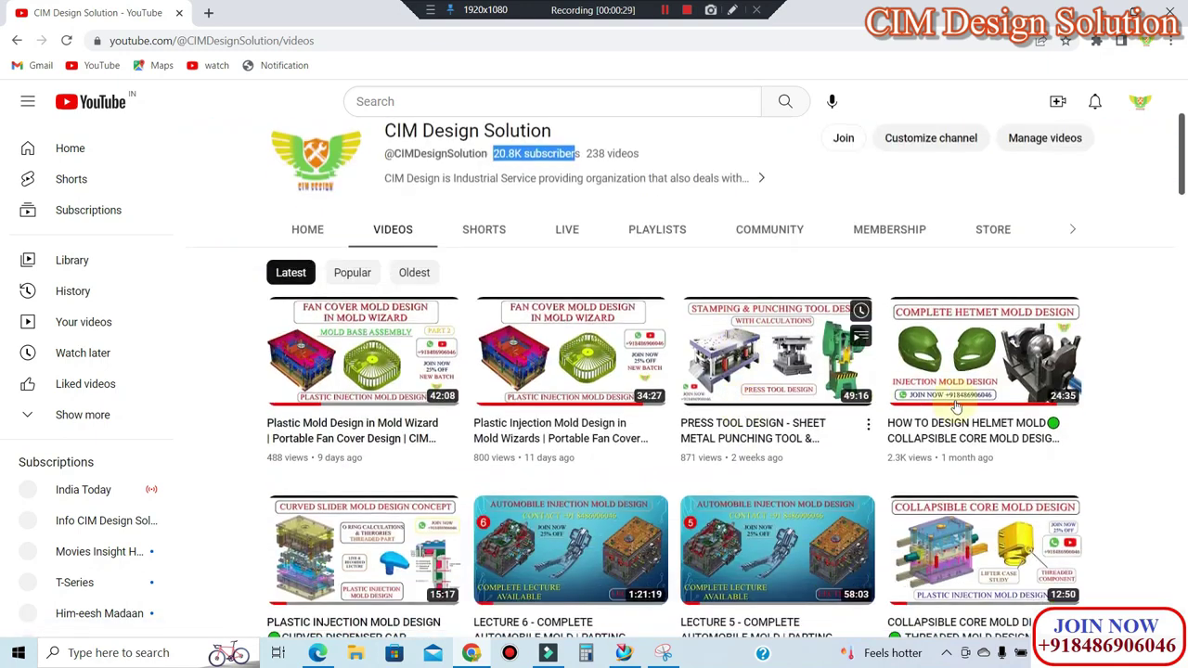
scroll(779, 389, "down", 1)
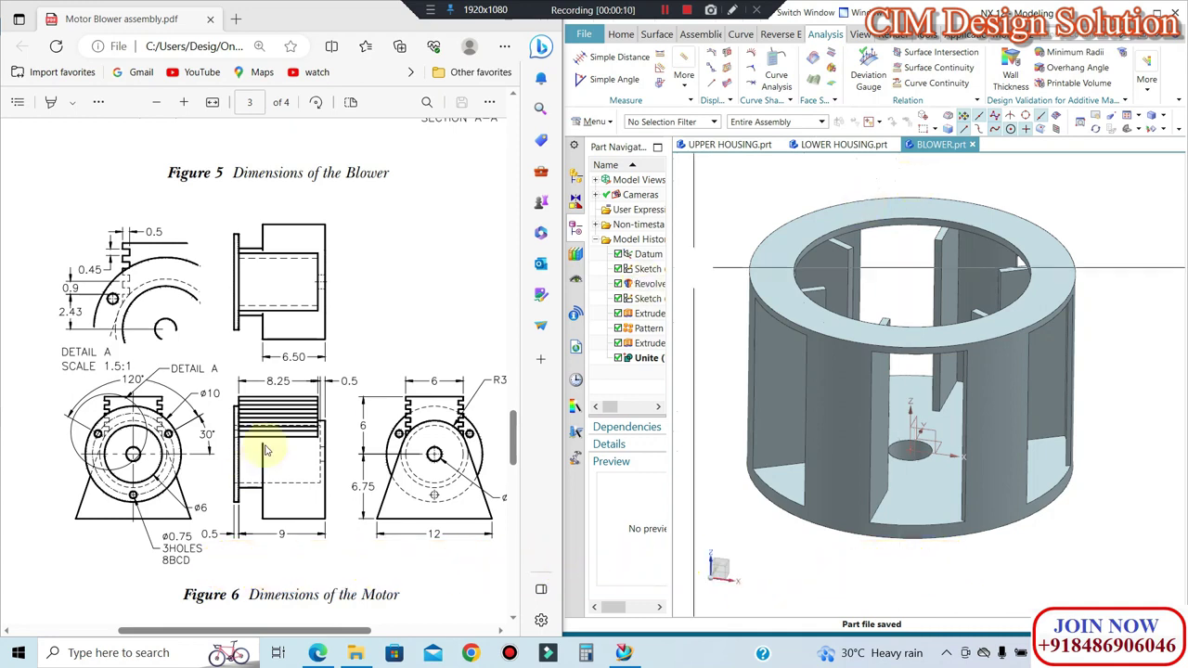
Step: Create model1.prt from the Model template and switch the viewport to a white background
left_click(584, 33)
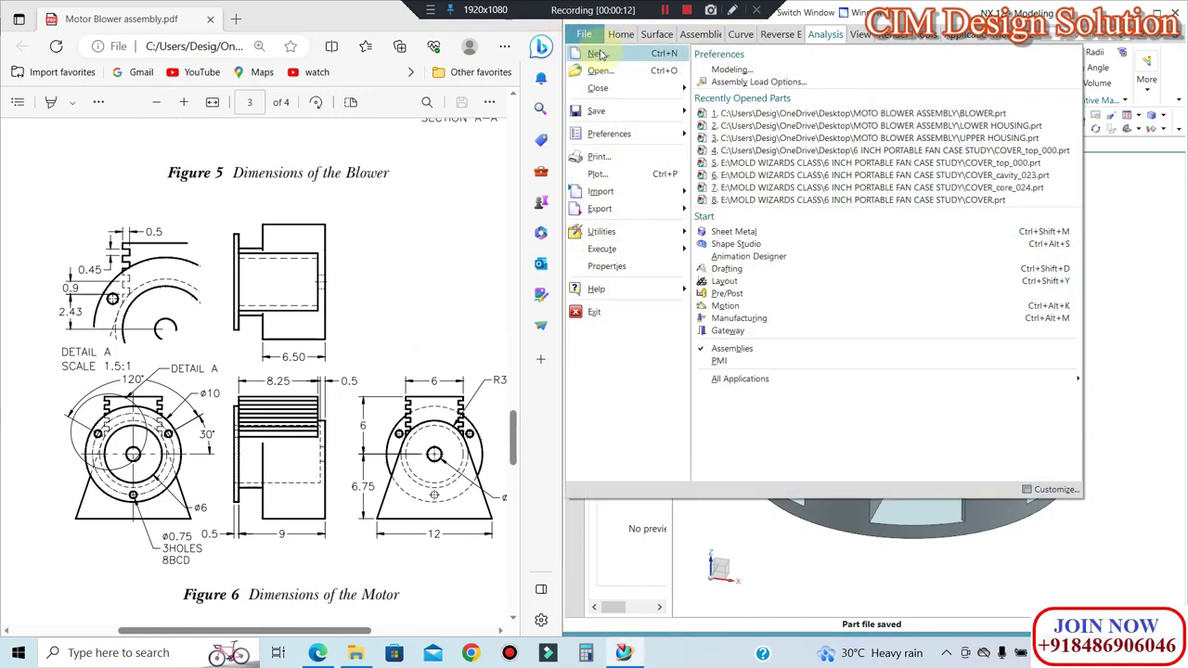
left_click(594, 37)
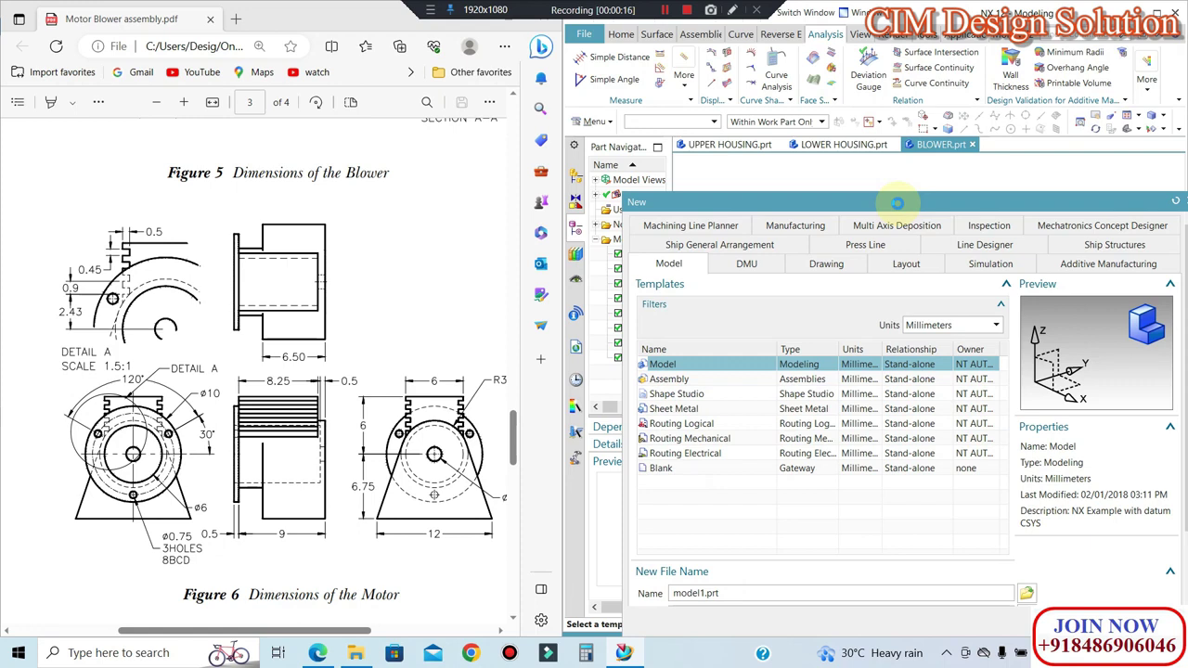
key("Return")
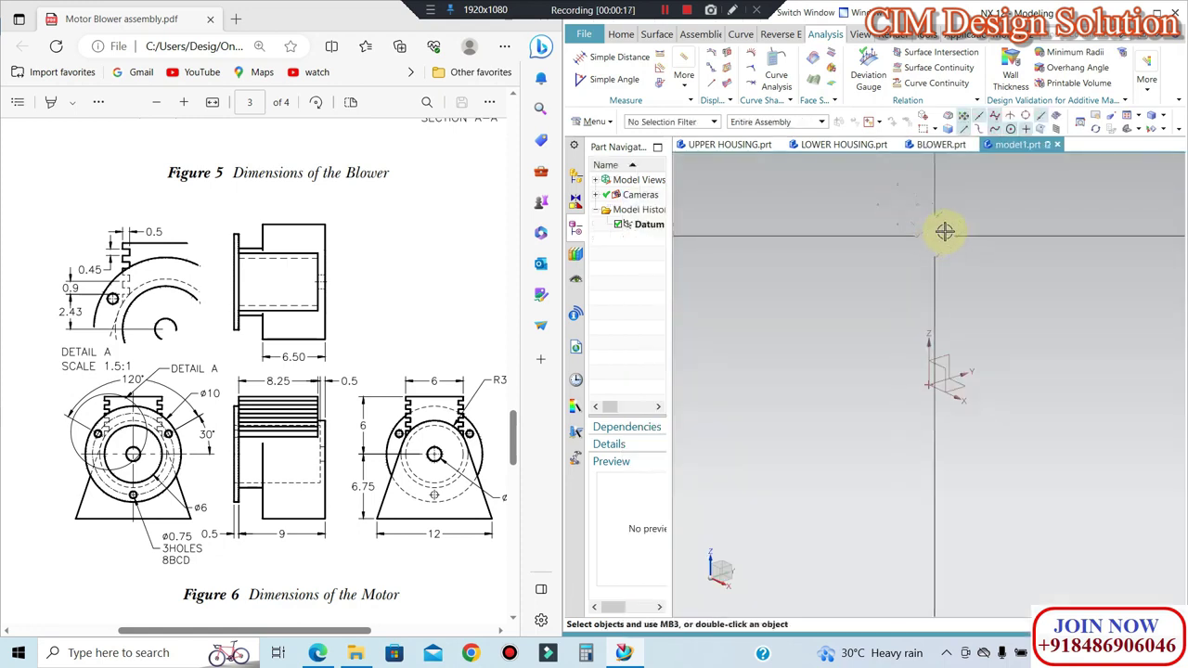
right_click(945, 231)
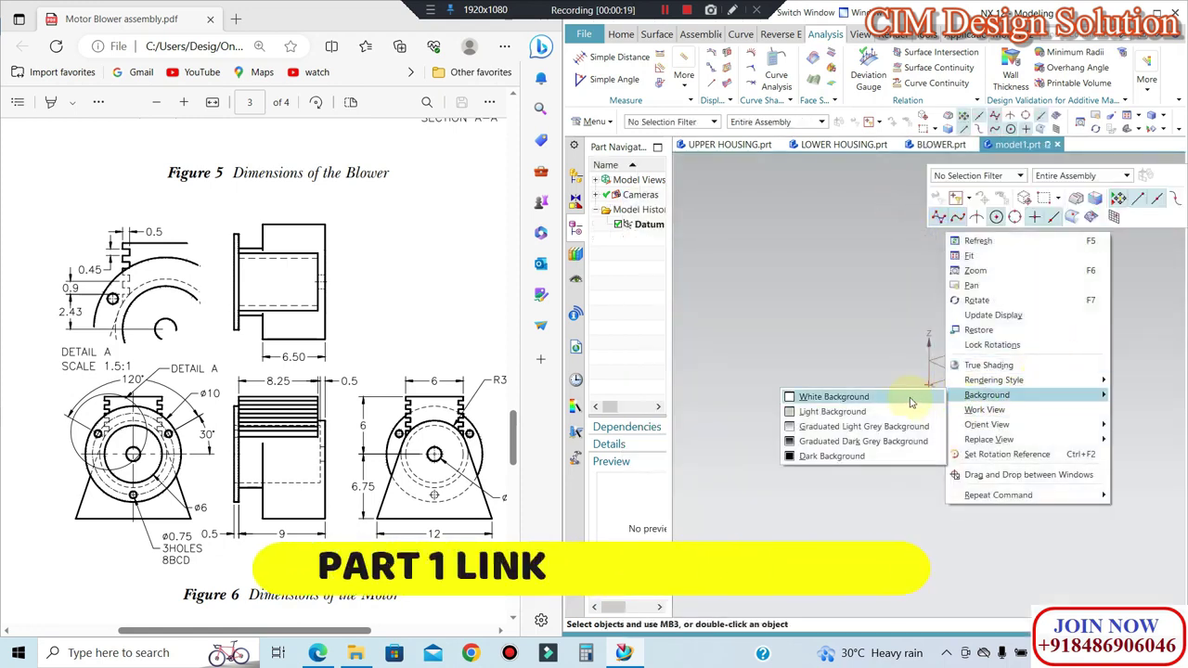
left_click(910, 401)
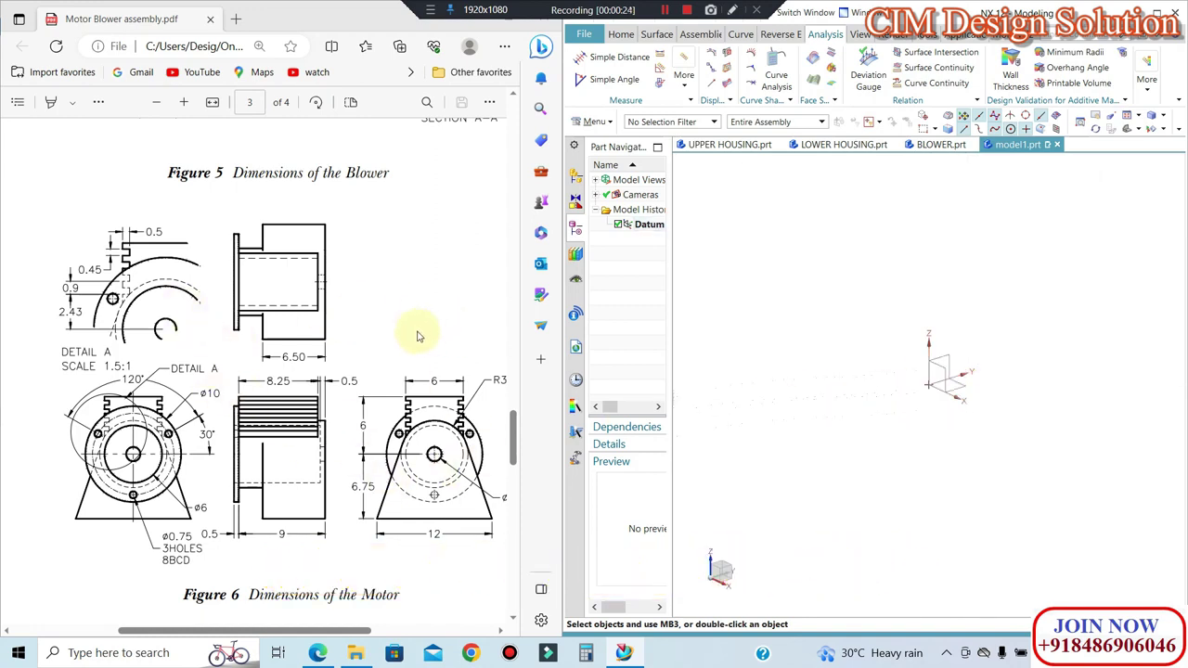
Step: Scroll the reference PDF to page 3, Figure 6 Dimensions of the Motor
scroll(343, 297, "up", 2)
scroll(345, 296, "up", 5)
scroll(344, 297, "up", 5)
scroll(348, 301, "up", 5)
scroll(348, 302, "up", 4)
scroll(348, 301, "up", 3)
scroll(348, 301, "up", 4)
scroll(345, 300, "down", 1)
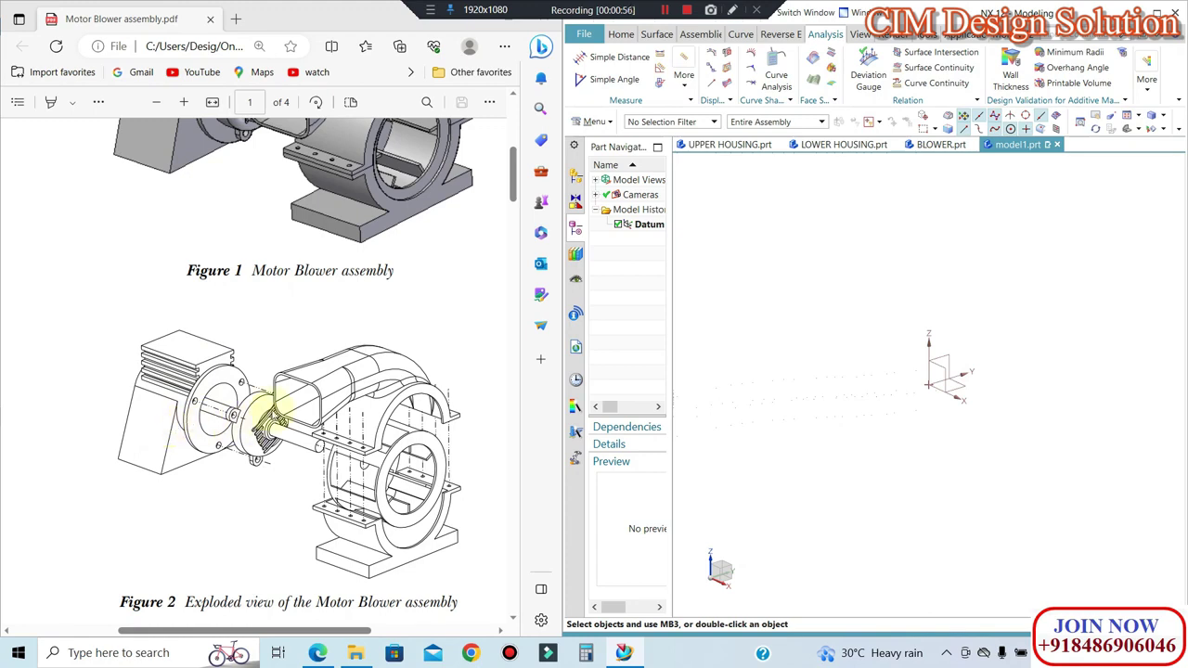
scroll(278, 399, "up", 2)
scroll(307, 381, "up", 2)
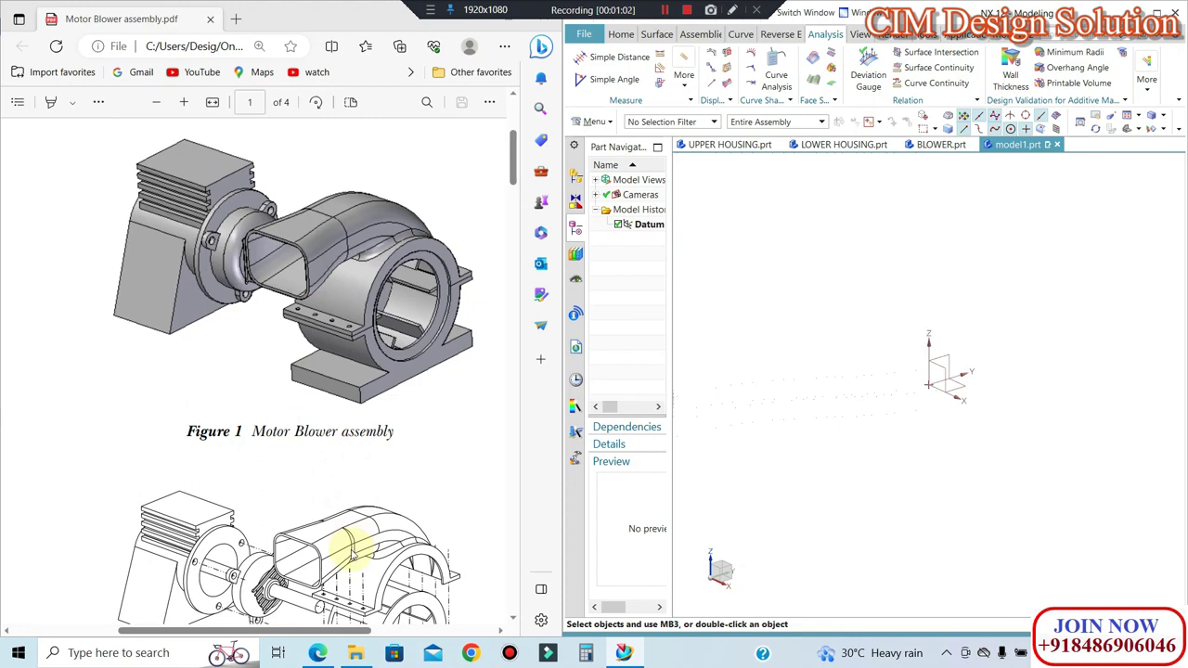
scroll(372, 455, "down", 1)
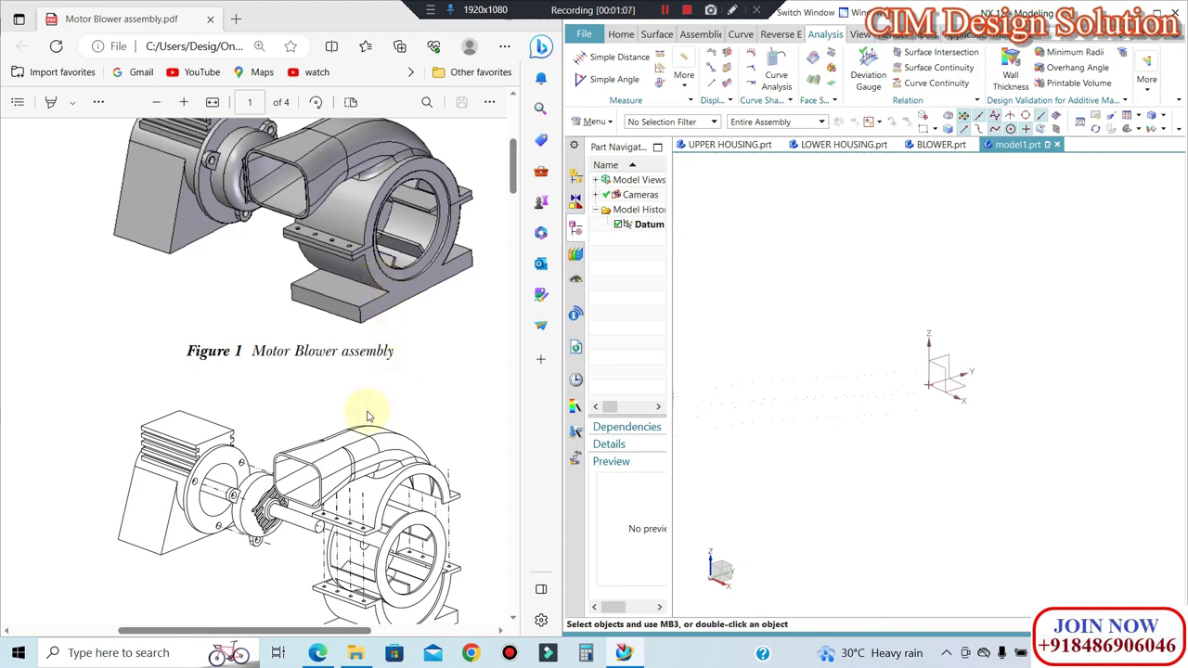
scroll(368, 416, "down", 1)
scroll(367, 416, "down", 1)
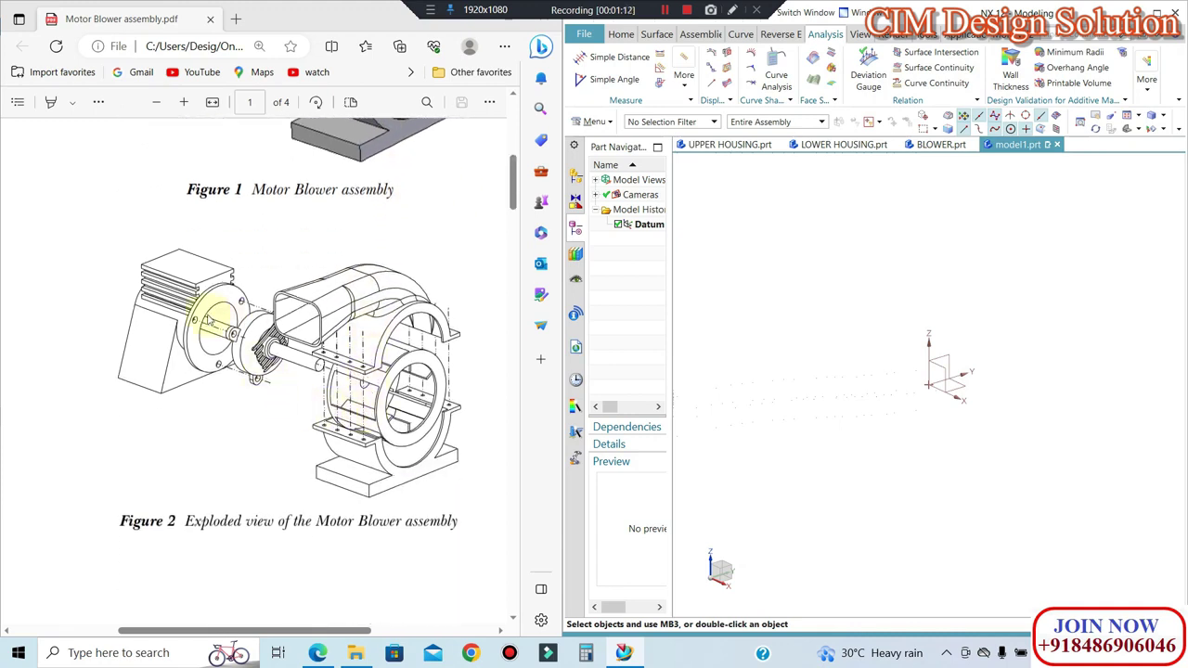
scroll(233, 371, "down", 2)
scroll(252, 397, "down", 5)
scroll(257, 398, "down", 5)
scroll(256, 404, "down", 4)
scroll(255, 404, "down", 4)
scroll(256, 403, "down", 2)
scroll(255, 404, "down", 2)
scroll(255, 403, "down", 5)
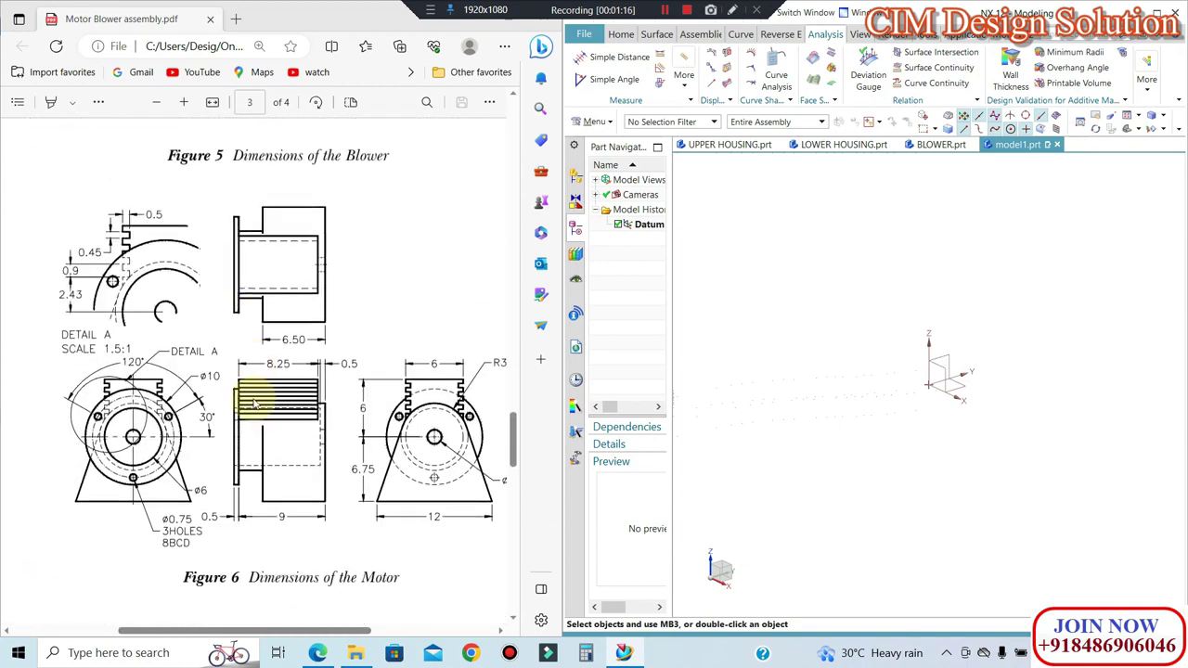
scroll(255, 404, "down", 1)
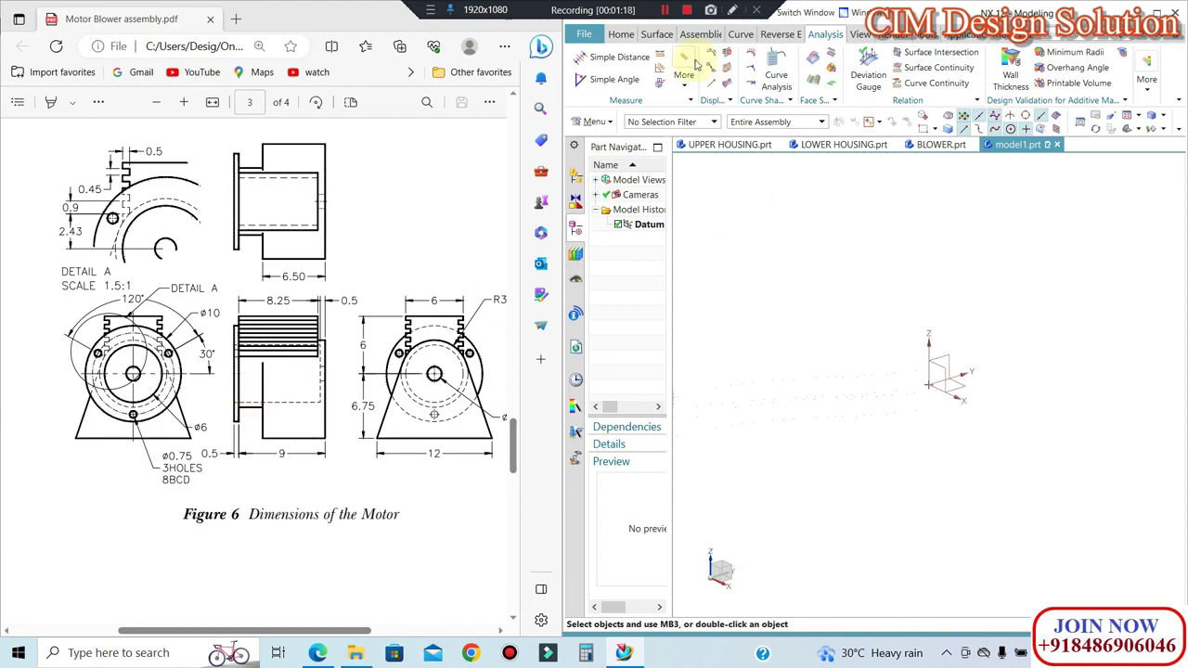
Step: Start an extrusion sketch on the datum plane and draw a Ø10 circle at the origin
left_click(621, 34)
left_click(677, 67)
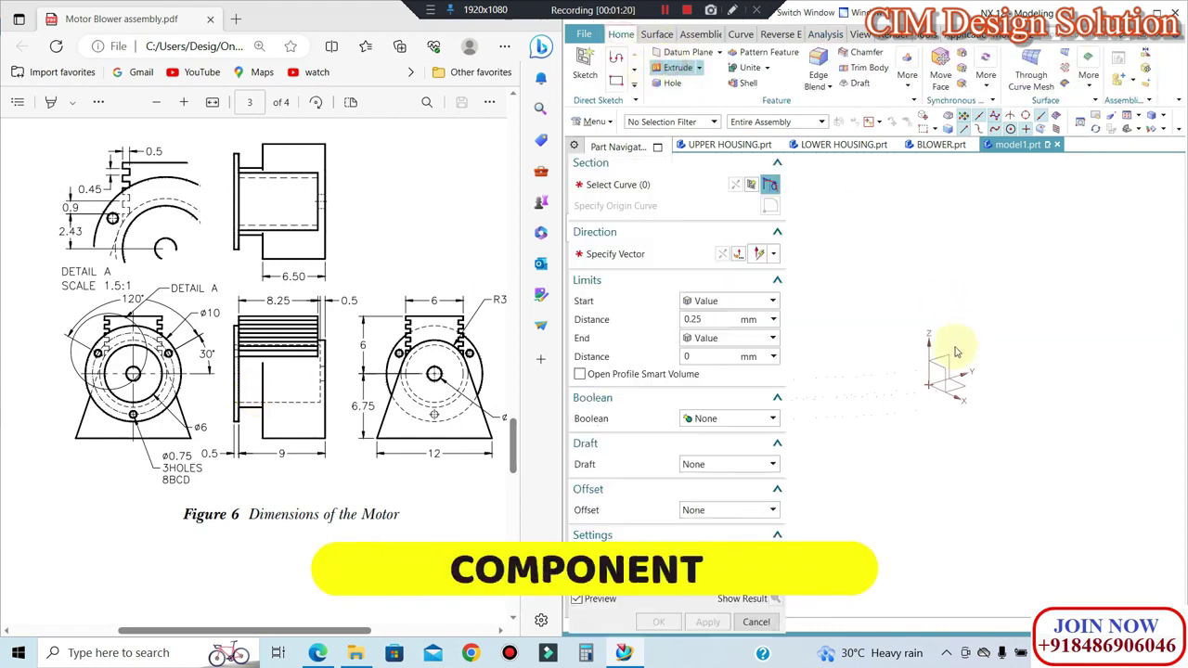
left_click(945, 362)
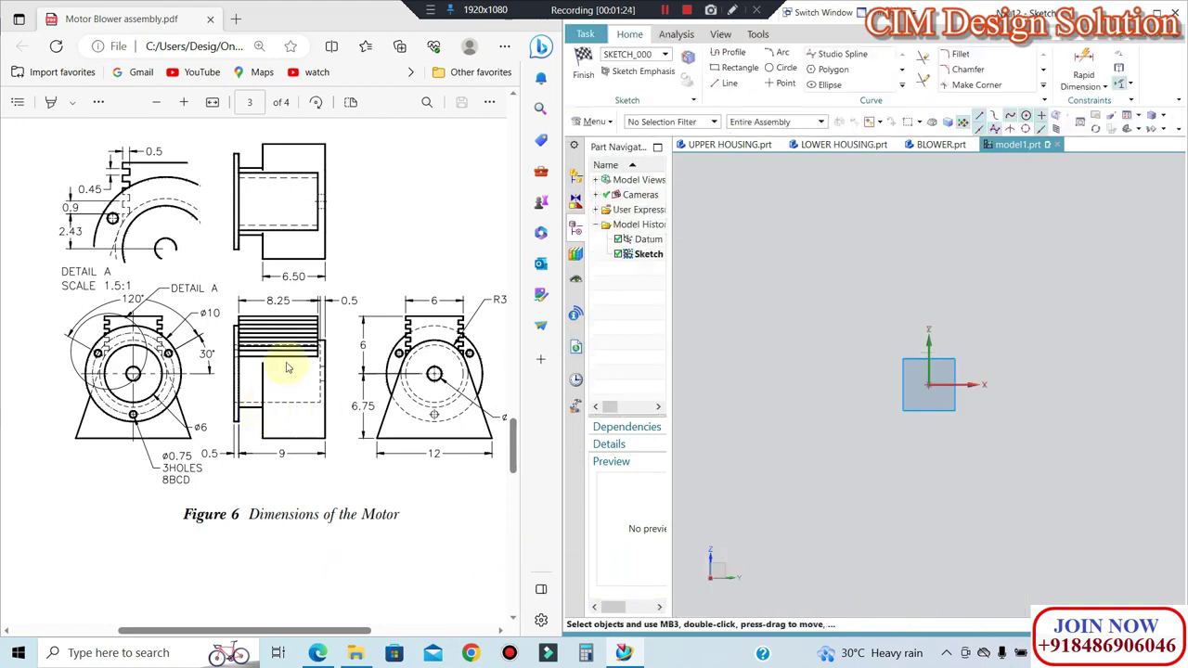
left_click(774, 71)
left_click(928, 383)
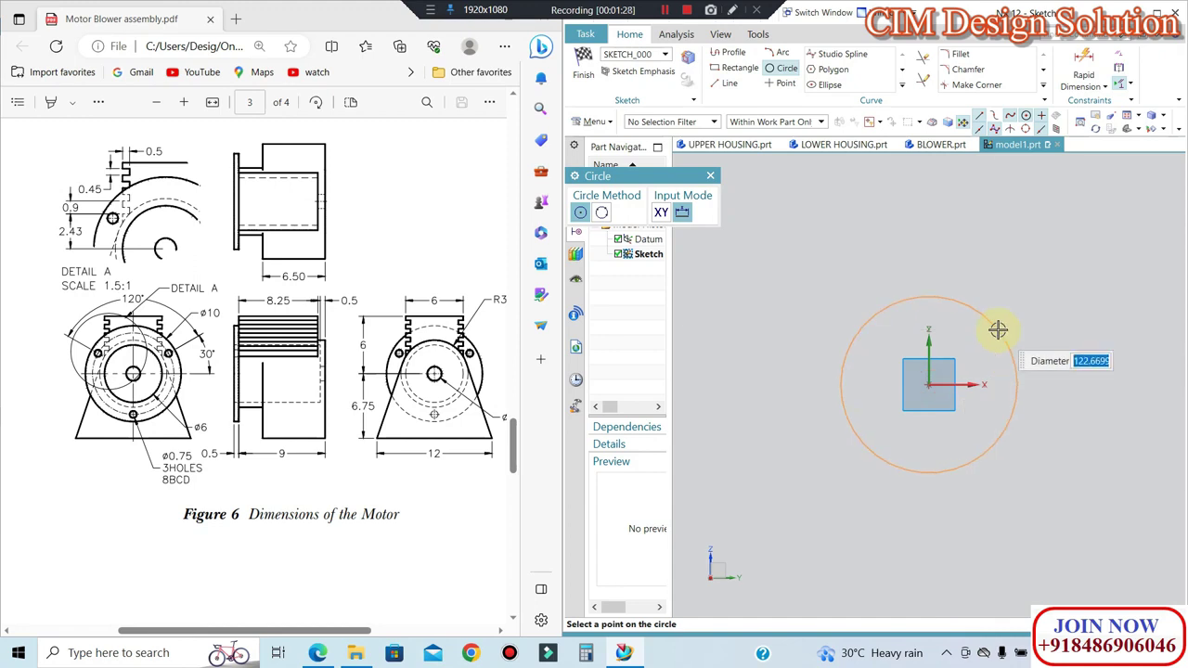
type("10")
key("Return")
left_click(928, 383)
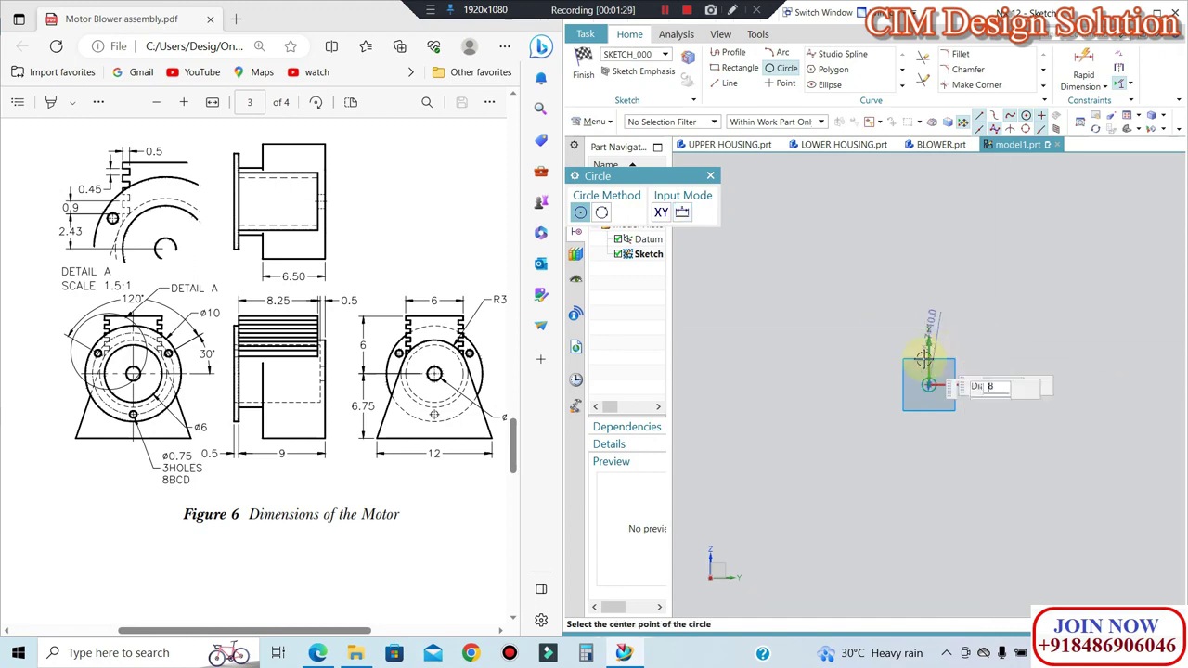
key("Escape")
Step: Add a concentric Ø6 circle at the origin and finish the sketch
scroll(928, 380, "up", 2)
scroll(928, 379, "up", 3)
scroll(928, 380, "up", 2)
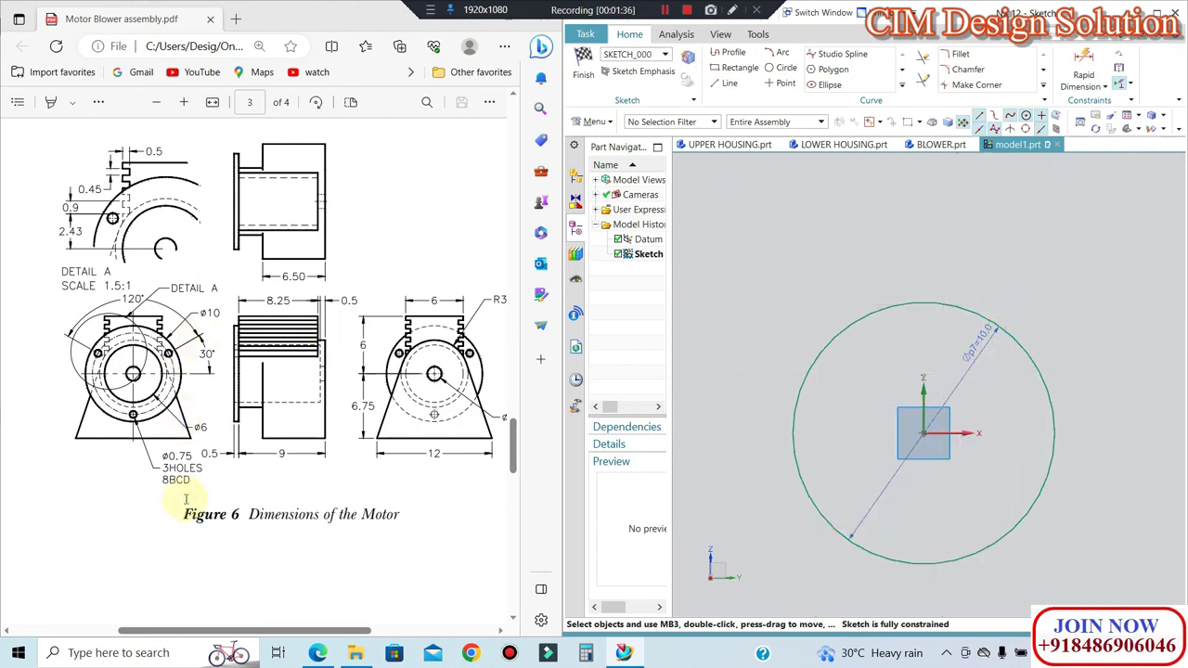
left_click(784, 68)
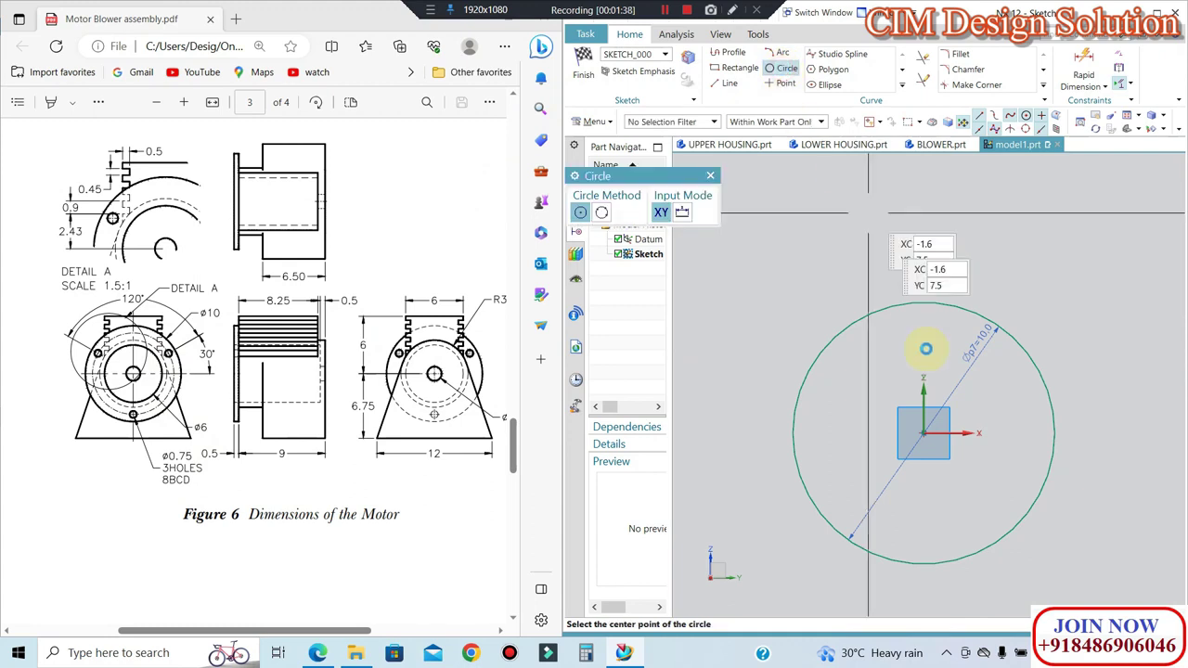
left_click(921, 433)
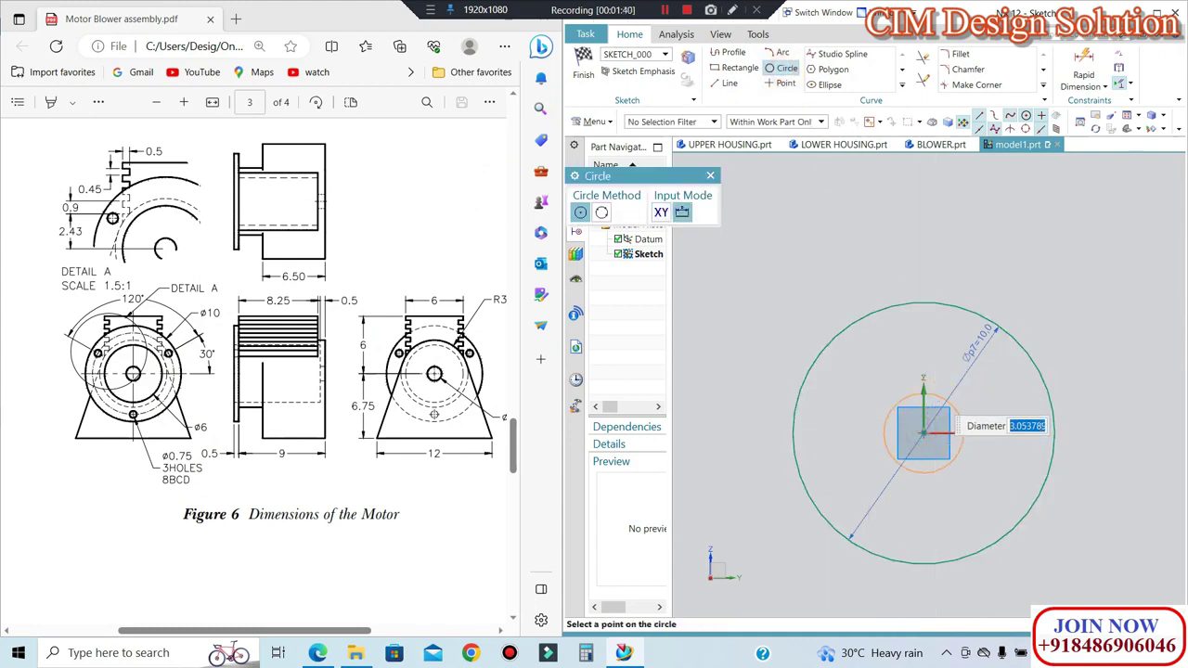
key("Return")
key("Escape")
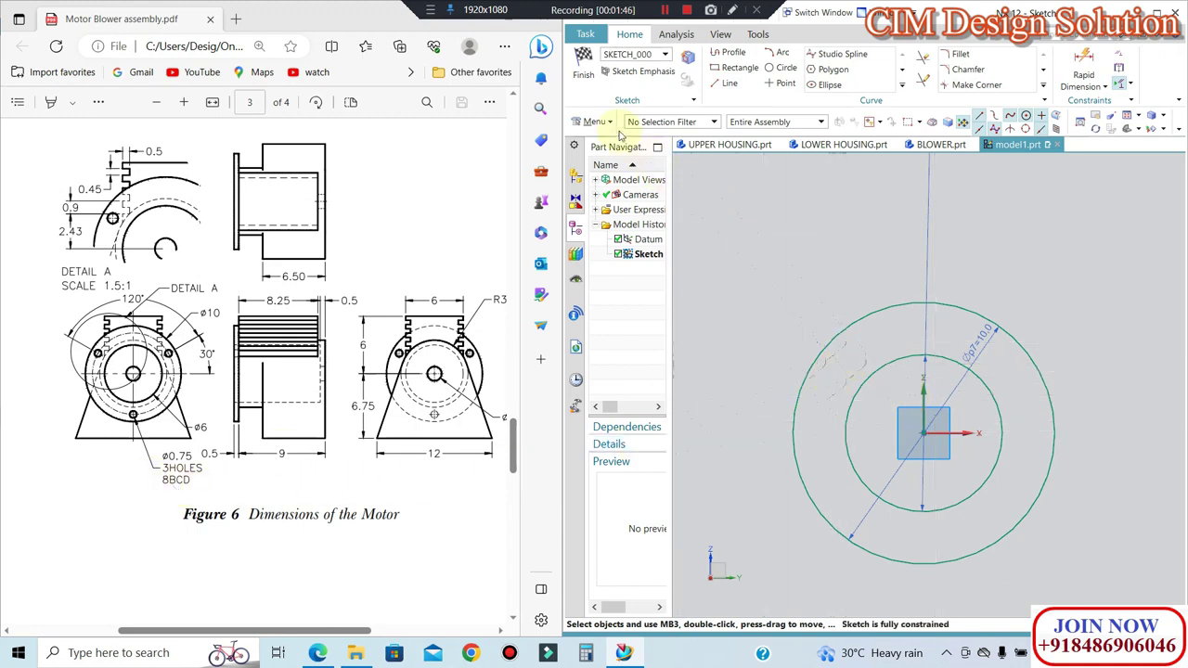
left_click(583, 72)
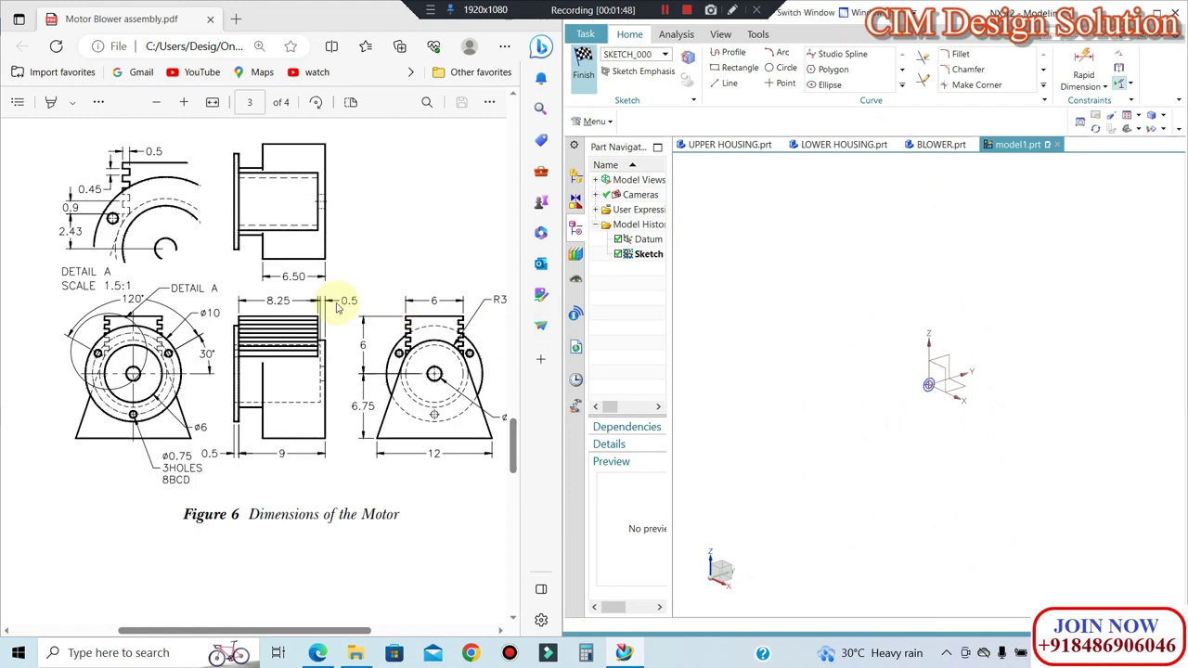
Step: Extrude the two circles with start distance 0.5, end 0, in the reversed direction
key("x")
scroll(905, 378, "up", 2)
scroll(943, 395, "up", 2)
scroll(943, 394, "up", 3)
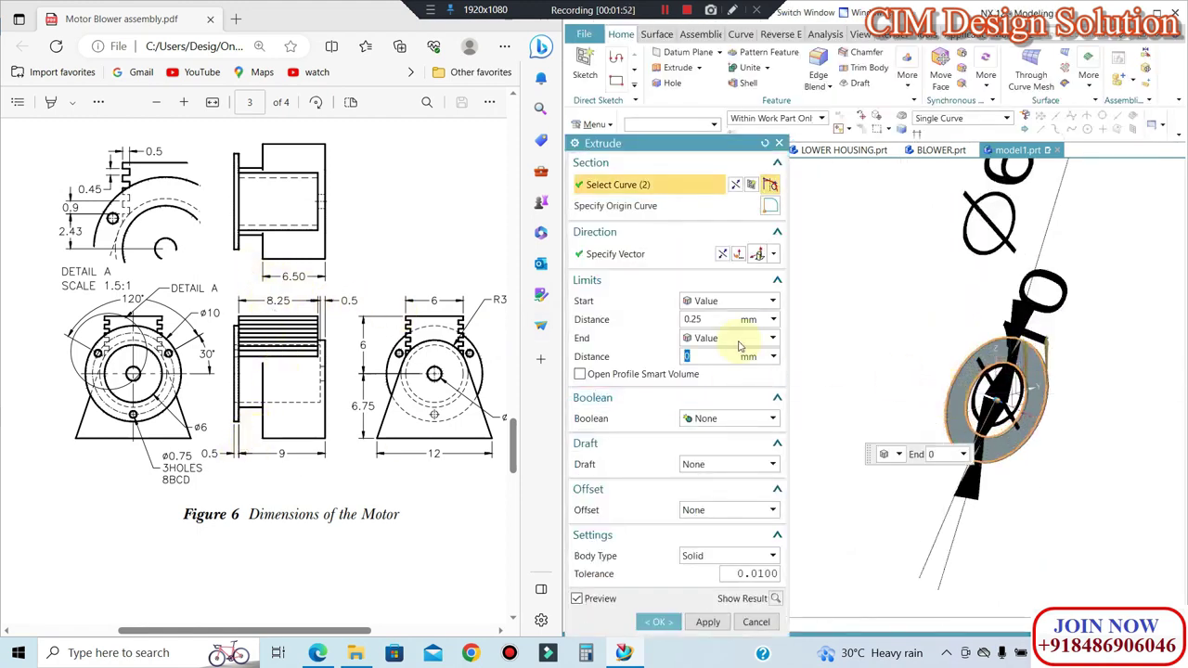
left_click(708, 319)
type("0.5")
double_click(710, 318)
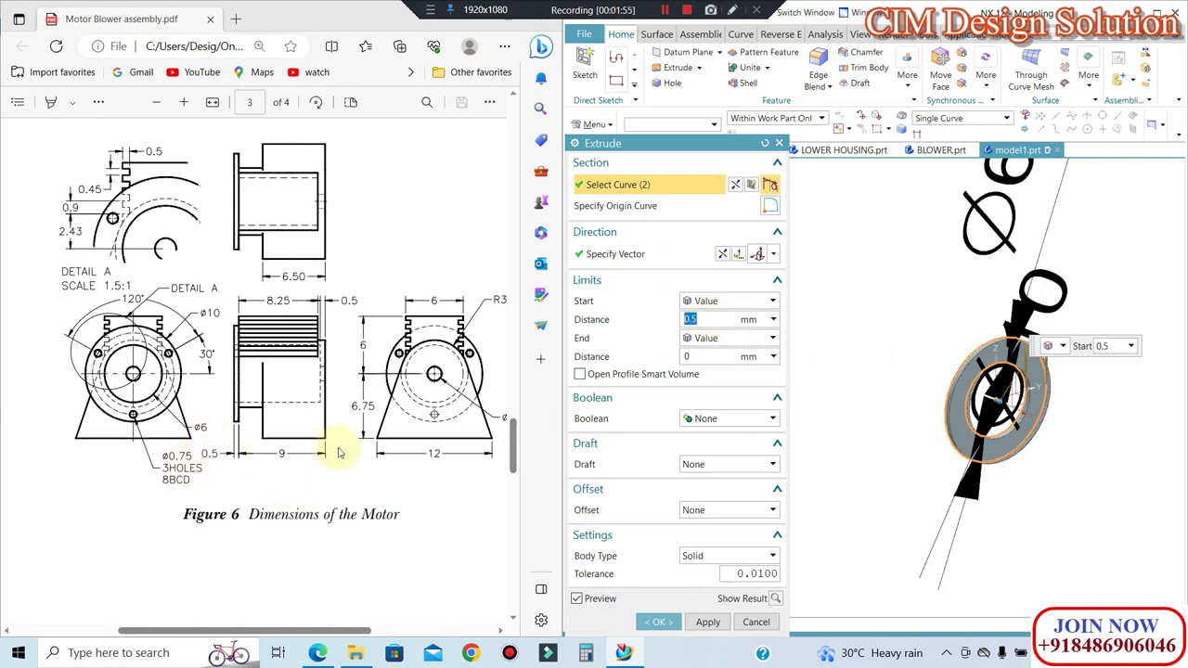
middle_click_drag(983, 278, 1011, 232)
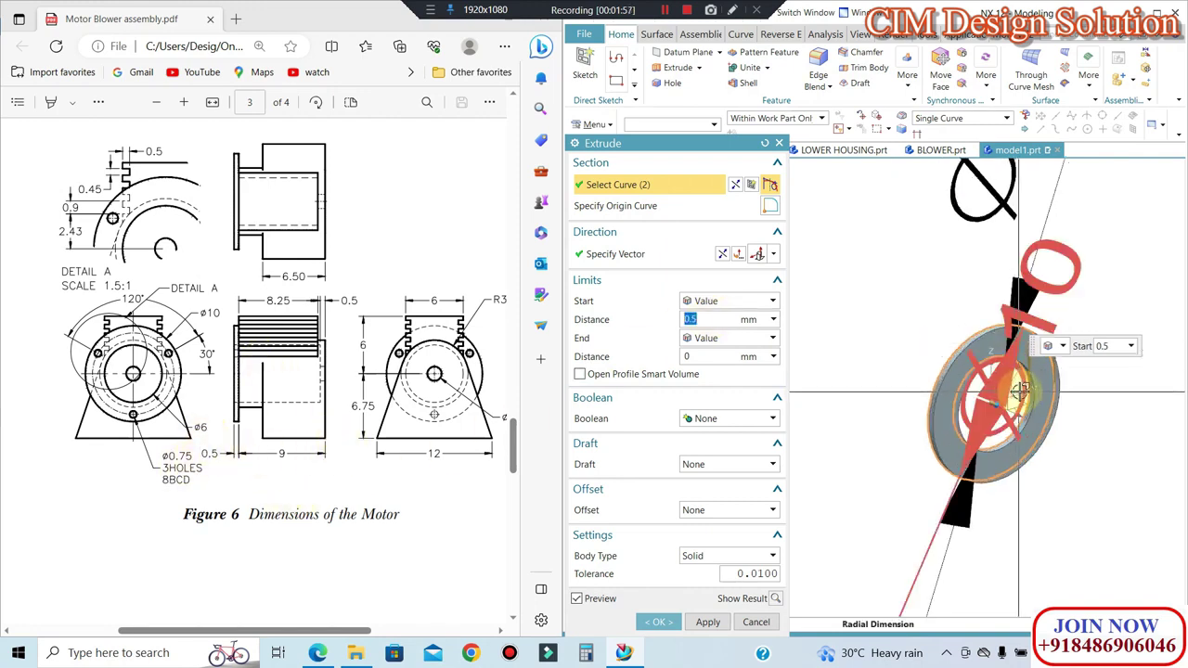
scroll(1012, 232, "up", 2)
left_click(723, 255)
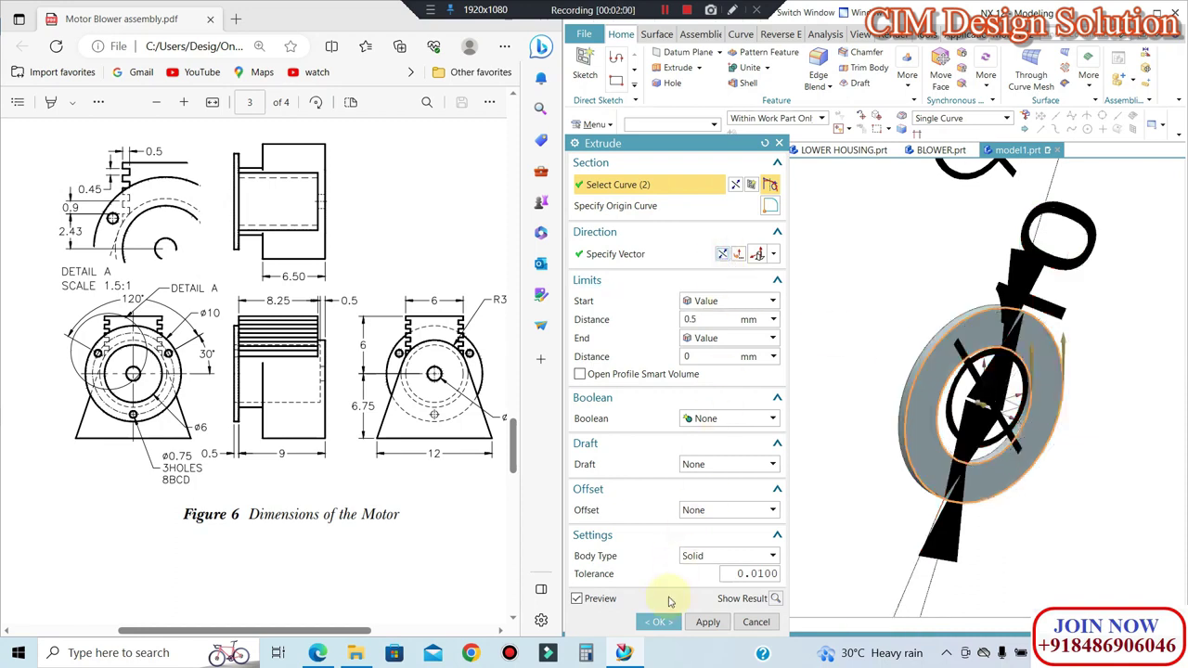
left_click(660, 625)
middle_click_drag(808, 385, 736, 371)
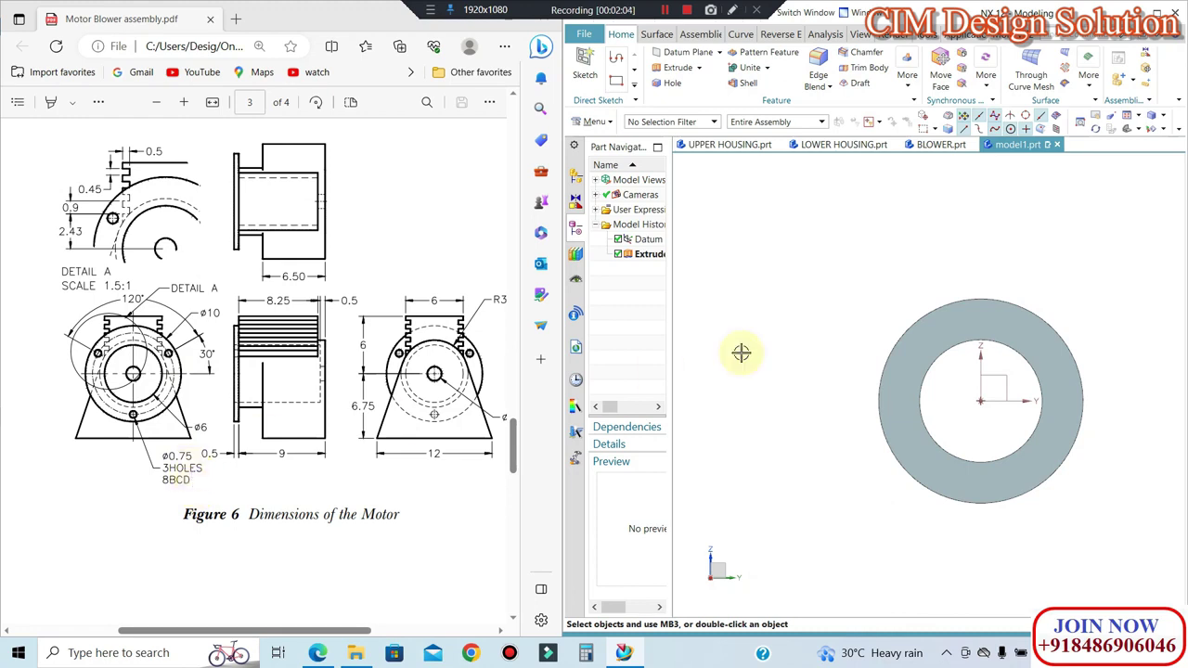
Step: On the ring face, sketch an Ø8 circle centred at the origin, then begin placing points
left_click(585, 69)
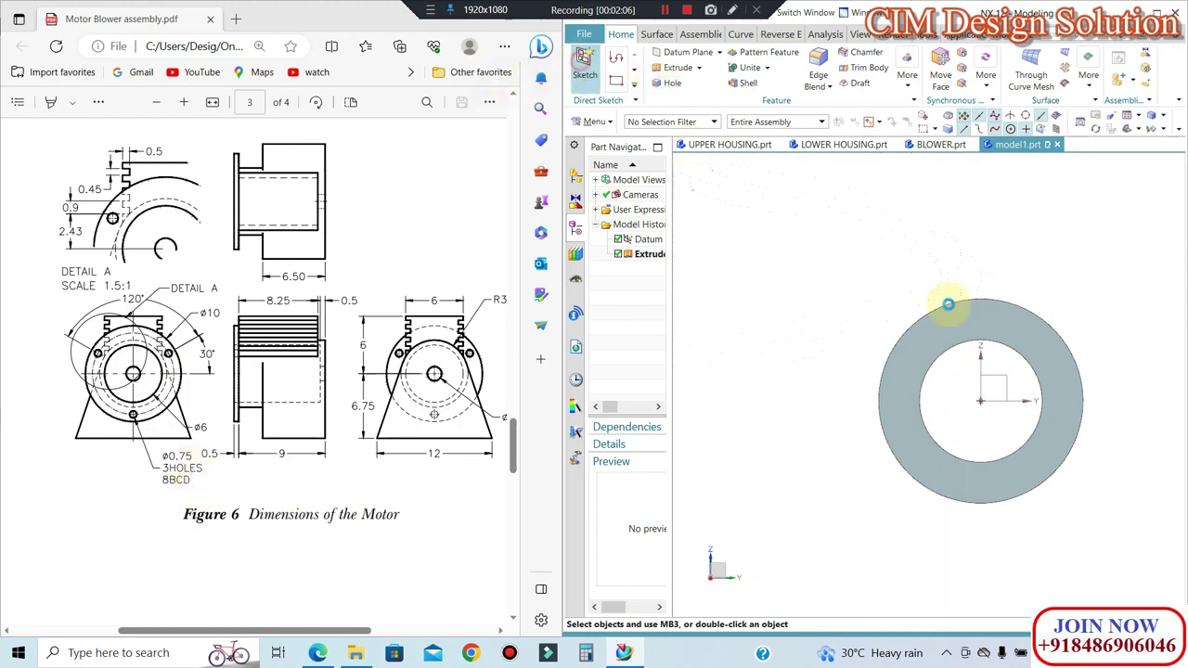
left_click(918, 326)
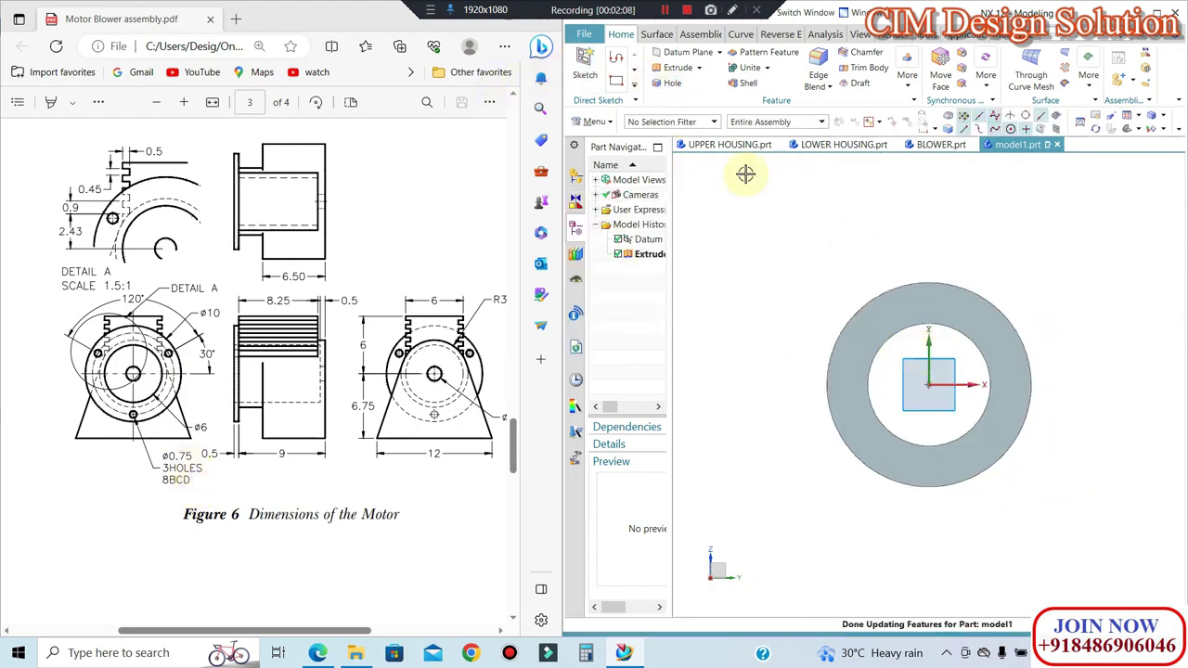
left_click(608, 80)
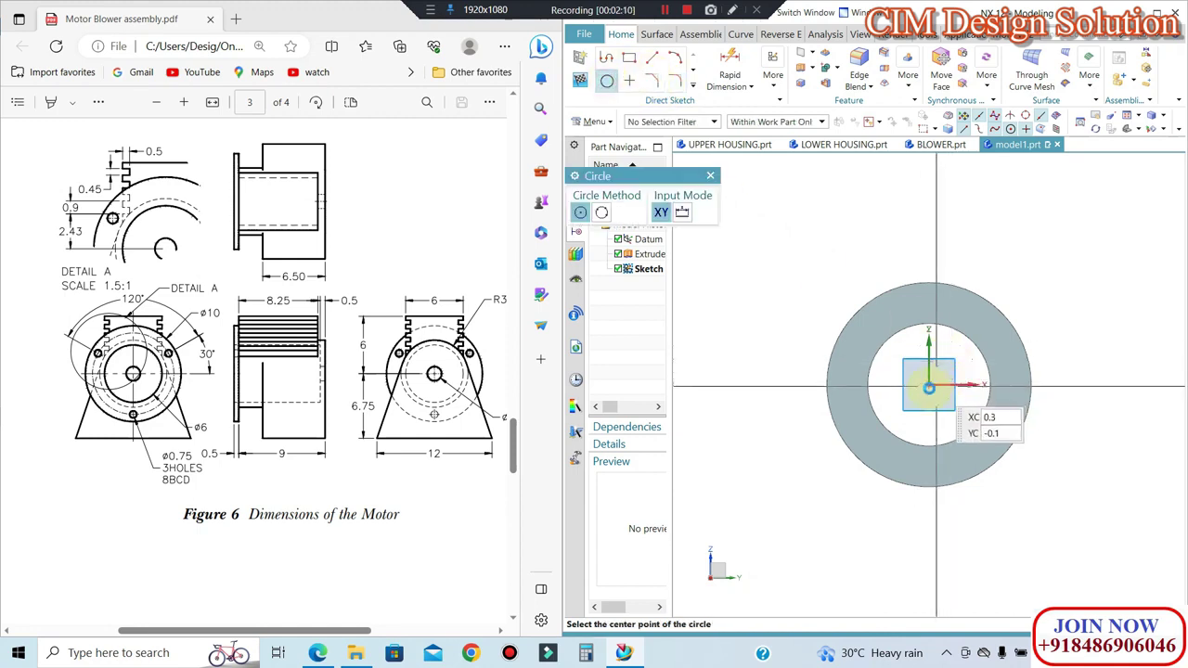
left_click(928, 381)
type("8")
key("Return")
scroll(866, 385, "up", 2)
key("Escape")
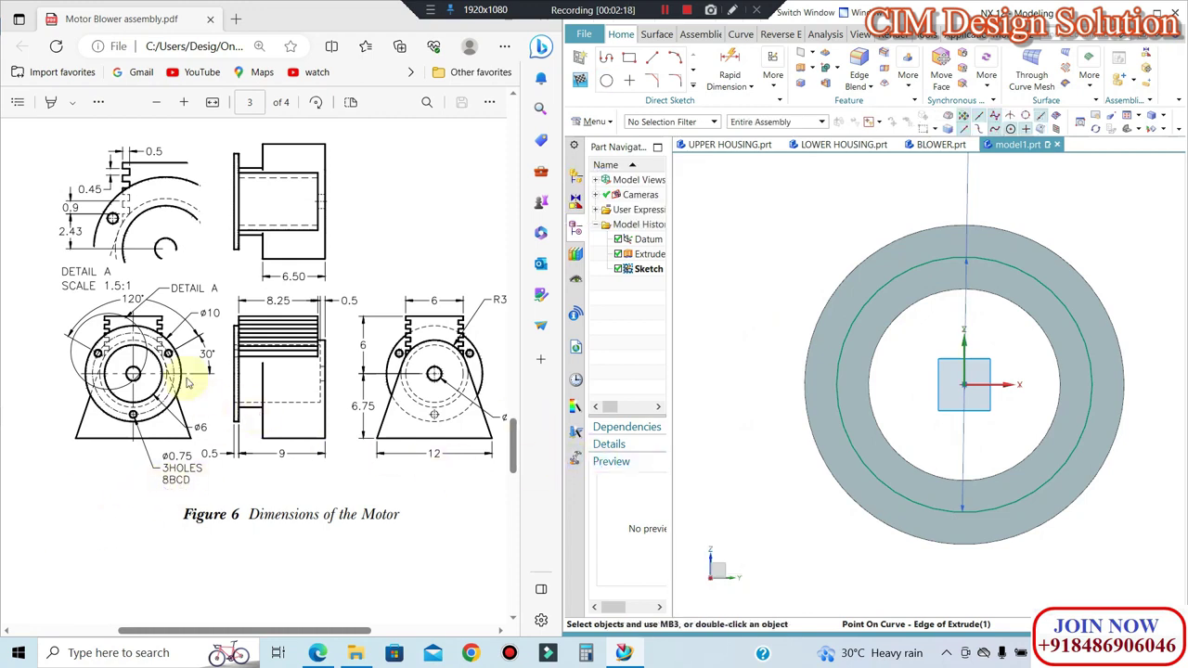
left_click(628, 82)
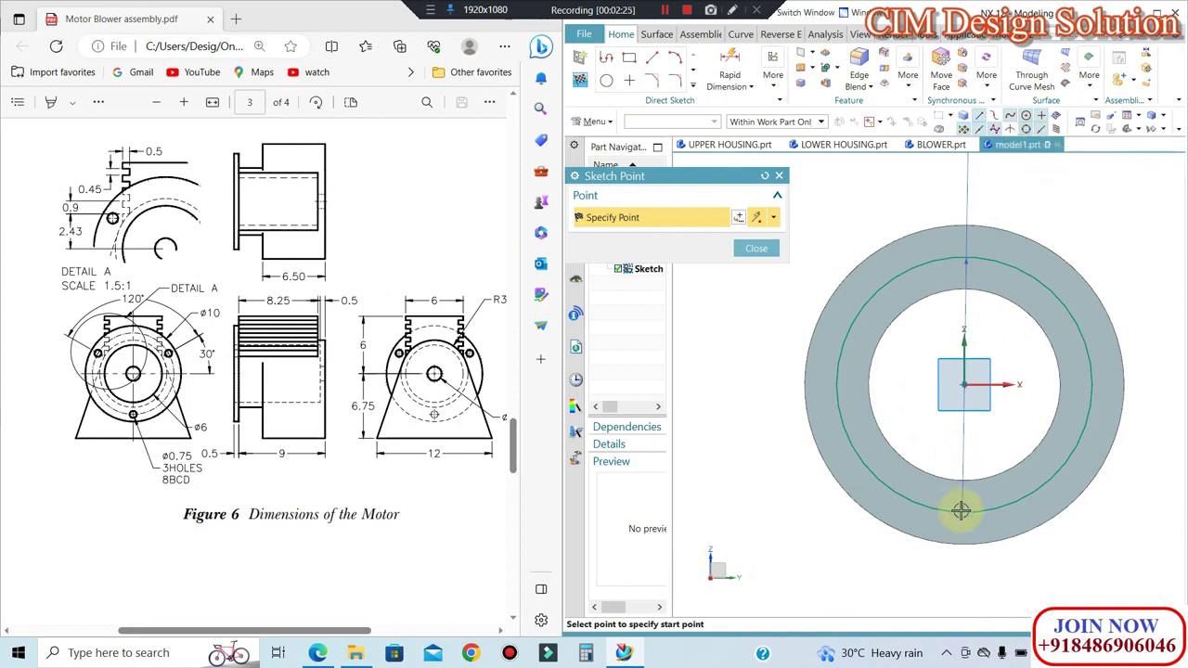
Step: Add a point at the bolt circle's bottom quadrant and circular-pattern it into three points around the sketch origin
left_click(1011, 527)
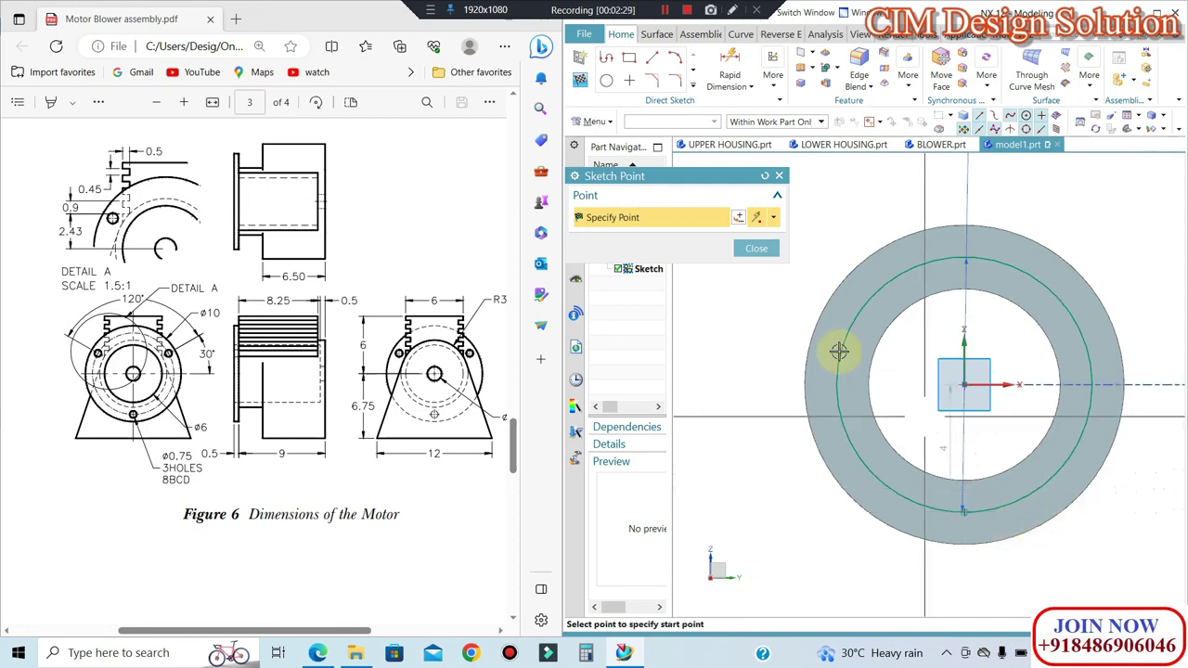
left_click(757, 248)
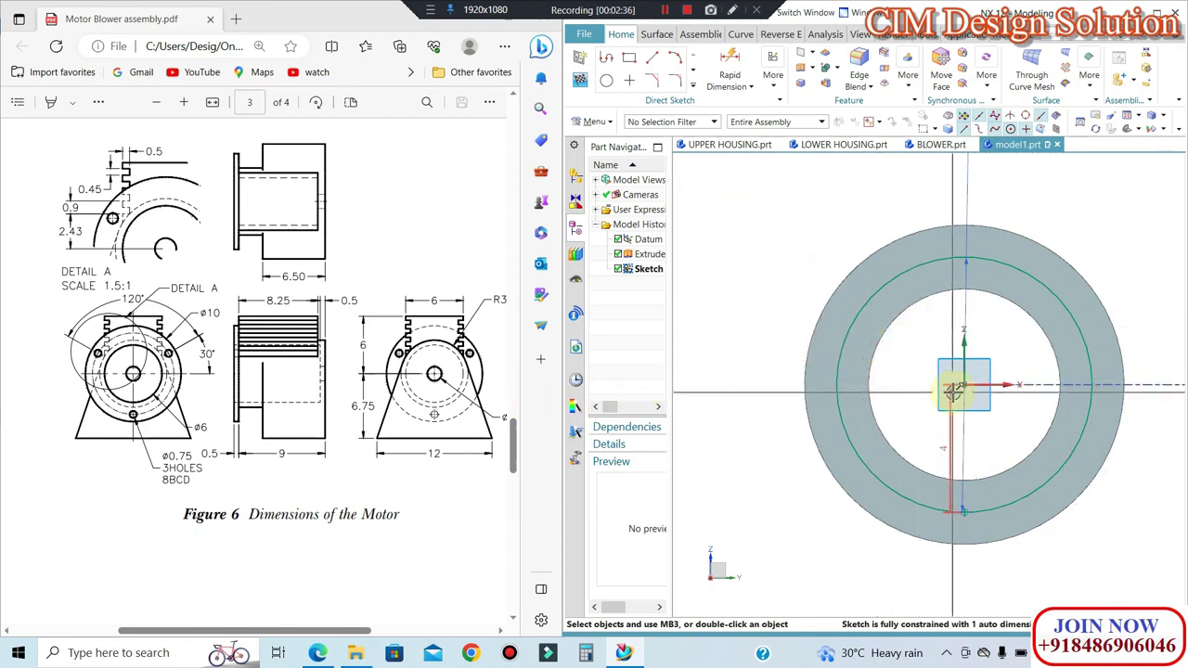
left_click(693, 86)
left_click(722, 174)
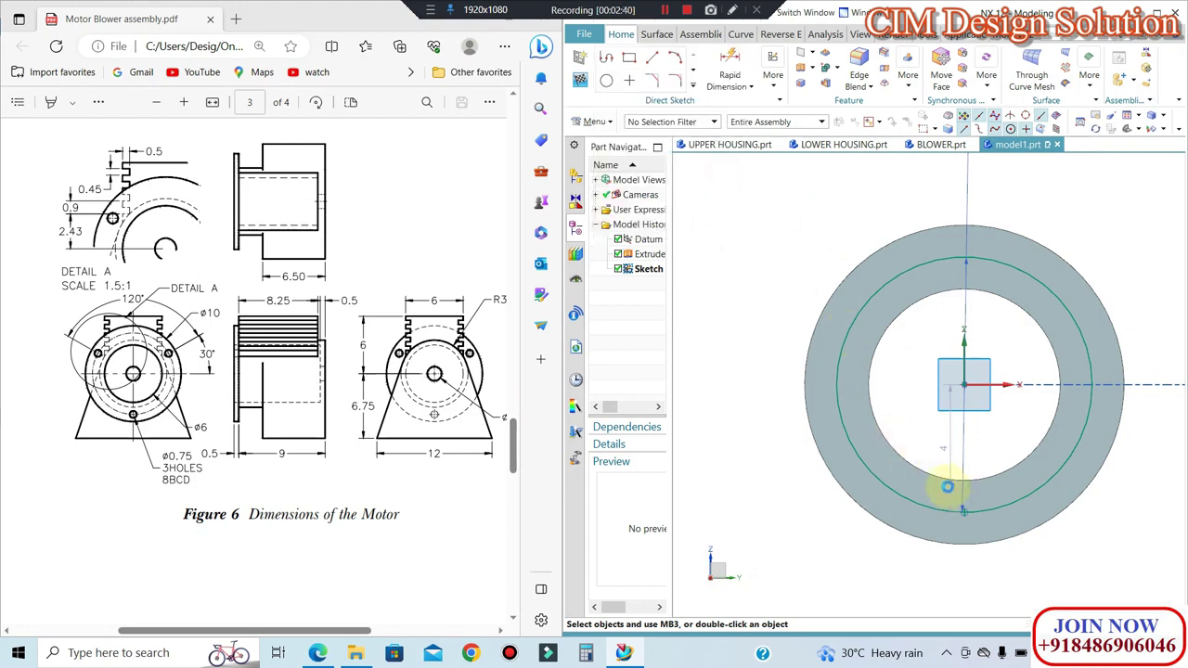
left_click(940, 530)
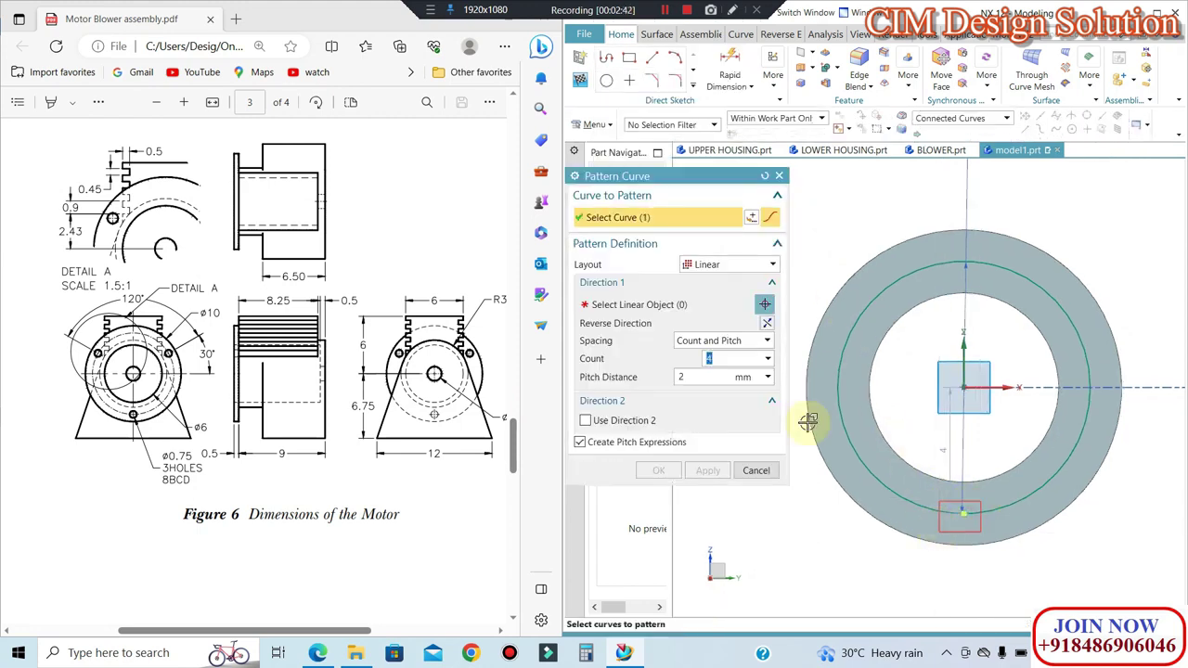
left_click(698, 264)
left_click(707, 295)
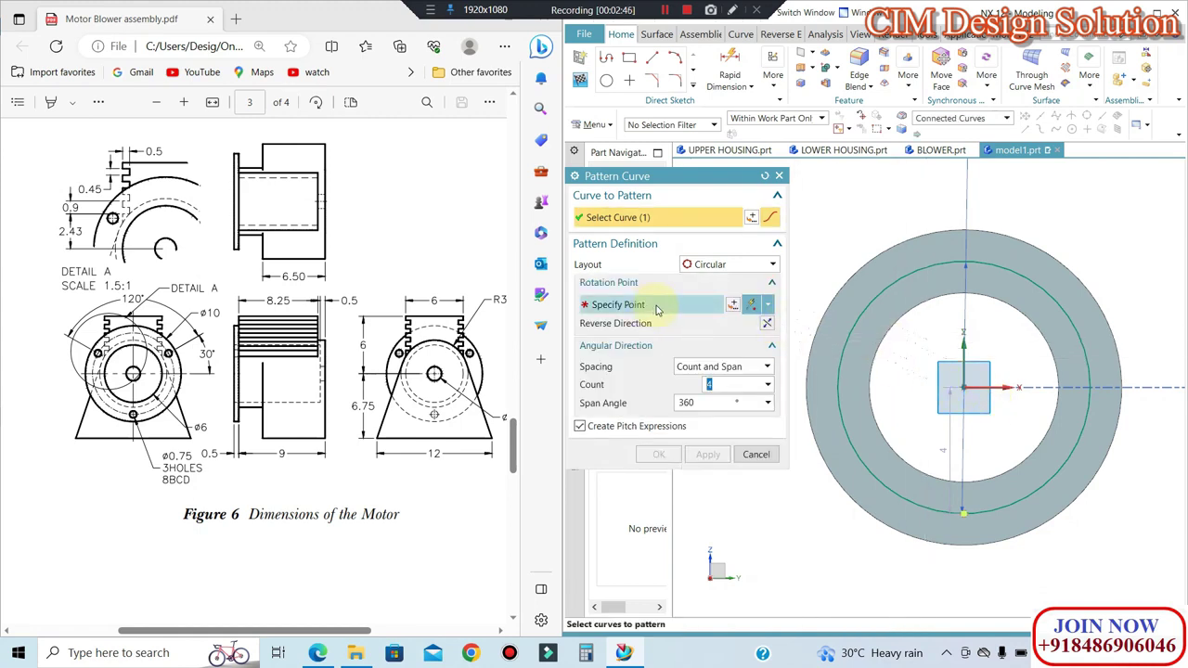
left_click(655, 306)
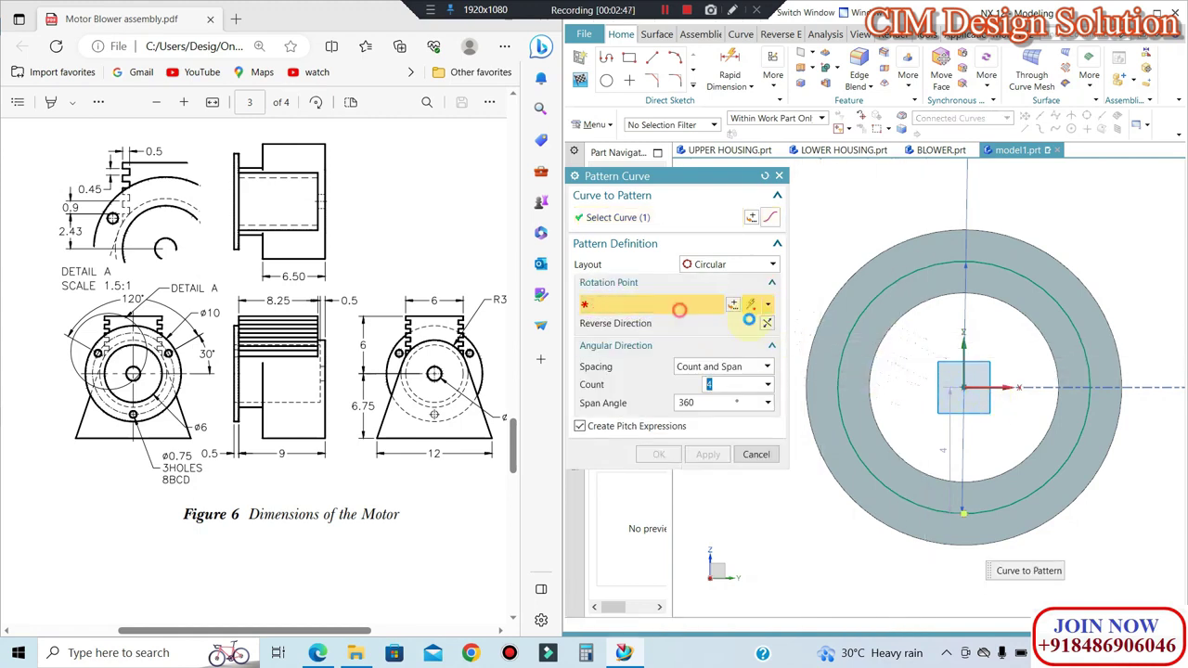
left_click(967, 388)
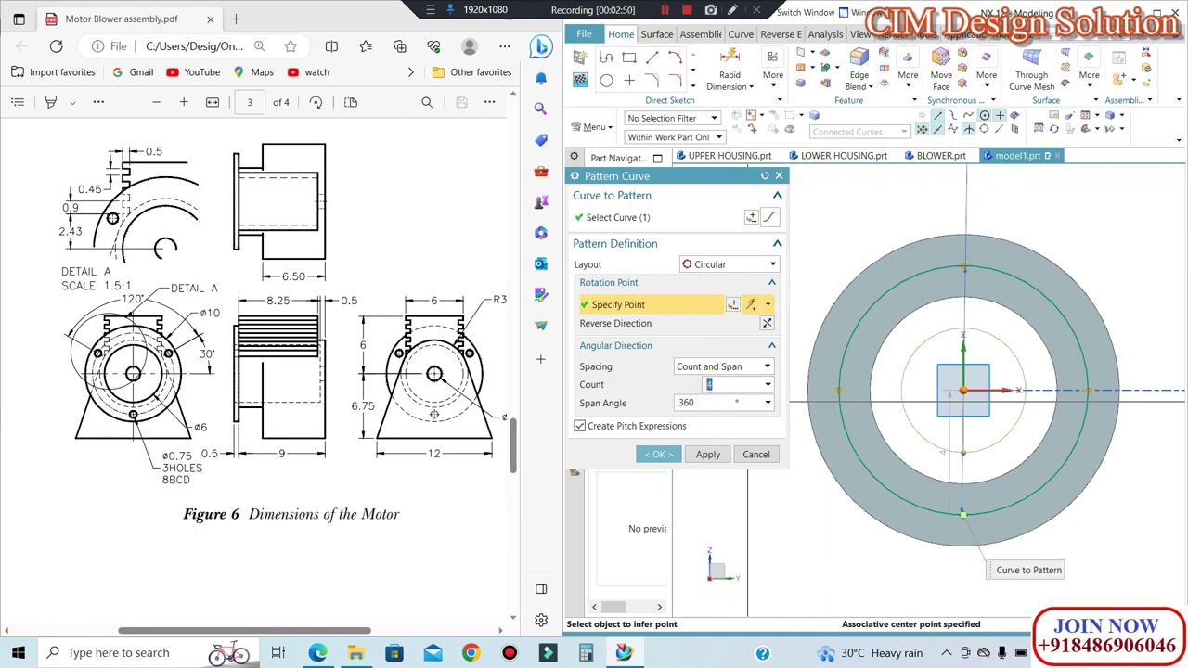
type("3")
left_click(657, 454)
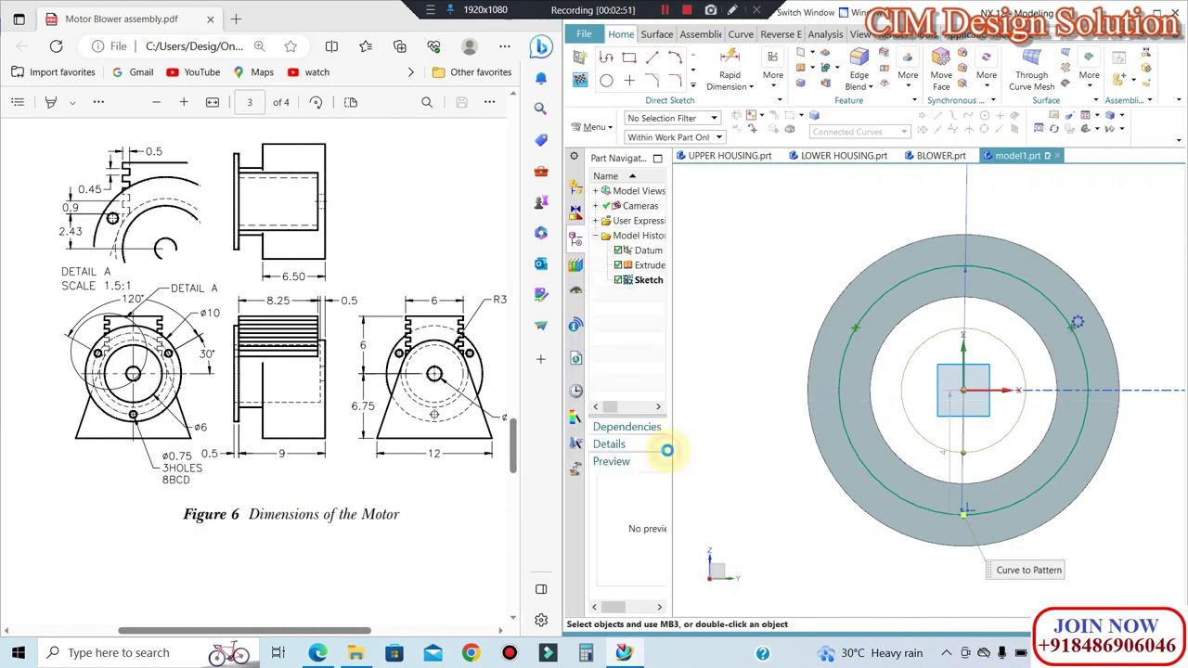
mouse_move(849, 331)
middle_mouse_down()
mouse_move(811, 322)
mouse_move(923, 272)
middle_mouse_up()
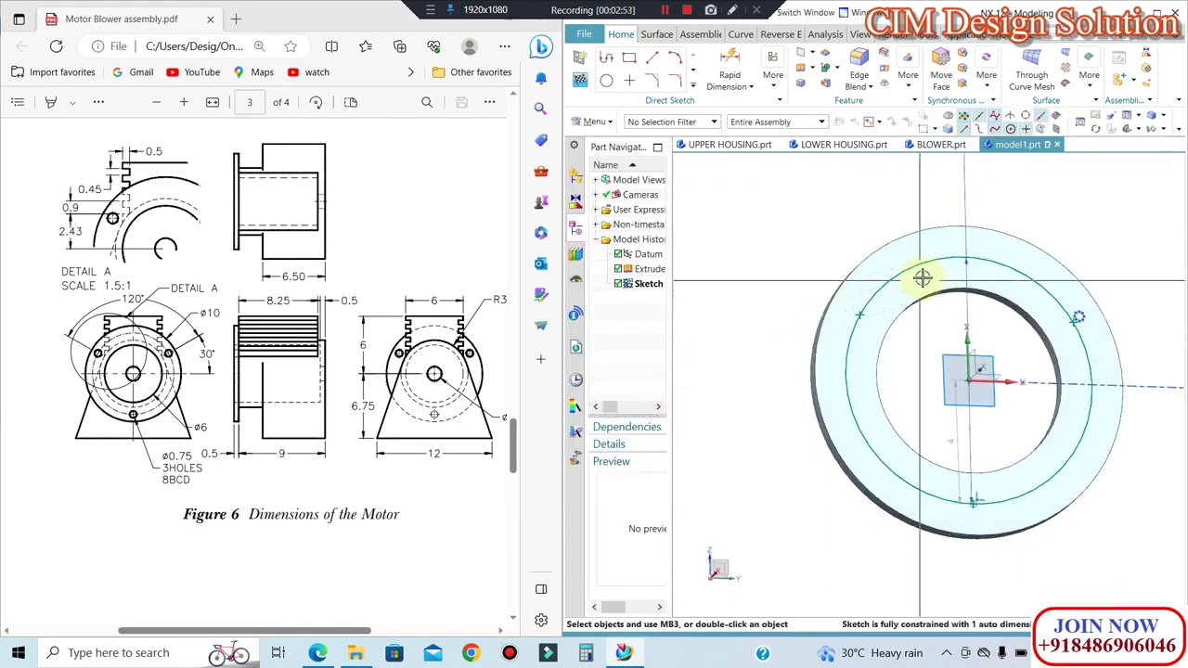
Step: Make the bolt circle a reference curve, finish the sketch, and pick the pattern points for 0.75 mm holes
right_click(928, 265)
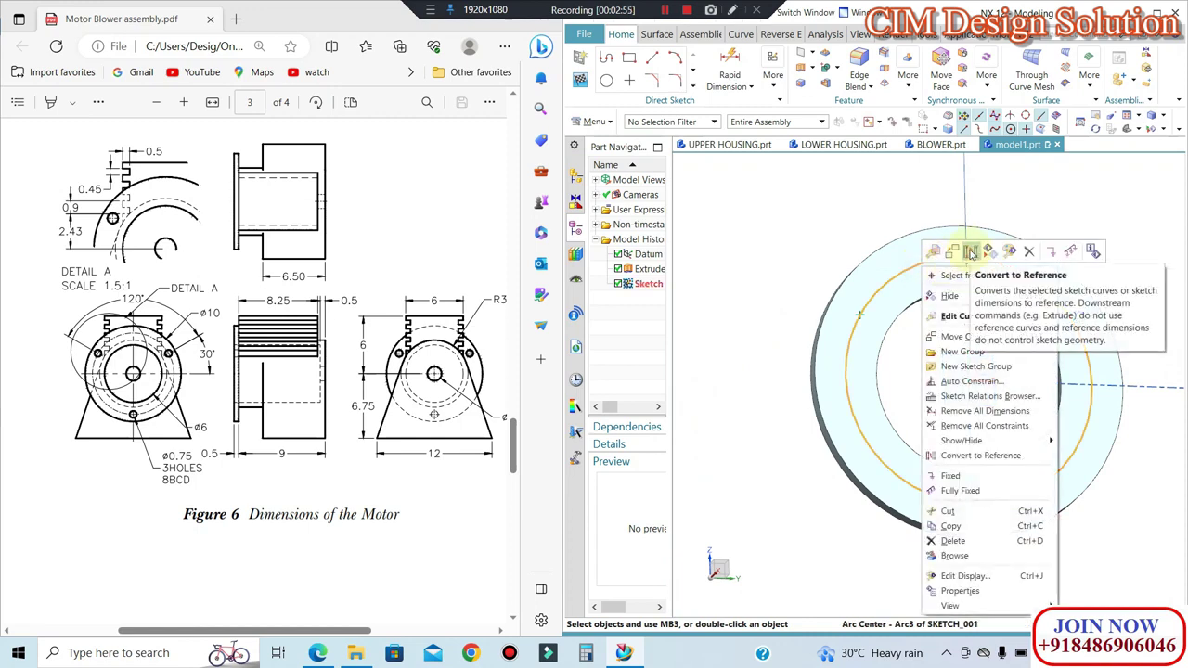
left_click(970, 252)
left_click(581, 82)
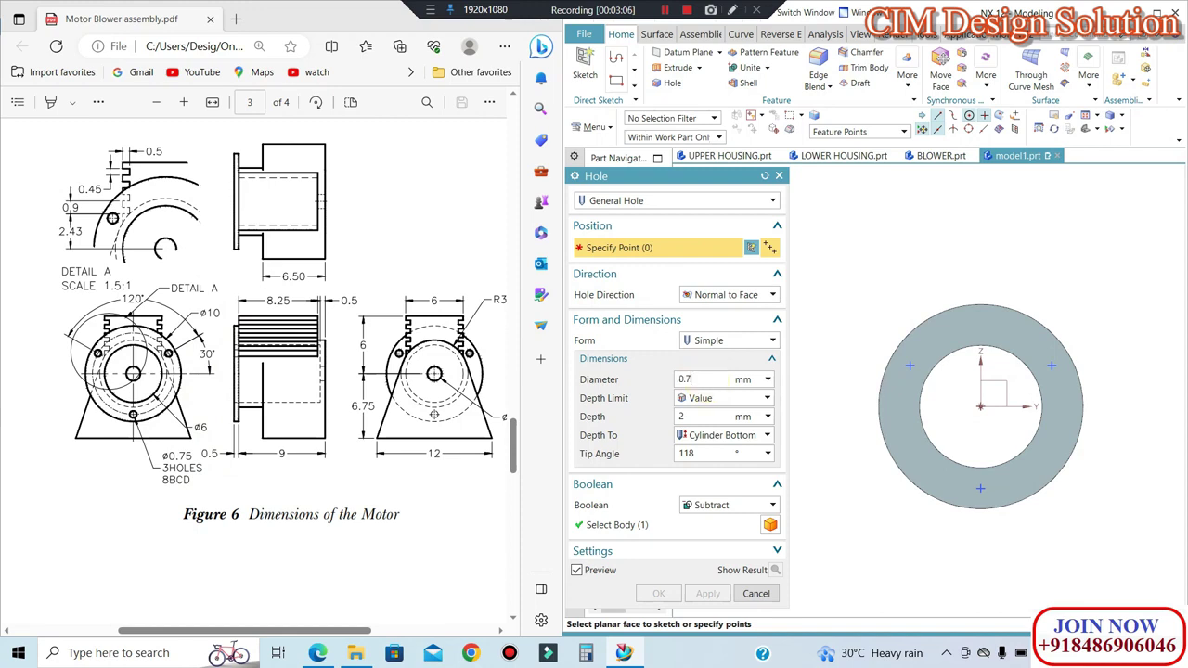
left_click(909, 366)
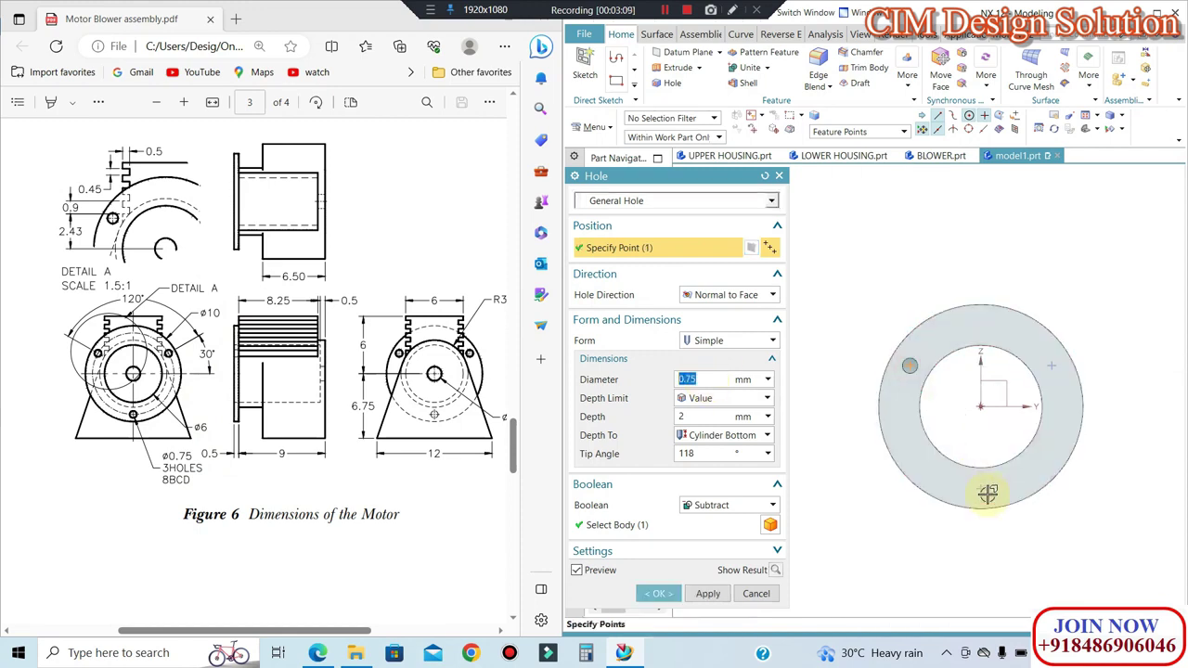
left_click(1050, 365)
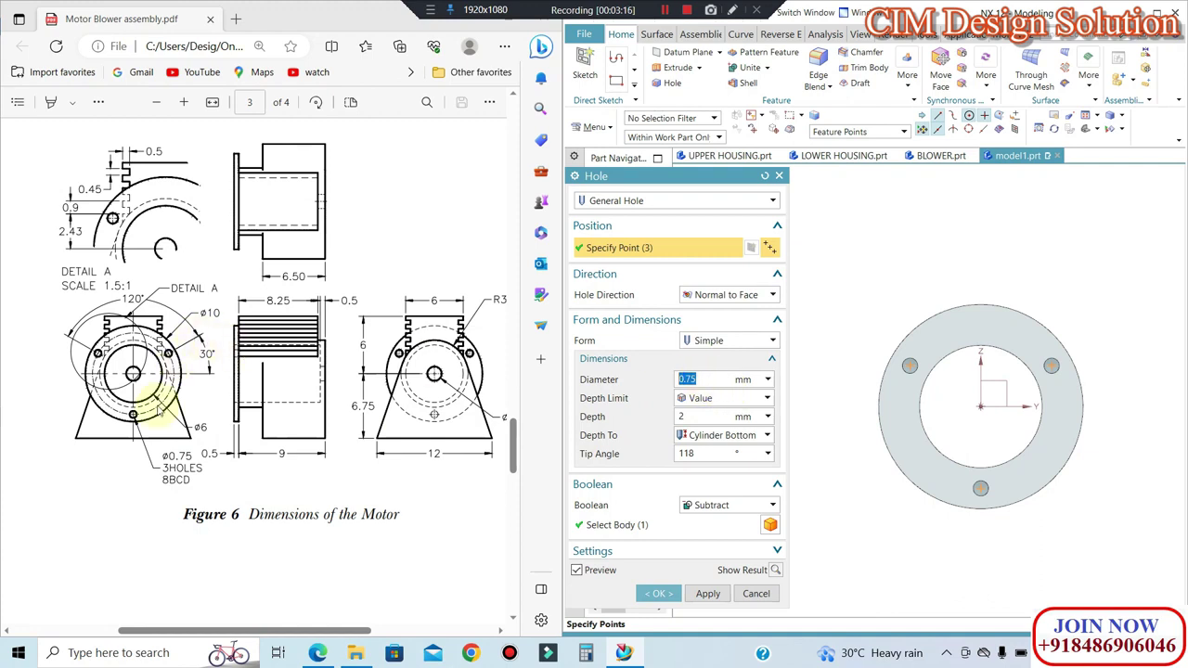
Step: Create the three flange holes and move the hole-position sketch onto layer 100
left_click(659, 595)
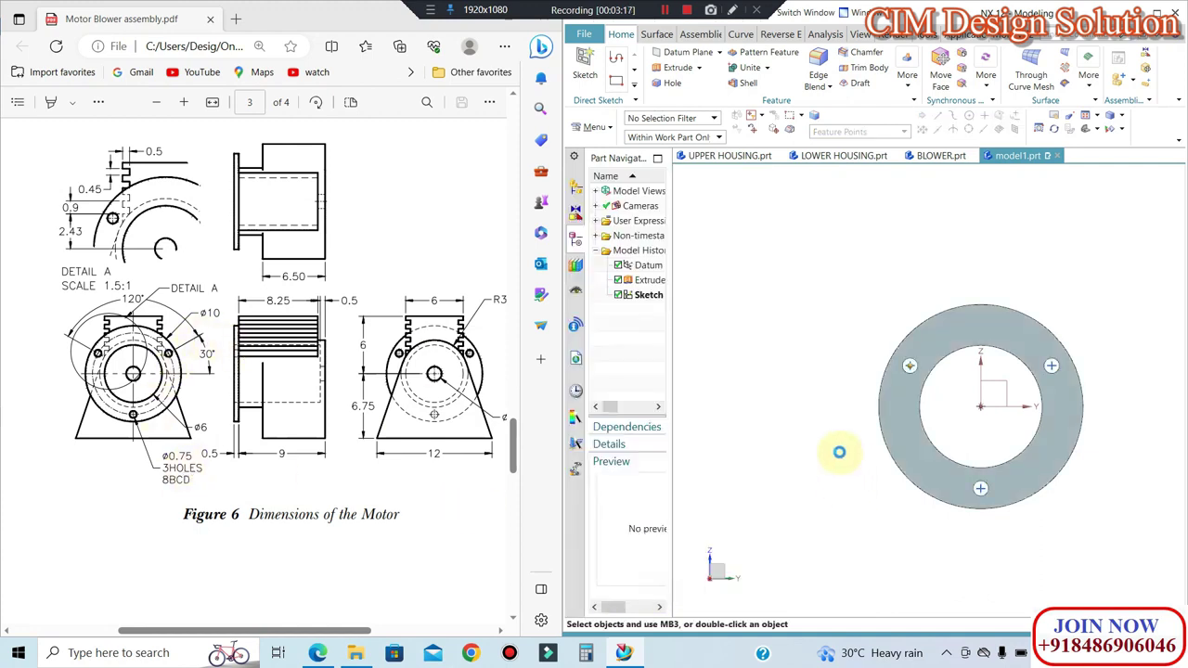
middle_click_drag(838, 454, 1025, 362)
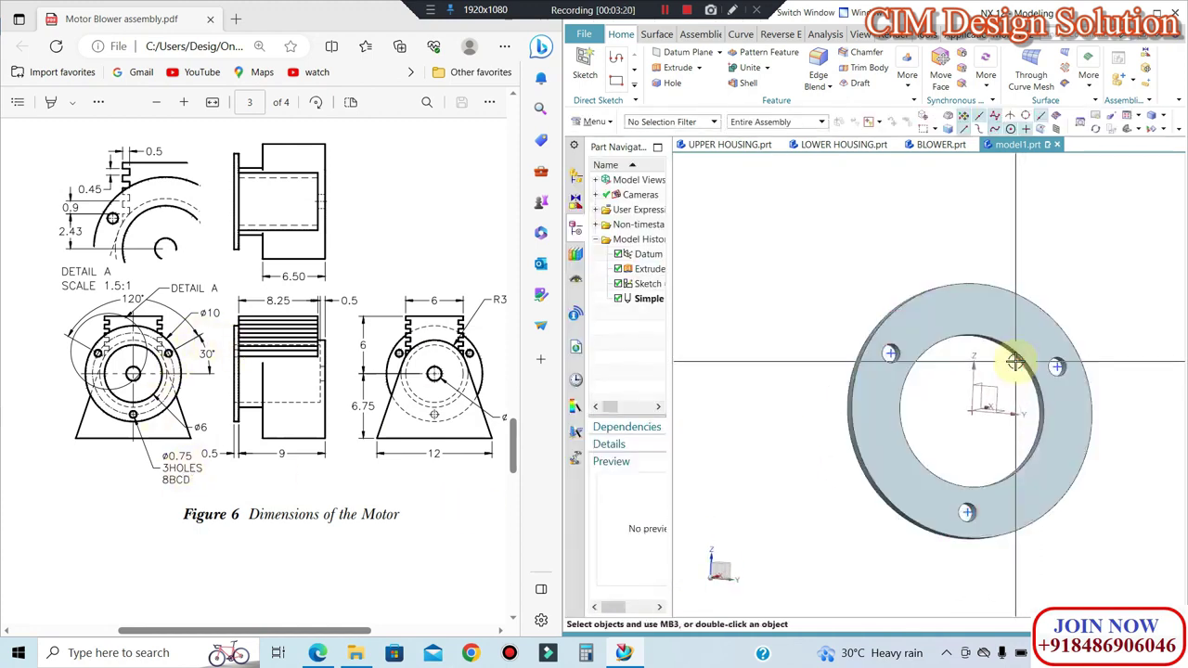
key("ctrl+j")
scroll(868, 345, "up", 3)
scroll(875, 350, "up", 3)
left_click(875, 351)
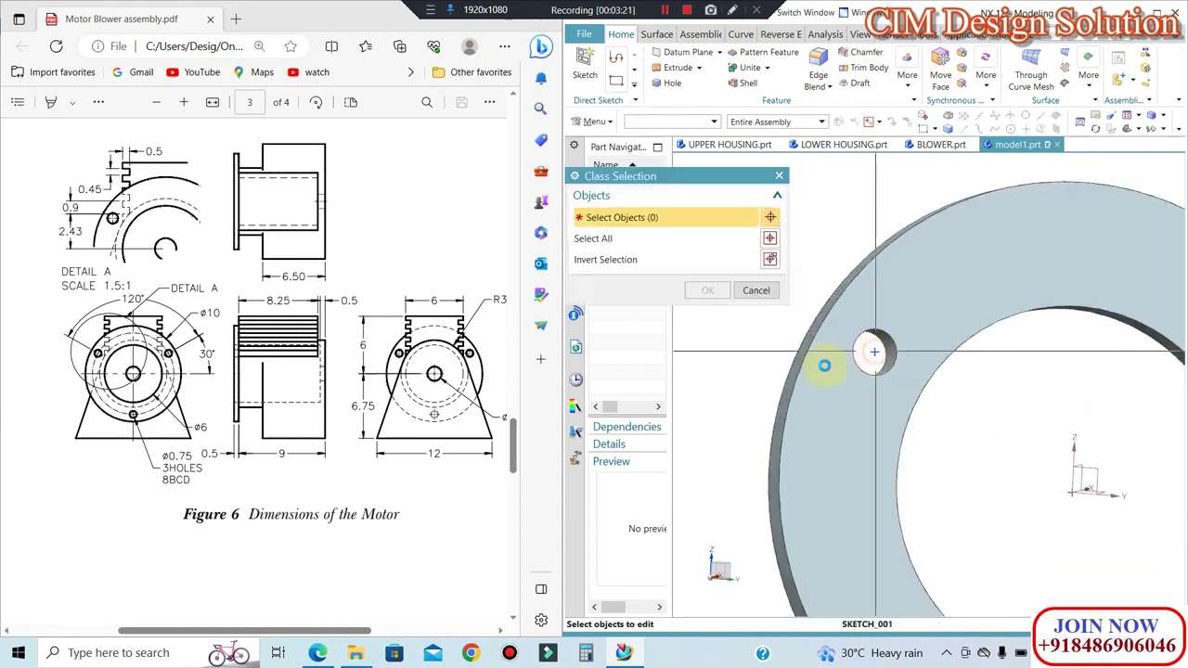
middle_click(743, 266)
key("Return")
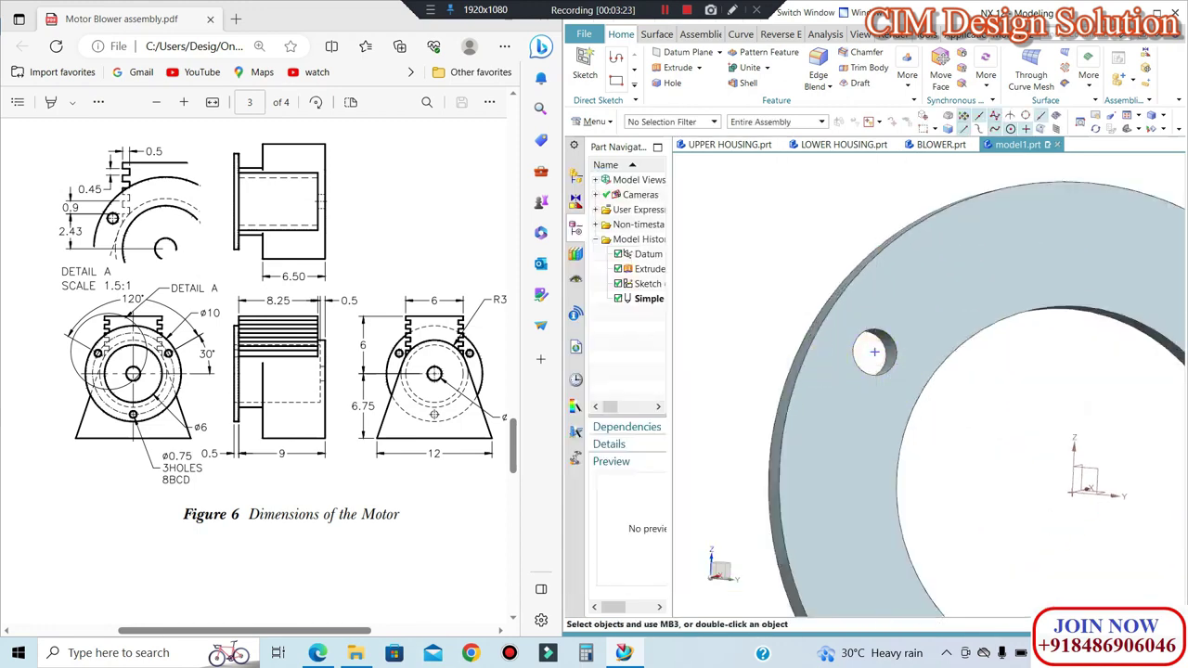
Step: Hide layer 100 and view the flange face-on
key("ctrl+l")
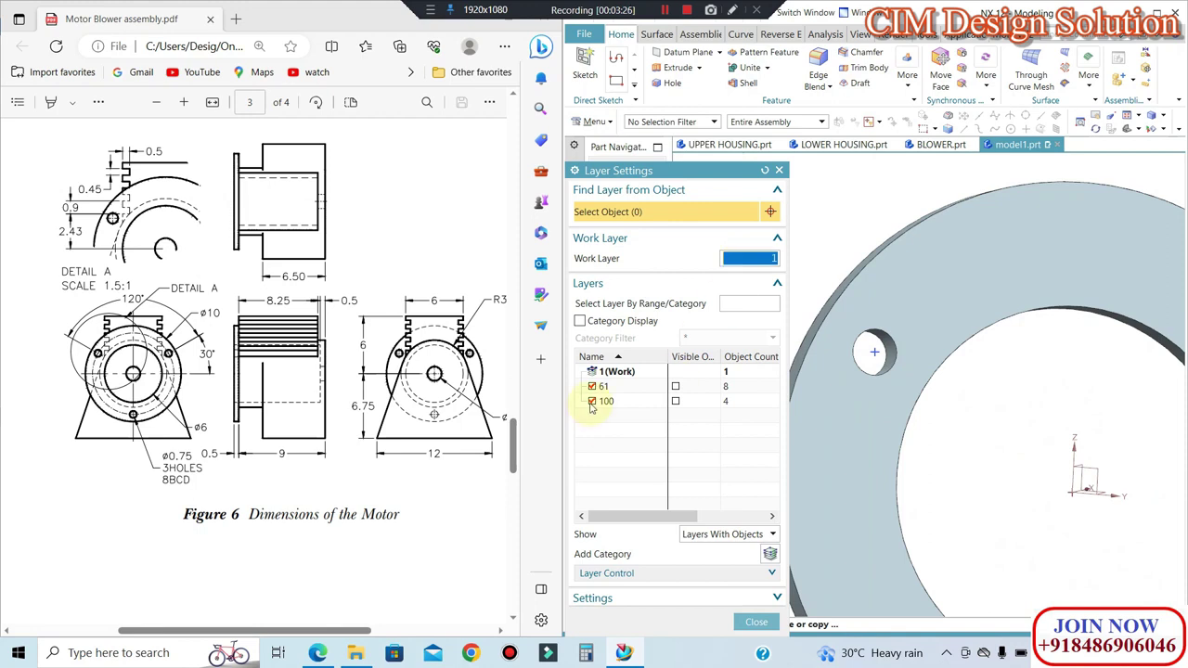
middle_click(844, 278)
scroll(830, 201, "down", 3)
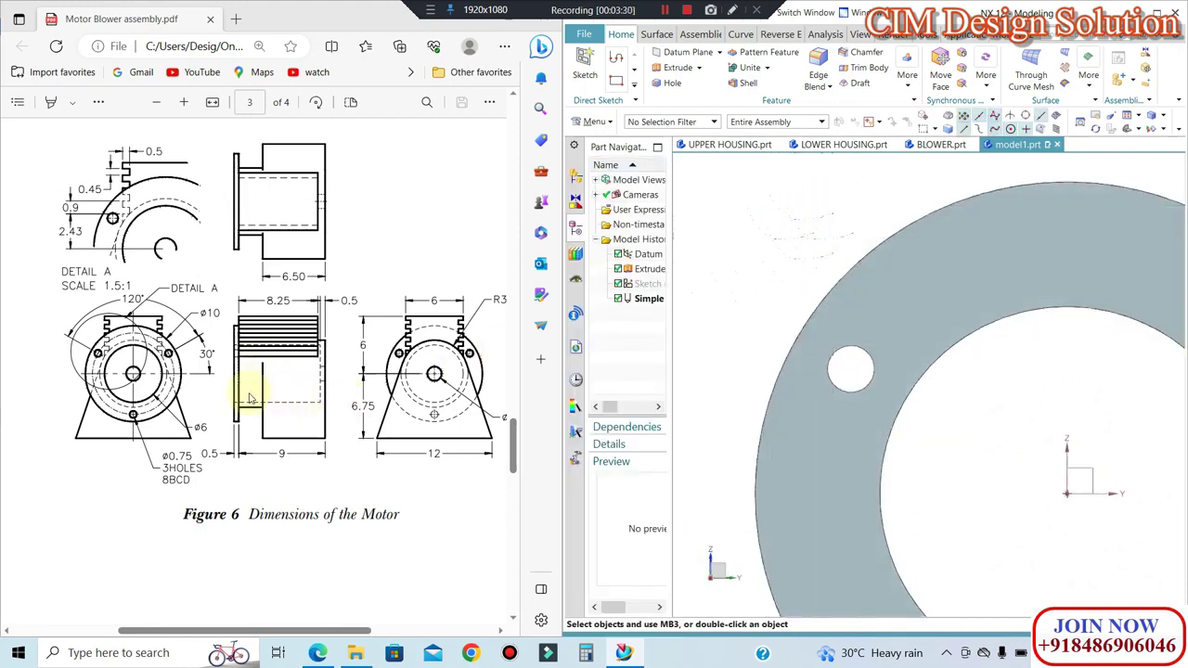
mouse_move(782, 344)
middle_mouse_down()
mouse_move(980, 229)
mouse_move(933, 398)
middle_mouse_up()
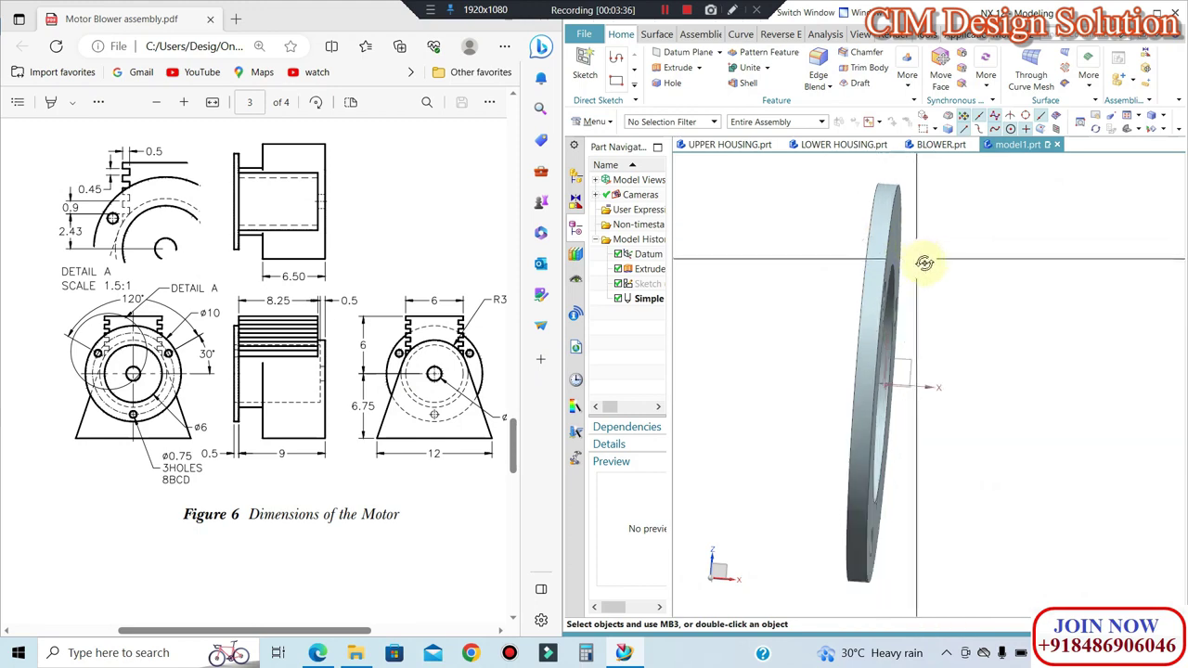
key("ctrl+alt+l")
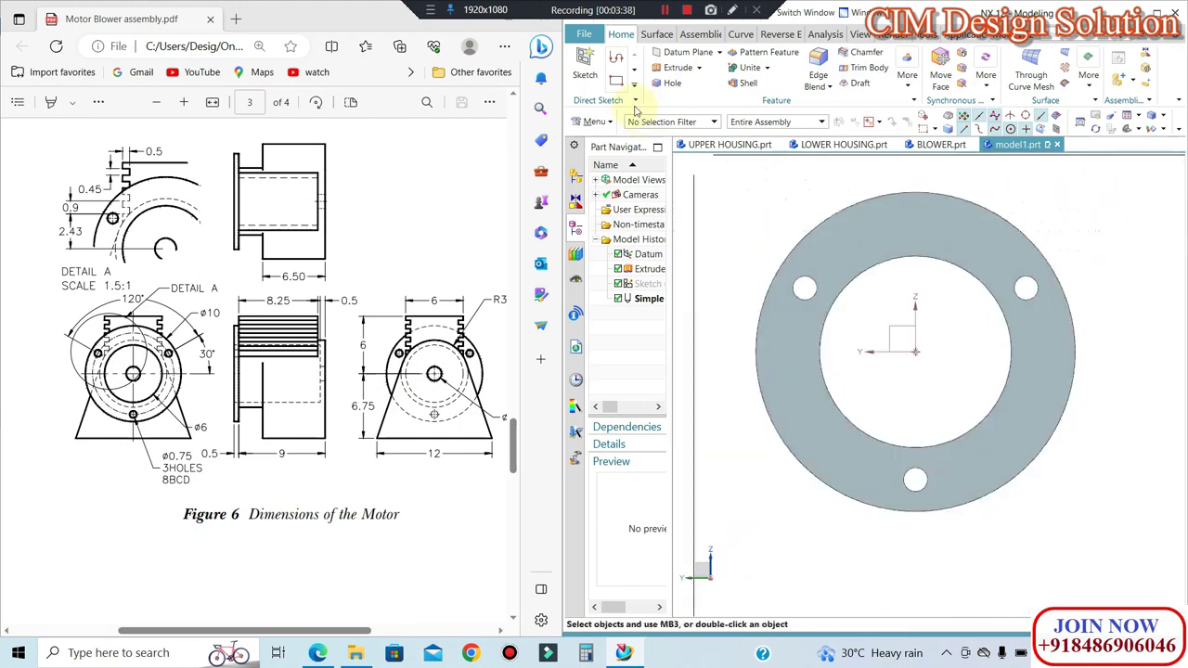
Step: Start a new sketch on the flange face
left_click(675, 67)
key("Escape")
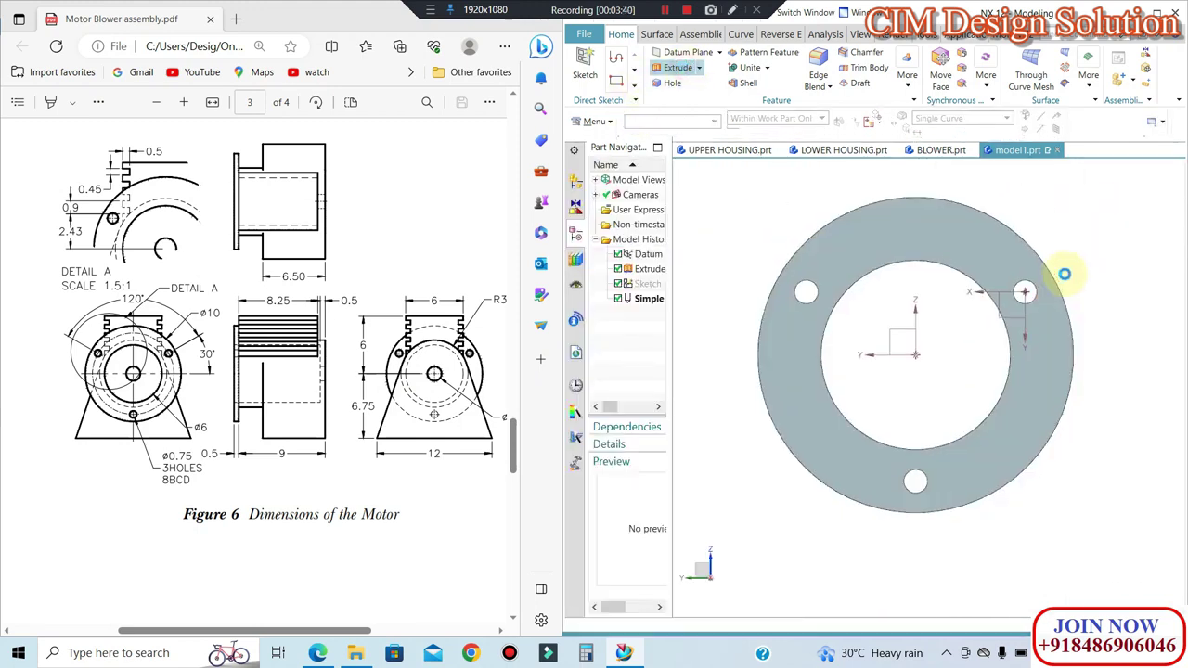
double_click(955, 310)
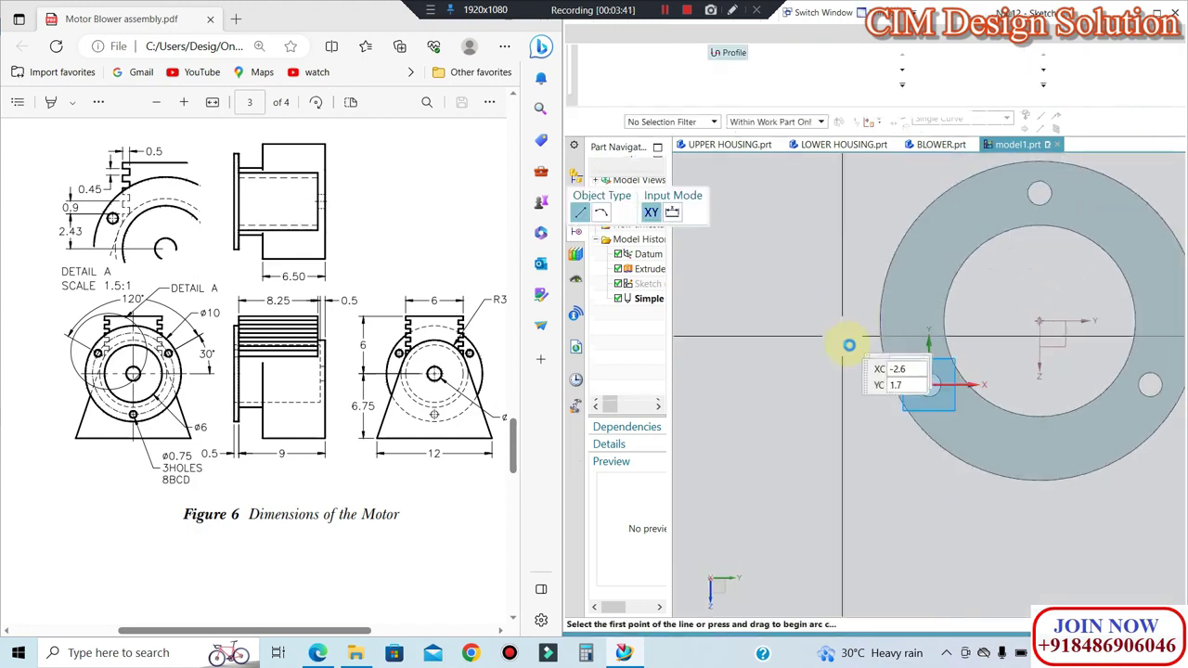
mouse_move(1015, 340)
middle_mouse_down()
mouse_move(993, 334)
mouse_move(986, 315)
middle_mouse_up()
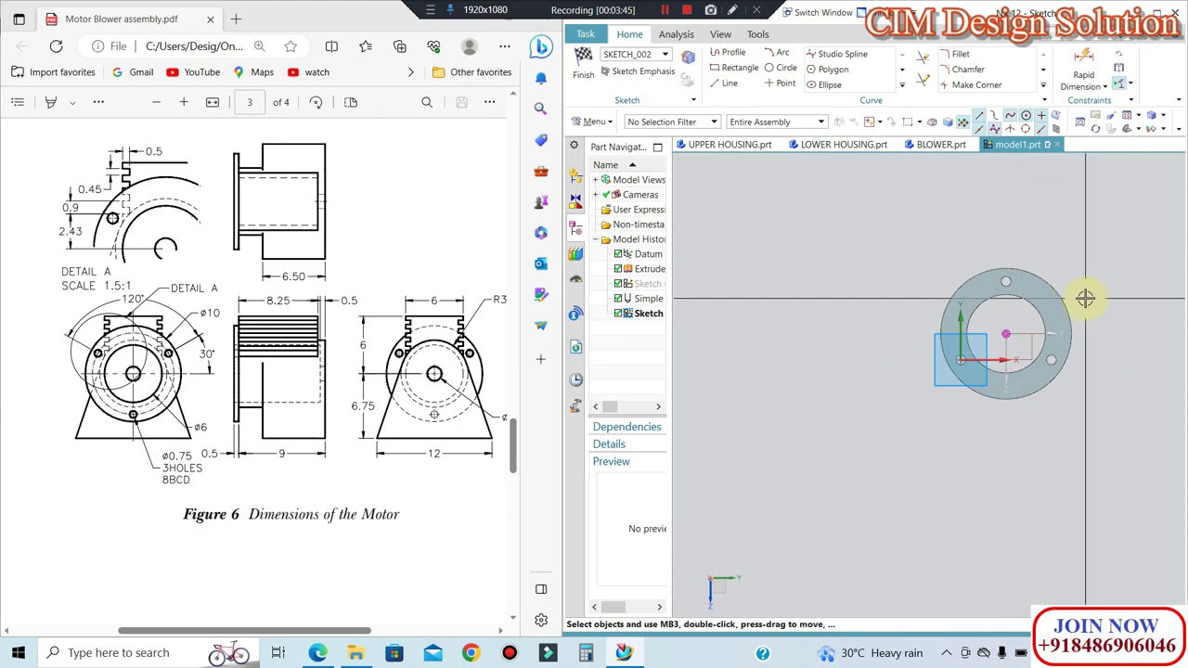
scroll(1020, 334, "up", 3)
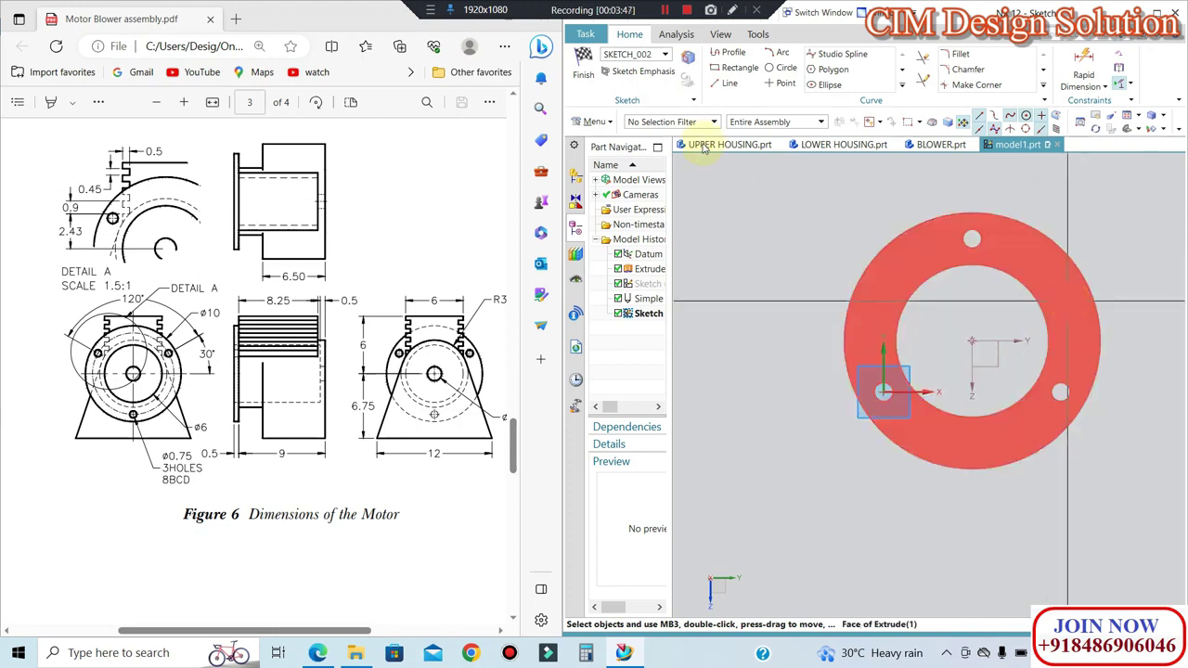
Step: Draw a circle of diameter 6 centred on the sketch origin
left_click(781, 68)
left_click(971, 339)
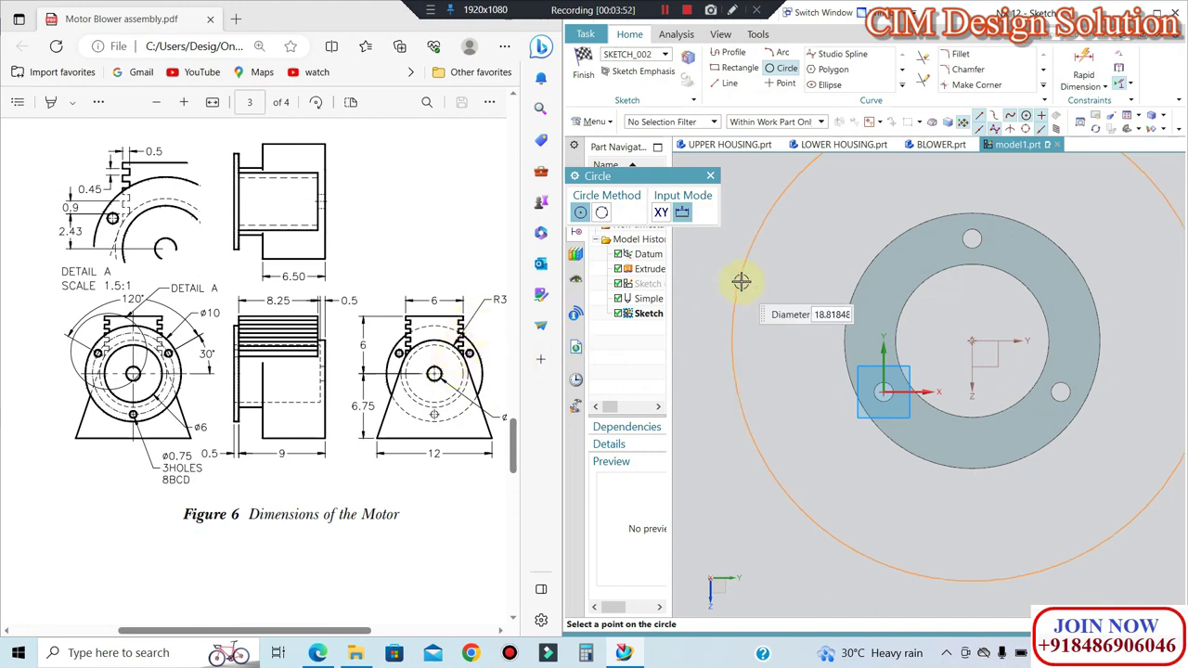
type("6")
key("Return")
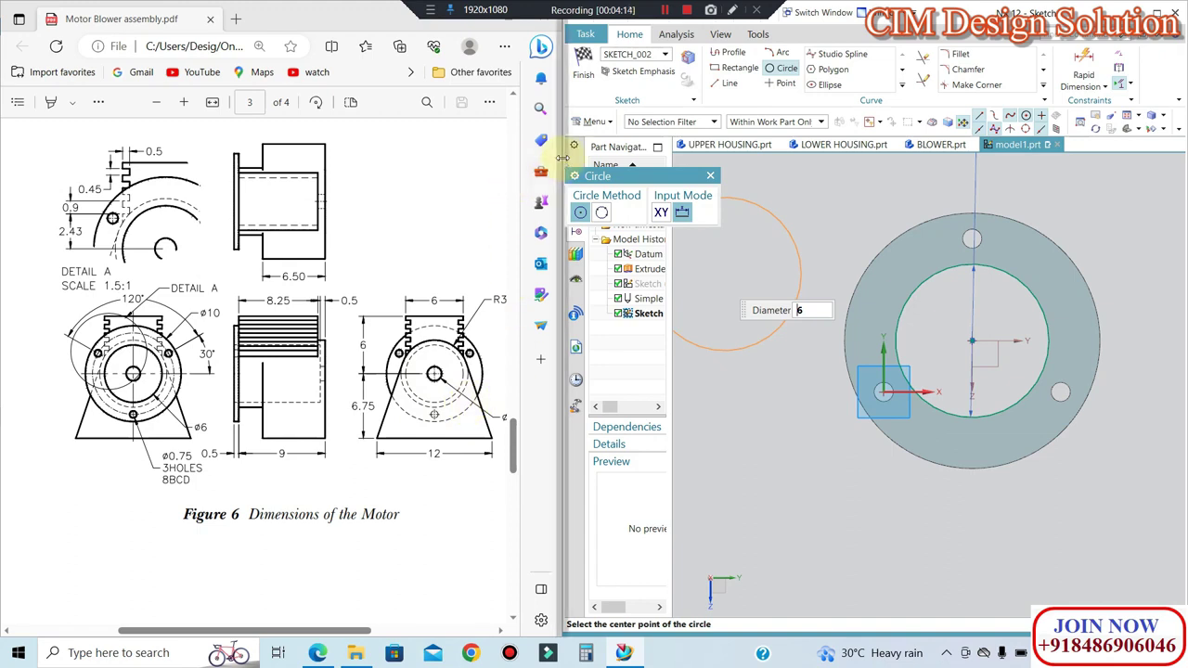
left_click_drag(564, 185, 562, 204)
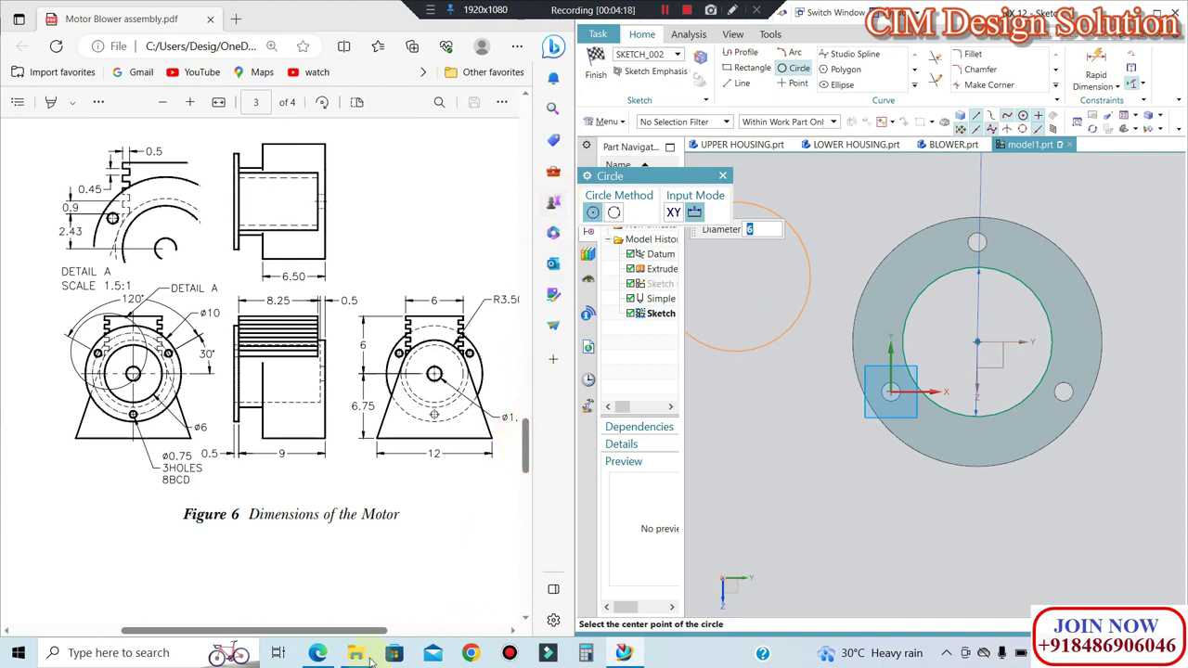
left_click_drag(350, 631, 360, 631)
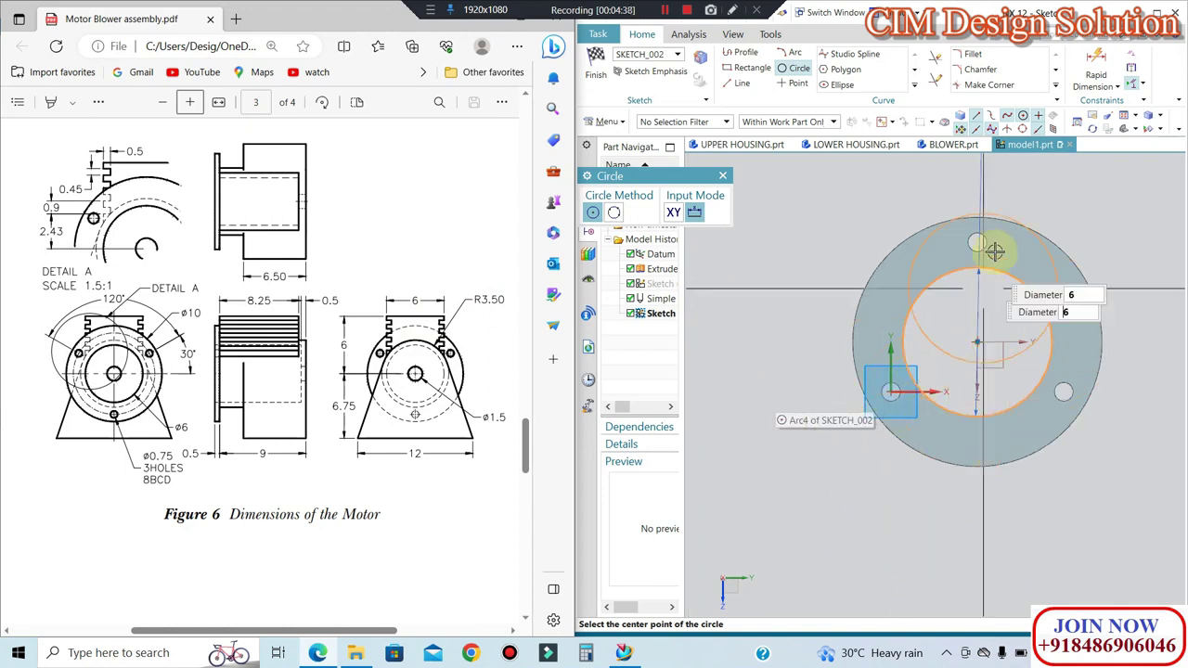
Step: Change the circle's diameter dimension to 7
left_click(723, 176)
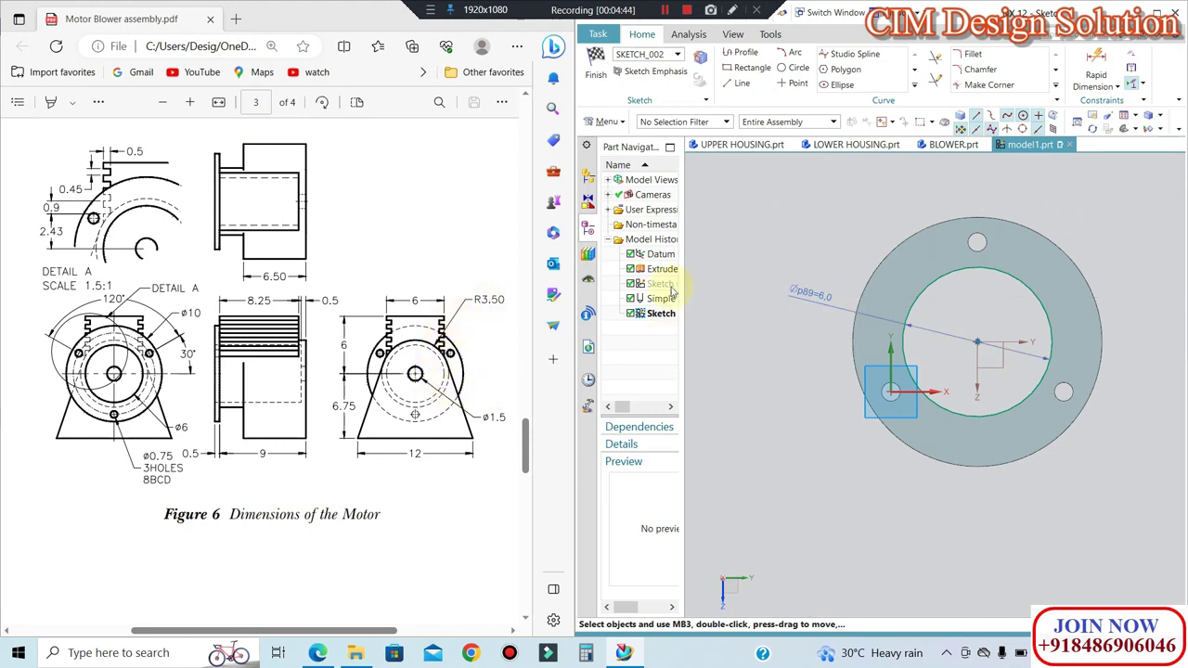
double_click(790, 297)
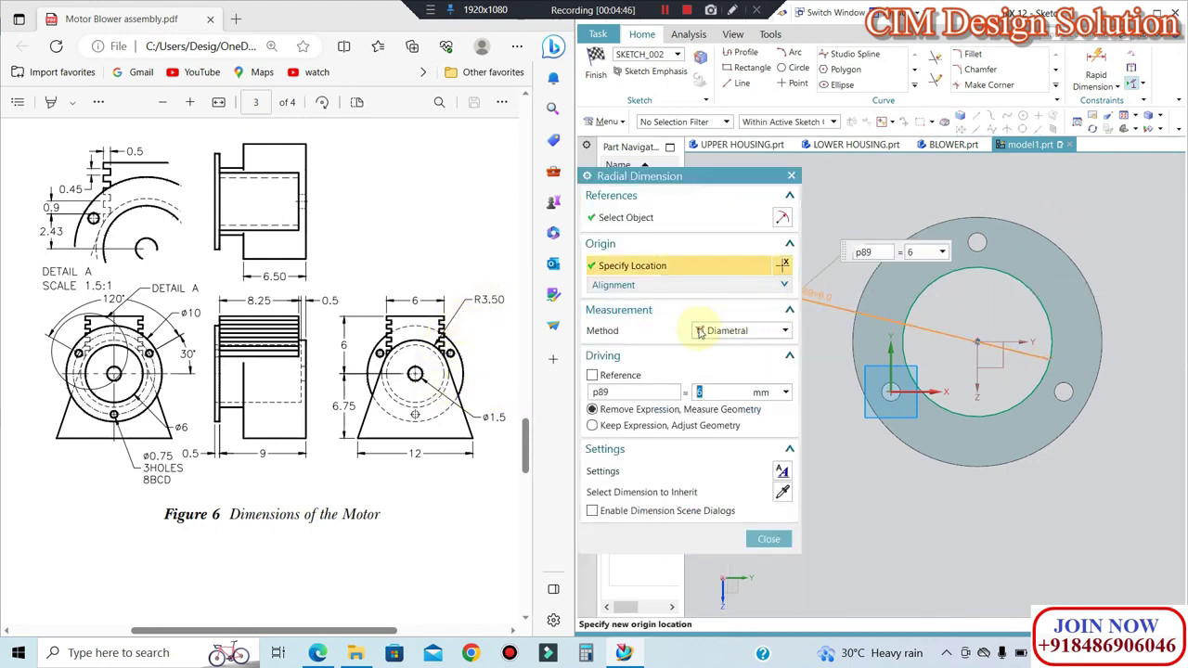
type("7")
key("Return")
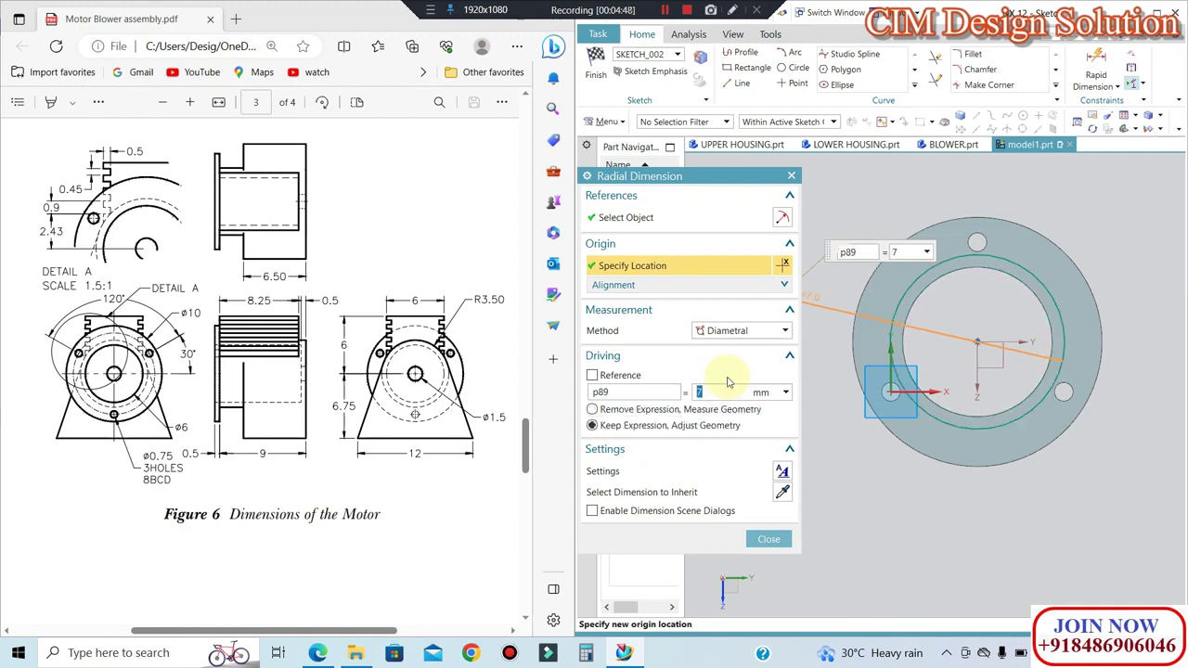
middle_click(756, 362)
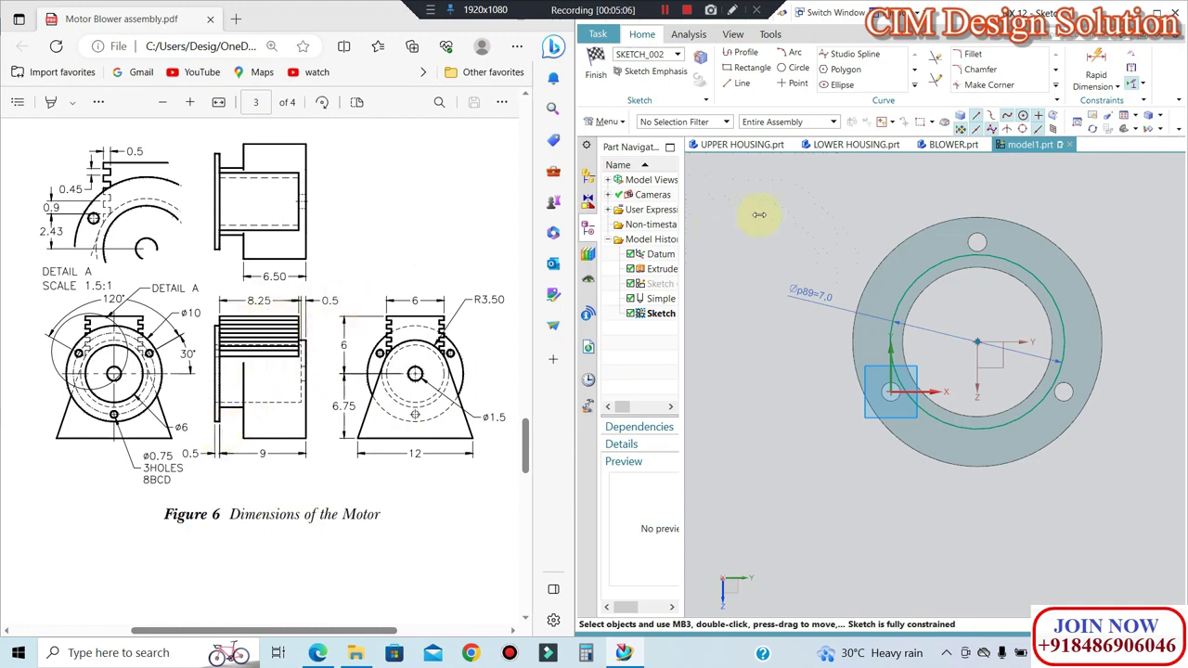
Step: Finish the circle sketch and start extruding it
left_click(594, 65)
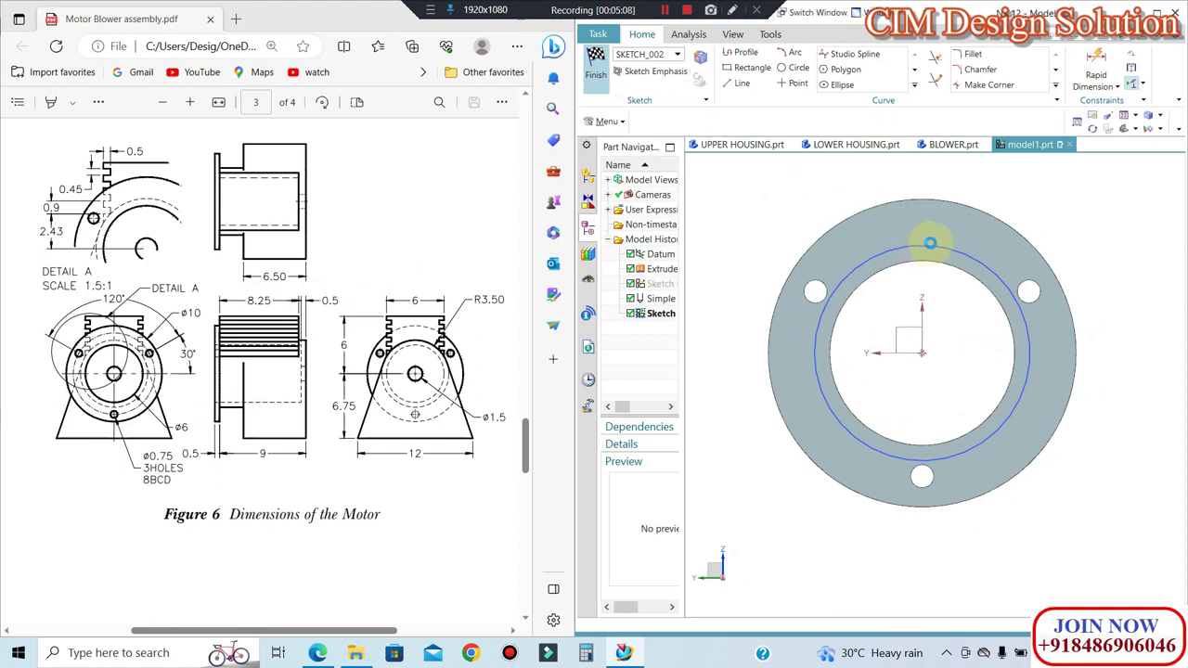
key("x")
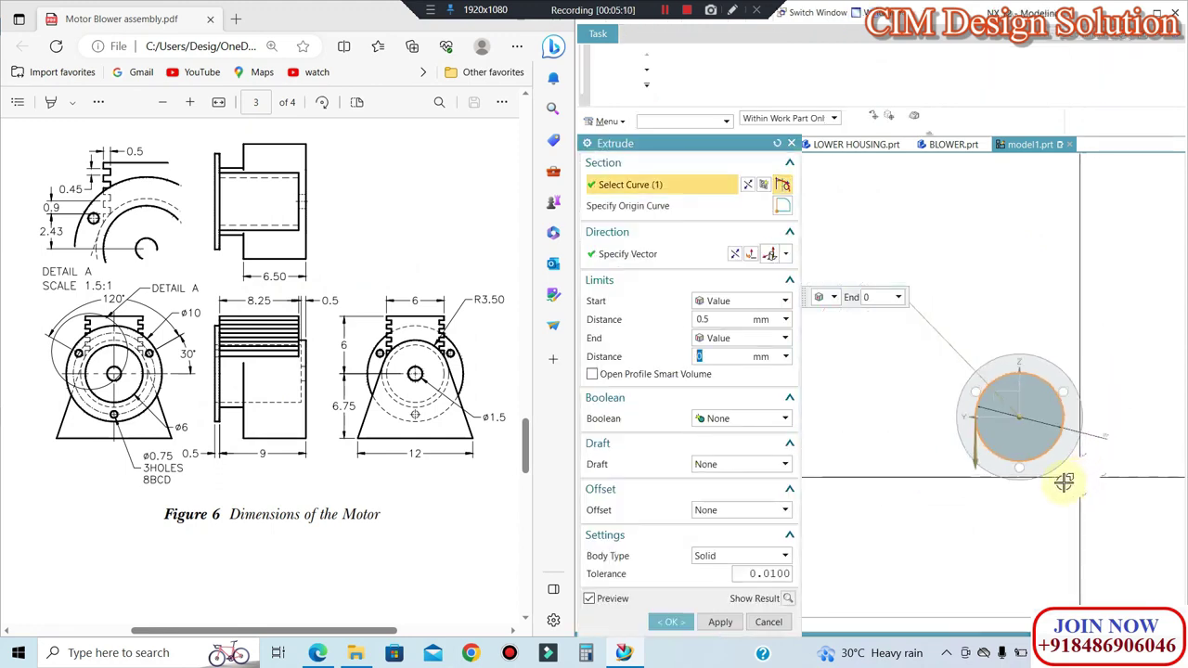
middle_click_drag(1060, 480, 1017, 518)
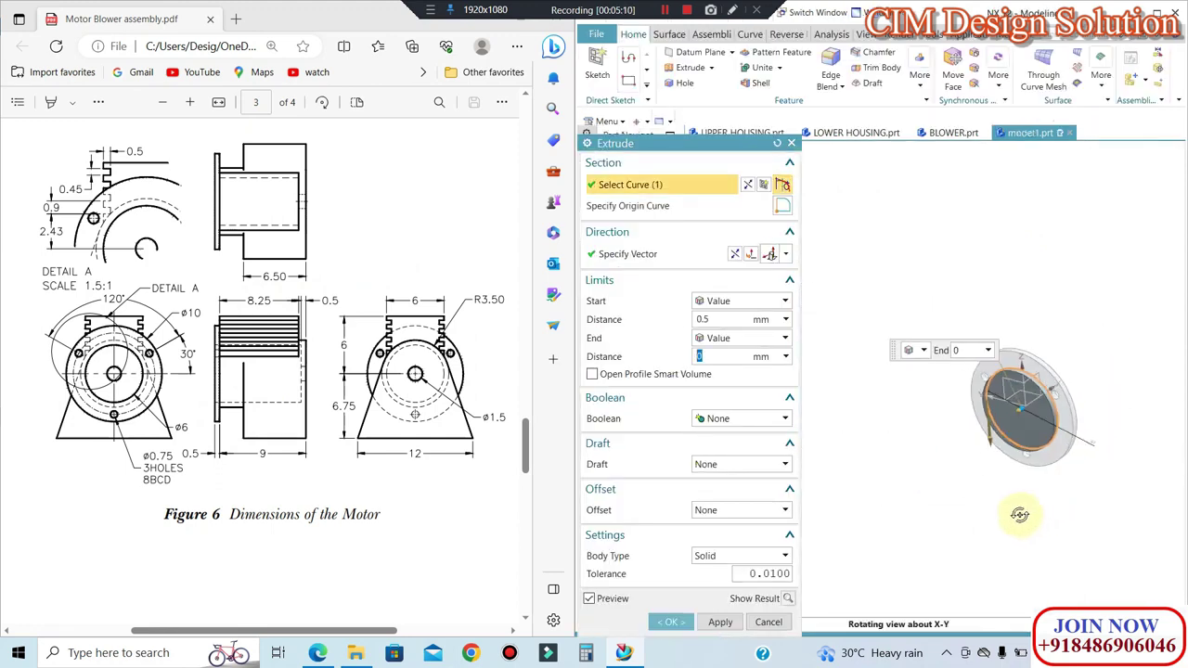
Step: Set the extrusion start distance to 8.25+.25, fixing the syntax error, and open Calculator
left_click(702, 319)
type("8.25")
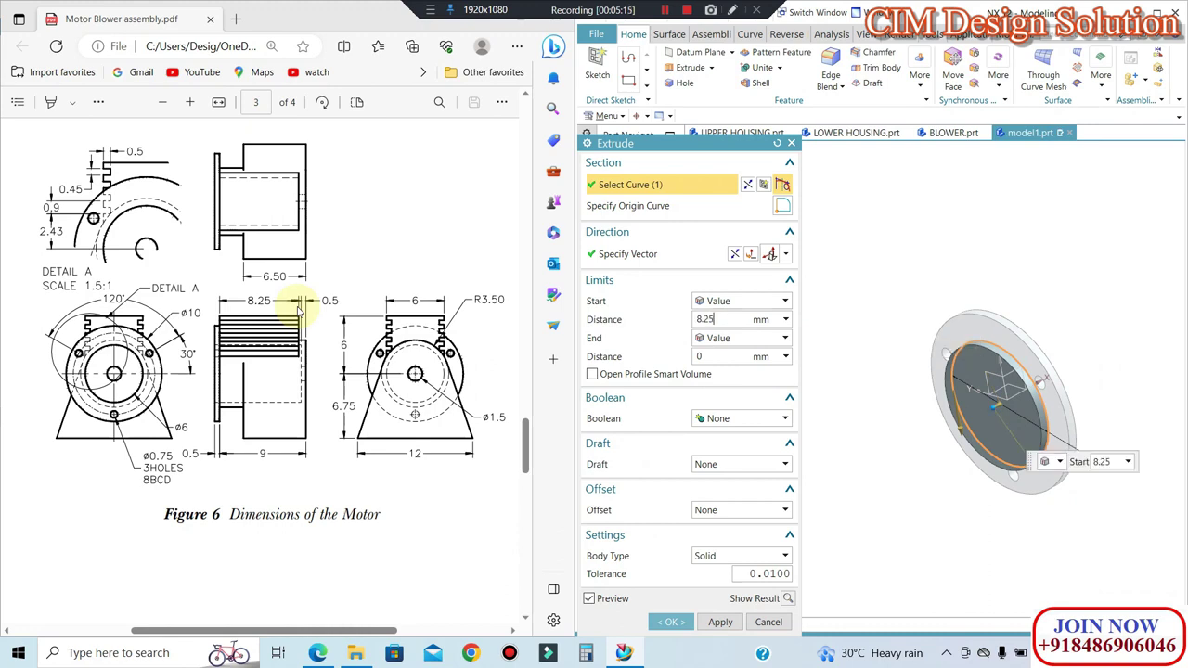
key("Return")
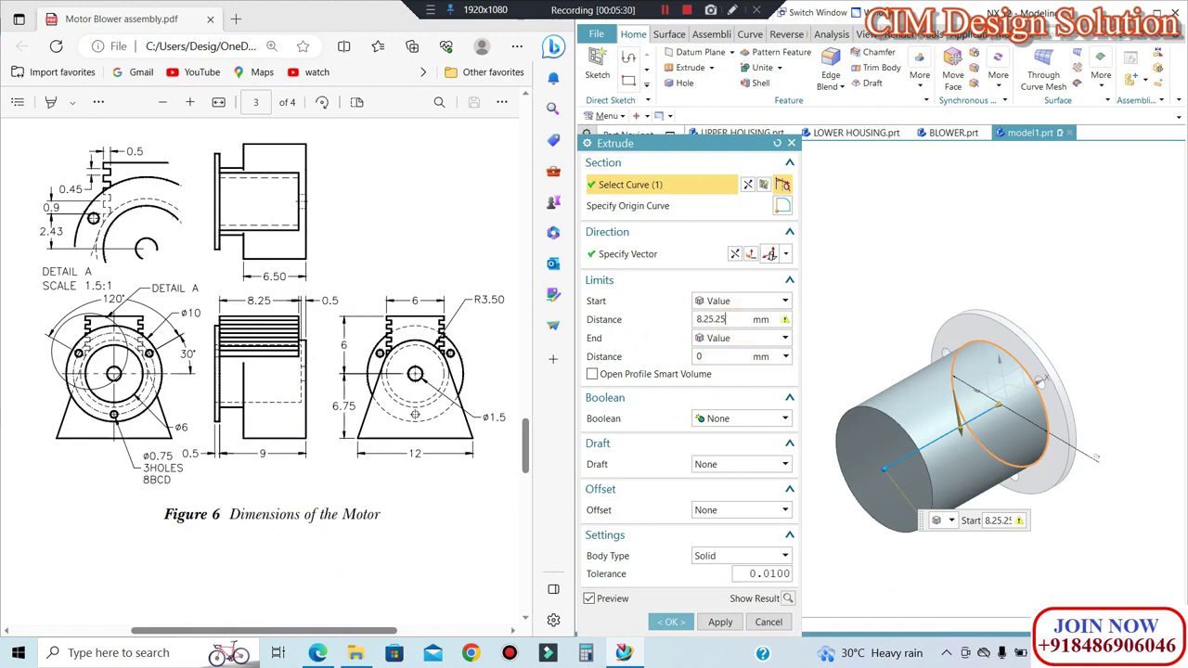
key("Return")
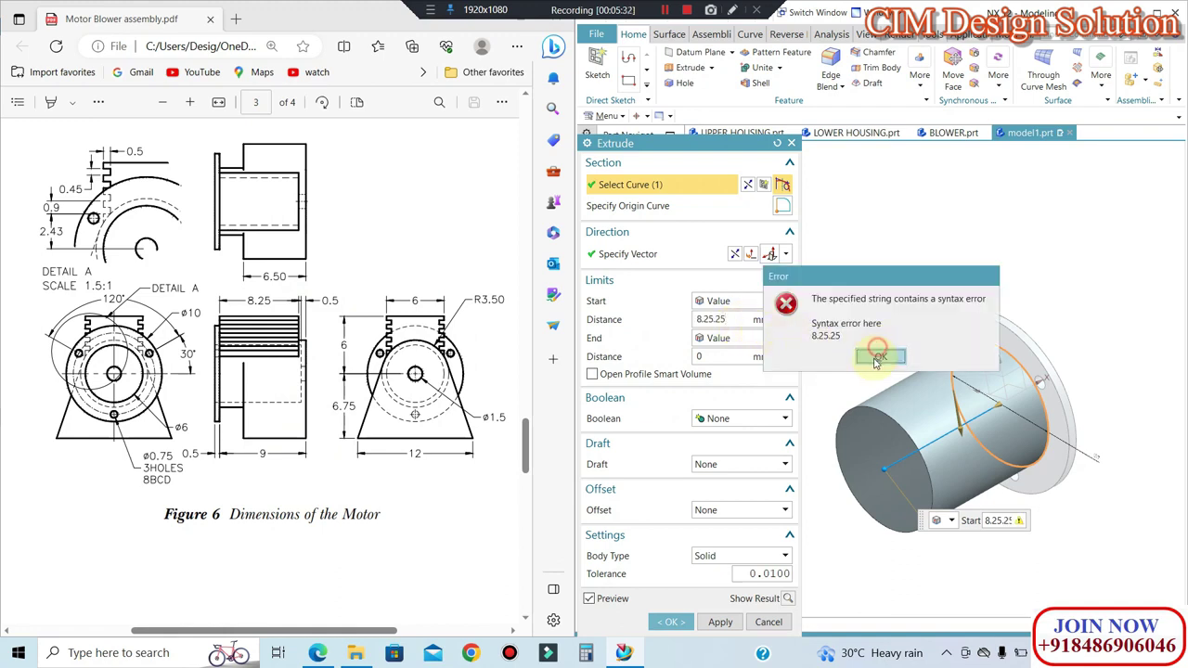
left_click(877, 357)
left_click(713, 319)
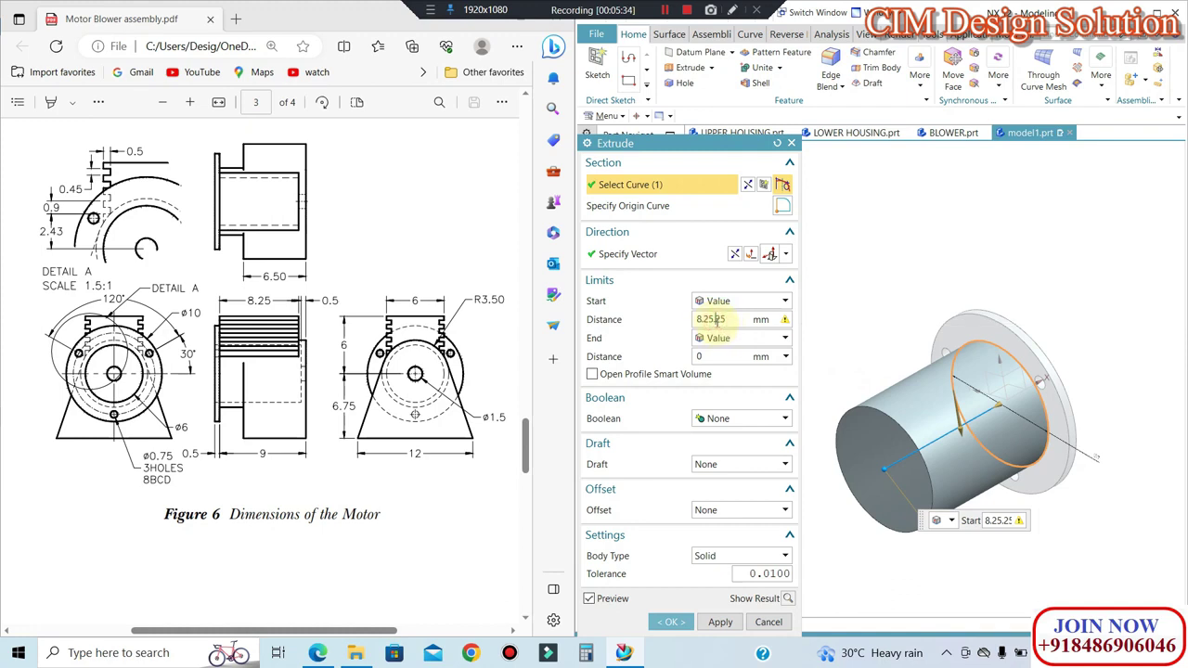
type("+")
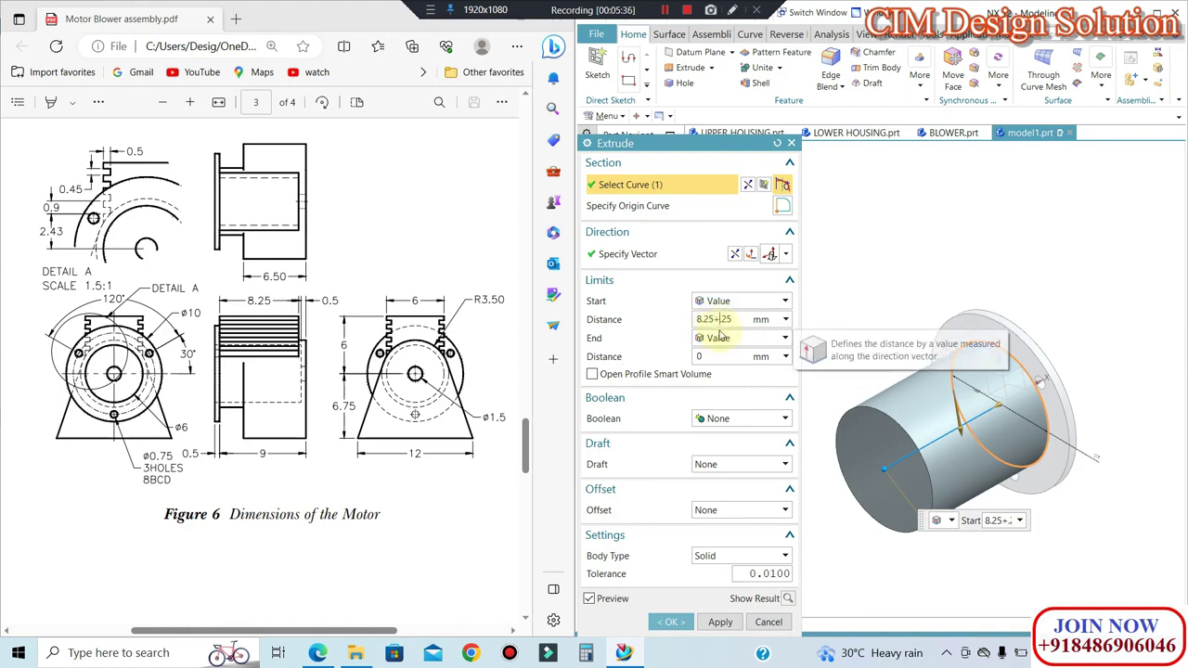
left_click(584, 656)
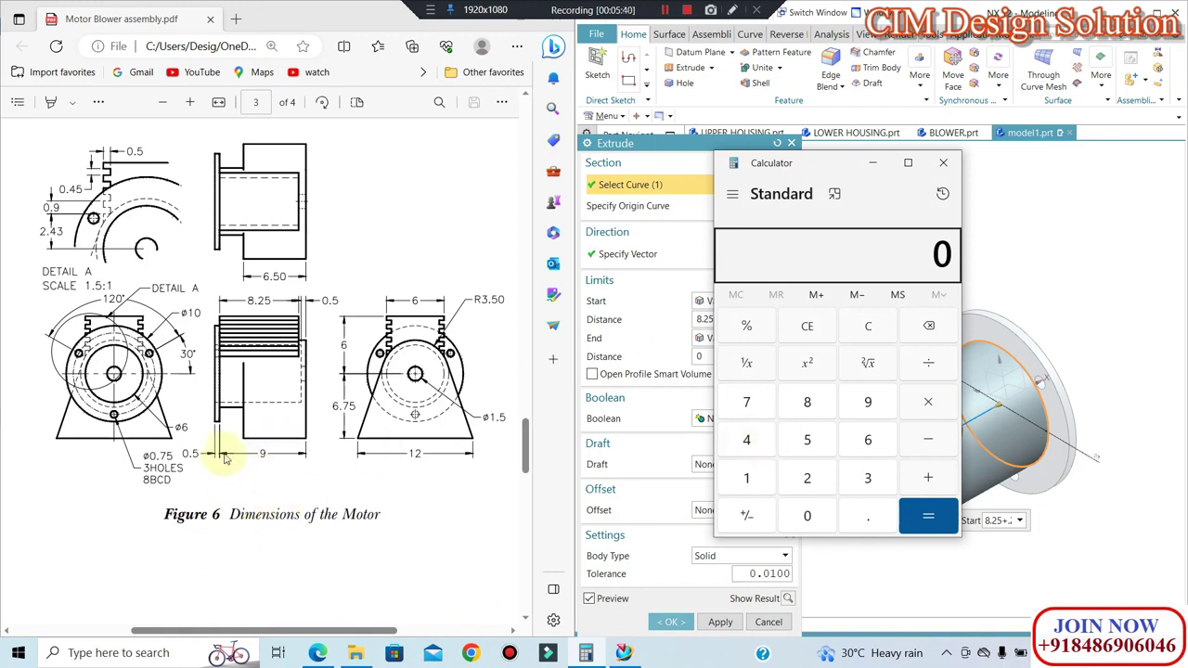
Step: Compute 9 − 8.25 = 0.75 in Calculator
left_click(867, 402)
left_click(930, 443)
left_click(803, 402)
left_click(866, 516)
left_click(807, 478)
left_click(807, 440)
left_click(928, 516)
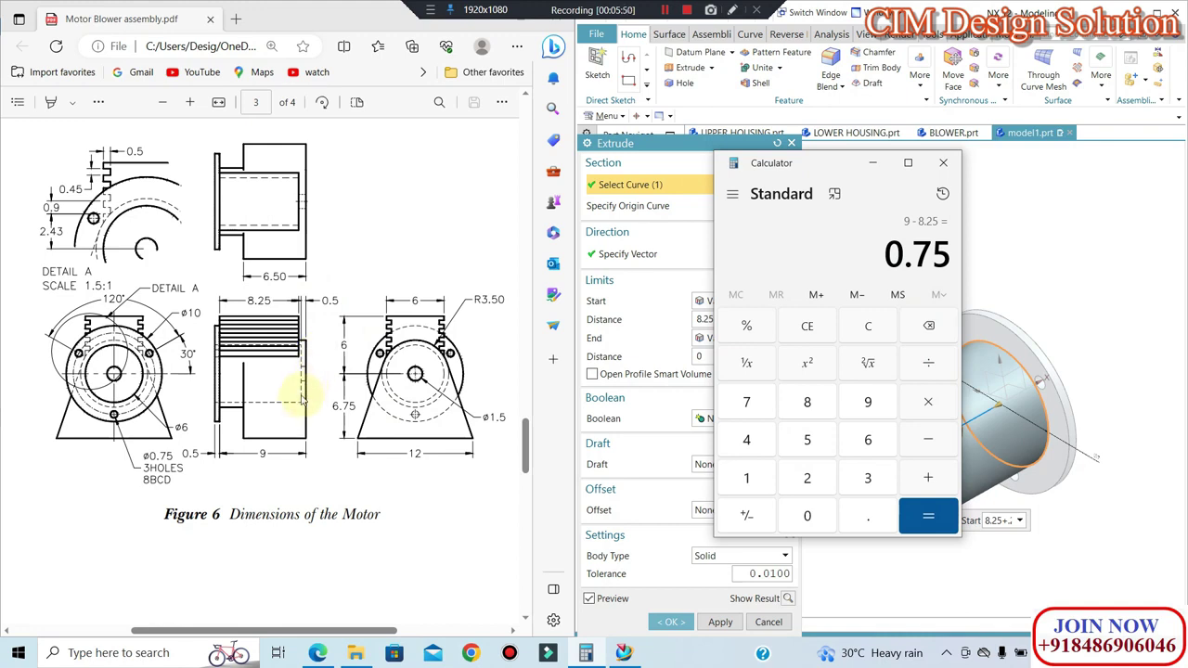
Step: Subtract 0.5 from 0.75 to get 0.25, then close Calculator
left_click(914, 453)
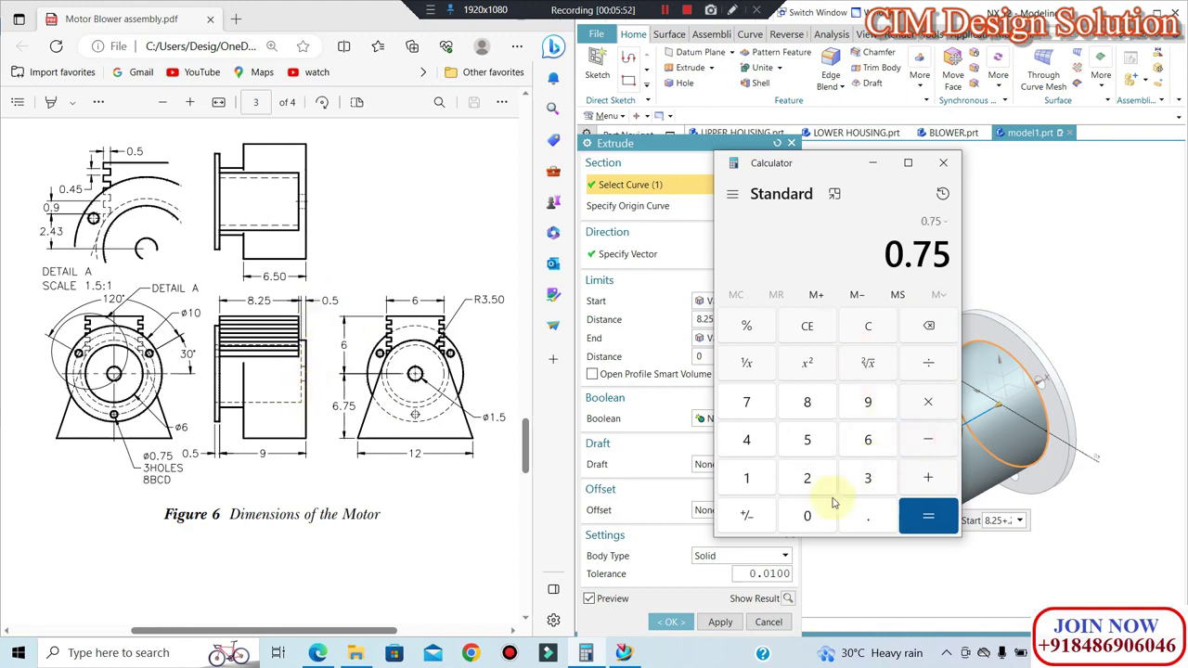
left_click(817, 519)
left_click(867, 516)
left_click(806, 440)
left_click(928, 516)
left_click(941, 165)
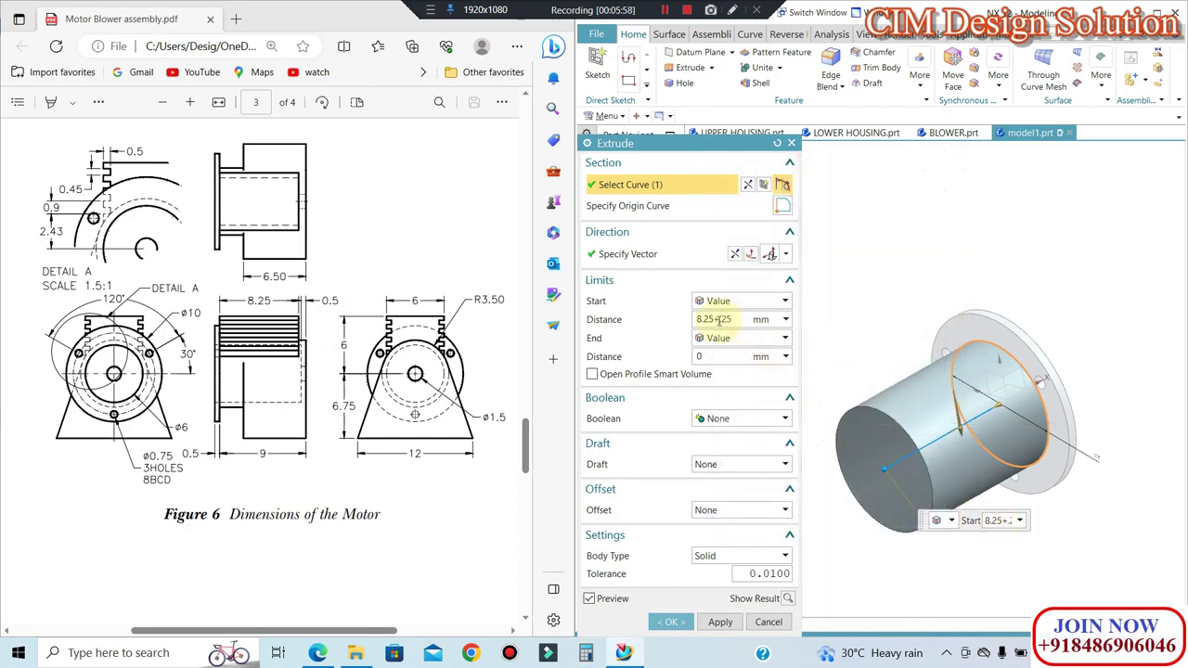
Step: Confirm the body extrusion, then edit it so its start distance is 9
type("0")
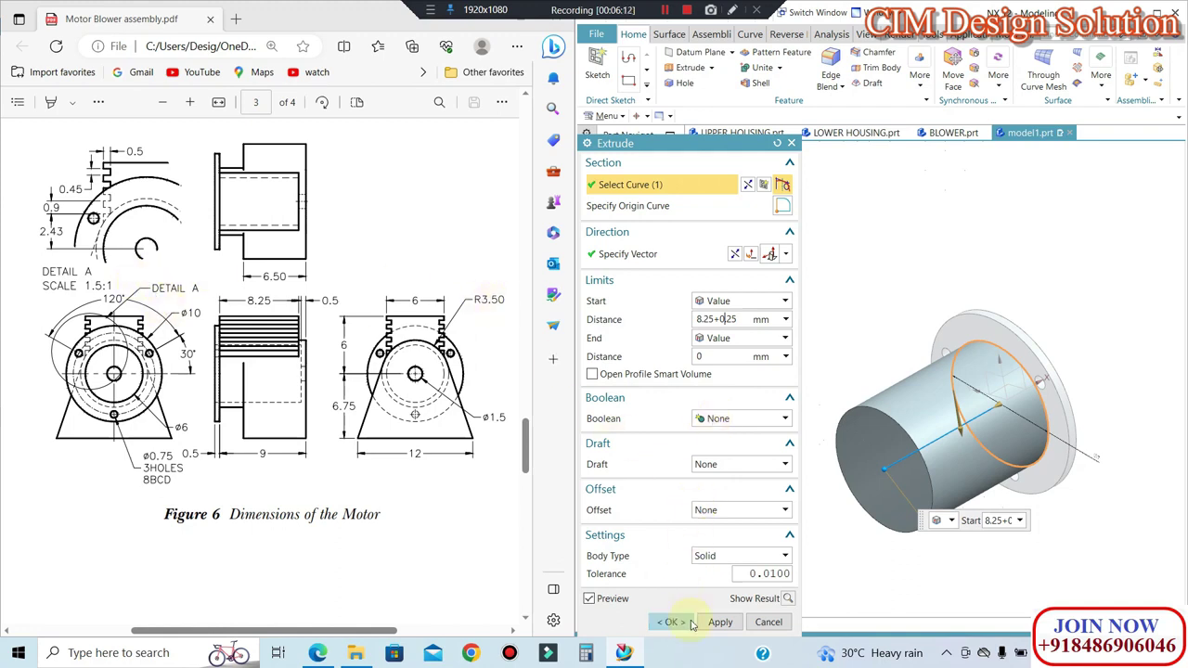
left_click(671, 620)
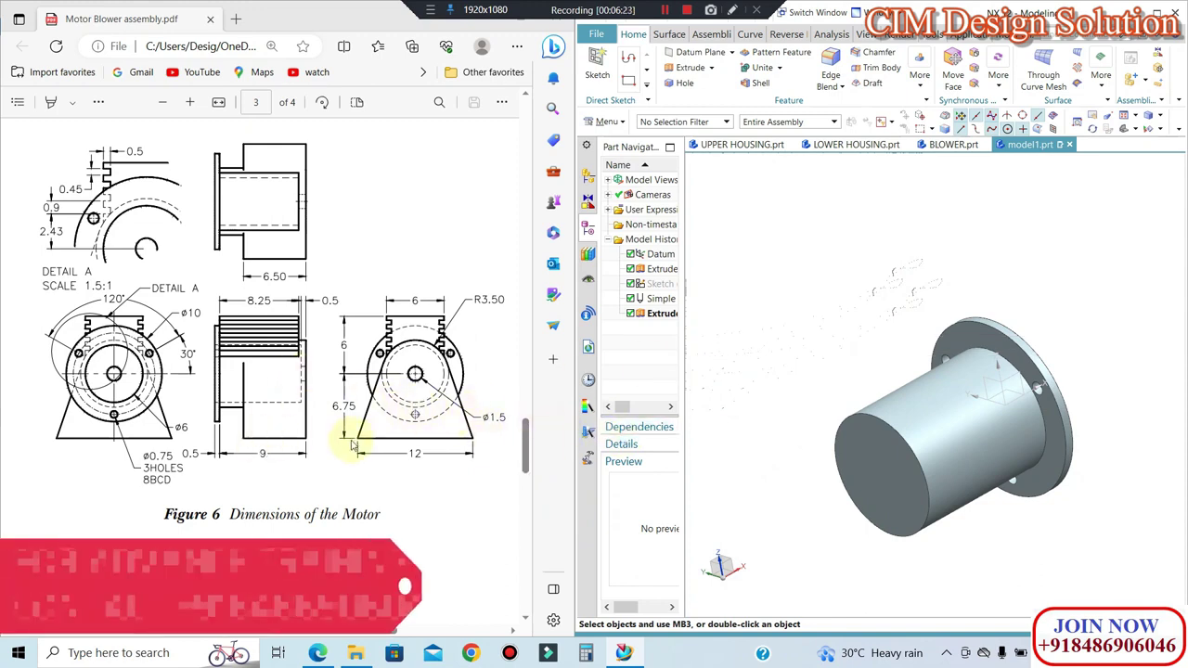
double_click(663, 313)
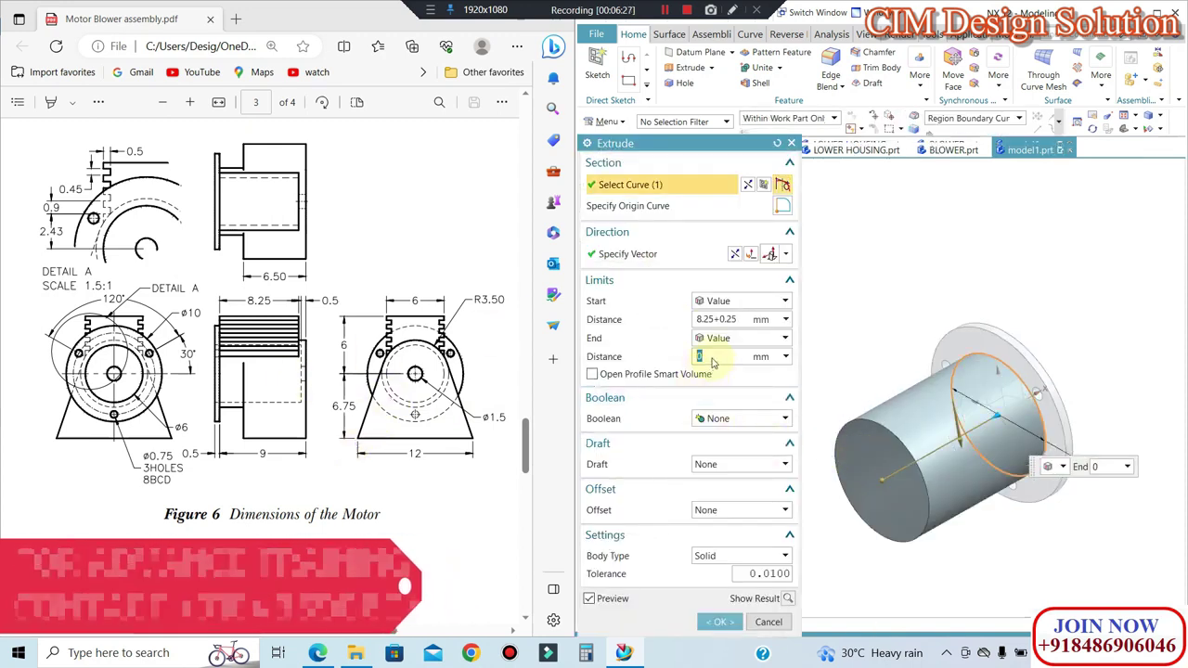
left_click(739, 319)
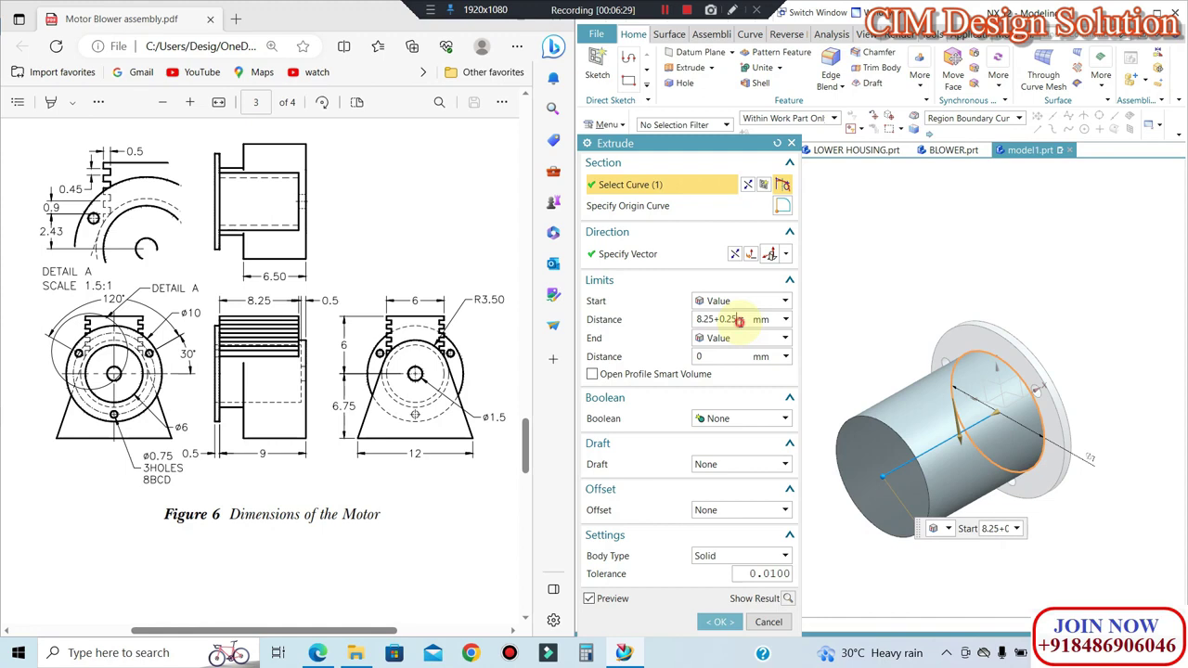
key("Return")
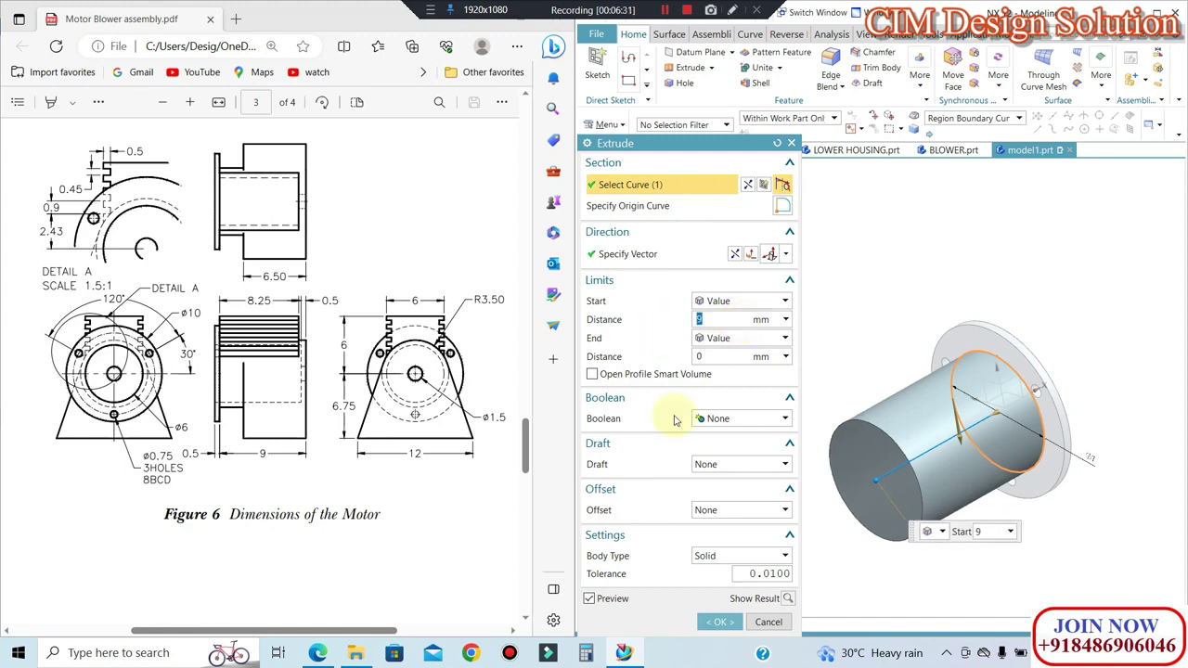
left_click(719, 622)
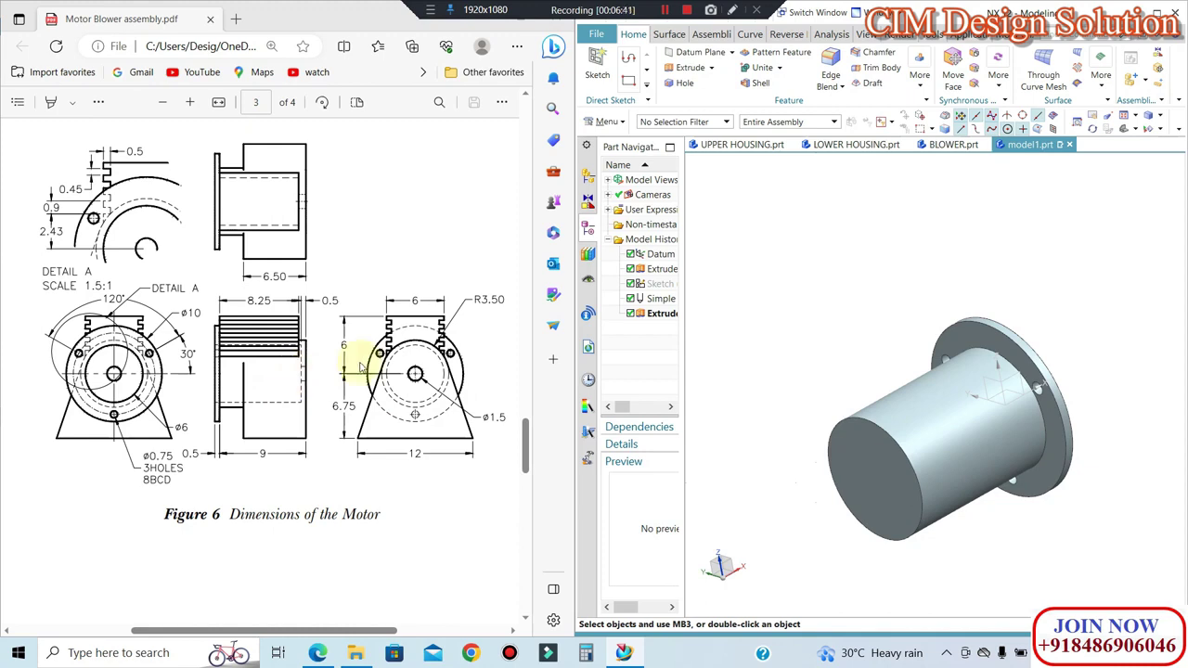
Step: Sketch on the flange's front face and draw a diameter 7 circle centred on the origin
left_click(687, 74)
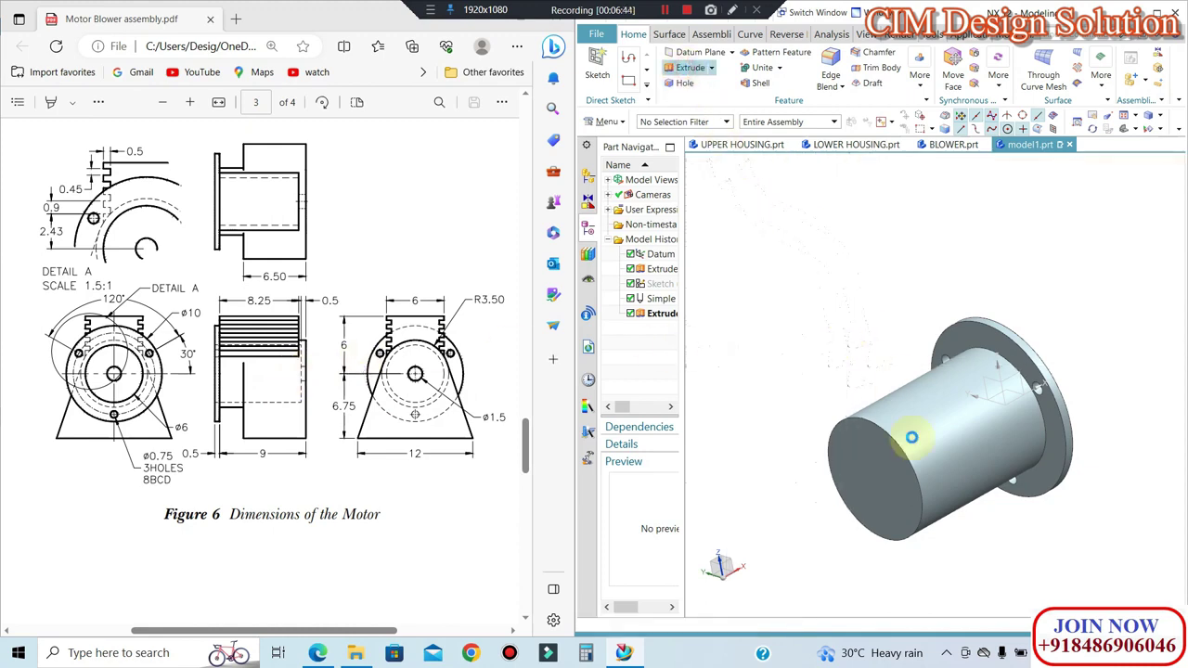
left_click(971, 289)
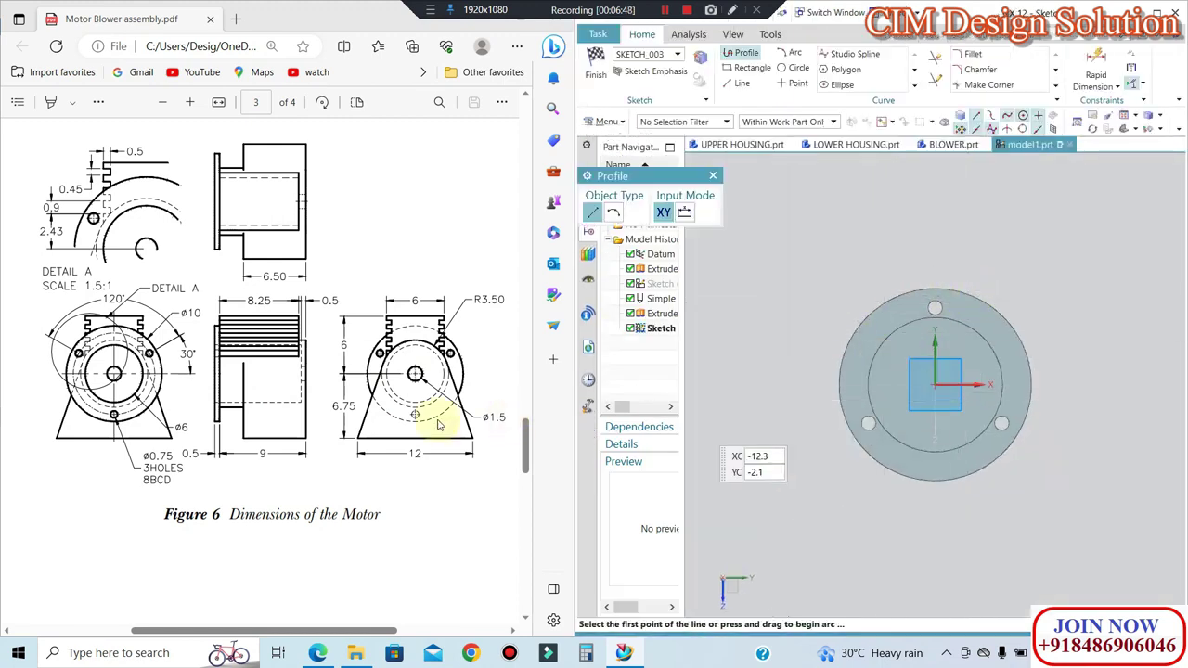
mouse_move(934, 418)
middle_mouse_down()
mouse_move(1023, 424)
mouse_move(1098, 276)
middle_mouse_up()
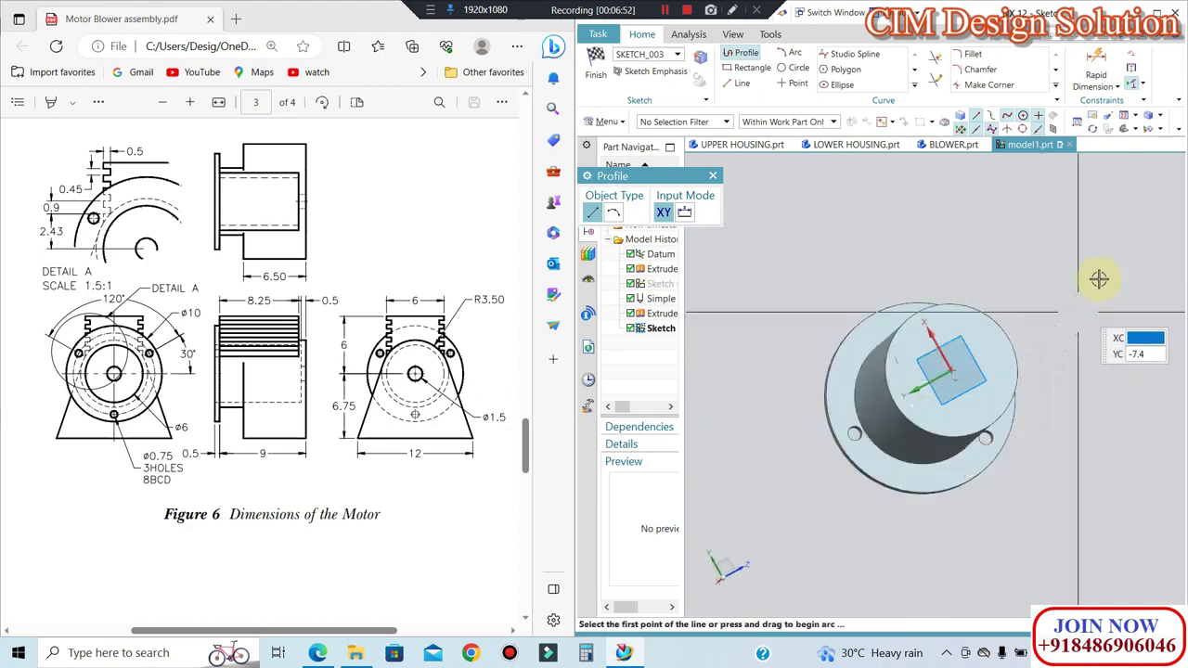
mouse_move(838, 424)
middle_mouse_down()
mouse_move(934, 456)
mouse_move(854, 477)
middle_mouse_up()
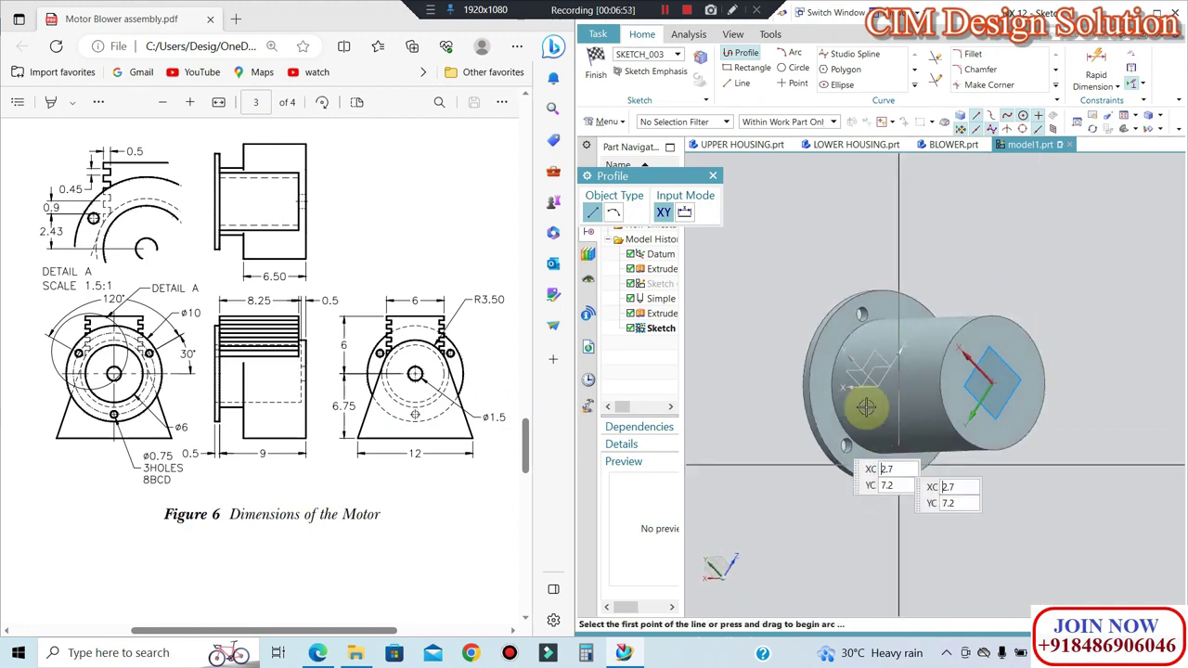
key("shift+F8")
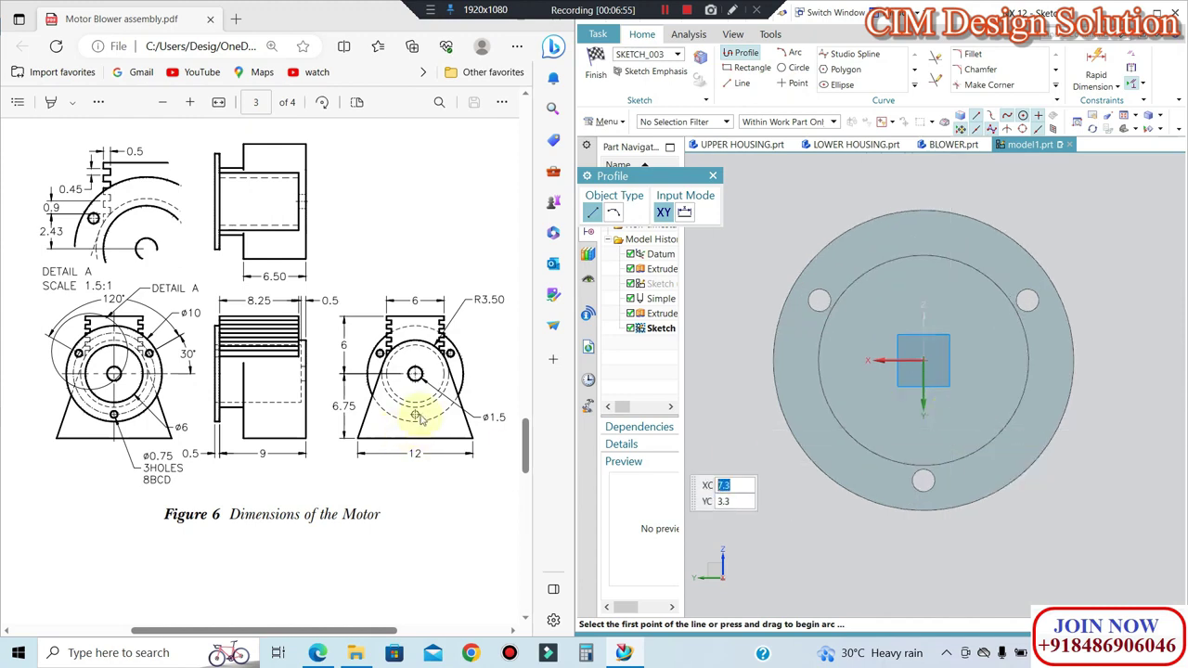
left_click(791, 67)
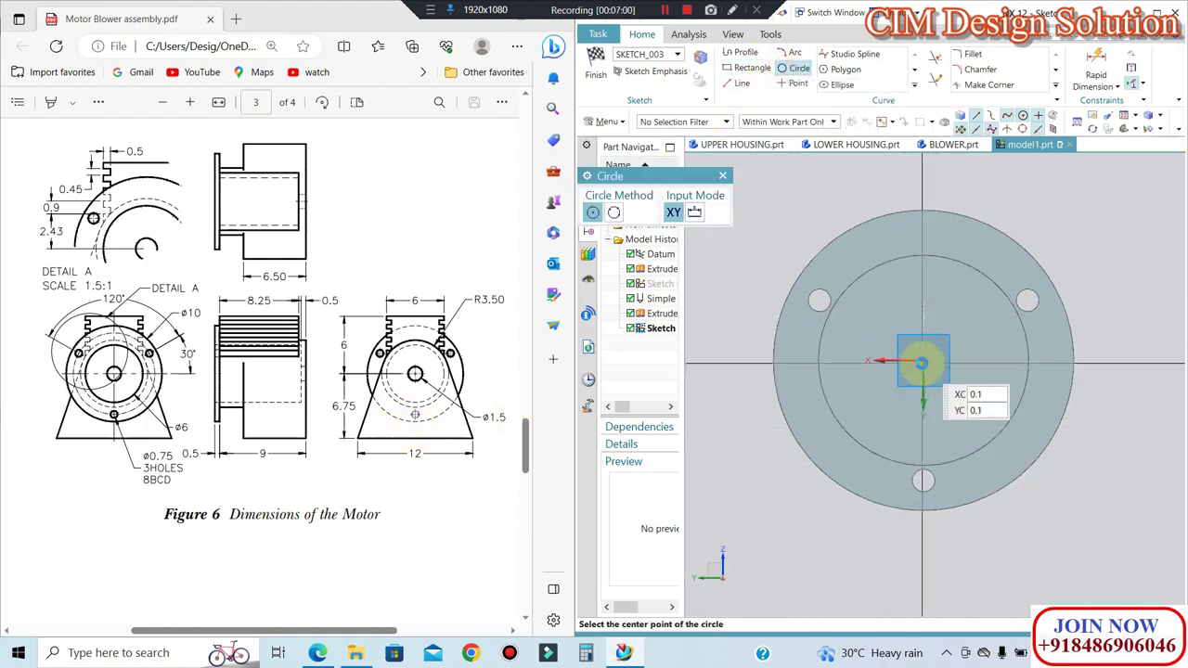
left_click(922, 360)
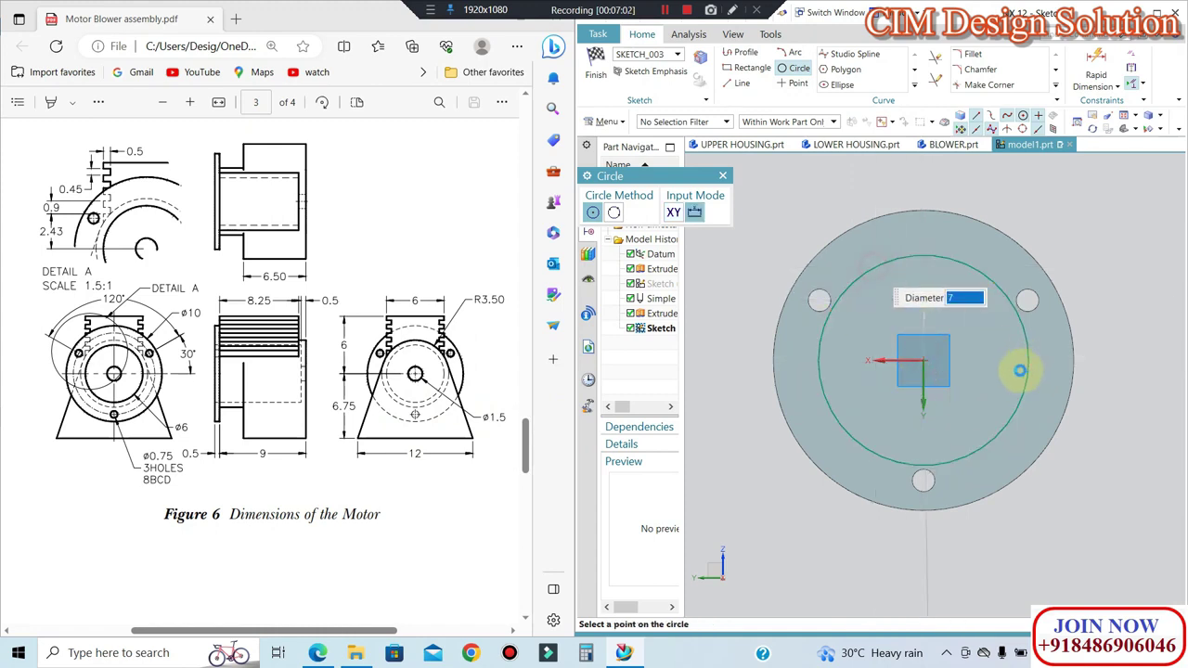
left_click(1015, 363)
scroll(861, 198, "down", 2)
Step: Draw a horizontal base line below the circle with a length of 12
left_click(749, 69)
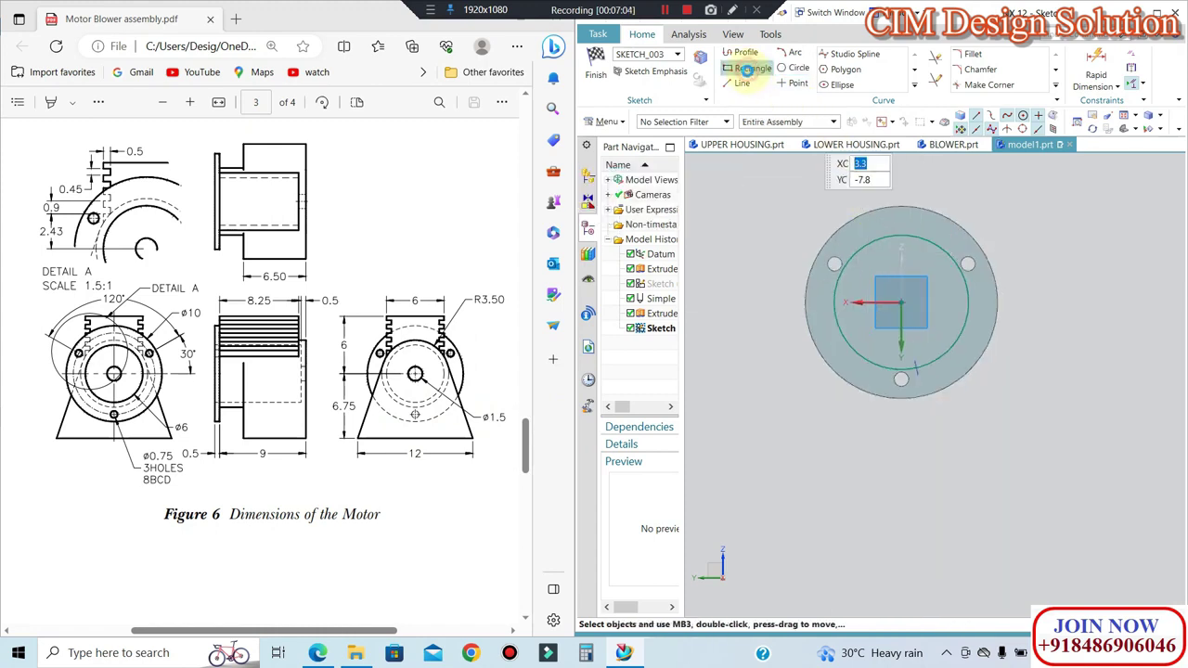
left_click(742, 83)
left_click(788, 436)
left_click(1018, 433)
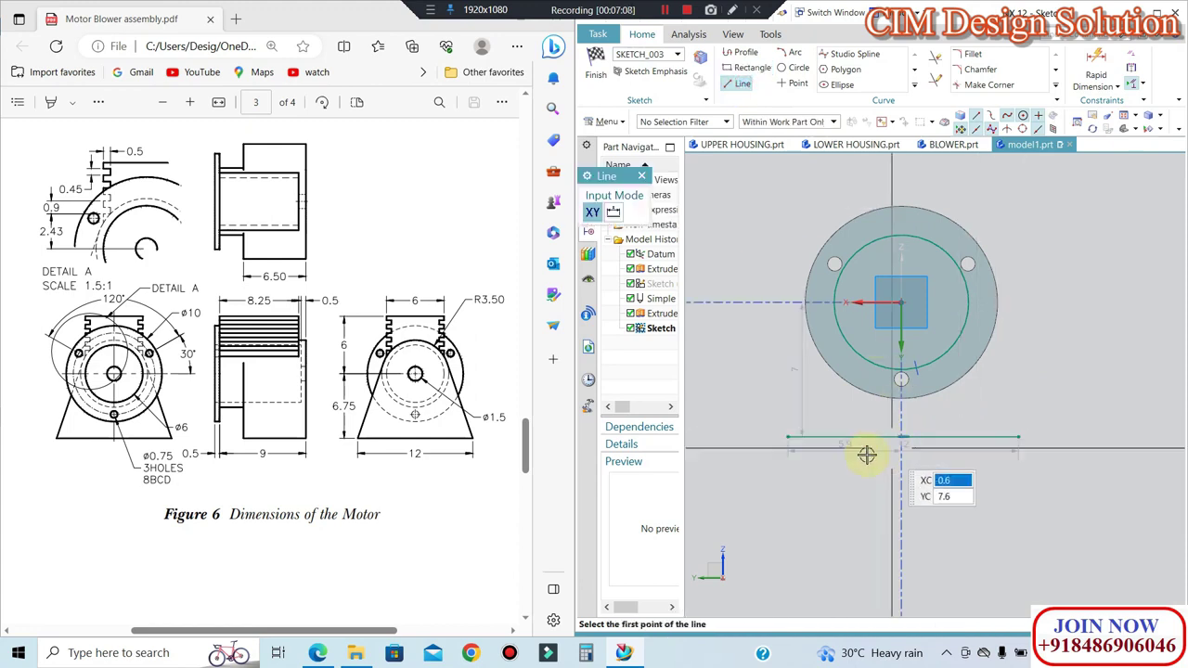
key("Escape")
double_click(887, 452)
type("12")
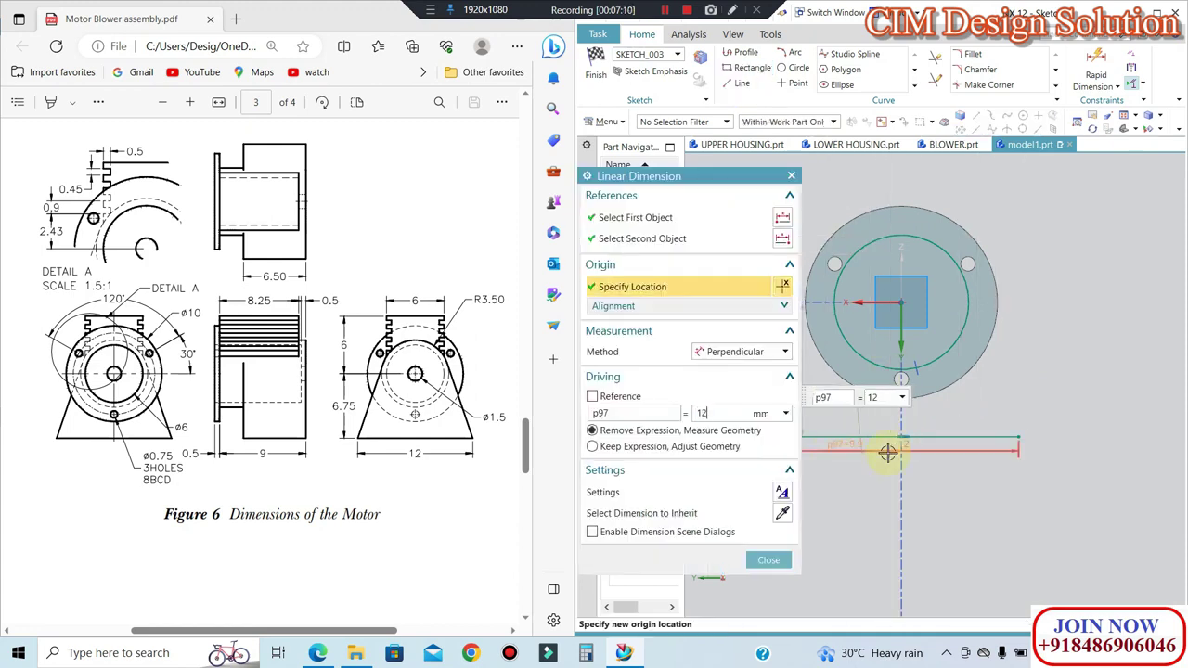
key("Return")
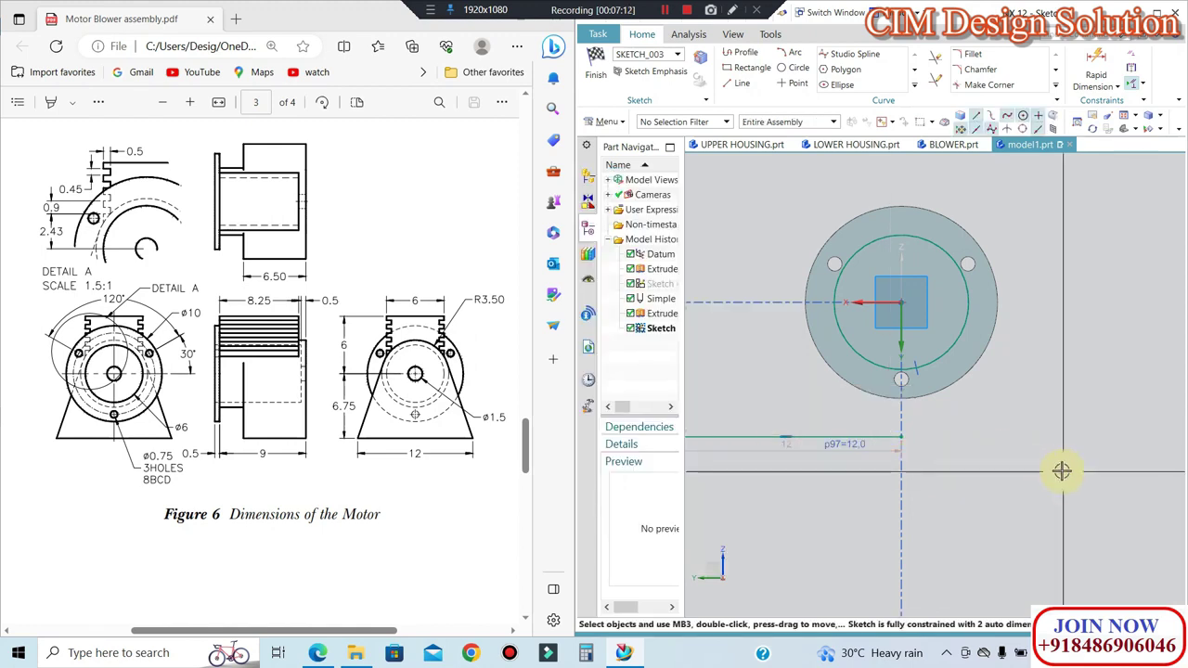
key("ctrl+z")
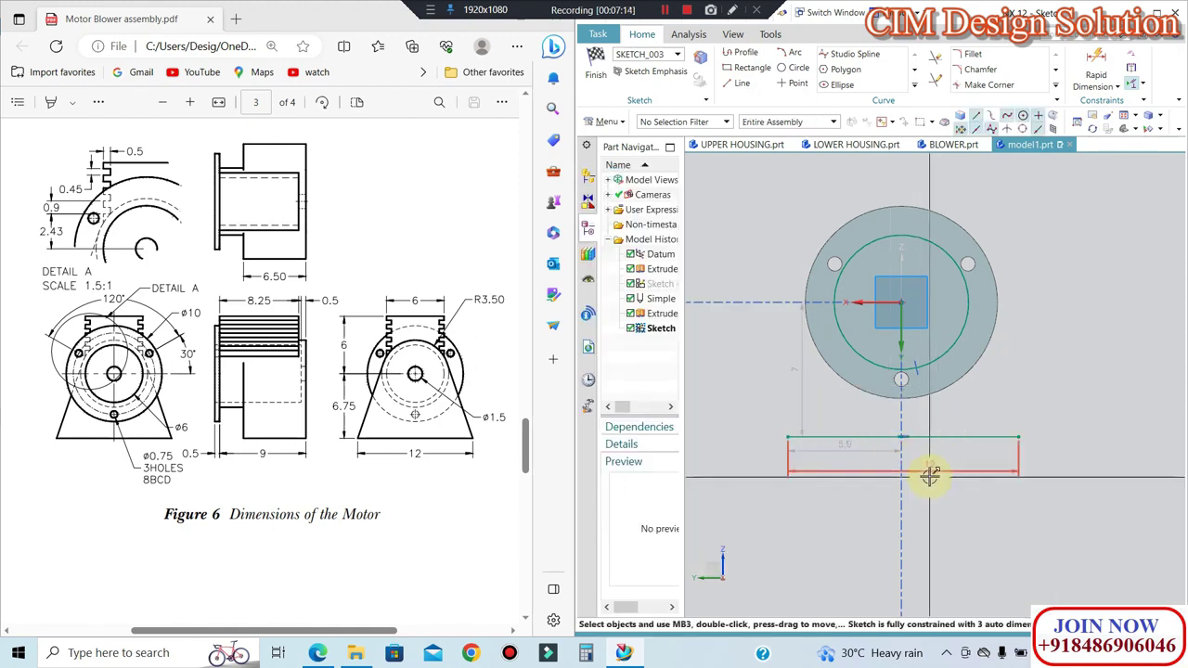
left_click(929, 471)
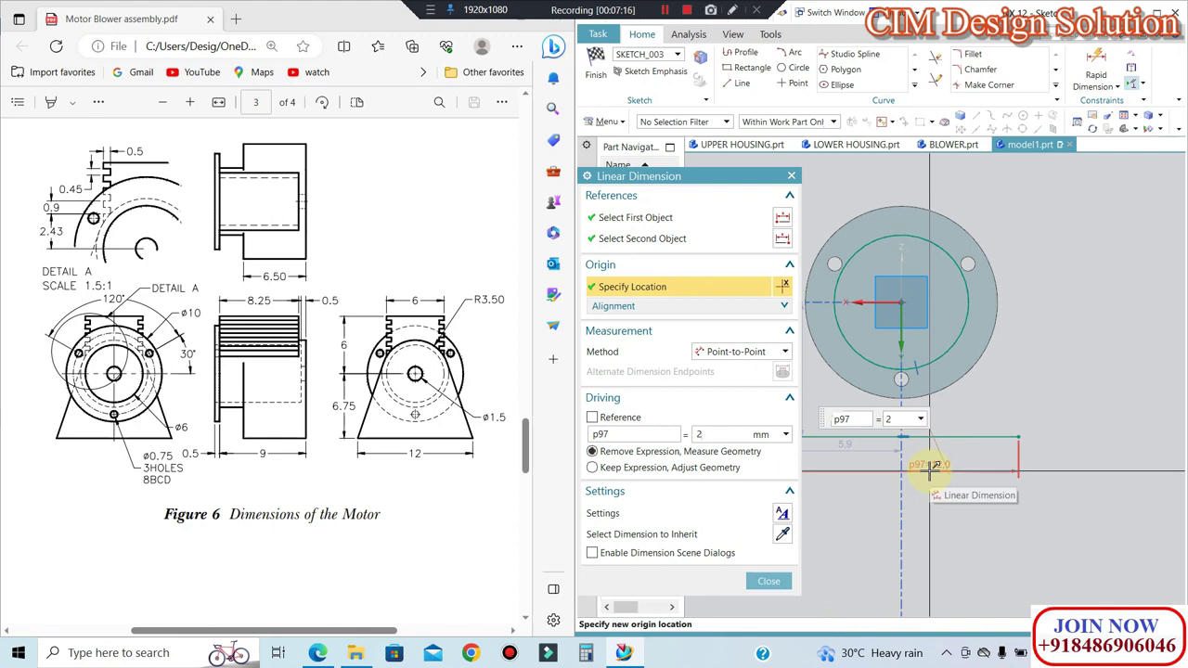
key("BackSpace")
key("Return")
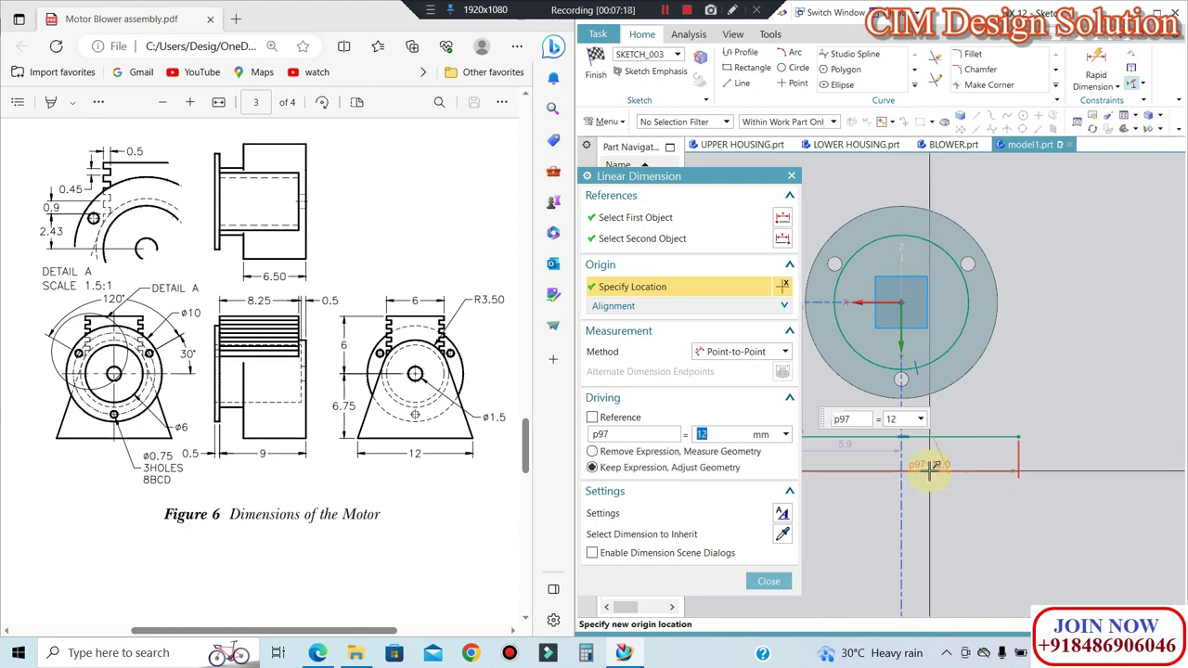
middle_click(929, 471)
Step: Constrain the base line's position and set its vertical distance to 6.75
key("c")
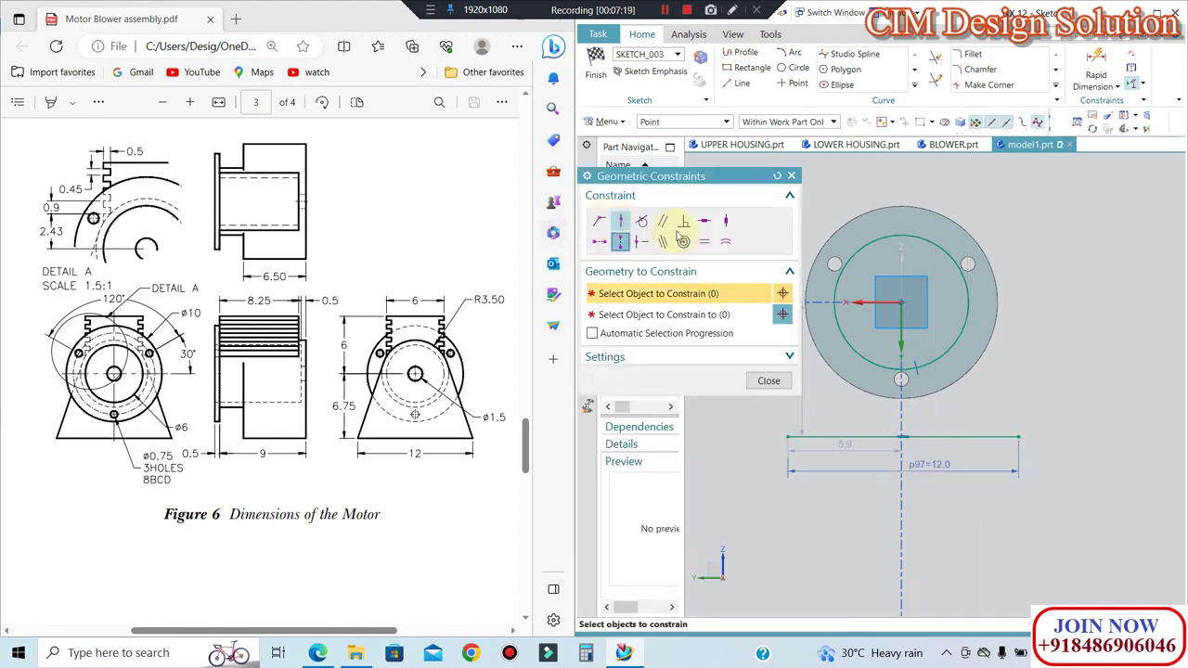
left_click(687, 315)
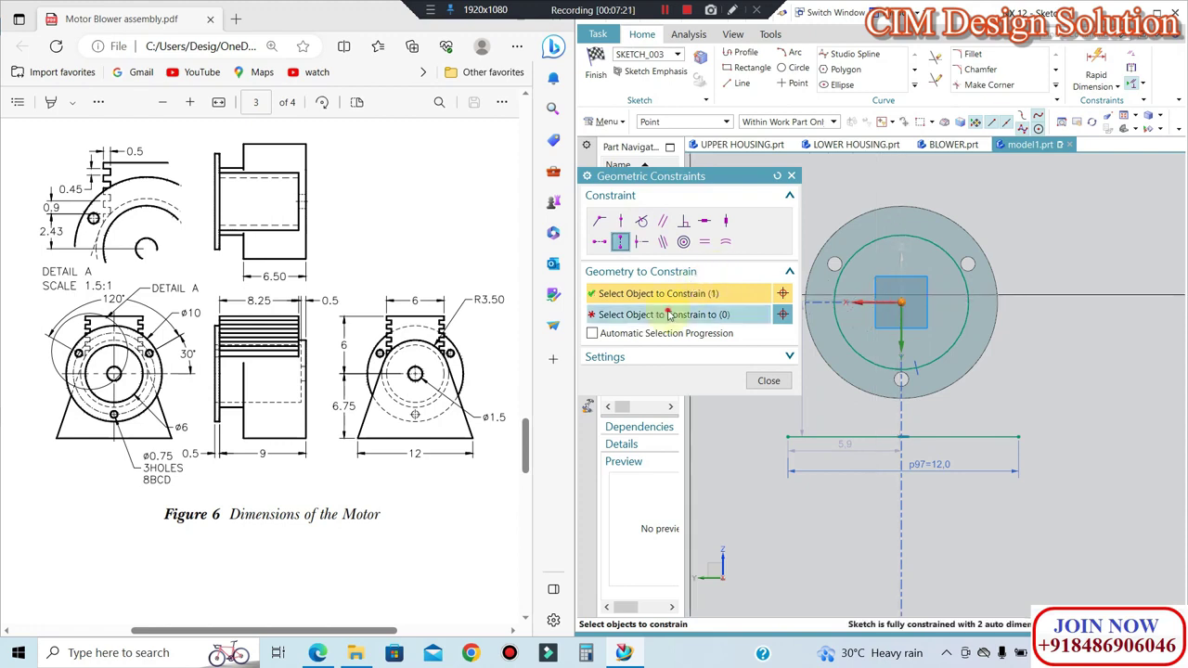
scroll(882, 436, "up", 2)
left_click(896, 418)
scroll(1034, 523, "down", 2)
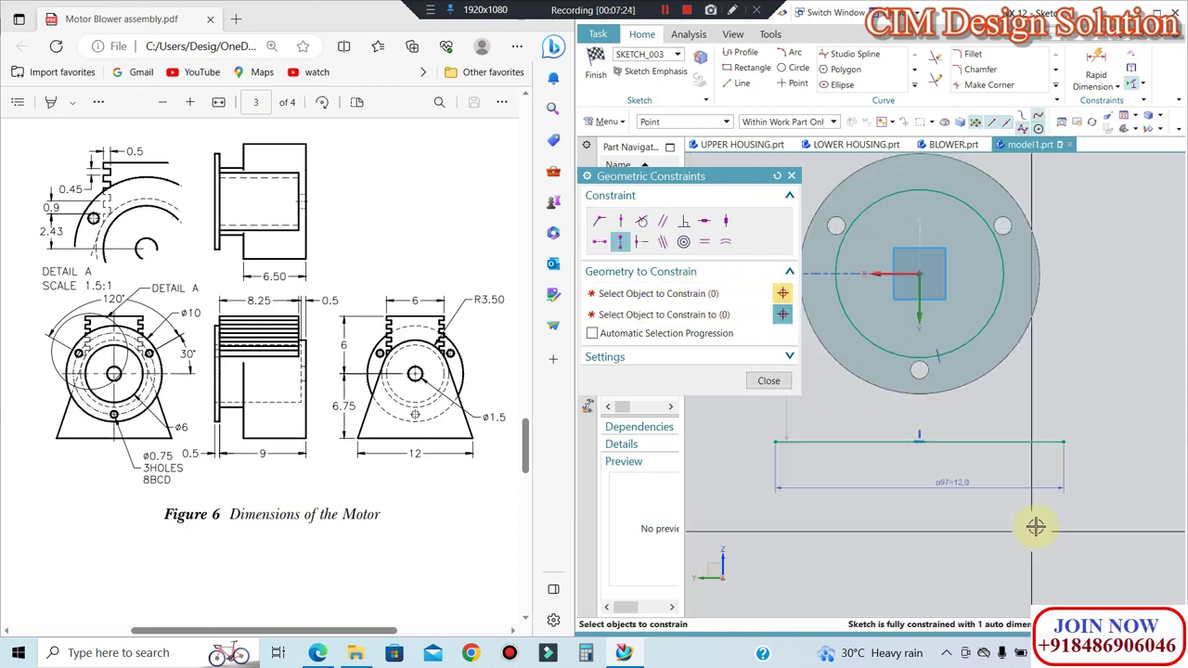
left_click(768, 379)
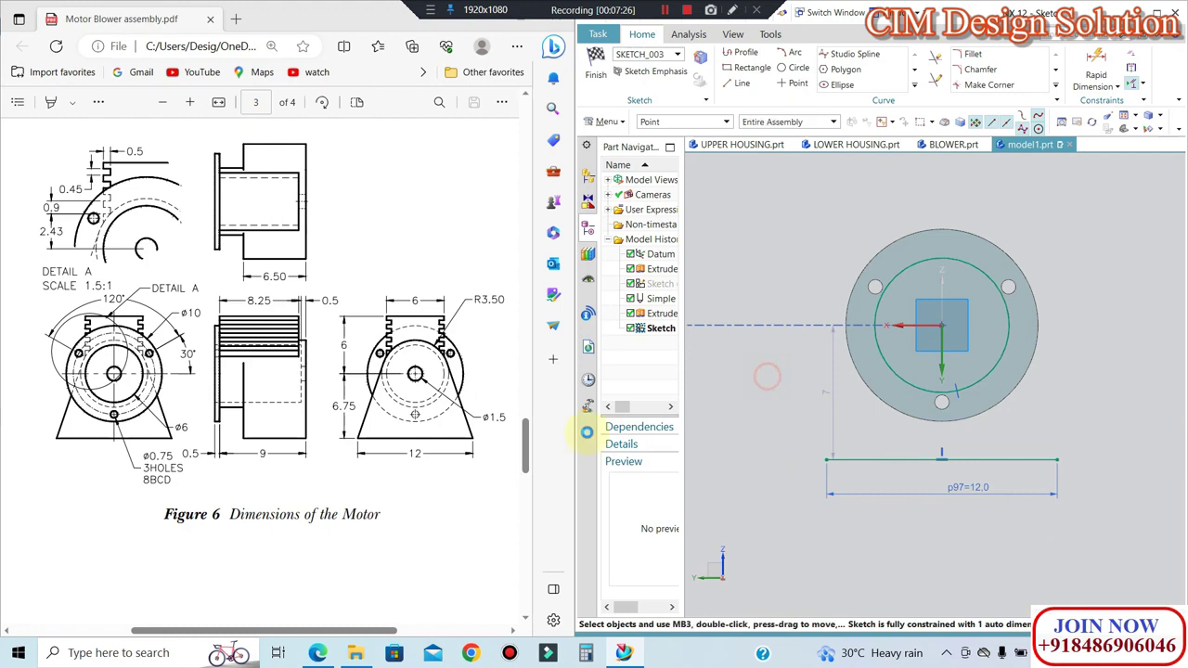
double_click(830, 399)
type("6.75")
key("Return")
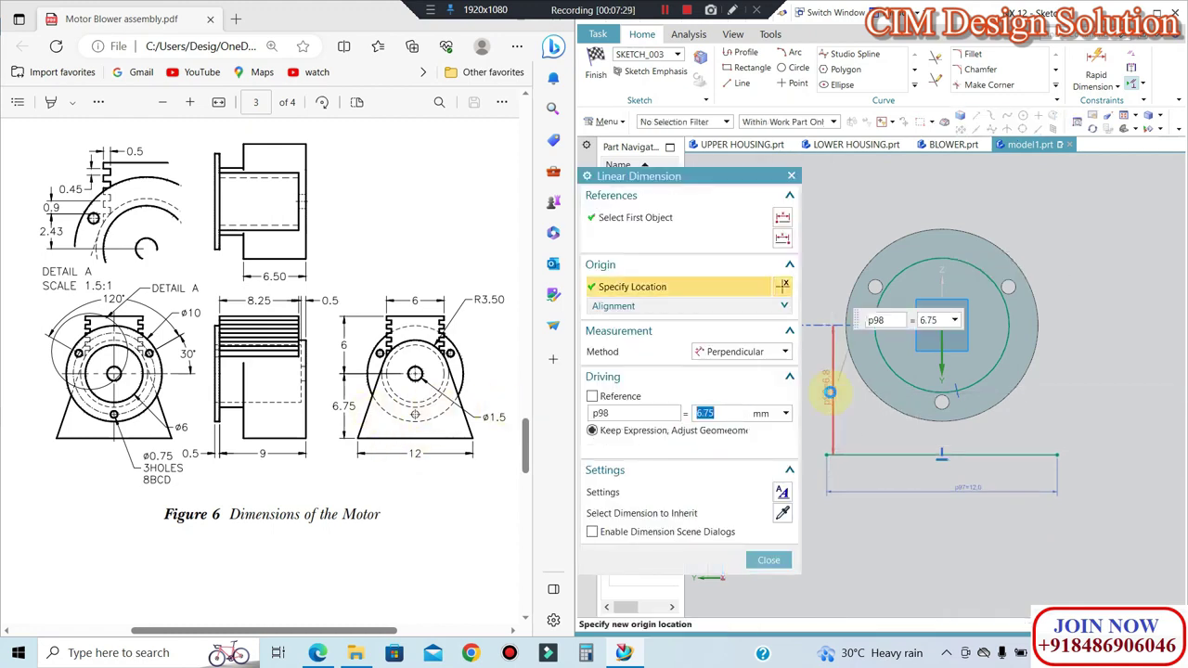
middle_click(721, 417)
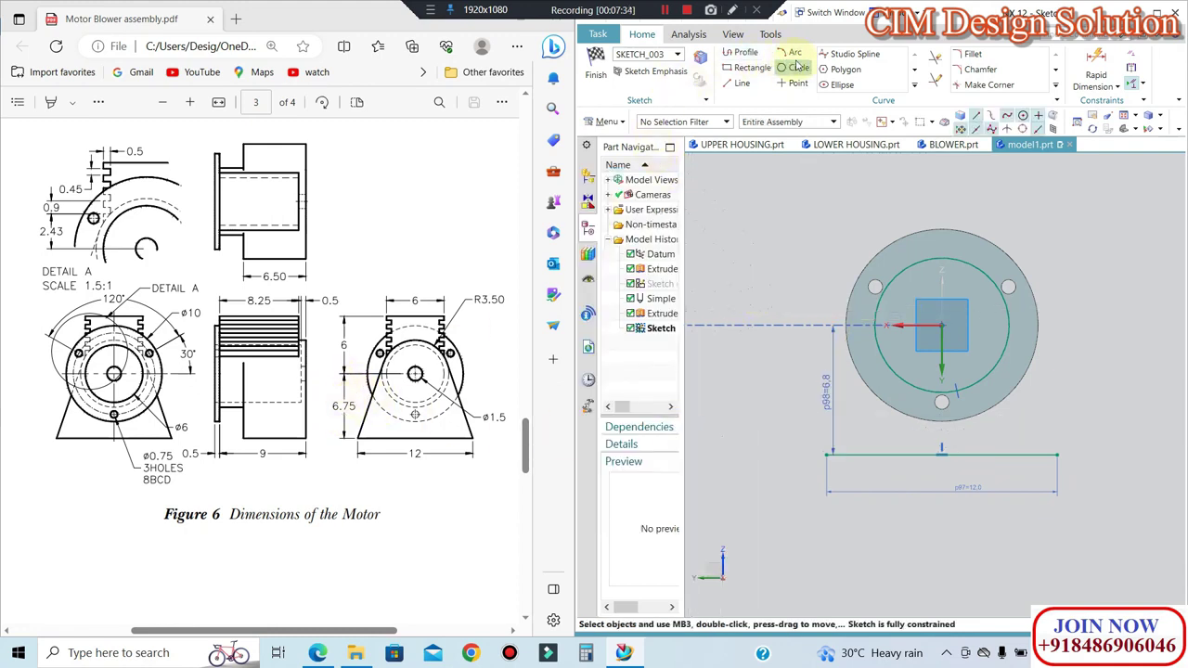
Step: Draw slanted lines from both base line ends to the circle and trim the unwanted arc
left_click(735, 85)
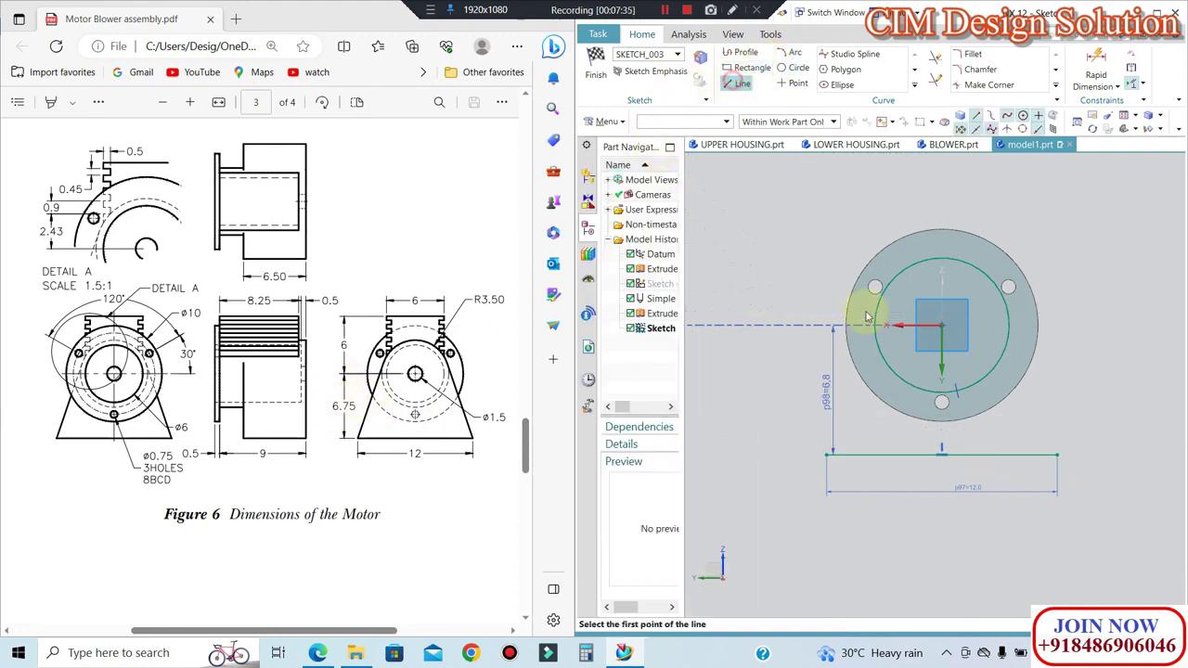
left_click(827, 455)
left_click(878, 303)
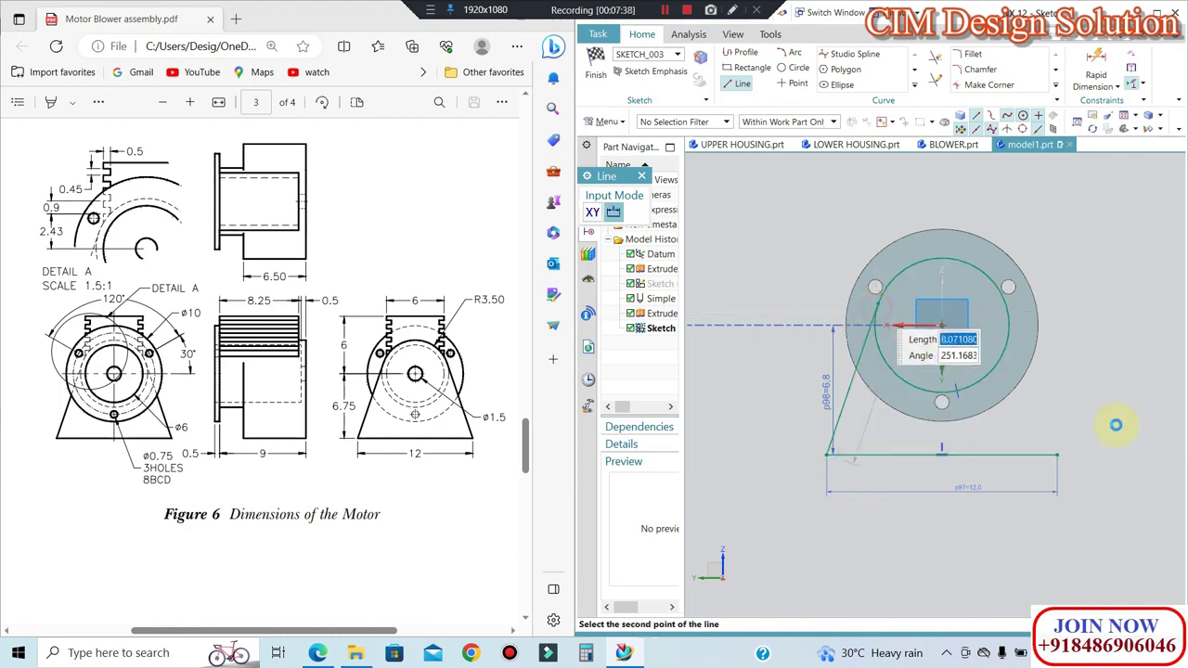
left_click(1056, 455)
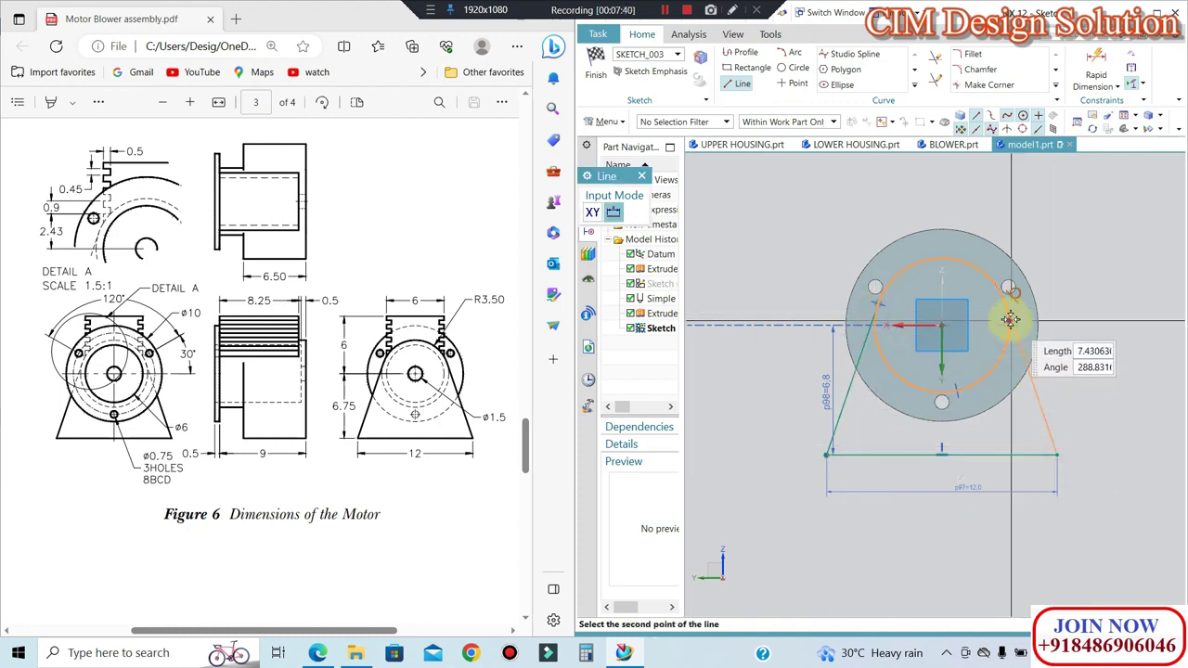
left_click(1007, 305)
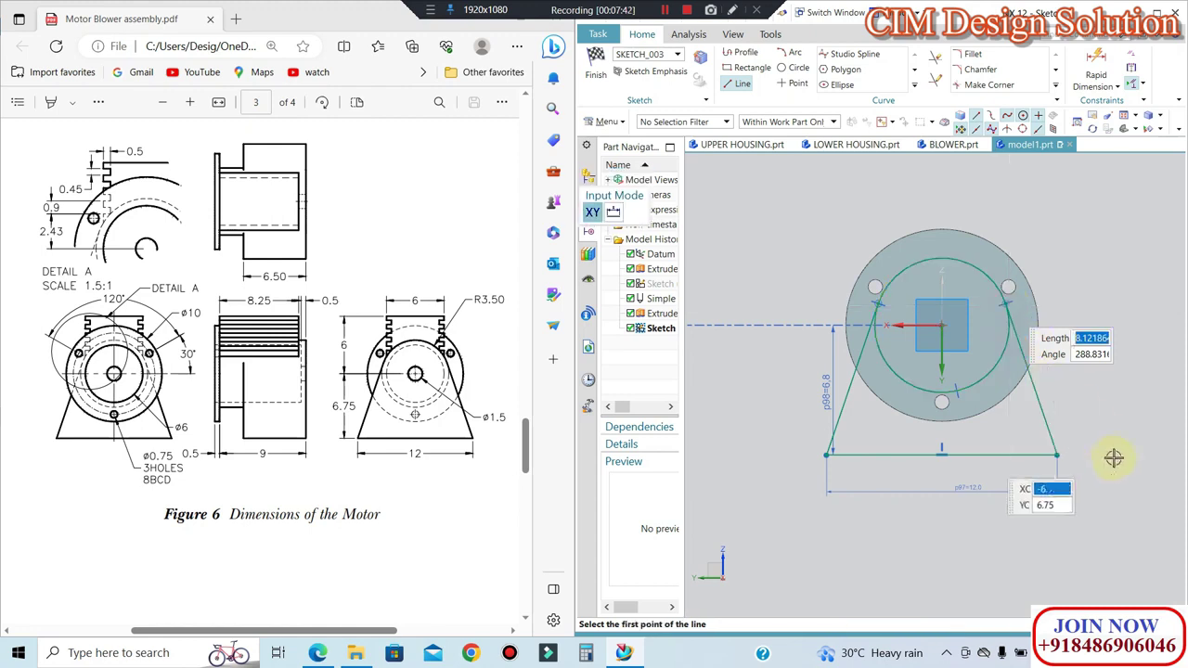
key("Escape")
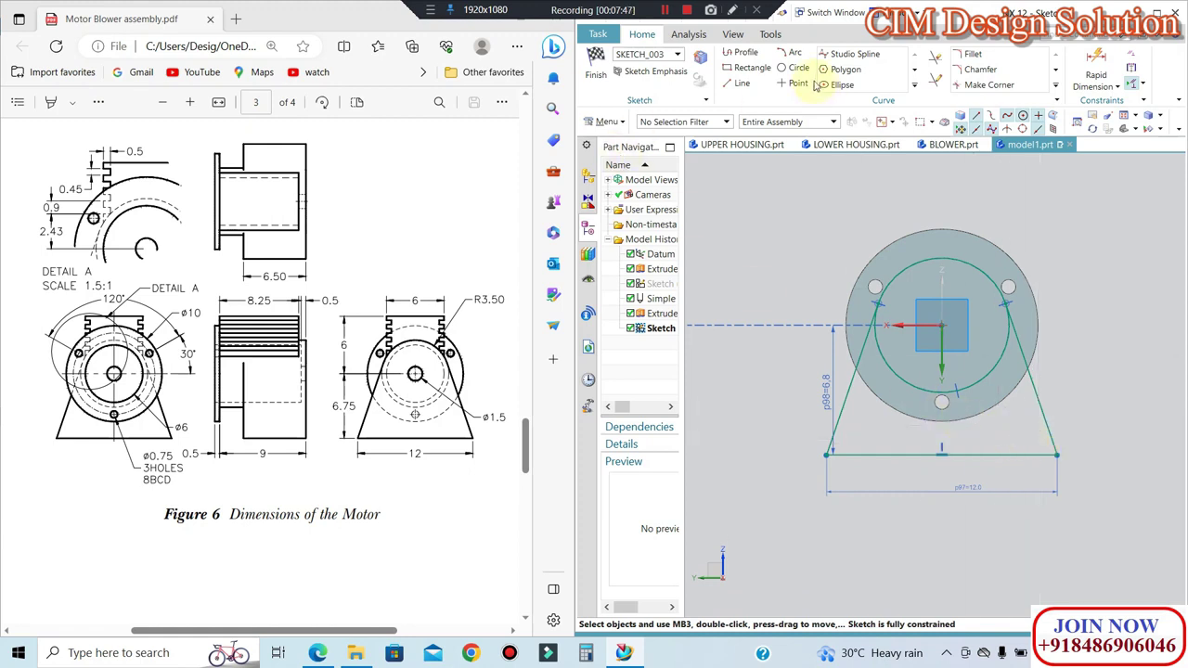
left_click(933, 62)
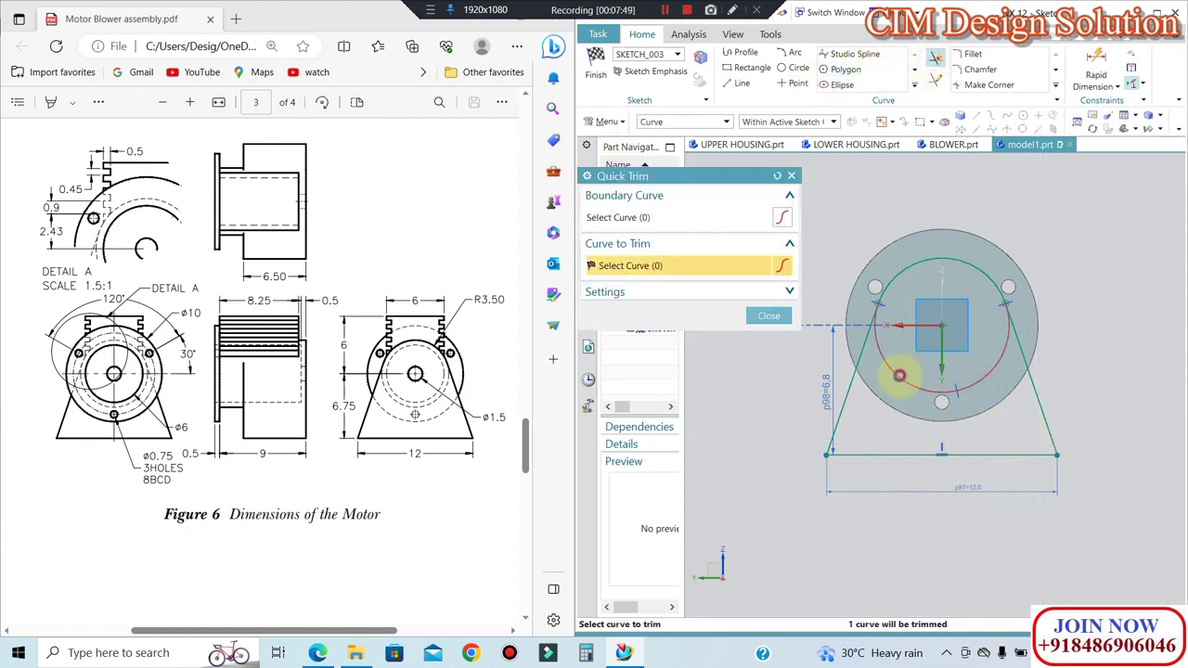
left_click(769, 316)
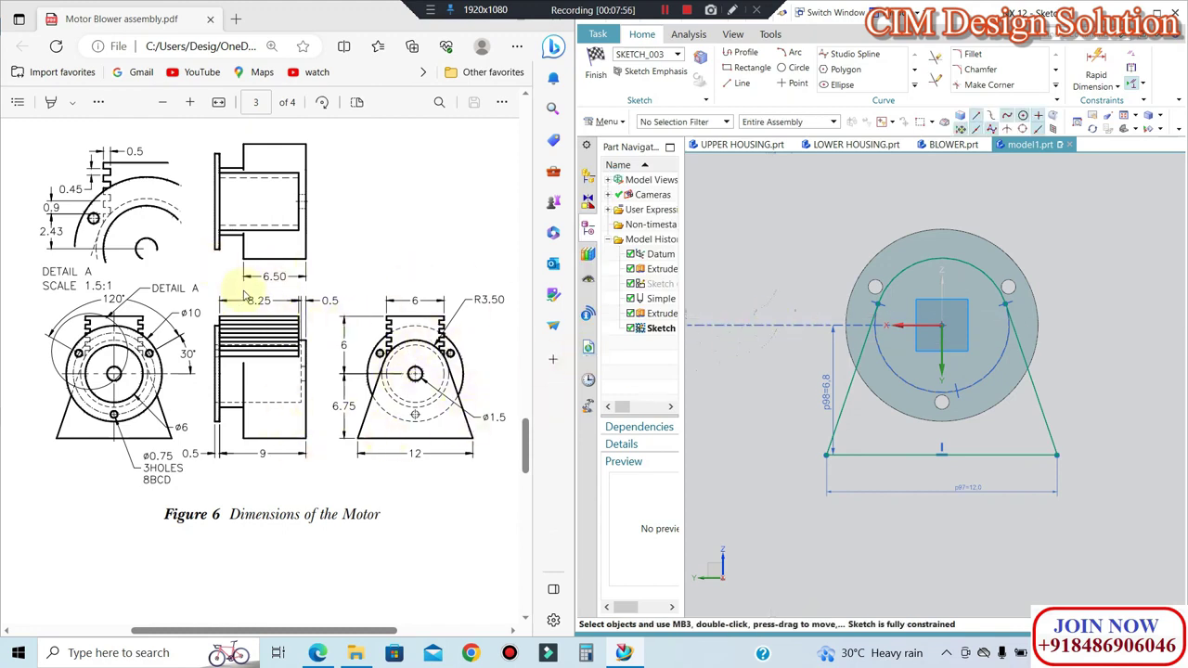
Step: Finish the base sketch and extrude it 6.5 mm
left_click(595, 58)
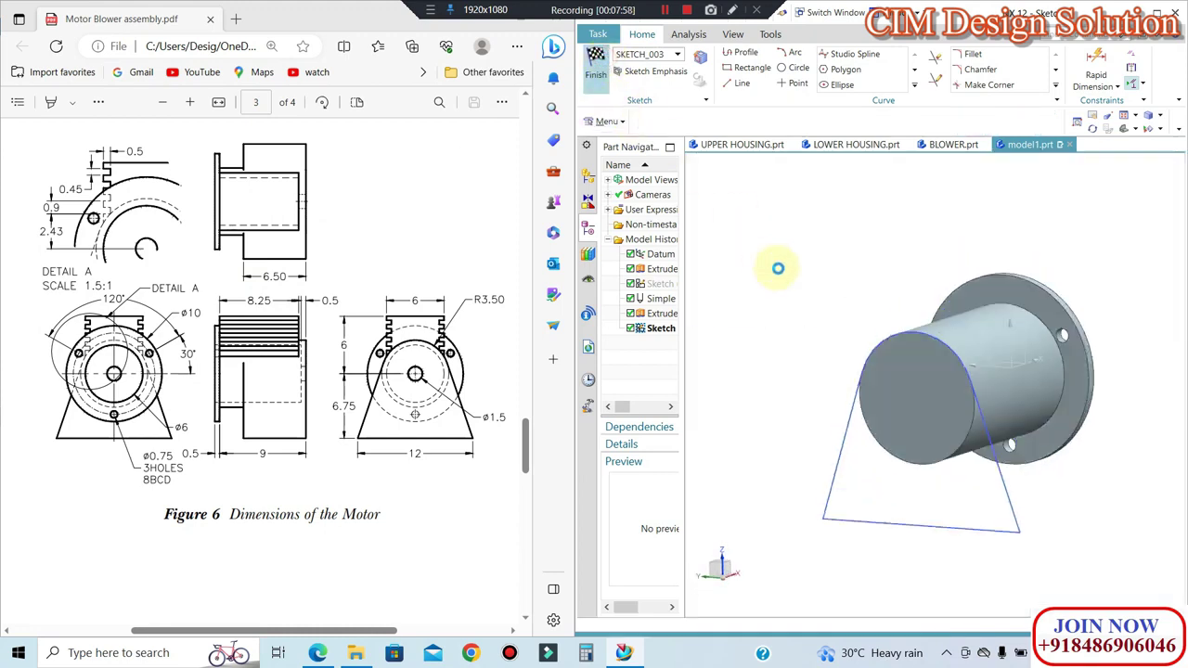
key("x")
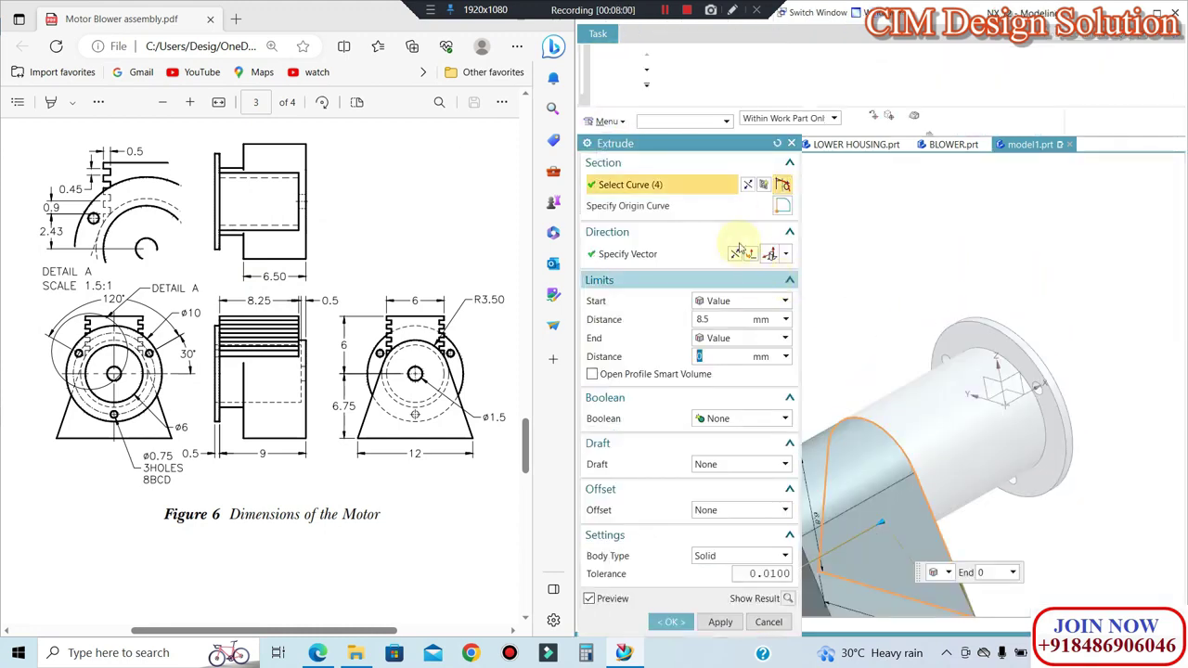
type("6.5")
left_click(650, 317)
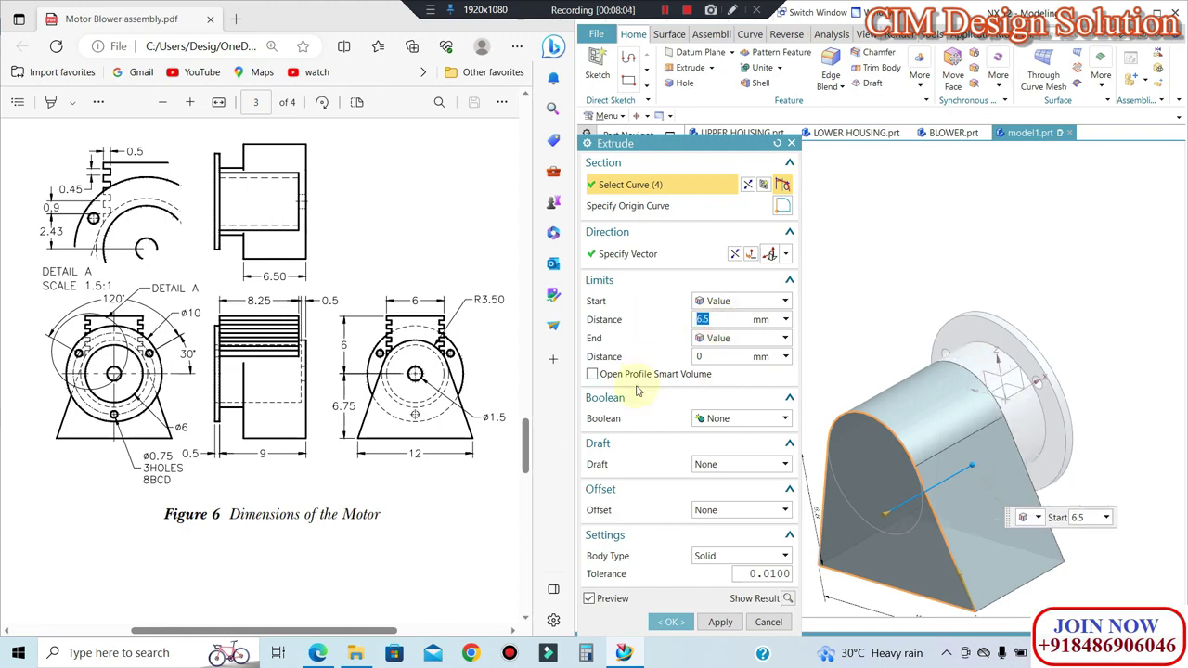
left_click(670, 622)
mouse_move(932, 371)
middle_mouse_down()
mouse_move(904, 347)
mouse_move(937, 403)
middle_mouse_up()
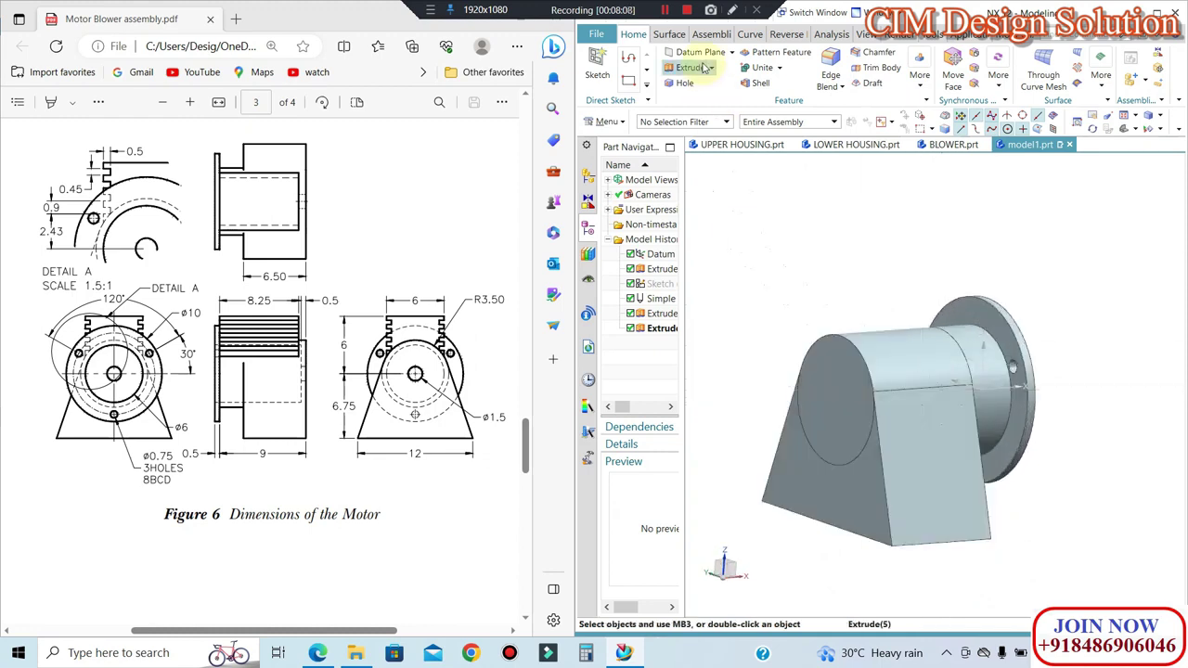
Step: Unite the base with the housing, using the housing as target body
left_click(759, 70)
left_click(838, 411)
left_click(857, 325)
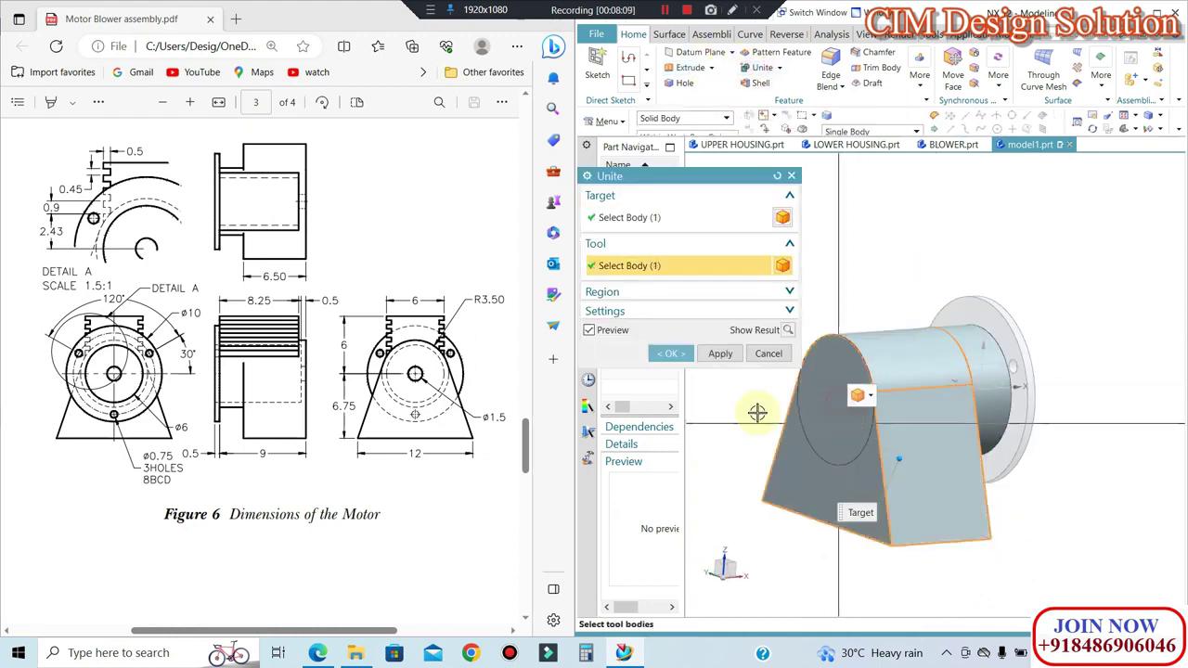
left_click(665, 358)
mouse_move(1071, 307)
middle_mouse_down()
mouse_move(854, 363)
mouse_move(926, 370)
middle_mouse_up()
scroll(928, 371, "up", 3)
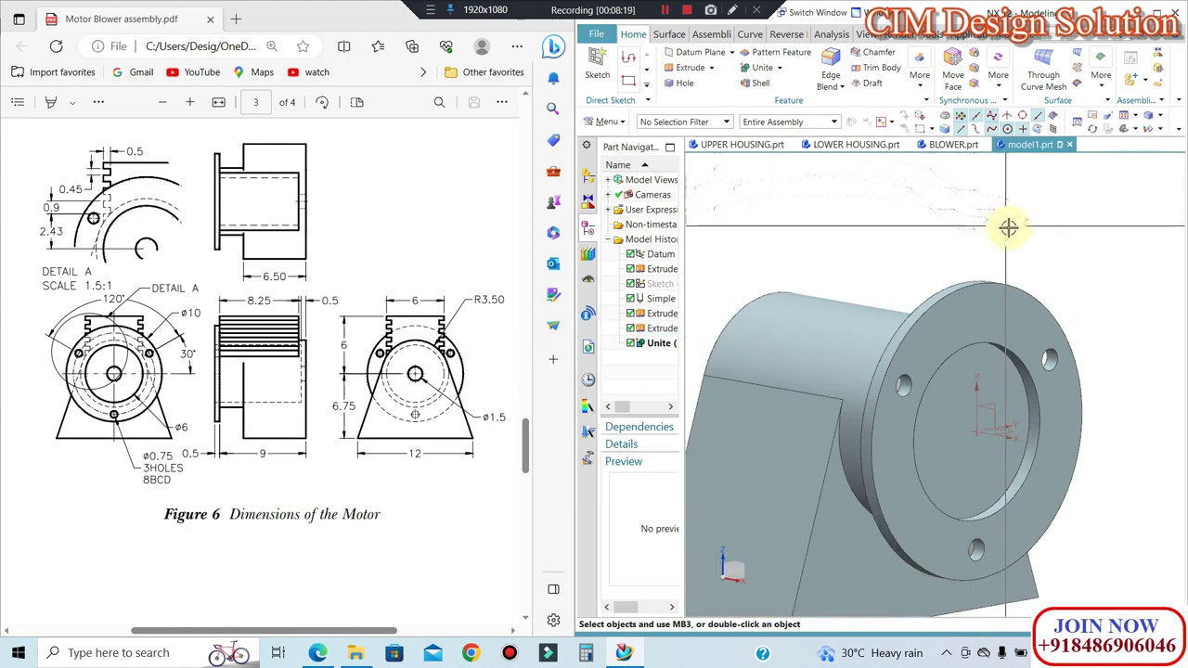
Step: Square up the front view and sketch a 6 mm diameter circle at the origin on the front face
key("ctrl+alt+r")
right_click(868, 193)
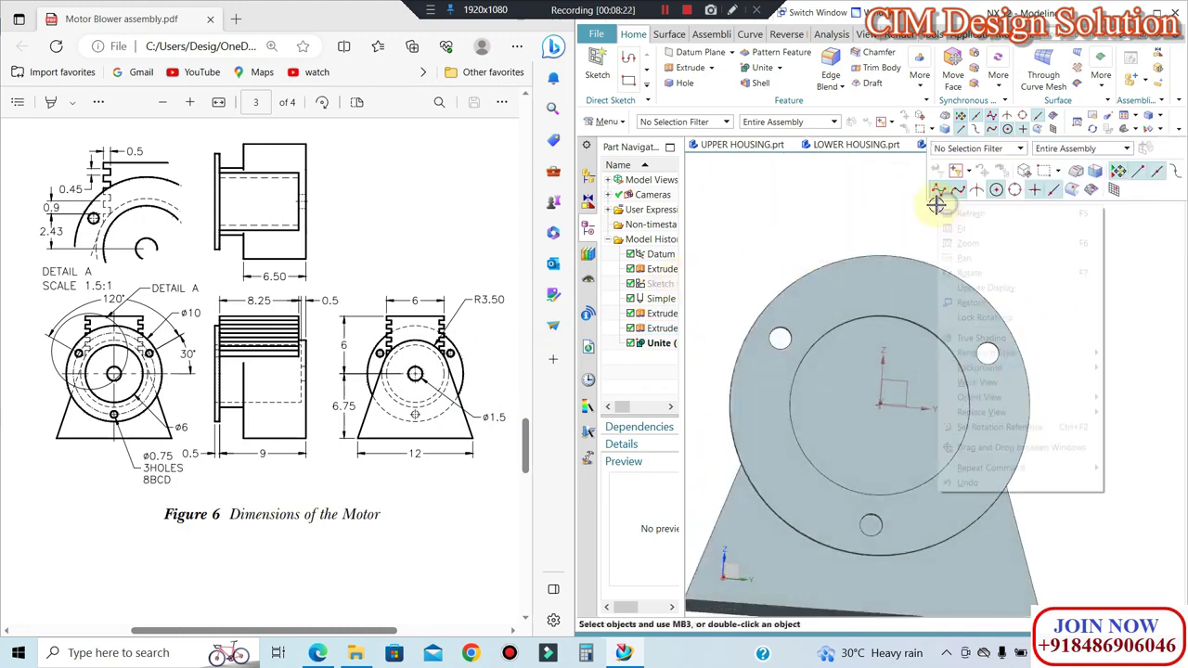
left_click(752, 228)
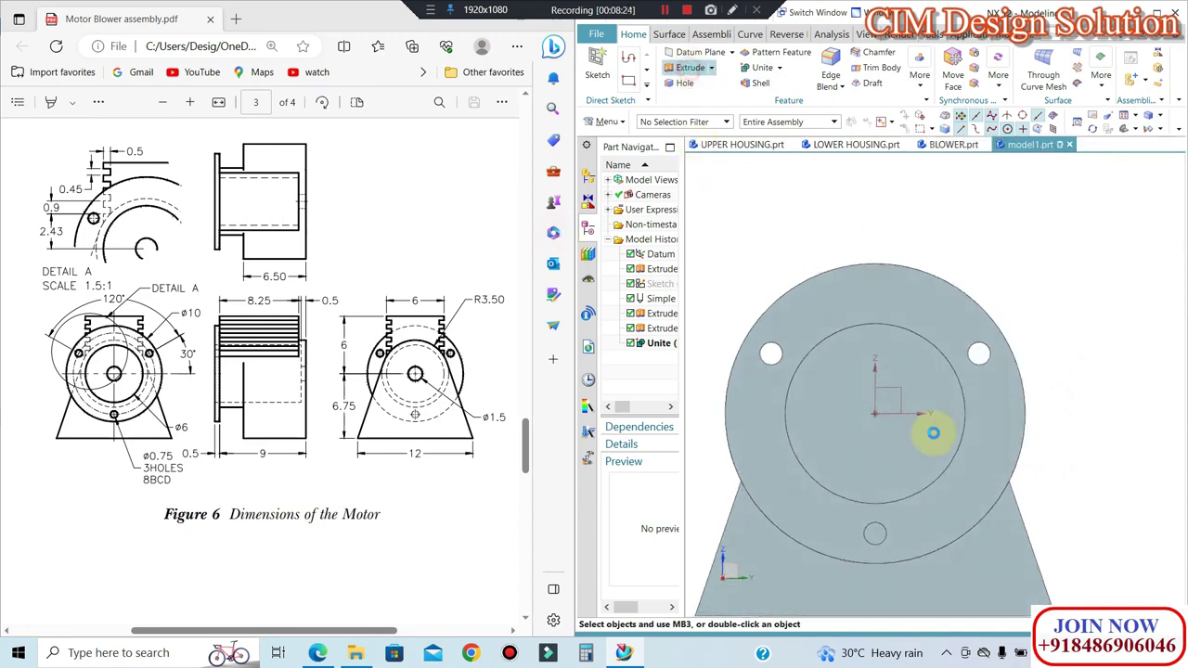
left_click(848, 410)
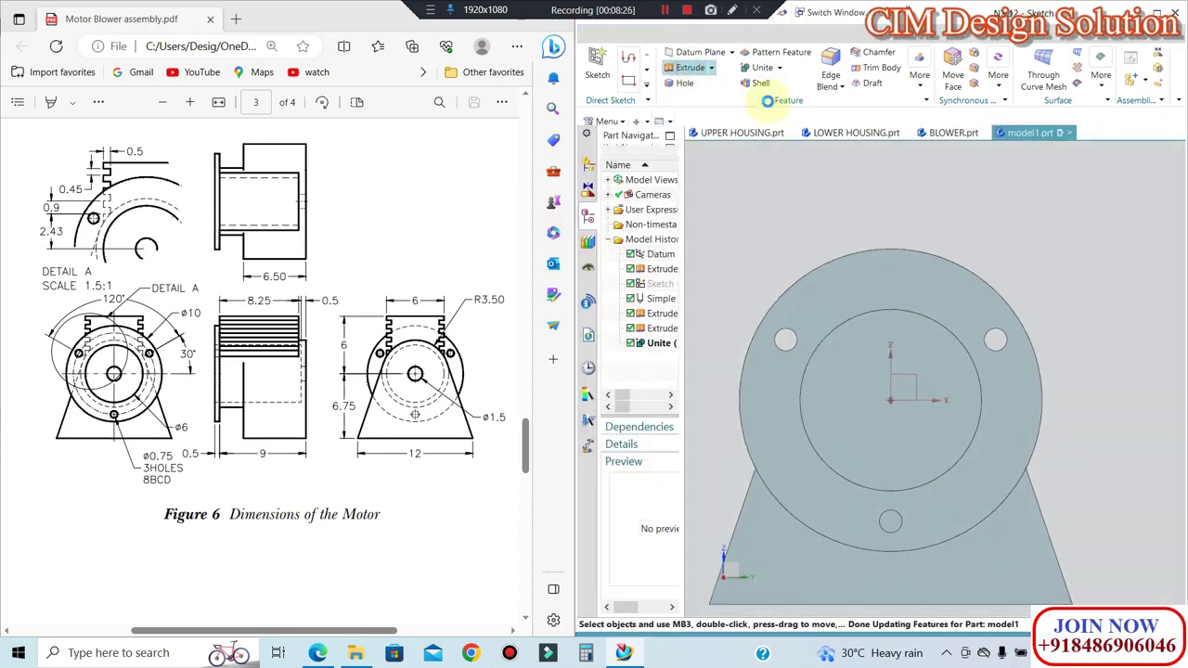
left_click(794, 67)
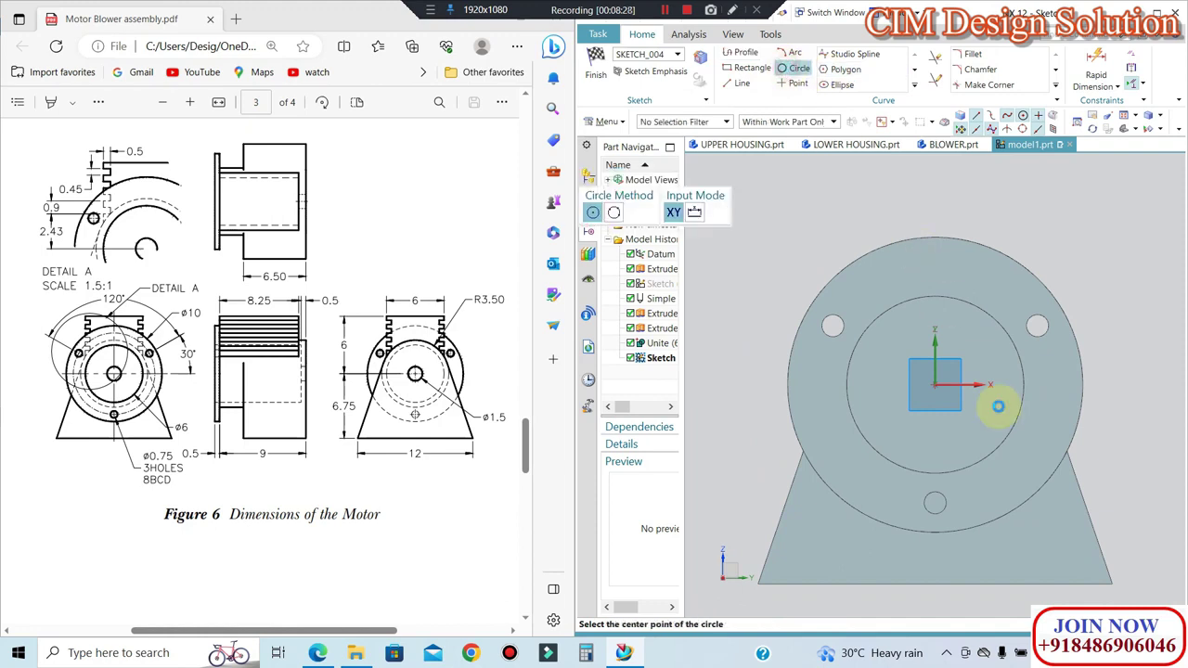
left_click(935, 384)
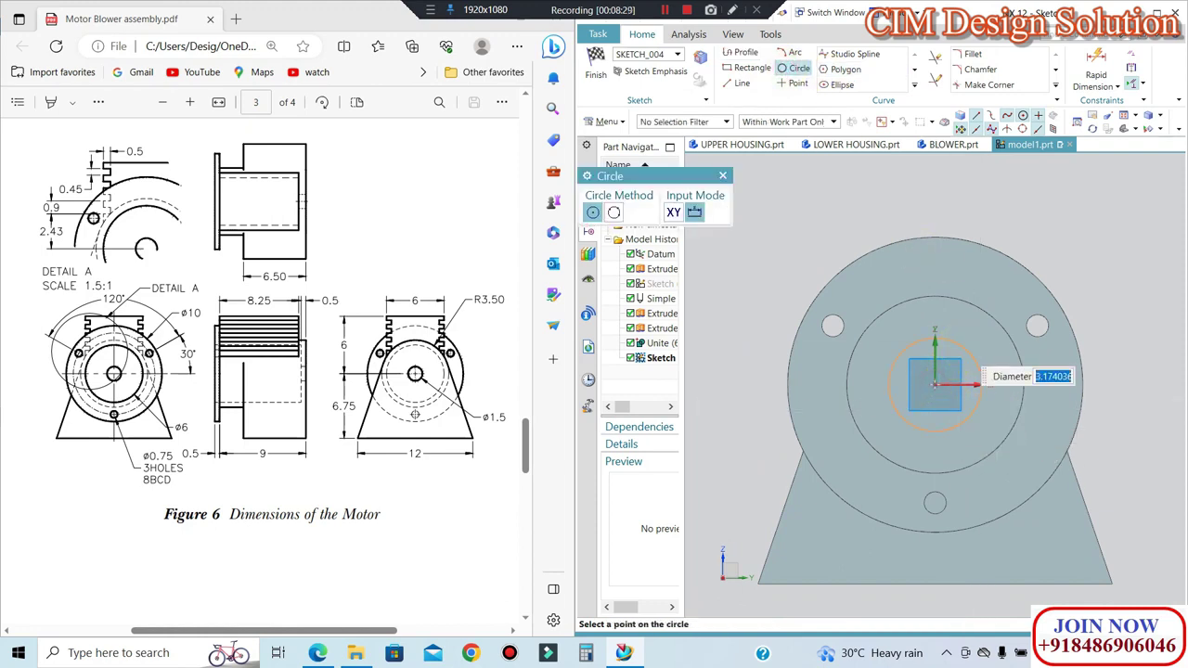
left_click(959, 346)
key("Escape")
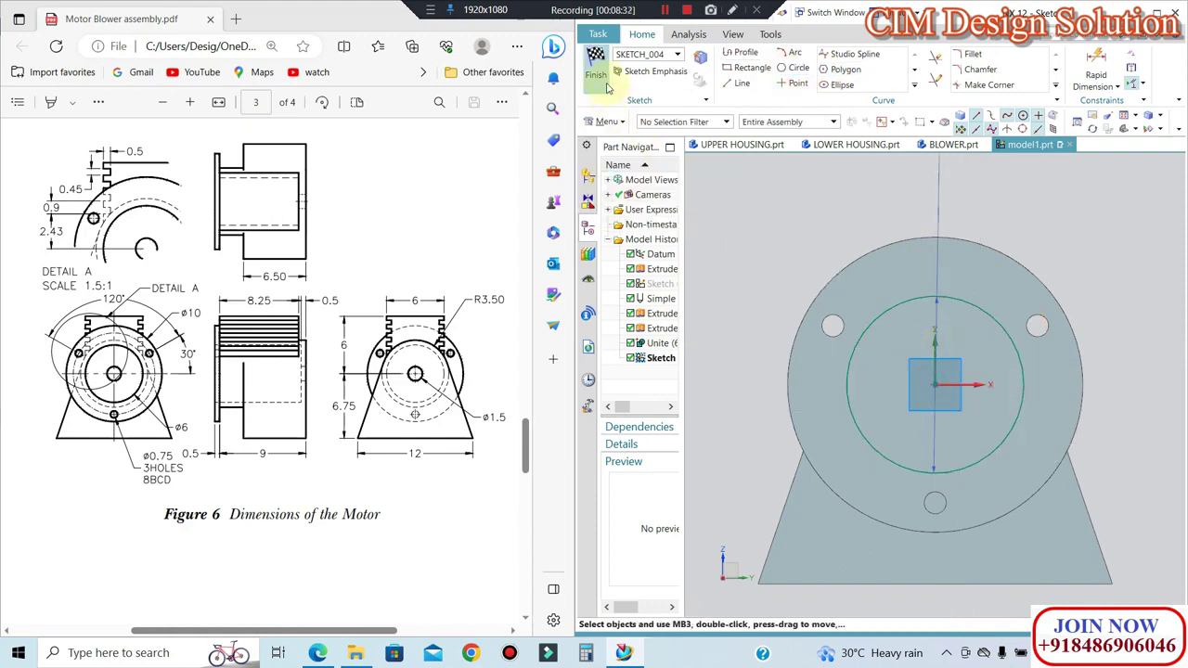
key("ctrl+q")
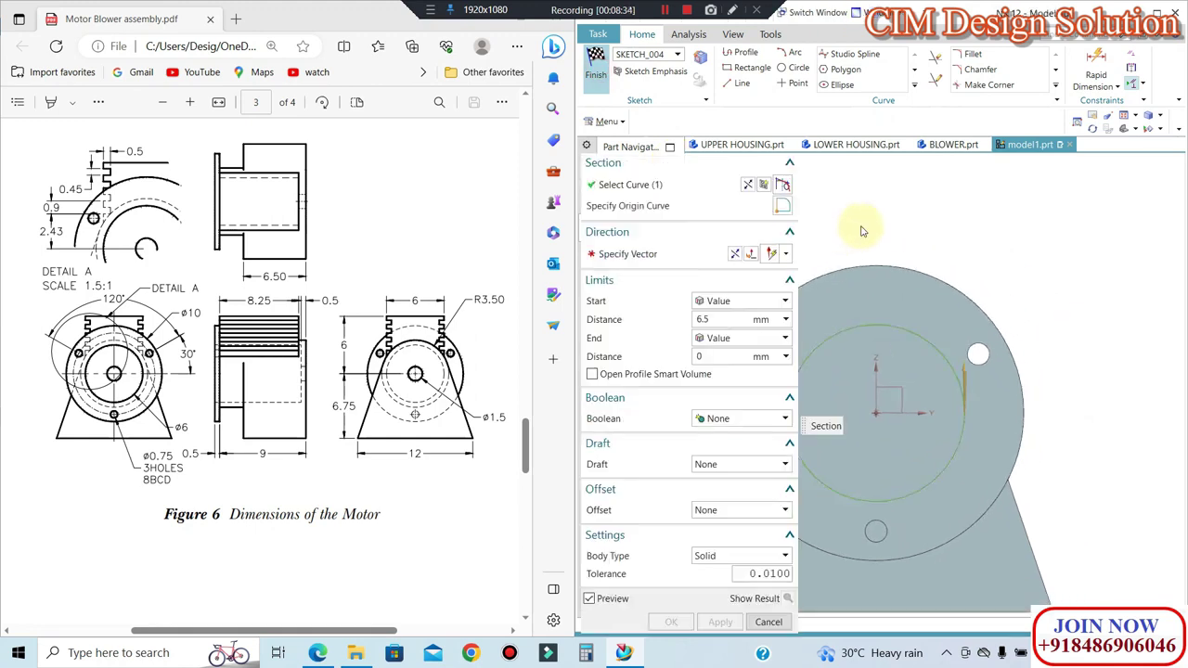
Step: Reverse the circle's extrusion into the housing, set start distance 8.5 mm and Boolean Subtract
mouse_move(1007, 257)
middle_mouse_down()
mouse_move(1024, 244)
mouse_move(934, 194)
middle_mouse_up()
left_click(750, 184)
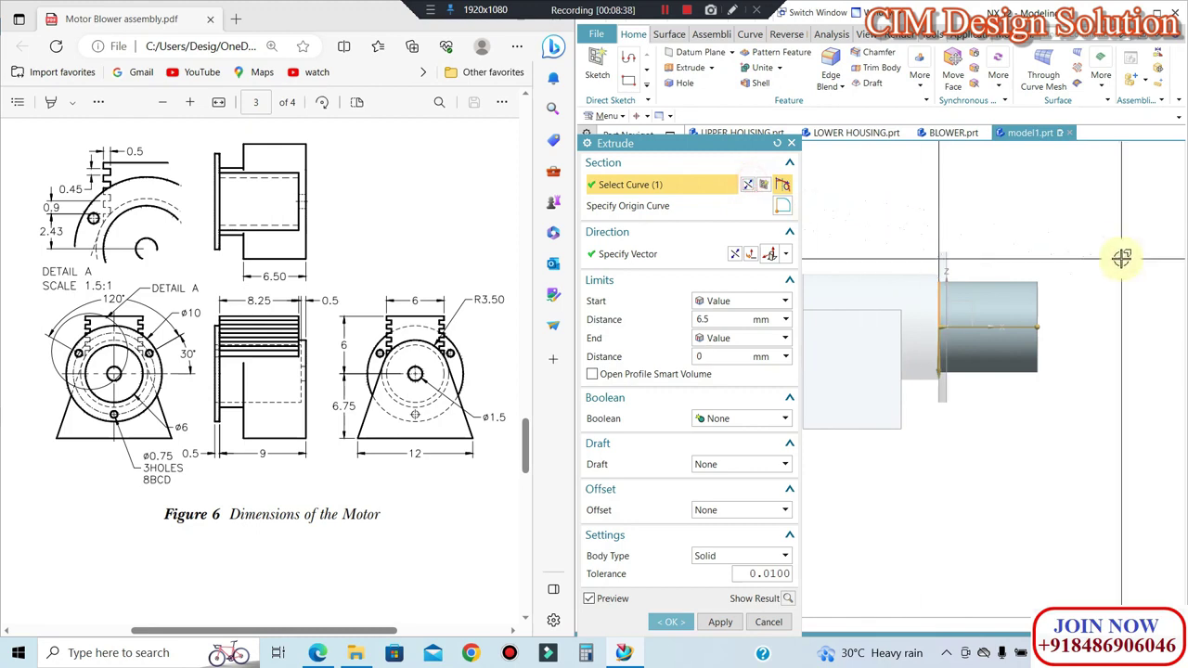
left_click(734, 253)
scroll(1021, 299, "up", 1)
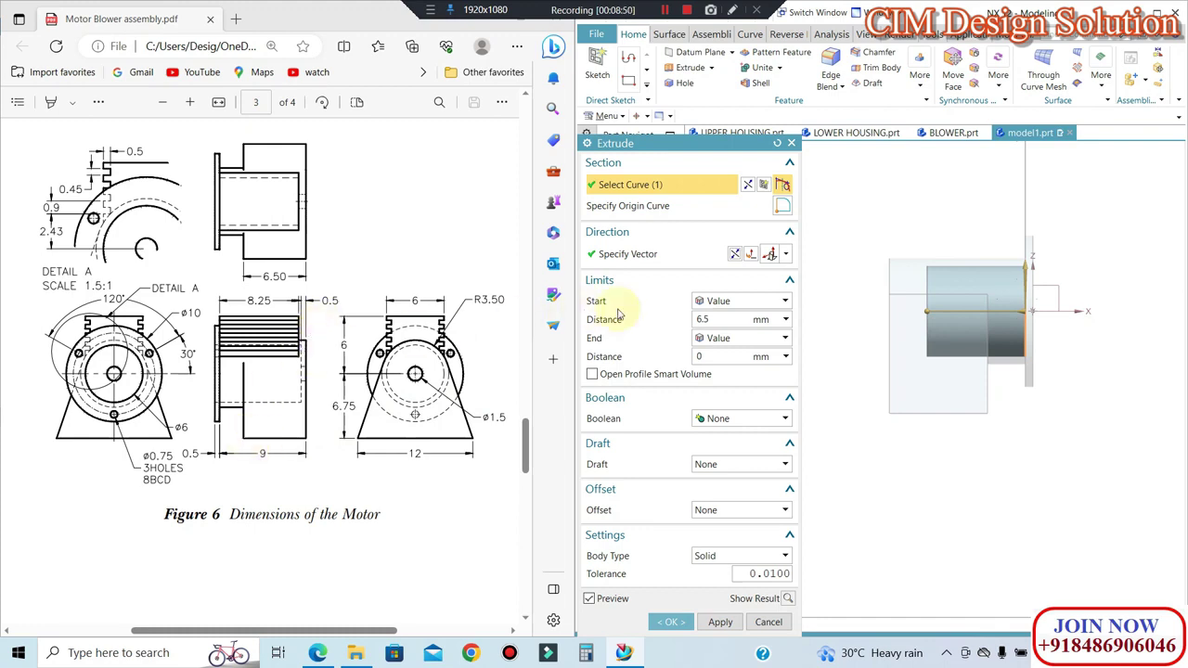
left_click(707, 320)
type("8.5")
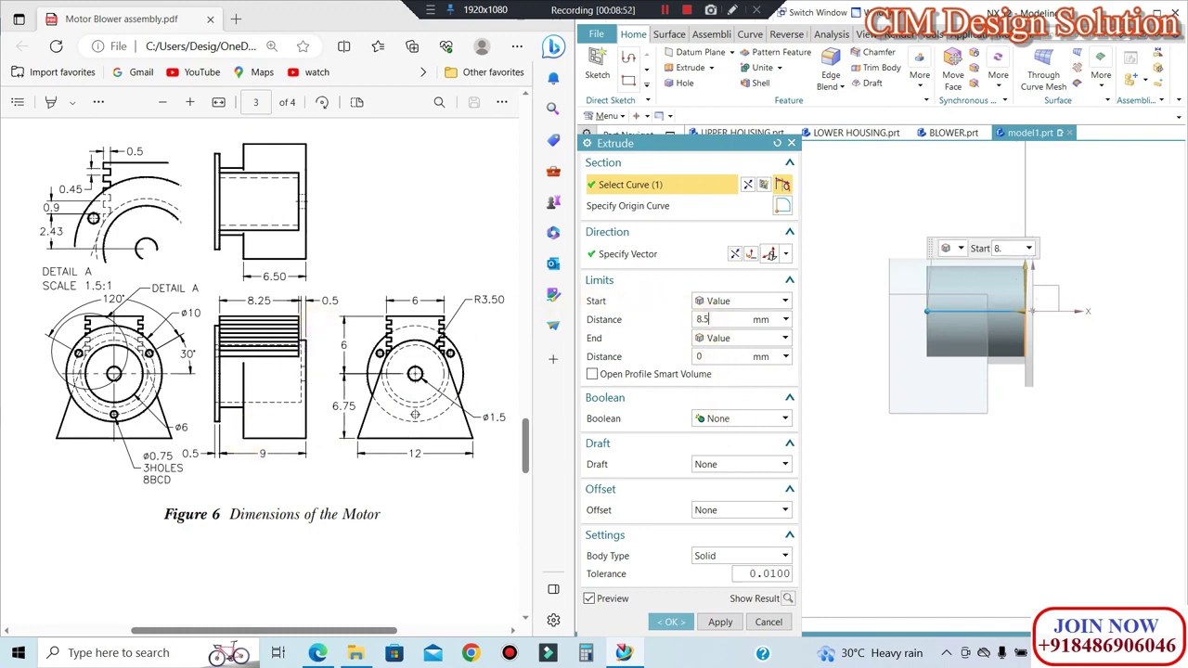
key("Return")
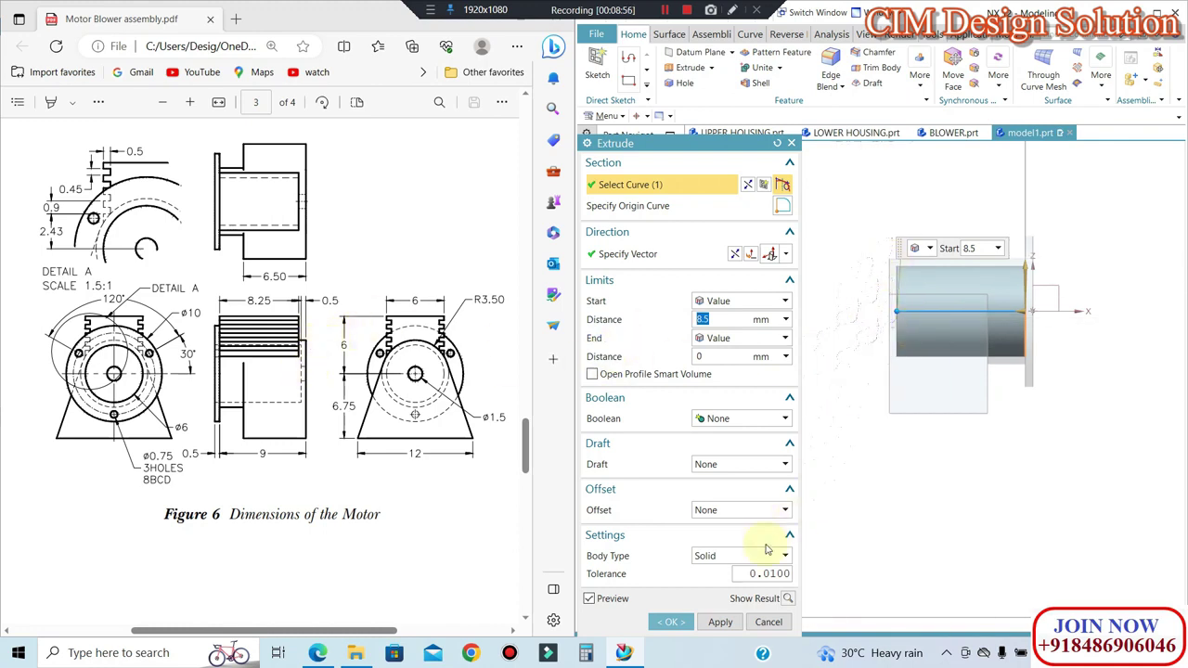
left_click(701, 419)
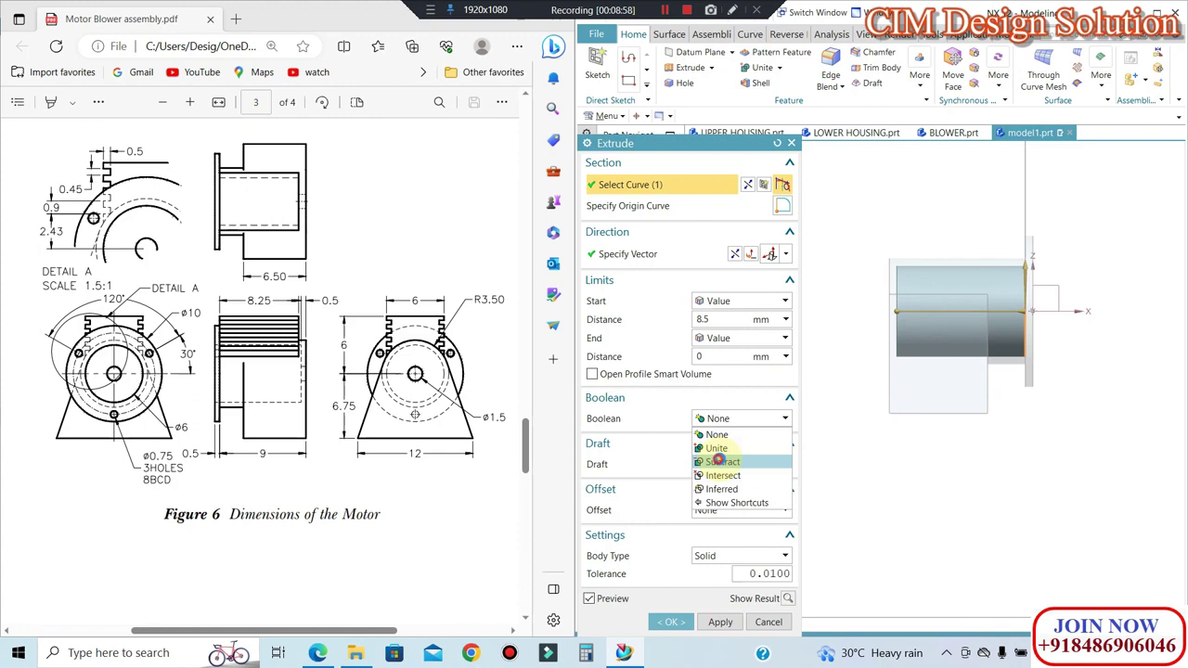
left_click(719, 462)
left_click(671, 621)
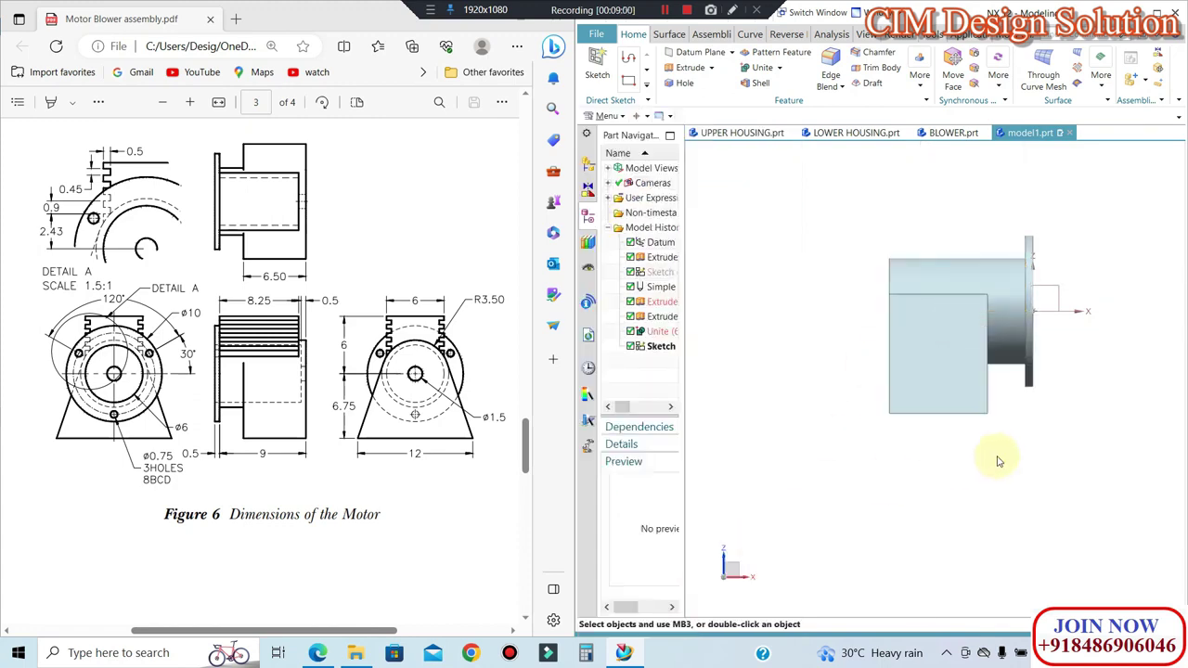
middle_click_drag(1000, 456, 984, 511)
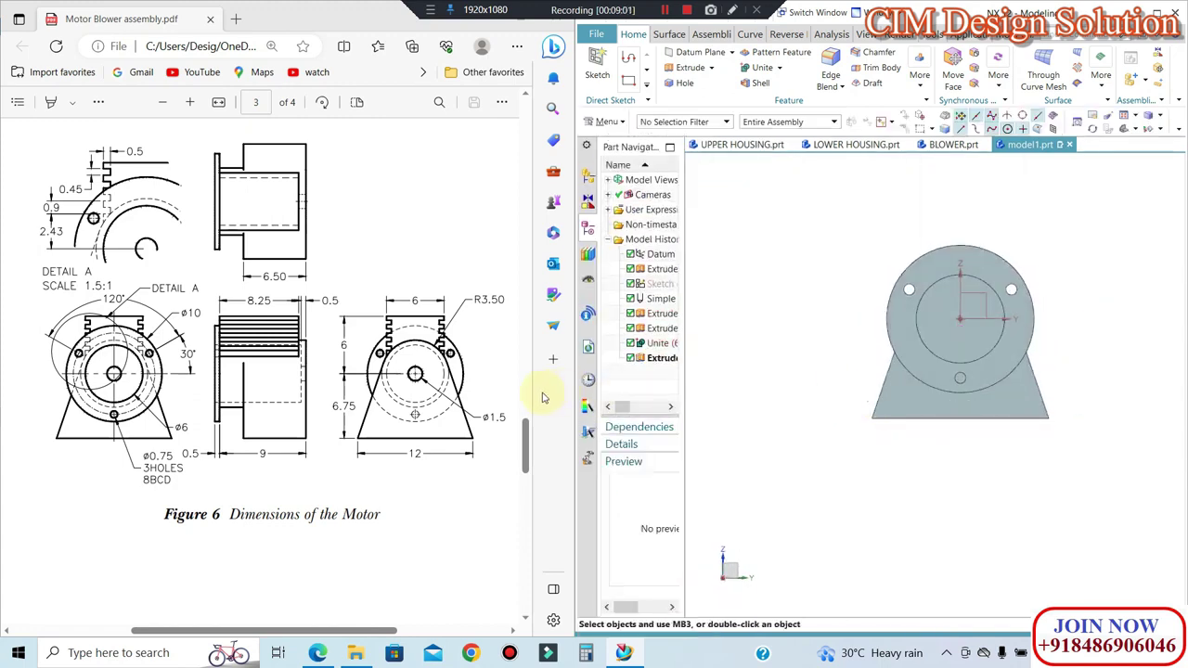
Step: Sketch another origin-centred circle on the front face and extrude it as a subtract cut into the motor body
left_click(689, 69)
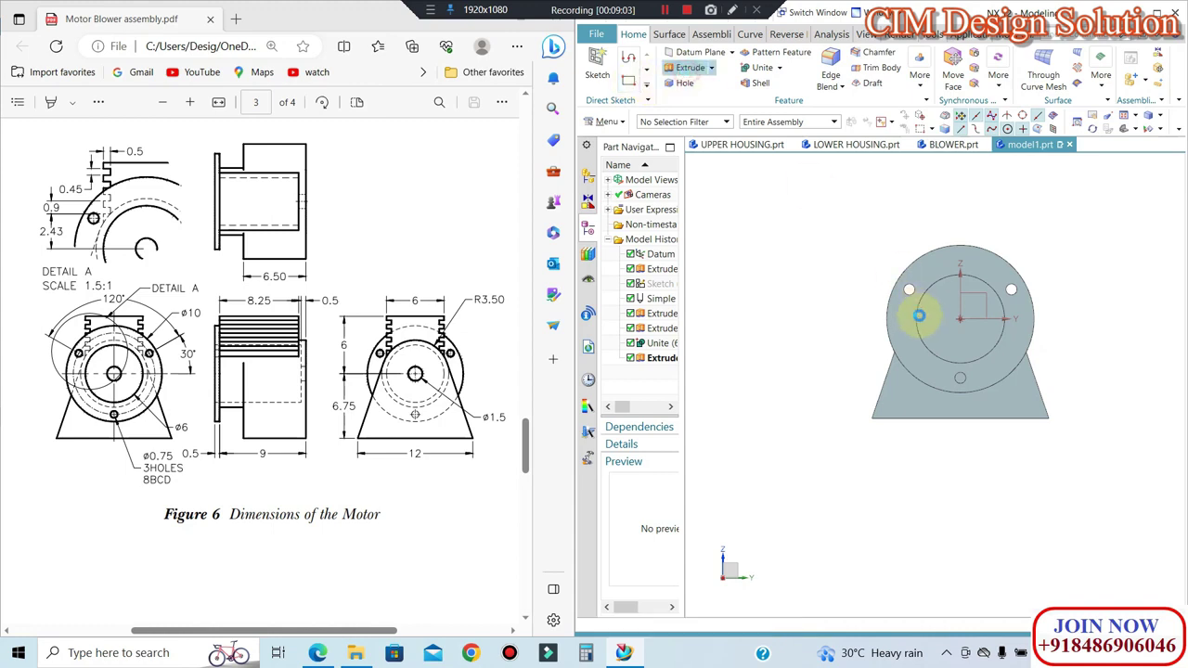
left_click(940, 336)
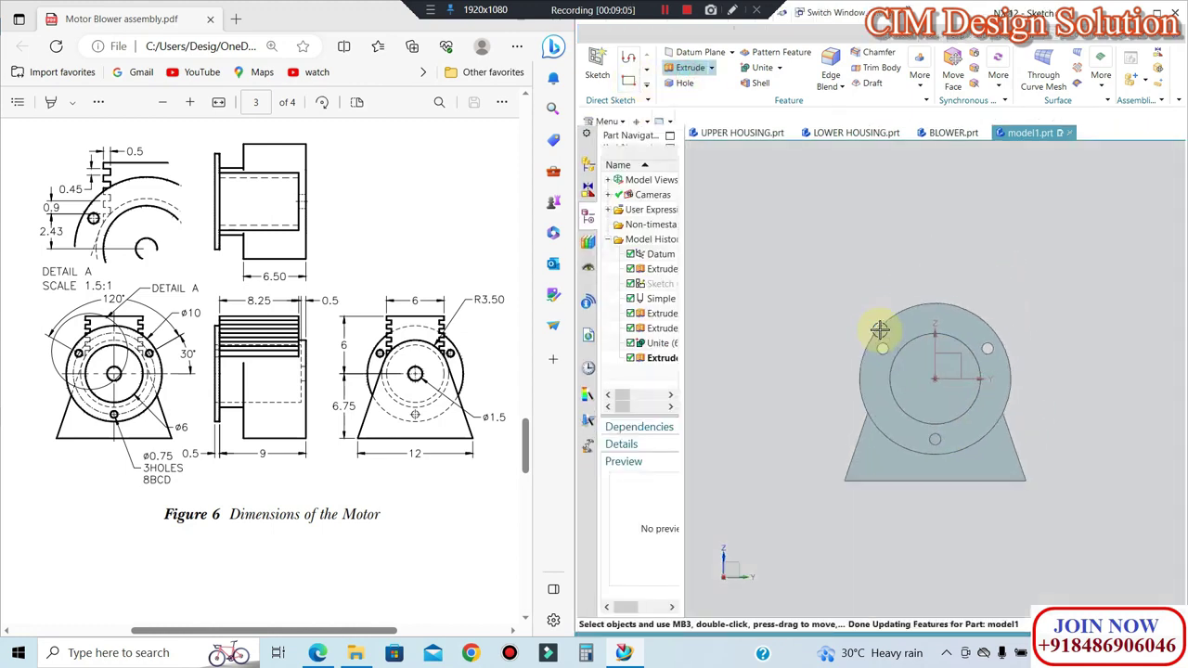
left_click(794, 68)
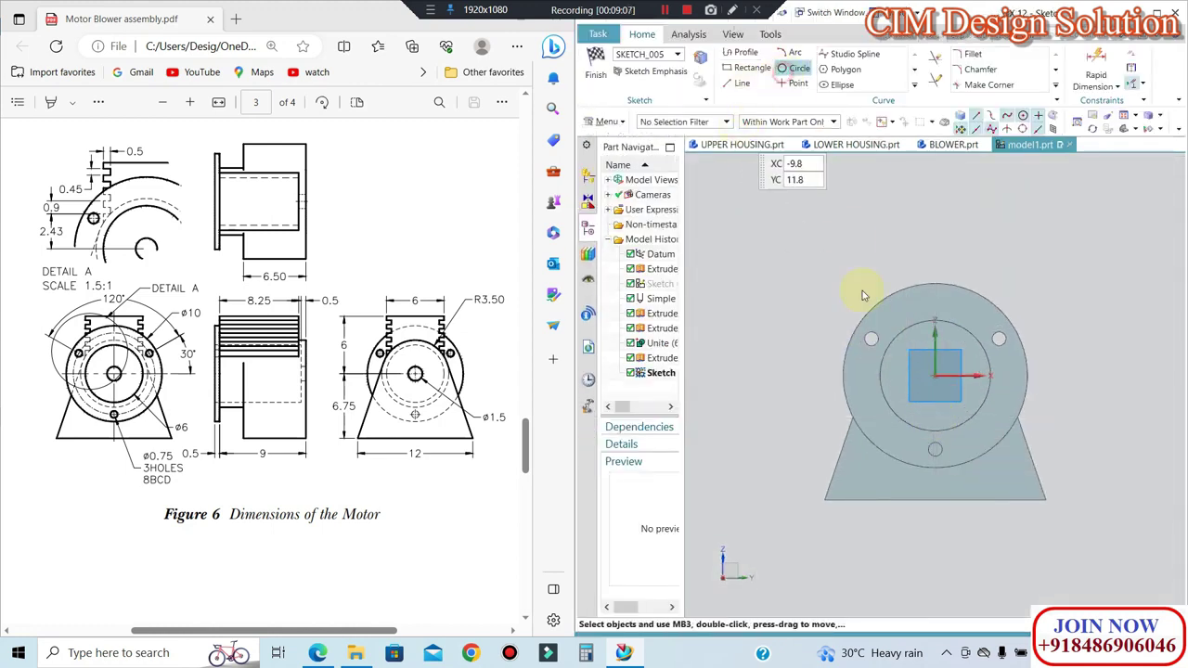
scroll(918, 380, "up", 3)
left_click(953, 358)
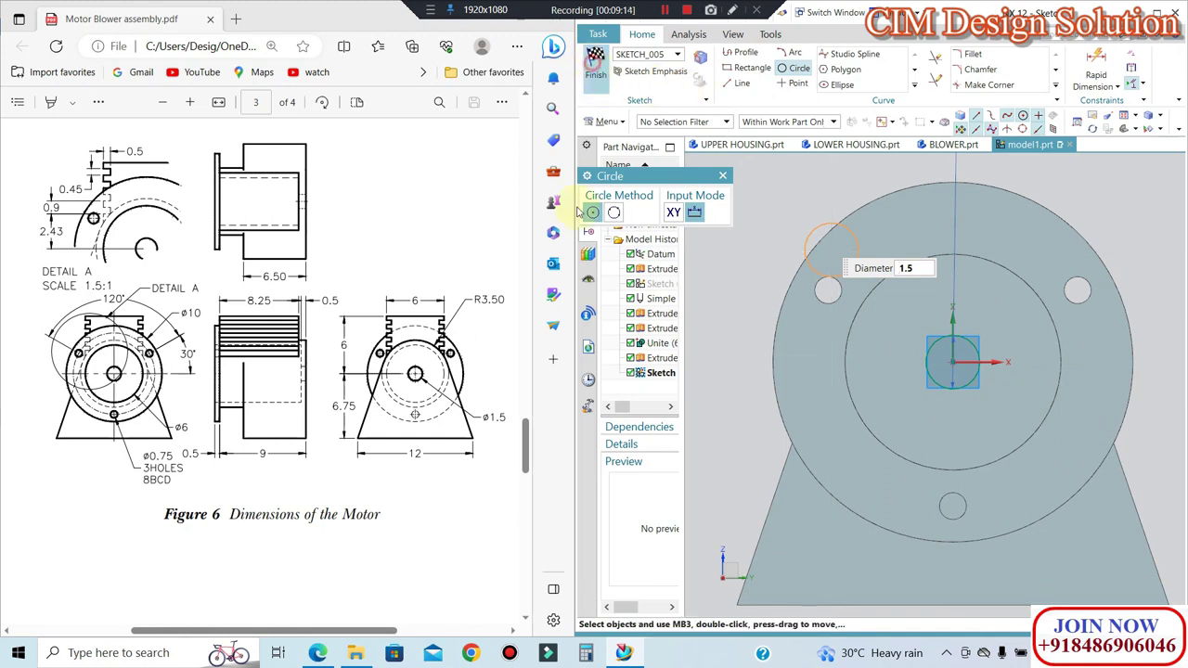
key("ctrl+q")
key("x")
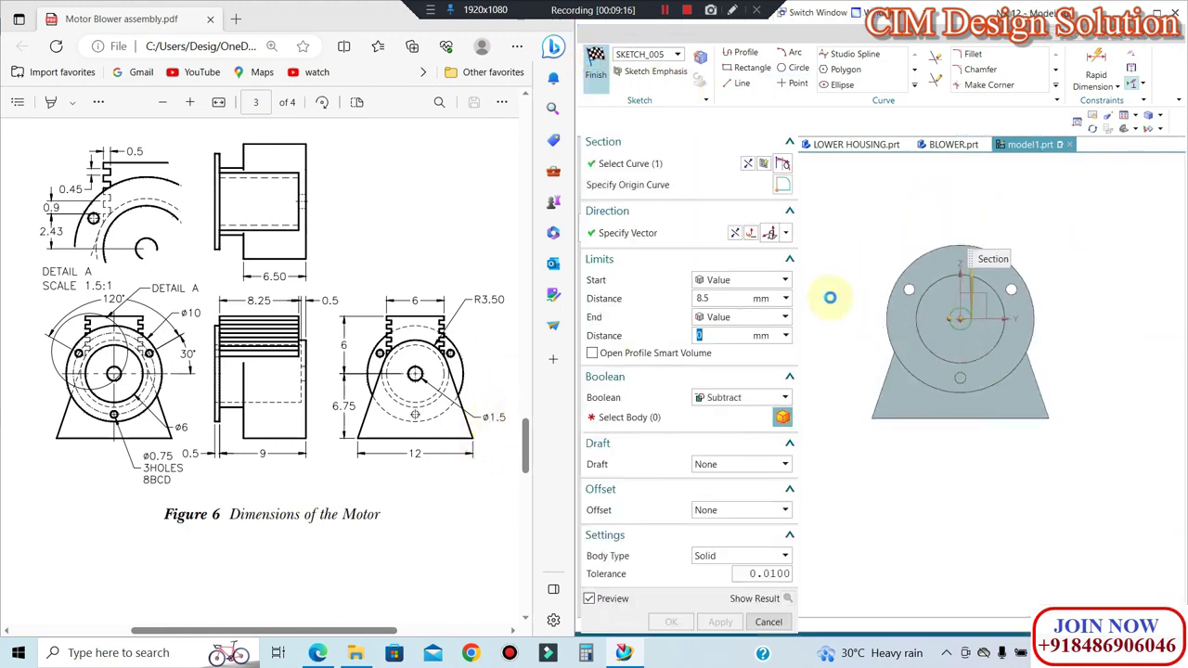
left_click(900, 397)
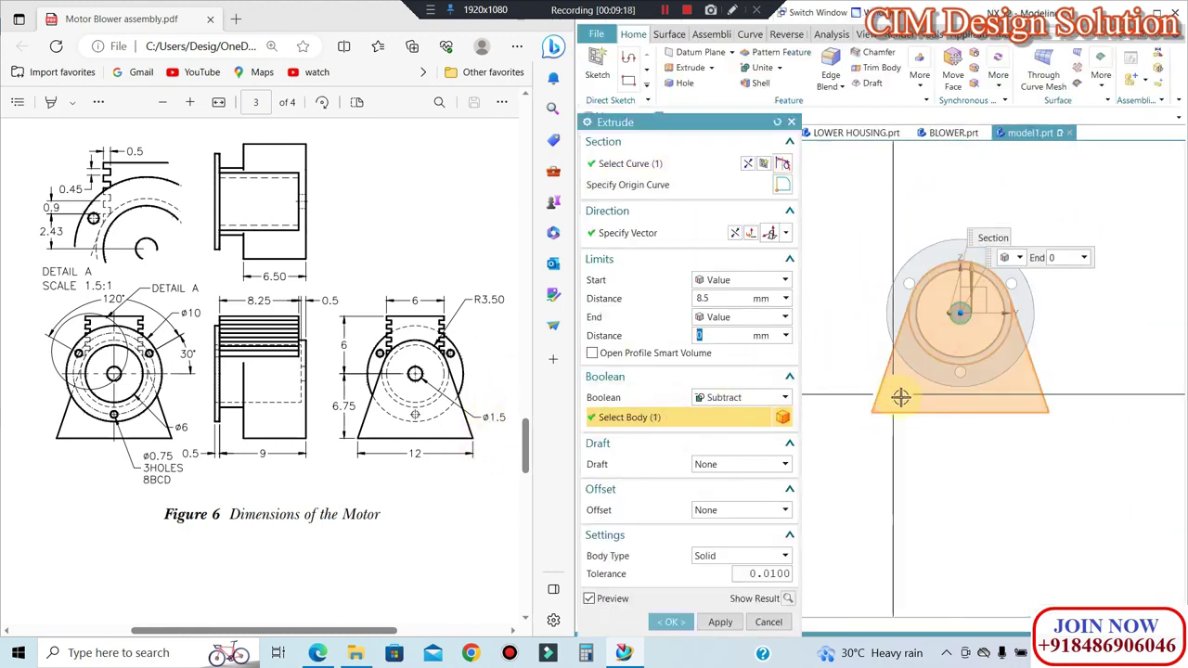
middle_click_drag(900, 397, 981, 430)
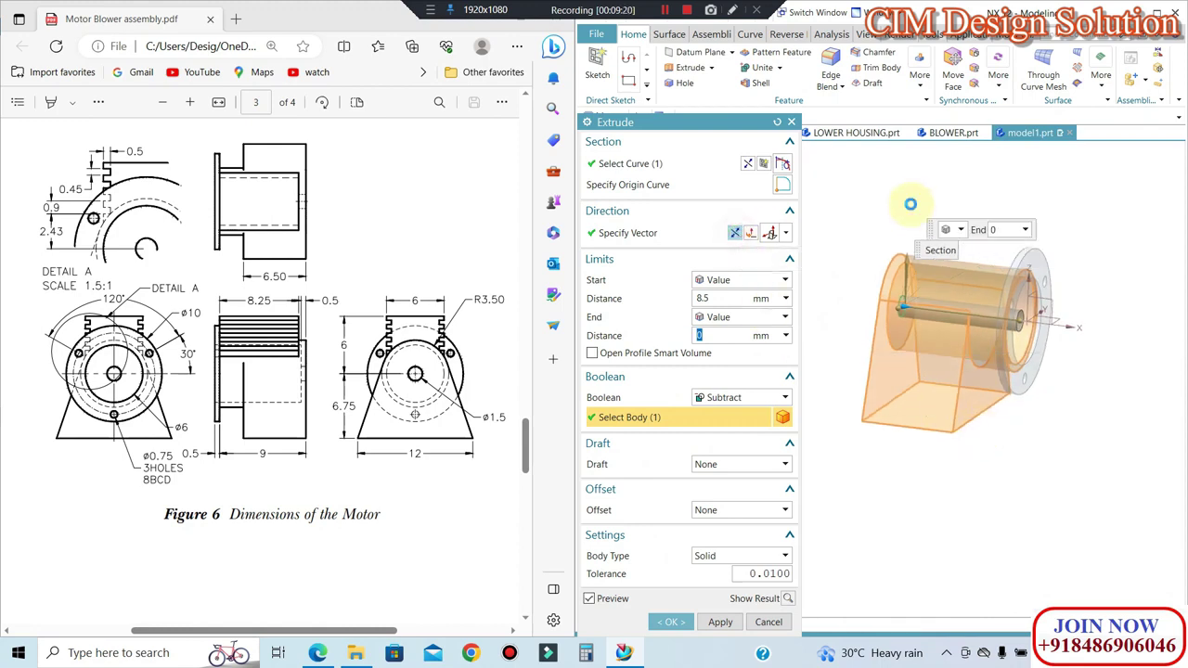
middle_click(910, 203)
middle_click_drag(901, 212, 867, 192)
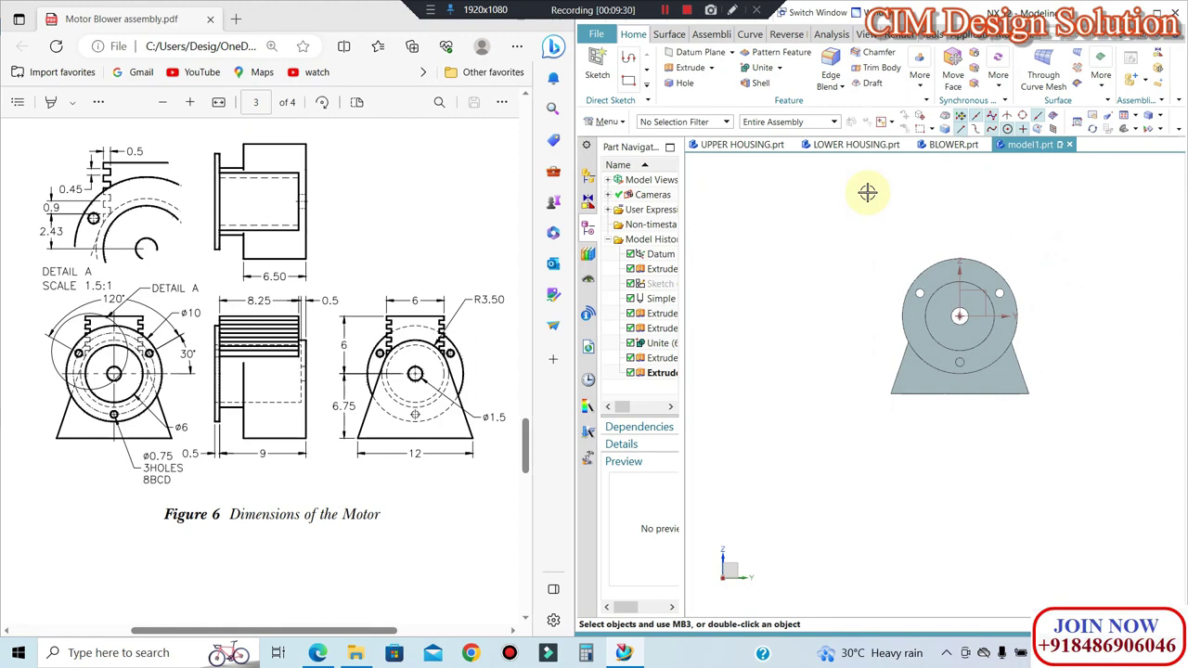
Step: Orbit the motor to view it from behind and the side, then bring up the Analysis tools
middle_click_drag(925, 276, 951, 300)
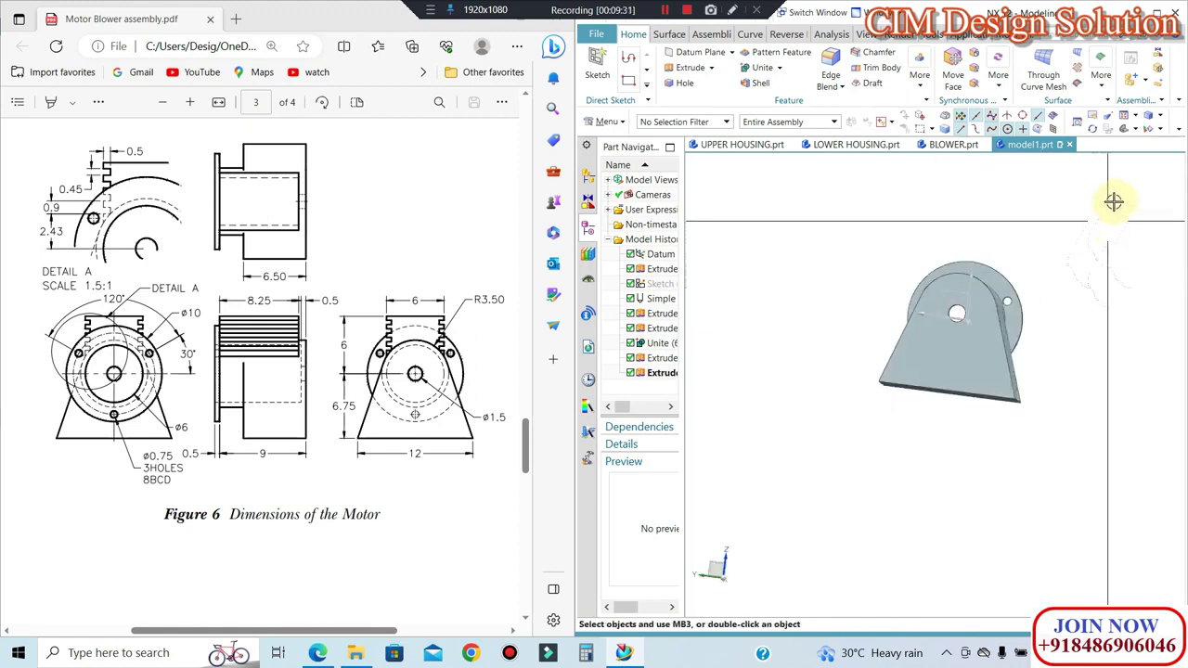
scroll(975, 289, "down", 3)
middle_click_drag(1044, 270, 783, 207)
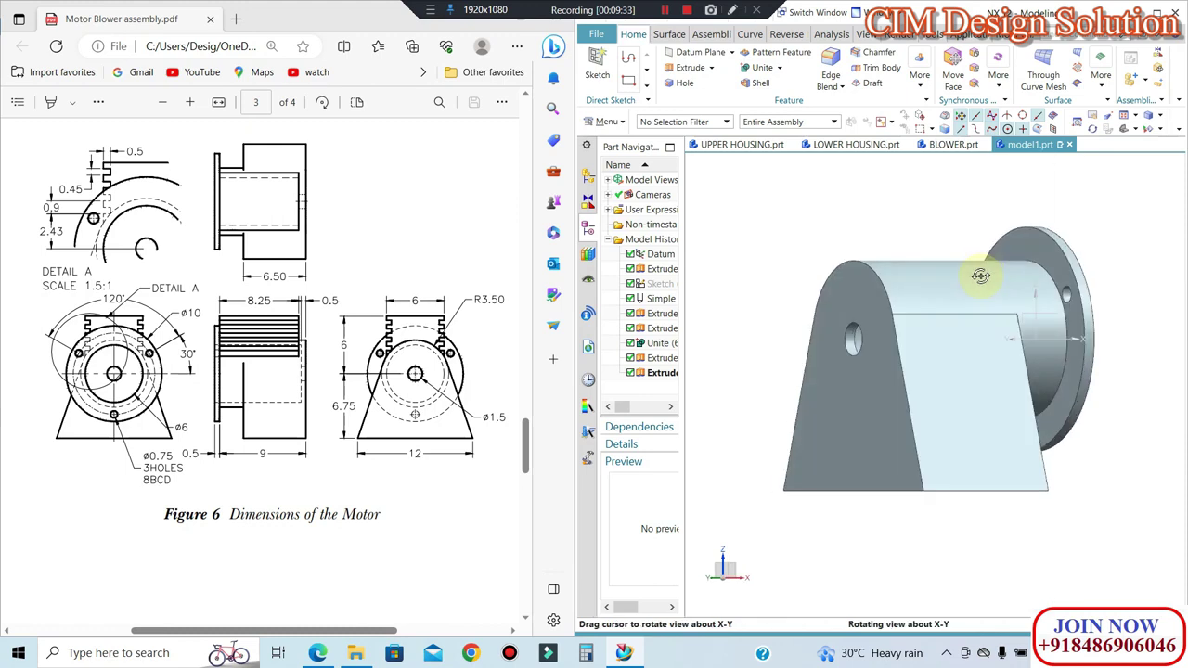
mouse_move(857, 305)
middle_mouse_down()
mouse_move(852, 178)
mouse_move(311, 390)
middle_mouse_up()
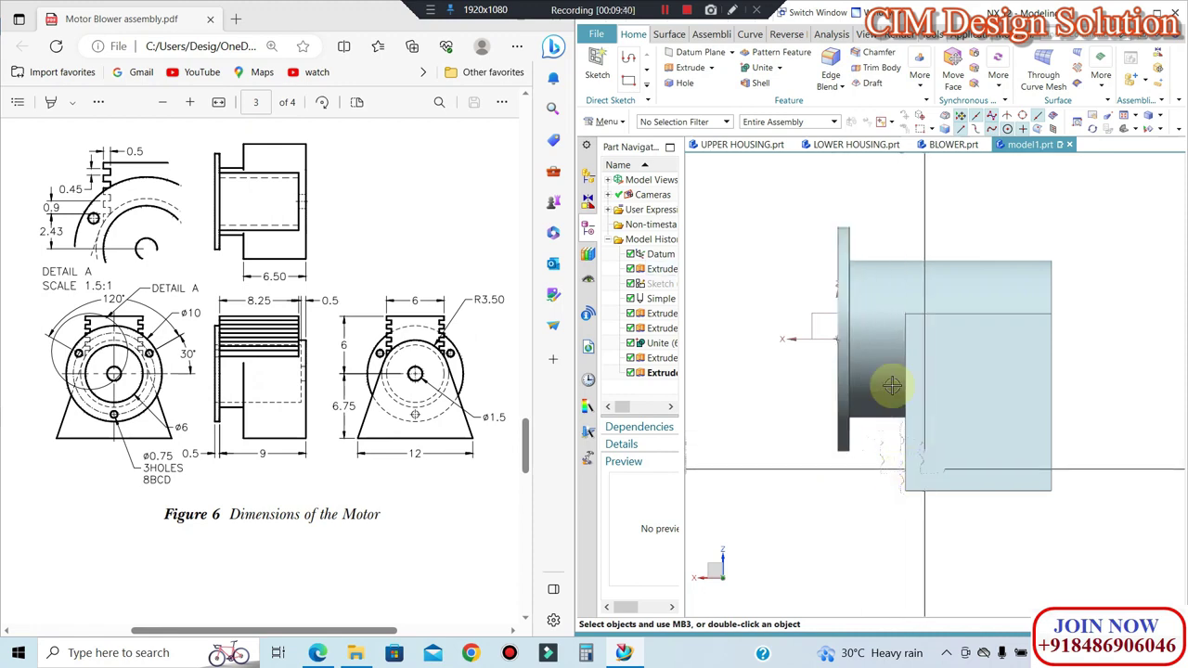
left_click(830, 35)
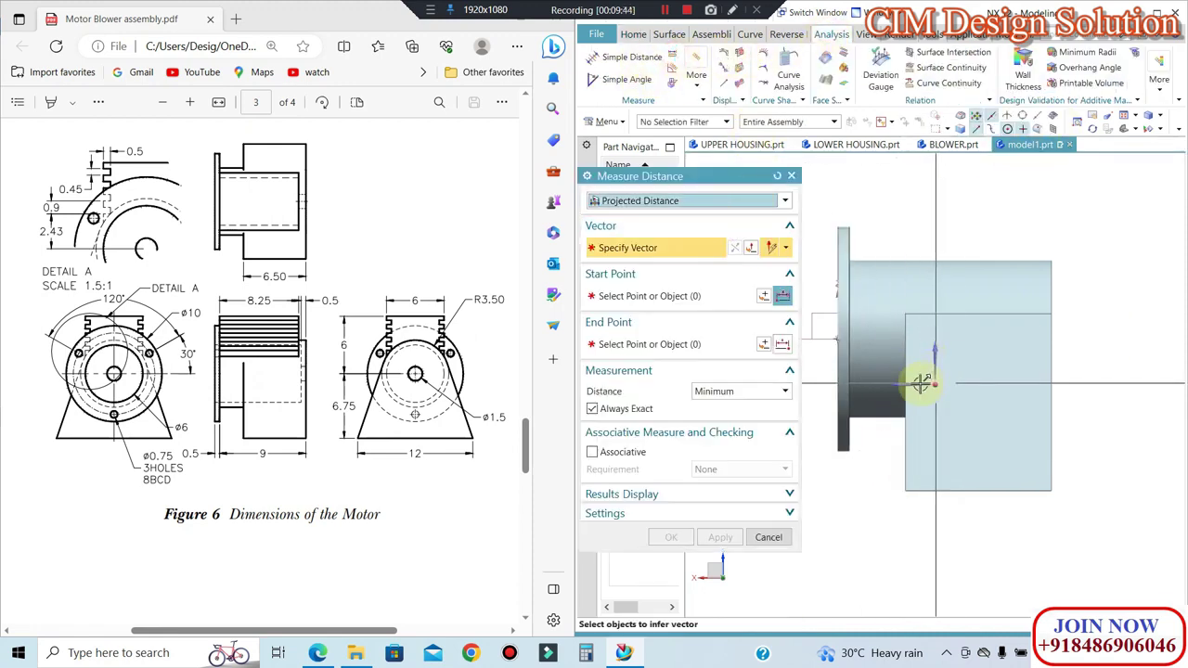
Step: Measure the housing from the flange face to its far end, reading 9 mm
left_click(914, 390)
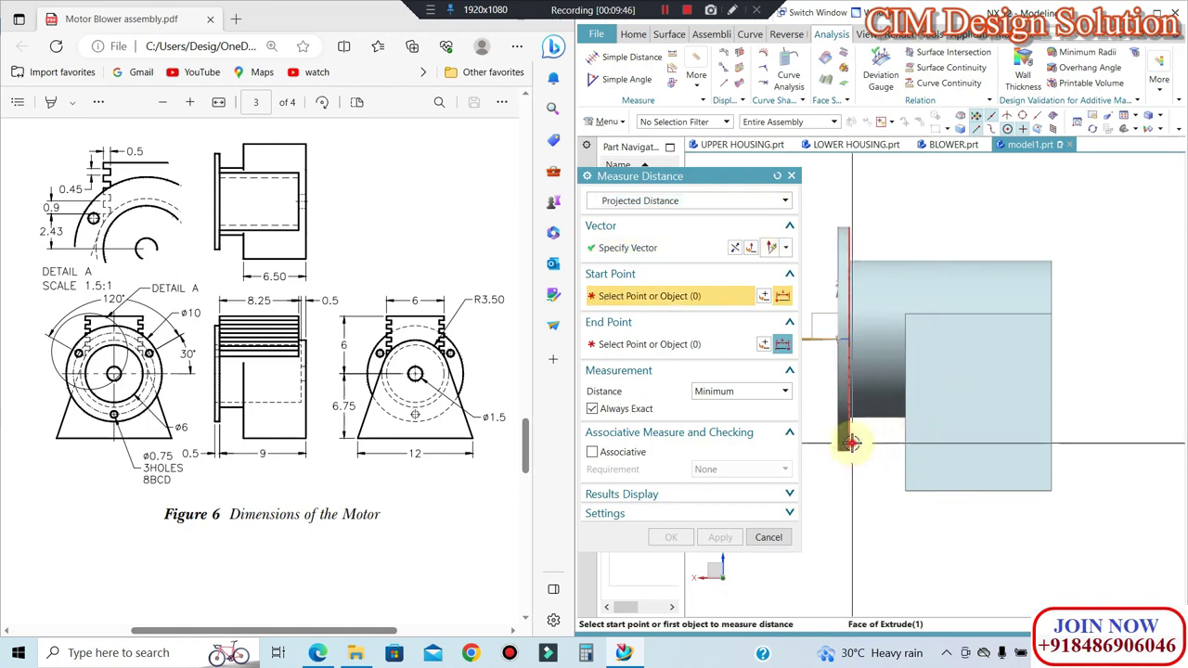
left_click(847, 450)
left_click(1052, 464)
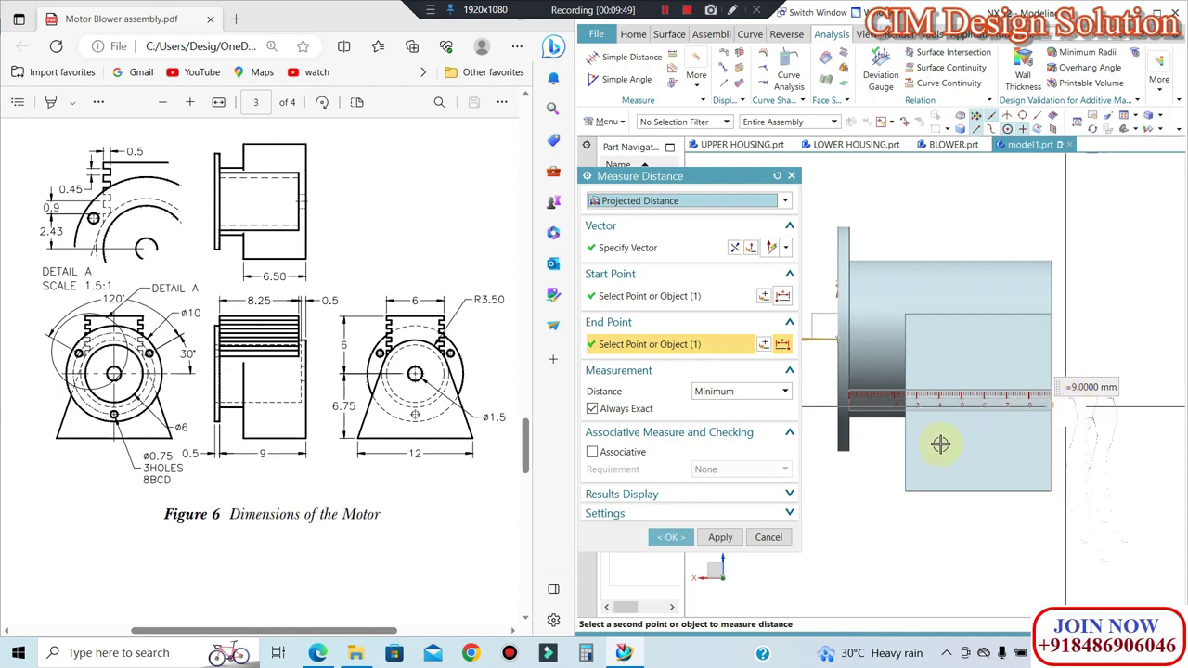
left_click(768, 537)
Step: Switch the model to Static Wireframe, inspect an extrude body, then restore the shaded display
left_click(848, 240)
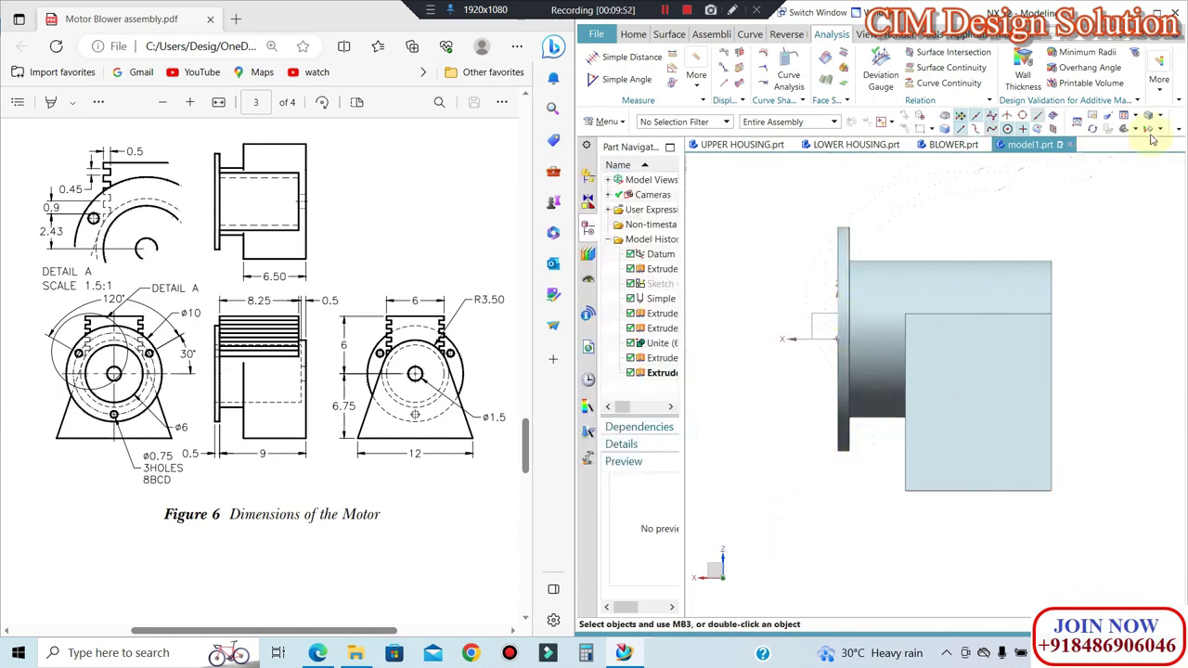
left_click(1165, 124)
left_click(1104, 197)
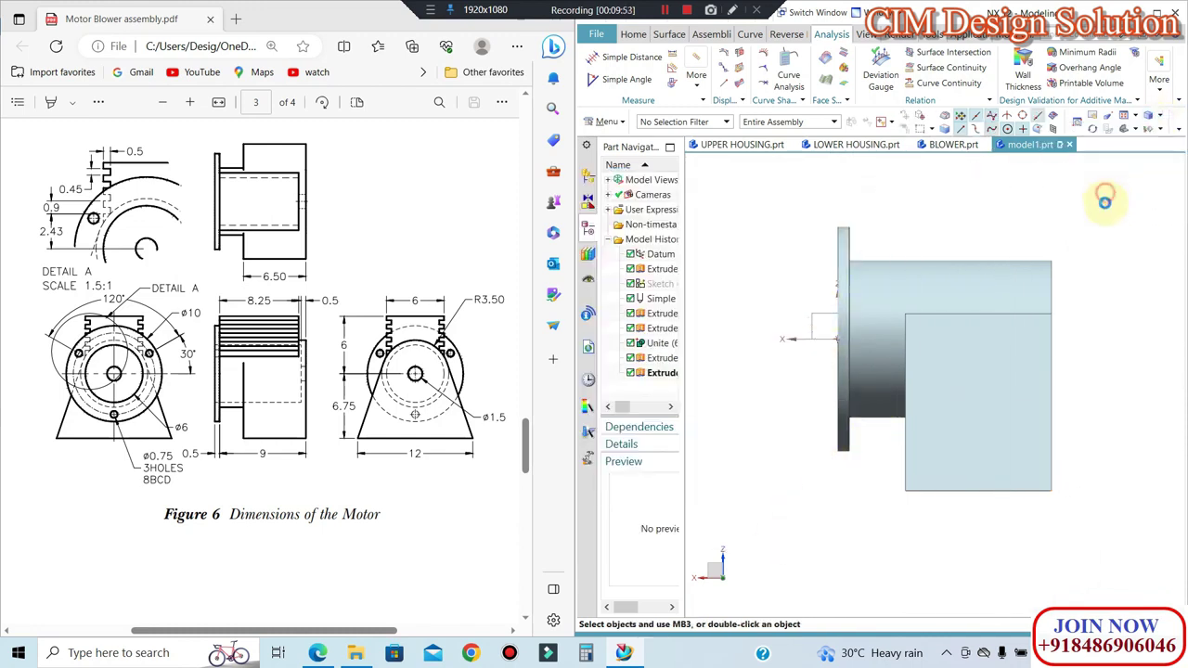
left_click(875, 486)
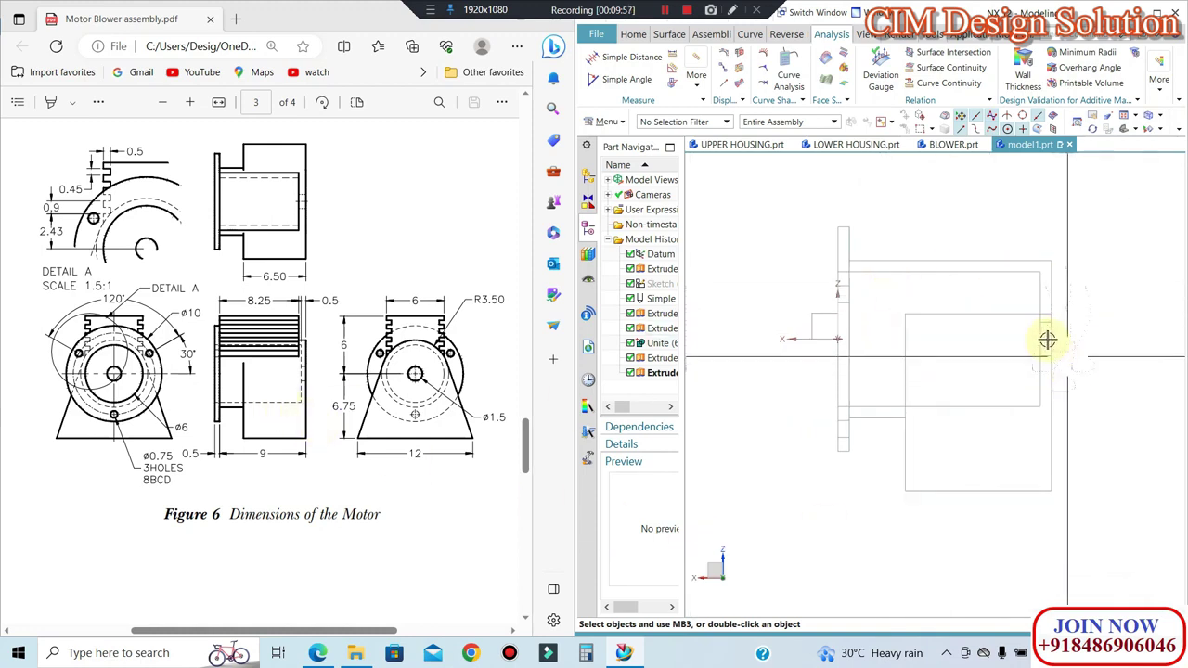
key("Escape")
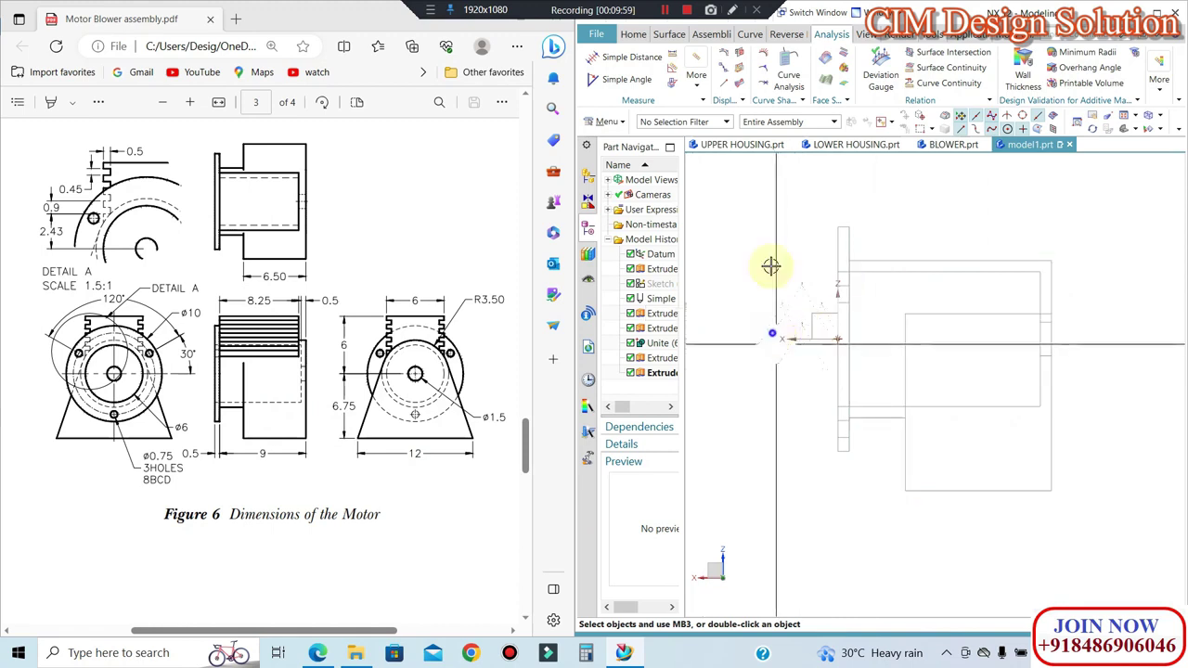
left_click(633, 35)
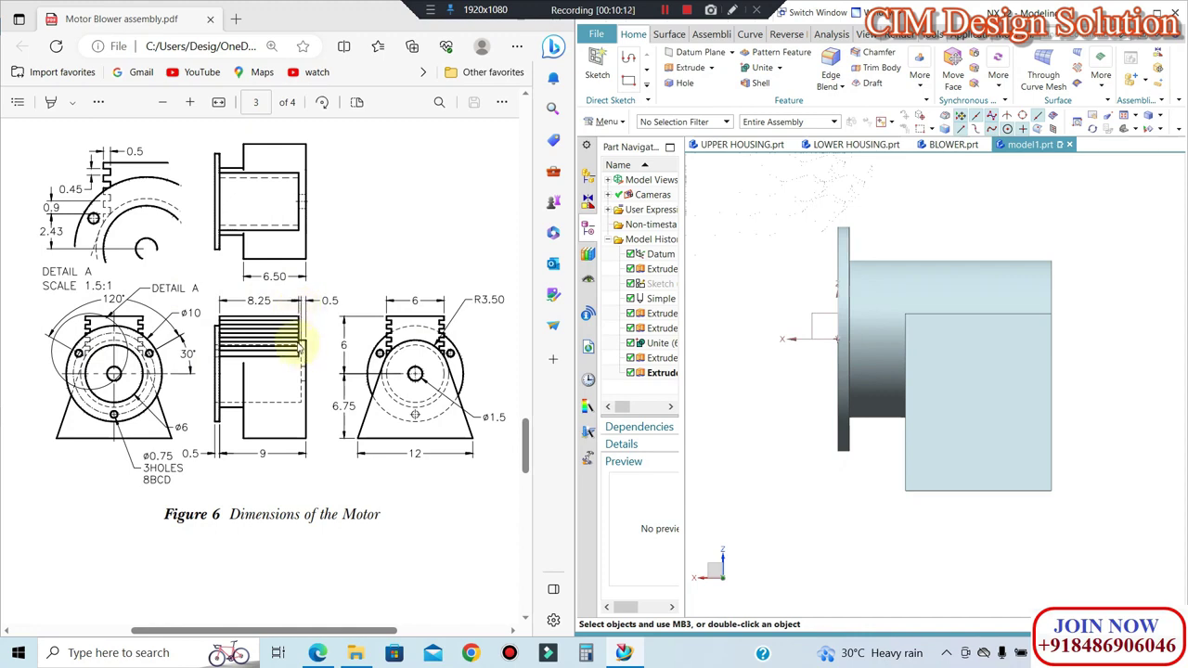
Step: Start a new sketch on the housing's front face, viewed face-on
middle_click_drag(843, 233, 769, 223)
key("F8")
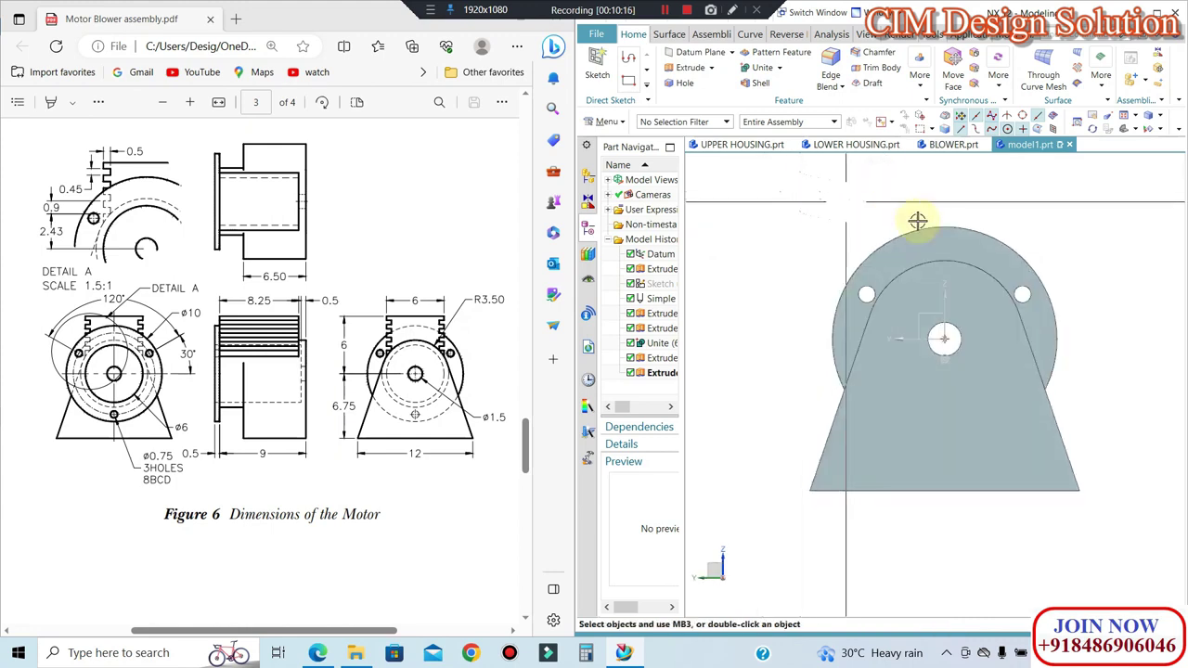
left_click(686, 65)
left_click(929, 247)
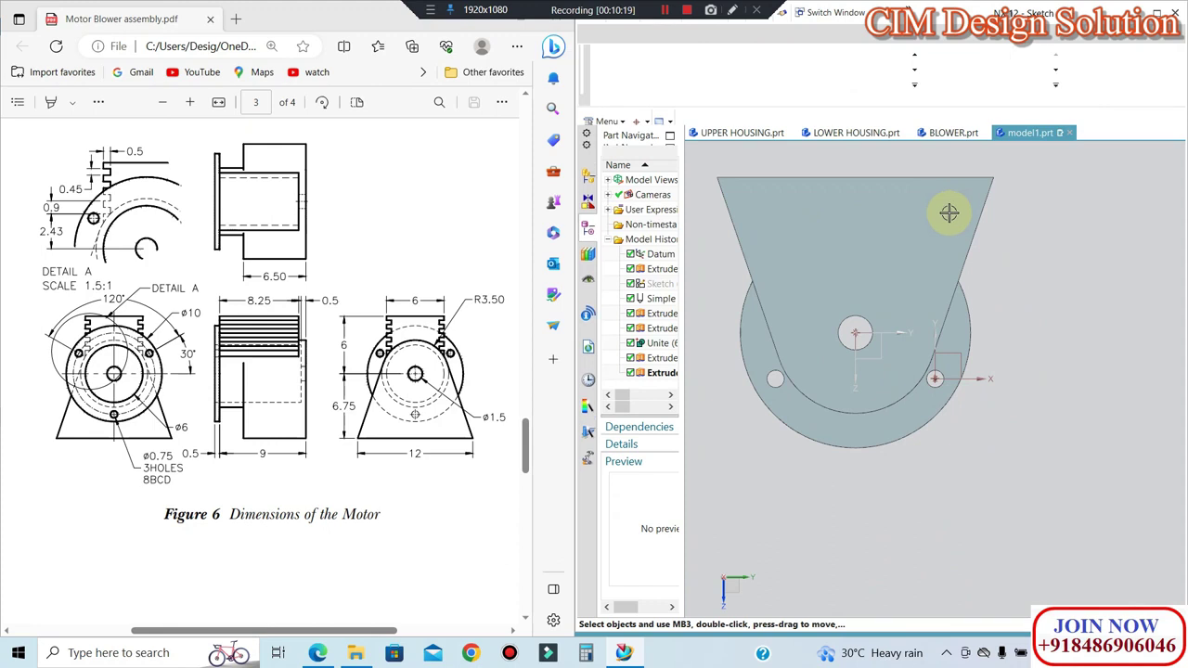
mouse_move(915, 398)
middle_mouse_down()
mouse_move(915, 344)
mouse_move(1037, 384)
mouse_move(1061, 281)
middle_mouse_up()
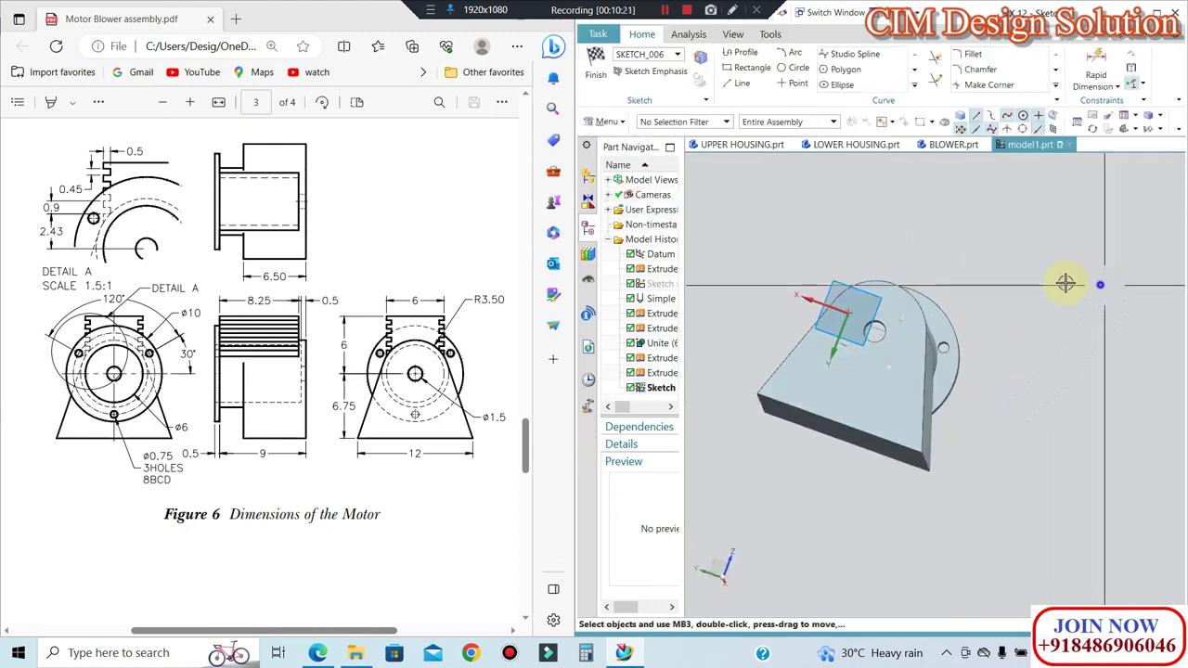
key("F8")
scroll(1034, 251, "up", 3)
scroll(975, 238, "down", 2)
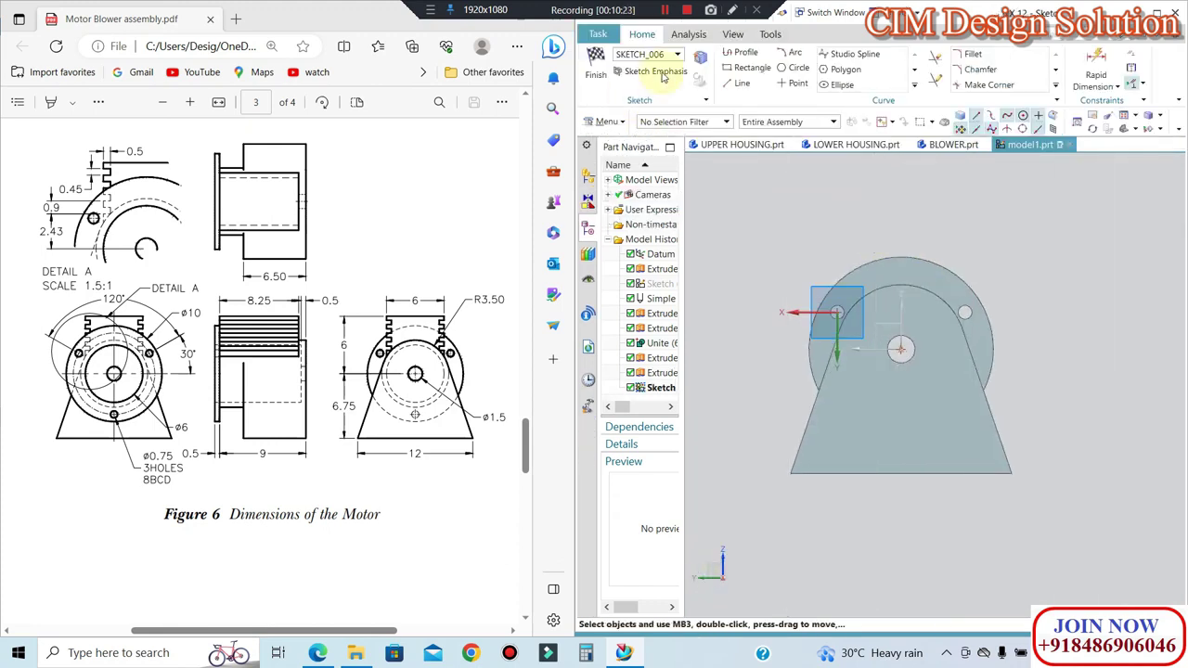
Step: Draw a horizontal line and constrain its midpoint over the shaft hole centre
left_click(740, 90)
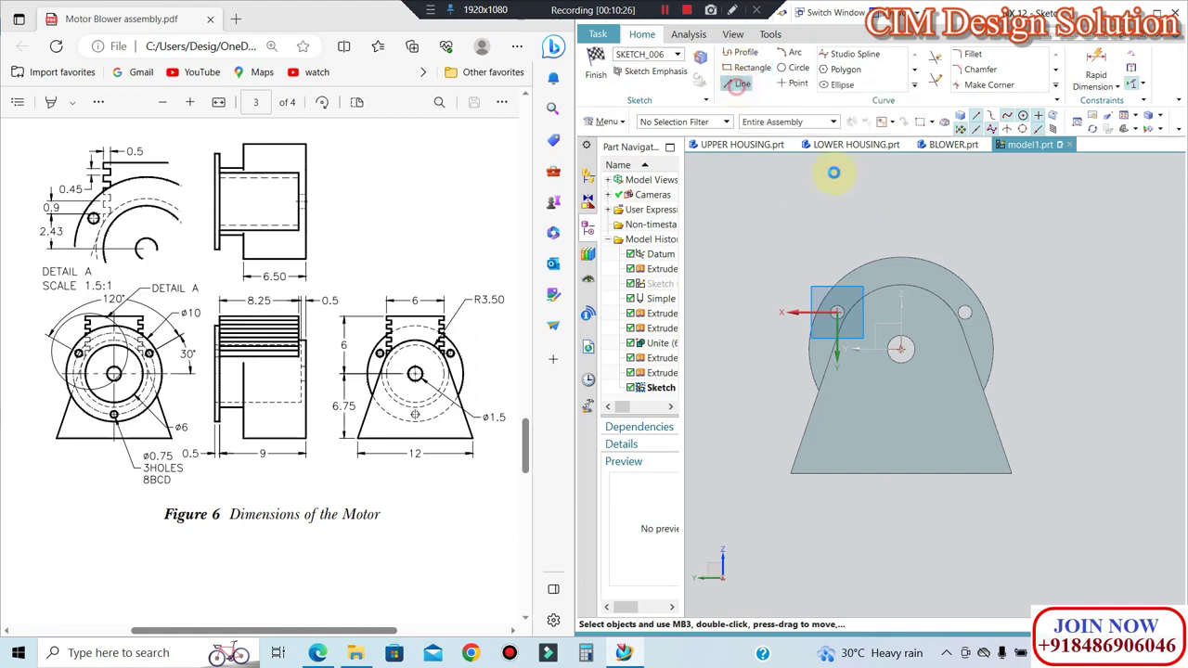
scroll(868, 237, "up", 2)
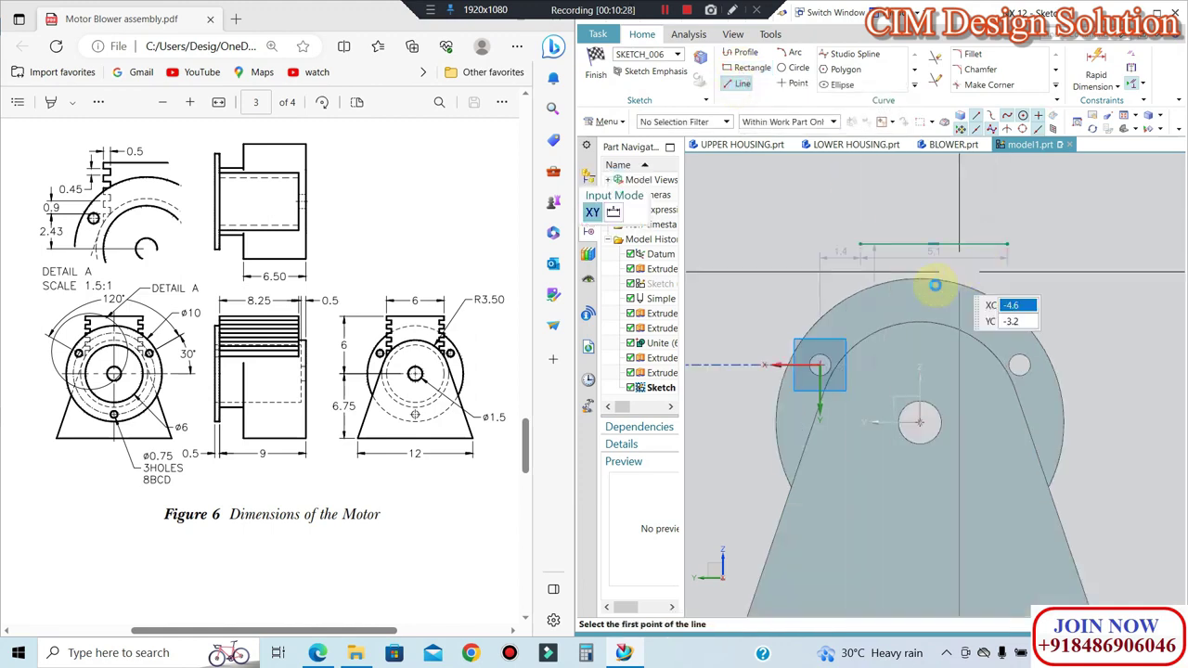
key("Escape")
key("c")
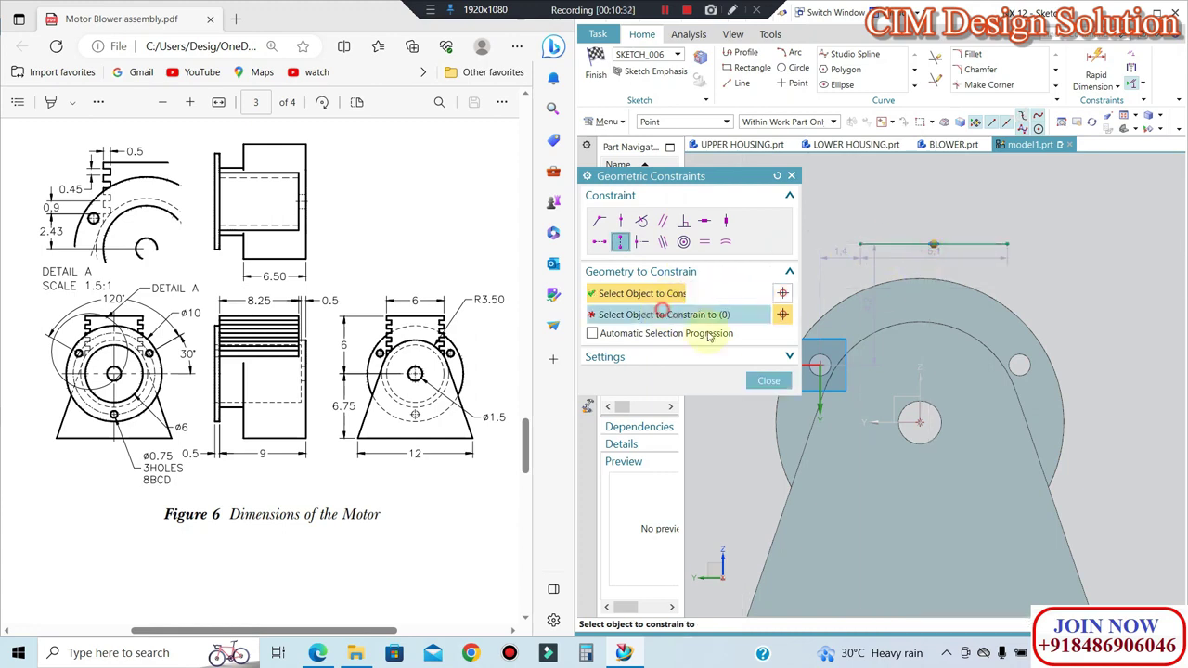
left_click(921, 422)
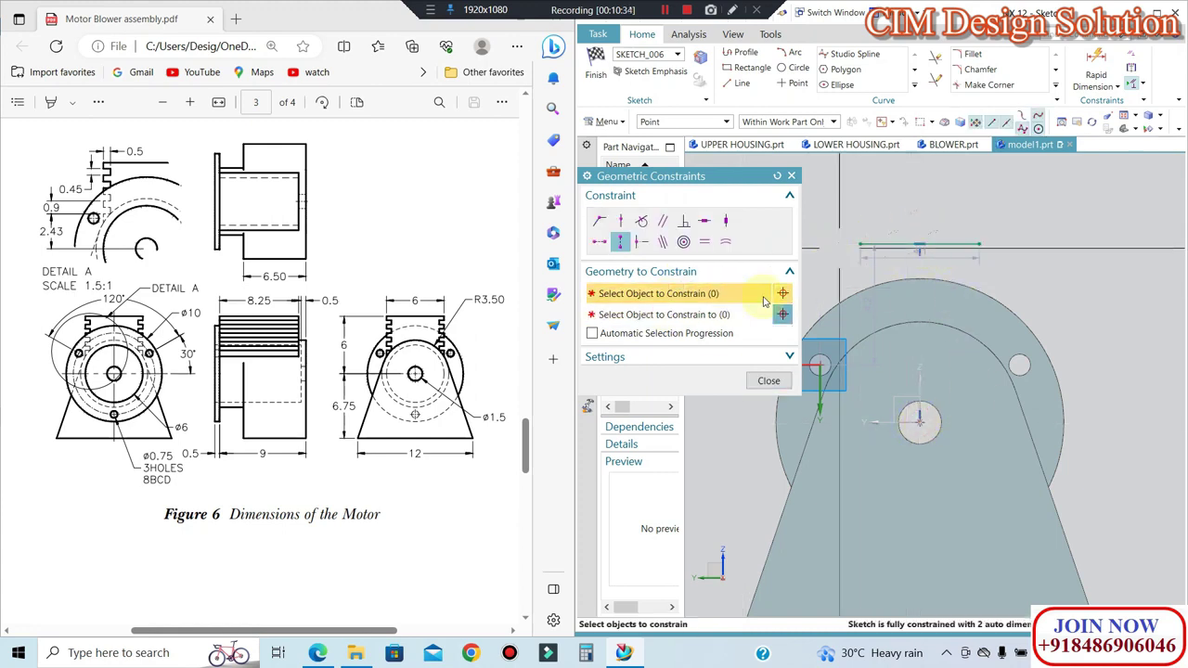
left_click(767, 381)
Step: Dimension the line to 6 mm long and 6 mm above the hole centre
left_click_drag(946, 227, 928, 200)
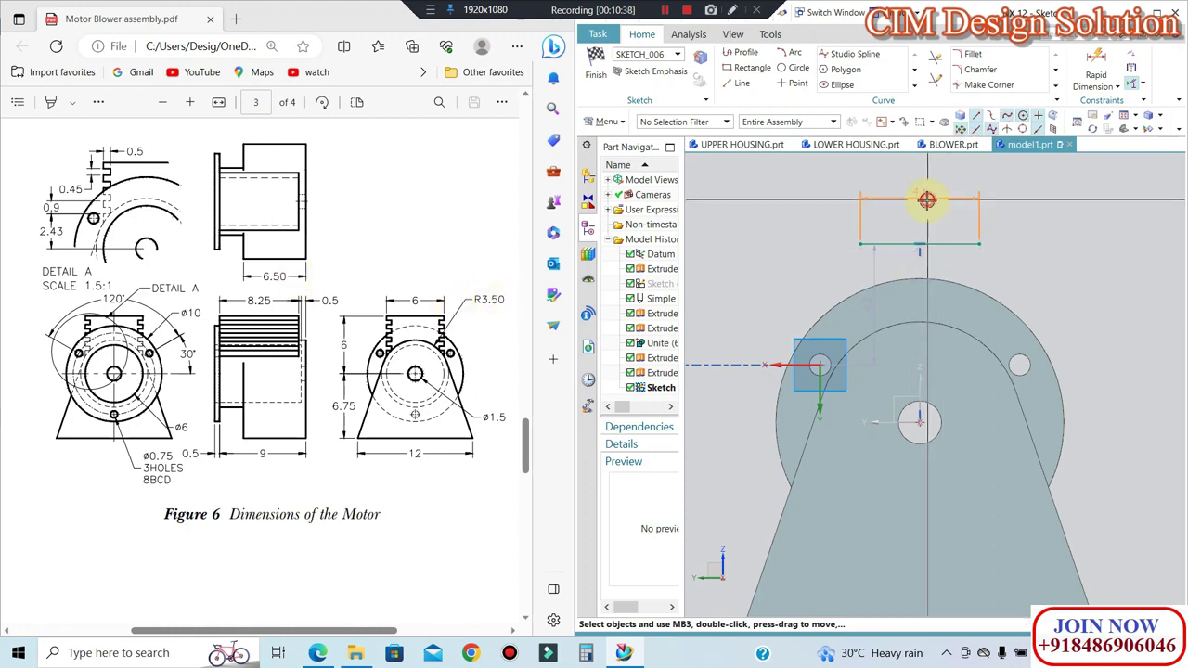
double_click(926, 200)
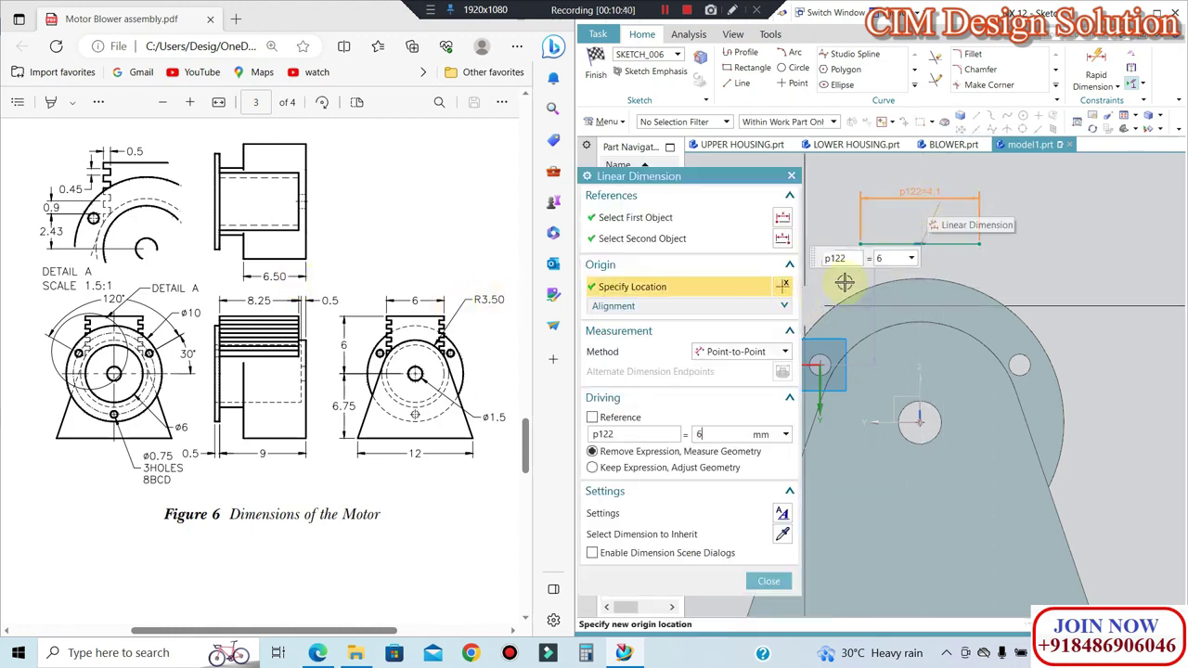
middle_click(881, 238)
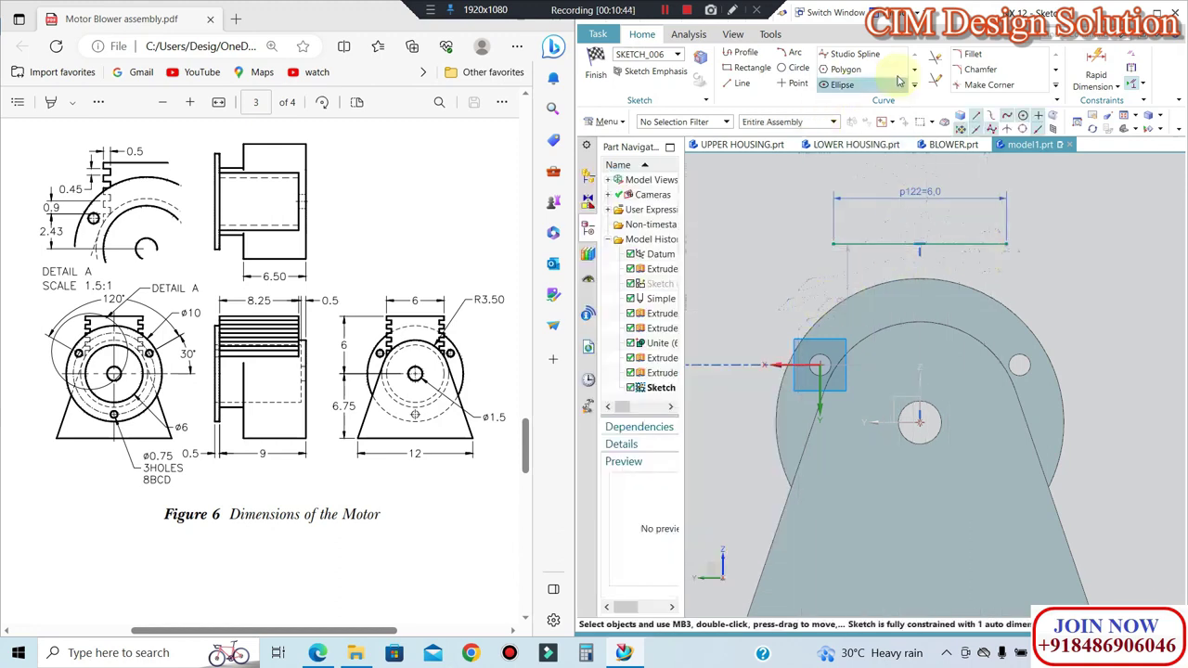
left_click(1095, 77)
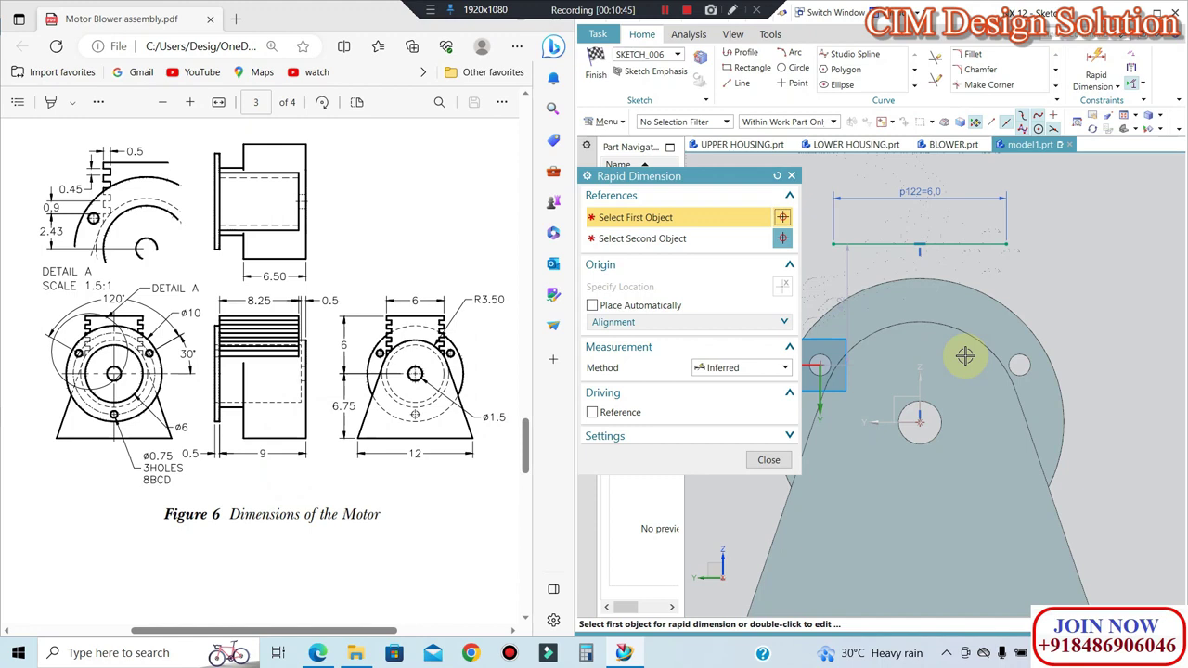
left_click(918, 423)
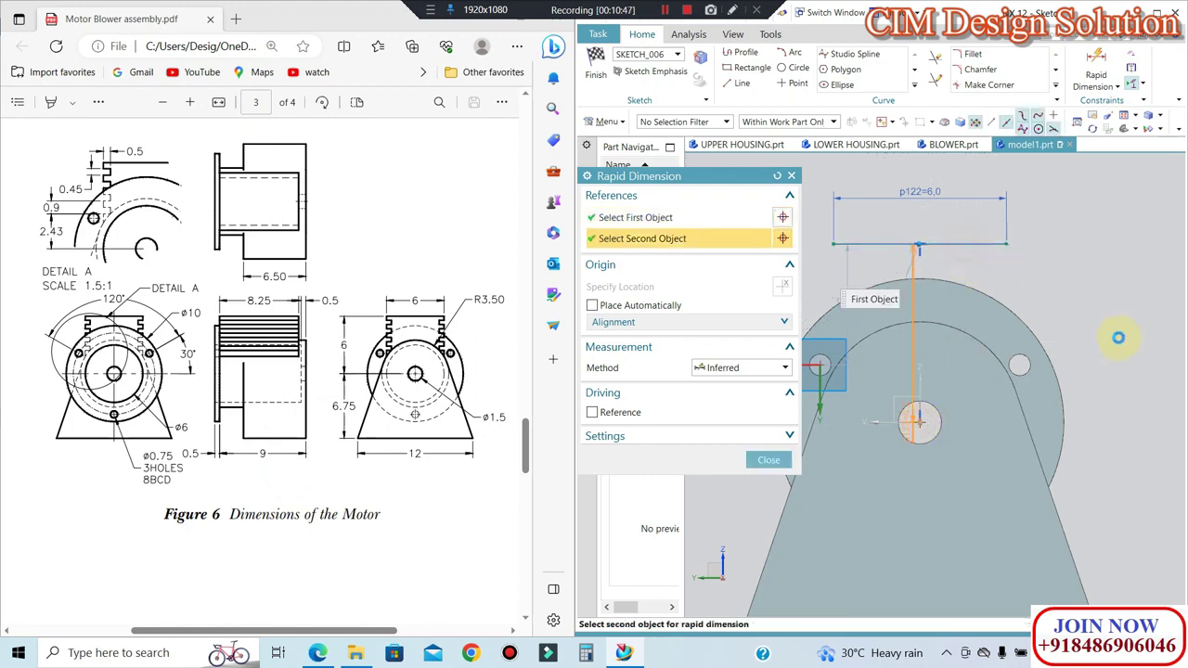
left_click(975, 244)
left_click(1081, 316)
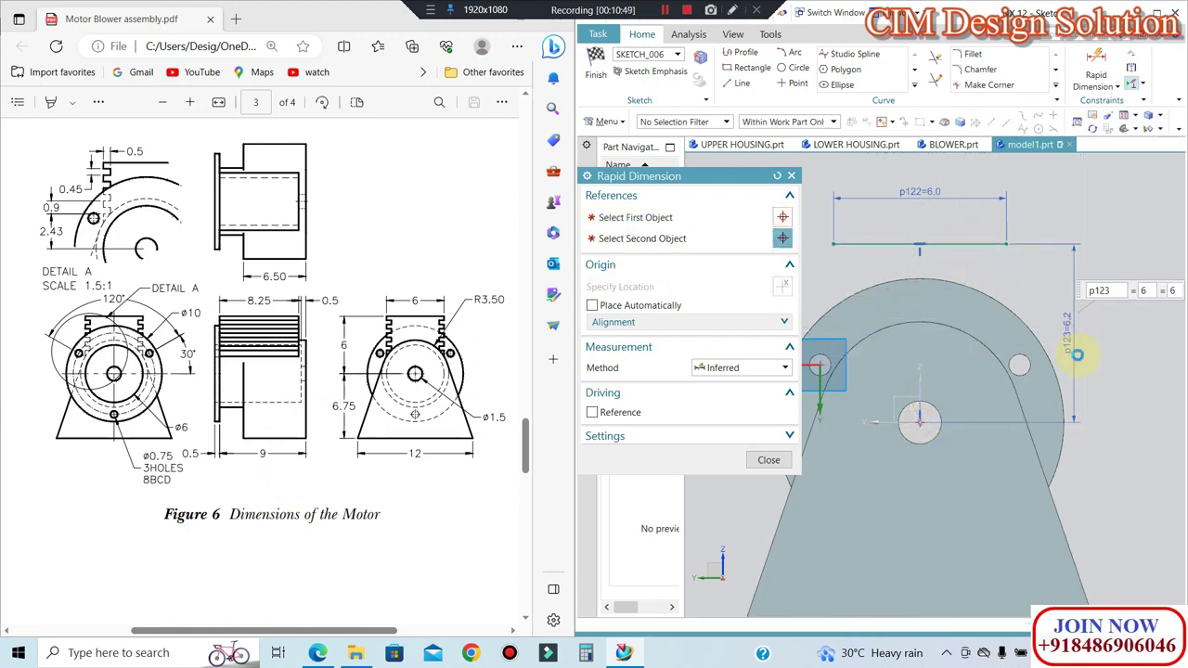
left_click(768, 459)
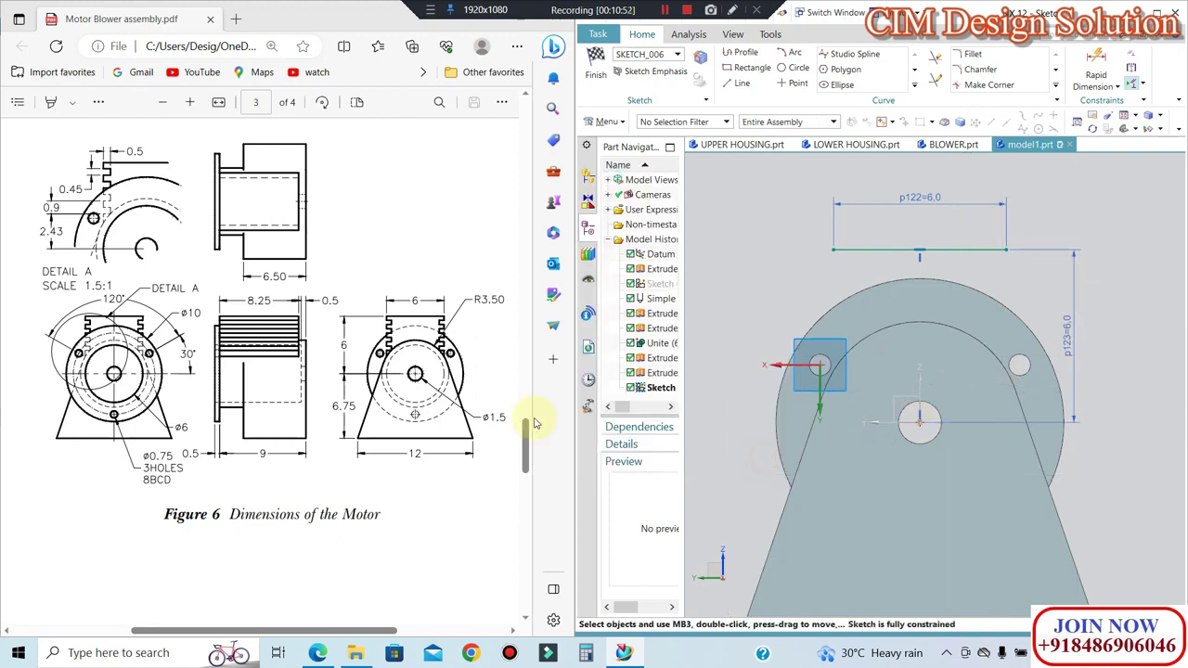
scroll(867, 277, "up", 2)
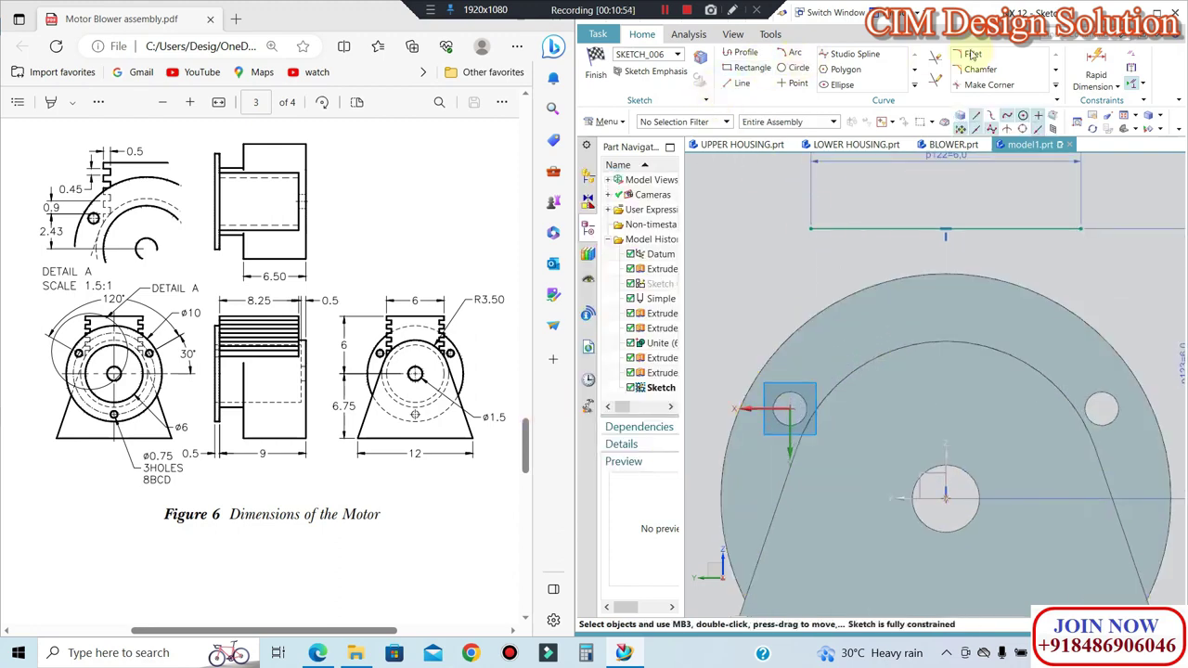
Step: Draw the stepped notch profile from the line's end with 0.5, 0.45 and 0.5 mm segments
left_click(759, 61)
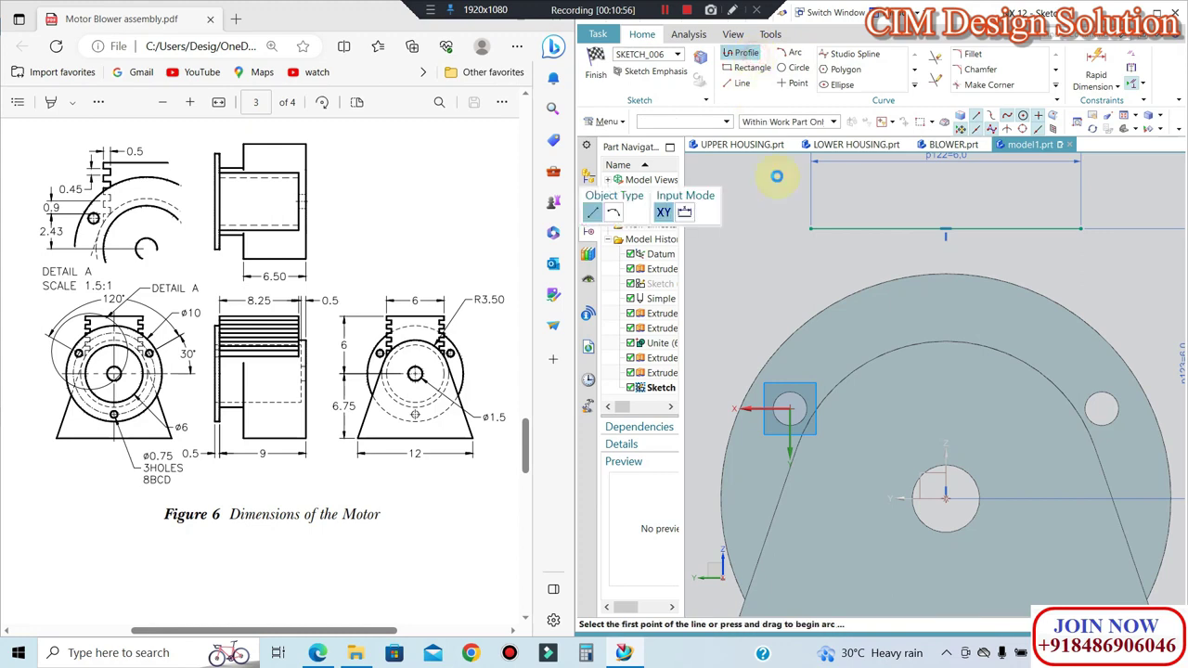
scroll(848, 241, "up", 2)
scroll(848, 248, "up", 2)
left_click(846, 247)
type("0.45")
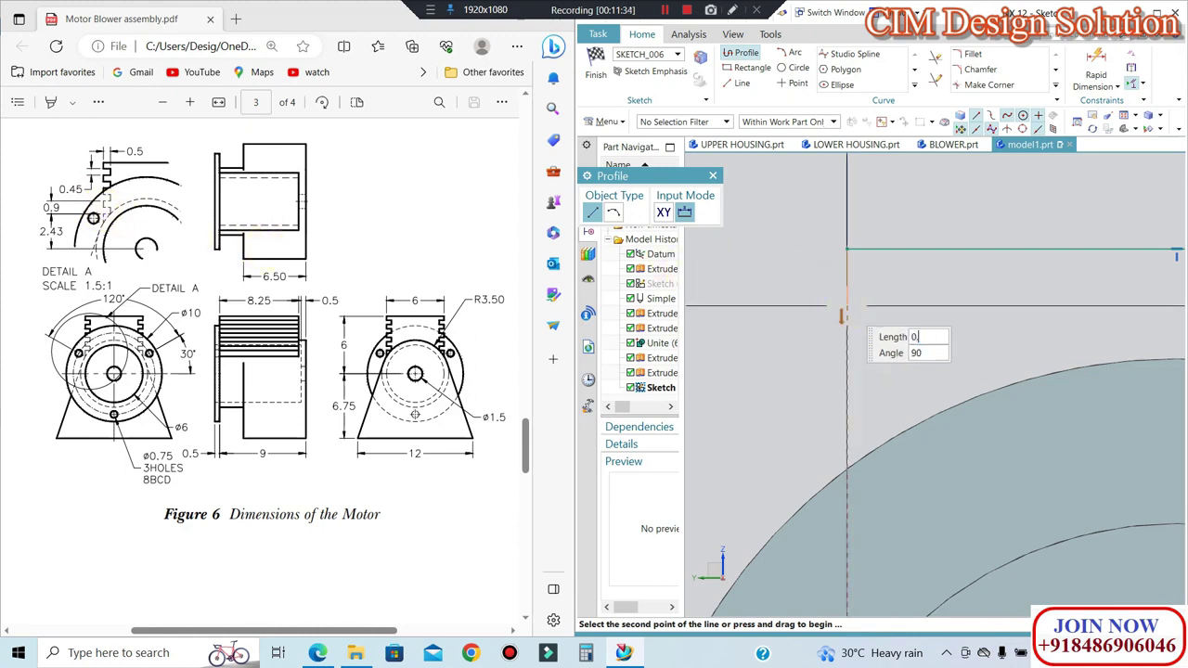
left_click(845, 306)
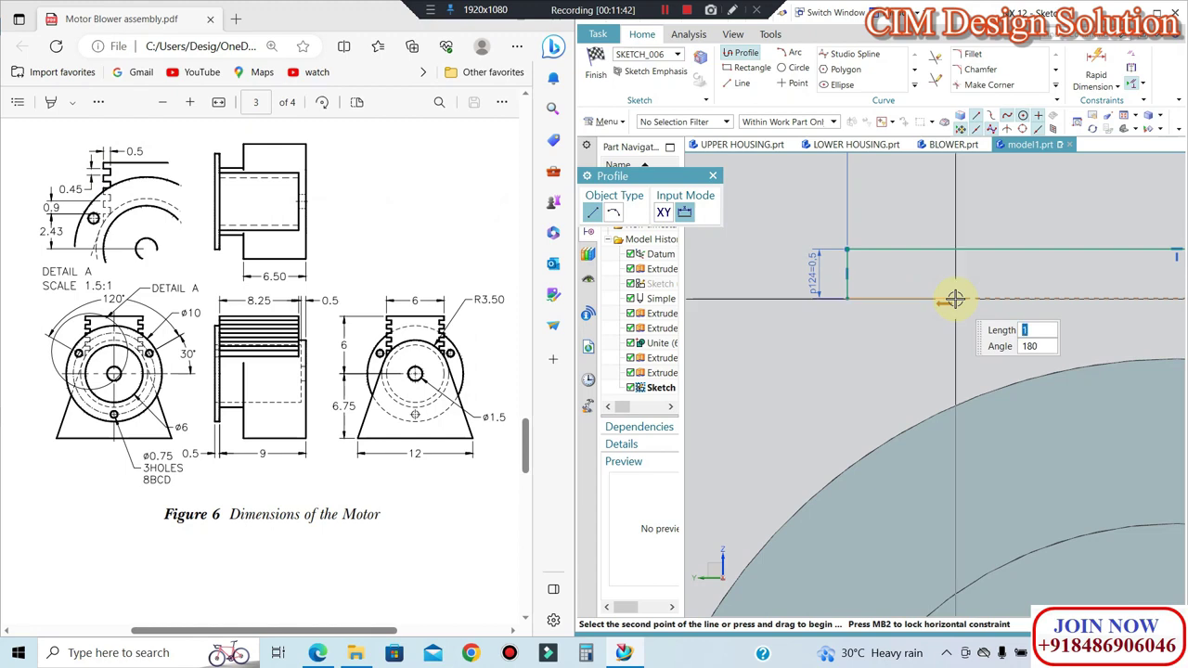
key("Return")
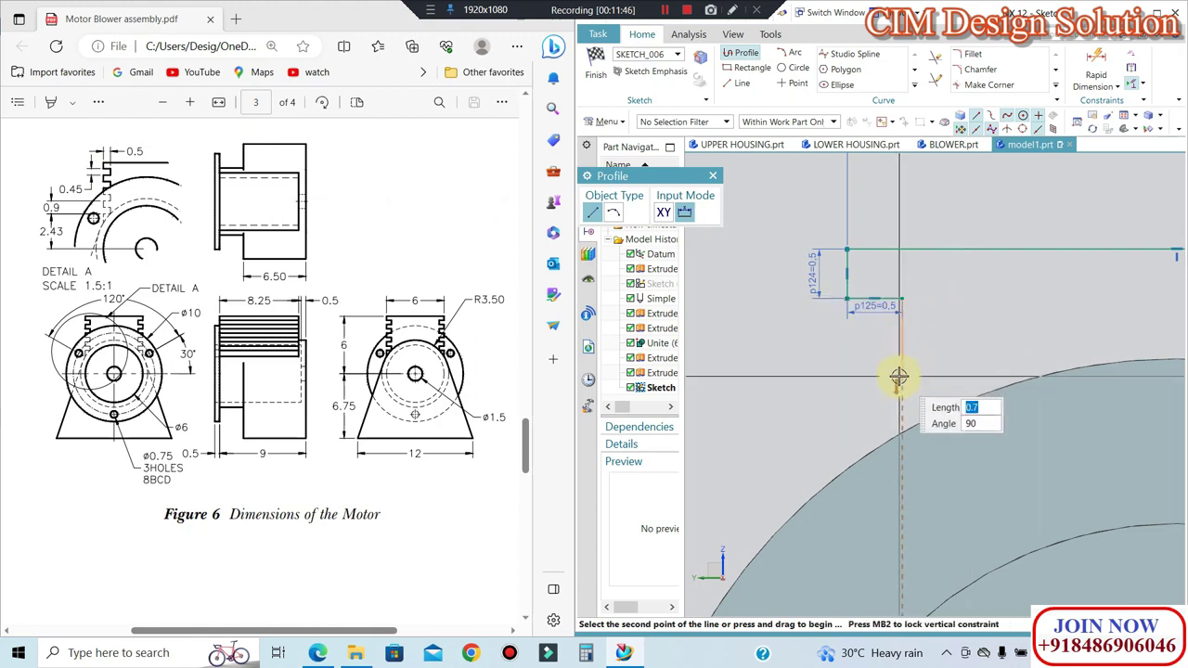
key("Tab")
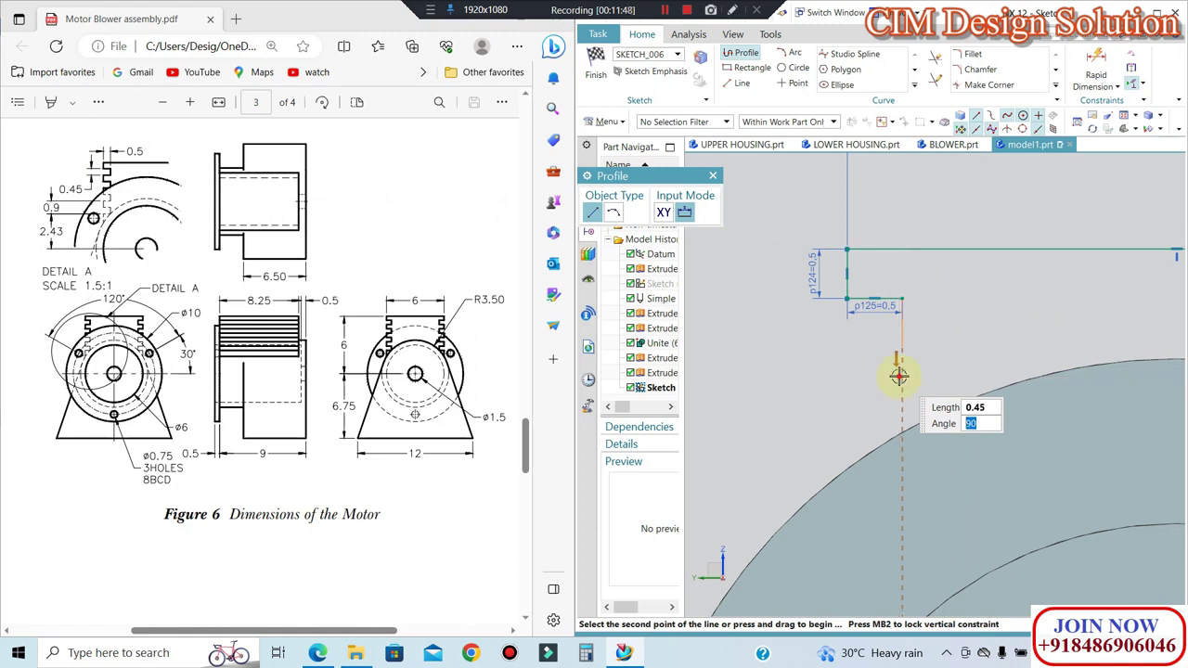
key("Return")
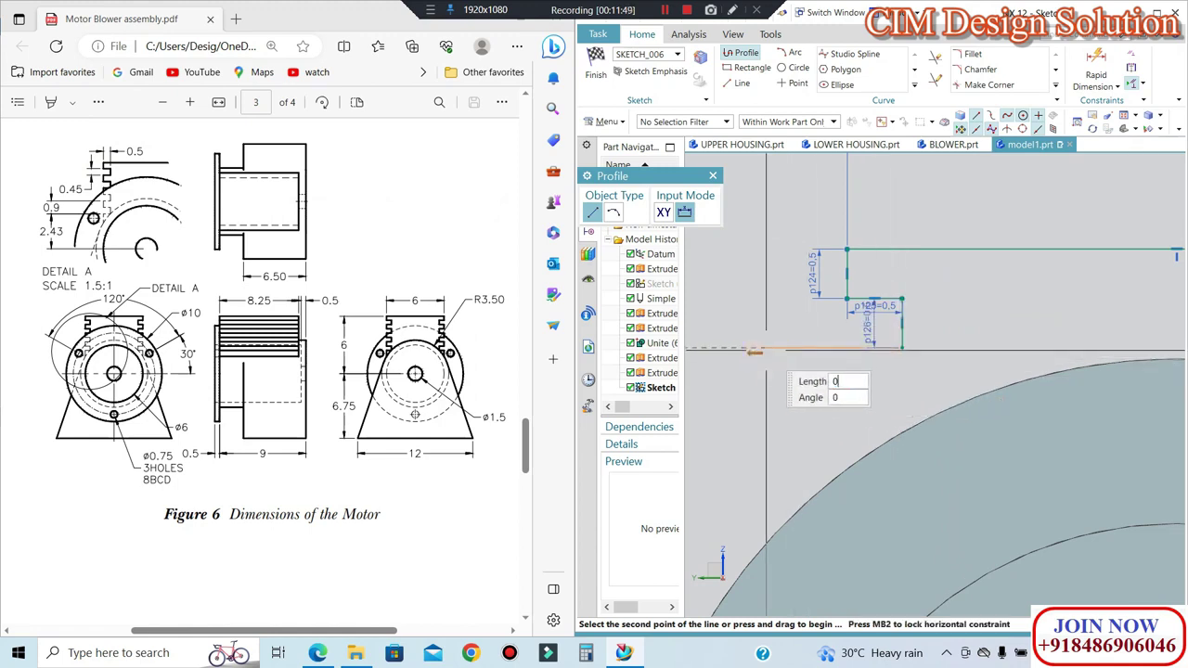
type(".5")
key("Return")
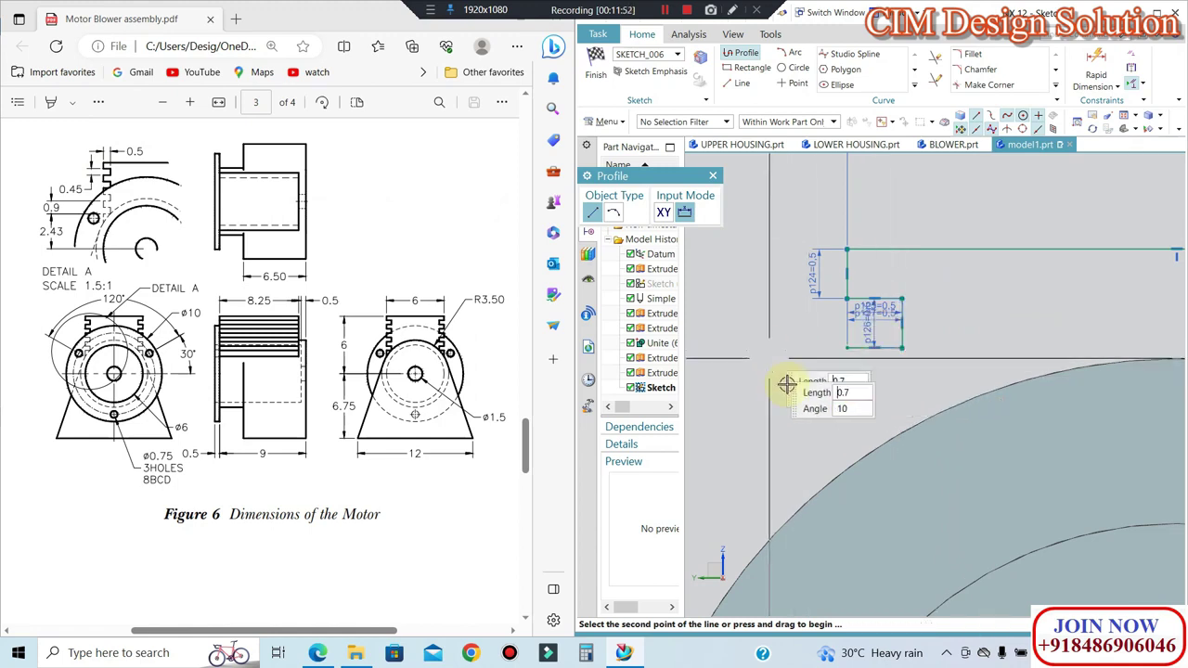
key("Escape")
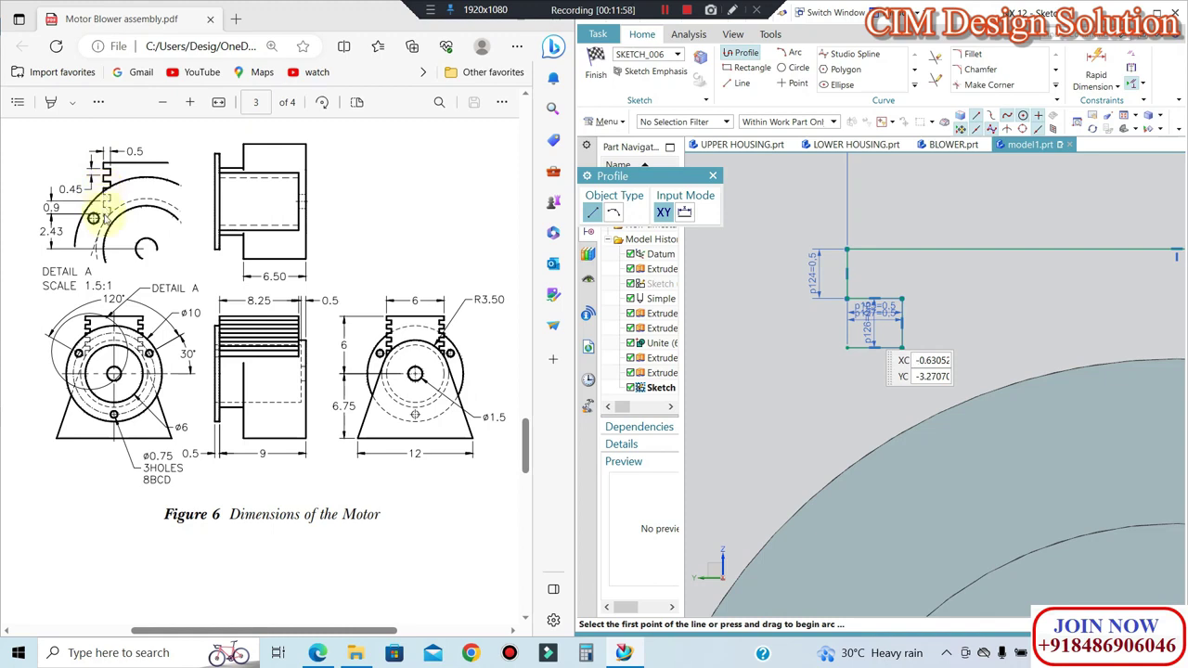
key("Escape")
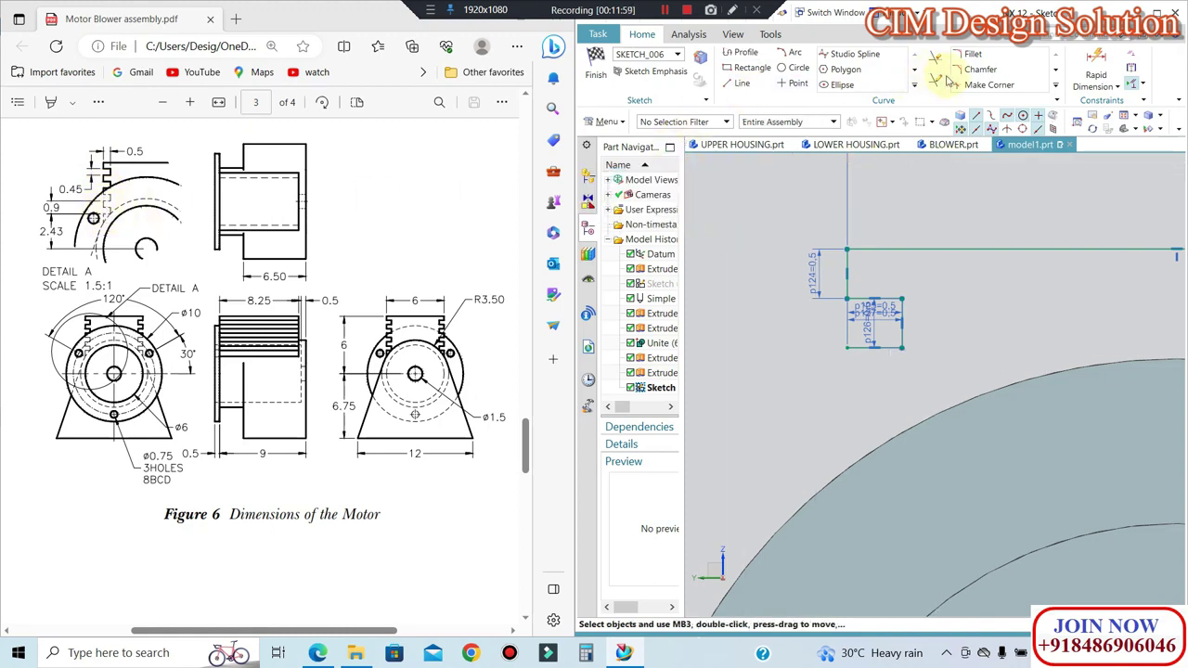
Step: Start Pattern Curve and select the fin notch lines individually
left_click(914, 86)
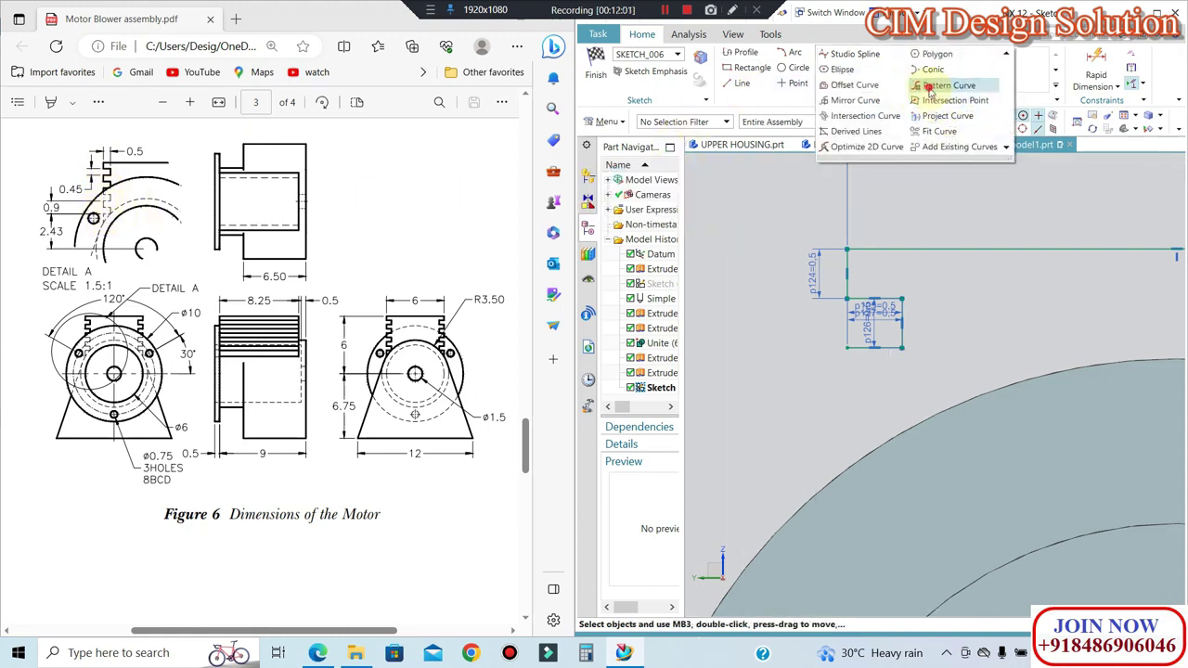
left_click(864, 257)
left_click(838, 131)
left_click(830, 147)
left_click(848, 279)
left_click(877, 306)
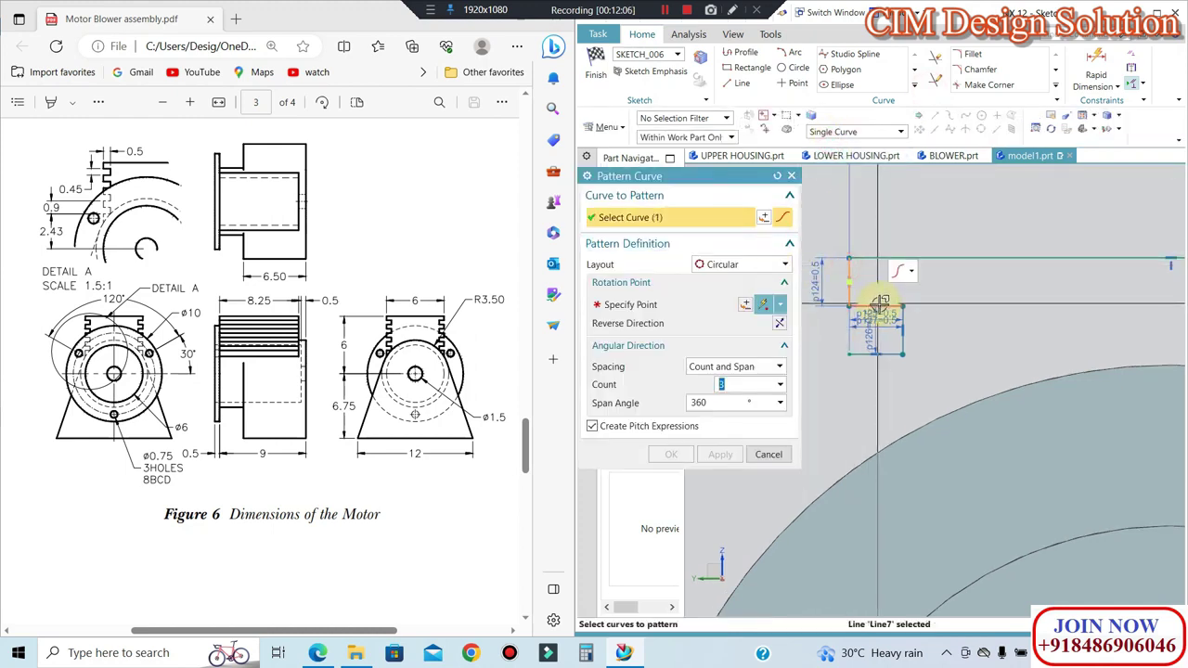
left_click(900, 331)
left_click(877, 354)
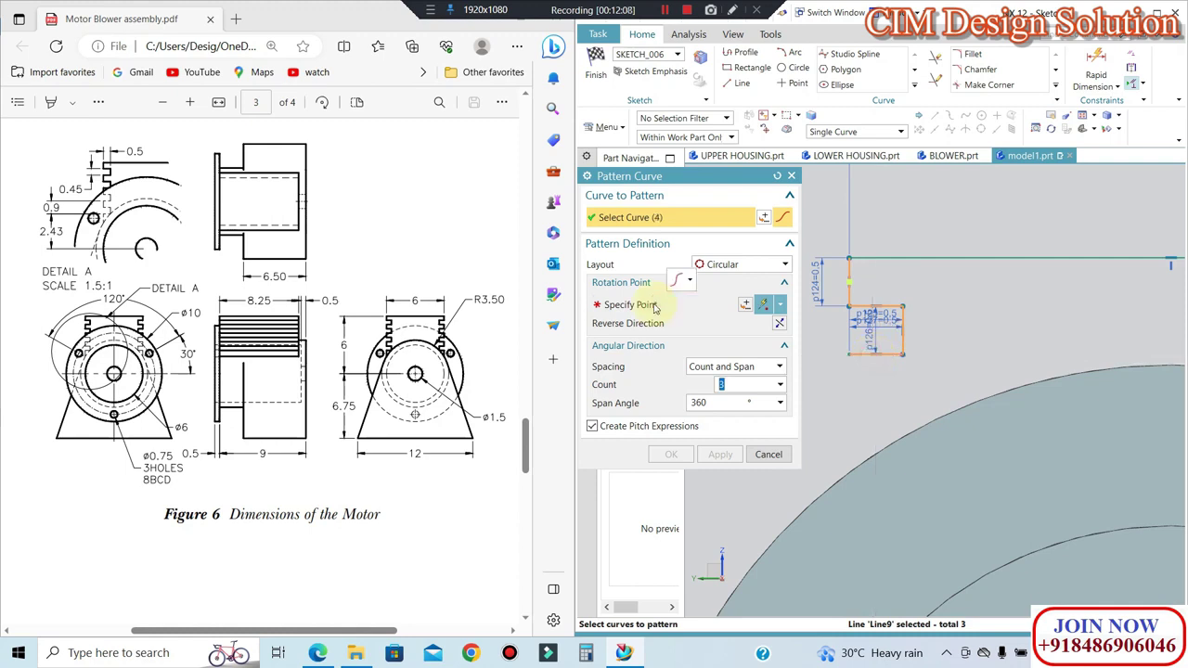
left_click(778, 312)
Step: Use a linear layout along the vertical line and set the pattern count
left_click(736, 264)
left_click(722, 280)
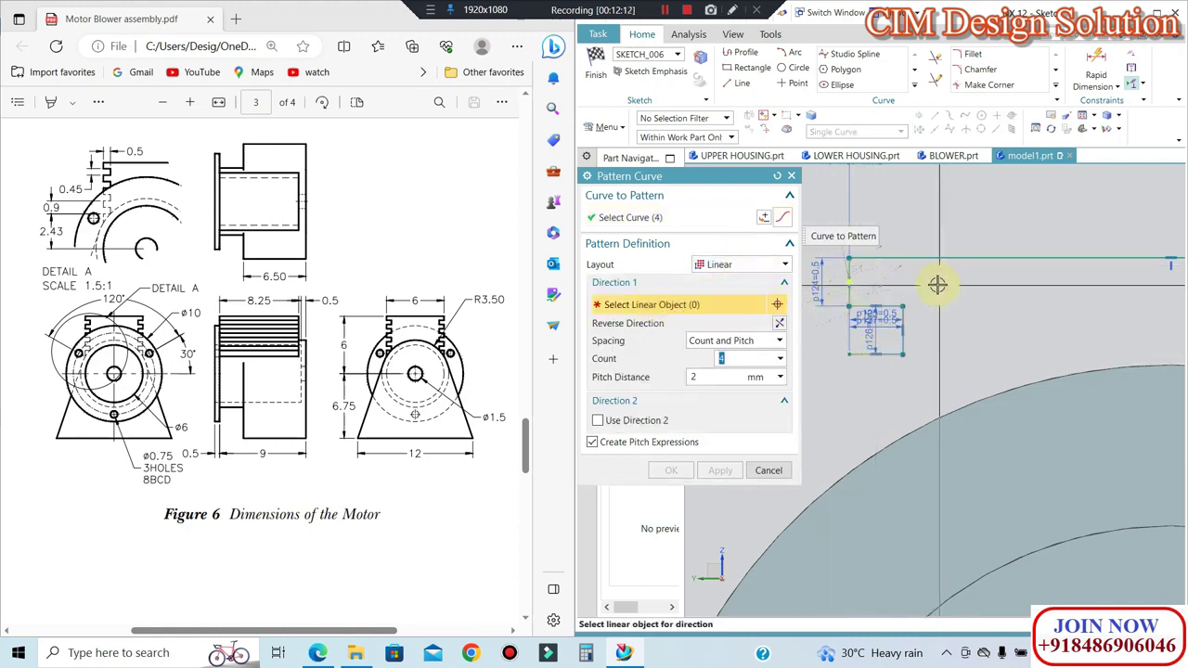
scroll(936, 284, "down", 3)
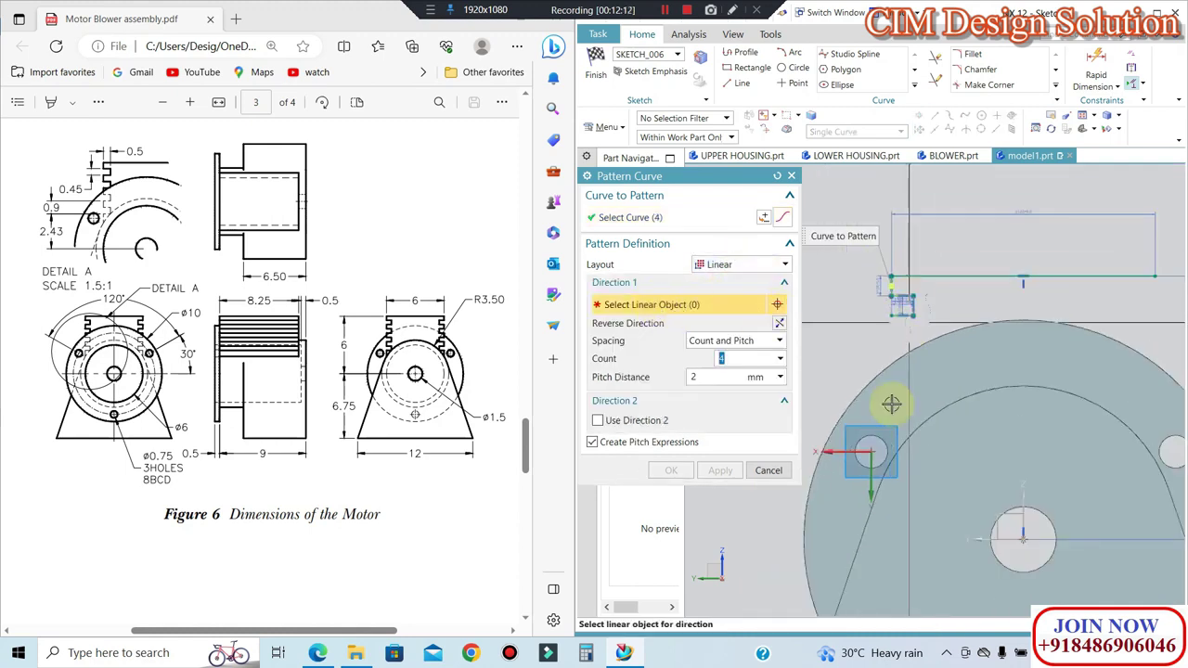
left_click(884, 469)
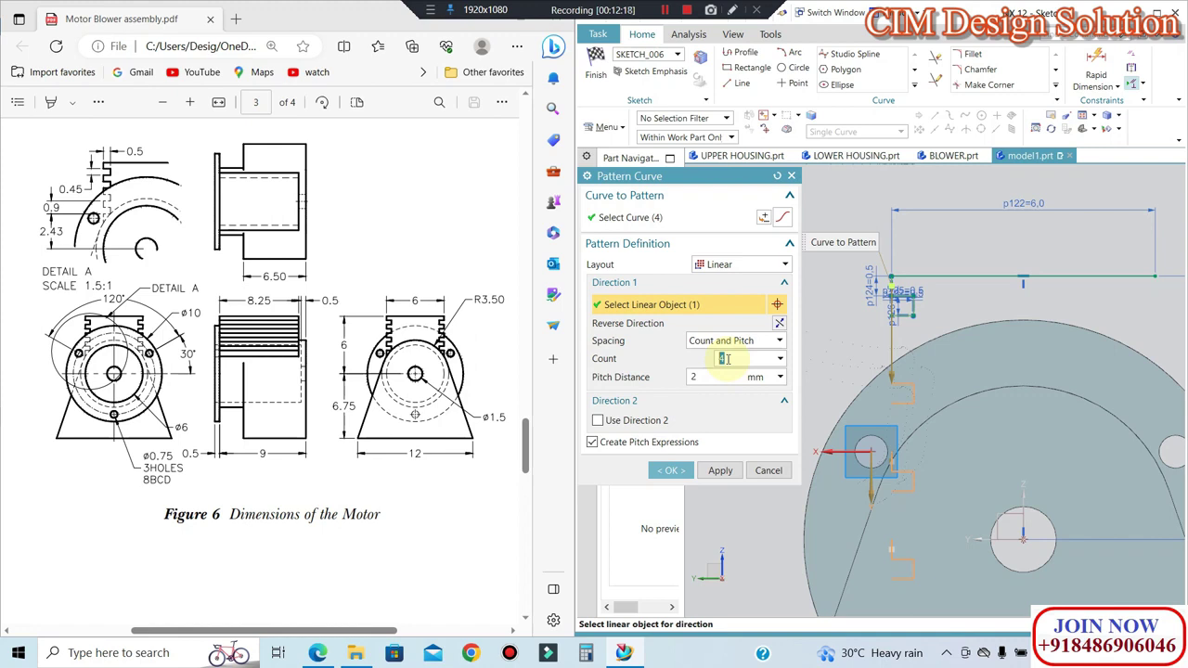
type("09")
key("Return")
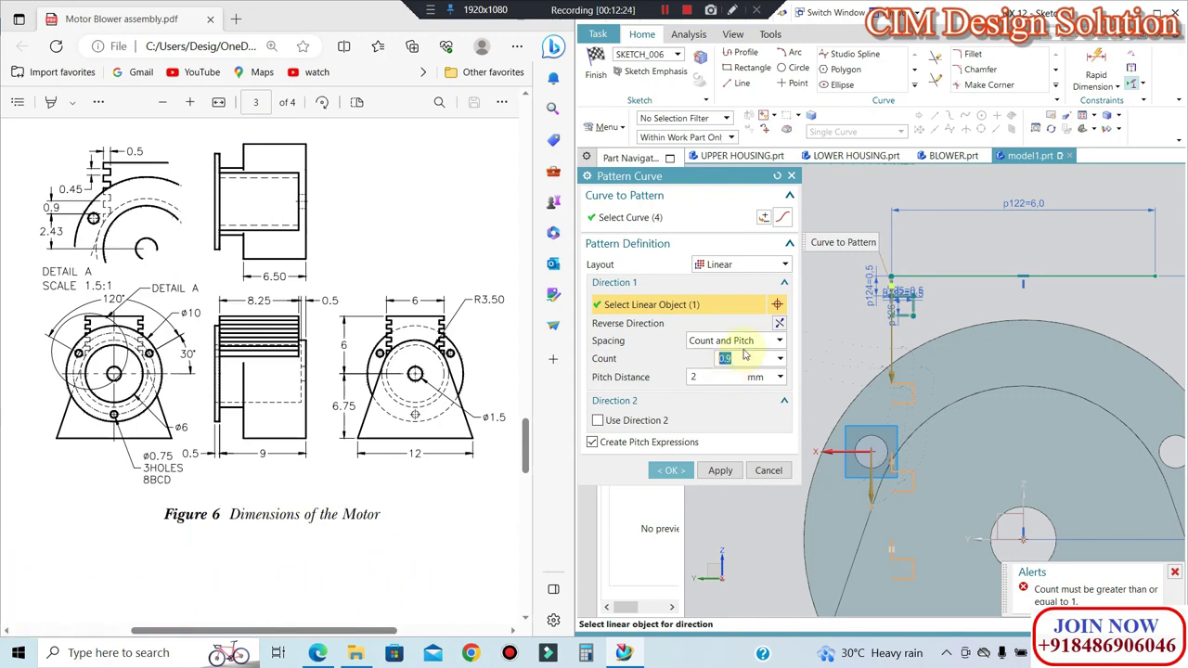
type("4")
key("Return")
Step: Set the pitch distance to 0.9 mm, adjust the count, and confirm the notch pattern
left_click(720, 381)
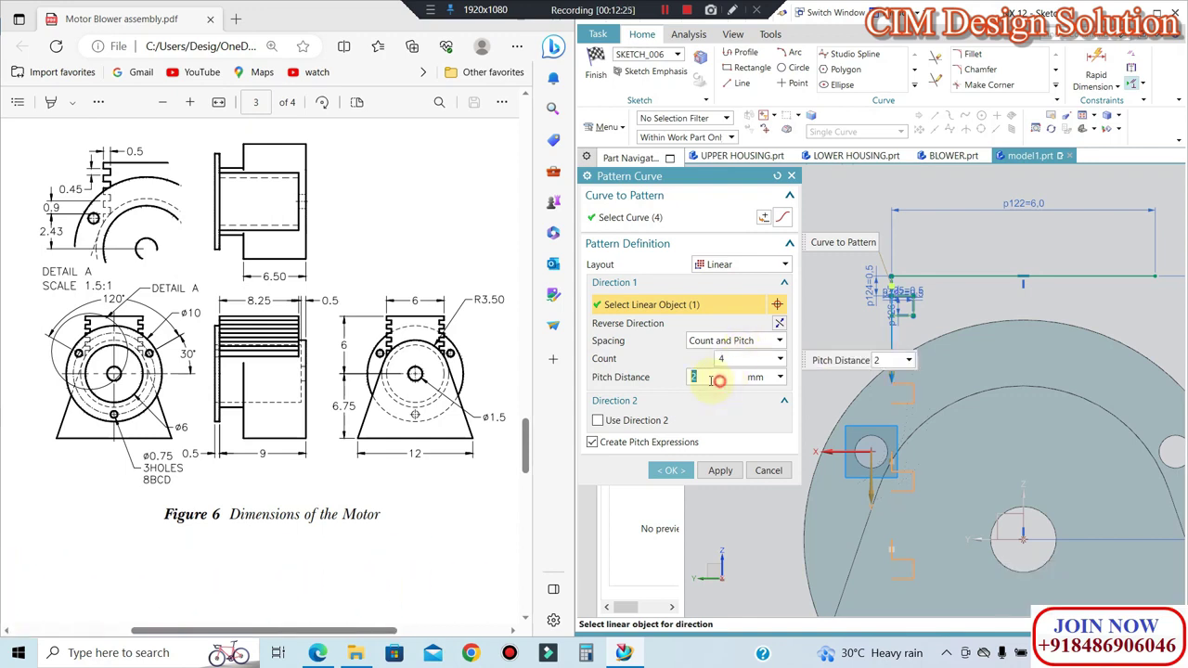
type("0.9")
key("Return")
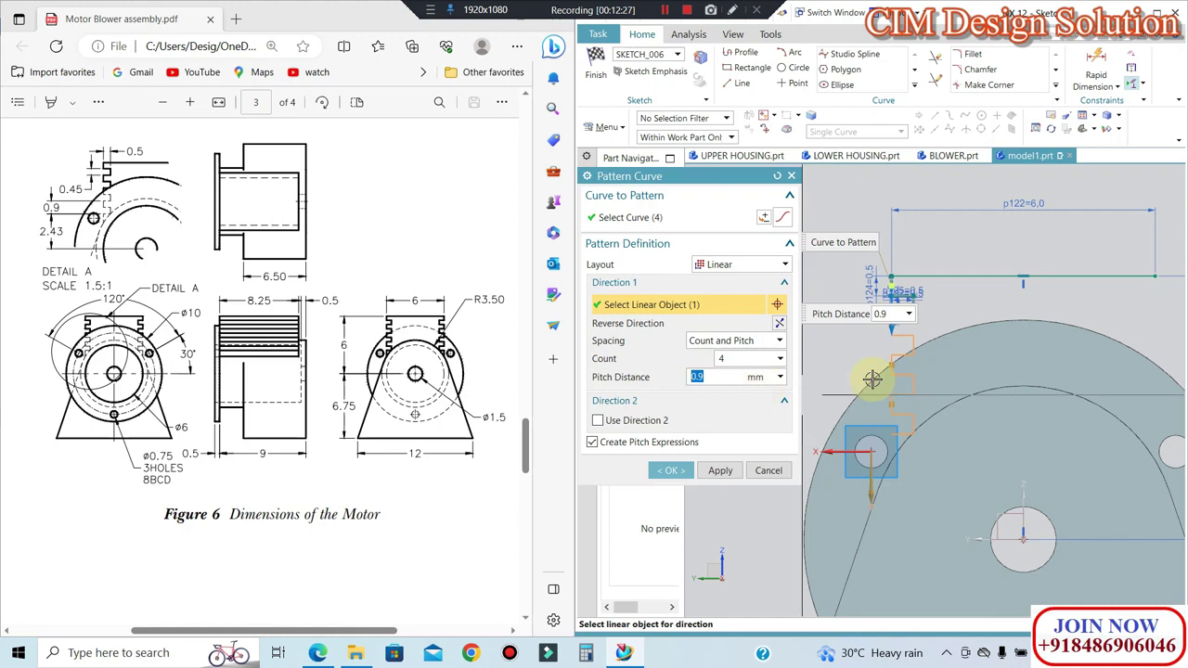
scroll(923, 269, "up", 3)
scroll(924, 268, "up", 2)
scroll(924, 268, "down", 2)
scroll(934, 257, "down", 2)
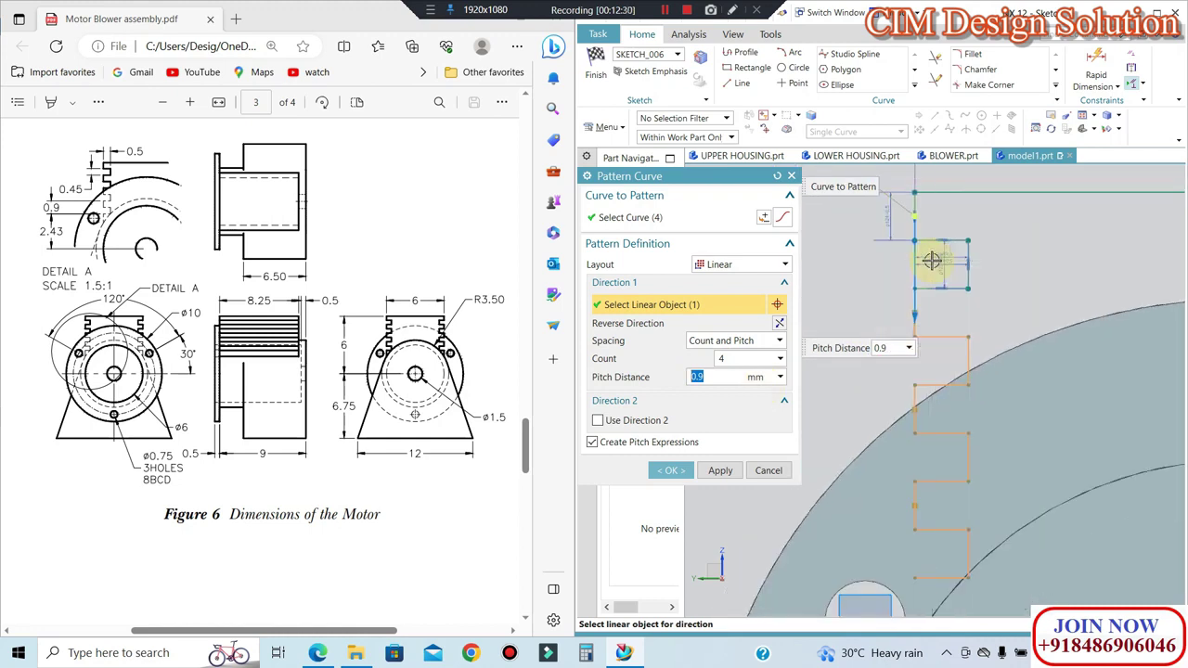
scroll(934, 257, "down", 1)
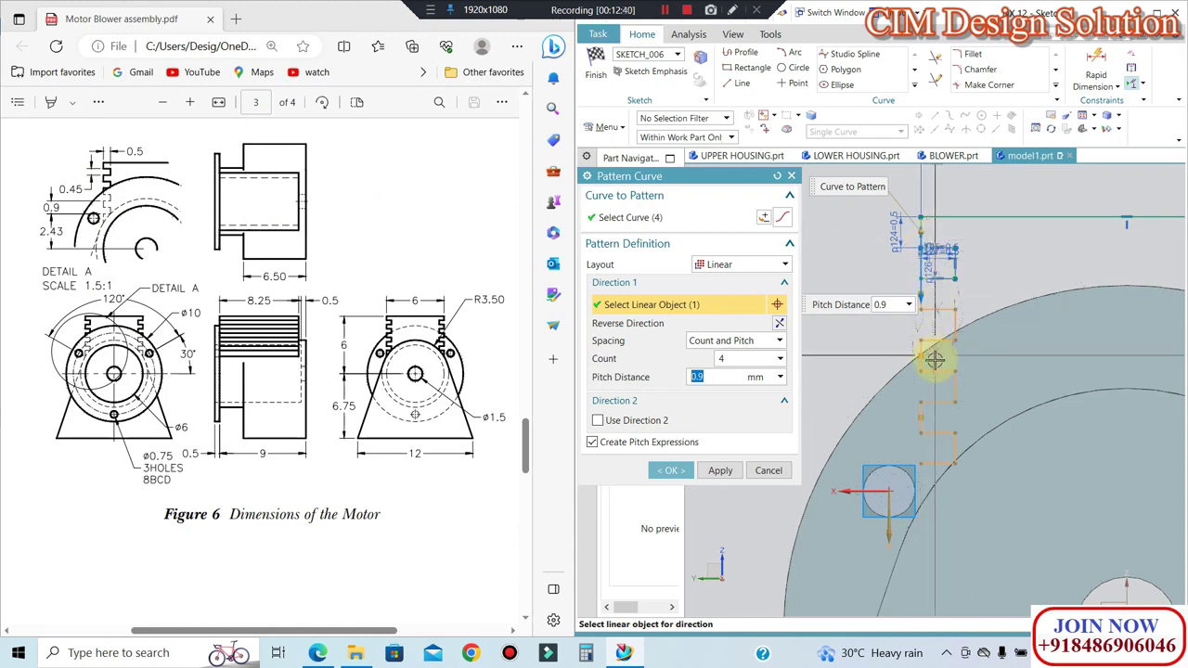
double_click(738, 360)
type("5")
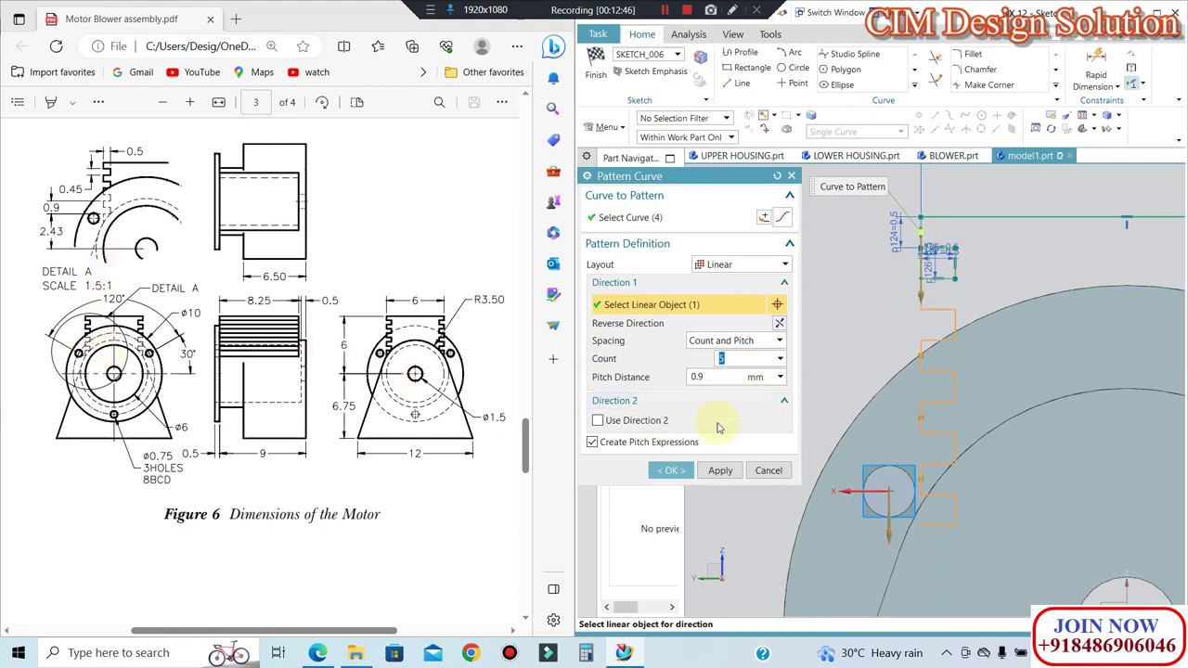
left_click(661, 474)
Step: Trim away the extra lower fin lines and the leftover segment at the housing edge
scroll(868, 296, "down", 1)
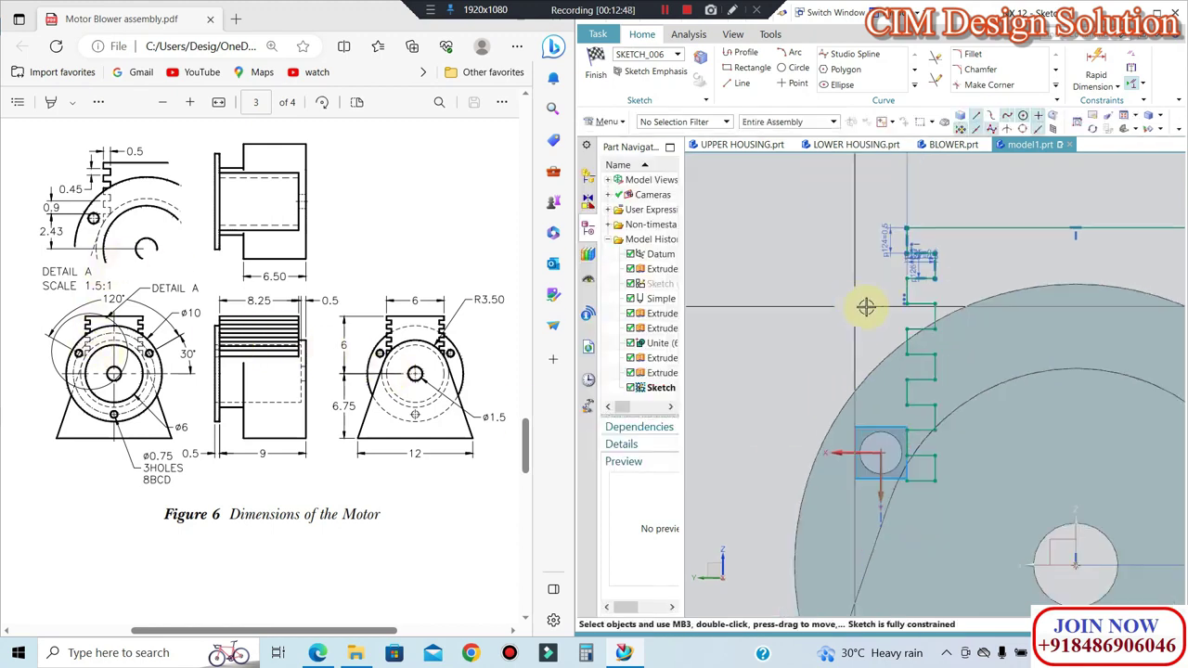
scroll(941, 405, "up", 3)
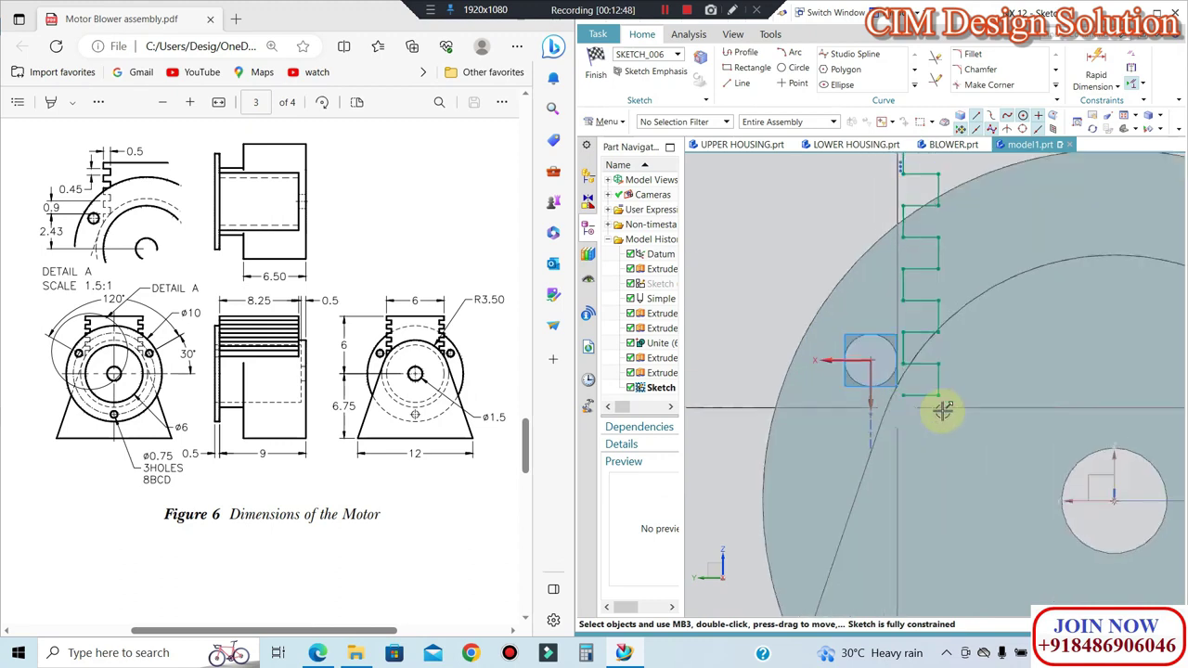
left_click(935, 59)
left_click(910, 390)
left_click(932, 358)
left_click(921, 342)
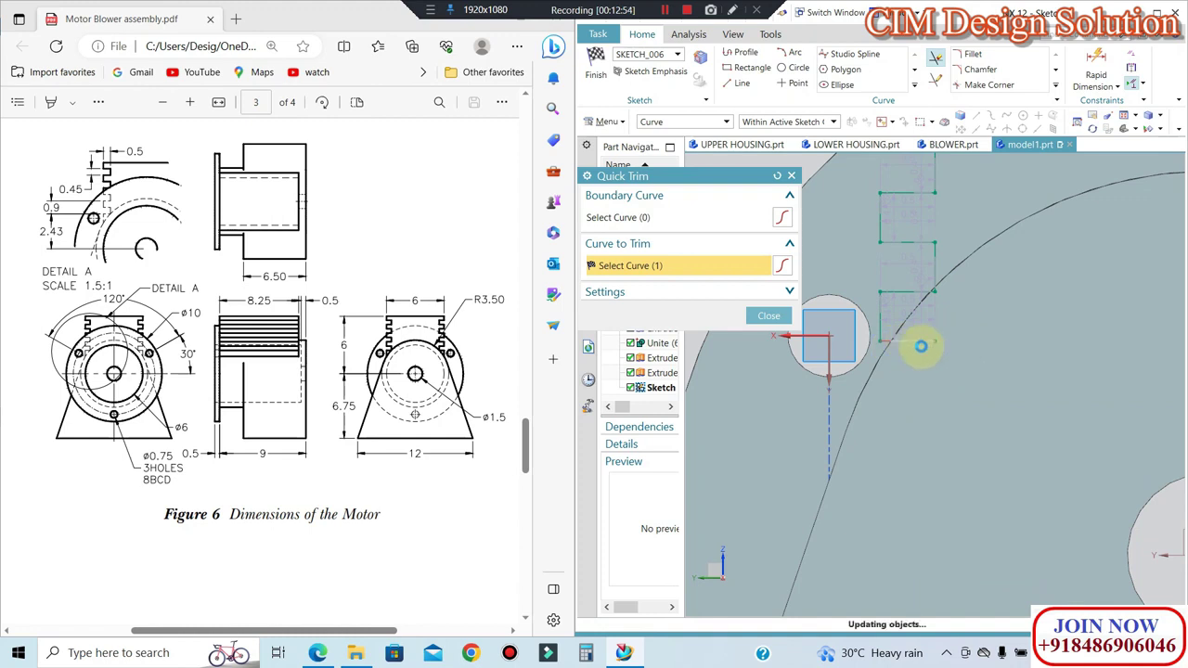
left_click(769, 315)
scroll(928, 326, "down", 2)
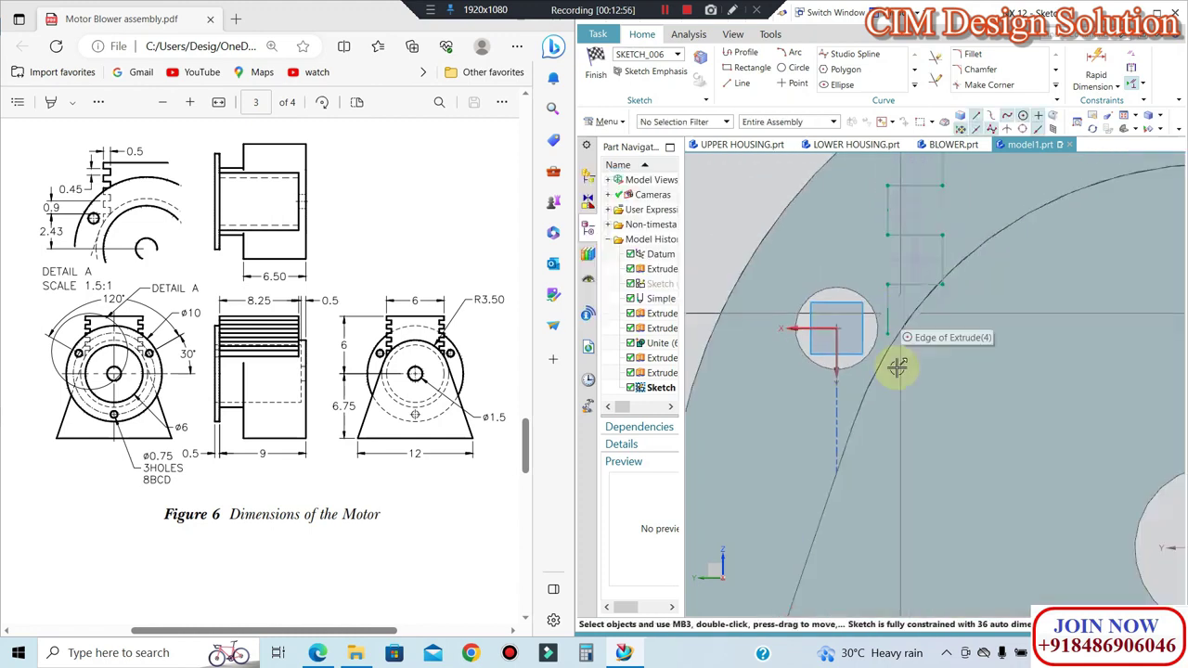
scroll(891, 352, "down", 2)
scroll(879, 331, "down", 1)
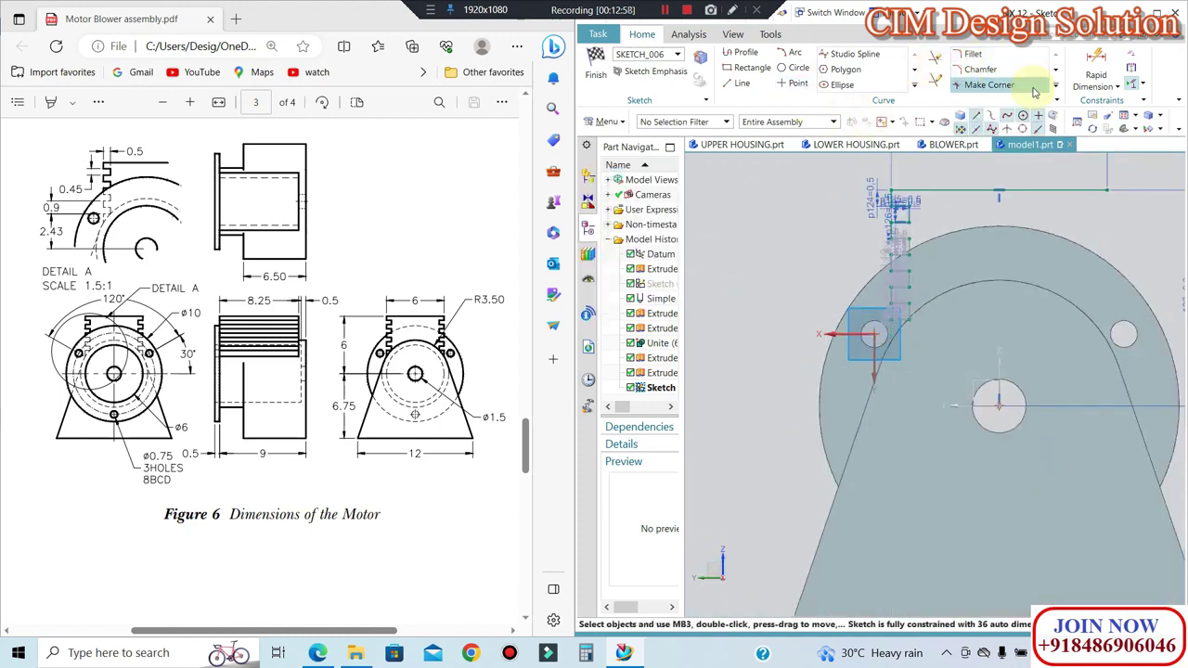
Step: Project the housing's circular edge into the sketch
left_click(913, 87)
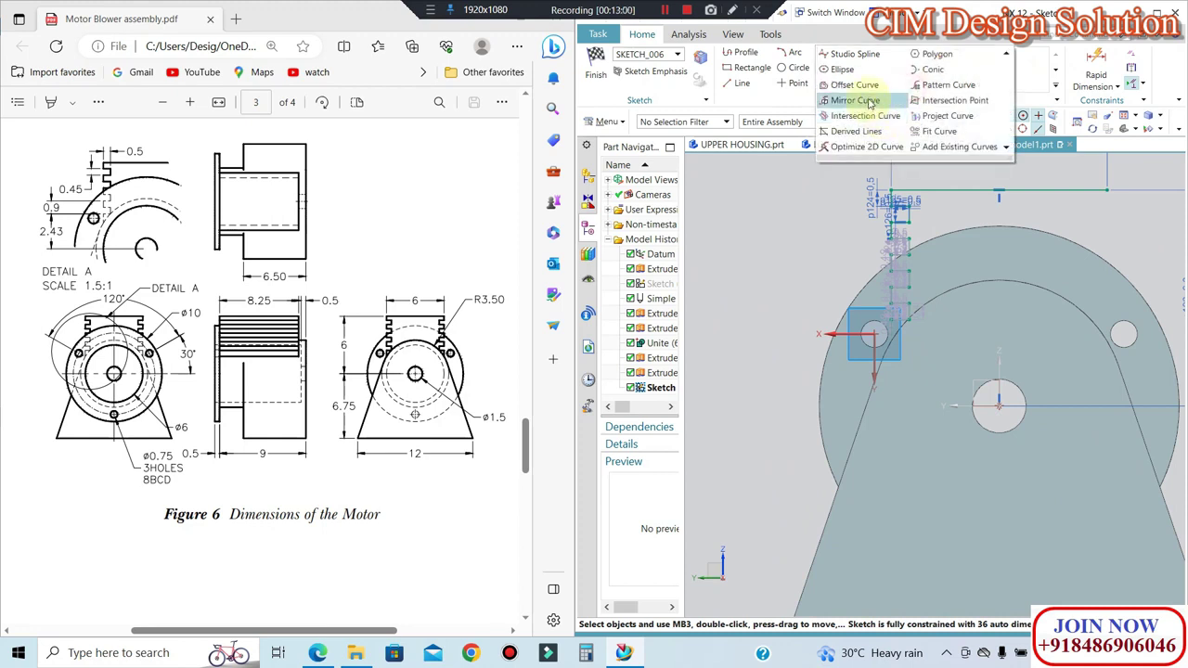
left_click(928, 118)
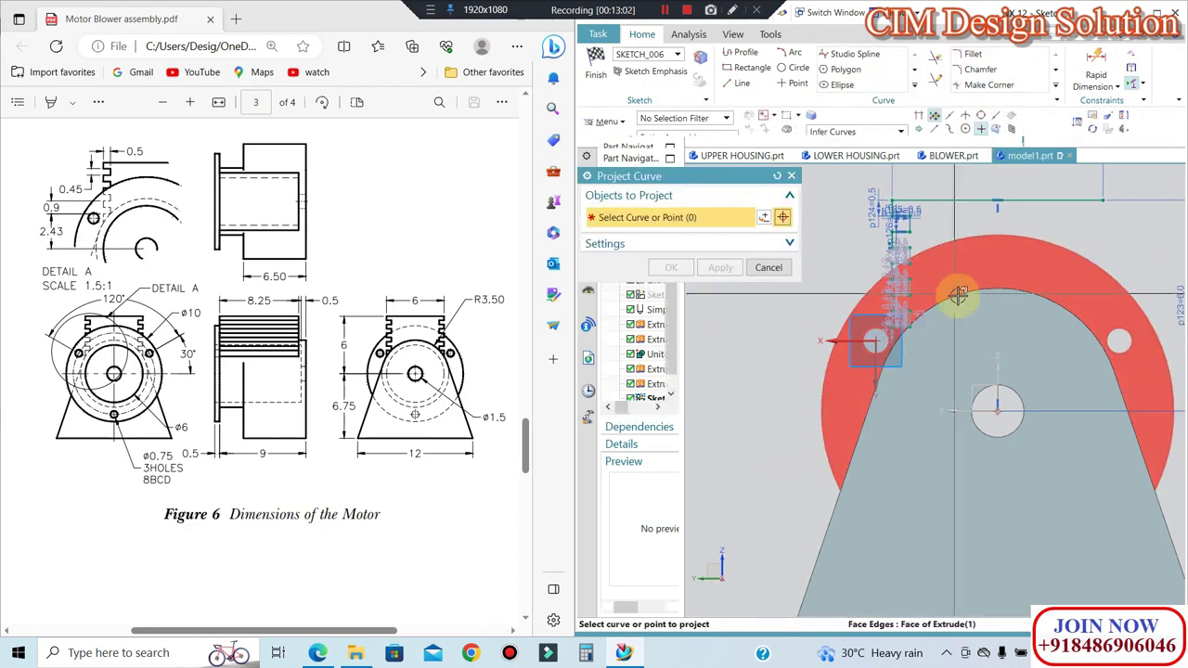
left_click(956, 295)
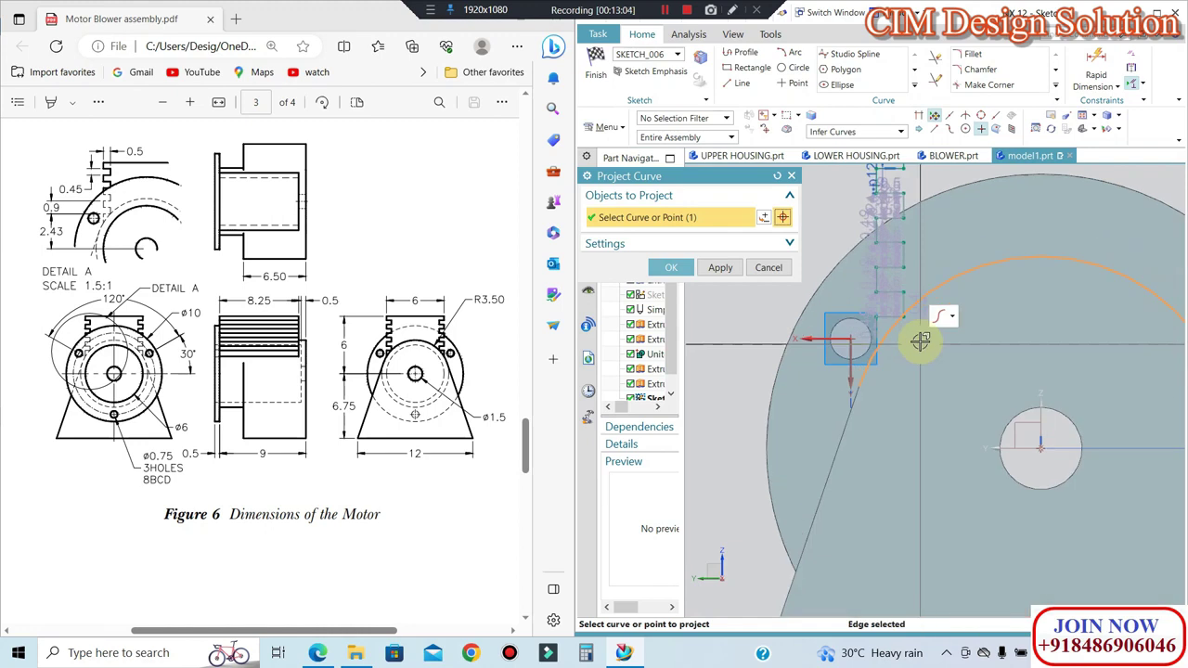
middle_click(922, 336)
scroll(928, 325, "up", 2)
scroll(932, 317, "up", 3)
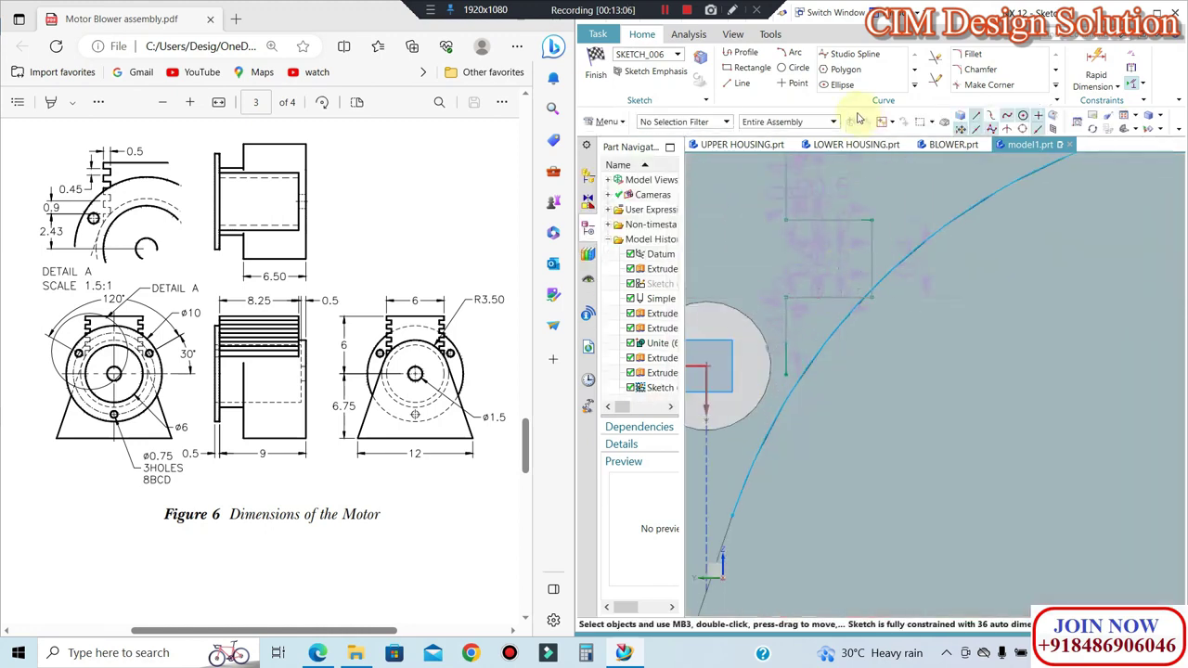
Step: Trim the fin line beyond the projected arc and extend the vertical edge line down to it
left_click(936, 58)
scroll(851, 308, "up", 2)
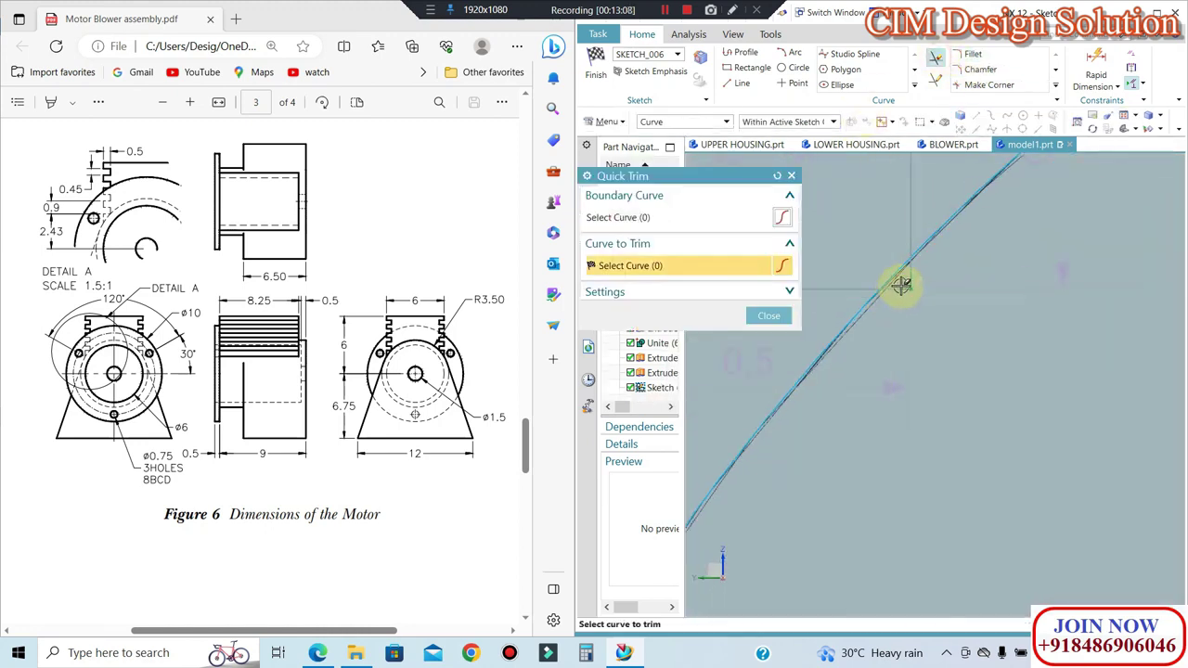
left_click(911, 279)
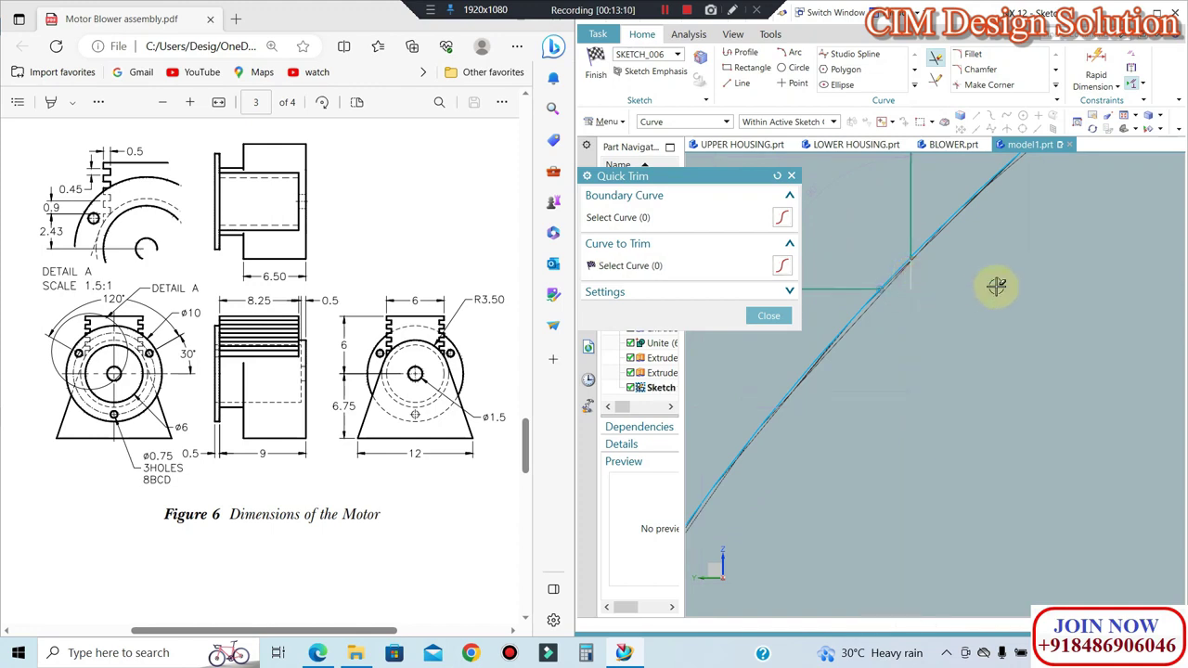
scroll(1002, 269, "down", 3)
scroll(882, 368, "up", 2)
left_click(769, 316)
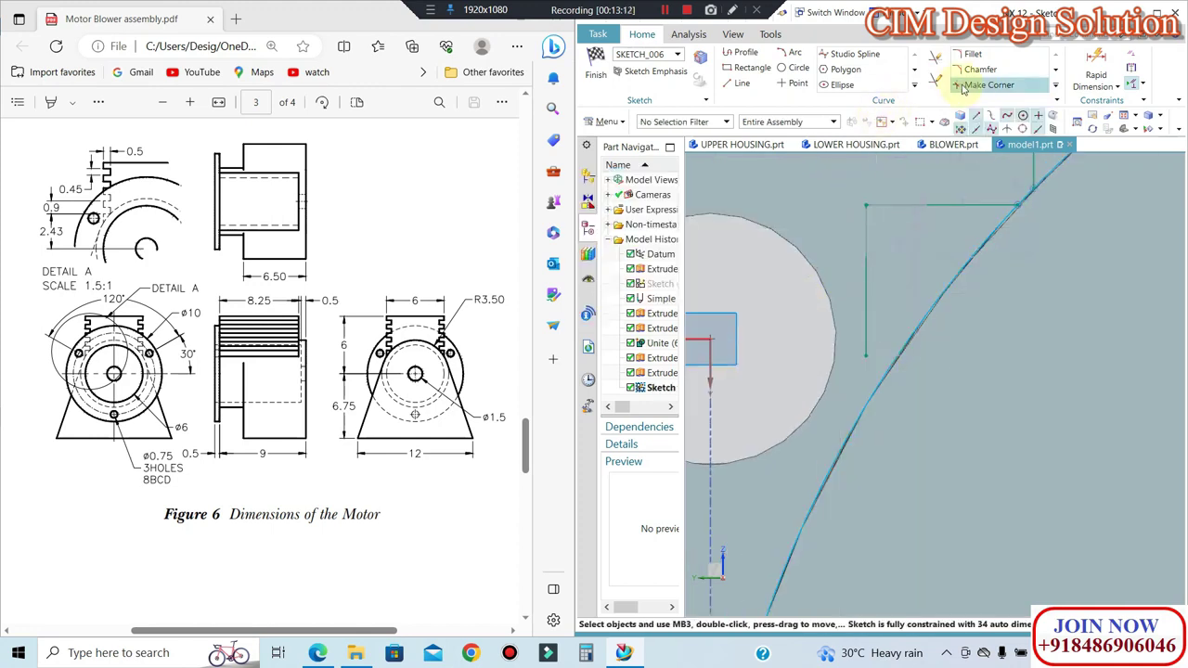
left_click(937, 84)
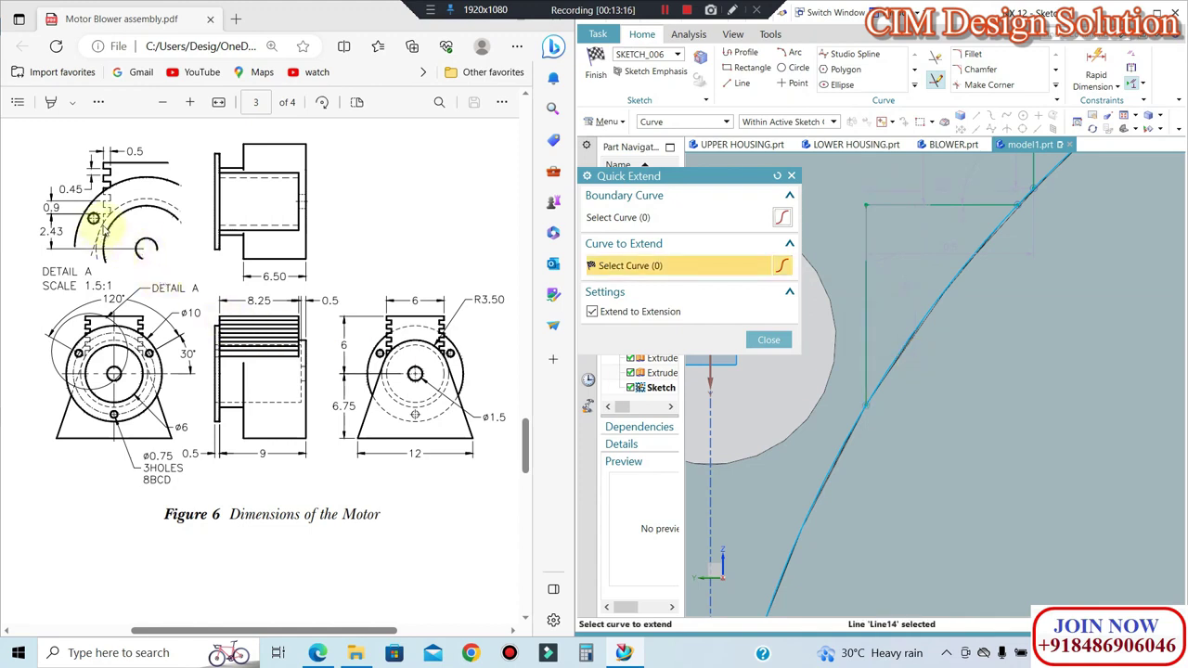
scroll(849, 320, "down", 3)
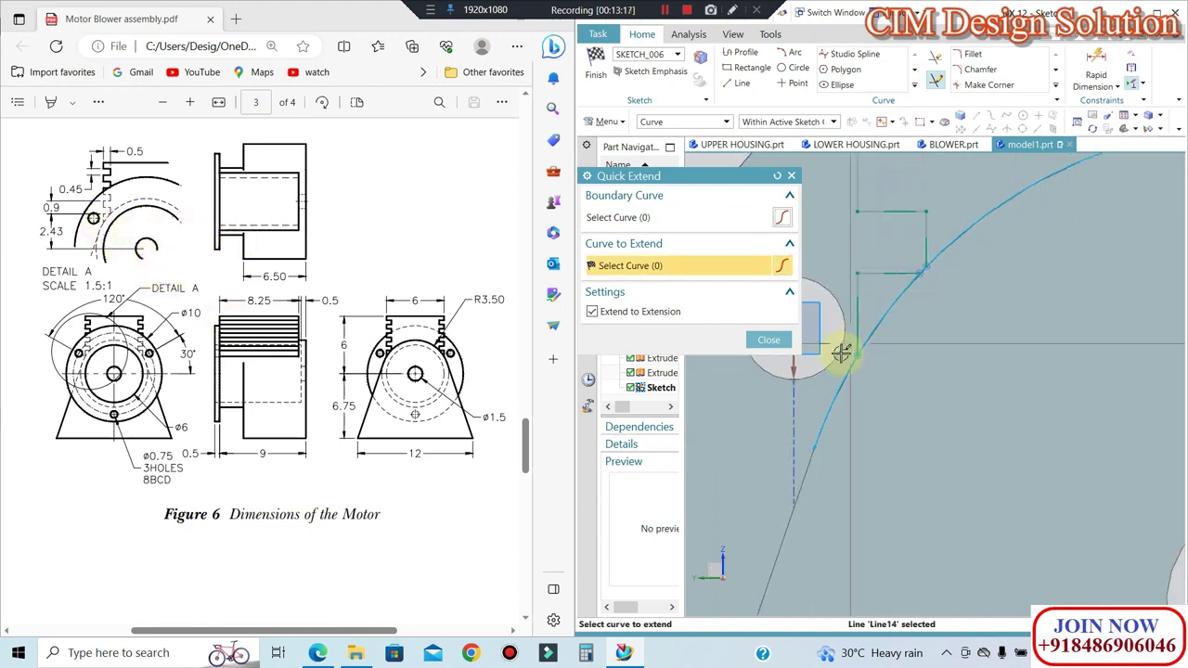
left_click(769, 339)
scroll(822, 344, "down", 3)
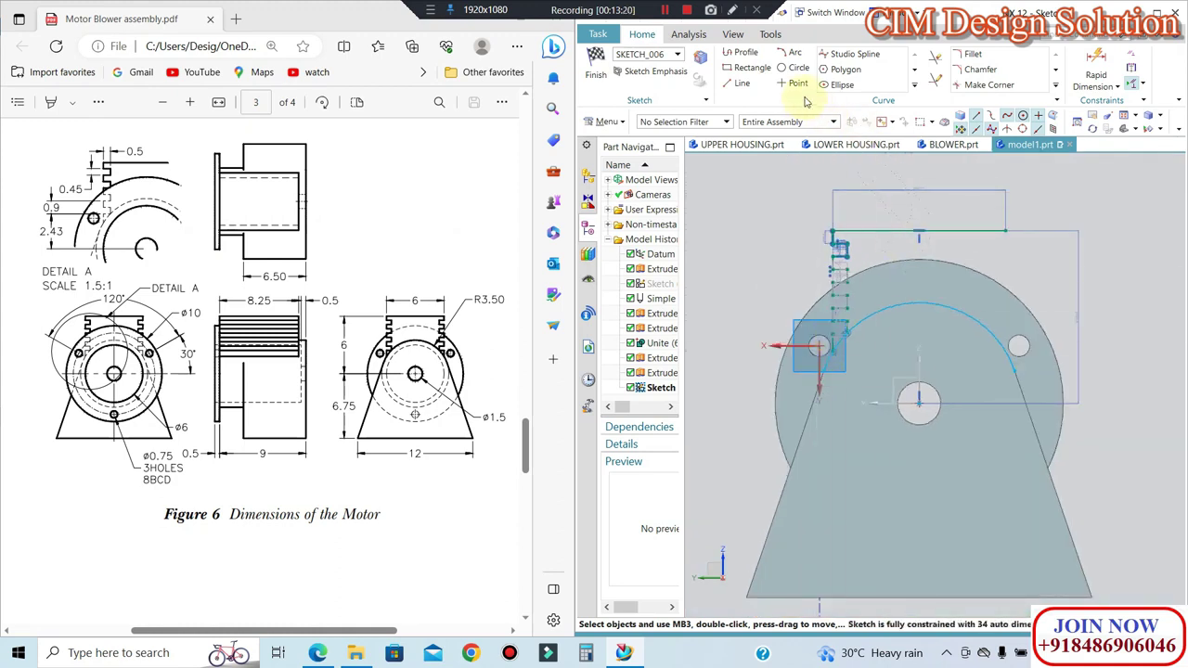
Step: Start Mirror Curve with the Single Curve filter and box-select the stepped fin curves on the left
left_click(912, 88)
left_click(849, 132)
scroll(840, 246, "up", 3)
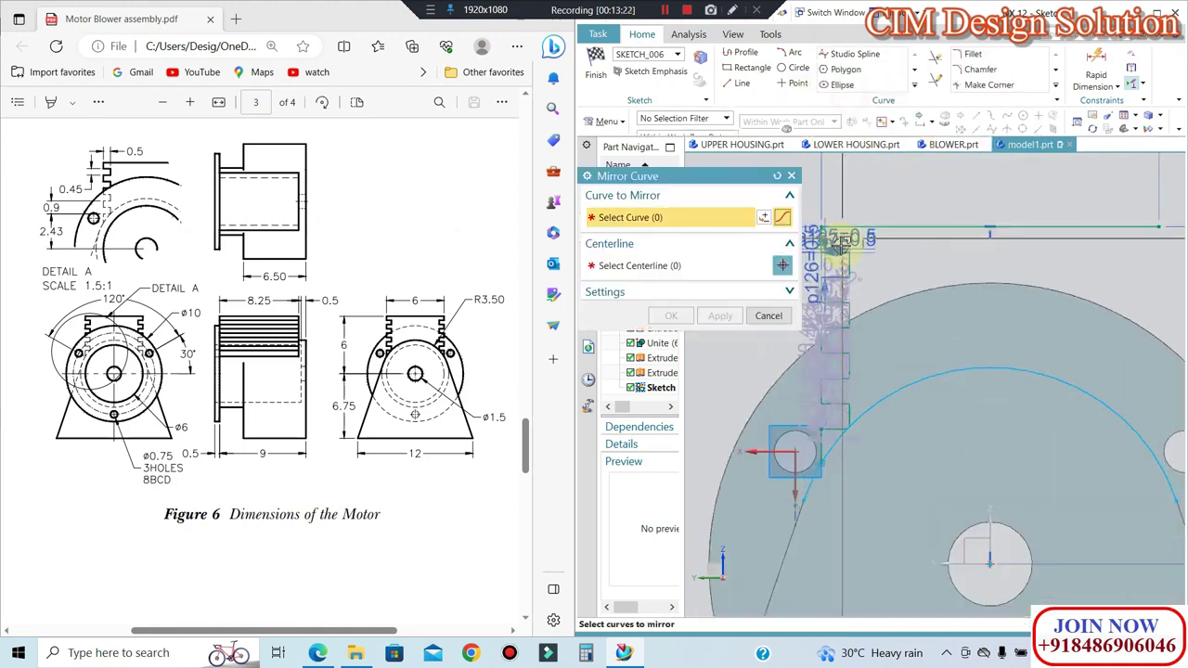
left_click(853, 132)
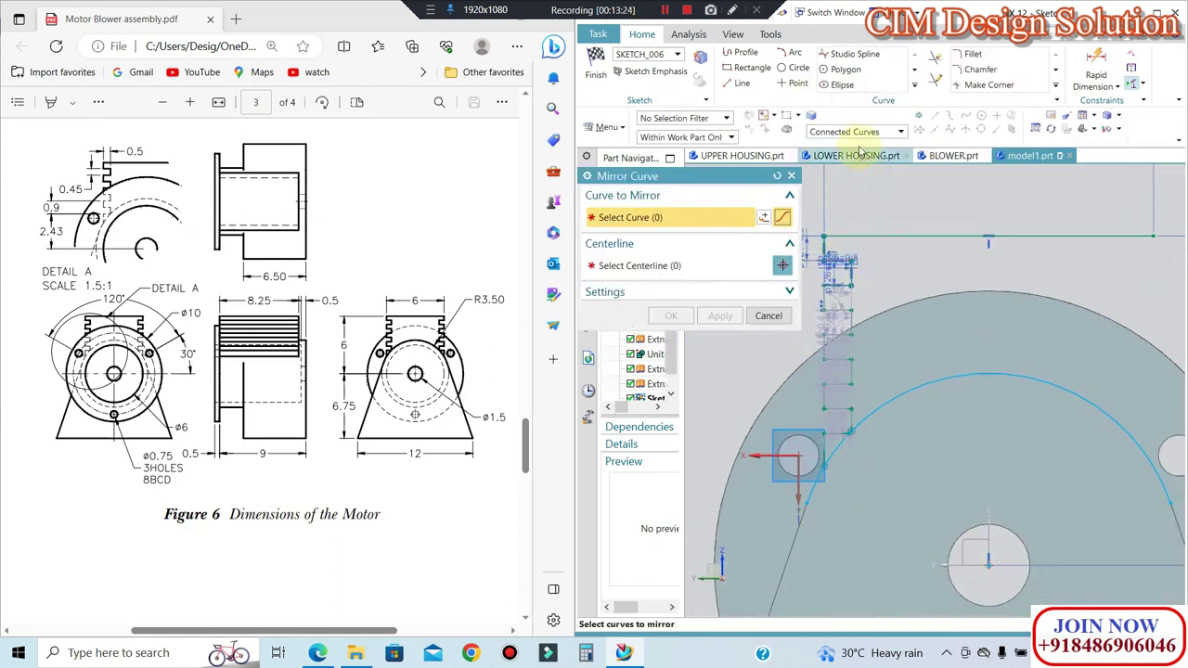
left_click(830, 146)
scroll(1028, 231, "down", 2)
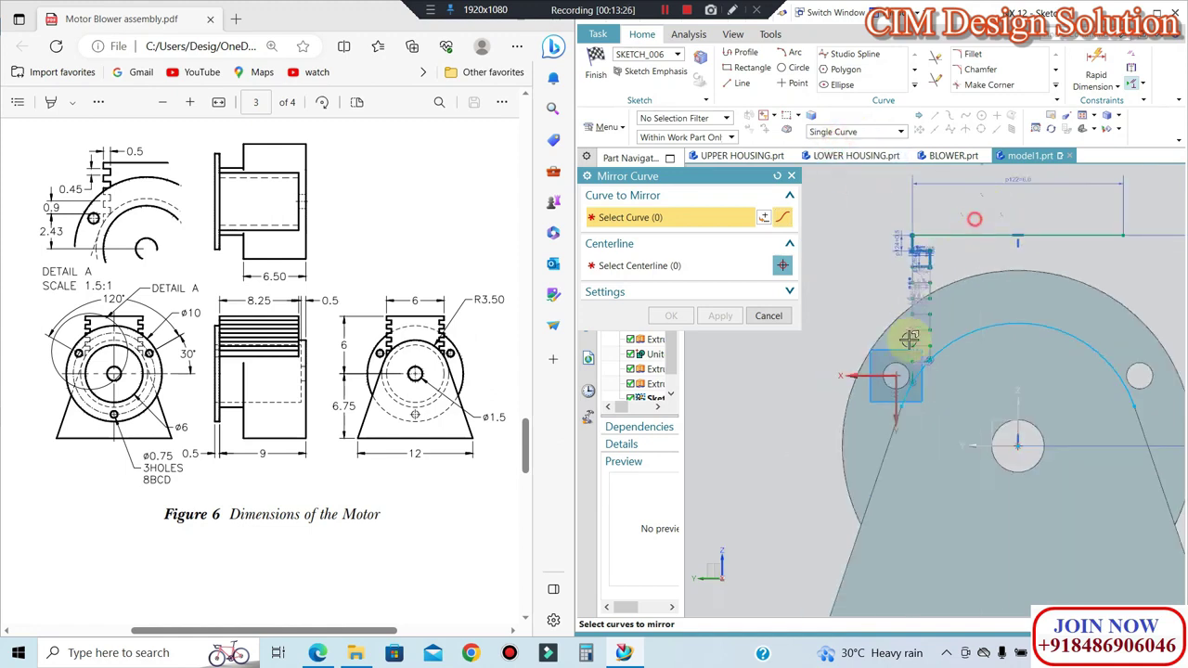
left_click_drag(956, 211, 891, 390)
scroll(916, 372, "up", 3)
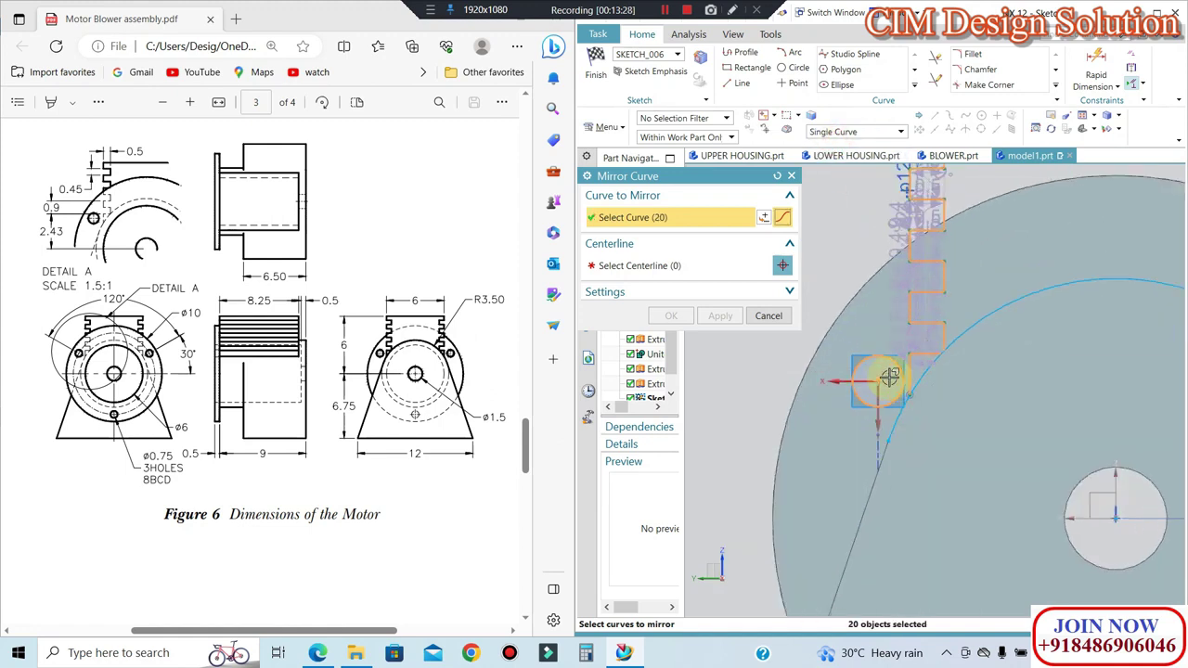
scroll(873, 362, "down", 1)
Step: Drop two arcs from the selection and mirror the fin curves across the Z axis
left_click(854, 366, "shift")
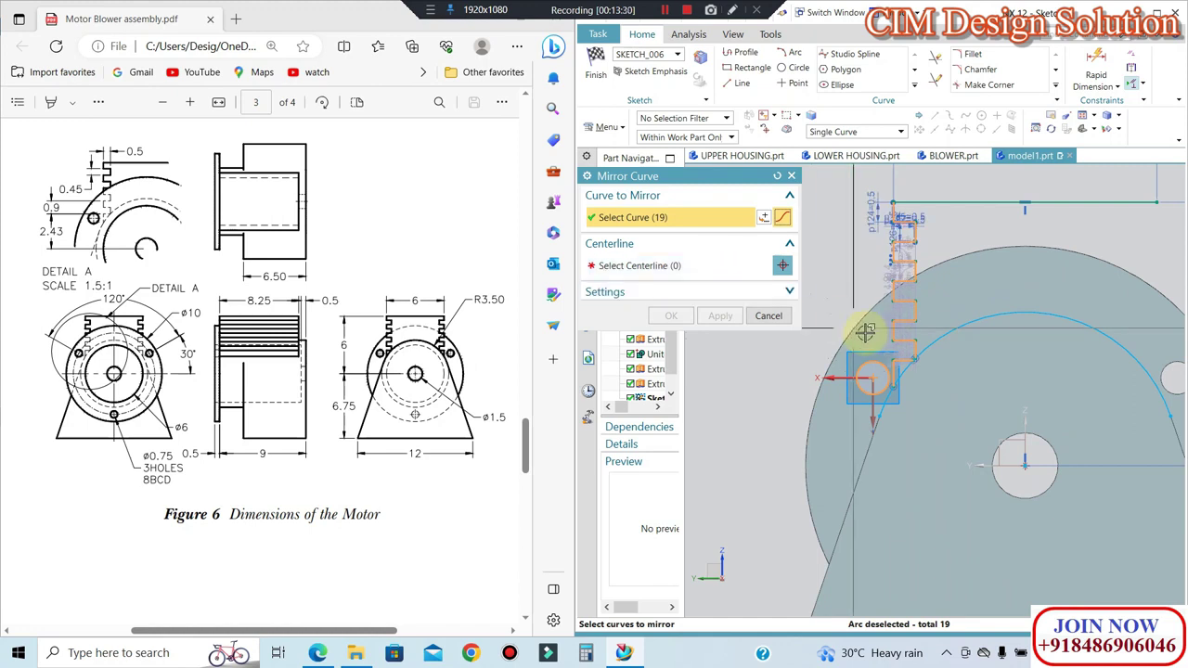
left_click(861, 369, "shift")
left_click(668, 264)
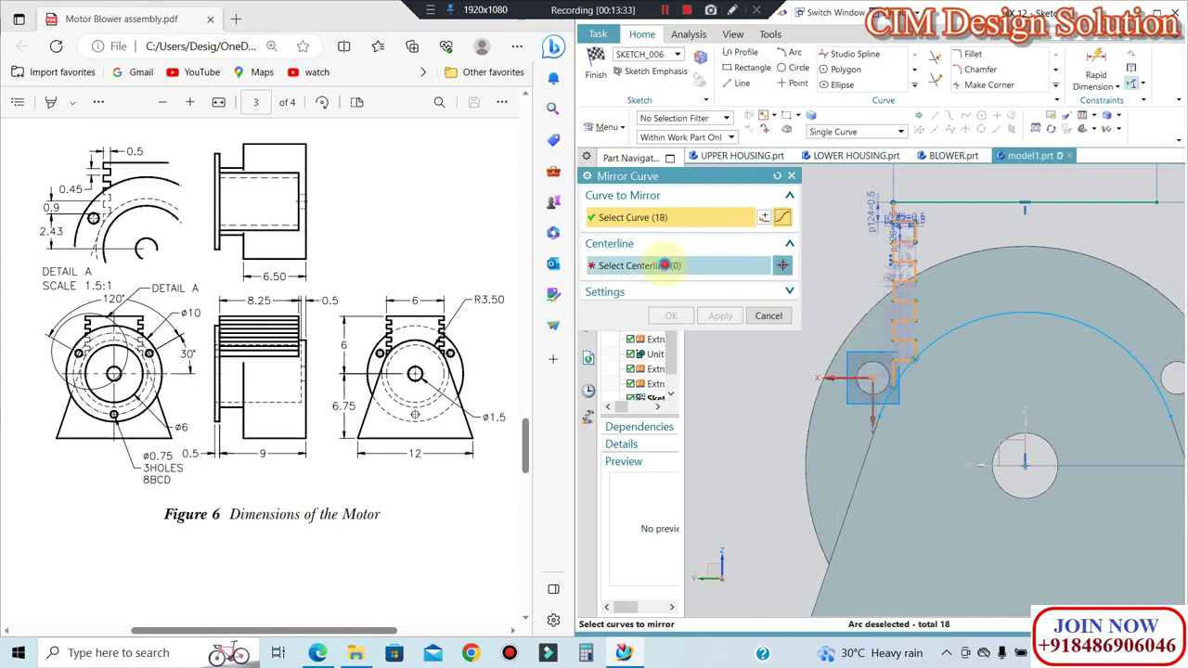
left_click(1028, 455)
middle_click(1039, 393)
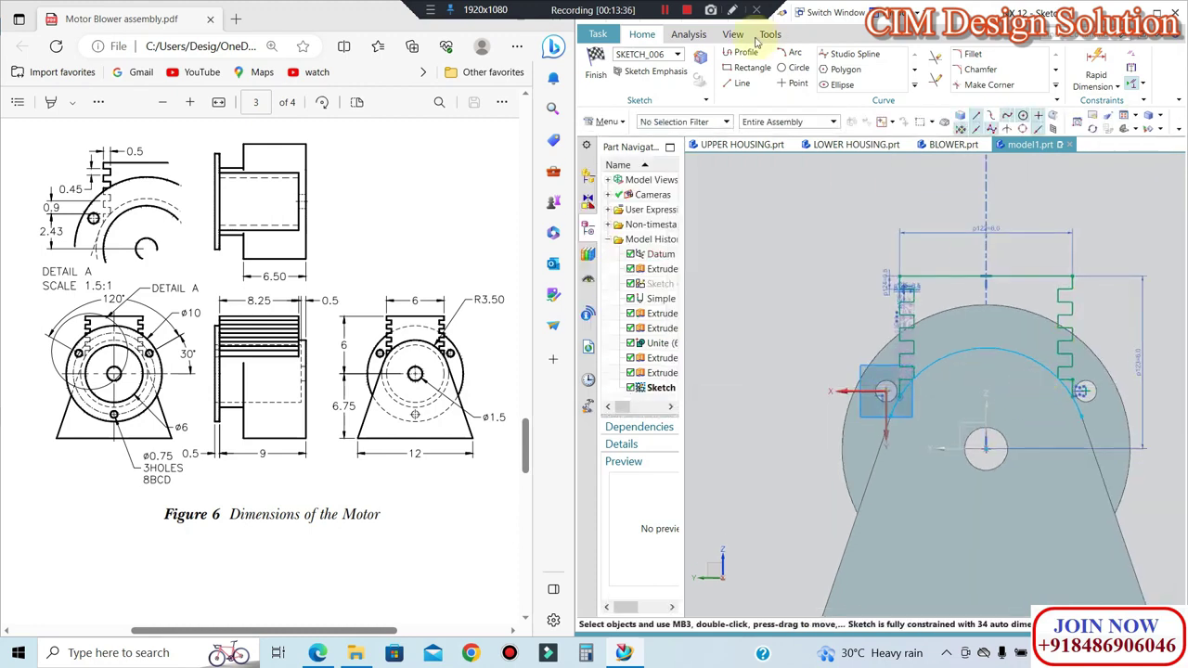
Step: Quick Trim the excess fin curves, then close the trim command
left_click(935, 59)
scroll(881, 406, "up", 3)
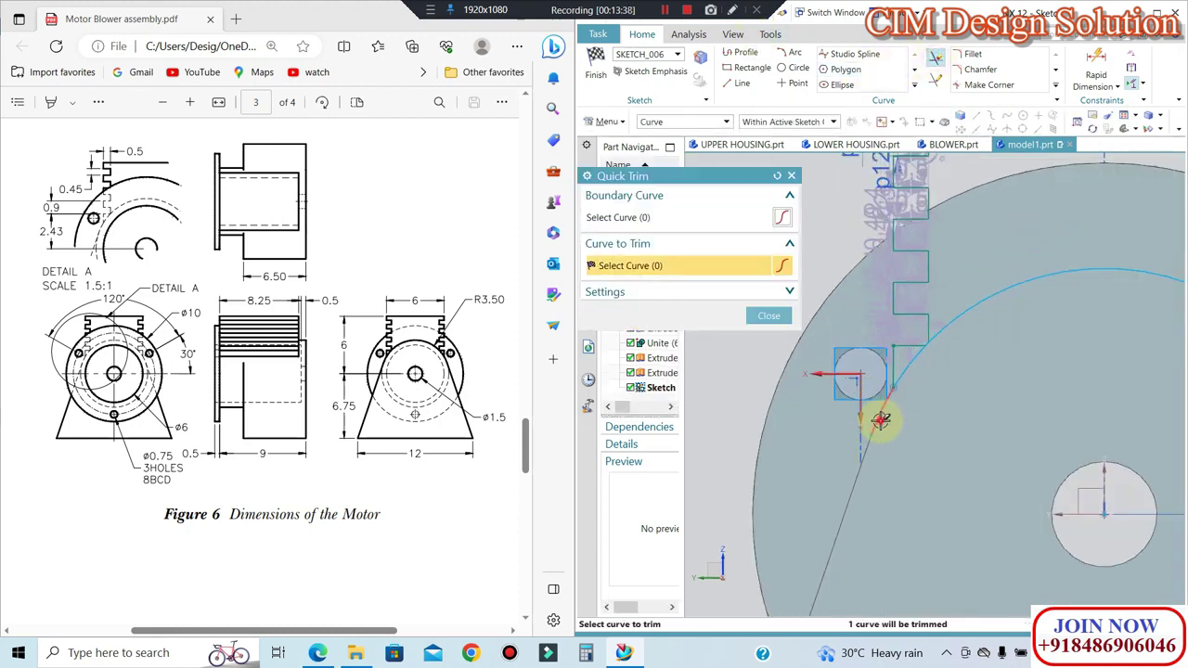
scroll(785, 358, "down", 2)
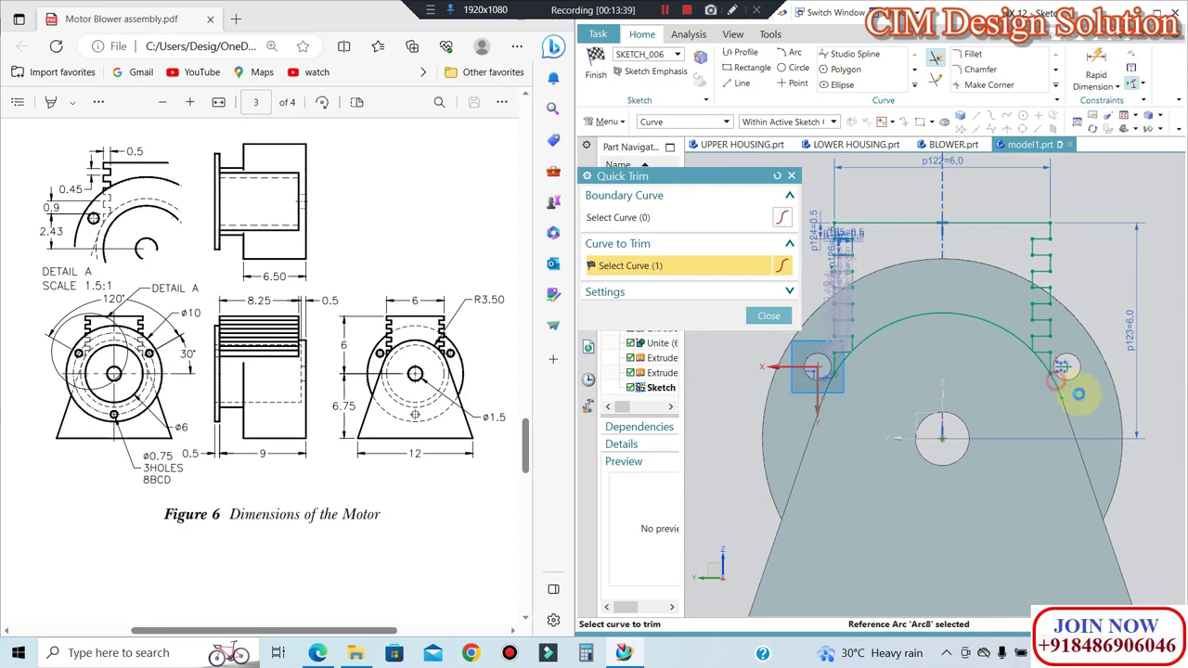
scroll(1123, 384, "down", 2)
scroll(1079, 341, "down", 1)
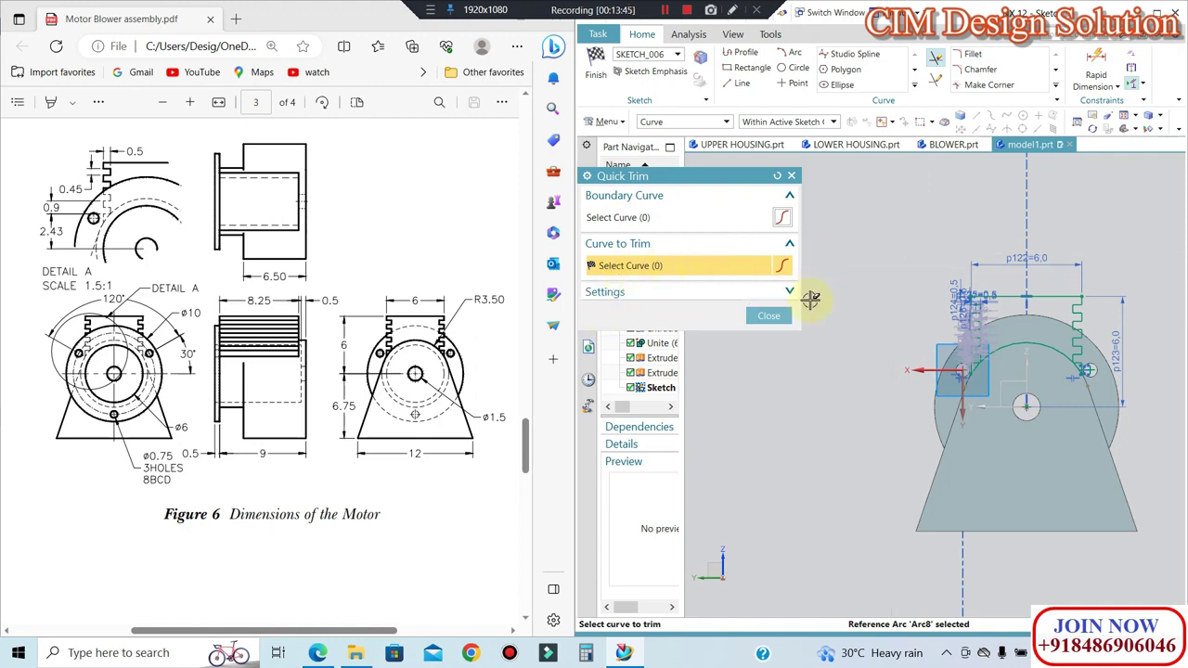
left_click(768, 316)
Step: Finish the fin sketch and extrude its 38 curves as a separate body, editing the start distance
left_click(596, 67)
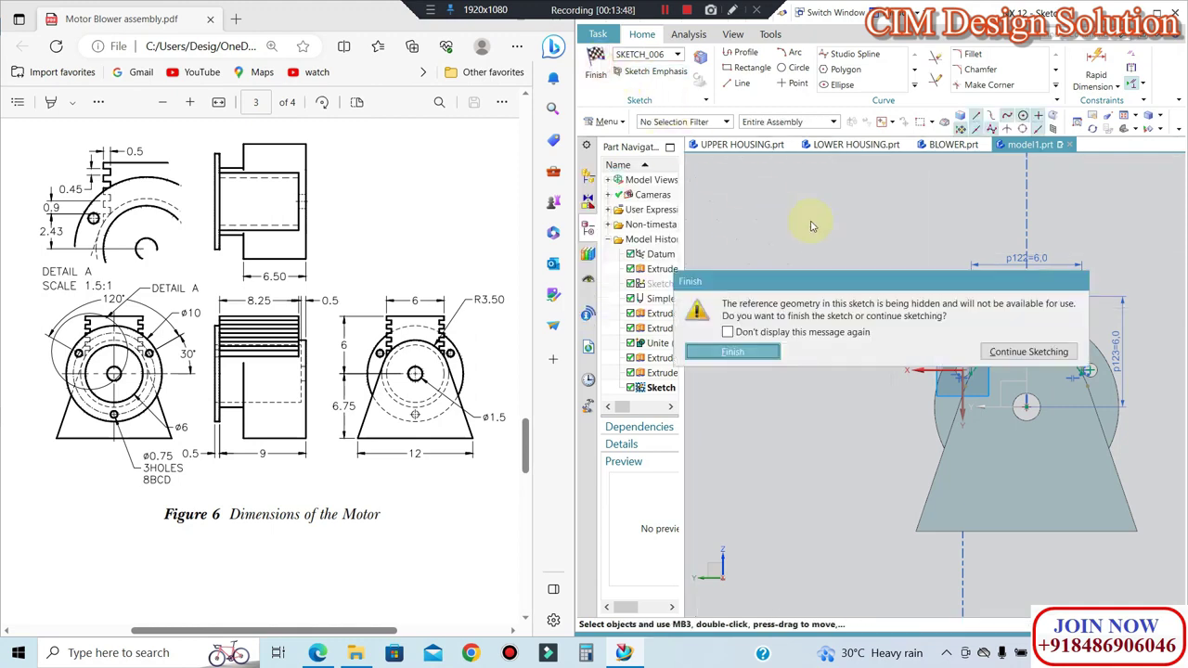
left_click(698, 351)
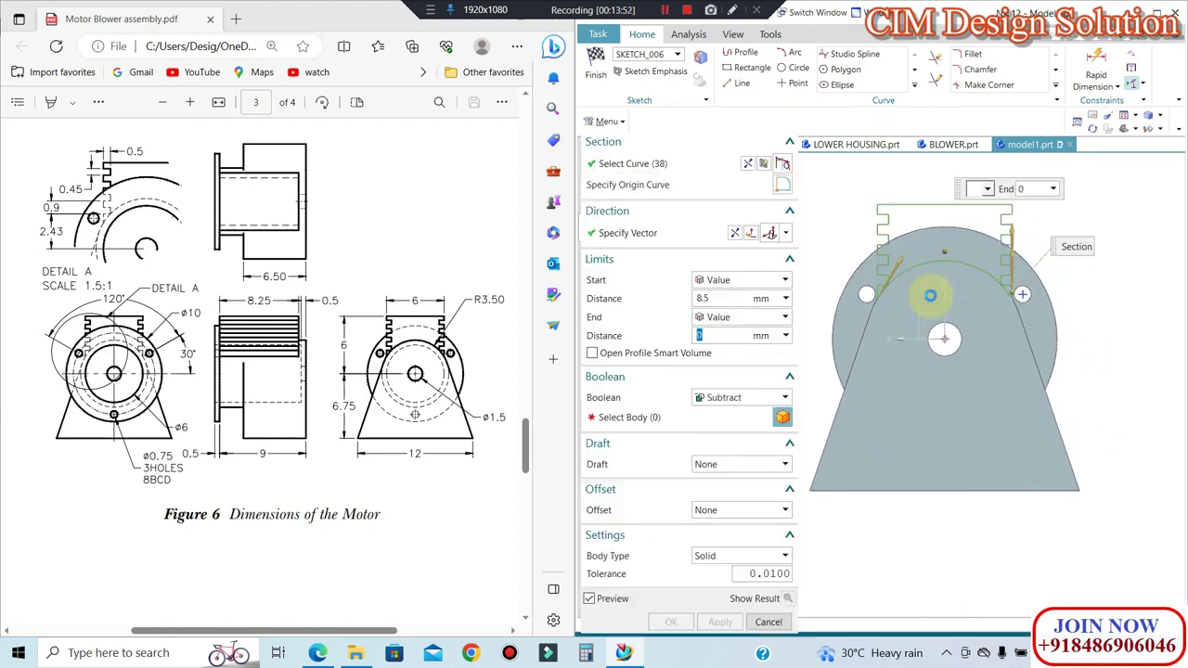
left_click(743, 397)
left_click(719, 410)
middle_click_drag(1006, 372, 933, 352)
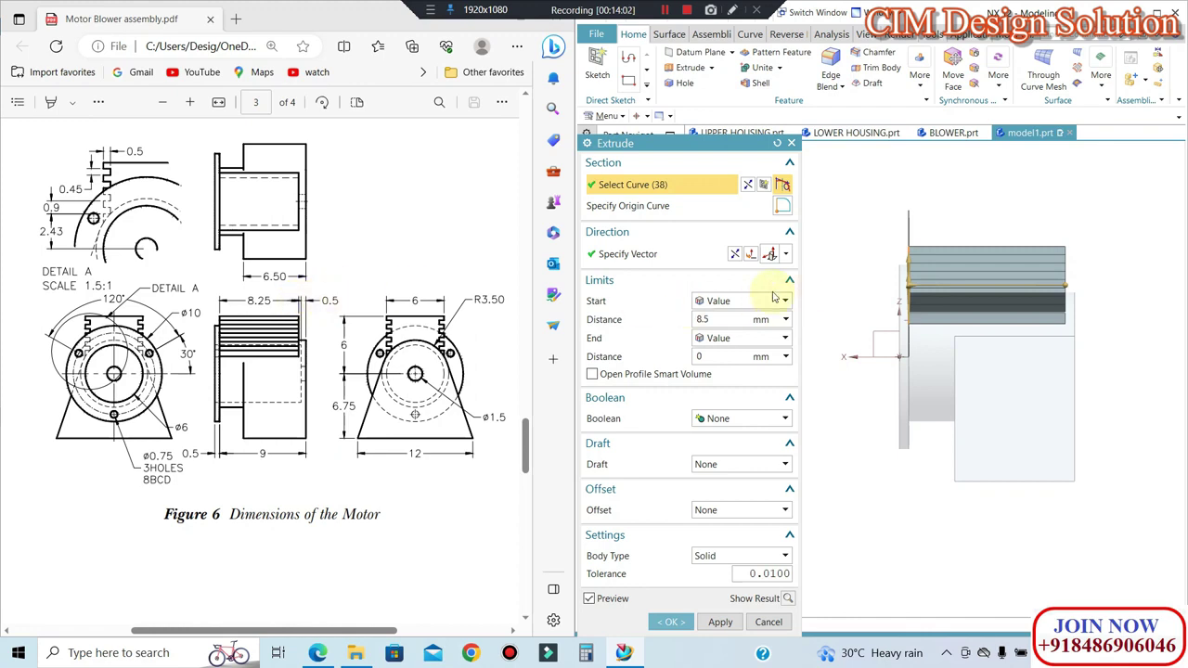
left_click(744, 319)
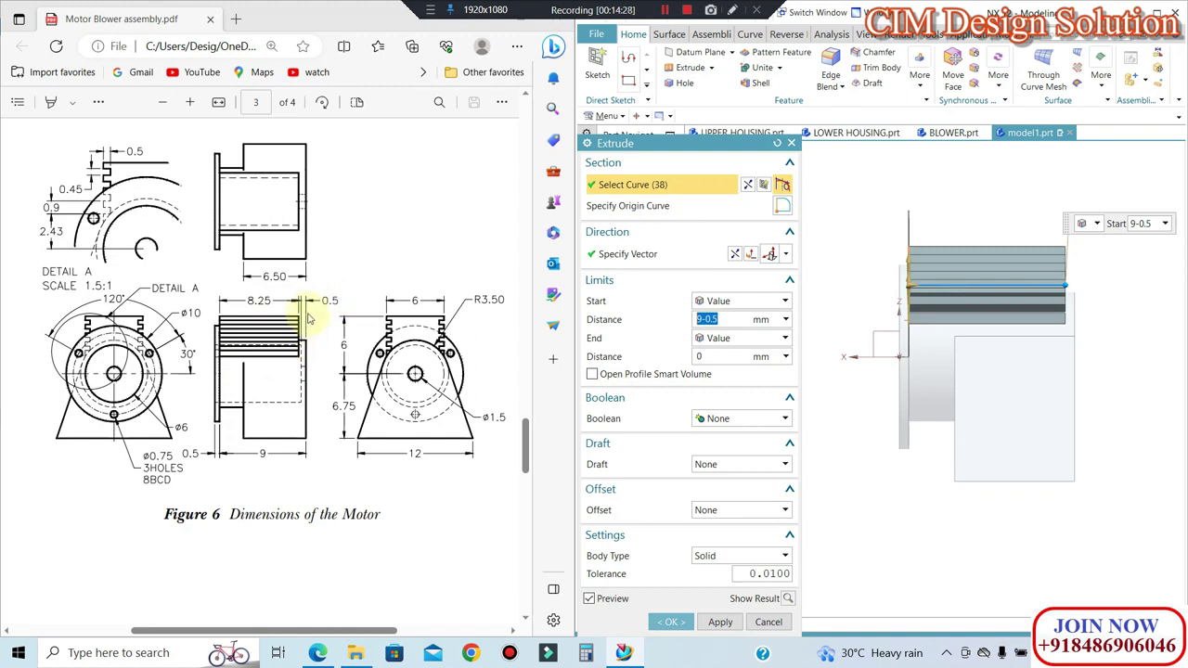
Step: In Calculator, compute 9 − 0.5 = 8.5
left_click(586, 653)
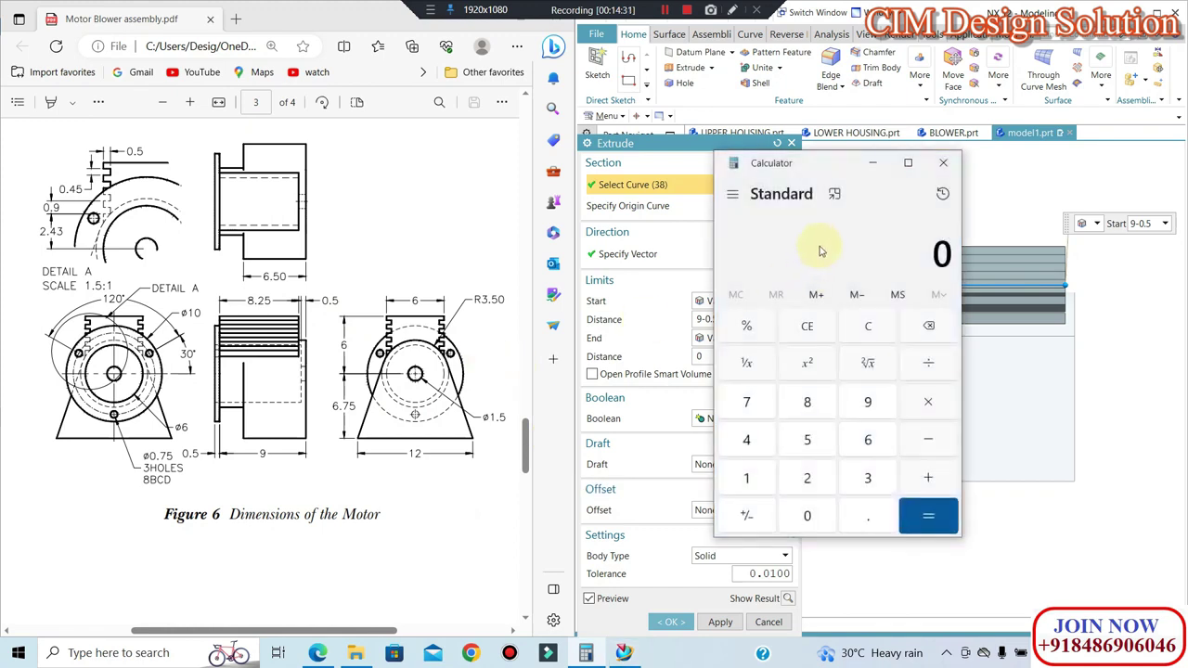
left_click(869, 401)
left_click(824, 509)
left_click(867, 516)
left_click(808, 440)
left_click(928, 515)
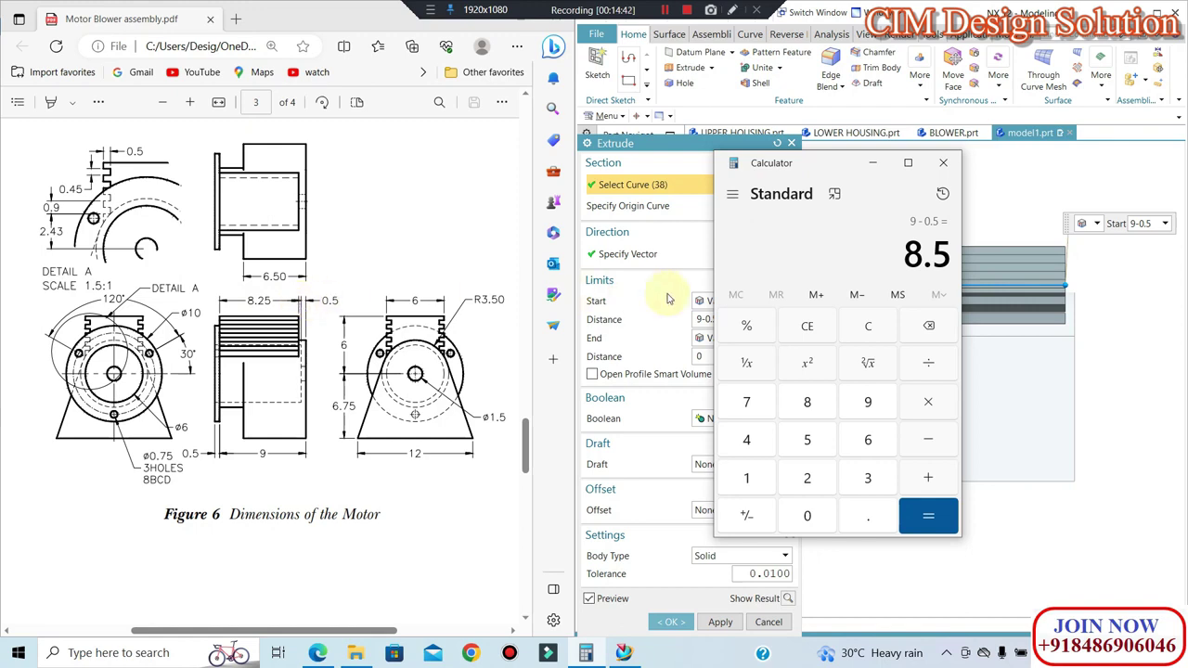
Step: Compute 8.5 − 0.25 = 8.25, close Calculator, and select the extrude start distance value
left_click(928, 440)
left_click(806, 515)
left_click(867, 515)
left_click(807, 477)
left_click(806, 440)
left_click(909, 522)
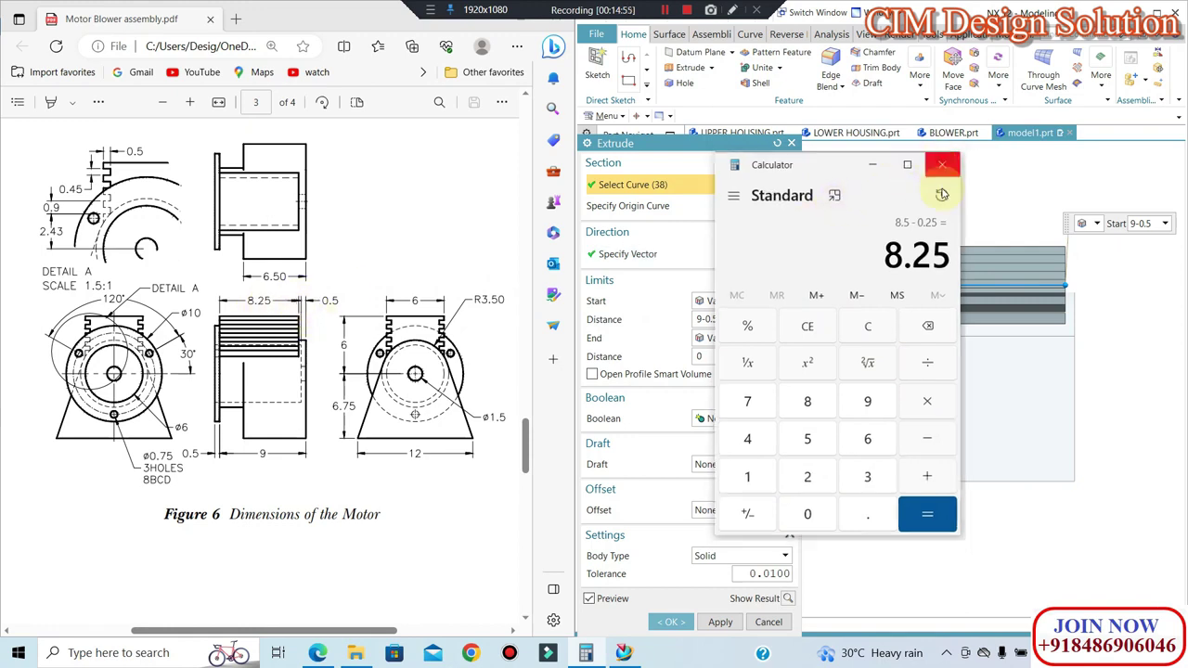
left_click(943, 163)
double_click(717, 319)
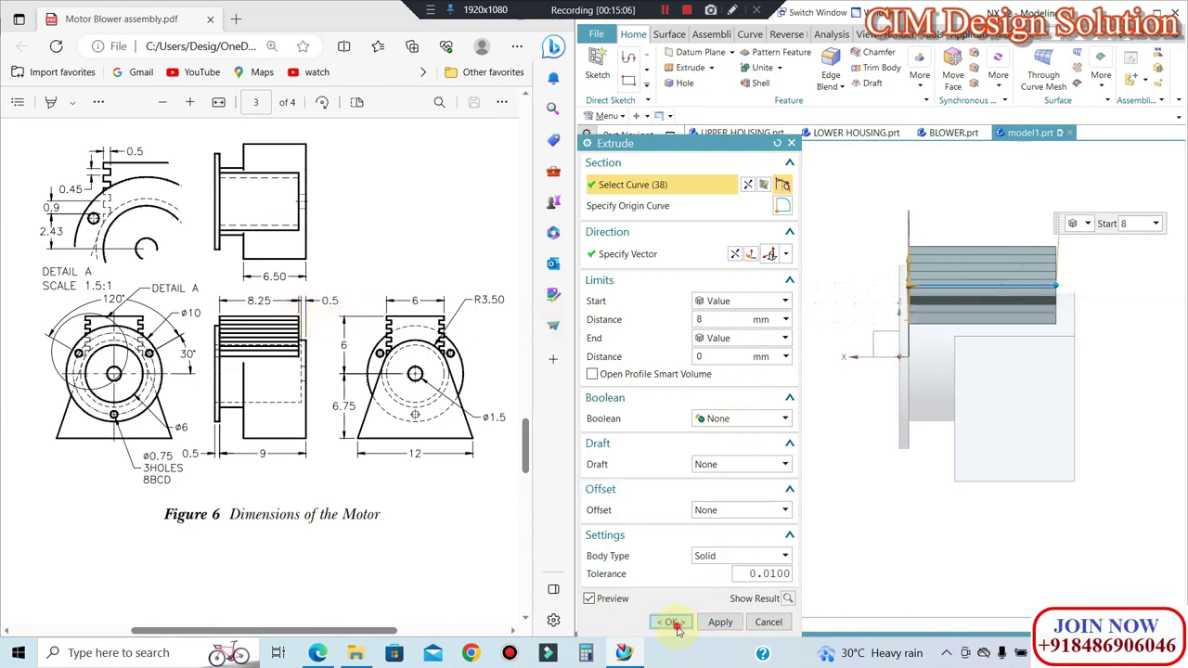
Step: Create the fin block extrusion on top of the housing and inspect it from several views
left_click(674, 629)
middle_click_drag(874, 248, 841, 207)
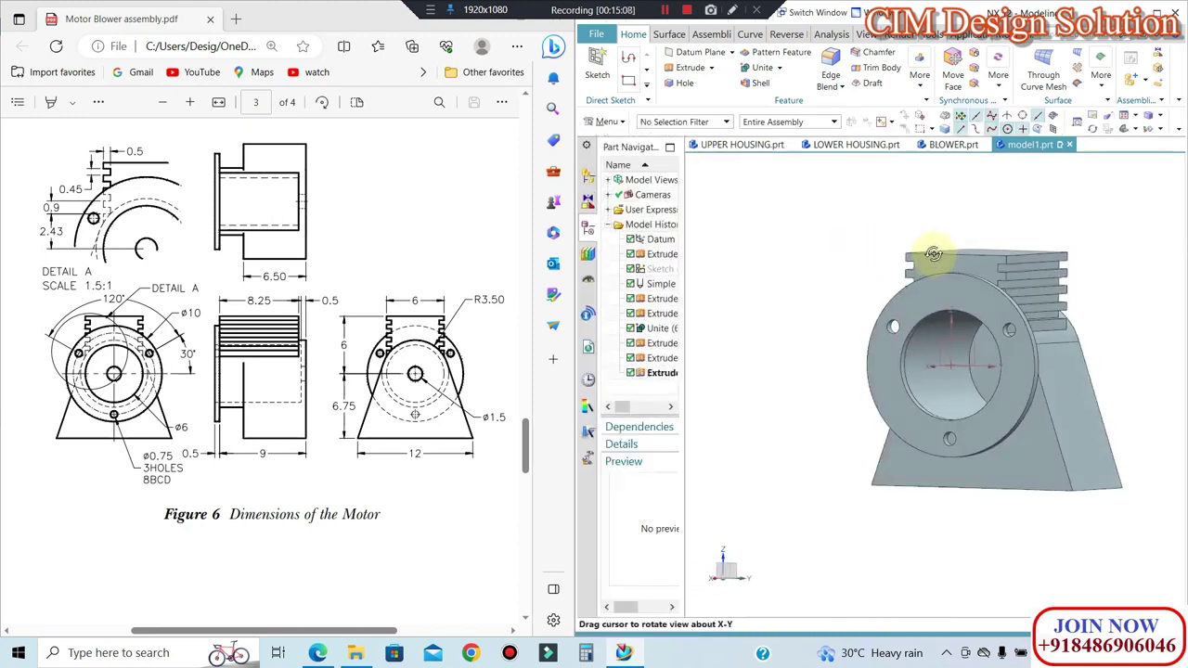
key("F8")
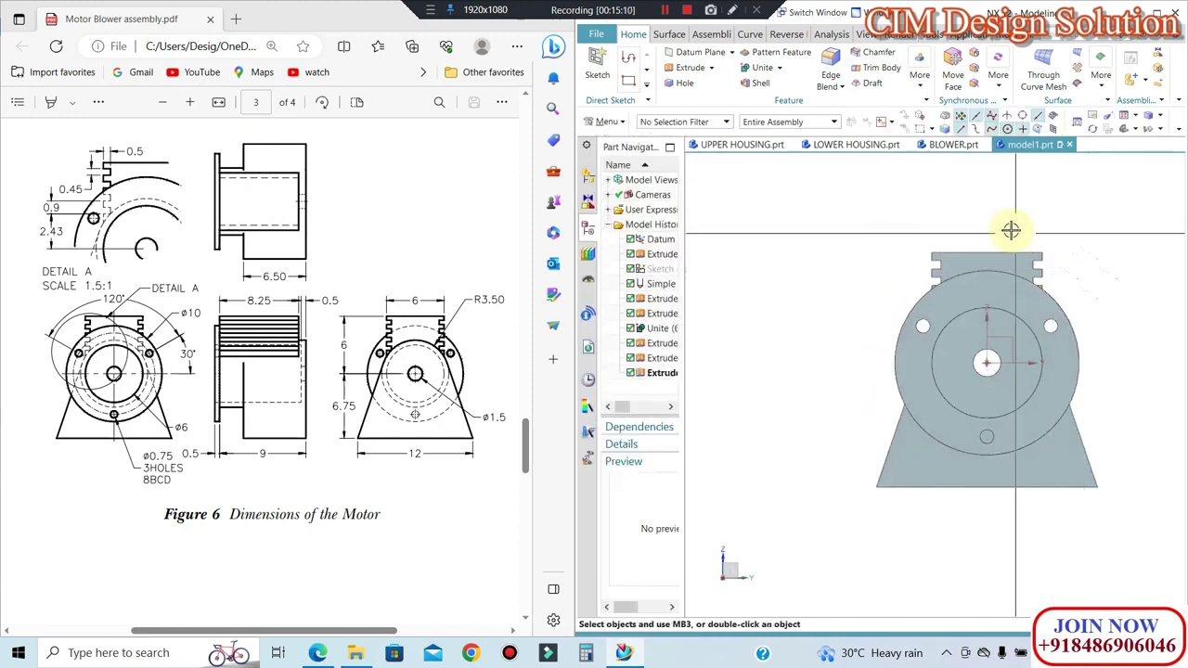
scroll(1067, 307, "up", 2)
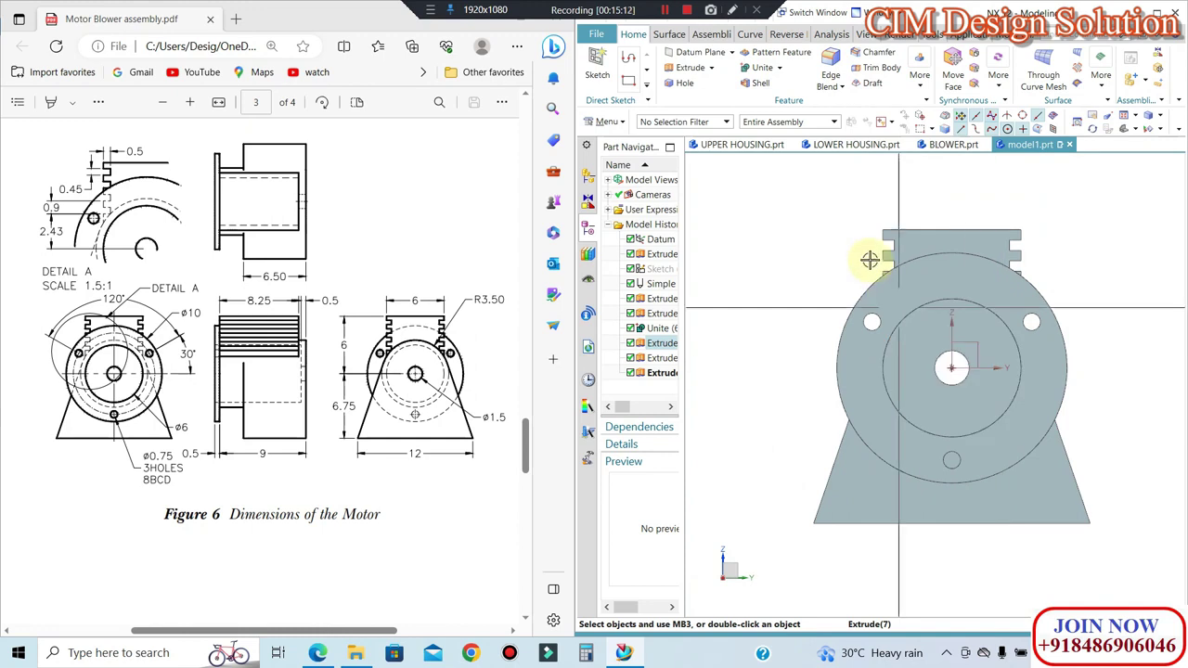
mouse_move(870, 255)
middle_mouse_down()
mouse_move(1092, 287)
mouse_move(1021, 292)
middle_mouse_up()
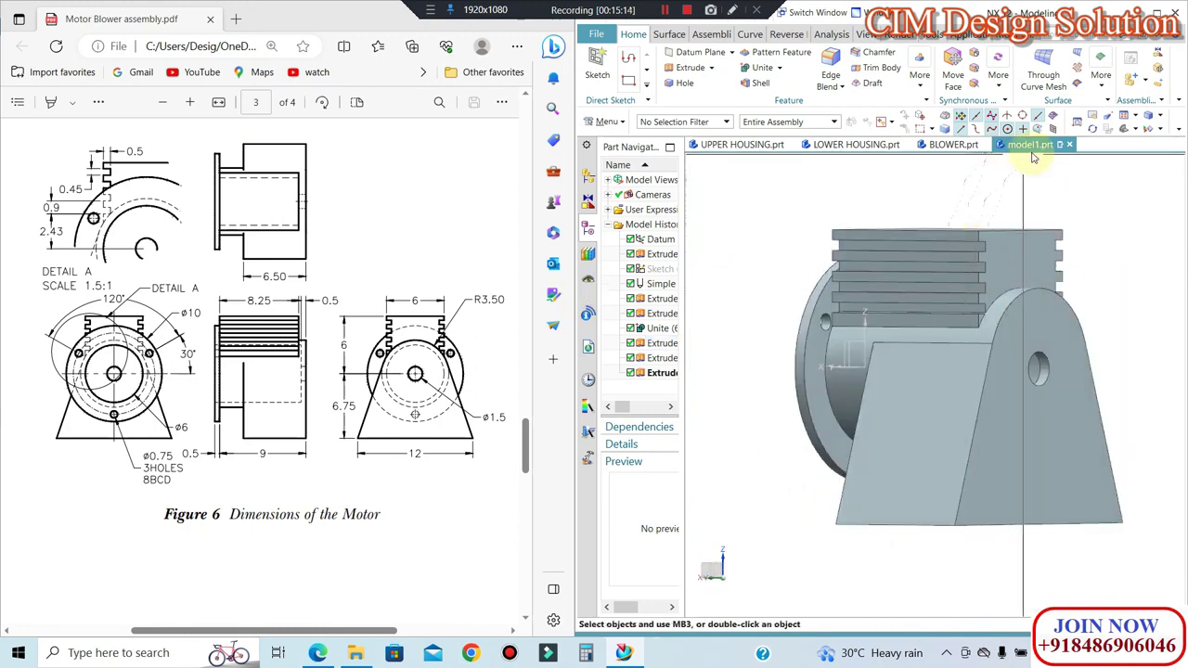
Step: Measure the projected distance from the fin block to the base face: 1.0000 mm
left_click(834, 35)
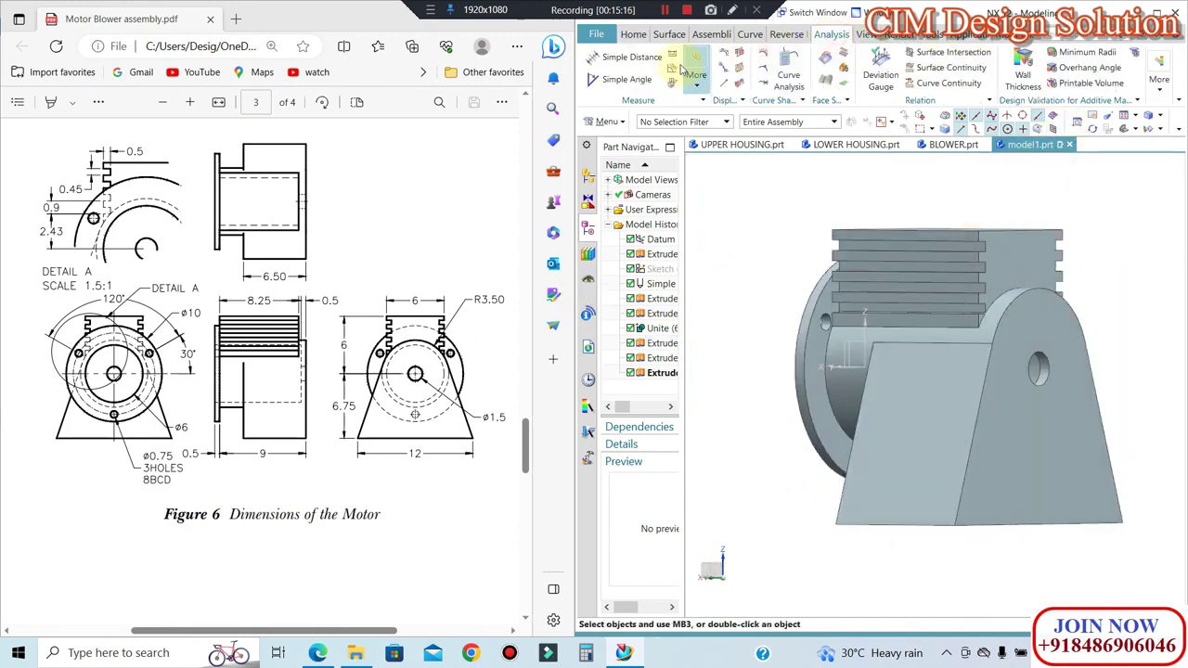
left_click(673, 56)
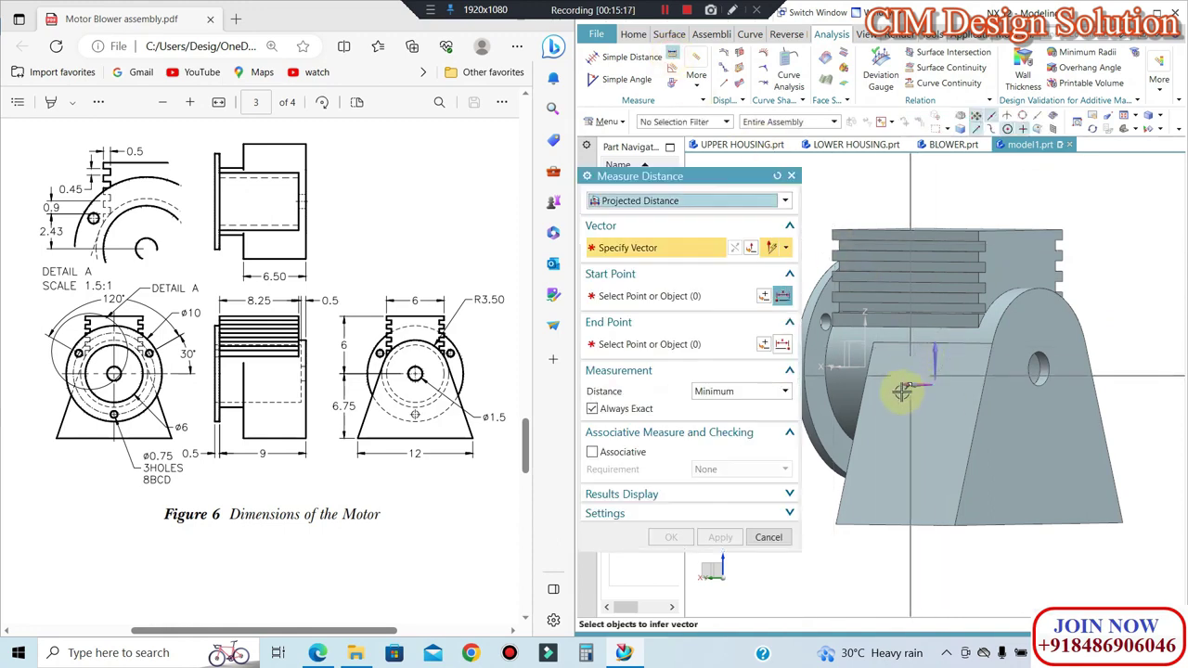
middle_click_drag(915, 424, 914, 334)
left_click(914, 332)
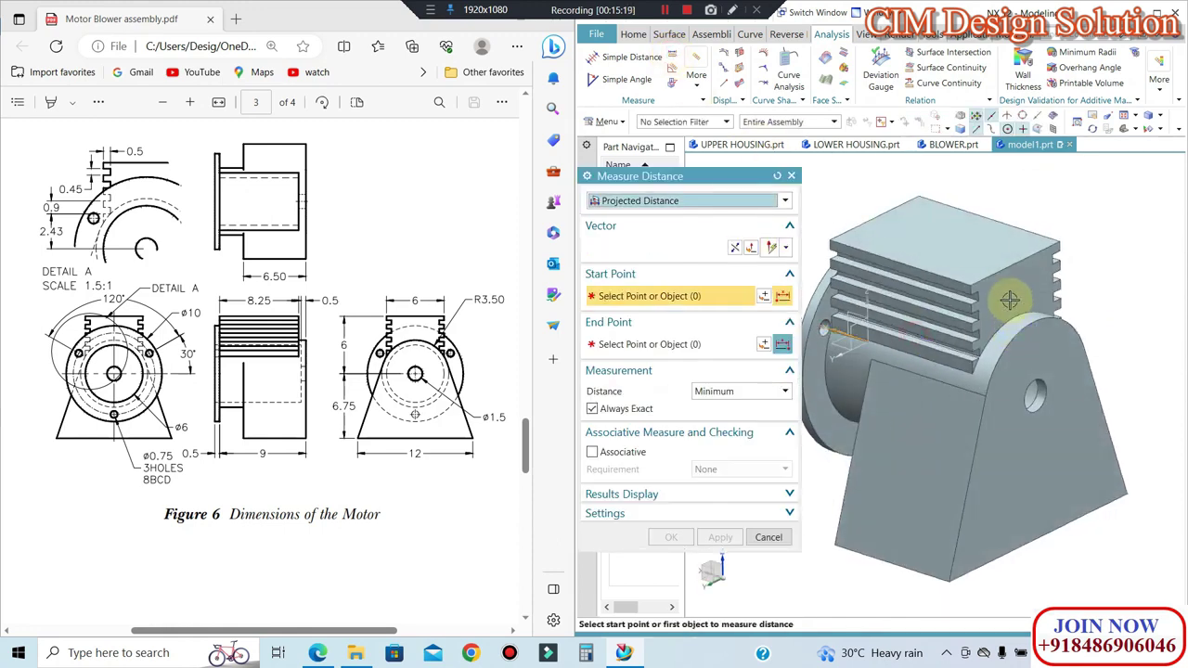
left_click(1049, 353)
left_click(1050, 353)
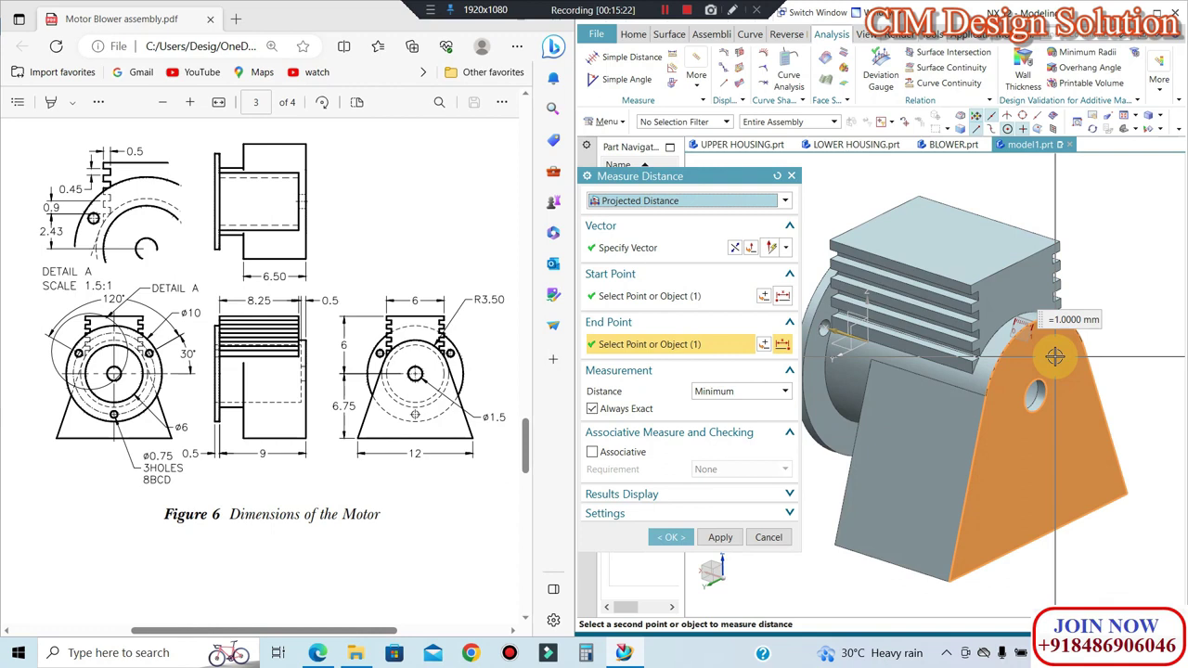
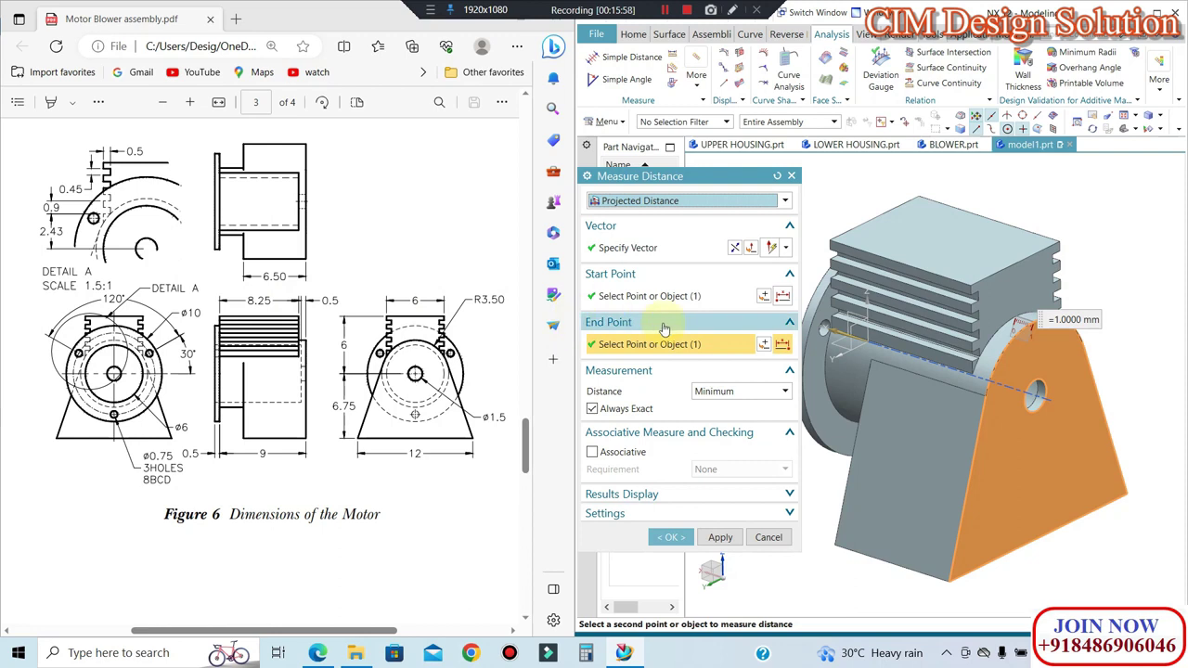
Step: Close the distance measurement and check the motor from front and oblique views
left_click(767, 537)
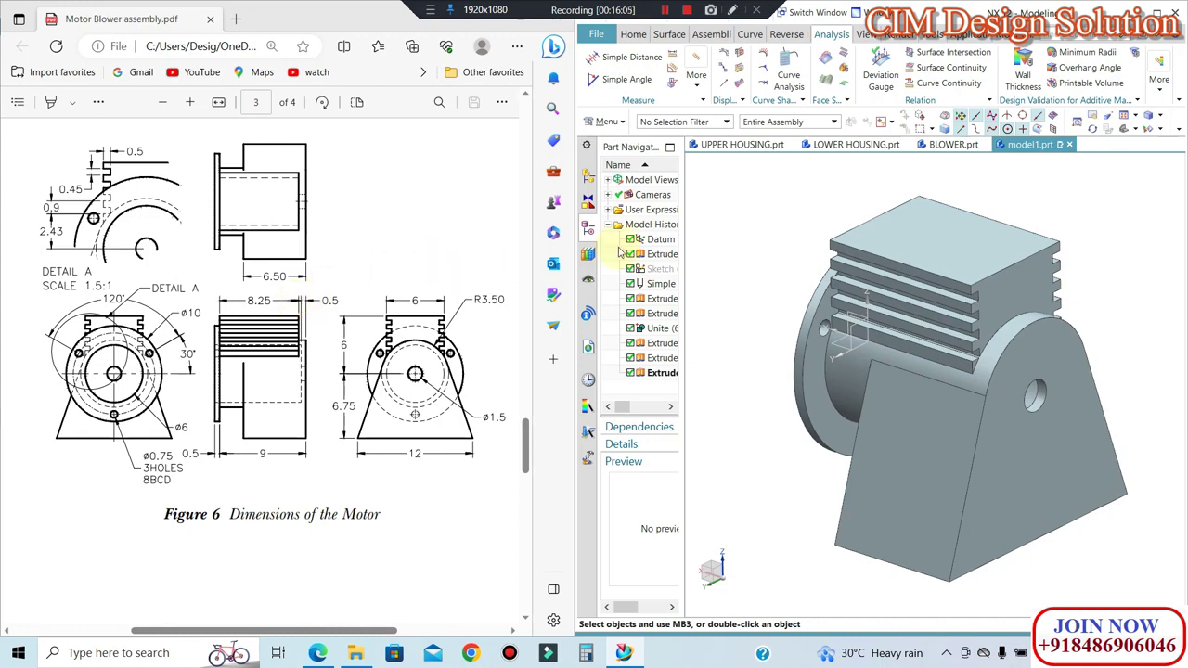
middle_click_drag(915, 207, 941, 196)
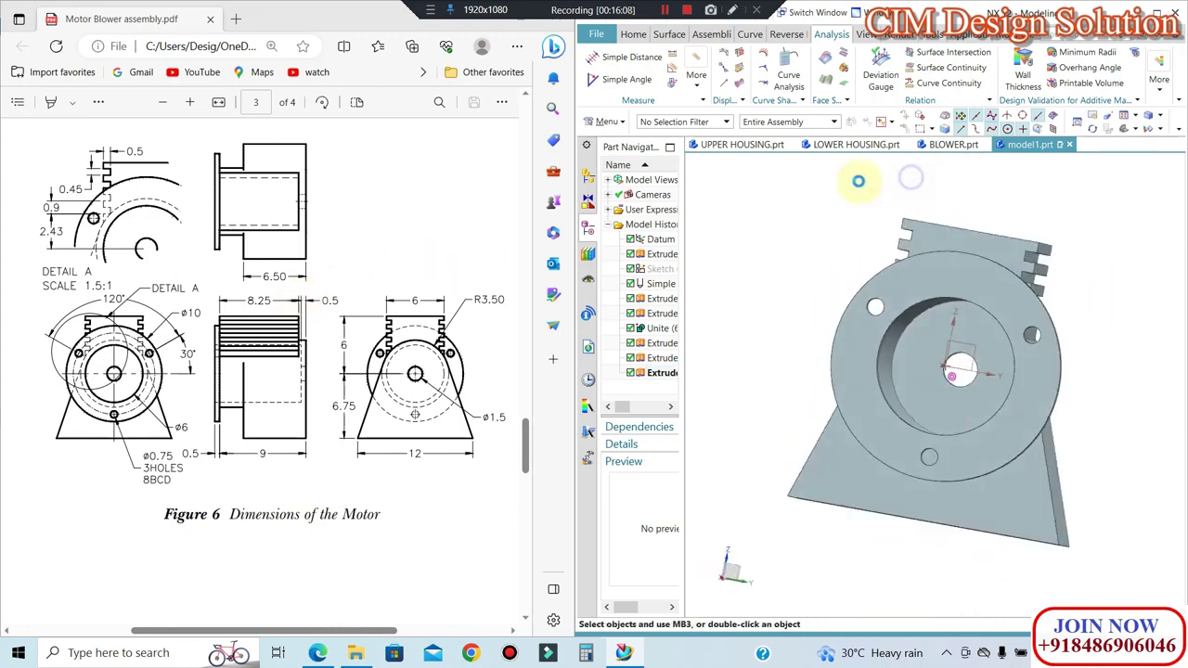
key("ctrl+alt+r")
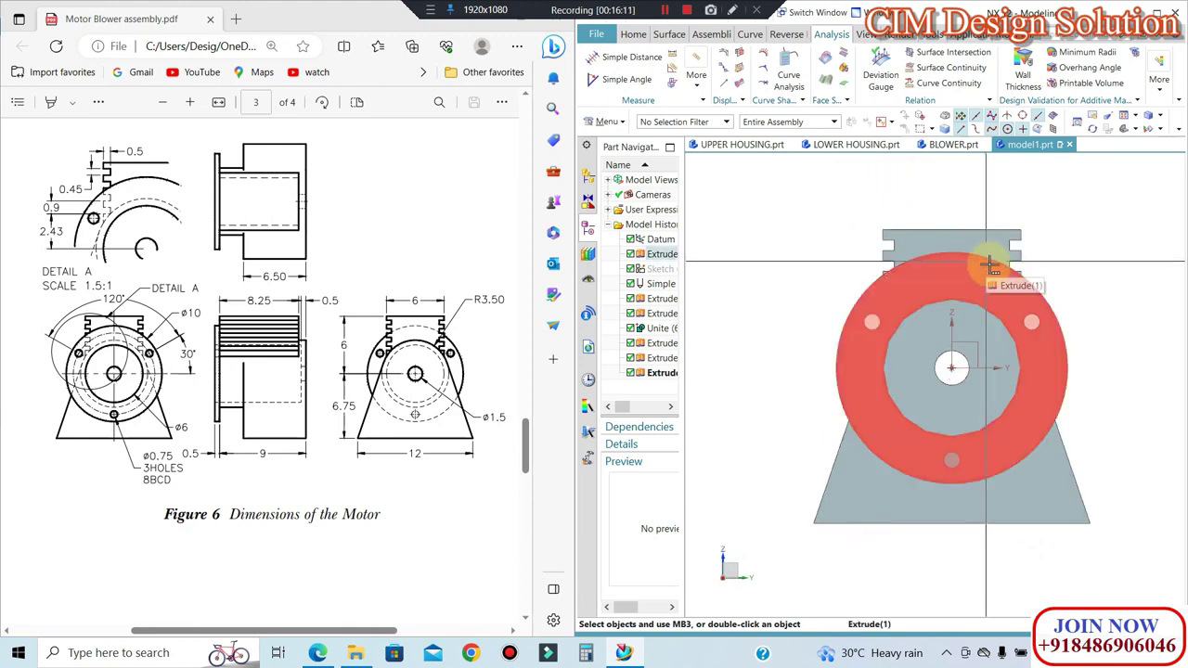
mouse_move(1082, 313)
middle_mouse_down()
mouse_move(990, 358)
mouse_move(1050, 374)
mouse_move(795, 257)
mouse_move(1018, 371)
middle_mouse_up()
Step: Save the part as MOTOR.prt
key("ctrl+s")
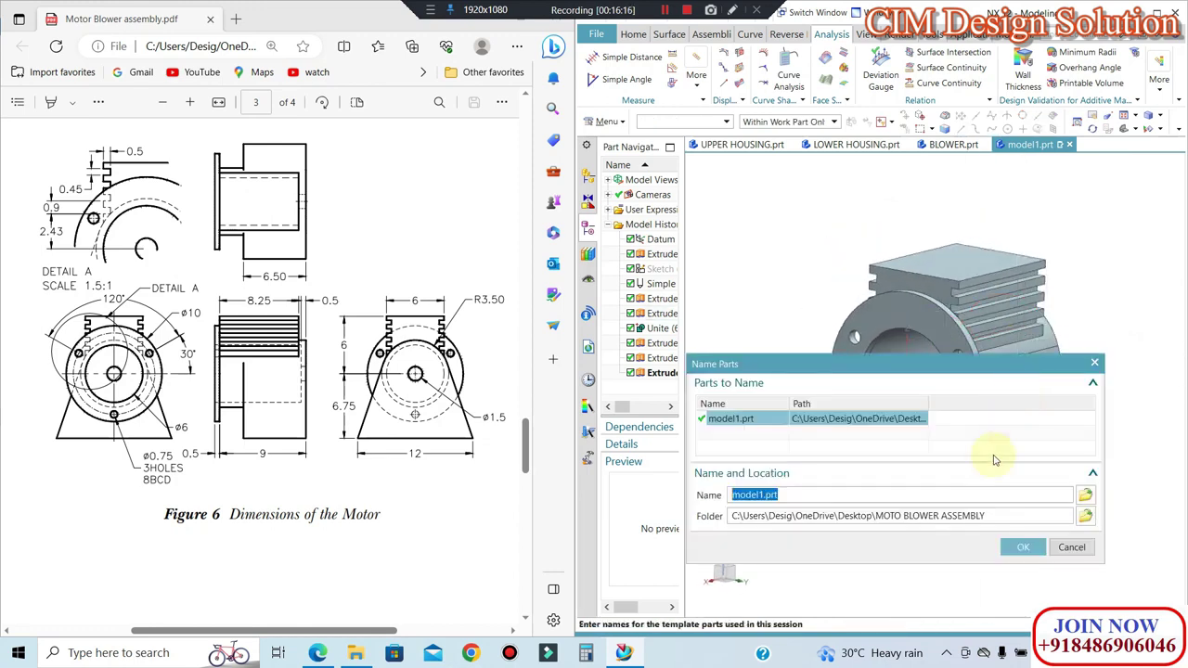
type("MOTOR")
key("Return")
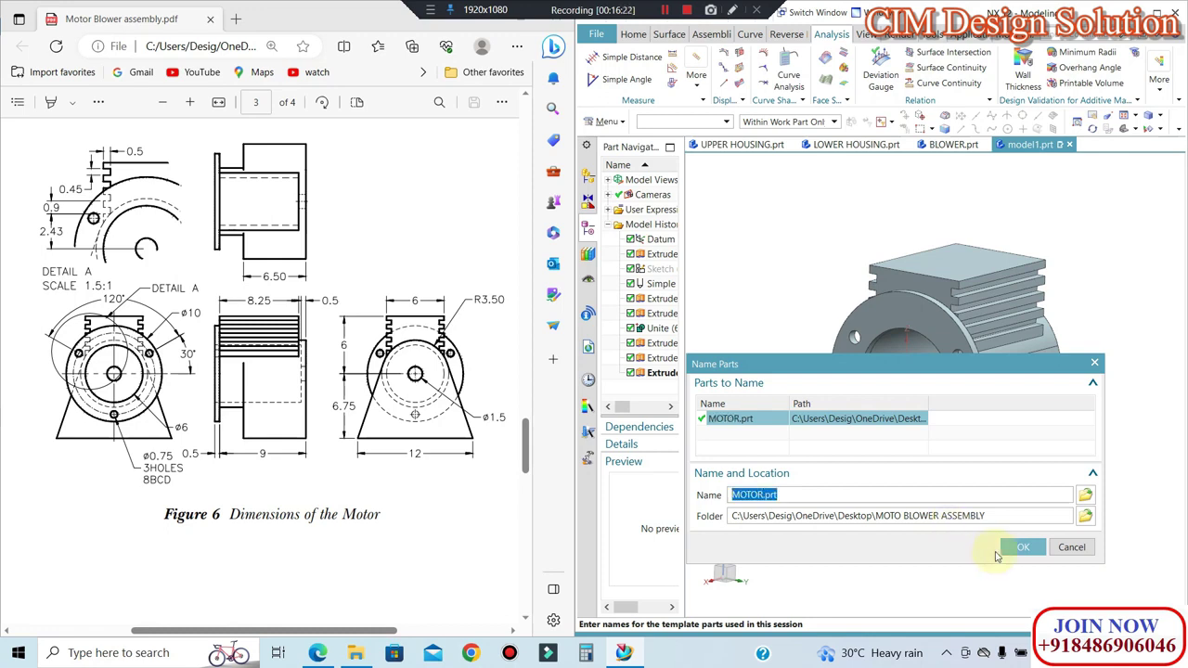
left_click(1019, 547)
scroll(984, 487, "up", 1)
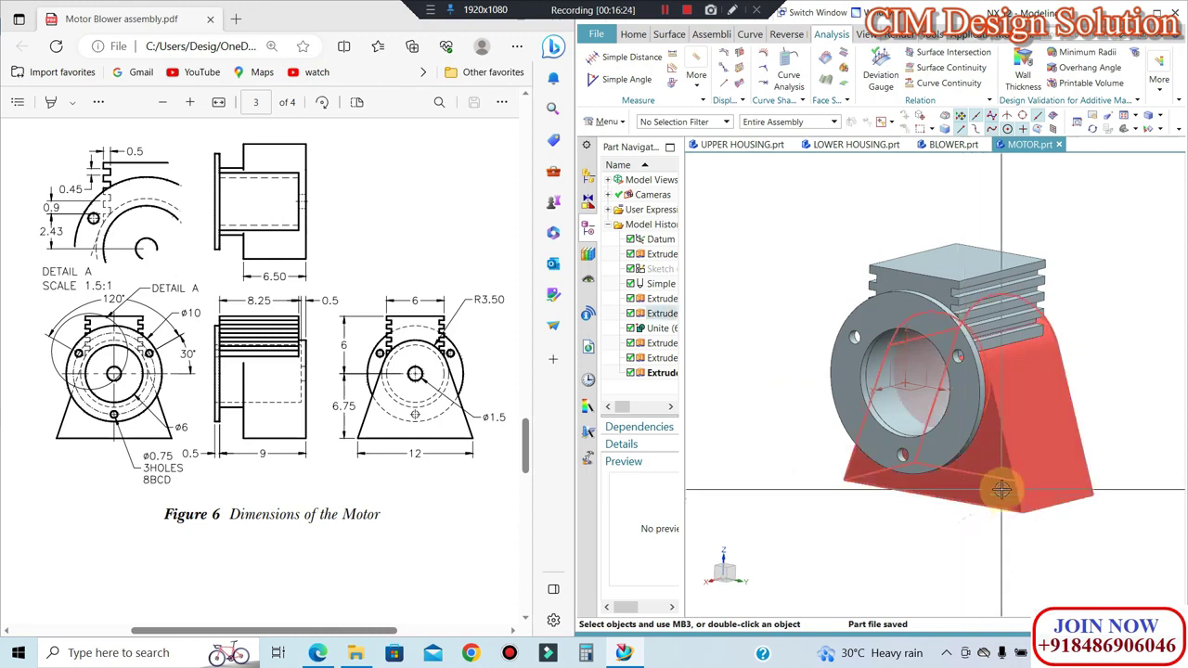
scroll(999, 483, "up", 1)
scroll(965, 371, "up", 1)
Step: Edit the fins' Extrude feature, changing its Start Distance from 8 to 8.25
middle_click_drag(958, 396, 956, 413)
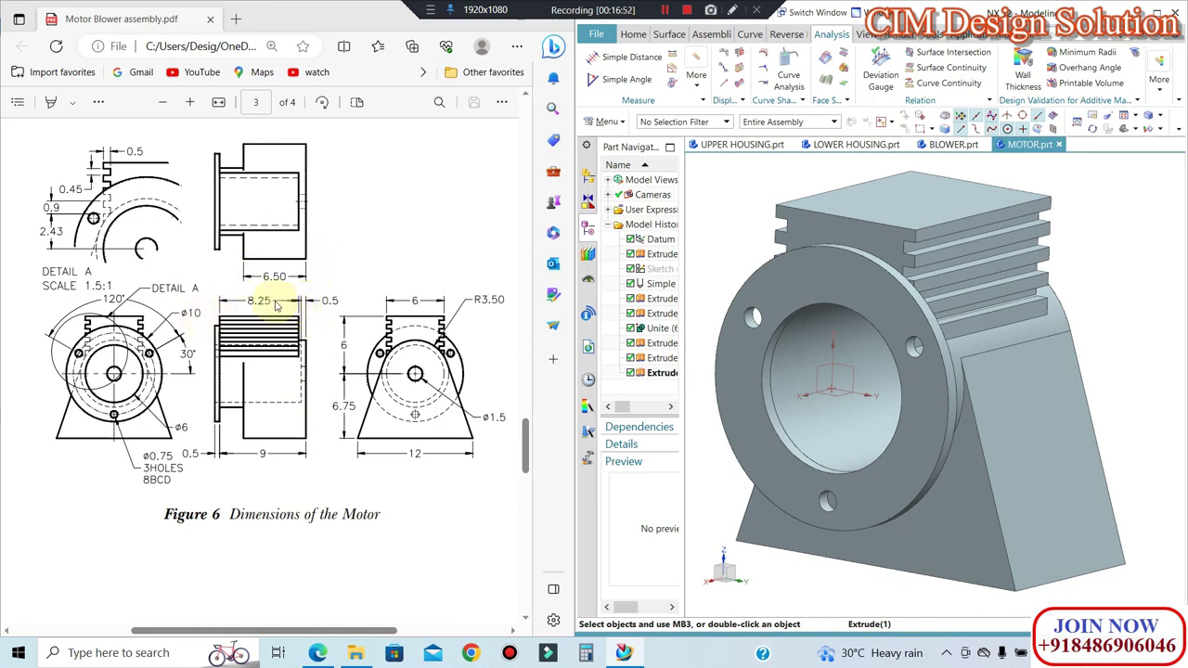
middle_click_drag(850, 269, 901, 257)
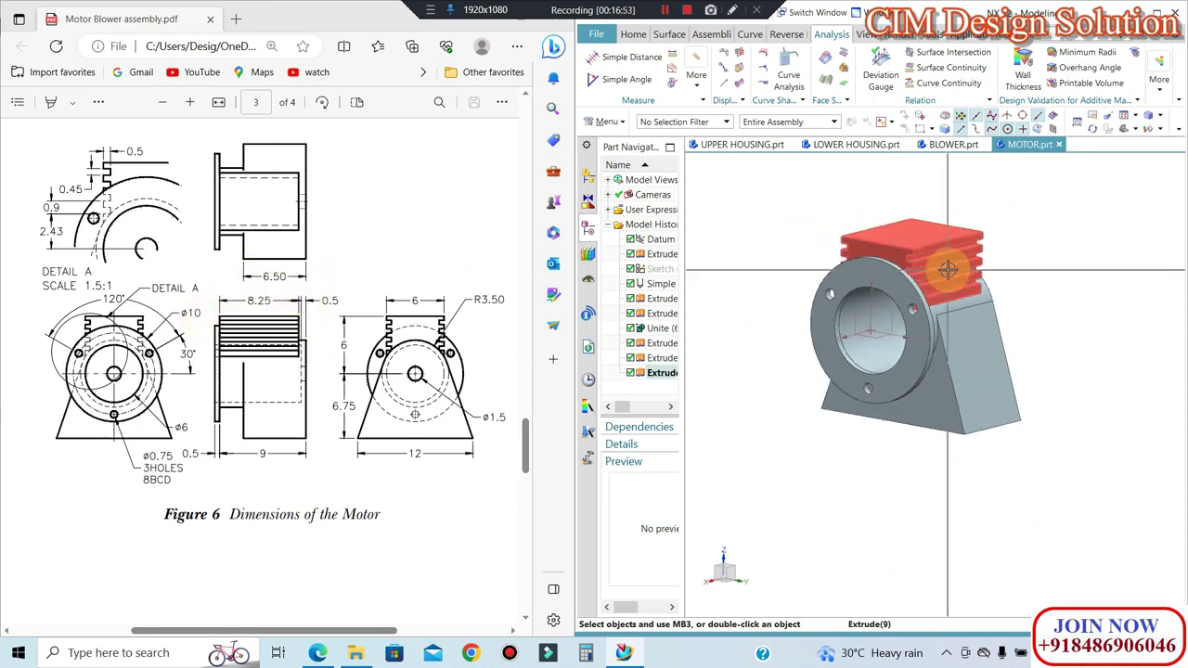
double_click(662, 372)
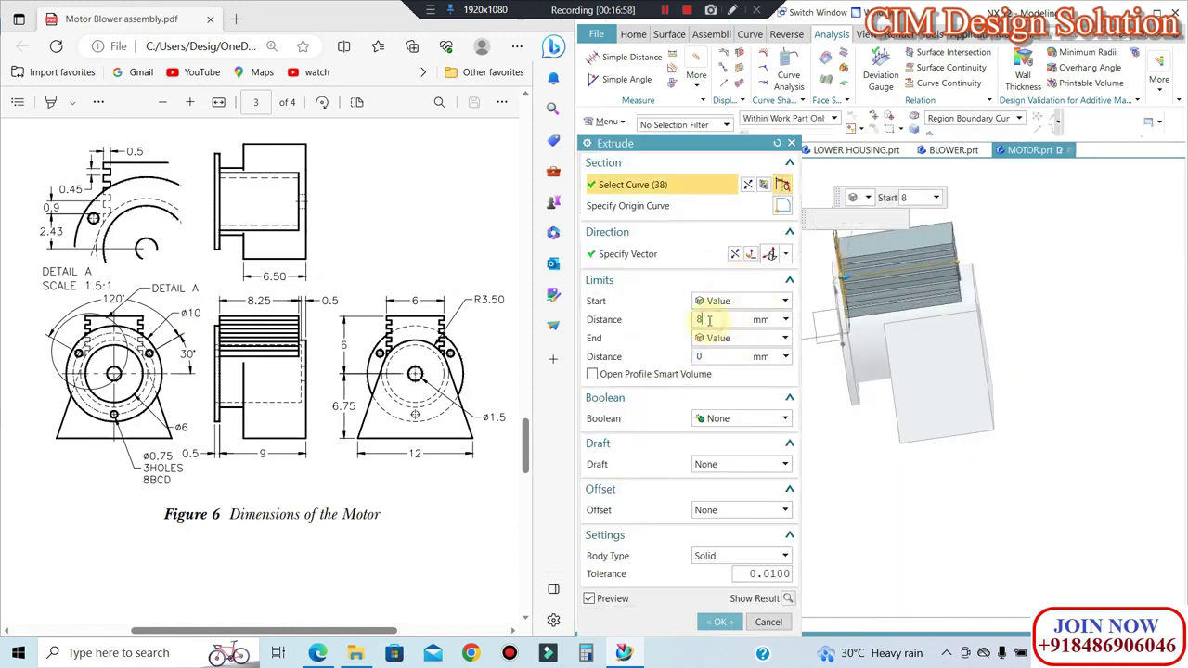
double_click(707, 319)
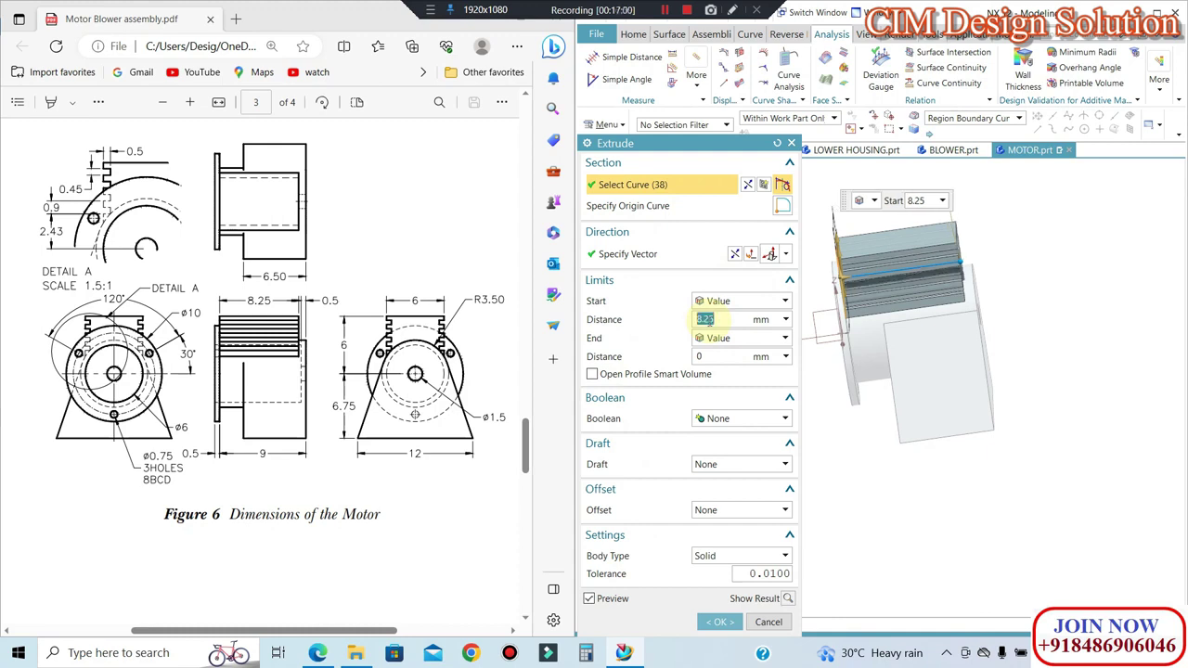
left_click(715, 621)
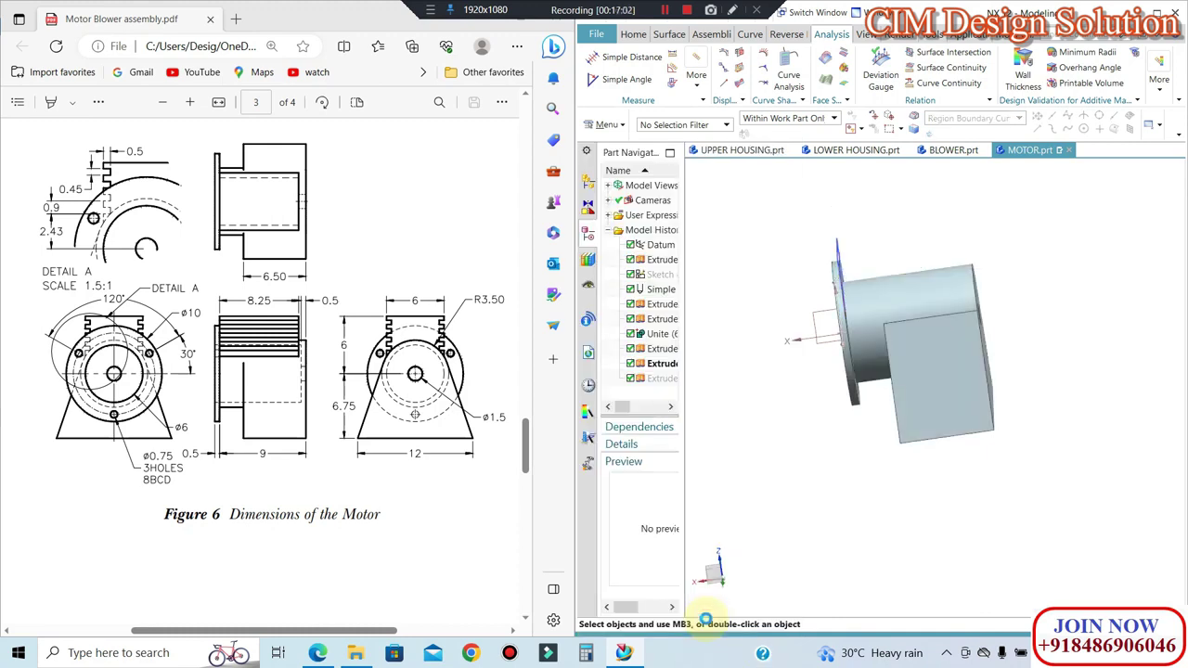
Step: Reopen the fins extrusion to verify the 8.25 start, then undock the drawing window
double_click(659, 373)
left_click(791, 145)
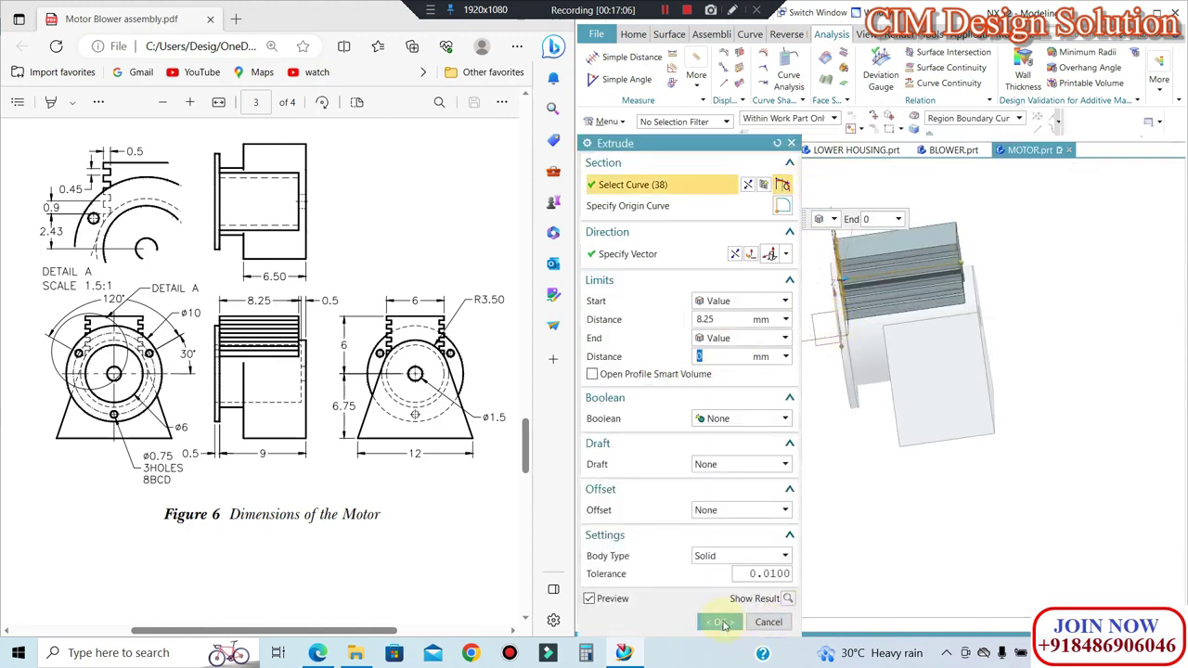
left_click_drag(331, 21, 332, 21)
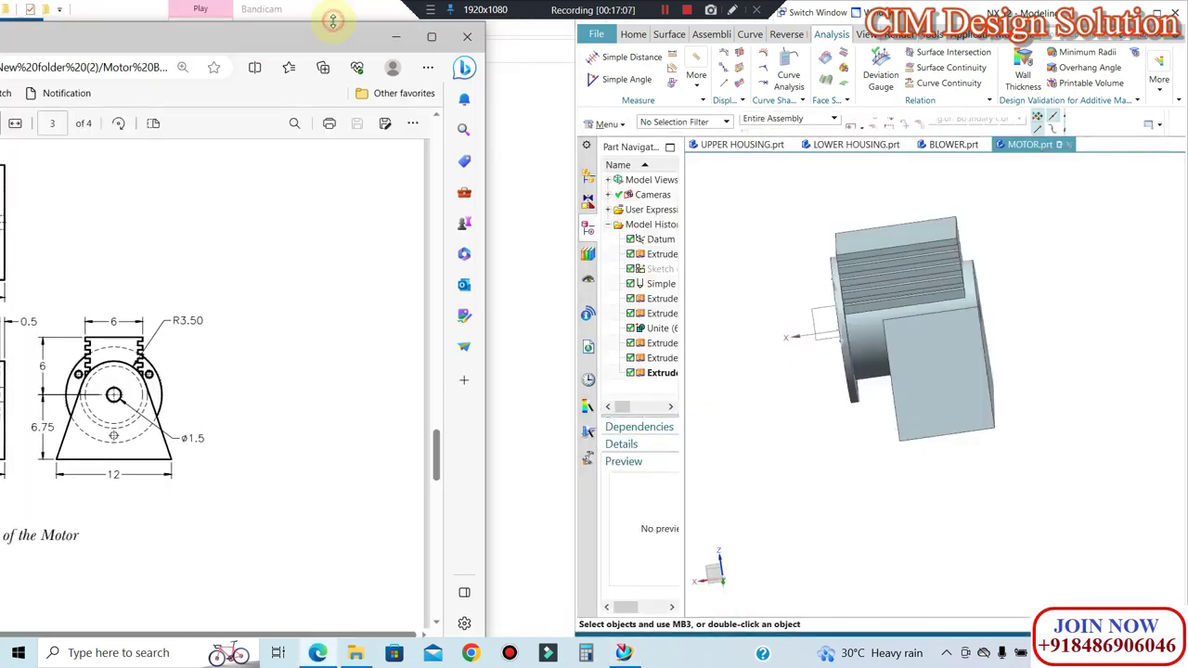
Step: Maximize the motor drawing in Edge and zoom in to read the 8.25 dimension
left_click(431, 36)
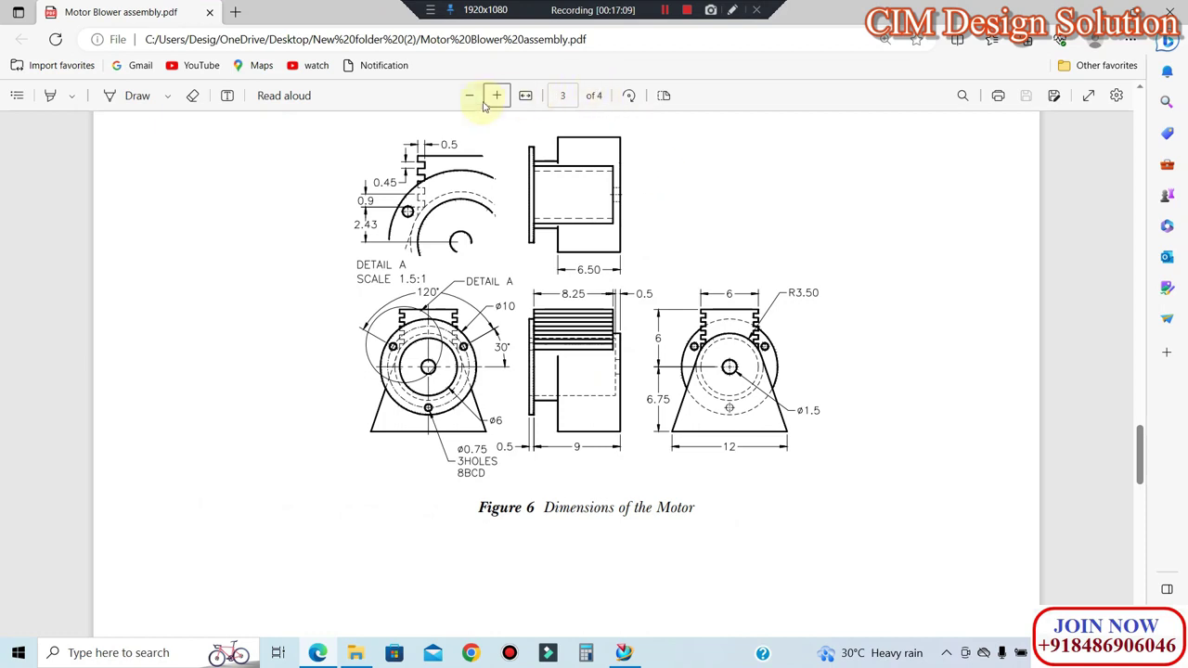
left_click(497, 94)
left_click(496, 95)
scroll(696, 301, "down", 4)
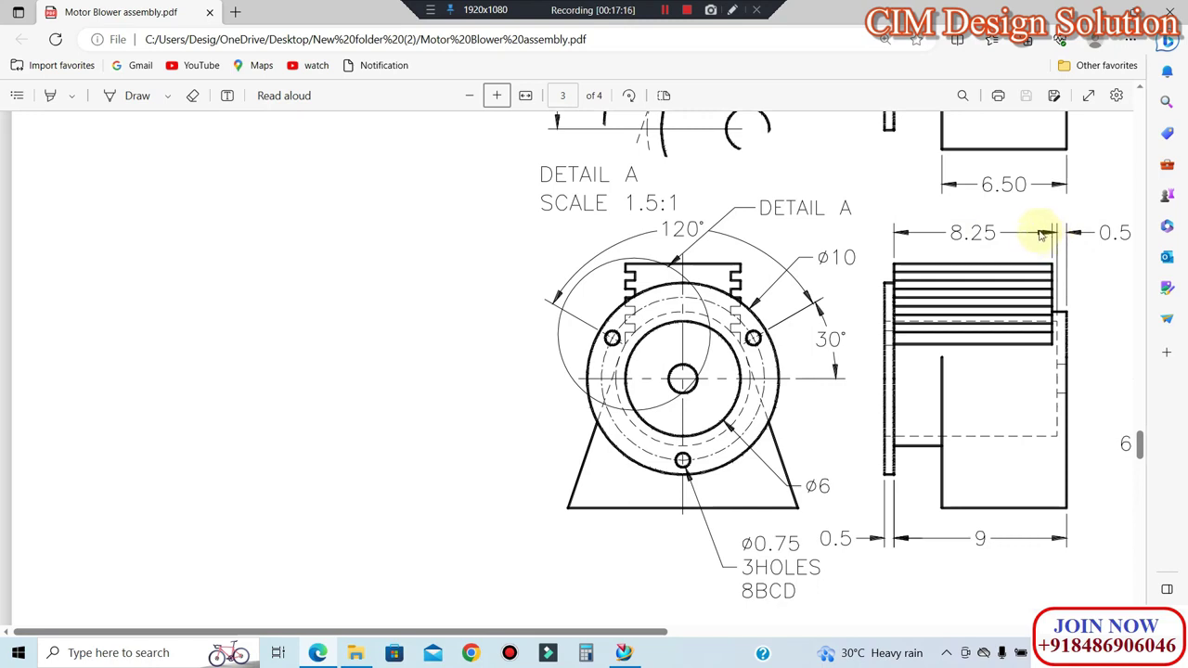
left_click(497, 95)
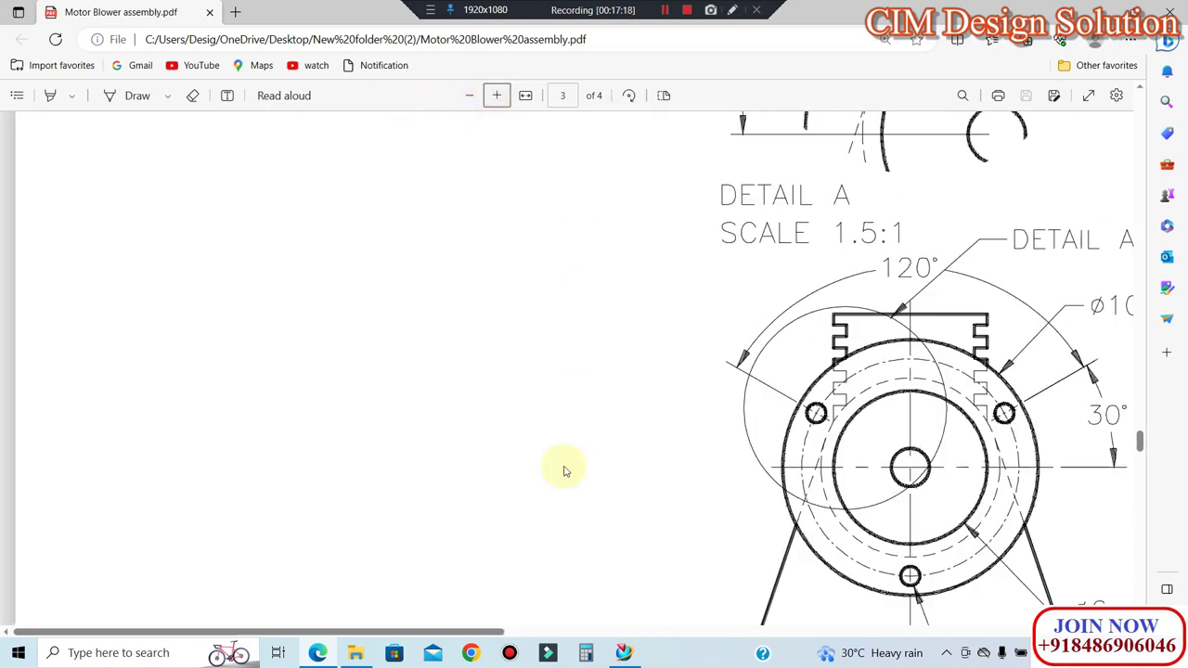
left_click_drag(437, 631, 799, 614)
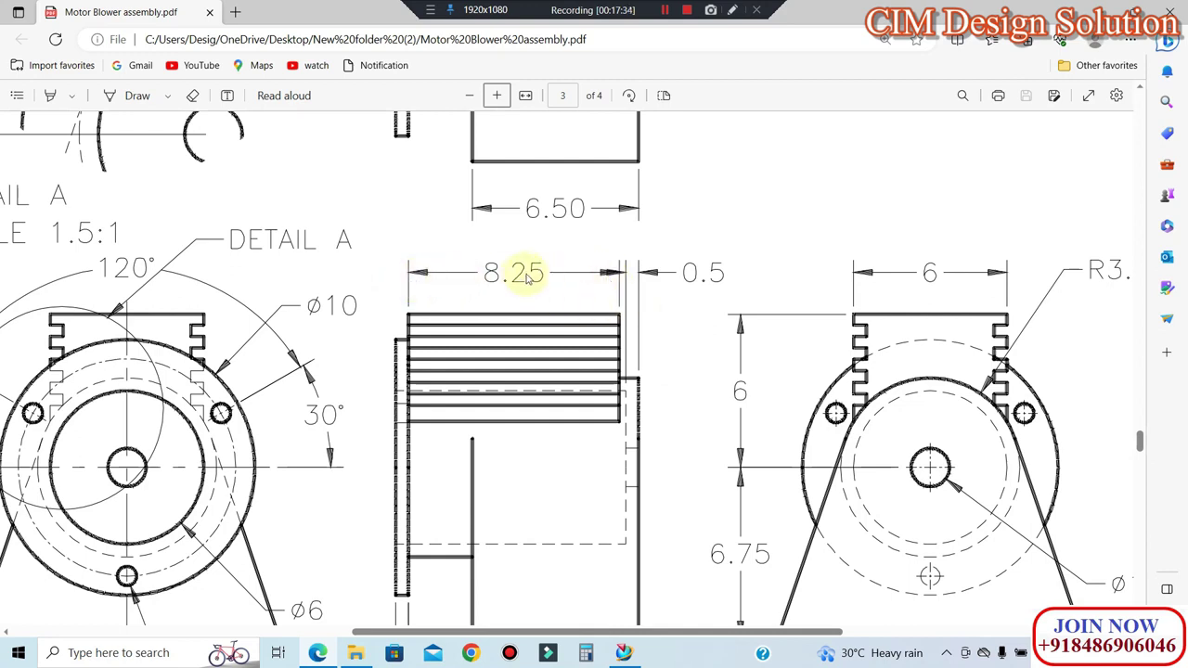
Step: Zoom back out to show all of Figure 6 and take the window out of full screen
left_click(1134, 10)
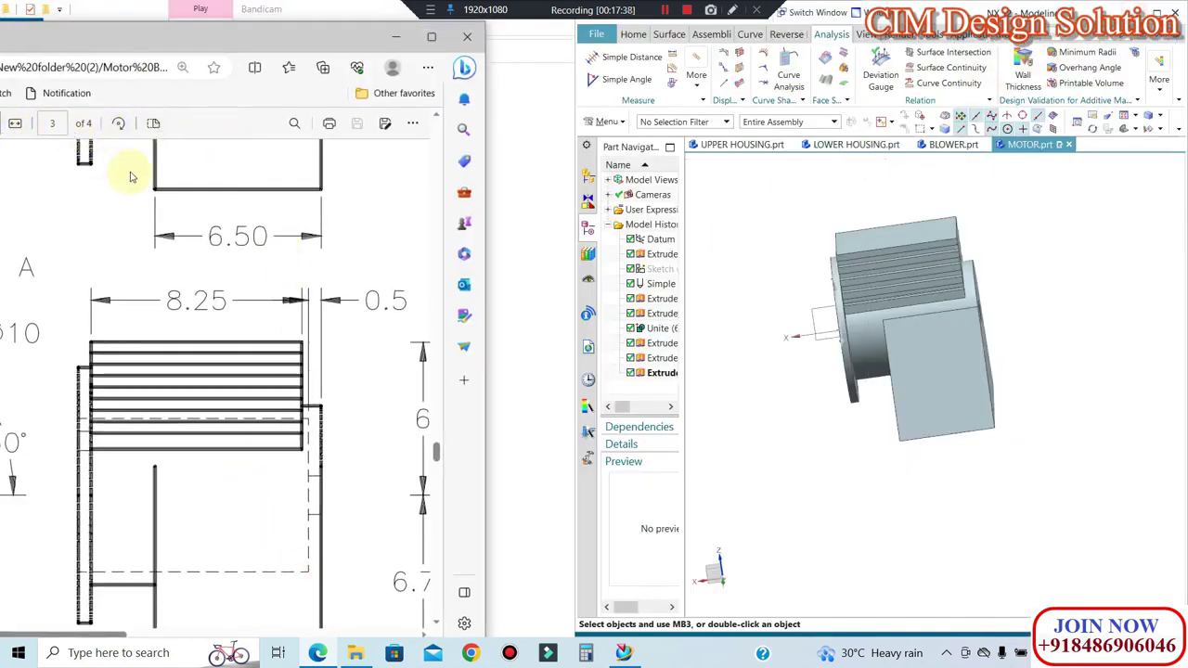
mouse_move(82, 637)
left_mouse_down()
mouse_move(93, 636)
mouse_move(19, 636)
left_mouse_up()
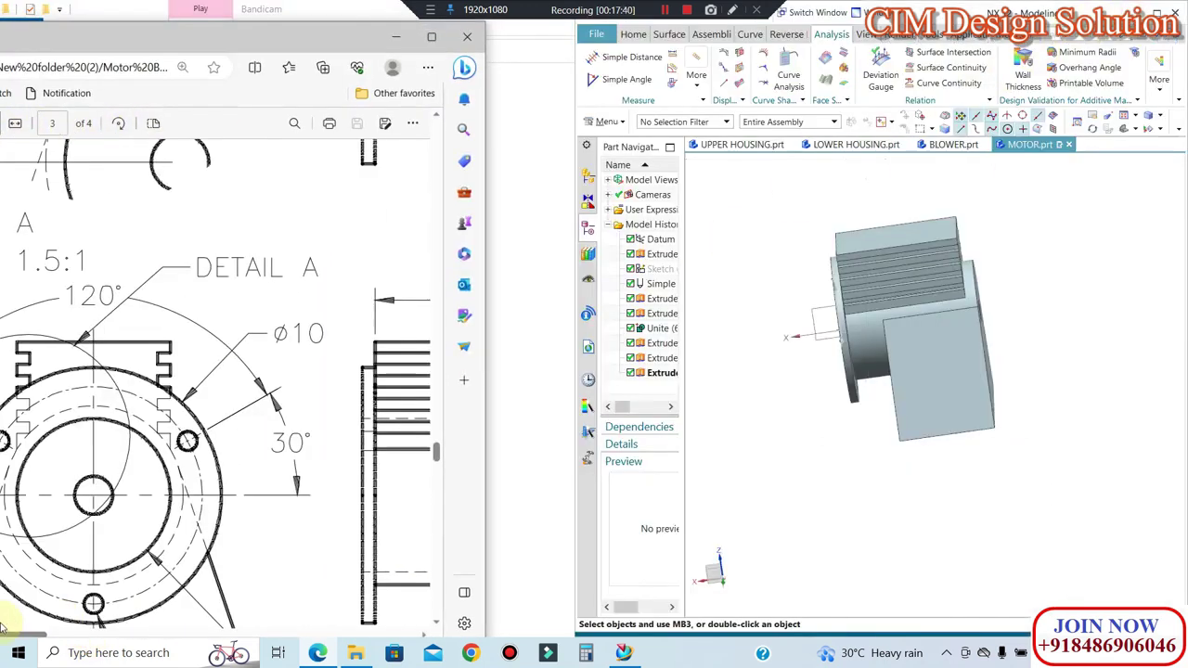
left_click(431, 36)
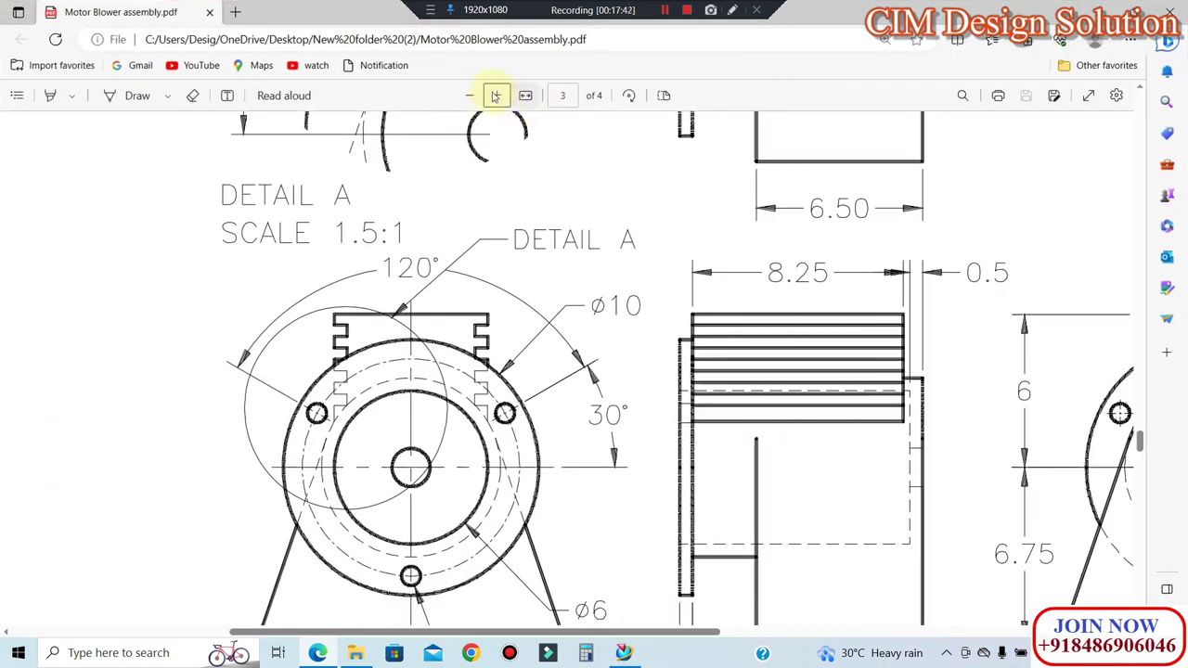
left_click(470, 97)
left_click(469, 96)
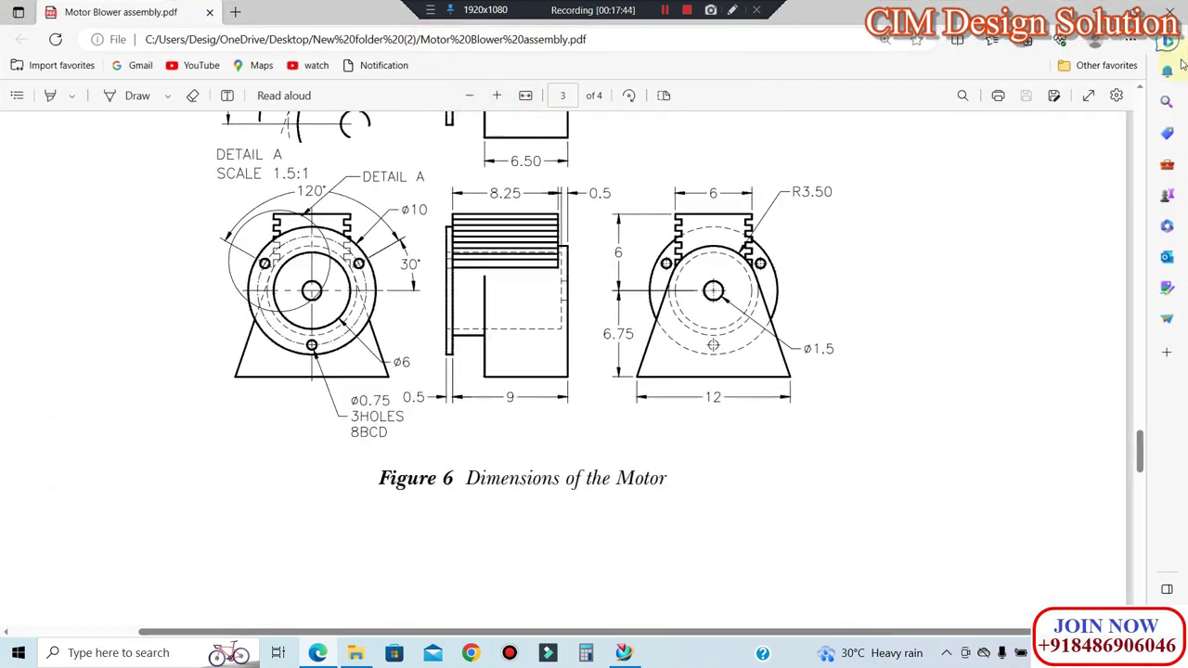
left_click_drag(344, 16, 3, 249)
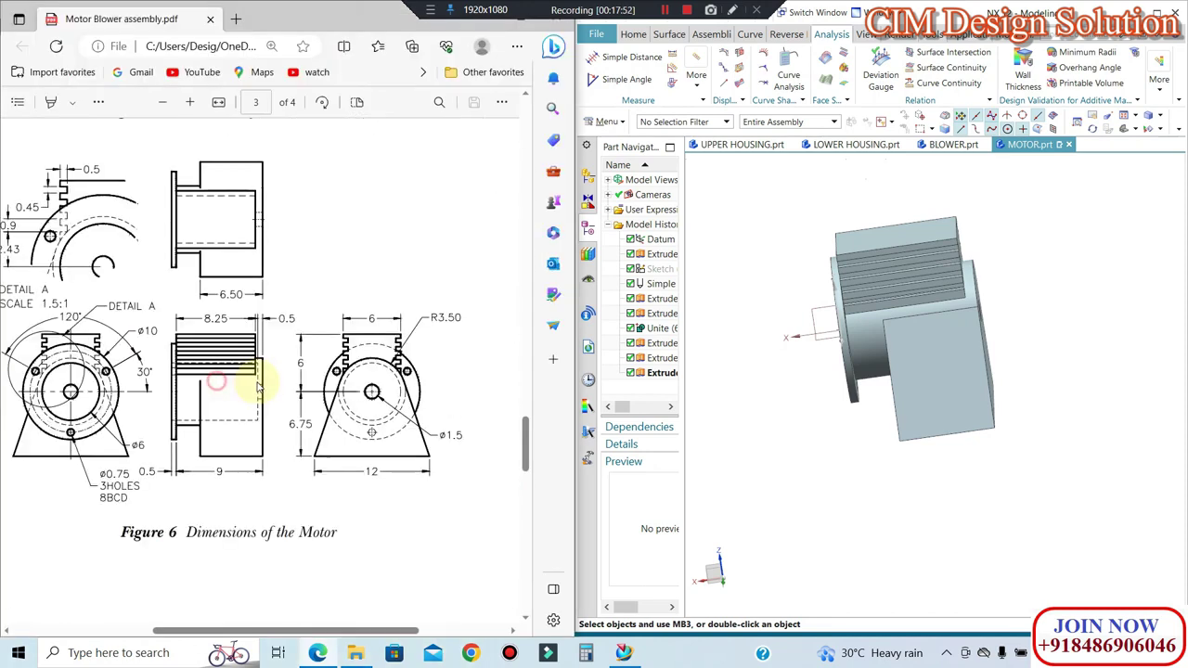
Step: Dock the drawing in the left half and orbit the motor to its round front face
mouse_move(252, 634)
left_mouse_down()
mouse_move(209, 633)
mouse_move(224, 634)
left_mouse_up()
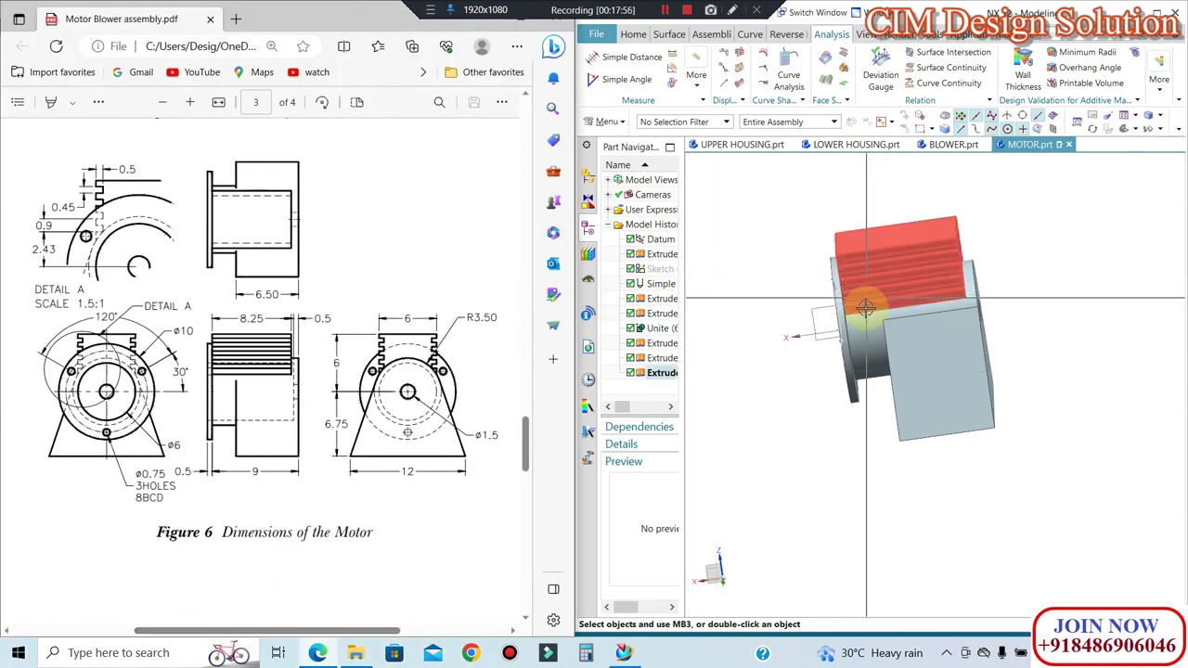
middle_click_drag(704, 309, 910, 270)
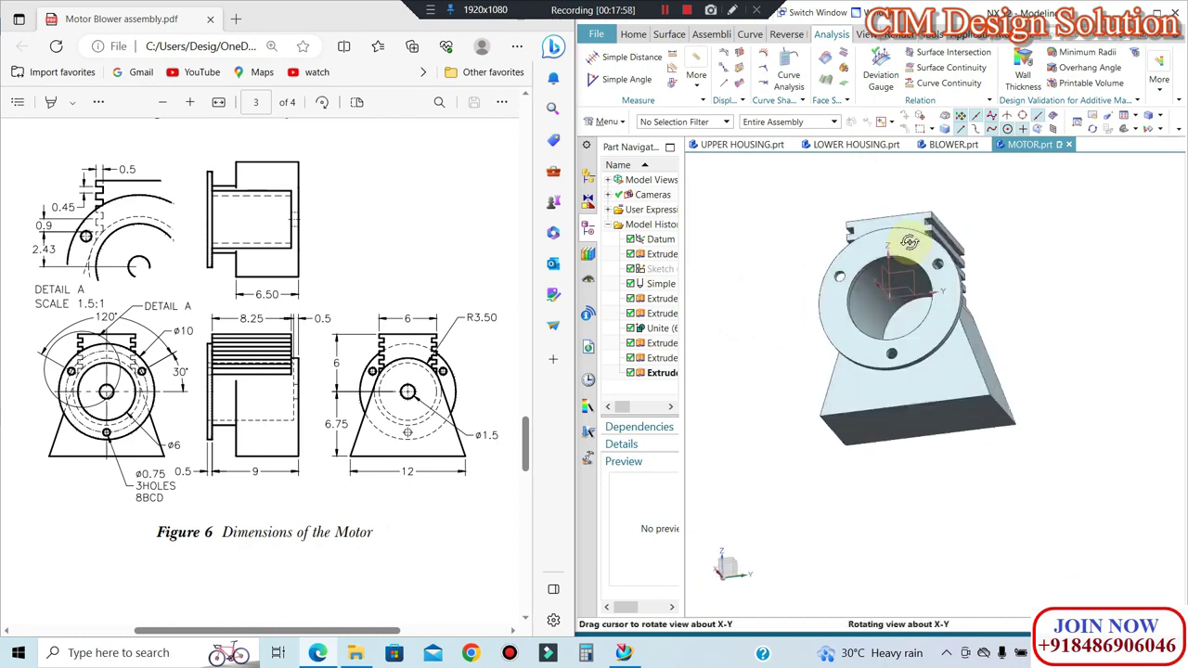
middle_click_drag(910, 270, 877, 262)
Step: Scroll the PDF to page 4, Figure 7, Dimensions of the Cover
scroll(349, 335, "down", 1)
scroll(350, 335, "down", 3)
scroll(349, 335, "down", 4)
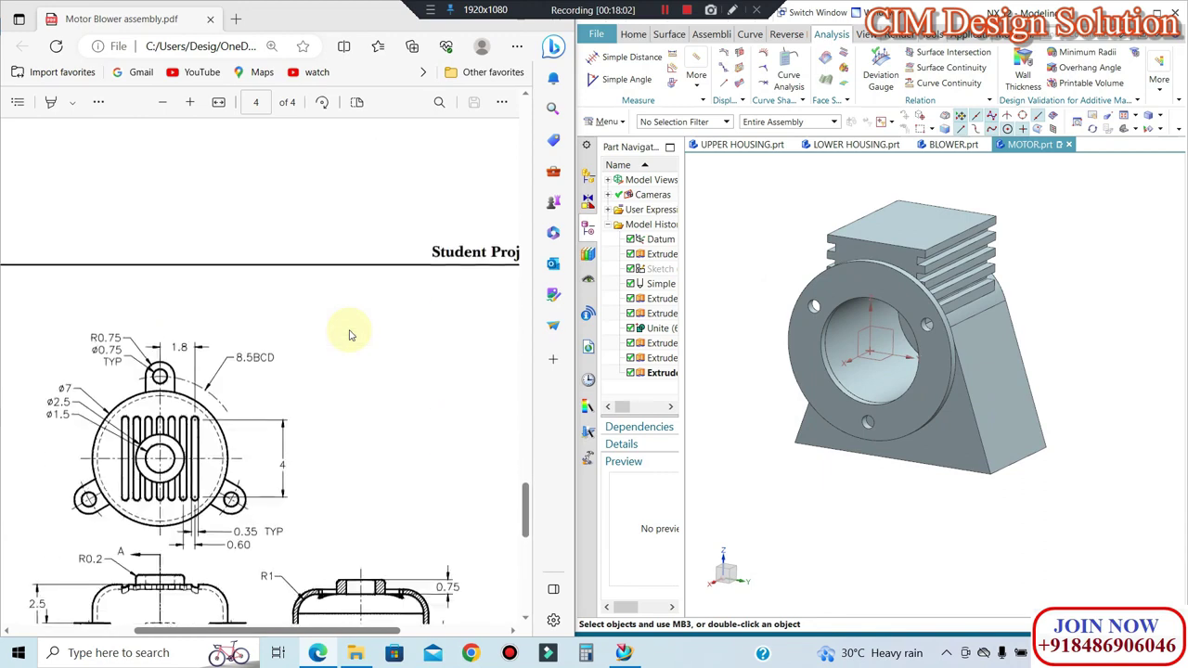
scroll(350, 335, "down", 2)
scroll(350, 335, "up", 1)
scroll(350, 334, "down", 1)
scroll(350, 334, "down", 2)
scroll(350, 332, "down", 3)
scroll(349, 331, "down", 2)
scroll(350, 332, "up", 3)
scroll(350, 332, "up", 1)
scroll(350, 332, "up", 2)
scroll(352, 337, "down", 1)
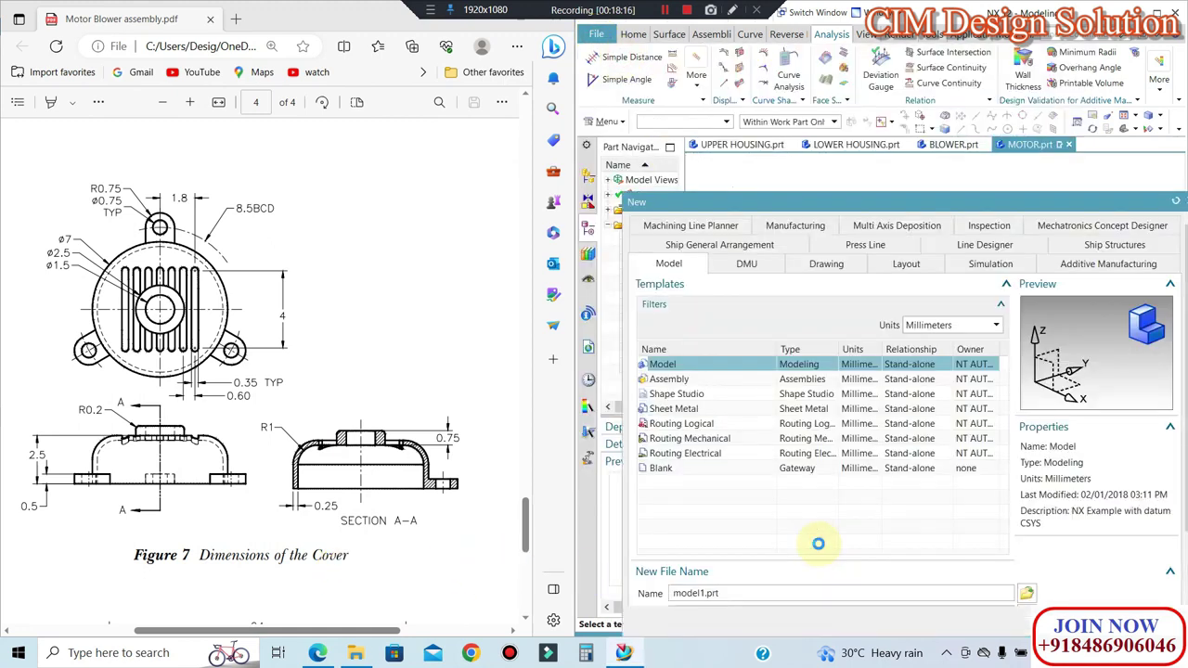
Step: Create the new part model1.prt and make the viewport background white
key("Return")
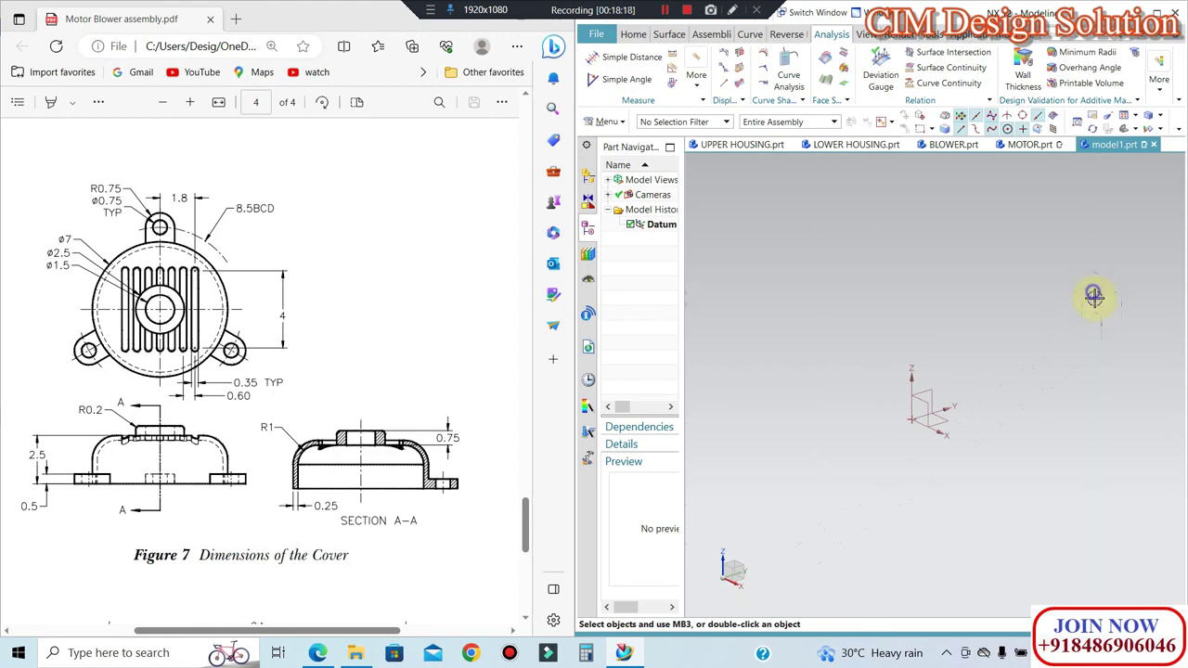
right_click(1019, 295)
left_click(1018, 457)
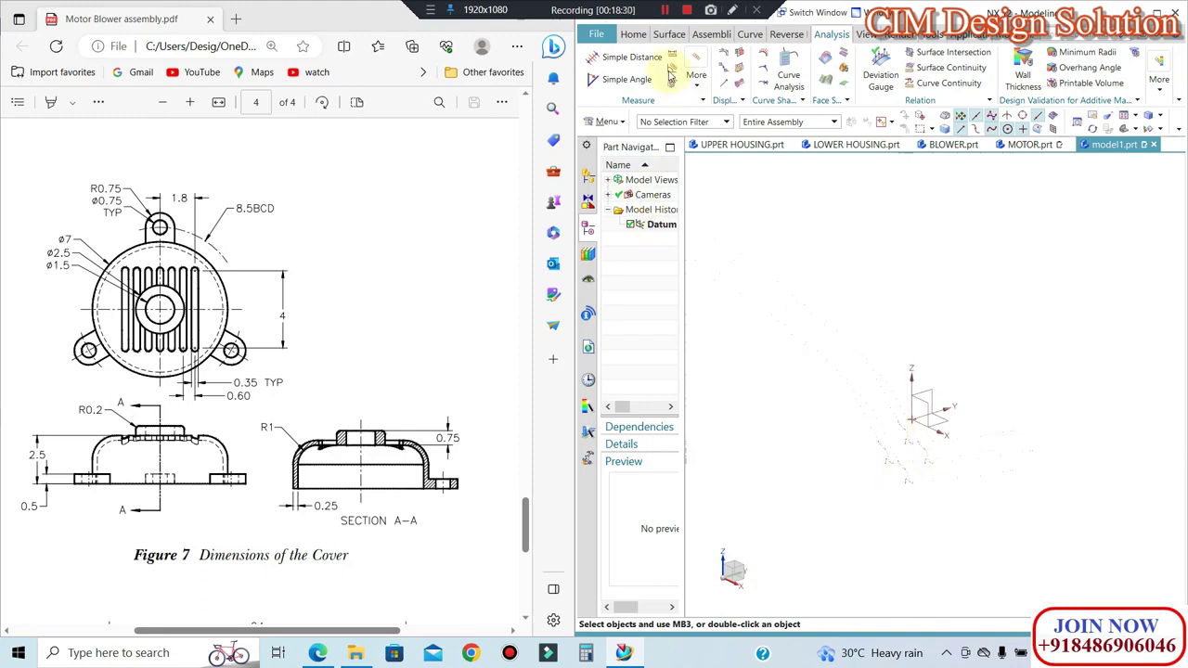
Step: Start a sketch on the XY datum plane
left_click(636, 36)
left_click(597, 66)
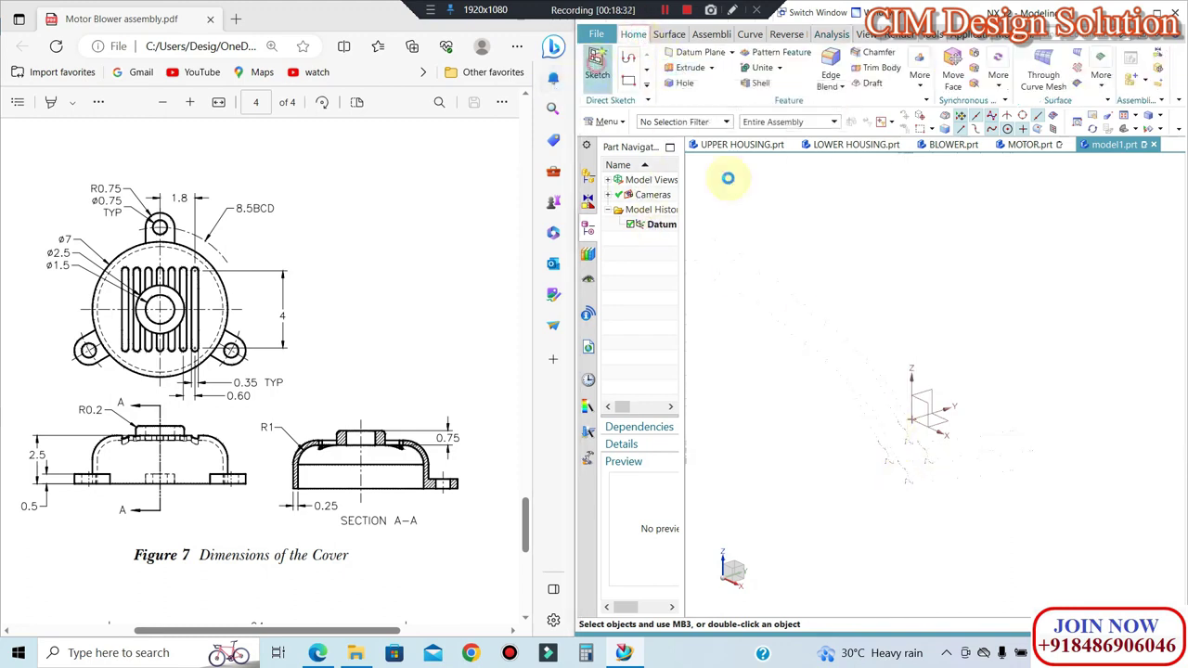
left_click(929, 388)
middle_click(997, 414)
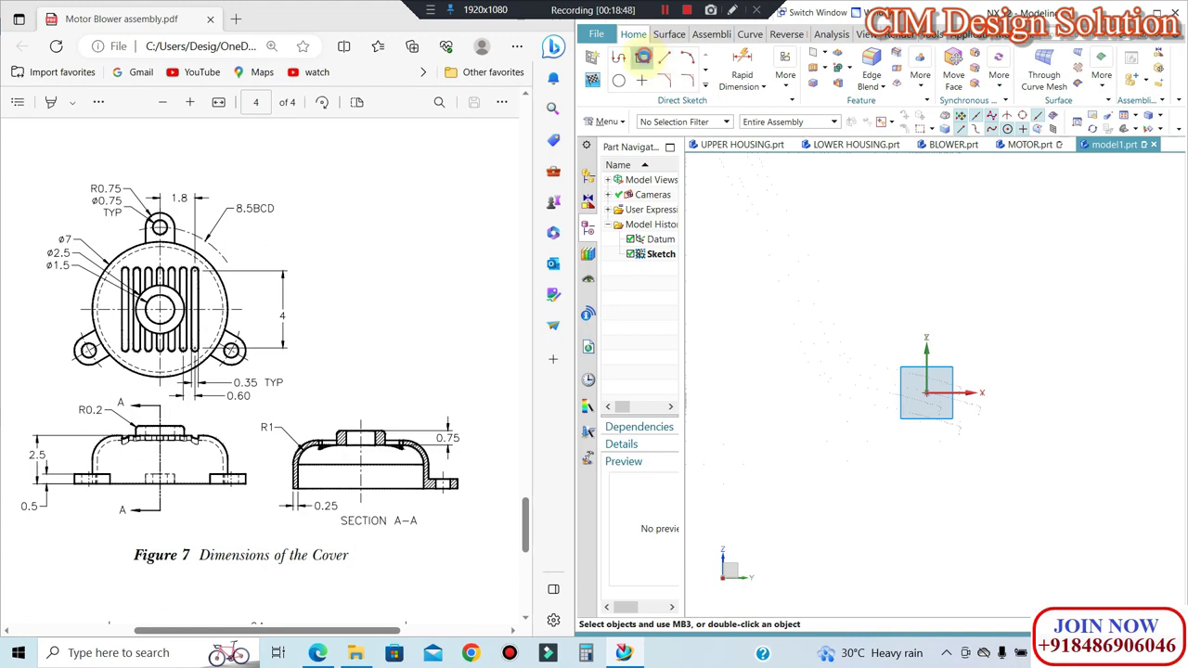
Step: Draw a rectangle left of the origin with its lower-left corner constrained onto the horizontal axis
left_click(643, 58)
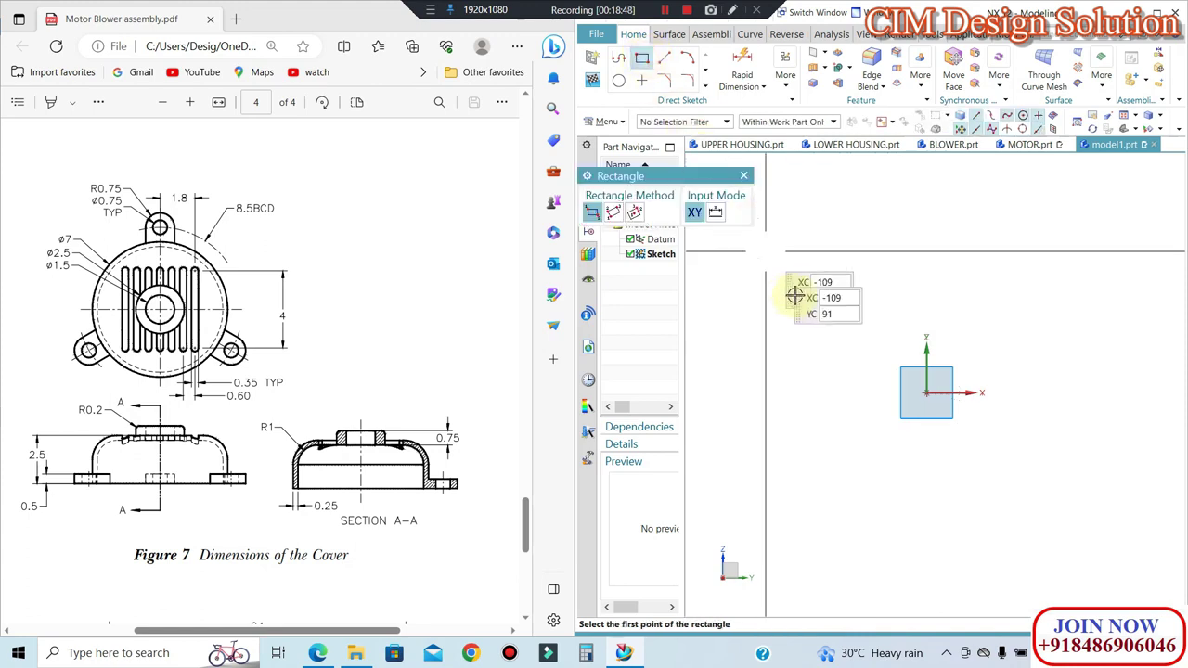
left_click(826, 376)
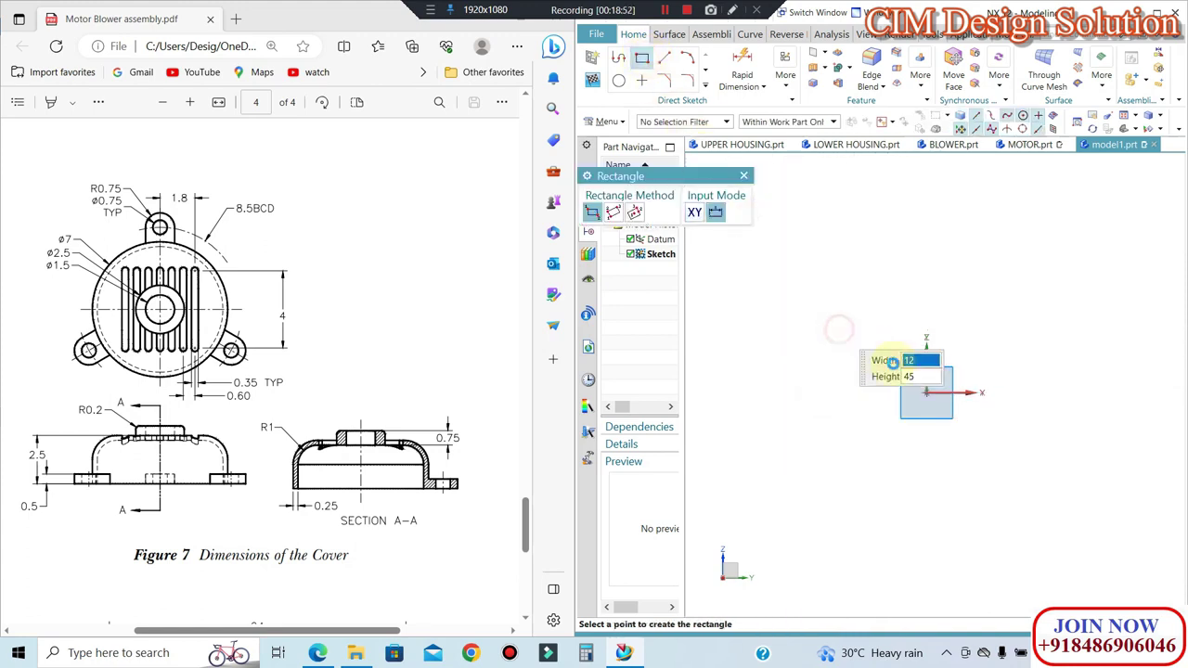
left_click(869, 385)
key("Escape")
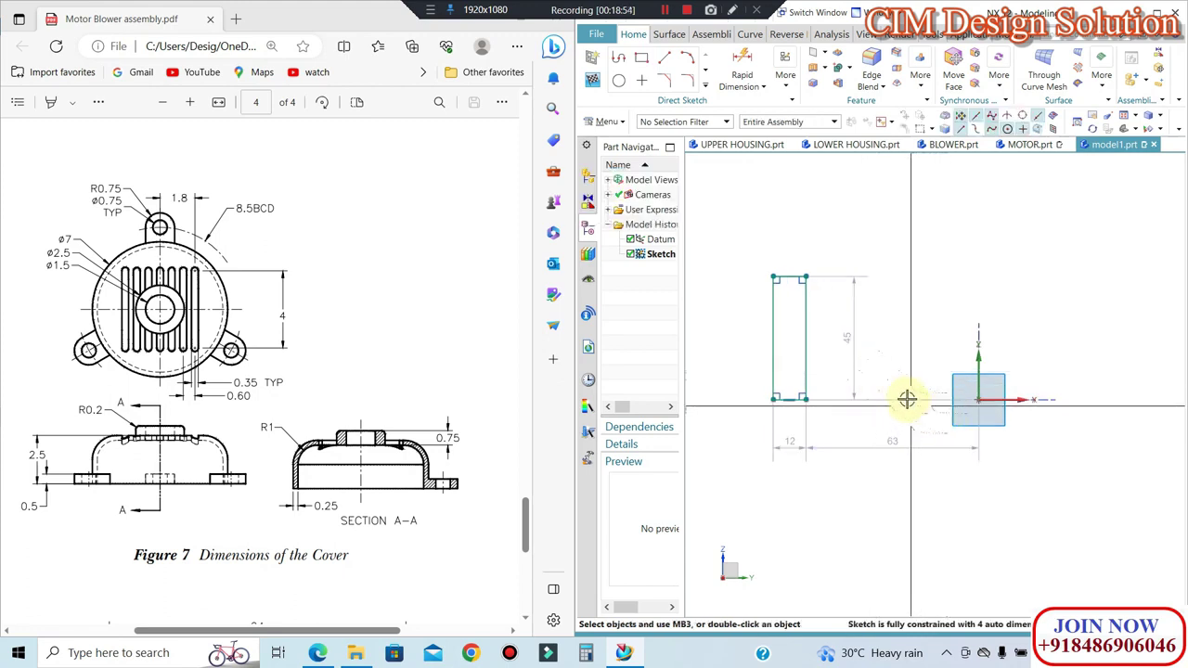
key("c")
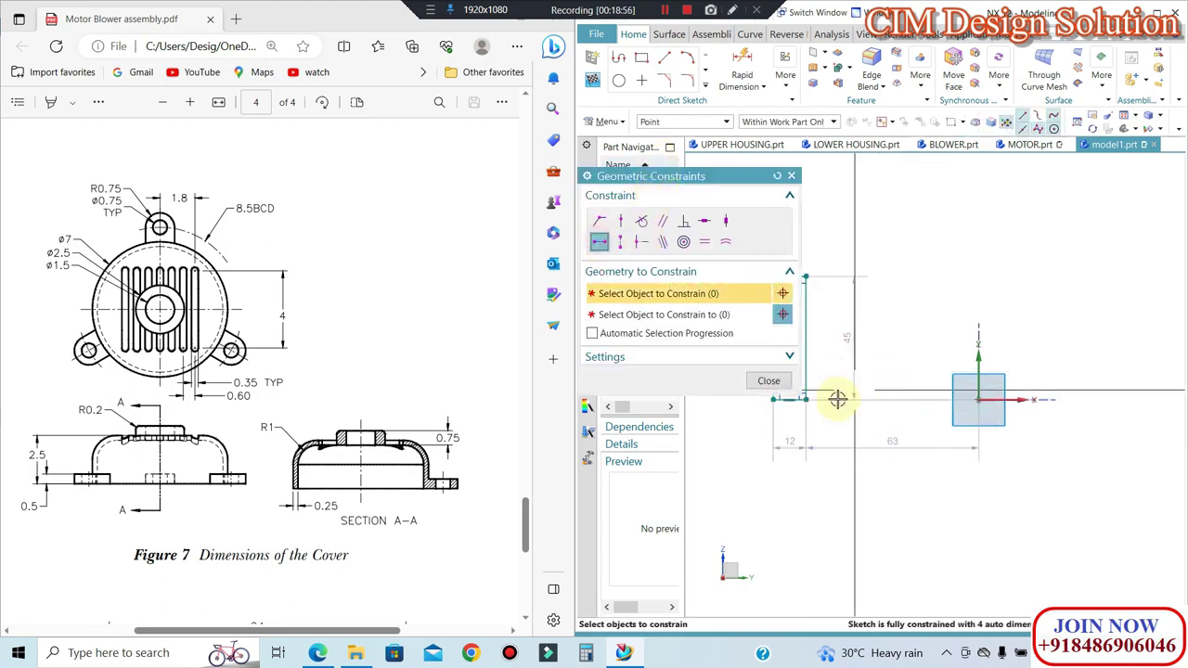
left_click(789, 399)
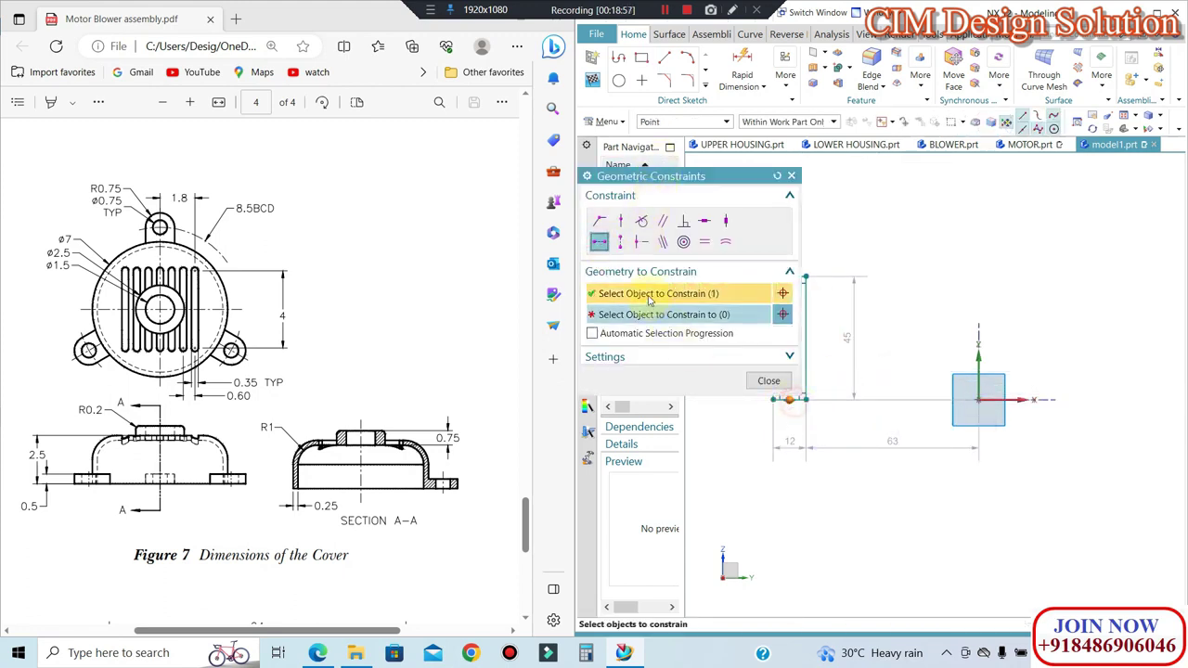
left_click(986, 400)
left_click(769, 380)
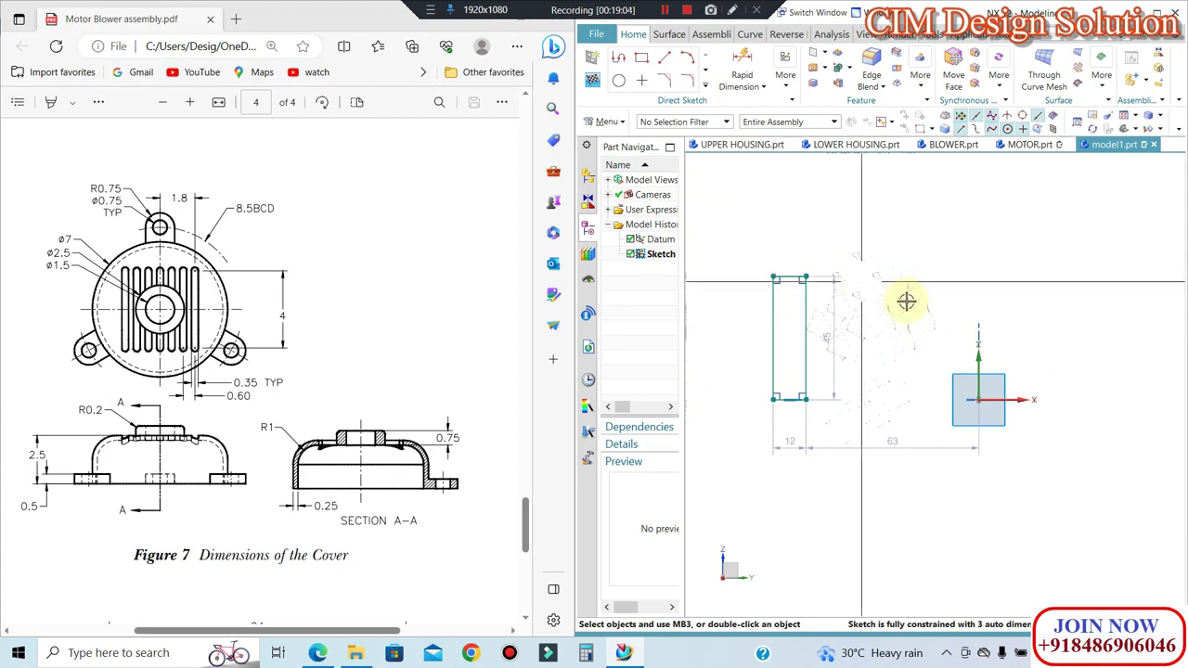
Step: Draw a vertical line up from the origin and convert it to a reference line
left_click(668, 58)
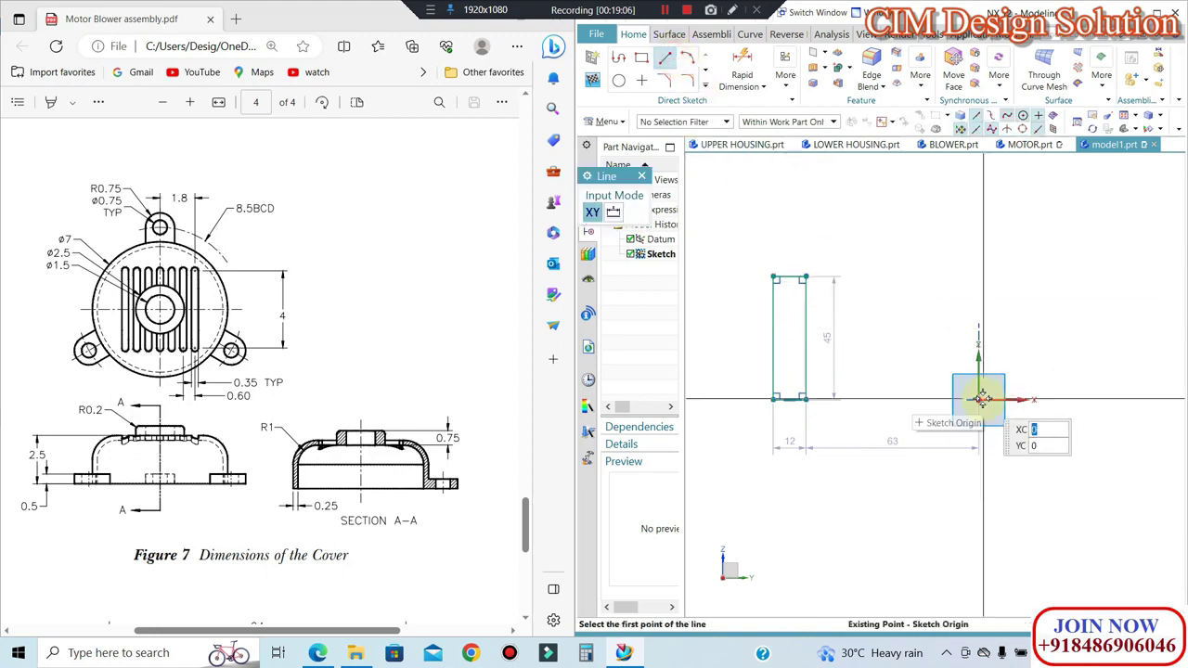
left_click(978, 399)
left_click(987, 192)
key("Escape")
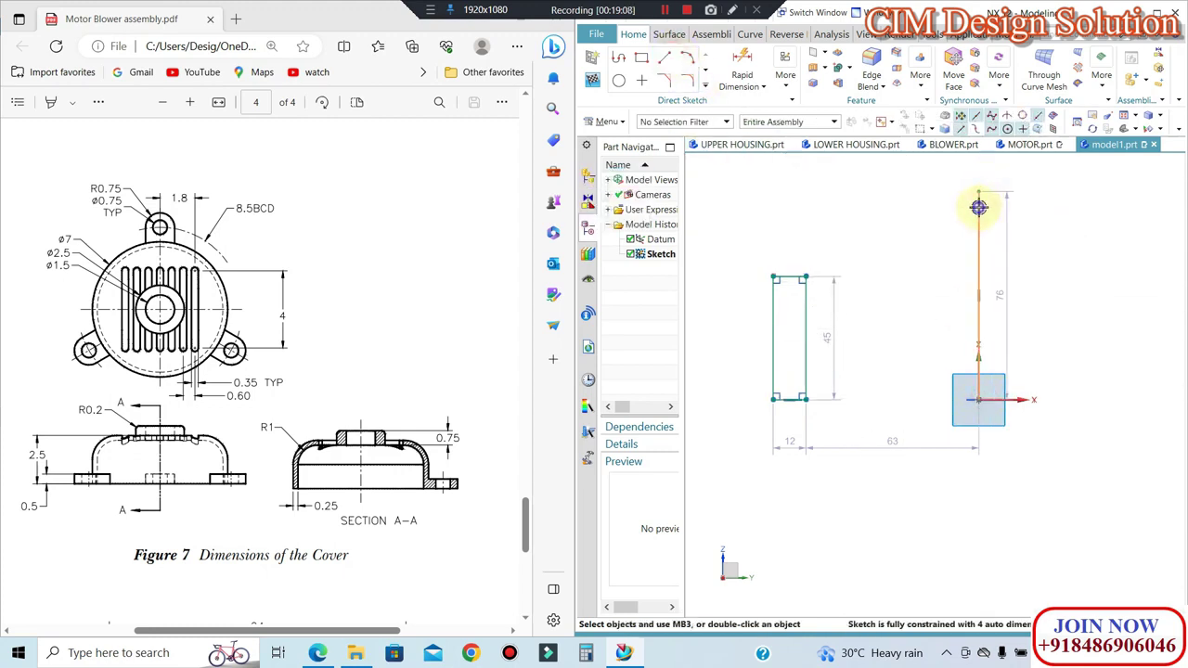
right_click(980, 200)
left_click(979, 170)
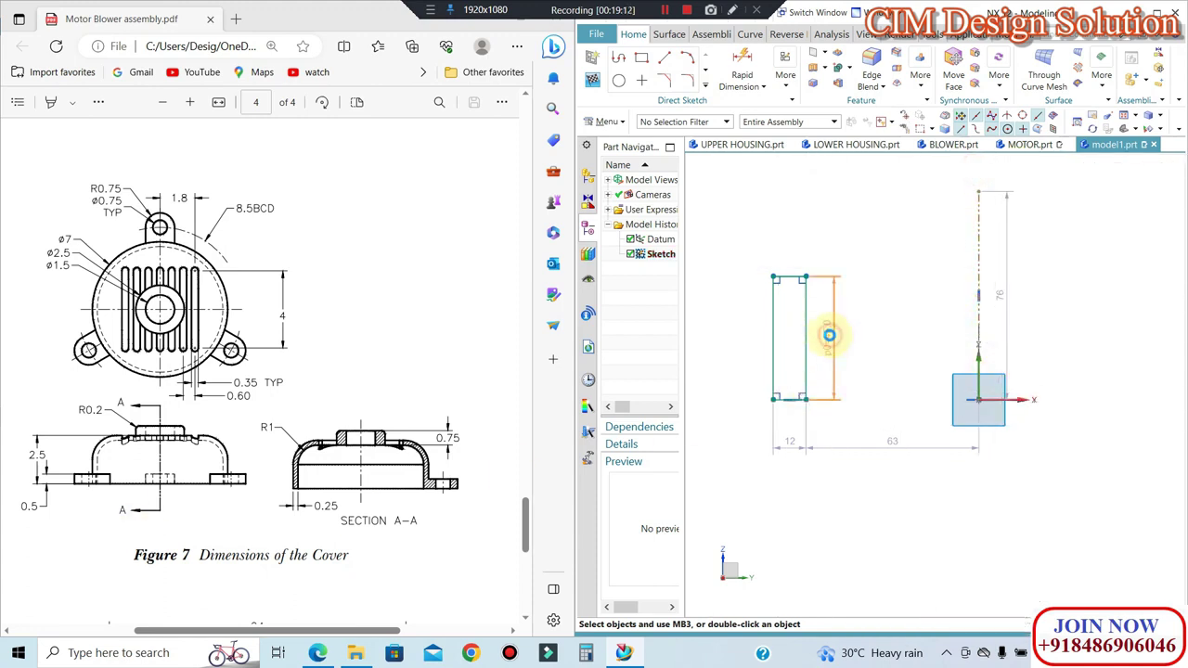
Step: Change the rectangle's height from 45 to 2.5 and pull the geometry toward the origin
double_click(829, 336)
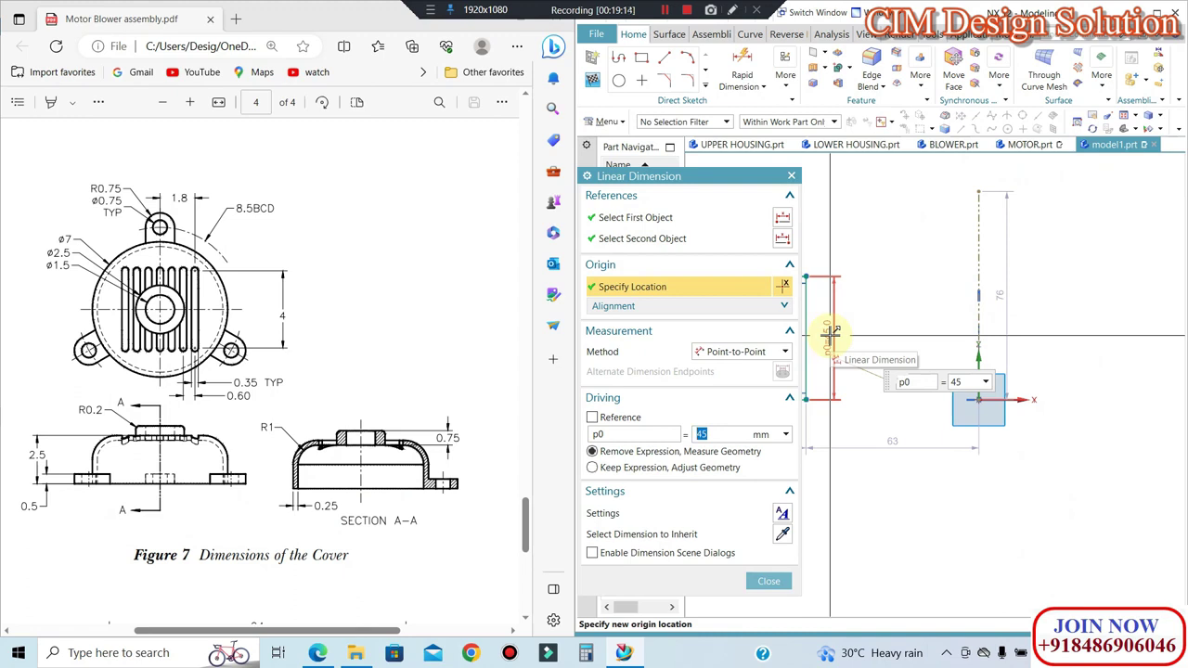
key("Return")
scroll(970, 399, "up", 3)
scroll(951, 394, "up", 2)
scroll(910, 377, "down", 2)
scroll(910, 377, "down", 2)
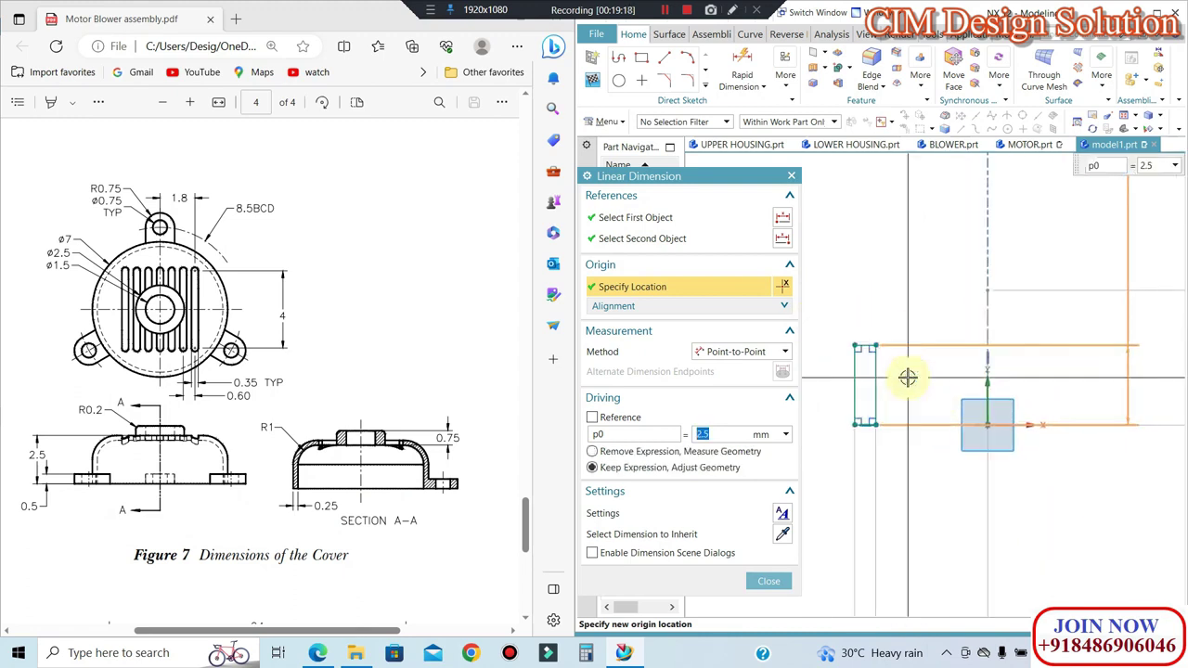
key("Escape")
left_click_drag(1081, 278, 896, 378)
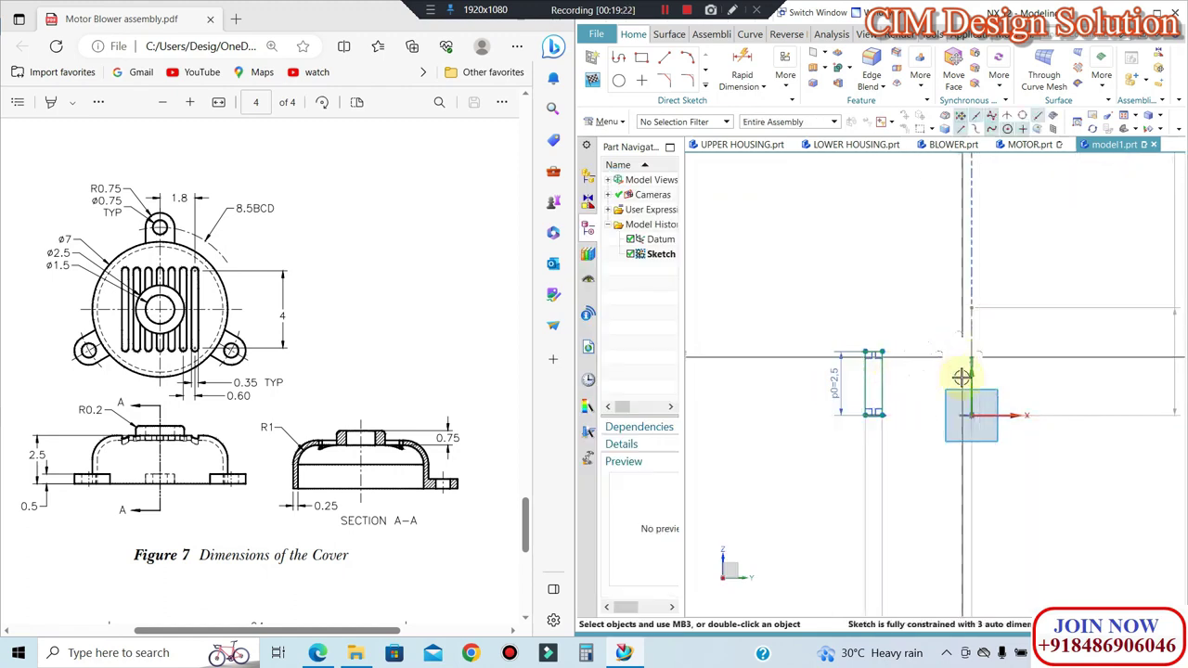
mouse_move(895, 378)
left_mouse_down()
mouse_move(1047, 253)
mouse_move(989, 403)
mouse_move(878, 456)
mouse_move(848, 514)
mouse_move(824, 527)
mouse_move(841, 455)
mouse_move(814, 541)
mouse_move(799, 545)
mouse_move(785, 477)
mouse_move(777, 493)
mouse_move(906, 534)
left_mouse_up()
scroll(966, 413, "up", 3)
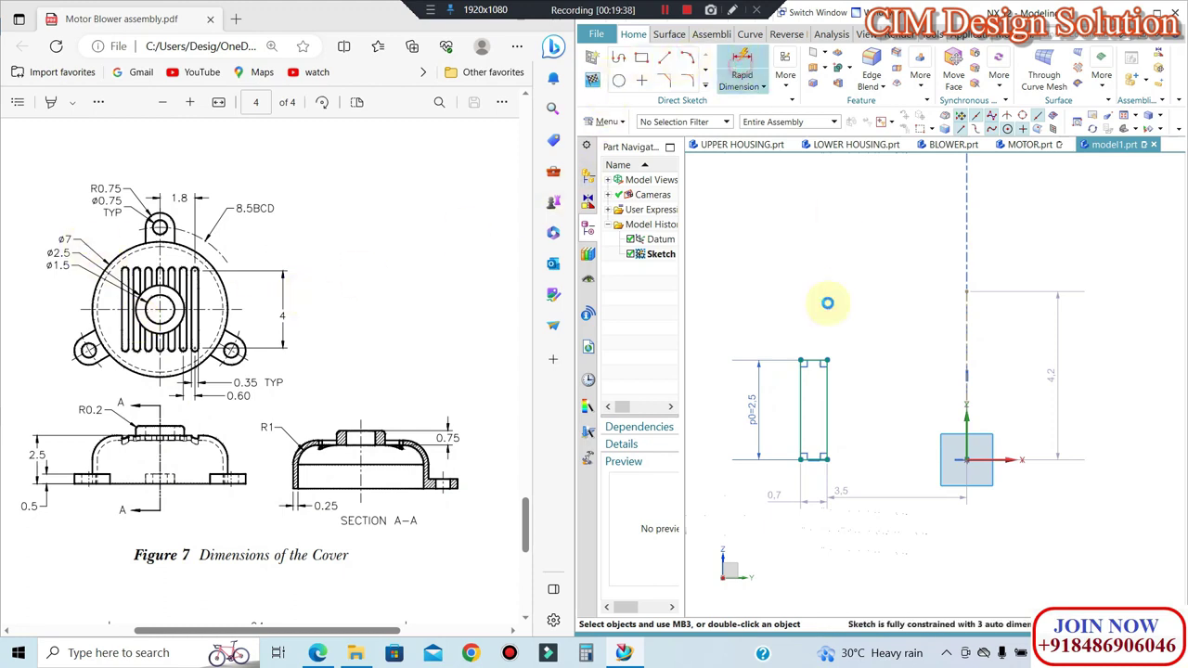
Step: Add a 3.5 horizontal dimension from the rectangle's left edge to the vertical axis
scroll(1126, 379, "down", 2)
left_click(916, 377)
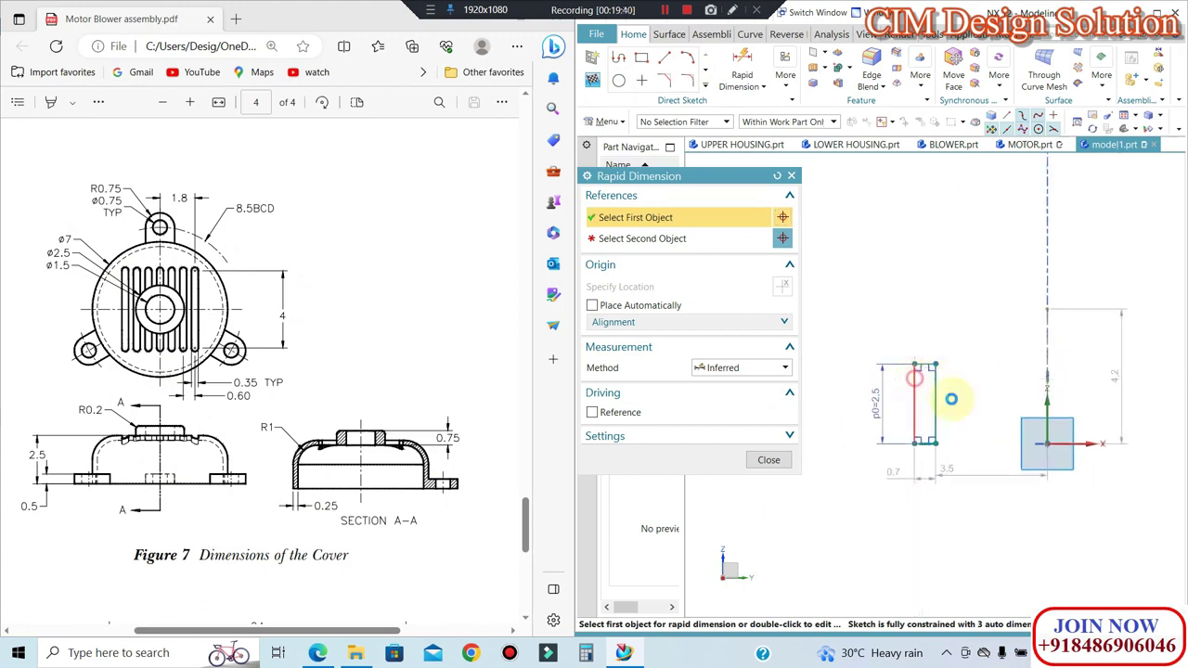
left_click(1045, 457)
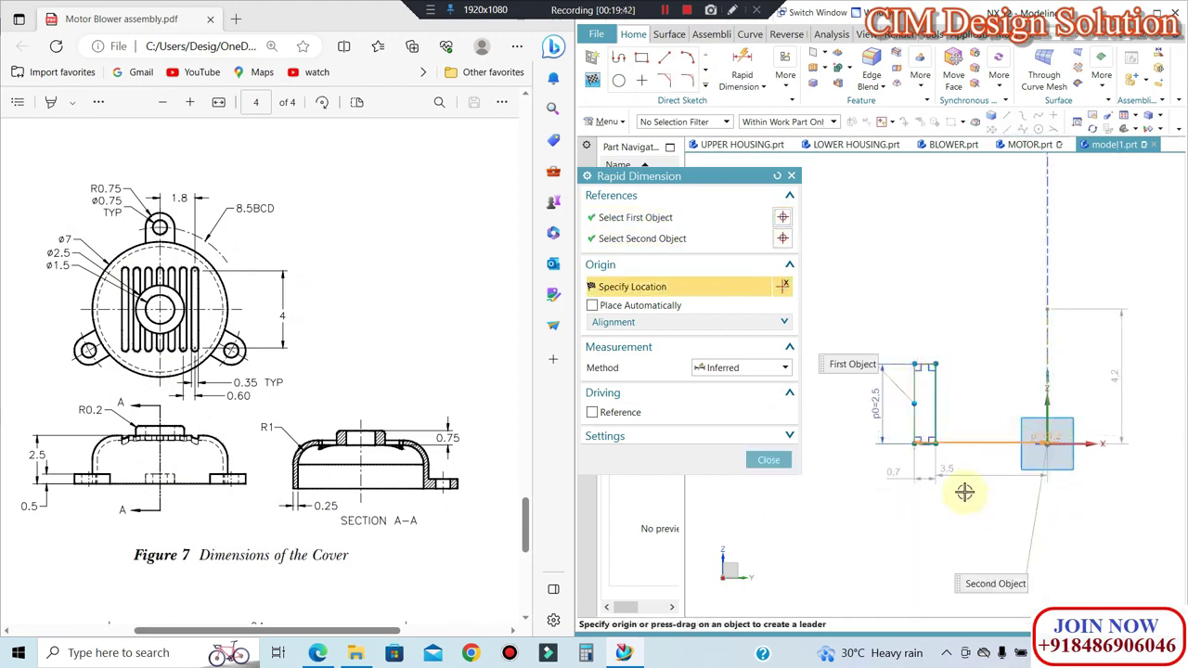
left_click(1061, 518)
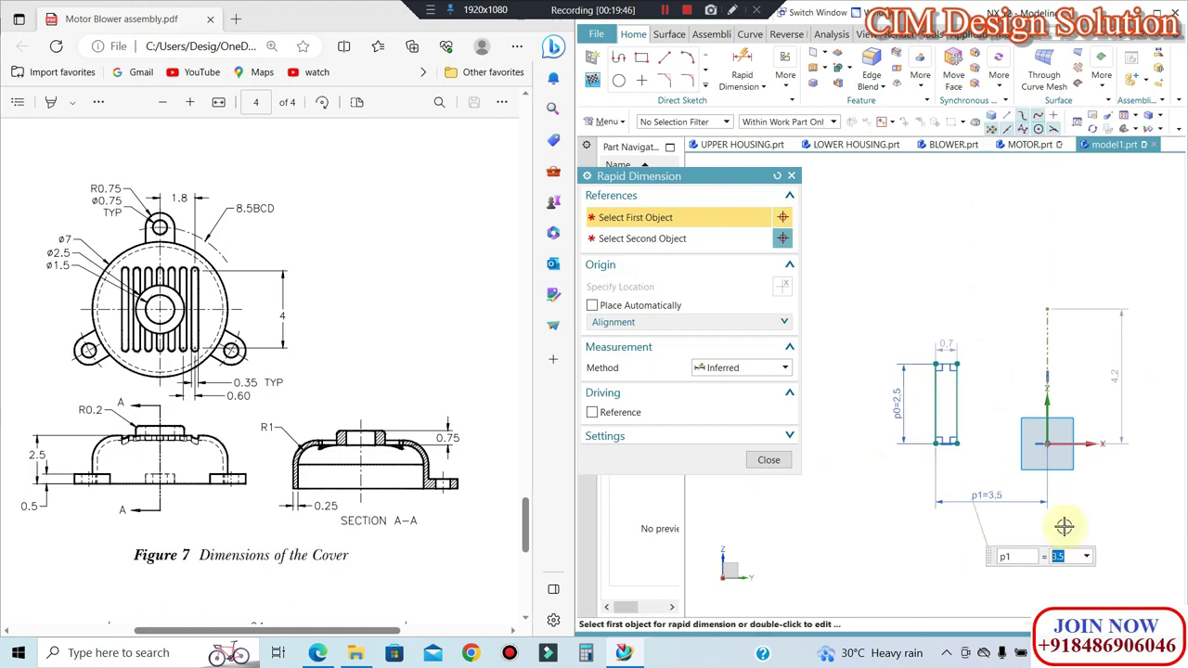
key("Return")
left_click(1062, 438)
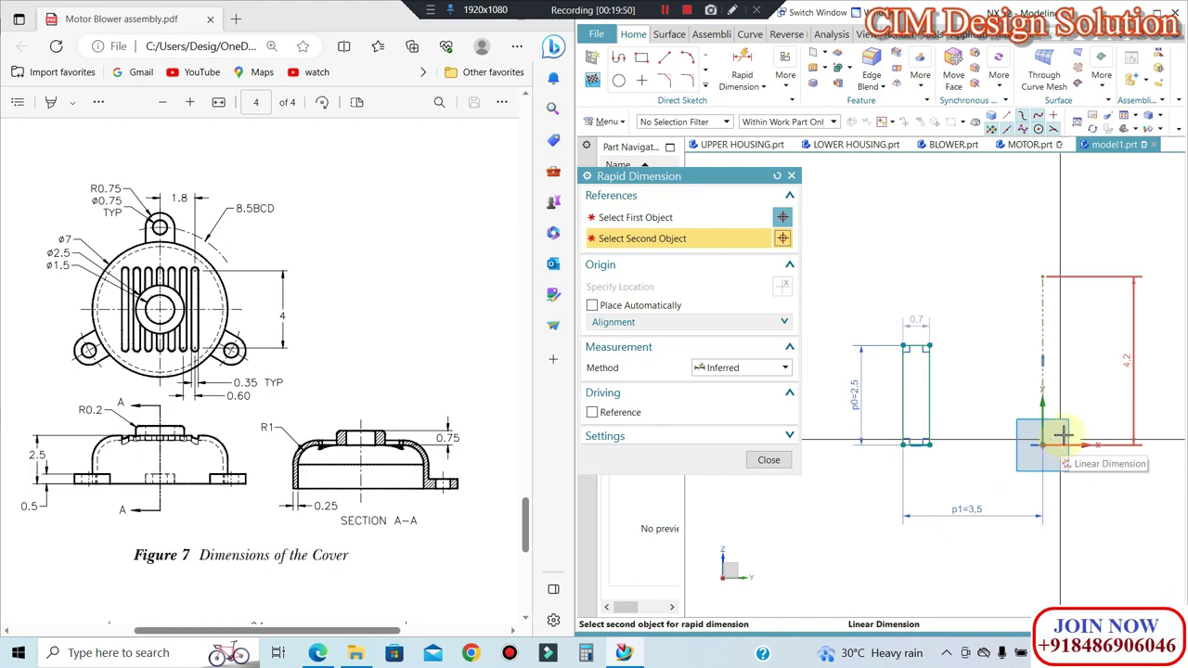
scroll(1101, 406, "up", 1)
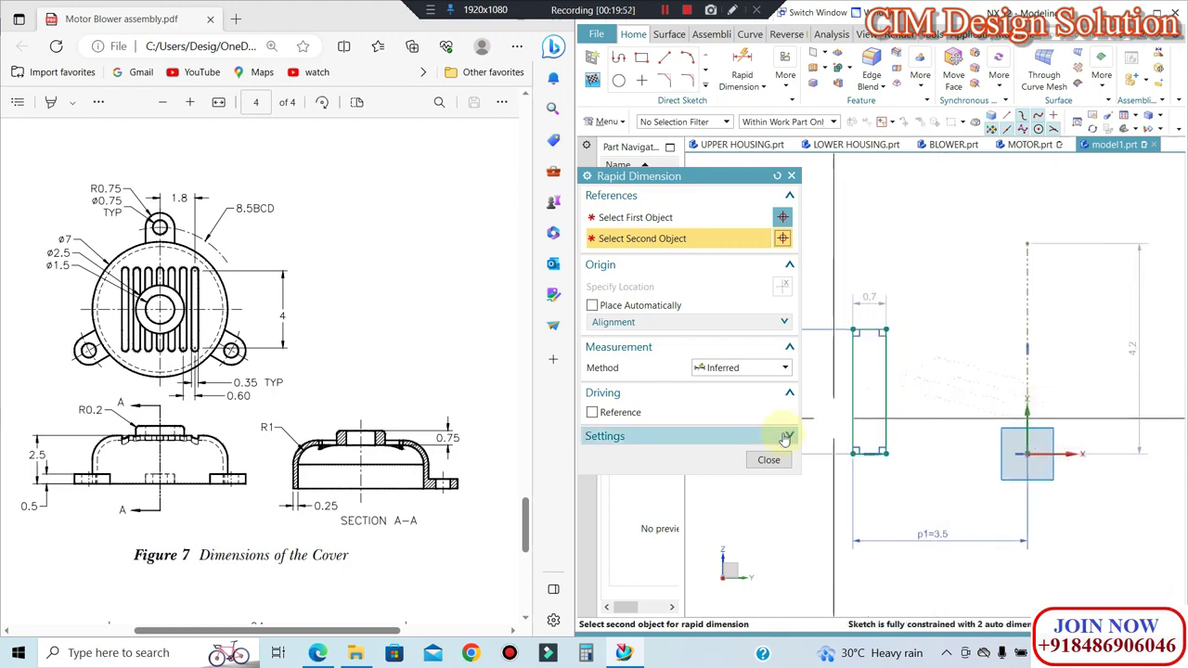
left_click(769, 459)
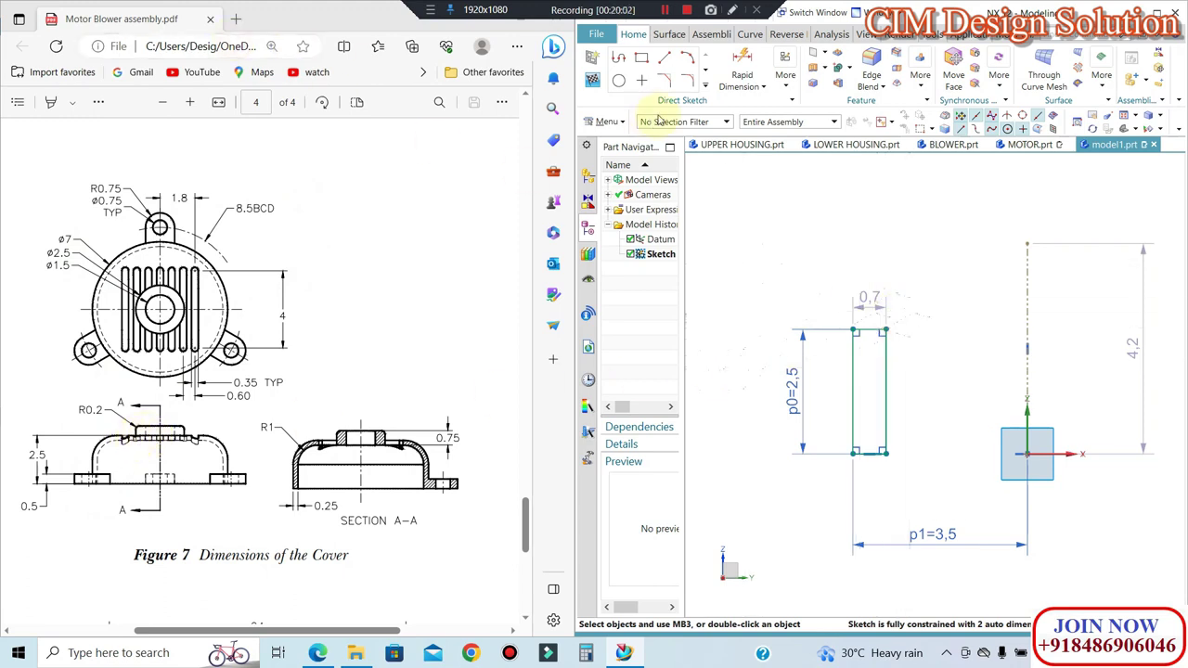
Step: Draw a horizontal bar rectangle from the upright's top to the centre line
left_click(664, 59)
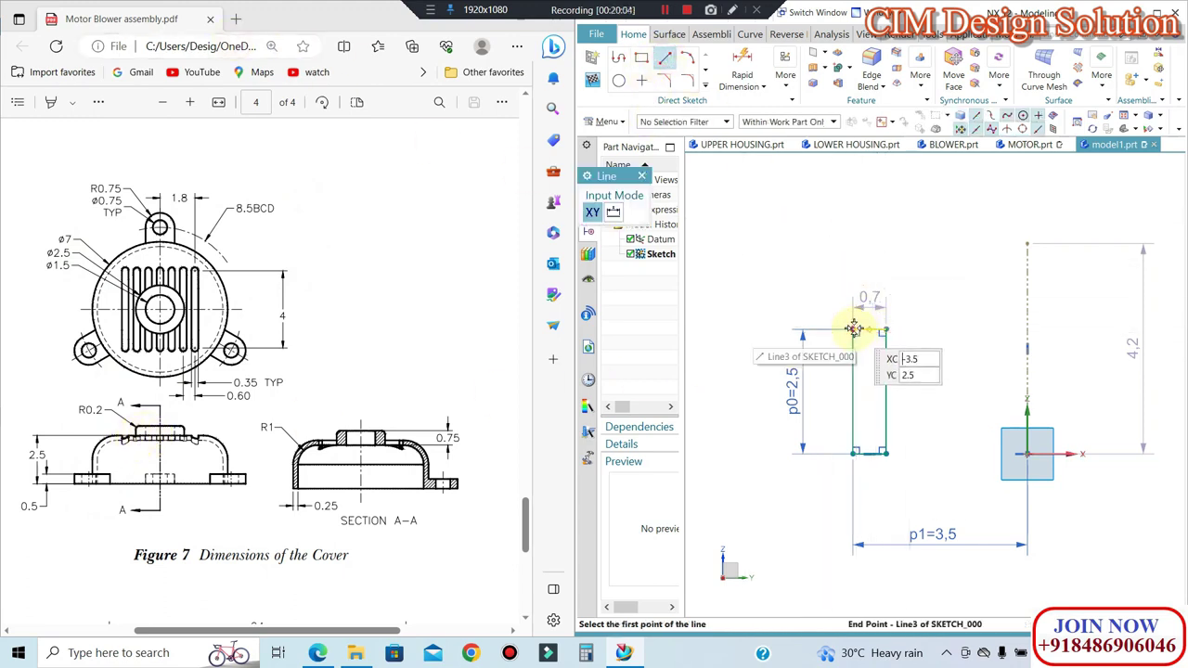
left_click(641, 58)
left_click(854, 331)
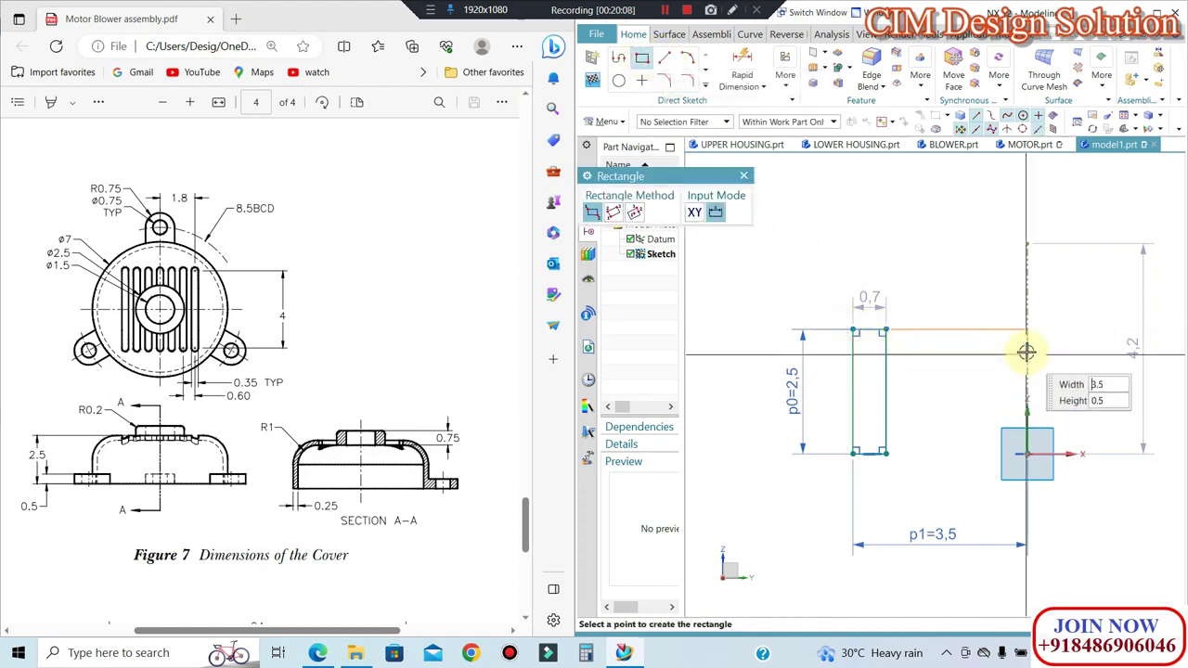
left_click(1027, 375)
key("Escape")
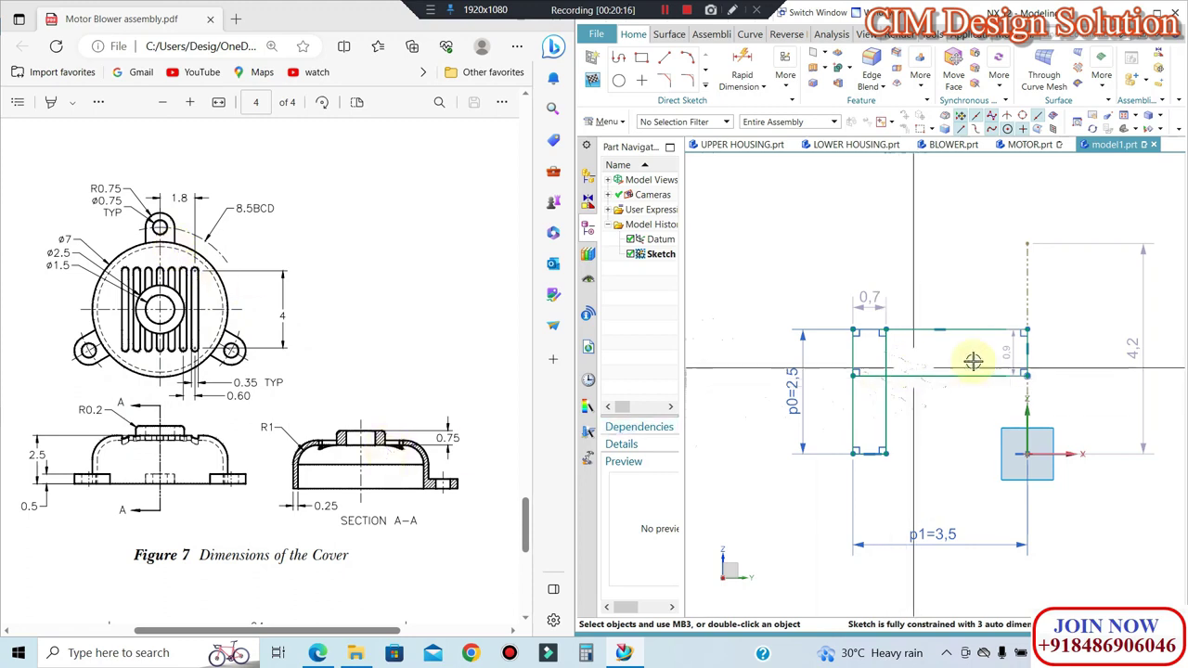
Step: Set the bar's height and the upright's width both to 0.25
scroll(975, 358, "down", 1)
scroll(941, 385, "down", 1)
double_click(1009, 351)
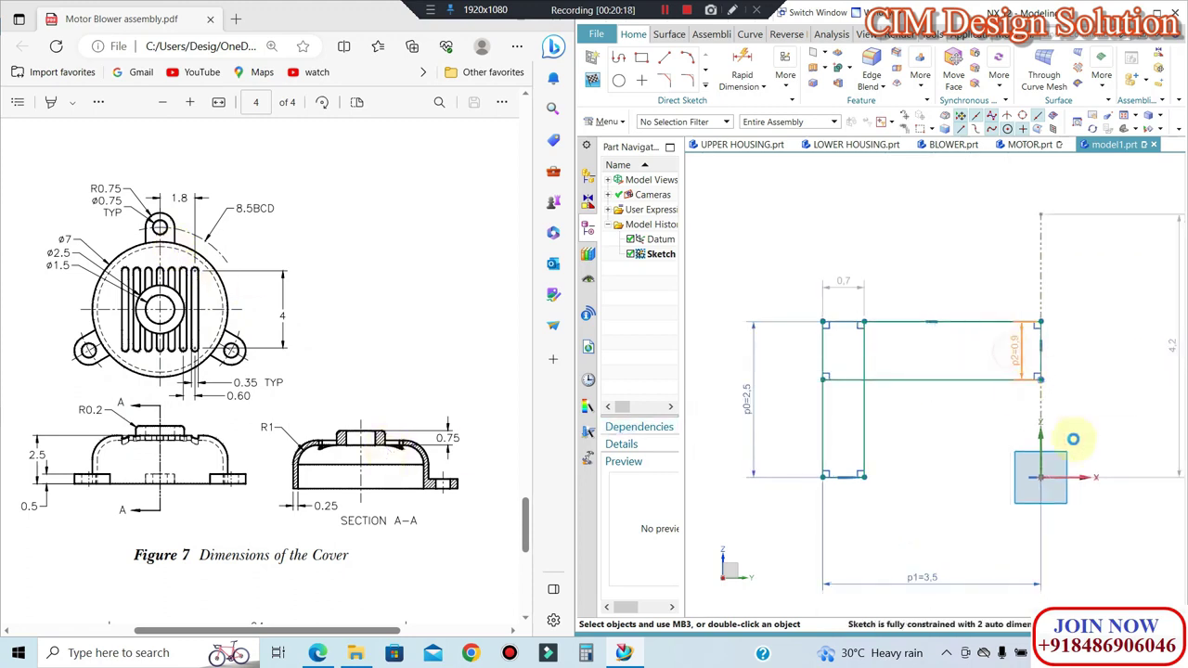
type("0.25")
key("Return")
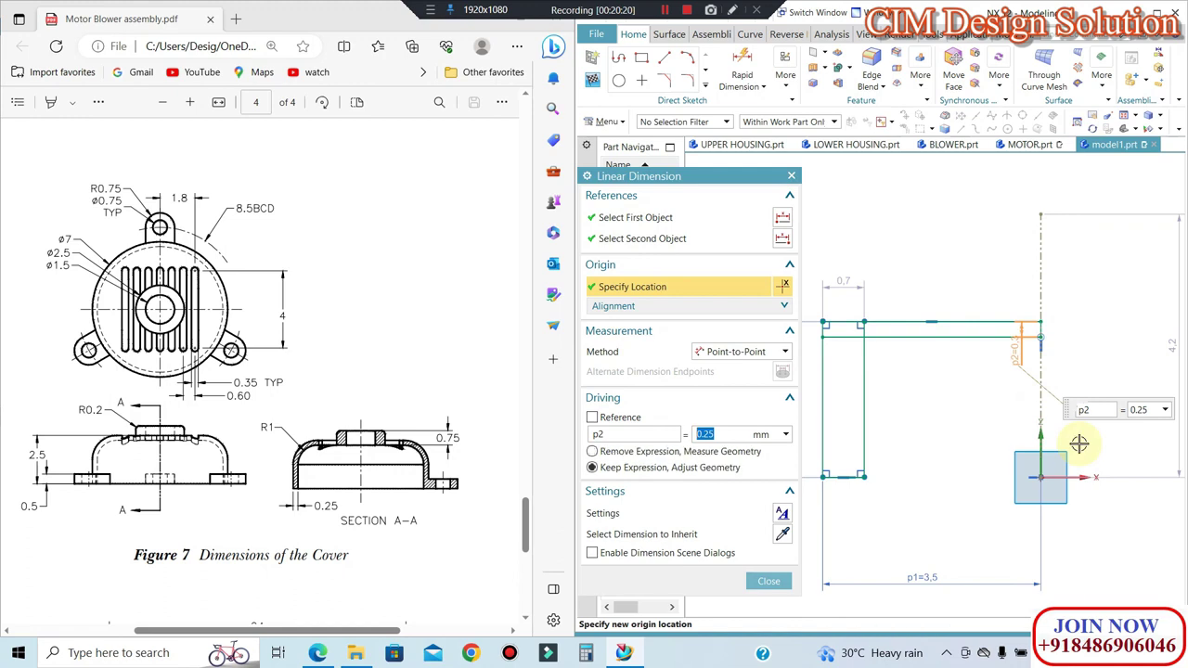
middle_click(998, 399)
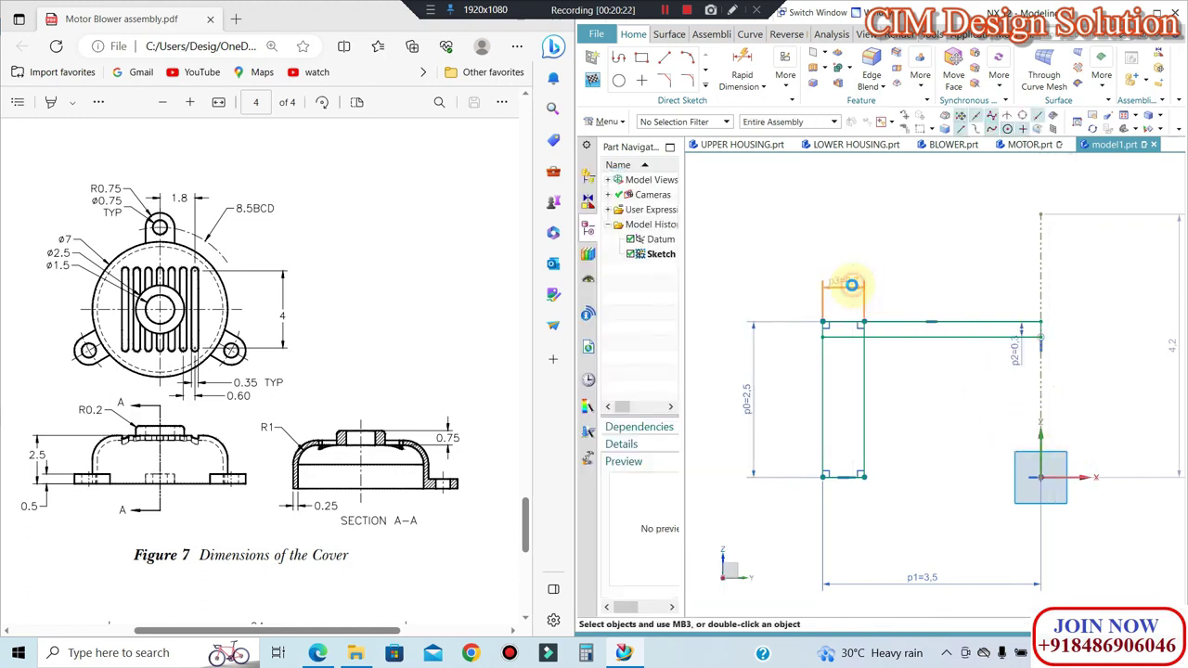
double_click(852, 283)
type("0.25")
key("Return")
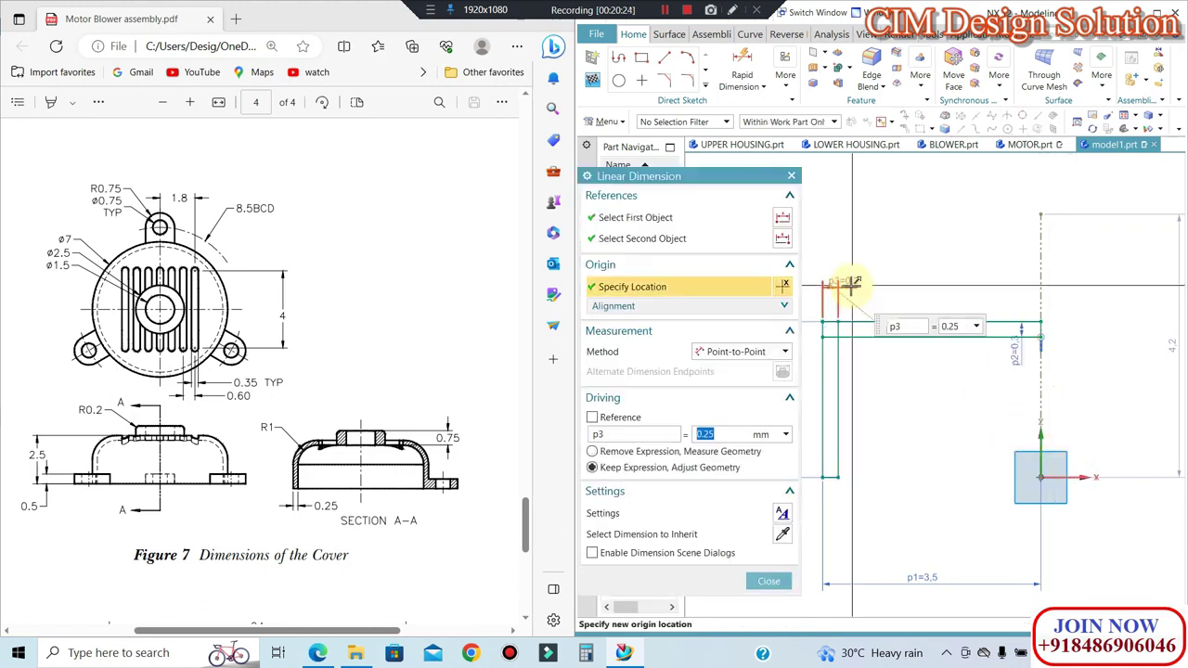
middle_click(838, 345)
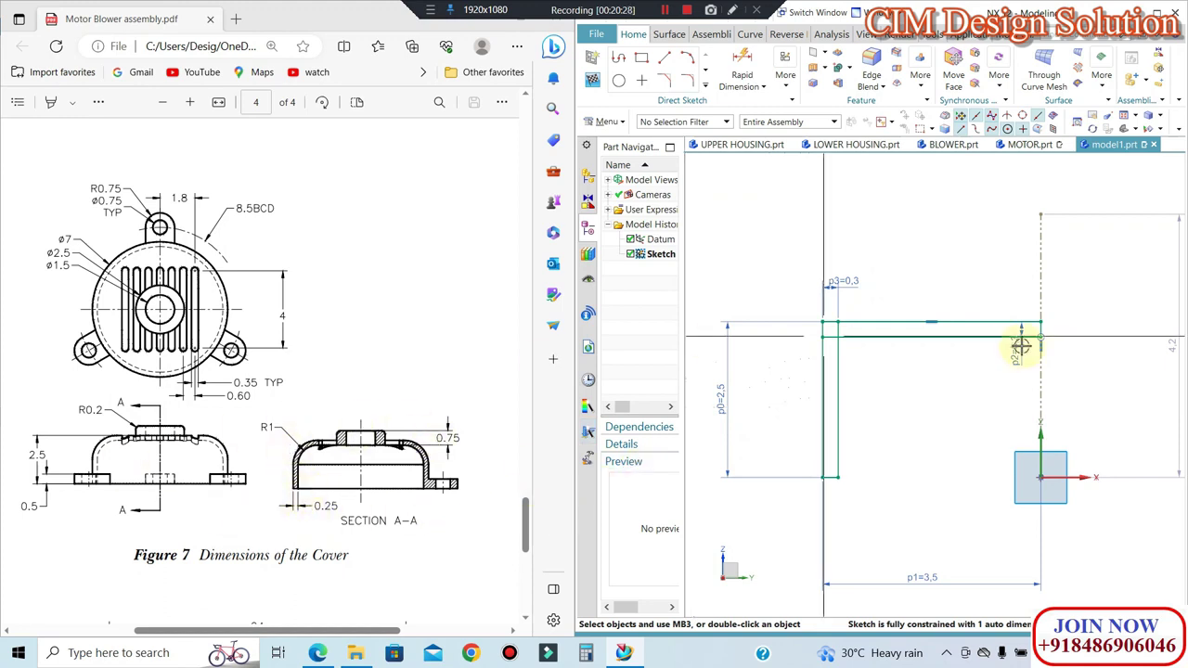
scroll(829, 365, "up", 2)
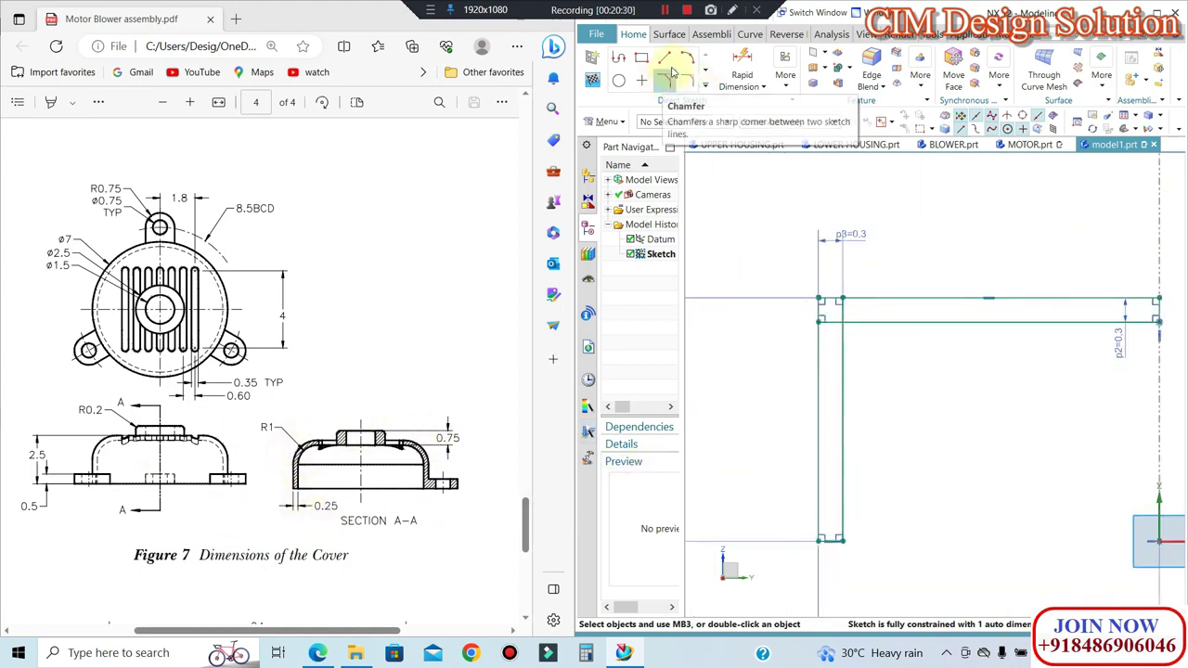
Step: Trim away the overlapping vertical line segment with Quick Trim
left_click(704, 86)
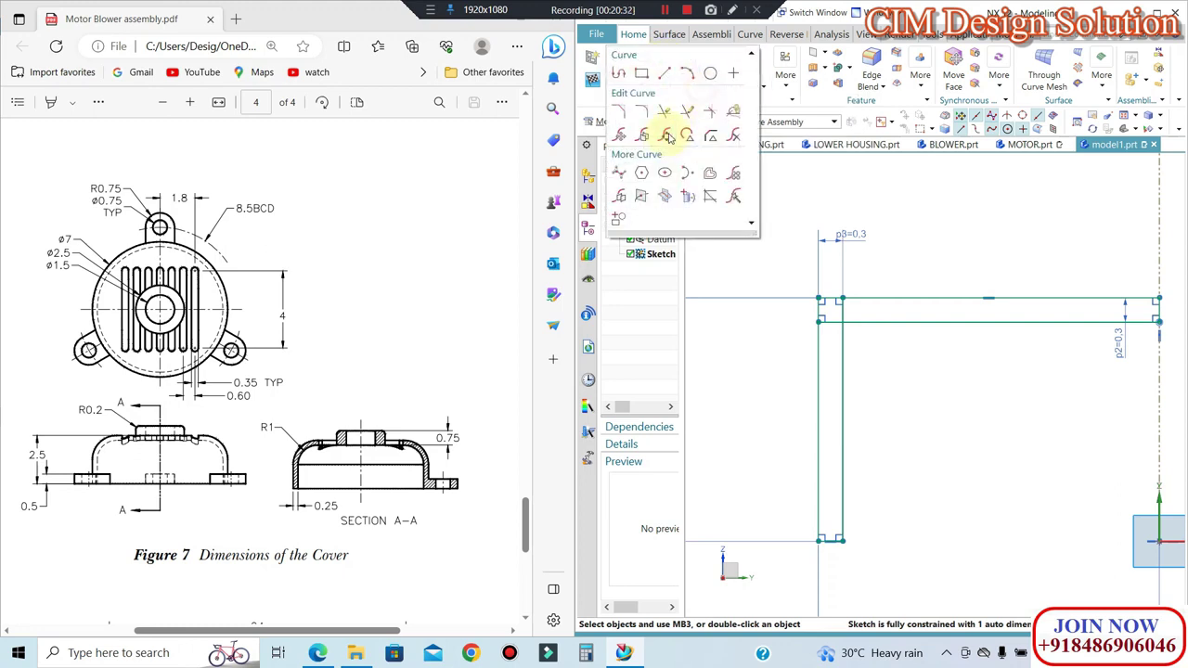
left_click(664, 111)
scroll(849, 311, "up", 2)
scroll(848, 306, "up", 1)
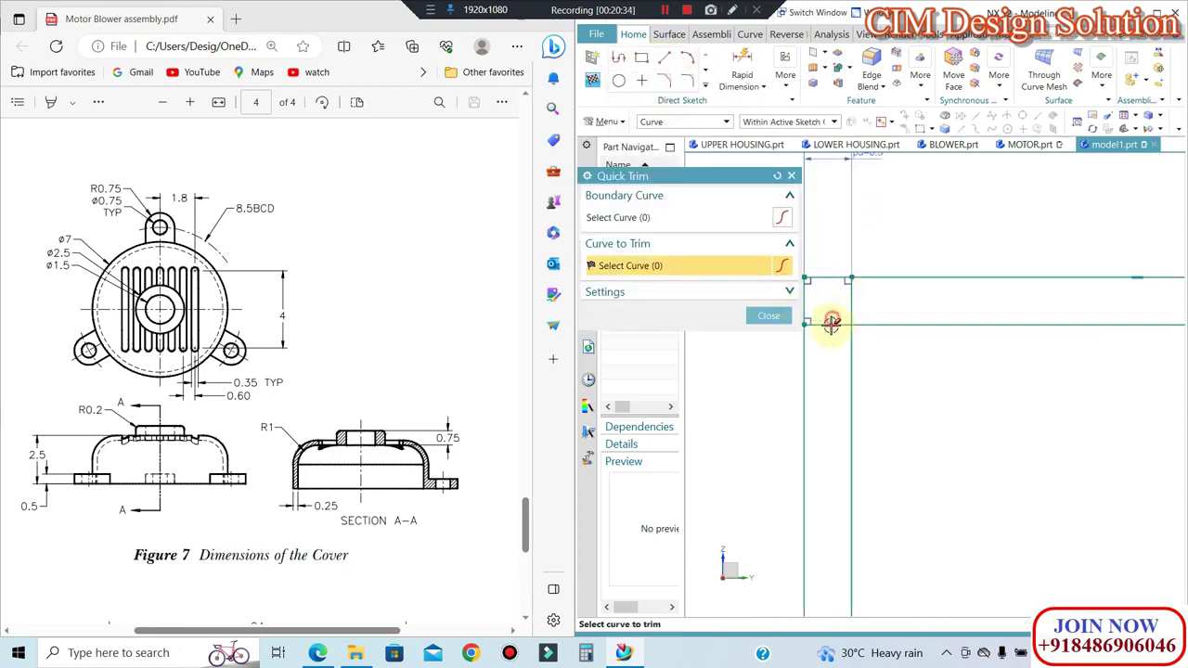
left_click(849, 303)
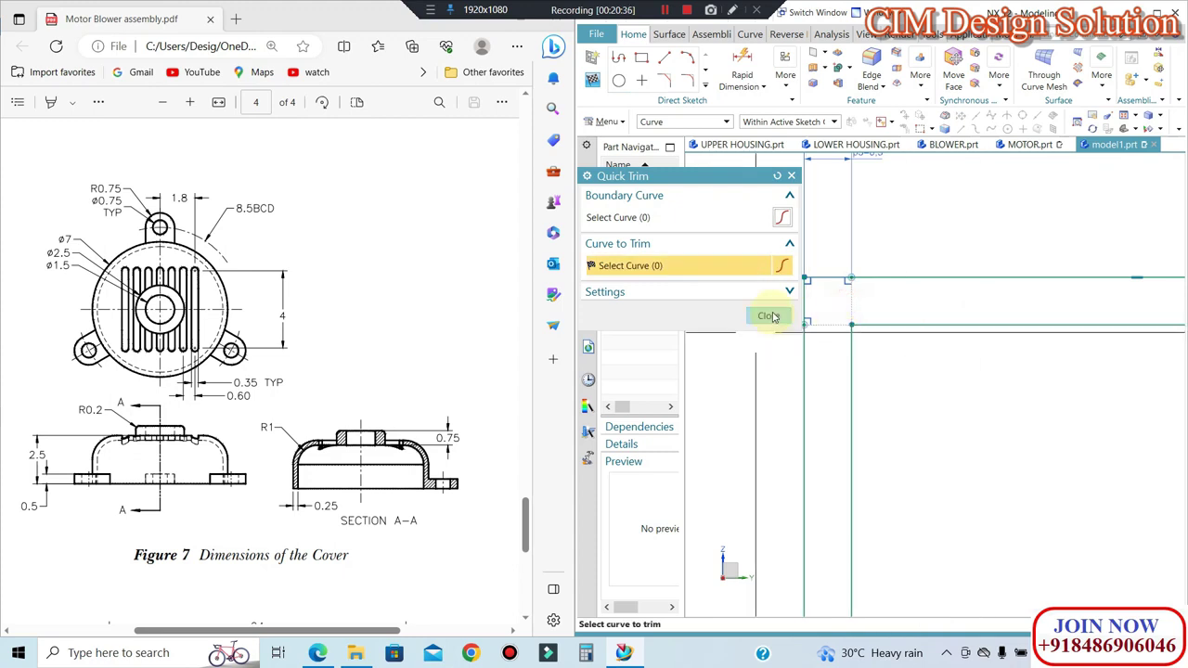
left_click(768, 315)
scroll(748, 301, "down", 1)
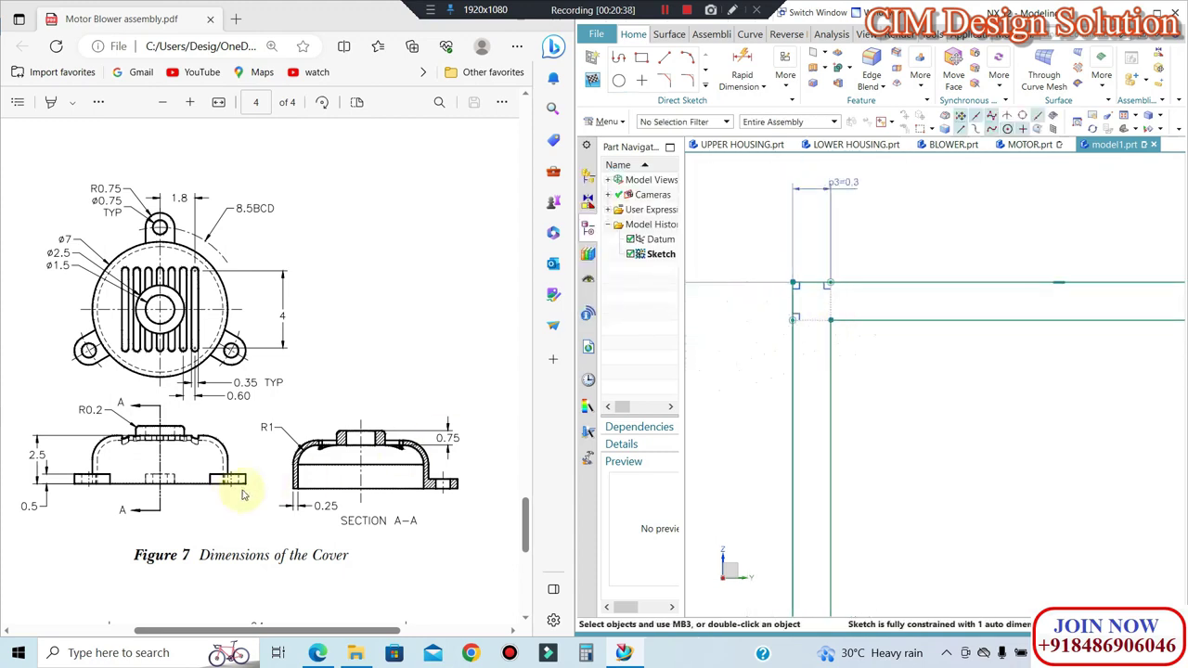
Step: Fillet the inside and outside corners of the wall with radius 1
left_click(688, 83)
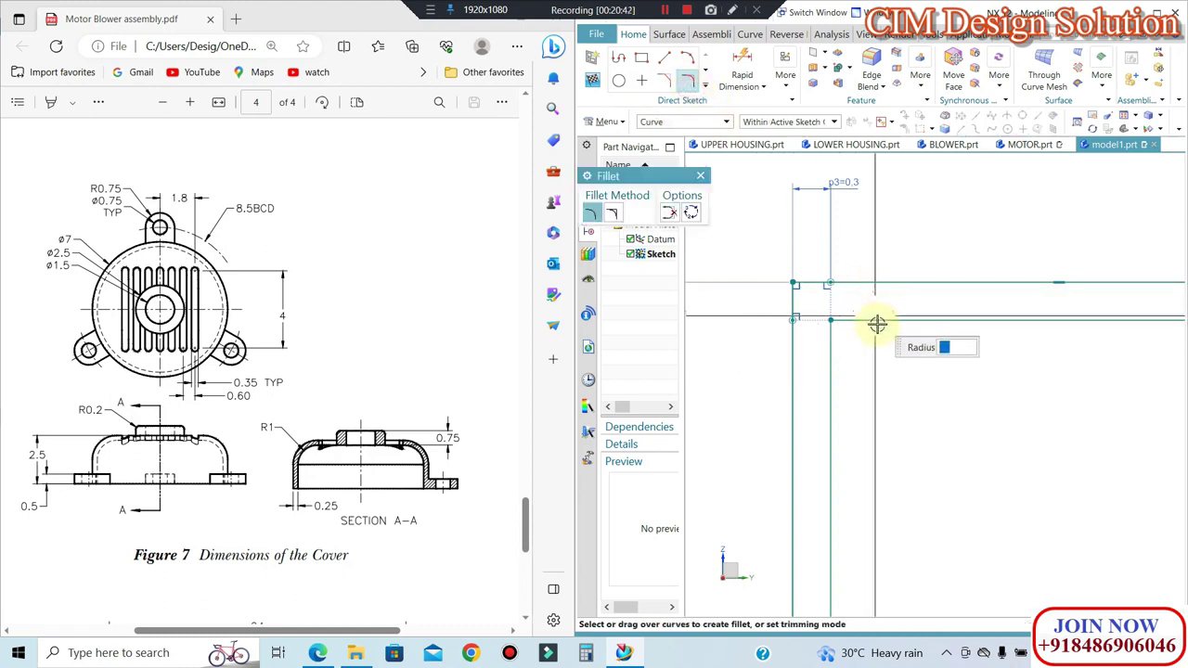
left_click(830, 386)
type("1")
key("Return")
left_click(875, 282)
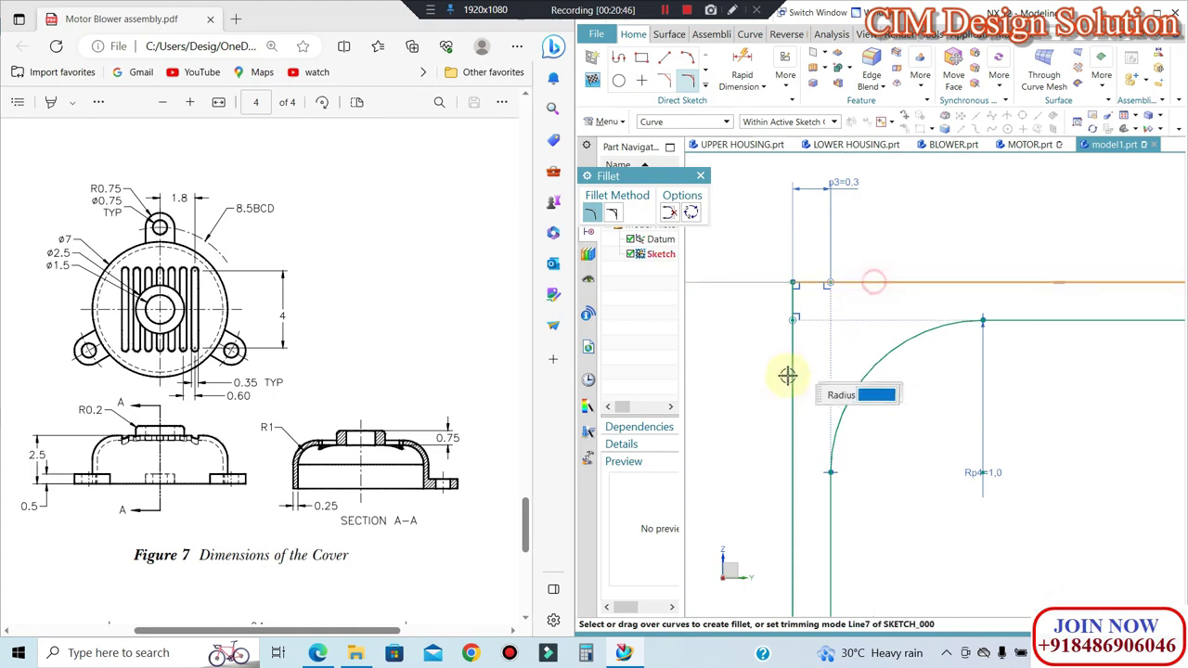
left_click(793, 358)
type("1")
key("Return")
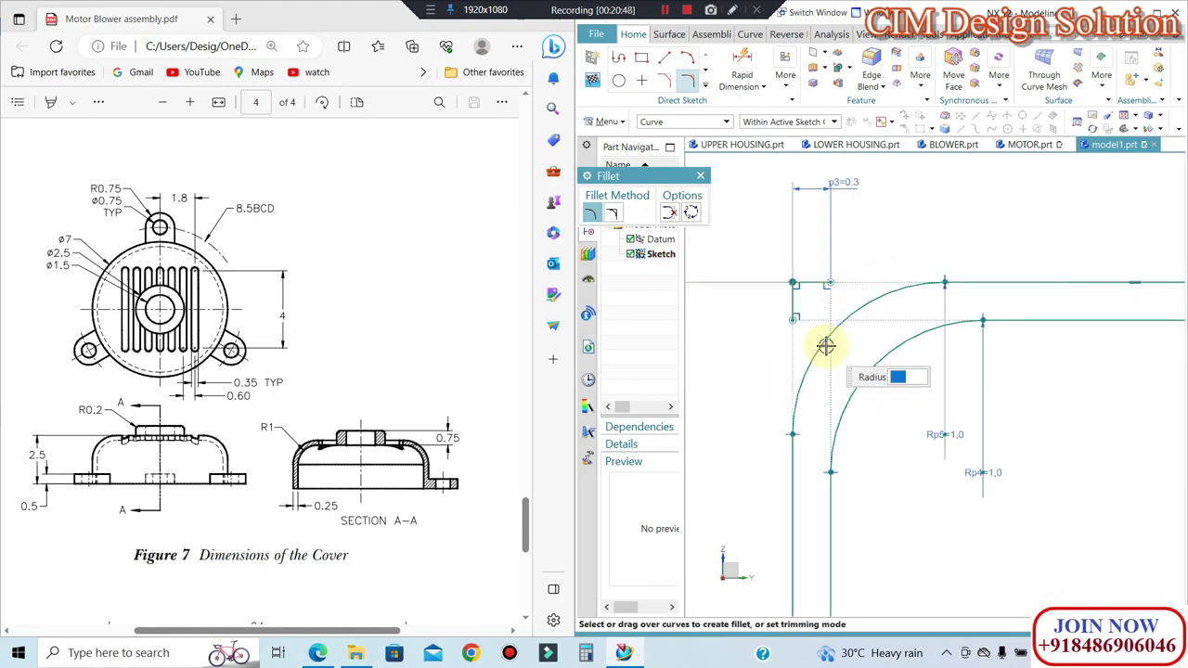
left_click(700, 176)
Step: Reopen Quick Trim and close it without changes, clearing the selection
left_click(707, 84)
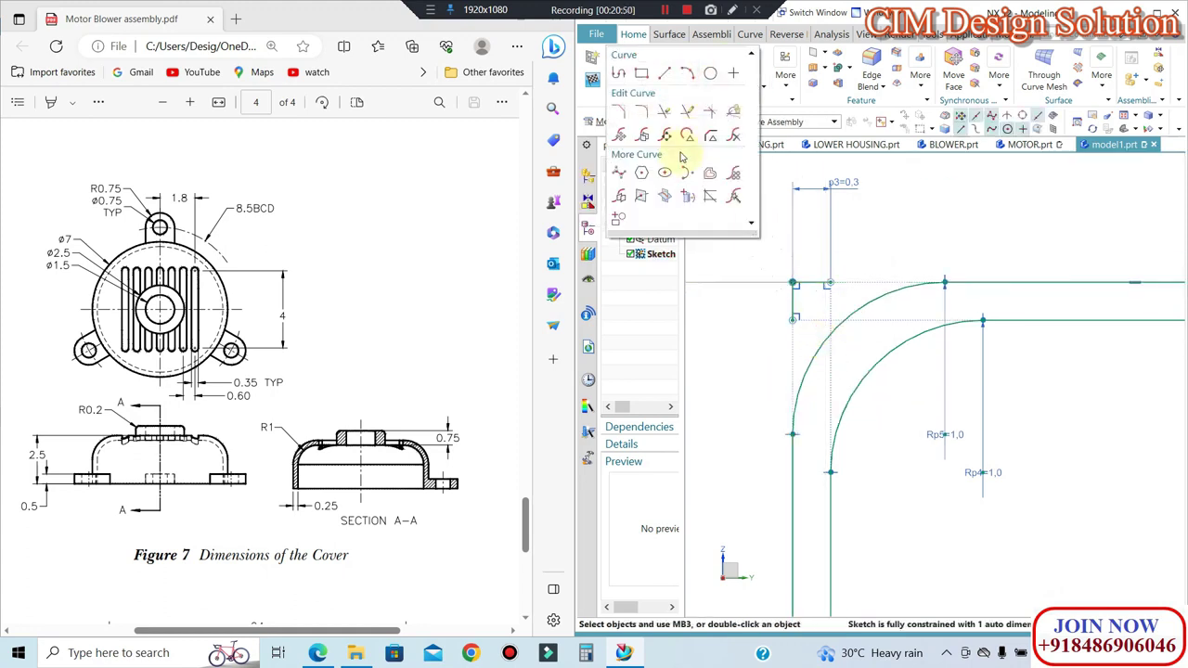
left_click(668, 112)
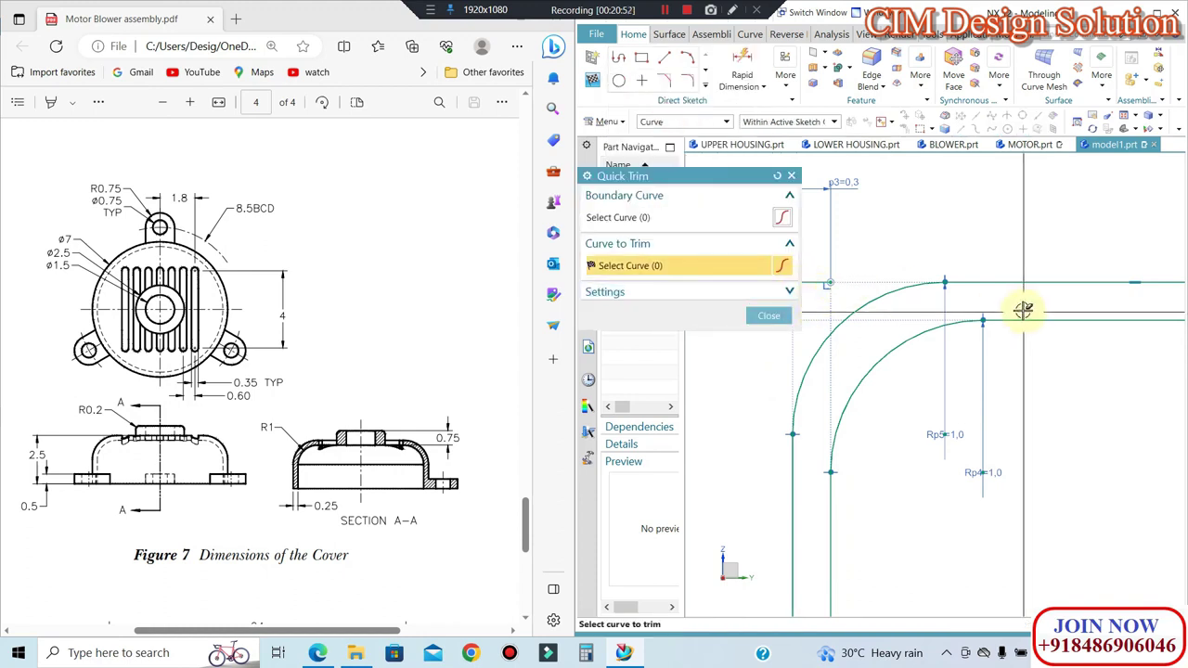
scroll(891, 302, "up", 2)
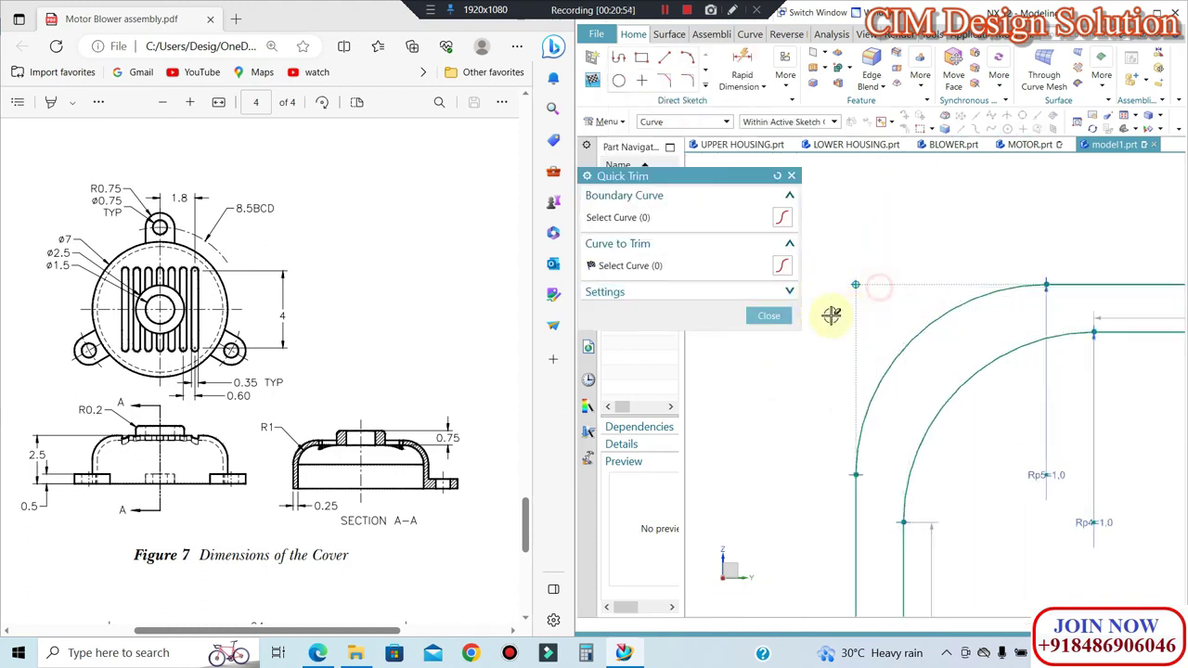
scroll(825, 310, "down", 2)
scroll(807, 316, "down", 3)
left_click(768, 316)
key("z")
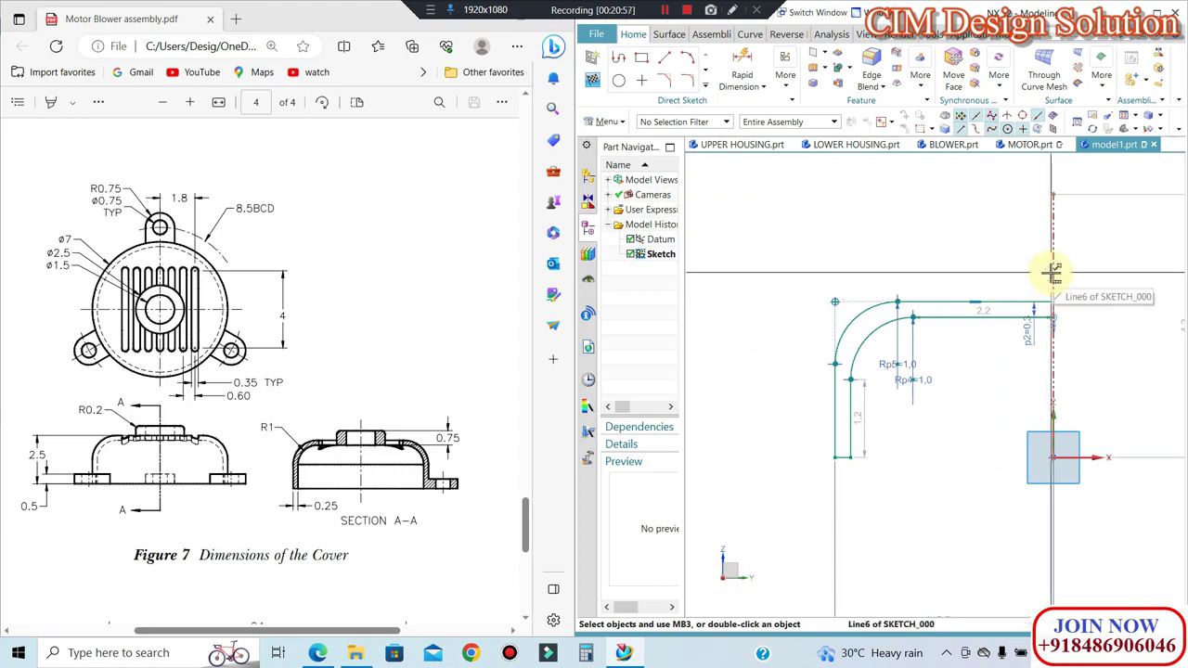
scroll(943, 319, "up", 1)
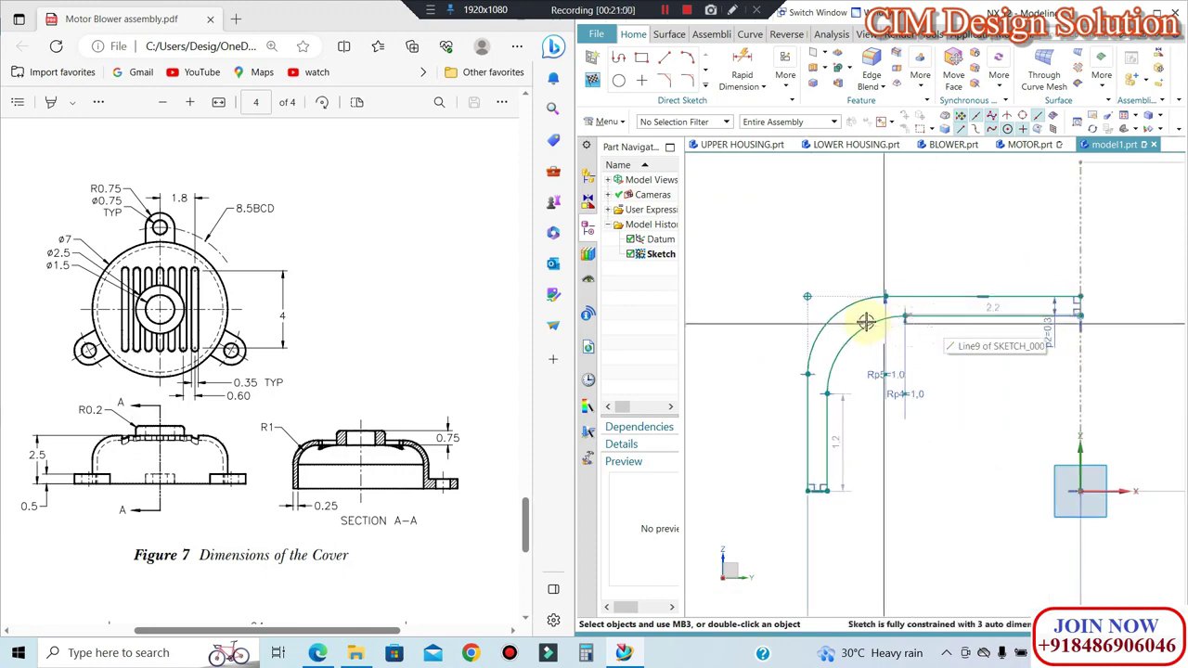
scroll(865, 322, "up", 2)
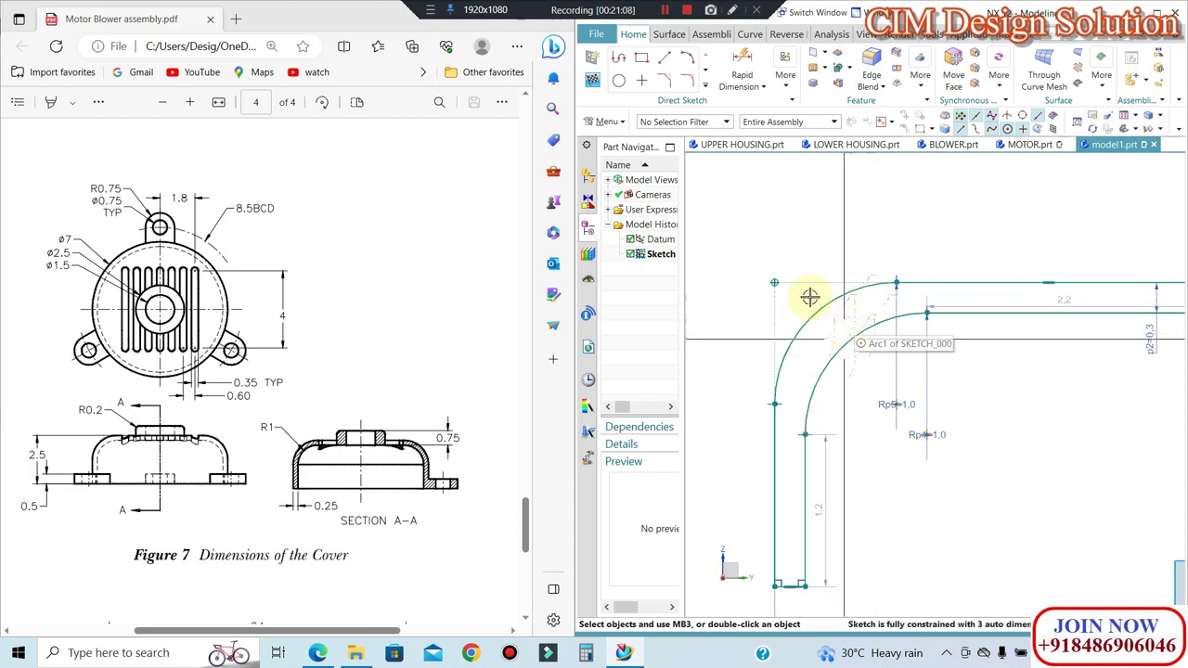
Step: Offset the outer corner arc by 0.25 to create the new inner arc
left_click(707, 84)
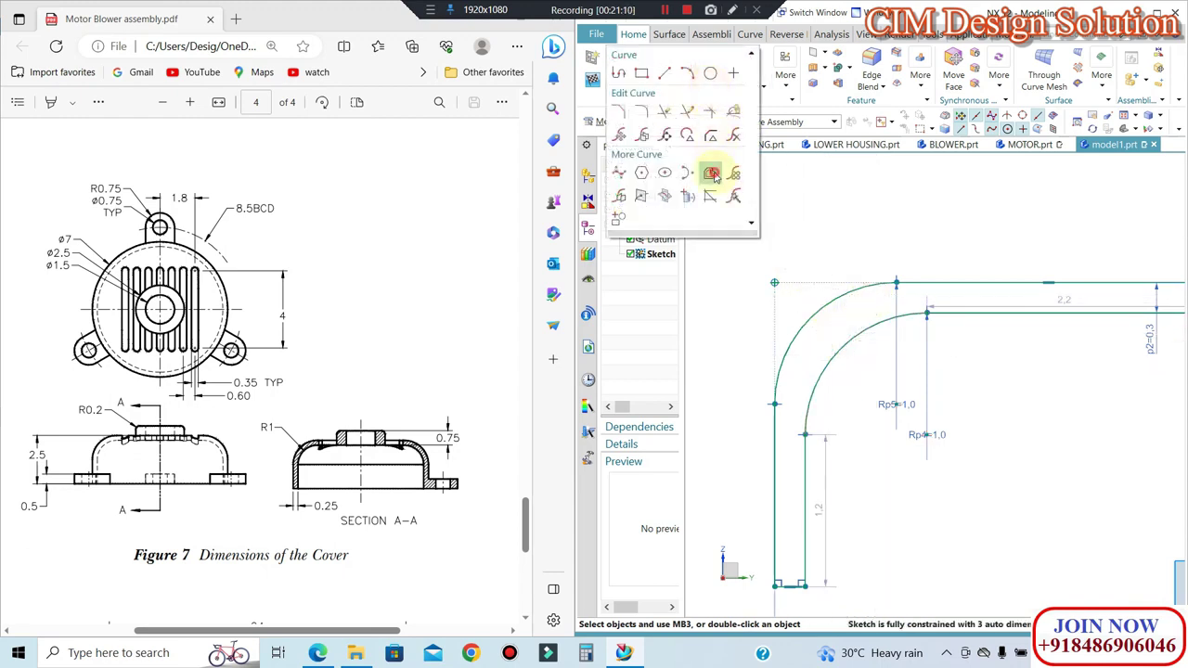
left_click(711, 173)
left_click(851, 337)
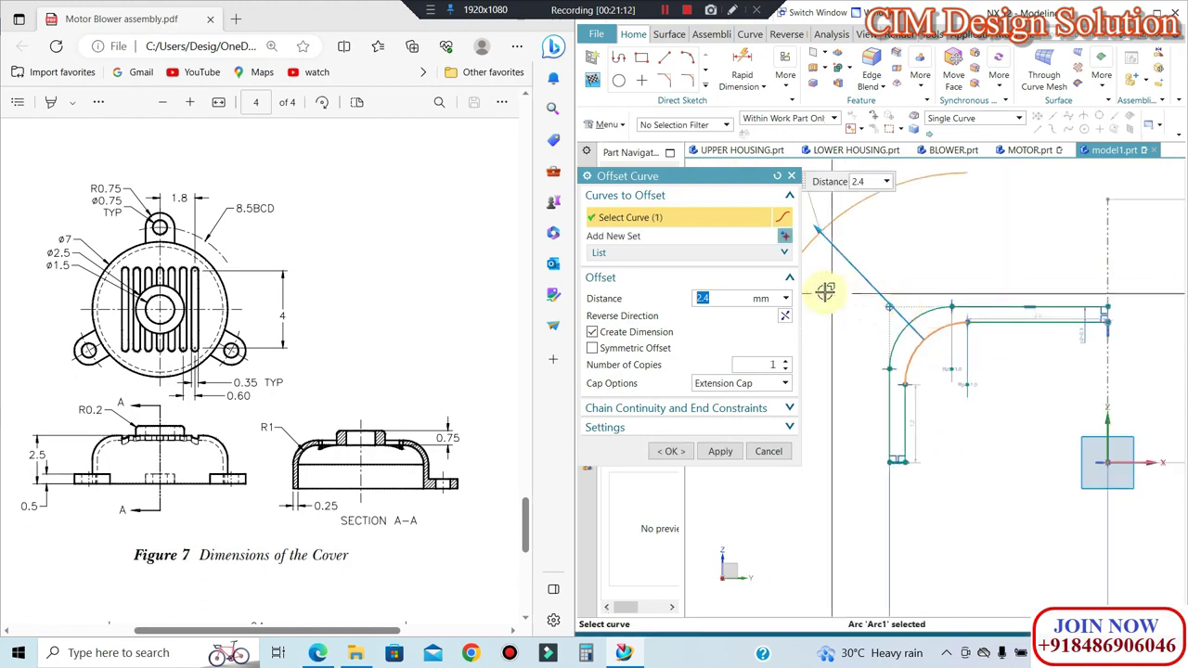
type("1")
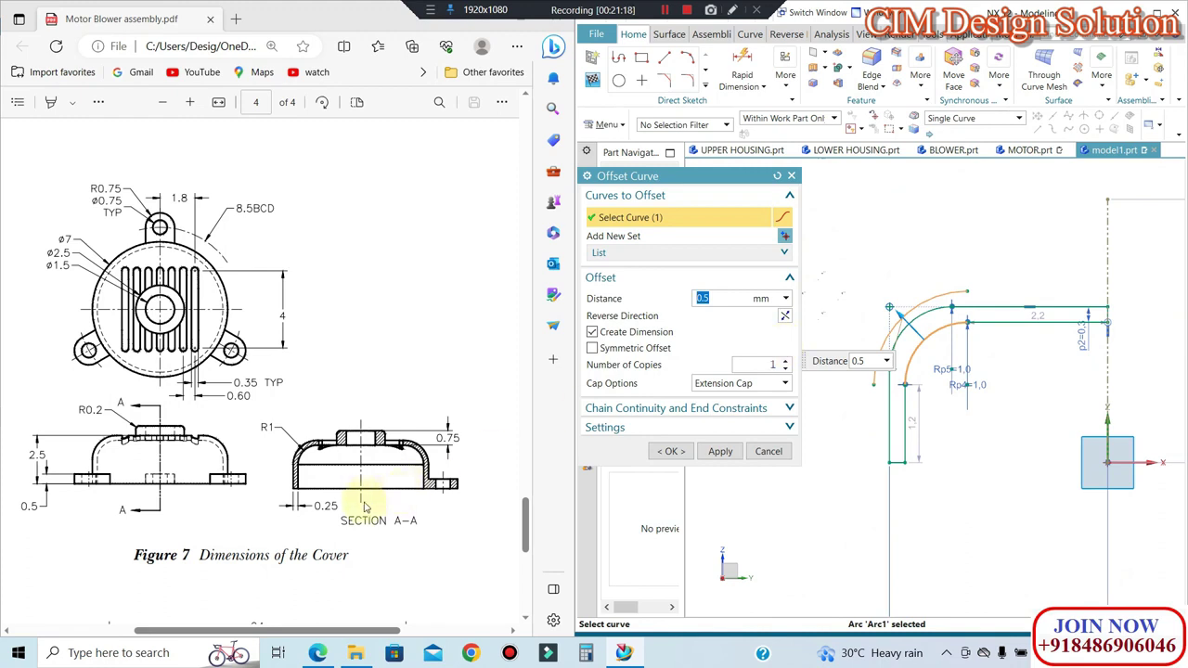
type("25")
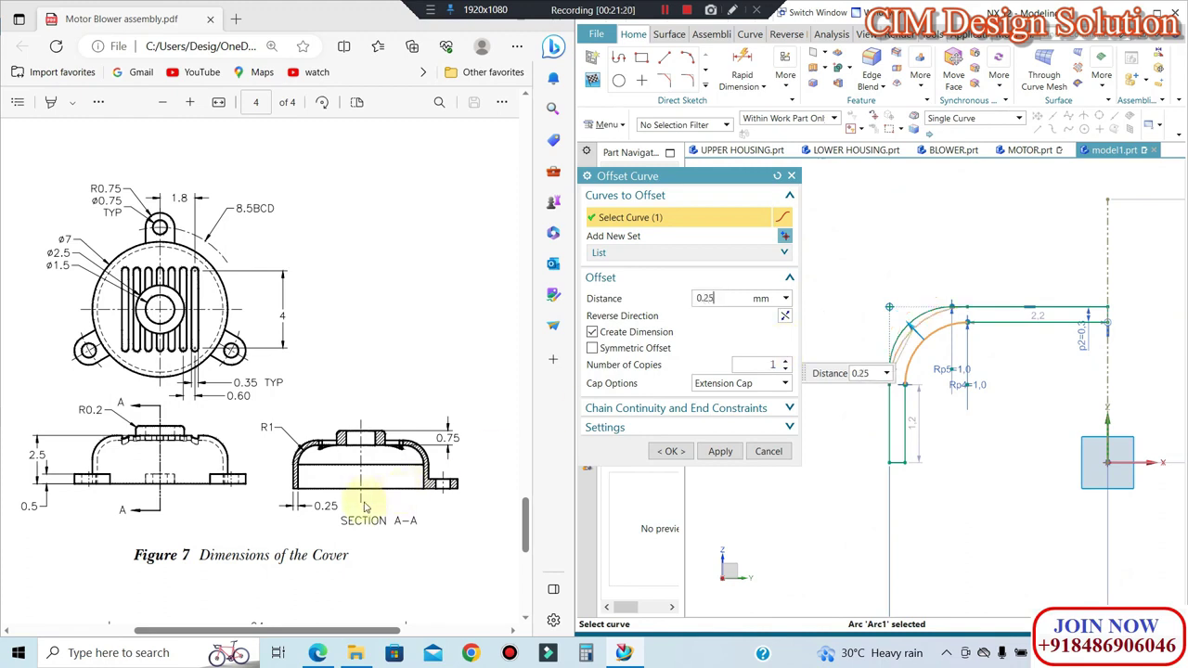
scroll(889, 307, "up", 3)
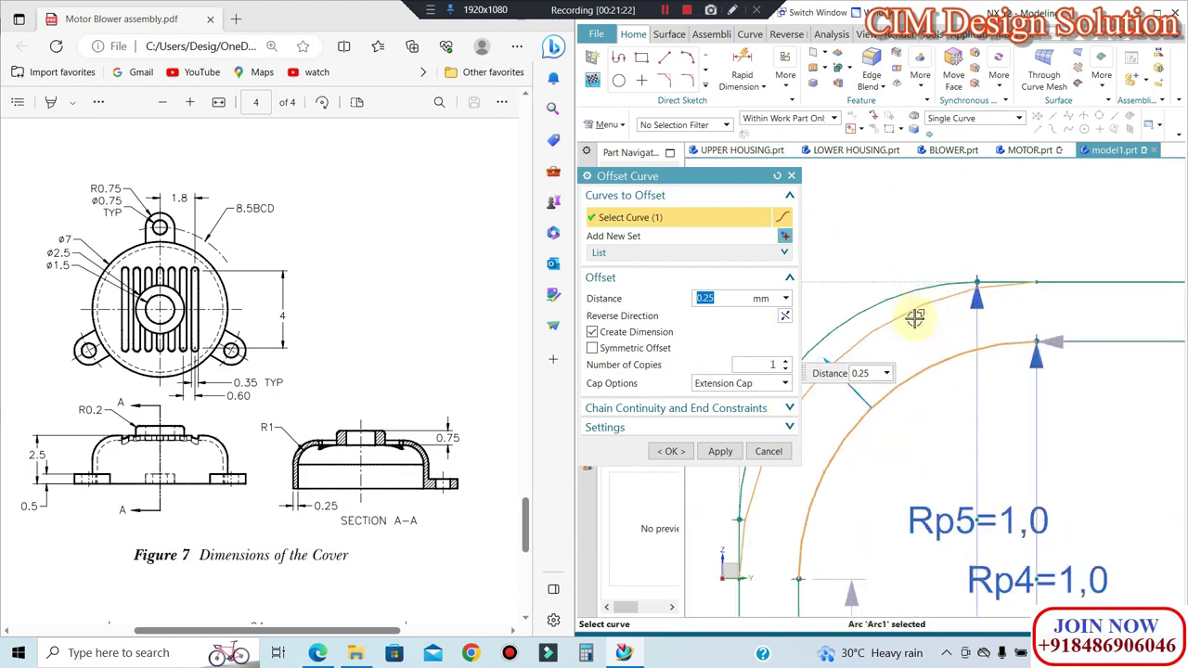
scroll(955, 283, "down", 2)
left_click(687, 455)
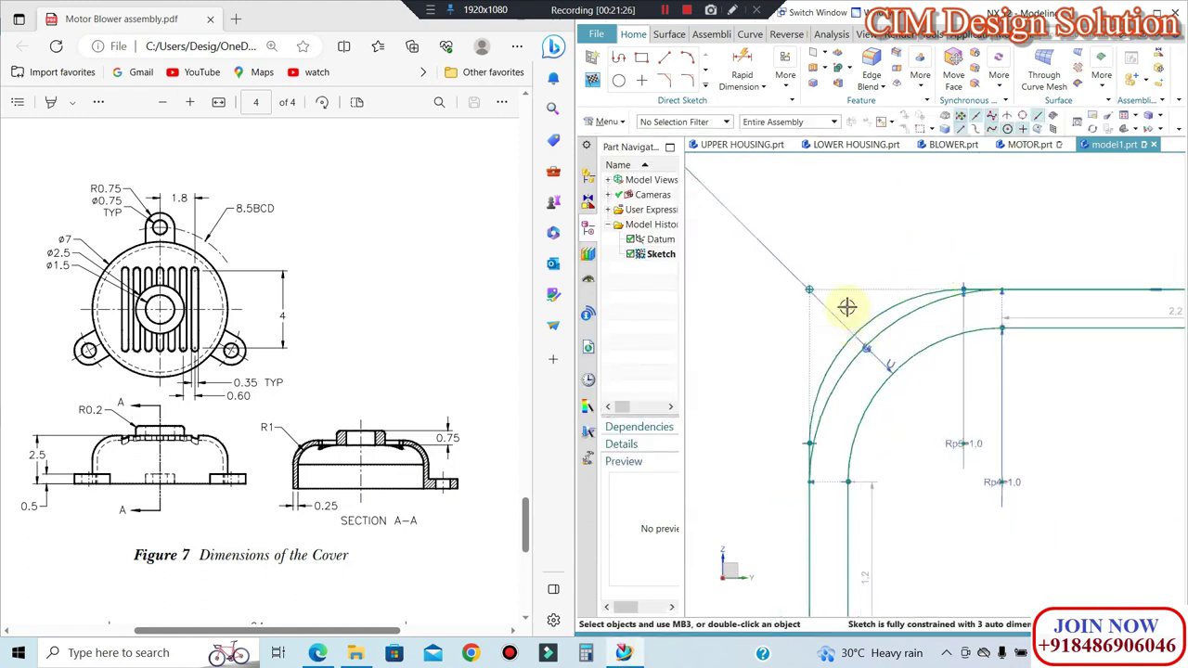
scroll(827, 254, "down", 1)
scroll(827, 257, "down", 1)
scroll(850, 259, "down", 1)
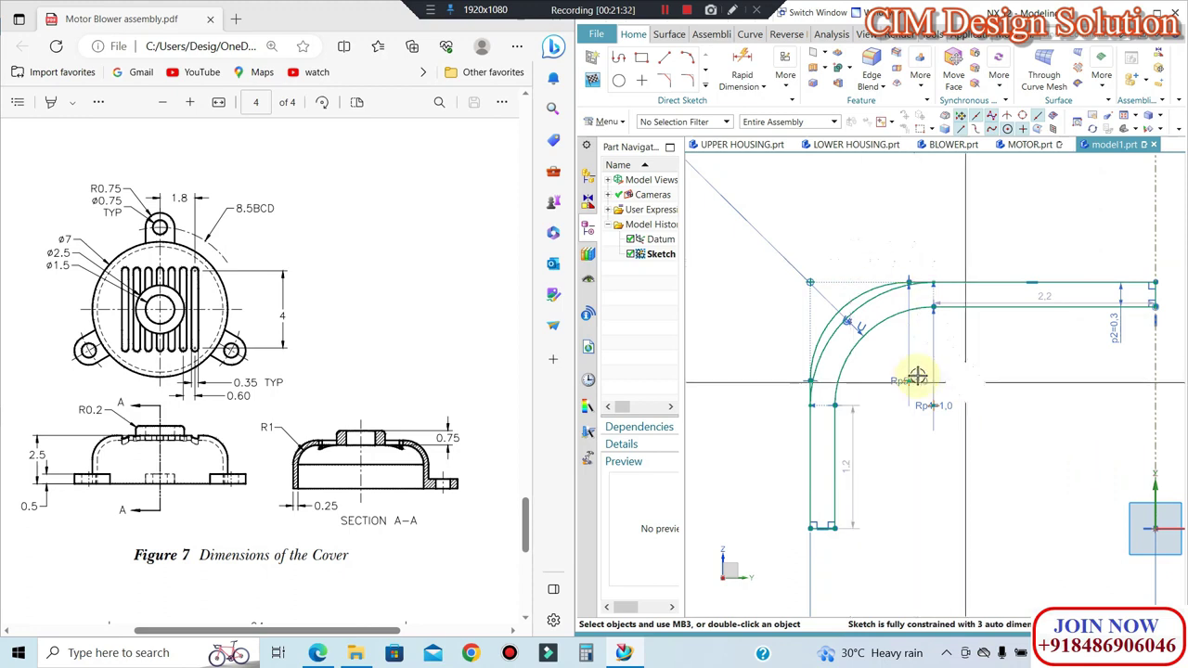
Step: Quick Trim the old inner fillet arc and the extra top segment, dismissing the over-constrained warning
left_click(708, 89)
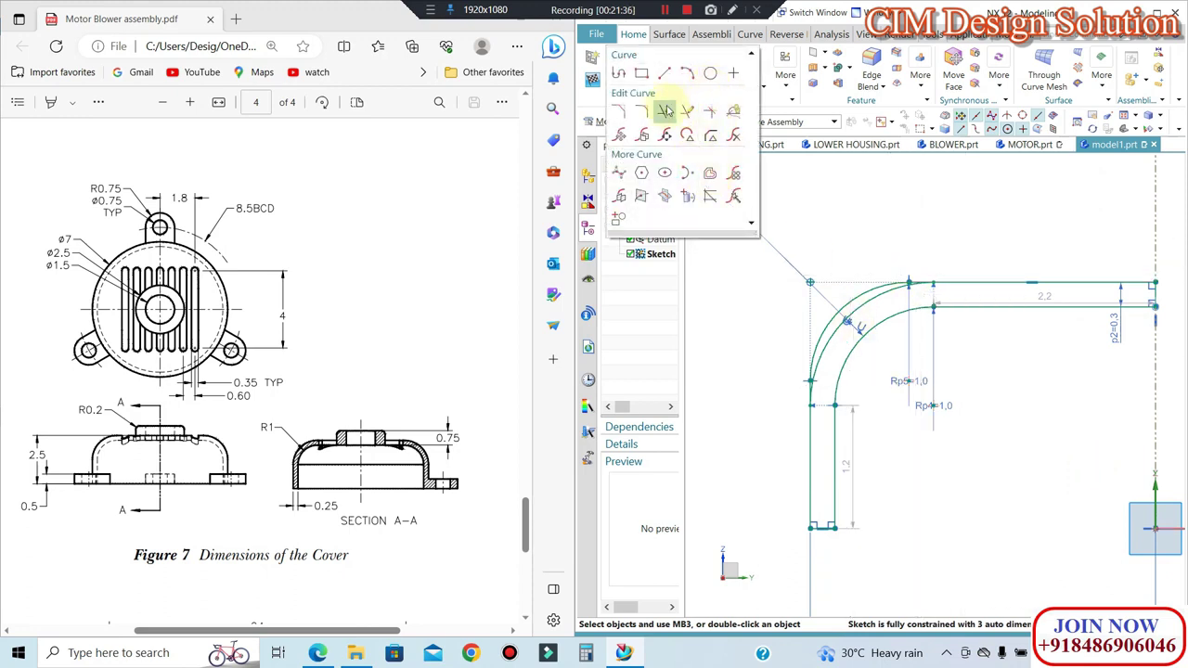
left_click(666, 112)
left_click(847, 306)
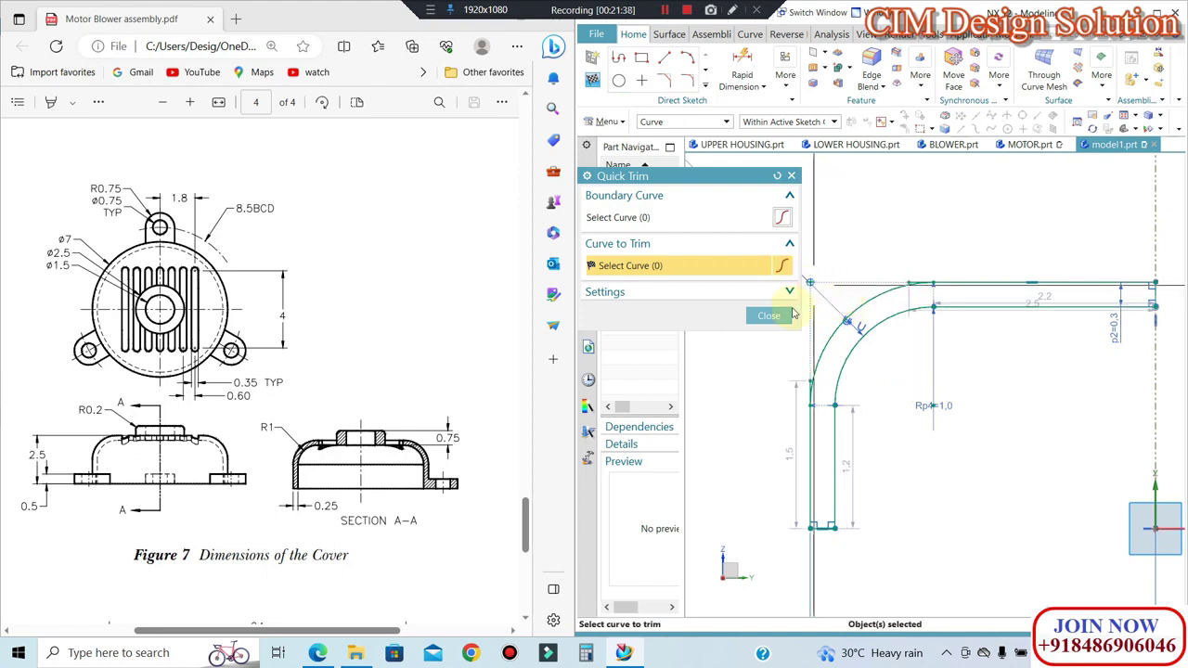
left_click(763, 316)
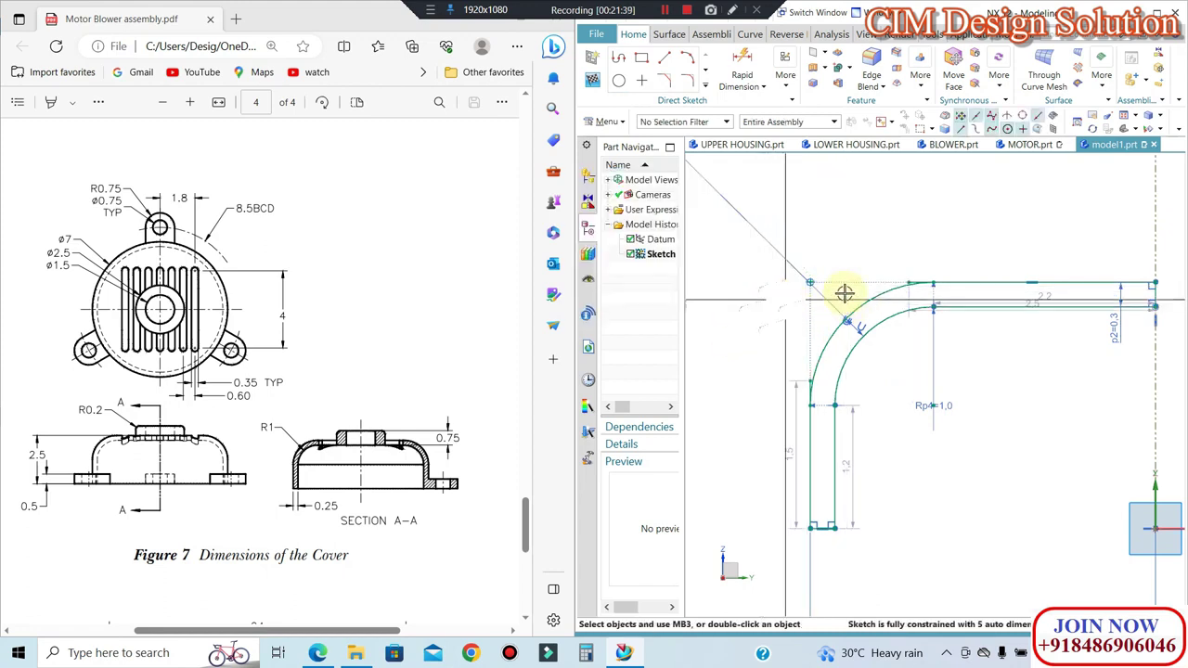
scroll(809, 351, "up", 2)
left_click(704, 79)
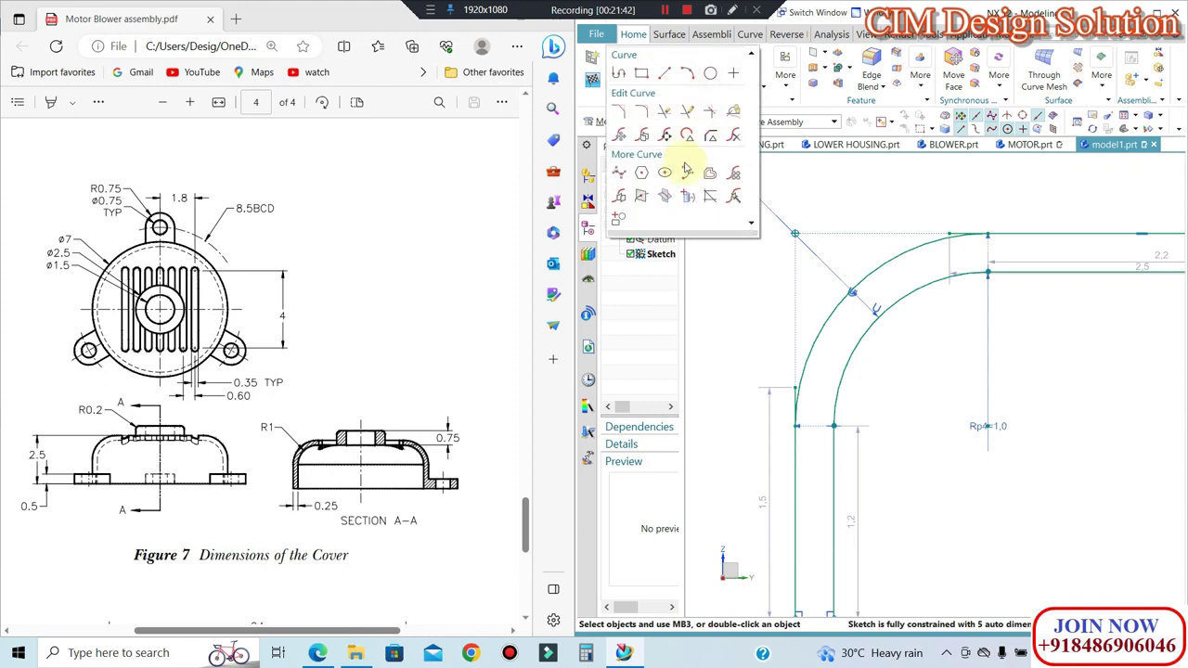
left_click(666, 112)
scroll(804, 409, "up", 2)
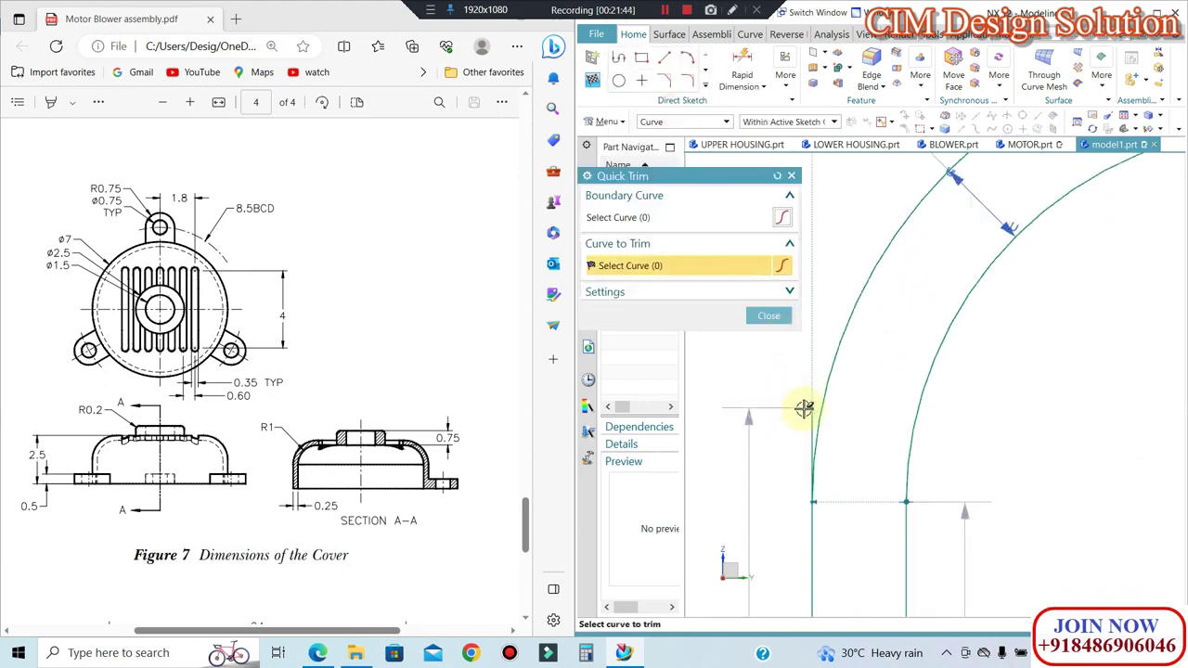
scroll(817, 491, "down", 3)
scroll(981, 274, "up", 3)
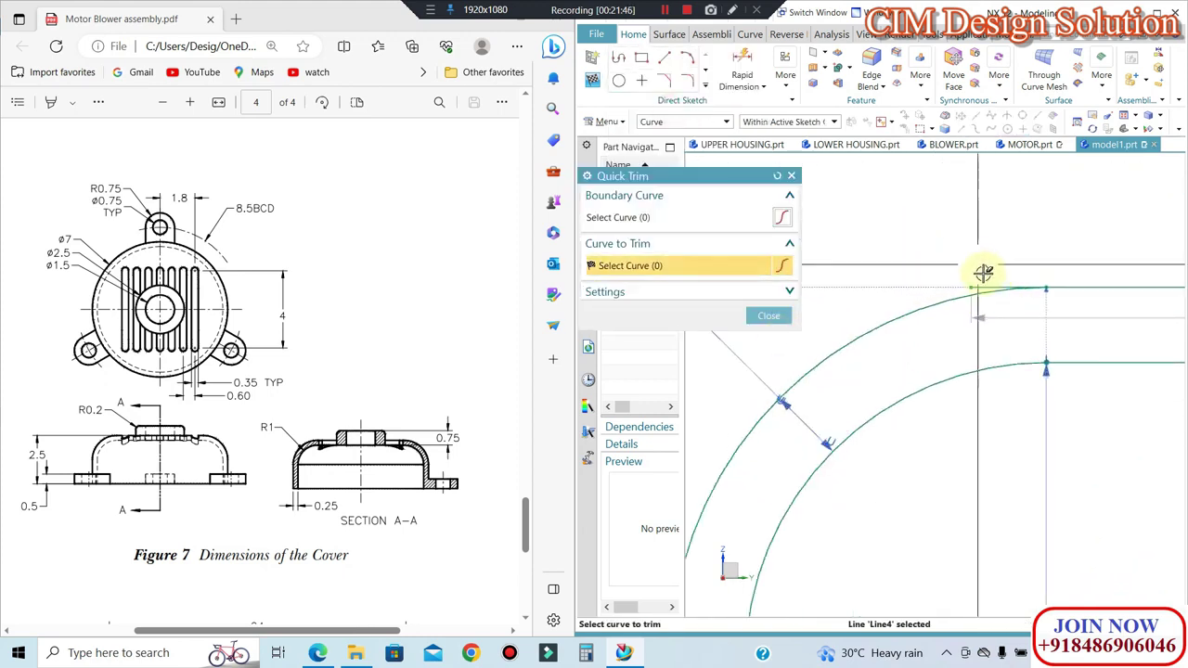
left_click(981, 288)
left_click(877, 366)
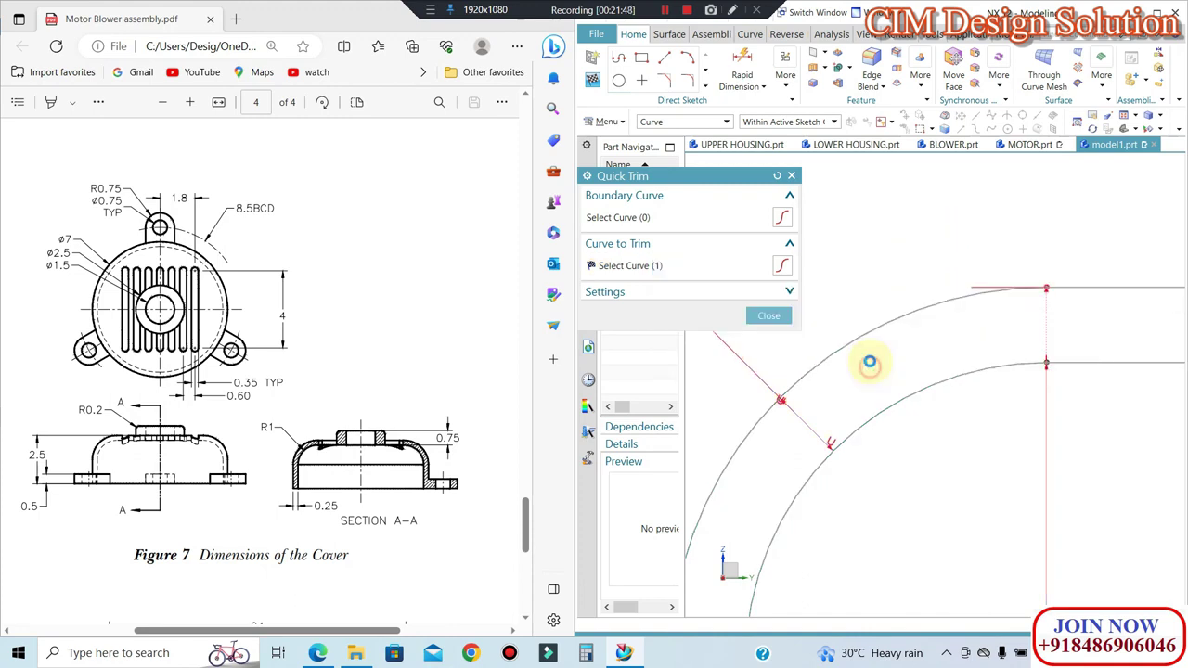
scroll(891, 306, "down", 2)
scroll(915, 251, "down", 2)
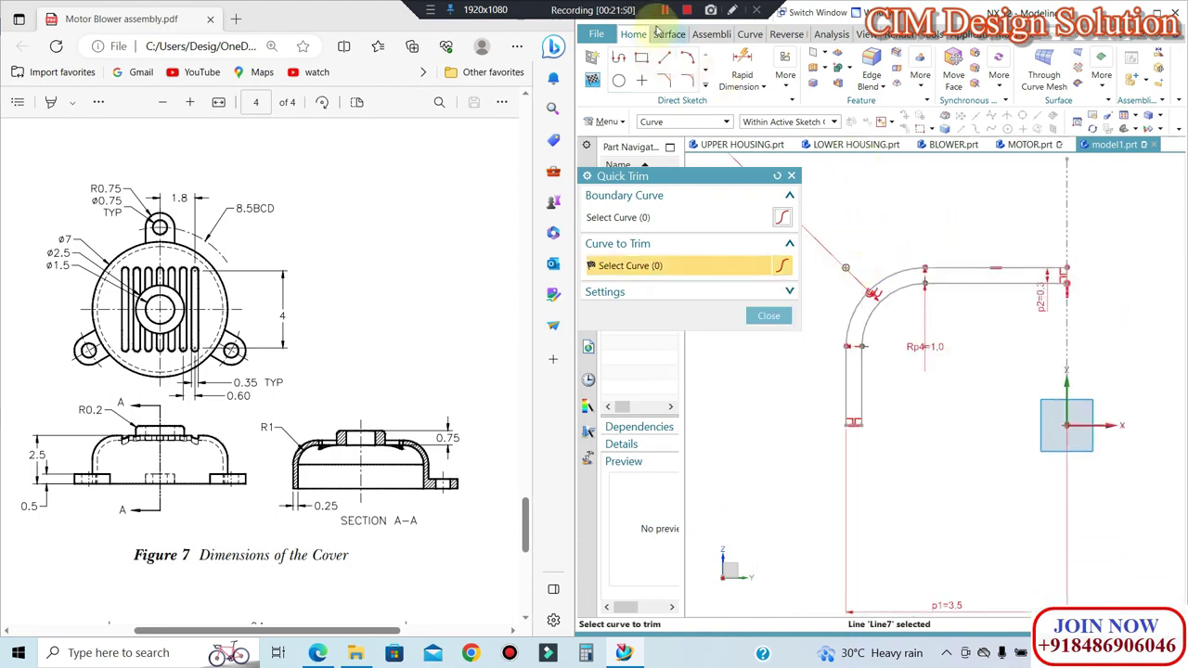
left_click(663, 13)
Step: Delete the conflicting element and angled reference line, and convert the 3.5 dimension to reference
left_click(761, 320)
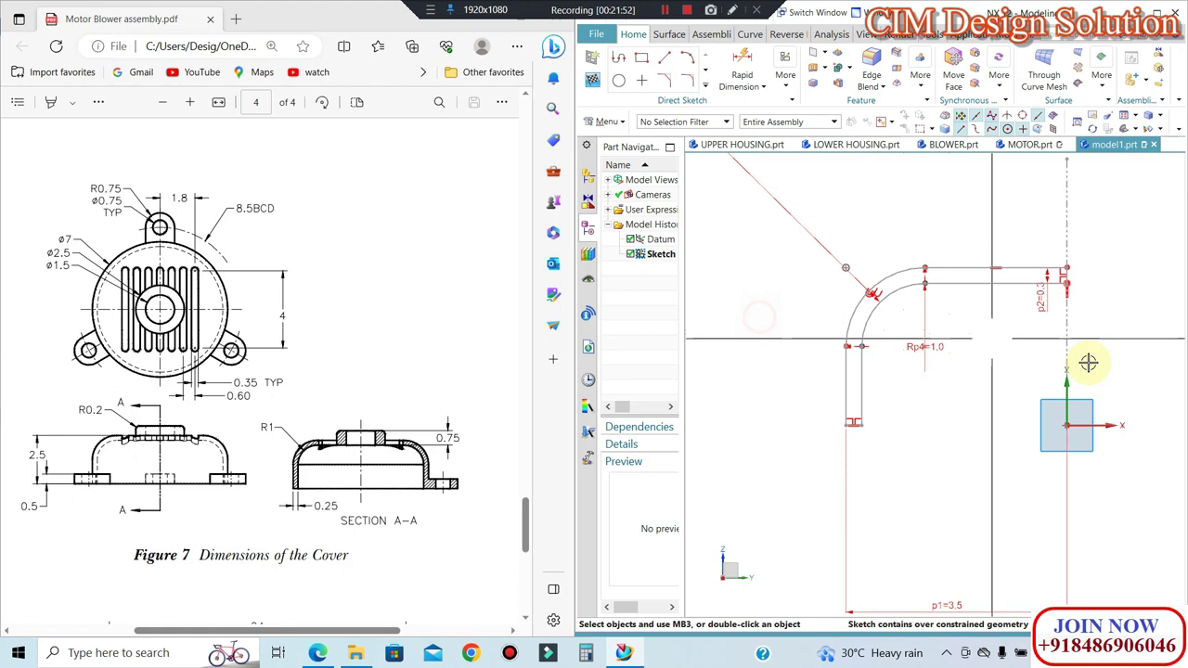
right_click(825, 248)
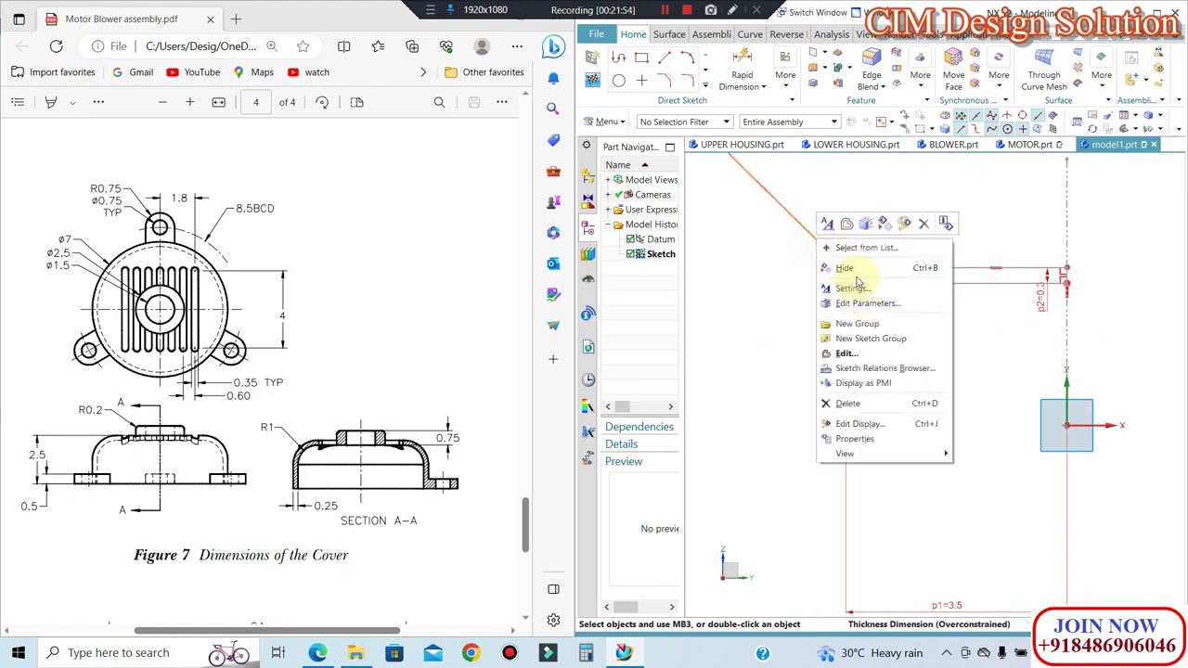
left_click(923, 225)
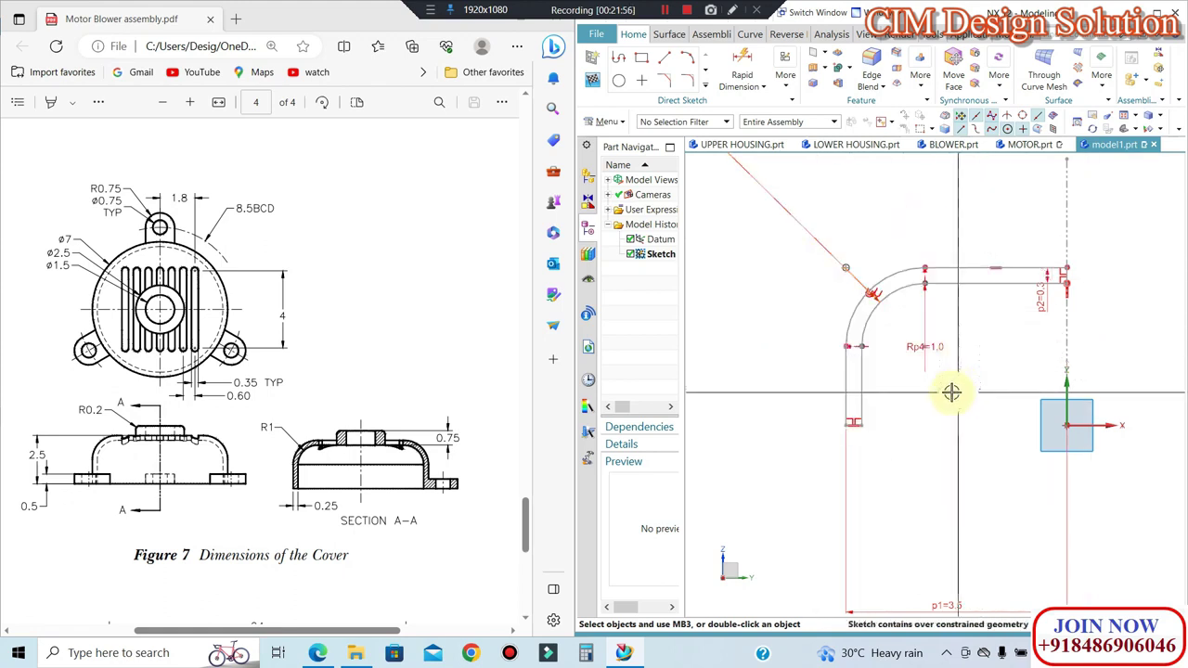
right_click(935, 601)
left_click(973, 537)
right_click(826, 247)
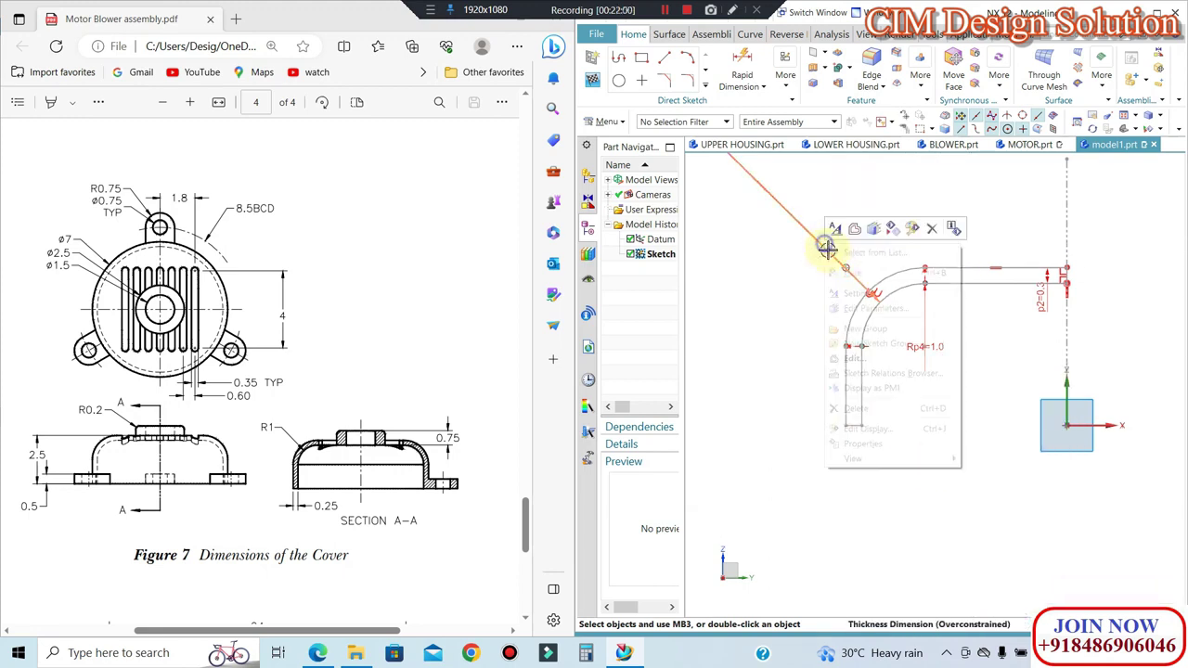
left_click(932, 229)
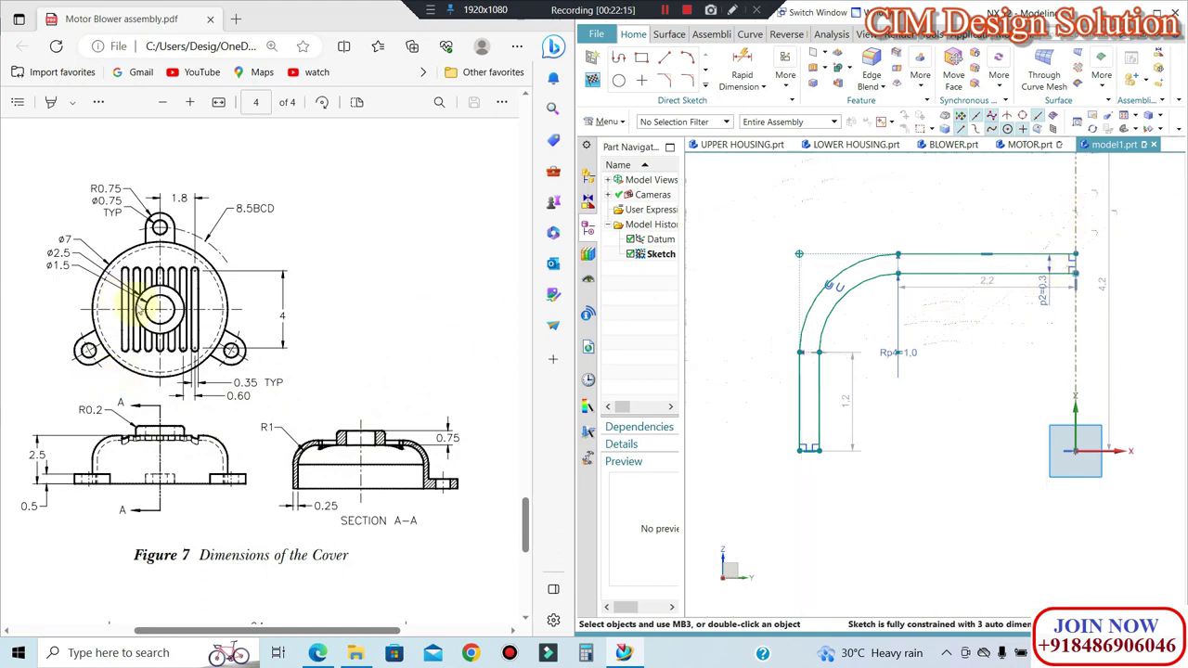
left_click(641, 57)
scroll(1055, 207, "up", 3)
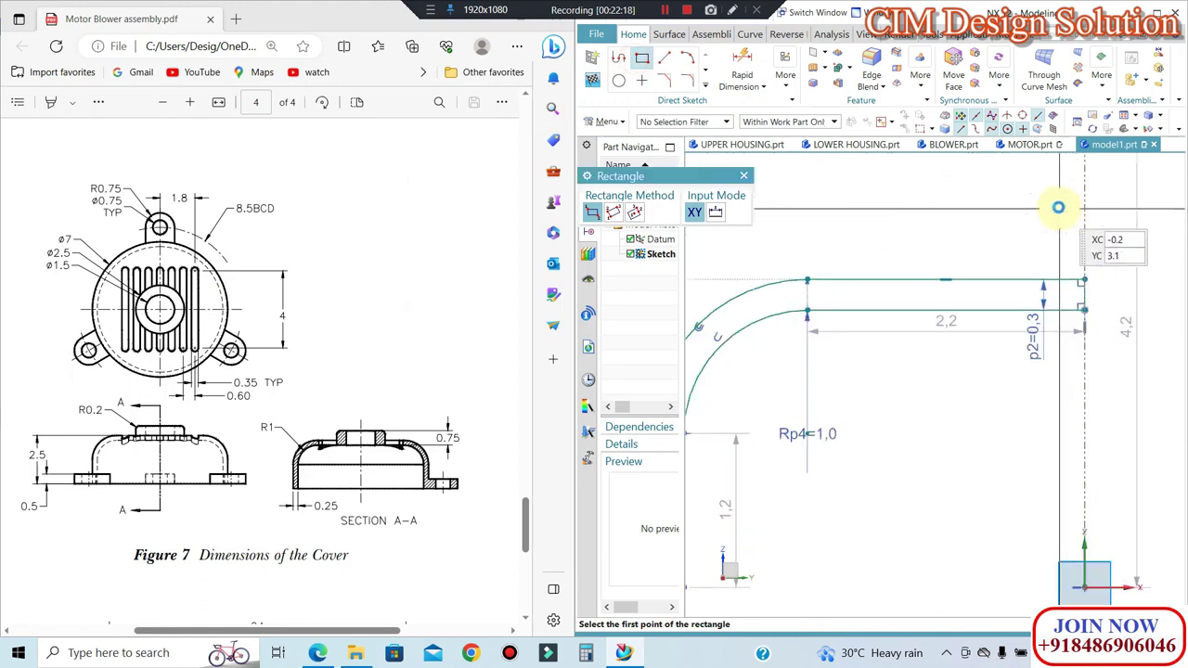
Step: Place a 0.3 by 0.6 rectangle on the top edge and dimension its side 2.5/2 from the centre line
left_click(999, 298)
key("Escape")
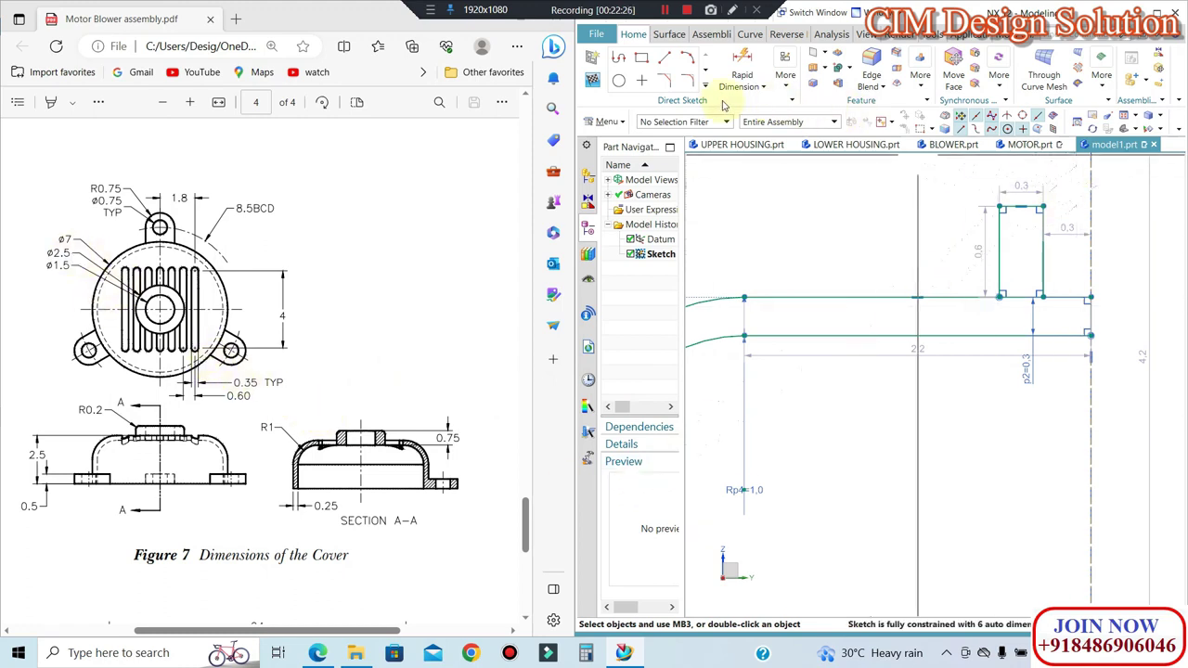
left_click(739, 63)
left_click(1002, 228)
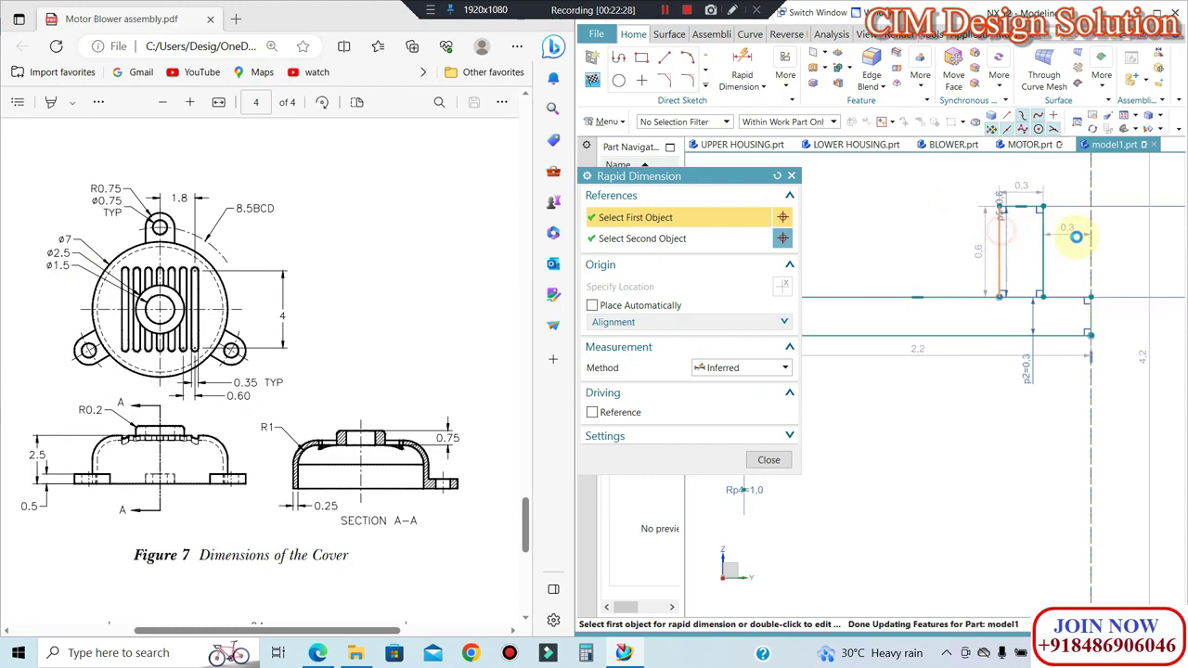
left_click(1090, 223)
left_click(1089, 223)
left_click(1088, 237)
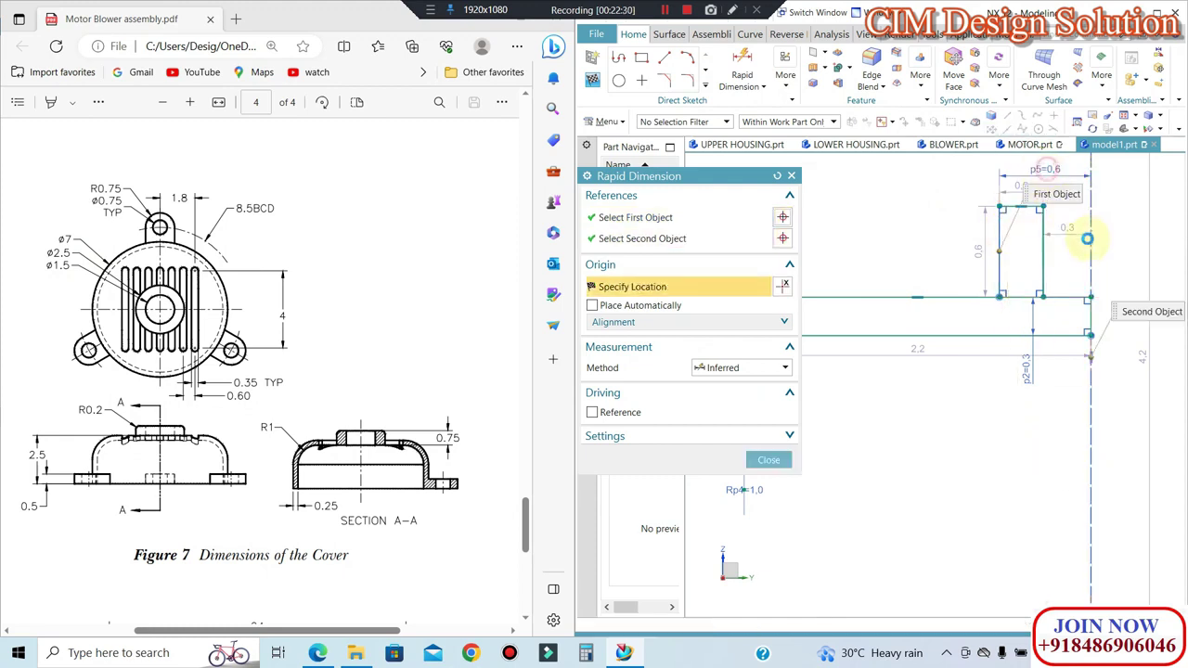
left_click(1087, 239)
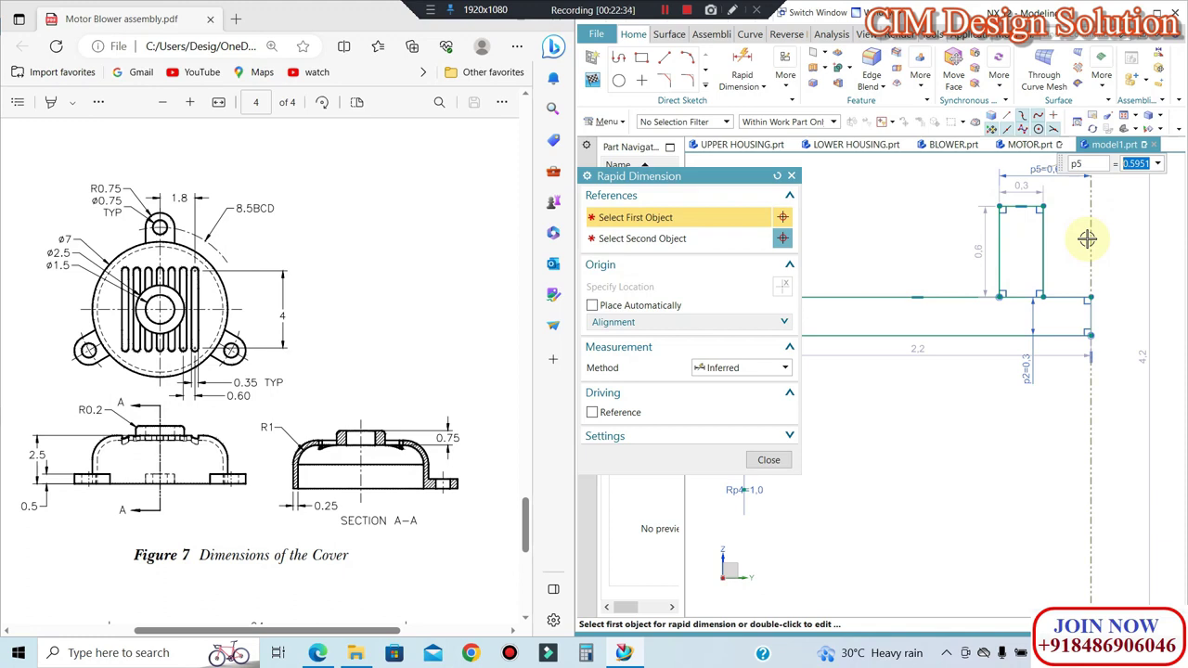
type("2.5/2")
key("Return")
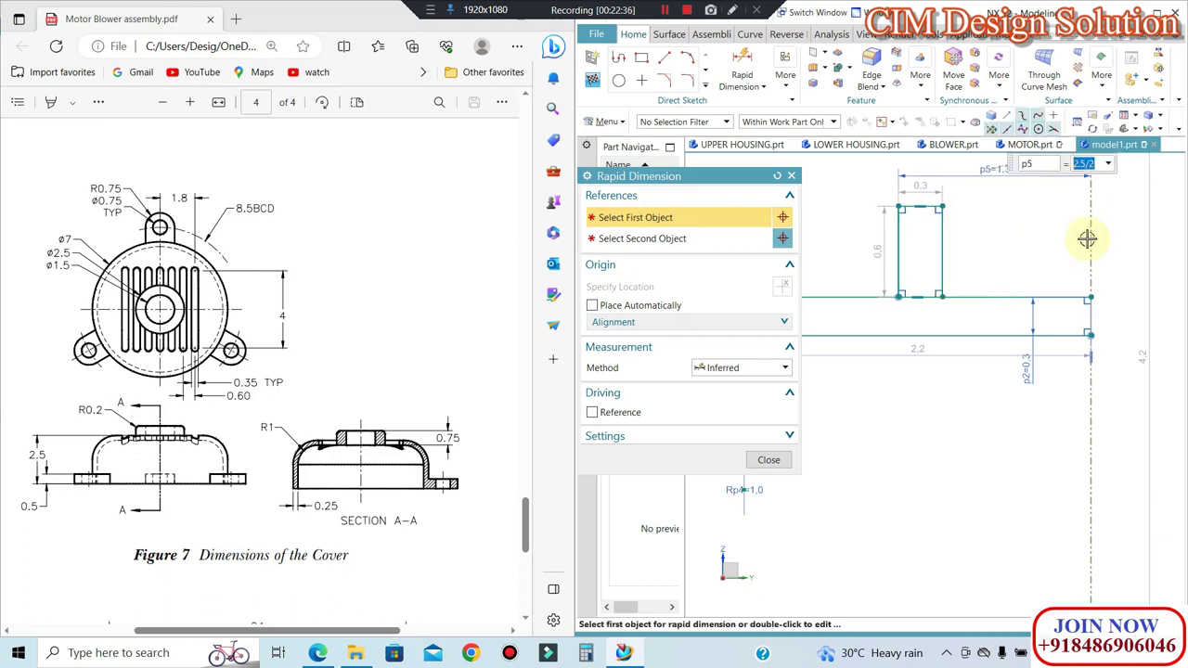
key("Escape")
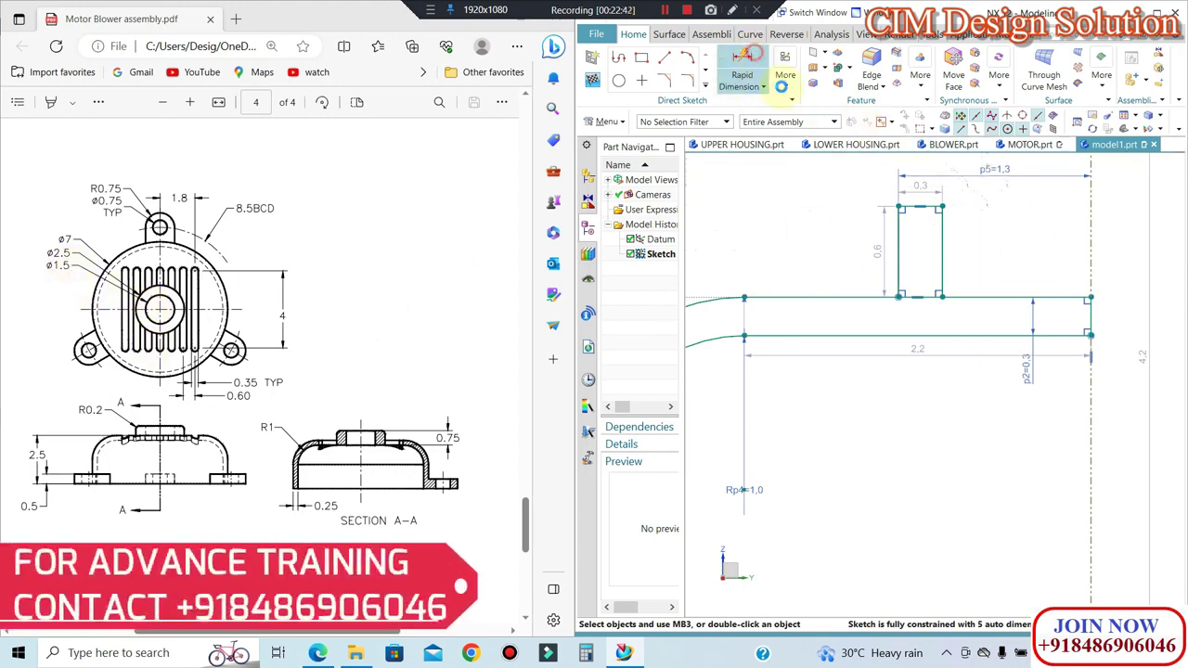
Step: Dimension the rectangle's right side 1.5/2 from the centre line
left_click(753, 56)
left_click(942, 233)
left_click(1091, 235)
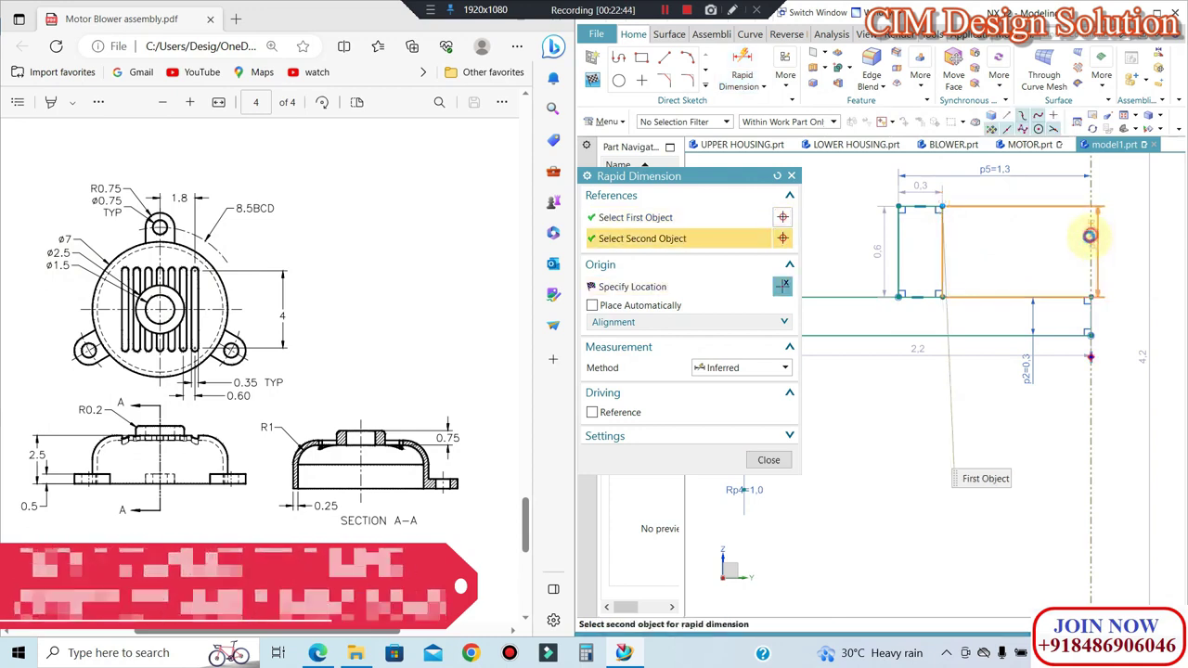
left_click(1011, 399)
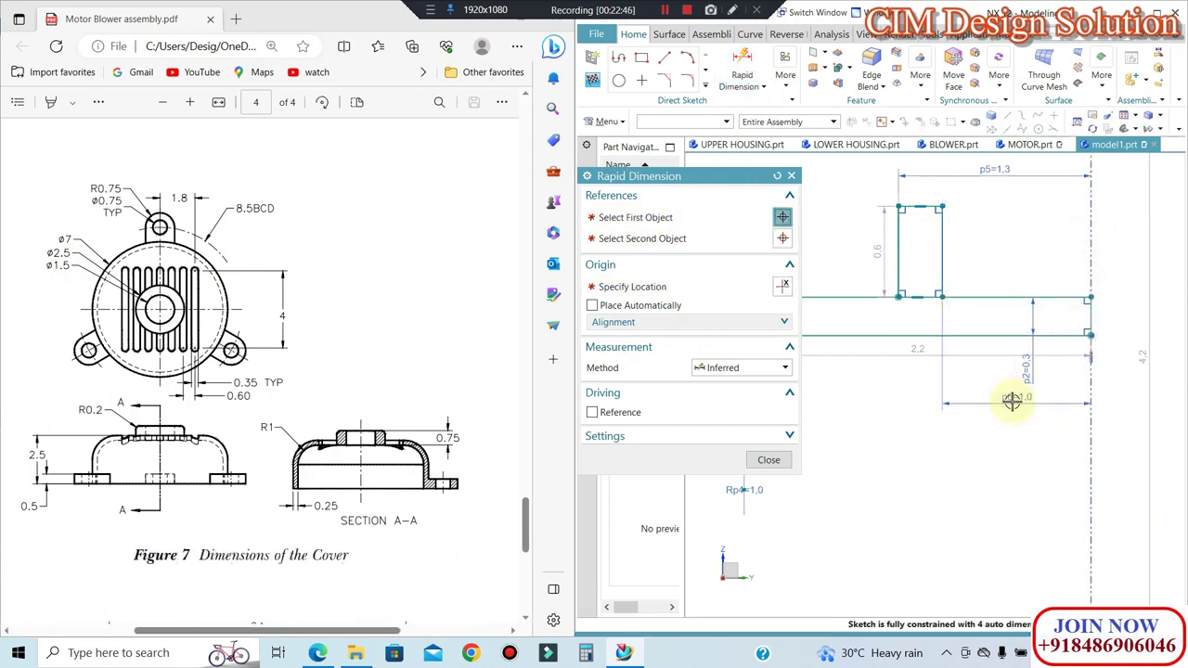
left_click(1012, 399)
type("1.5/2")
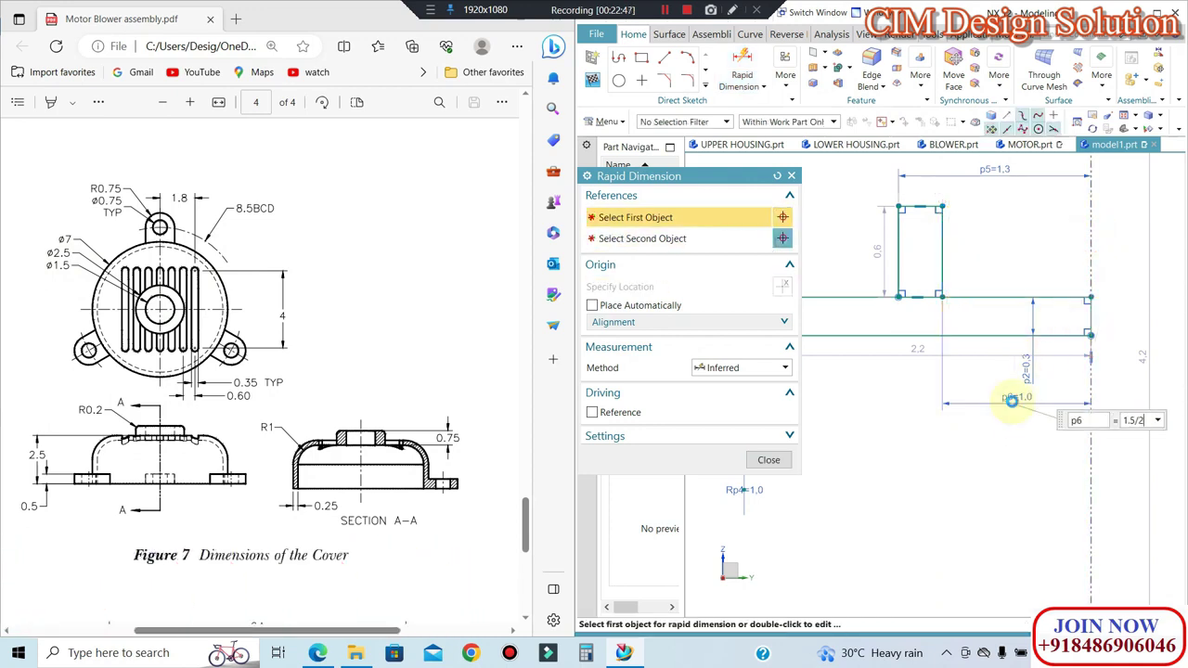
key("Return")
left_click(769, 459)
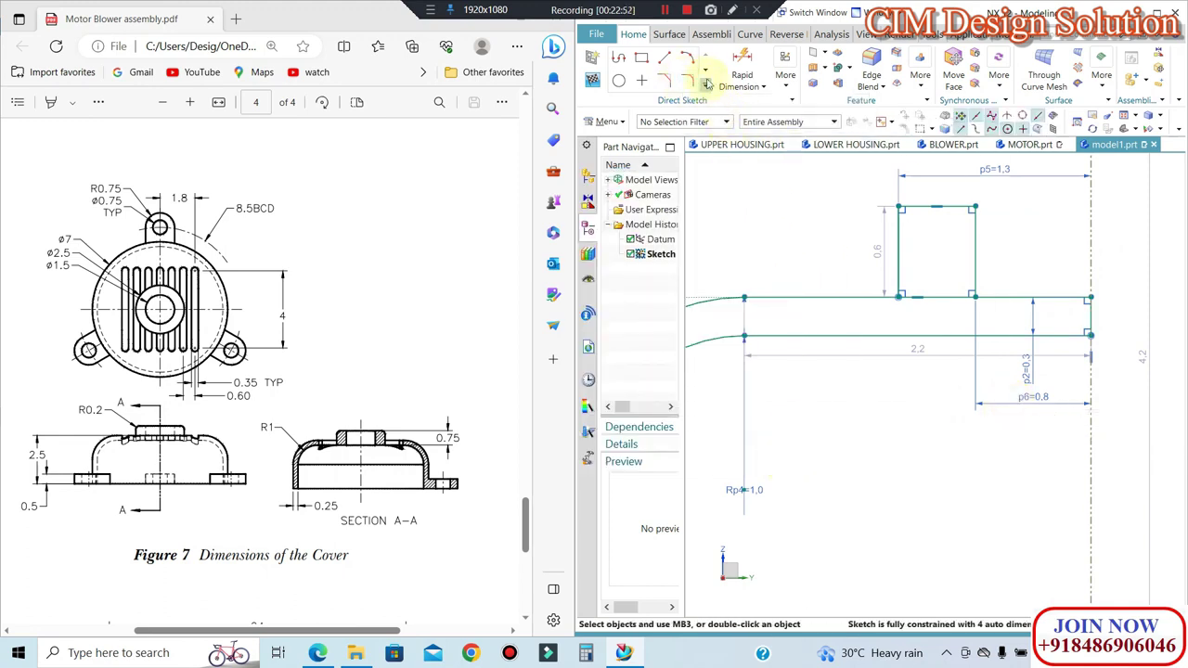
Step: Trim the rectangle's bottom segment and the base line between its sides to form a step
left_click(705, 86)
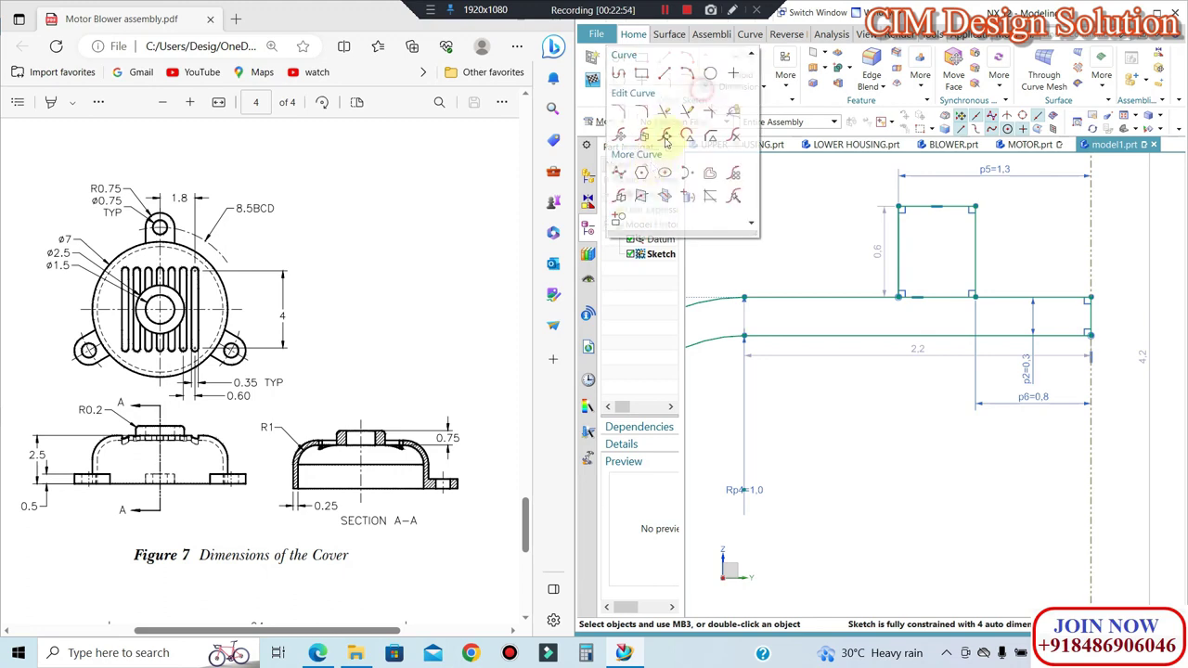
left_click(665, 110)
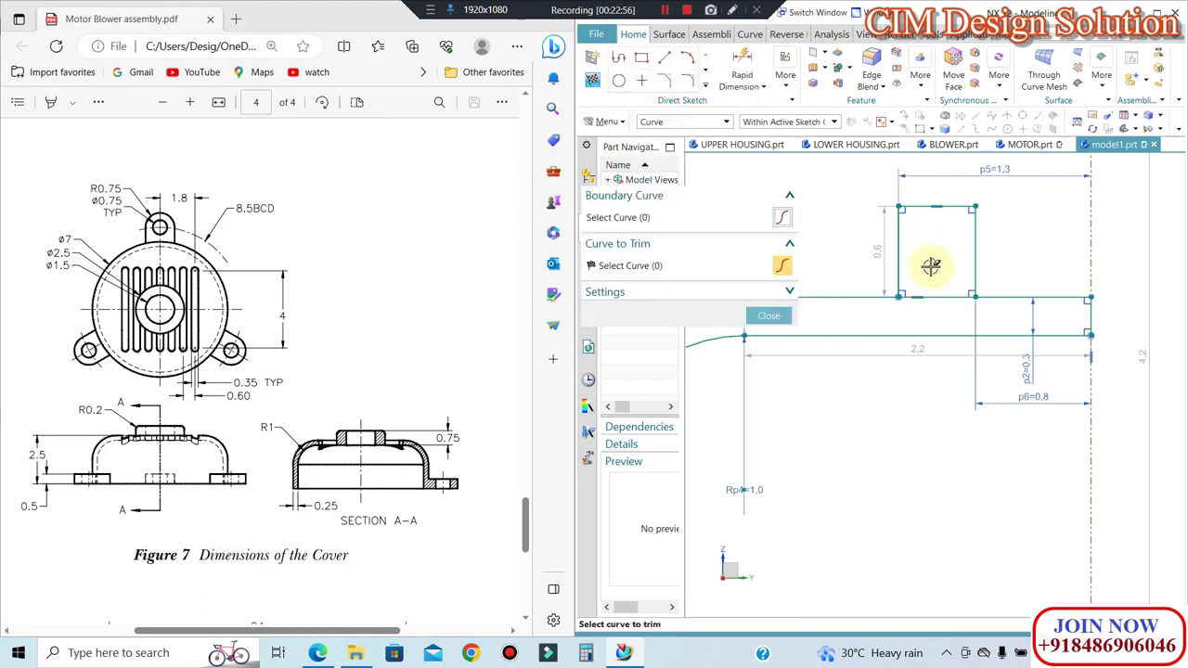
left_click(937, 295)
left_click(1017, 297)
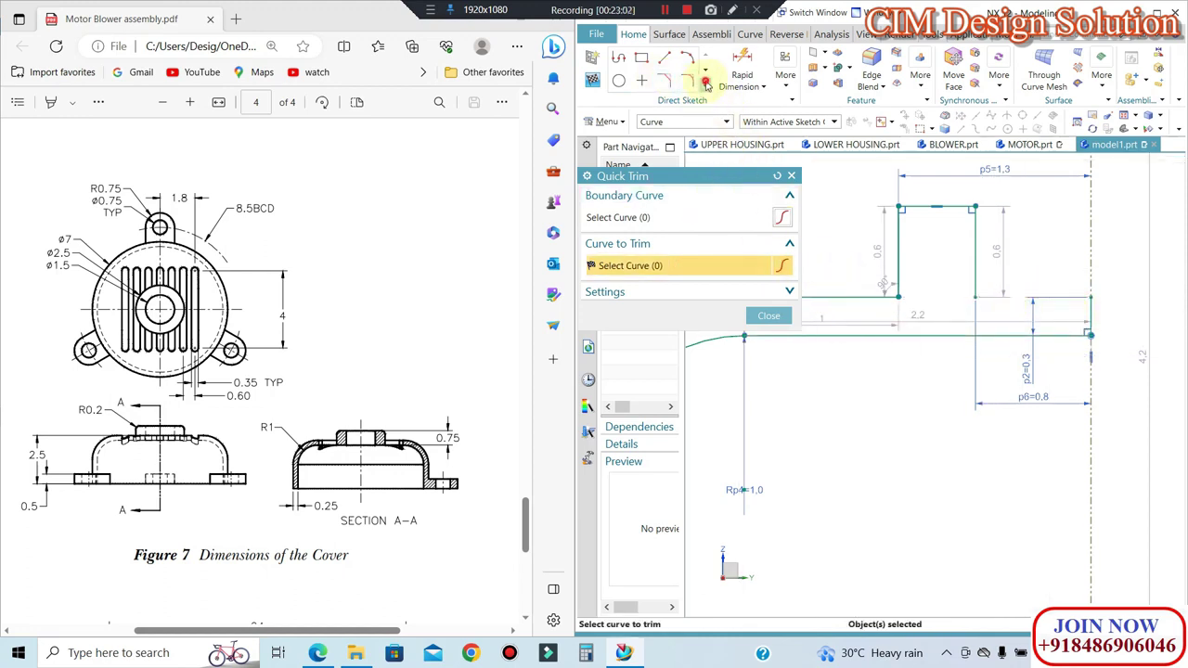
left_click(705, 80)
left_click(710, 133)
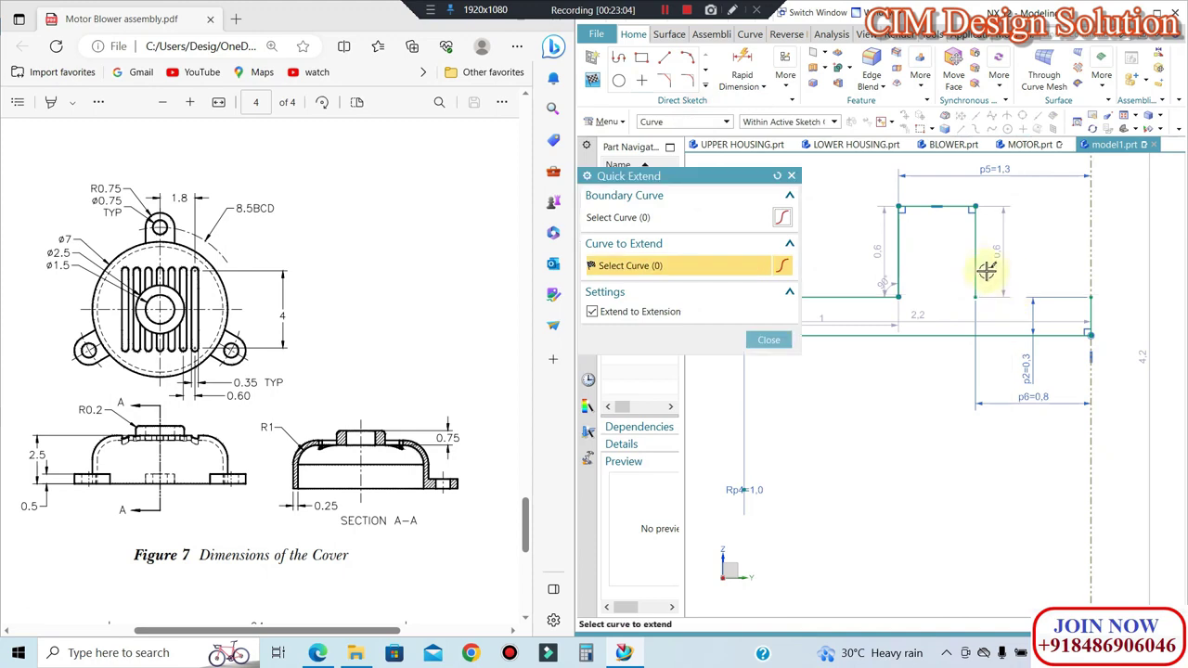
left_click(768, 343)
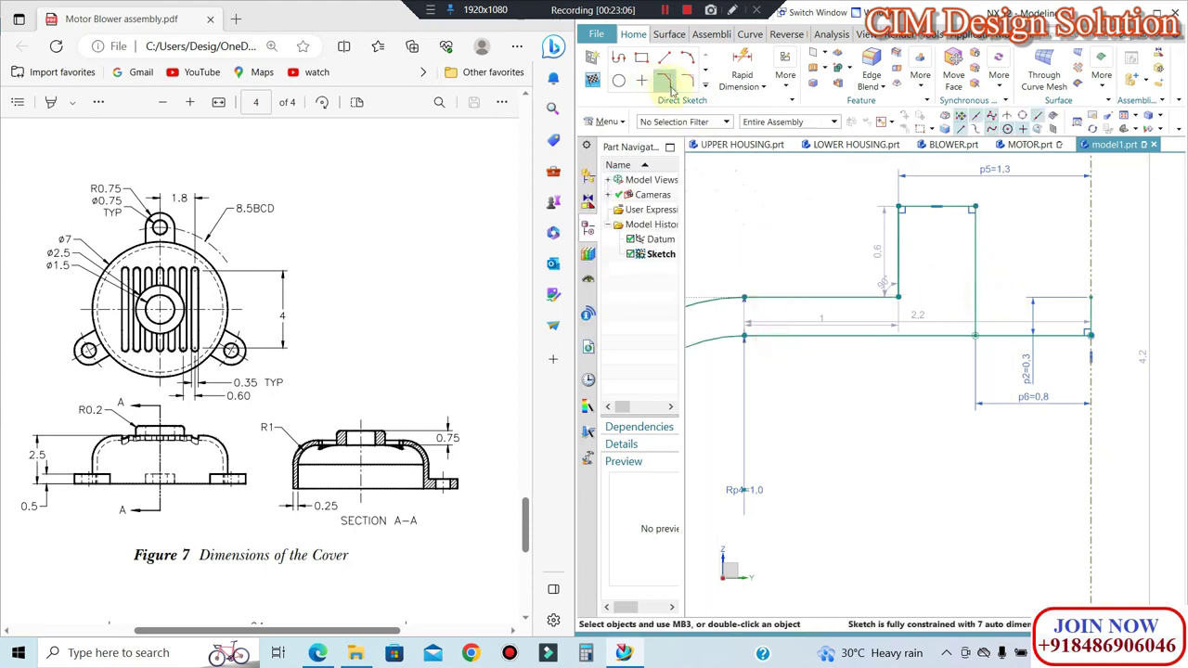
left_click(709, 82)
left_click(683, 113)
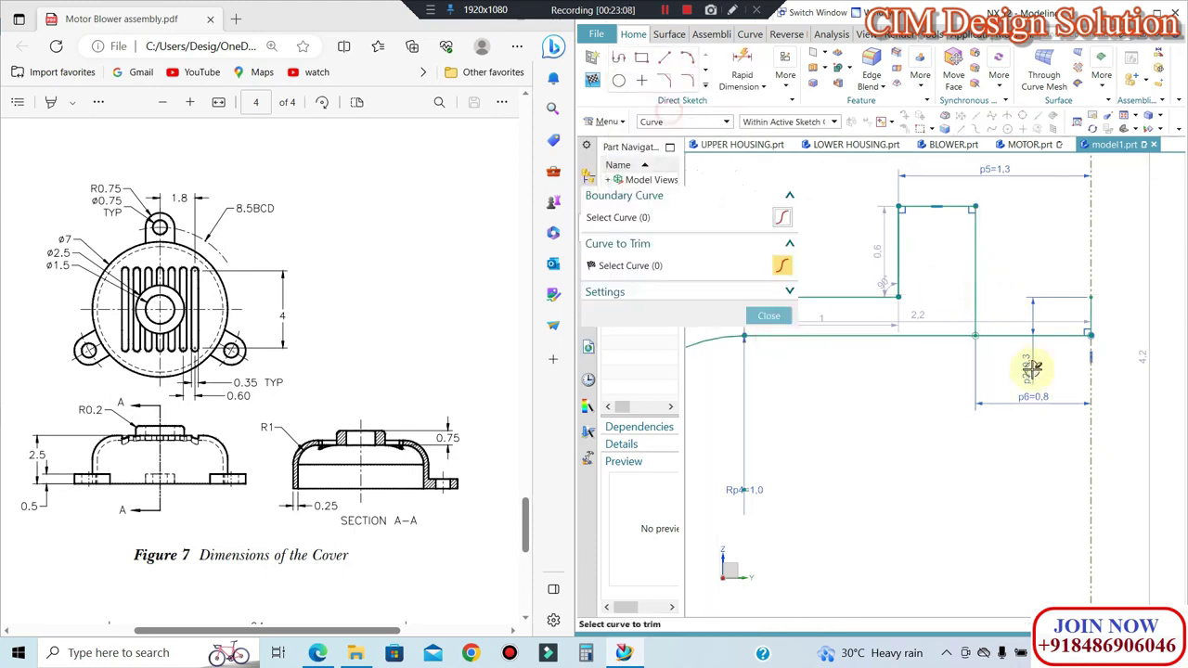
left_click(763, 319)
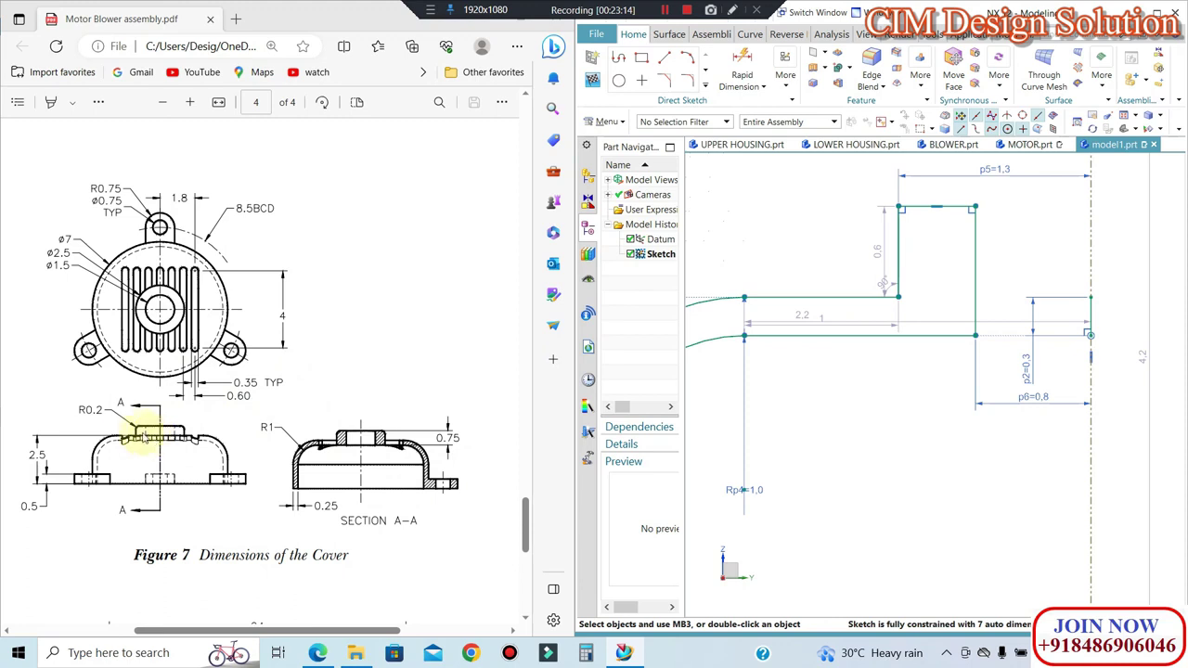
Step: Fillet the rectangle's top-left corner at radius 0.2 and finish the sketch
left_click(684, 83)
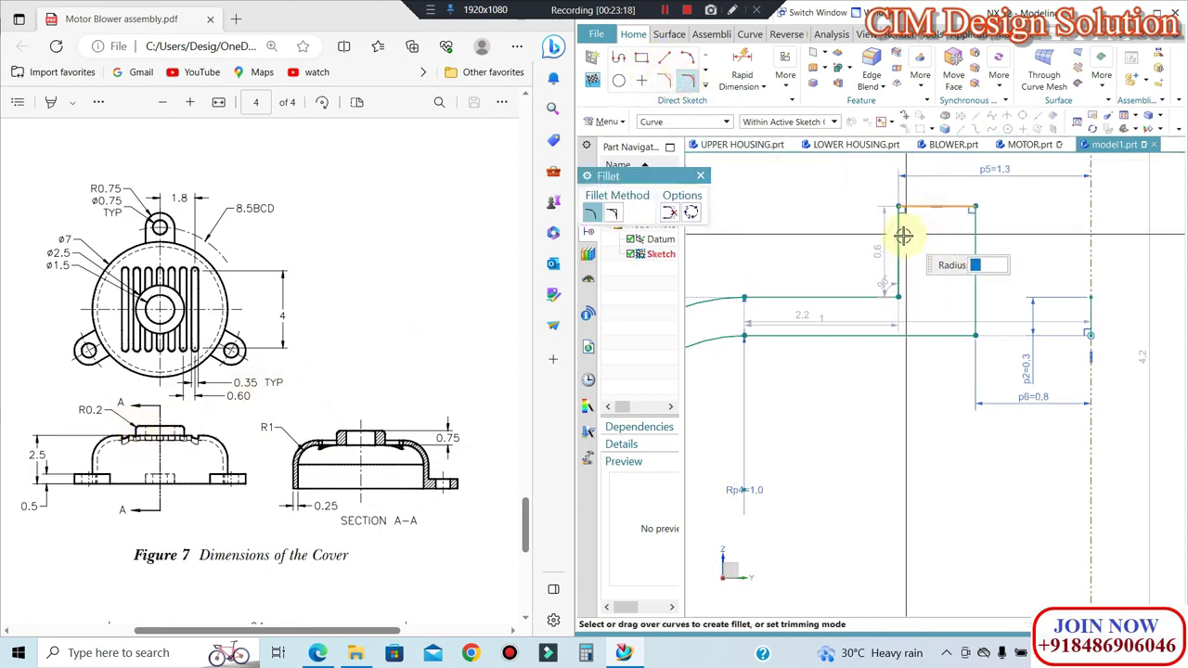
left_click(896, 230)
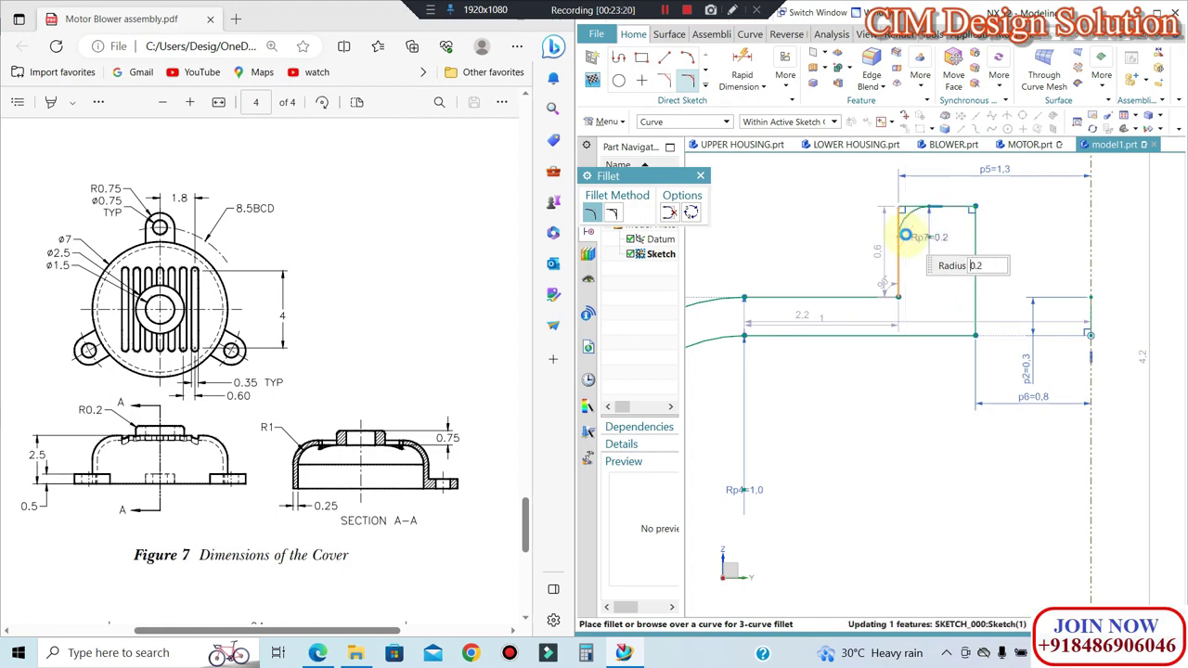
scroll(917, 208, "up", 2)
scroll(917, 208, "up", 1)
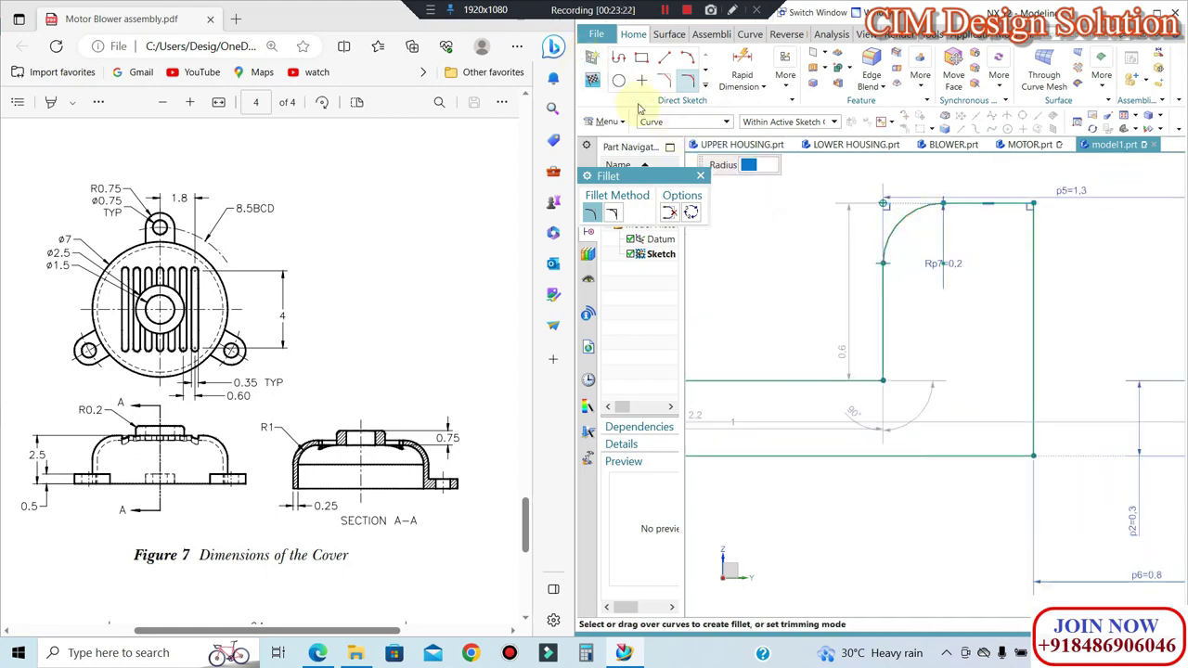
left_click(601, 82)
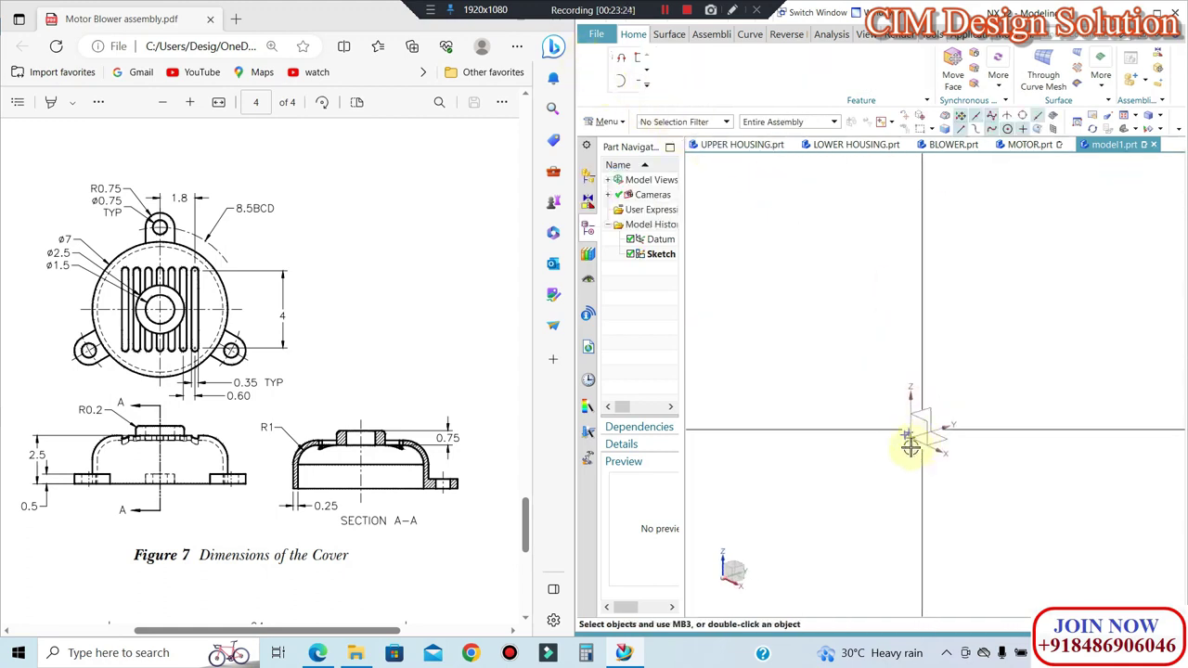
Step: Start a Revolve and select the dome profile curves as the section
scroll(933, 344, "up", 2)
scroll(959, 284, "up", 2)
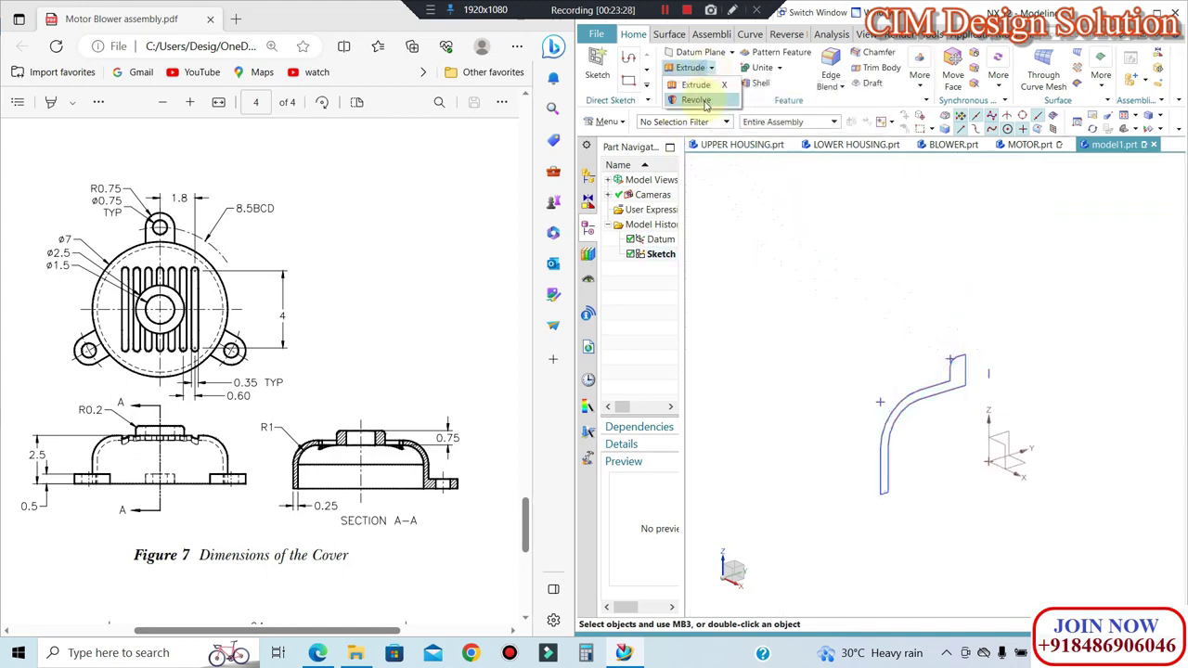
left_click(703, 98)
scroll(991, 363, "up", 3)
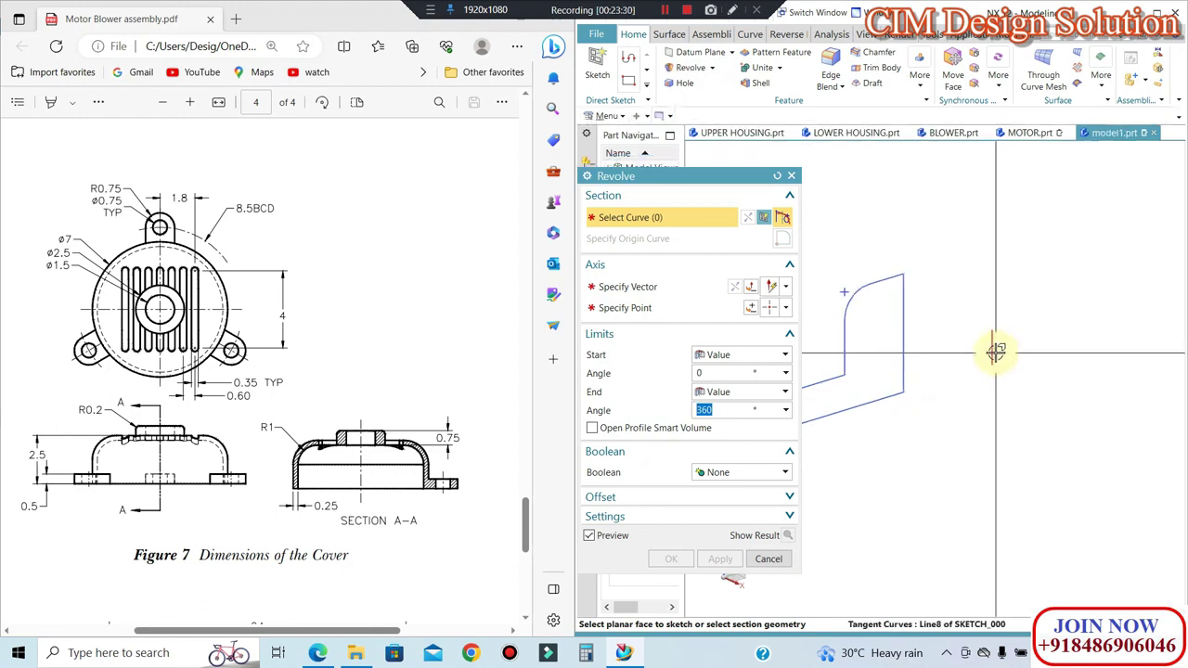
left_click(901, 330)
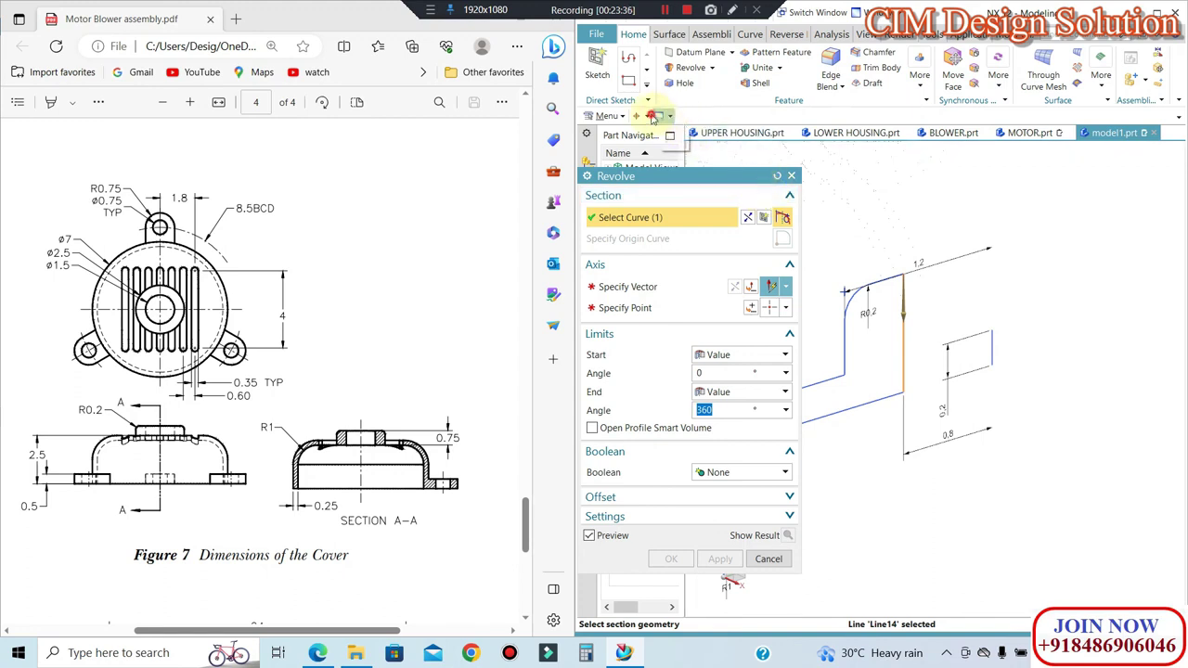
left_click(660, 117)
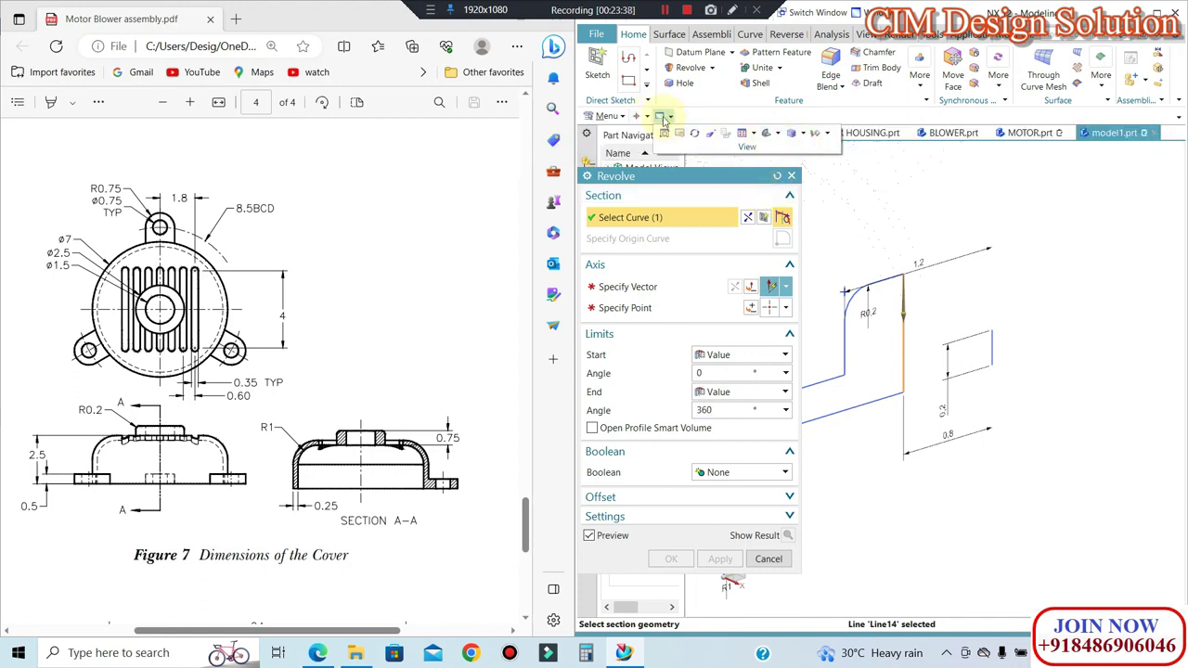
left_click(840, 139)
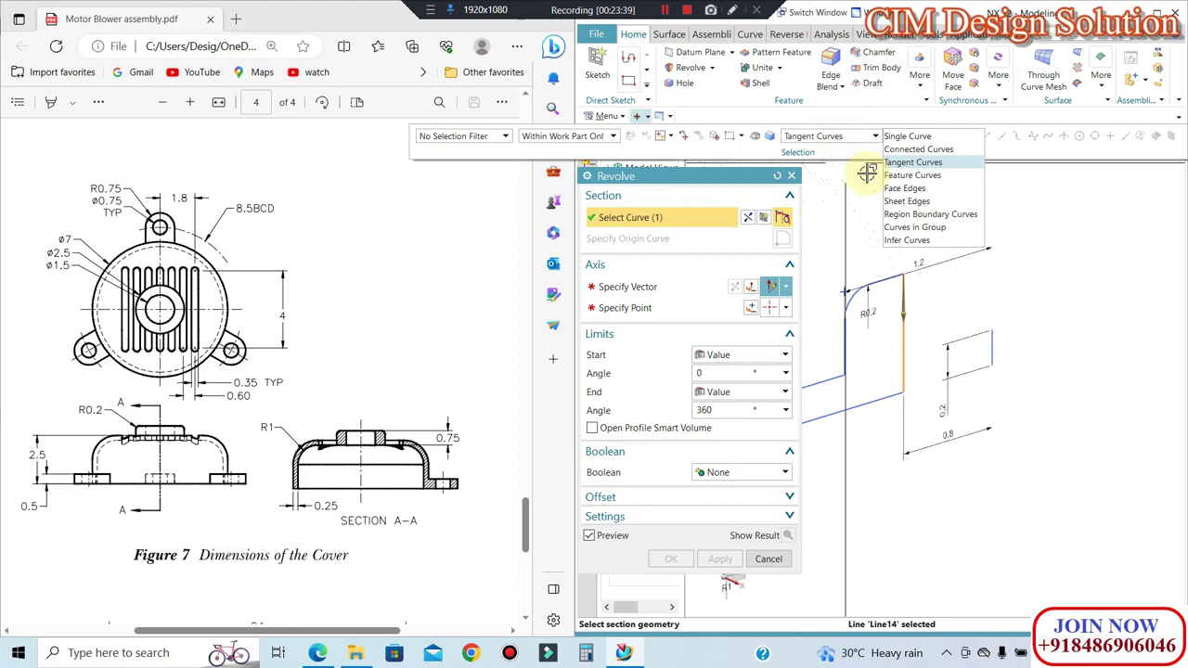
left_click(905, 212)
left_click(855, 340)
left_click(956, 323)
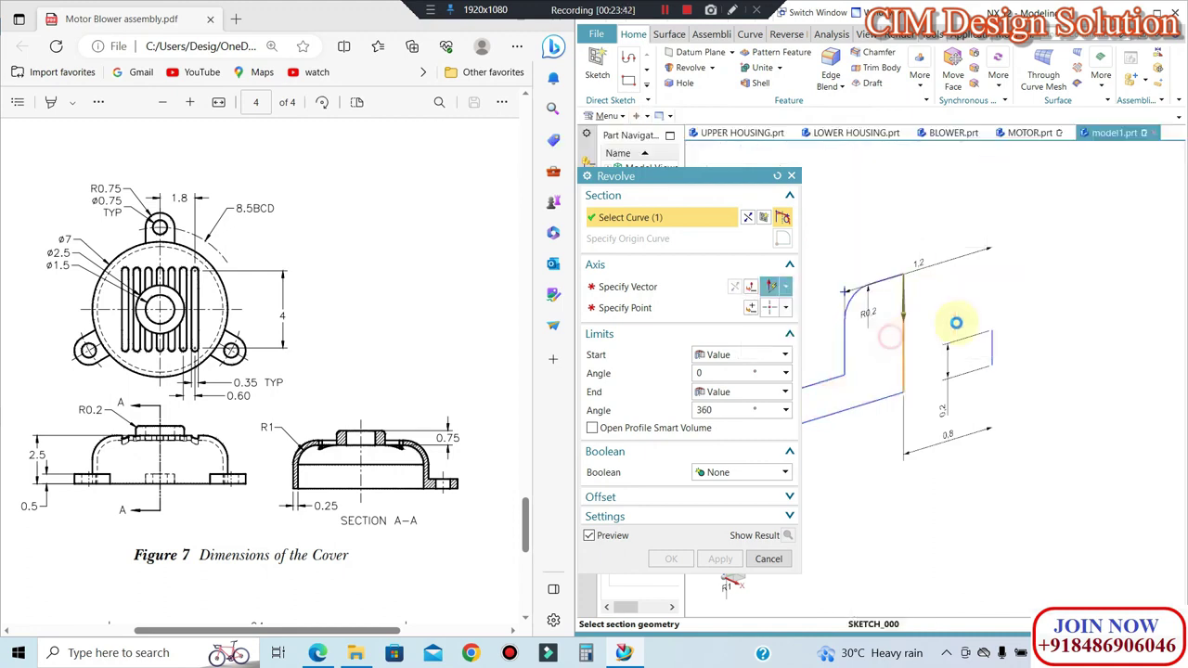
Step: Set the vertical centre line as the revolve axis, using its endpoint as the axis point
left_click(670, 287)
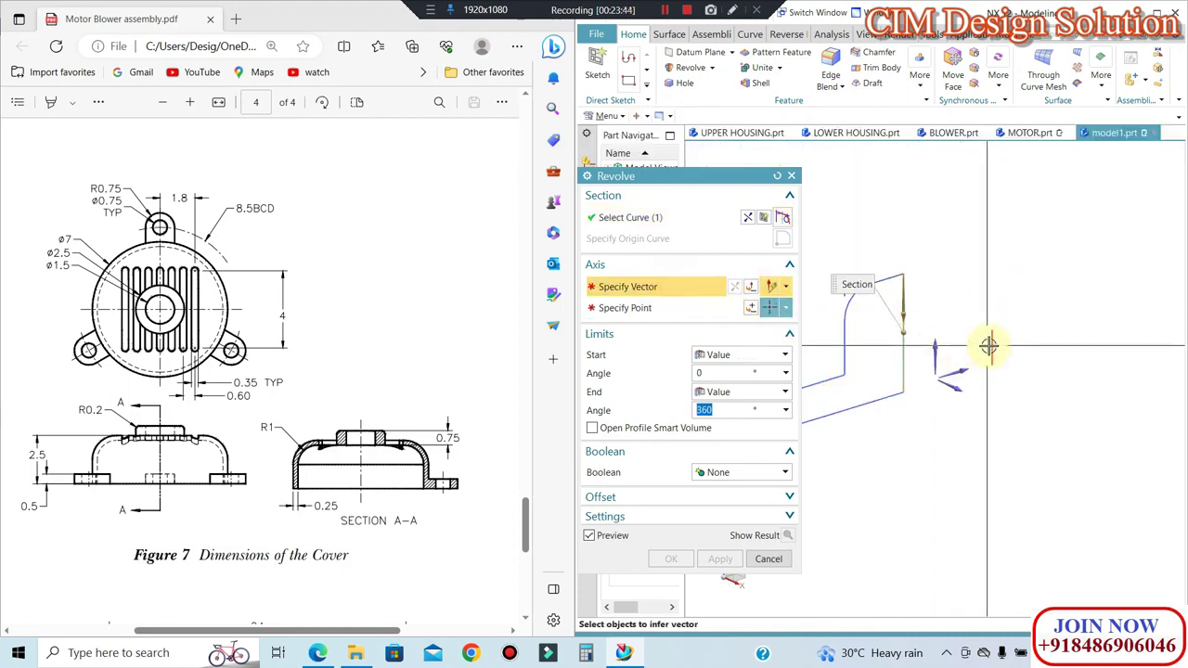
left_click(937, 342)
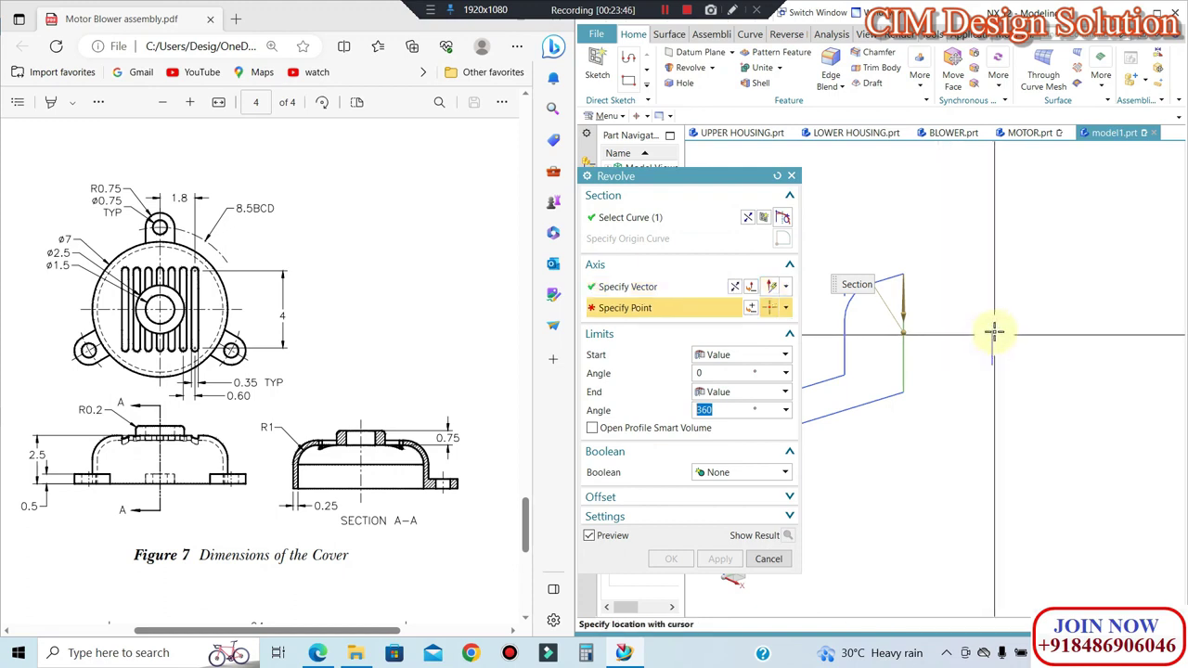
left_click(785, 307)
left_click(770, 326)
left_click(993, 332)
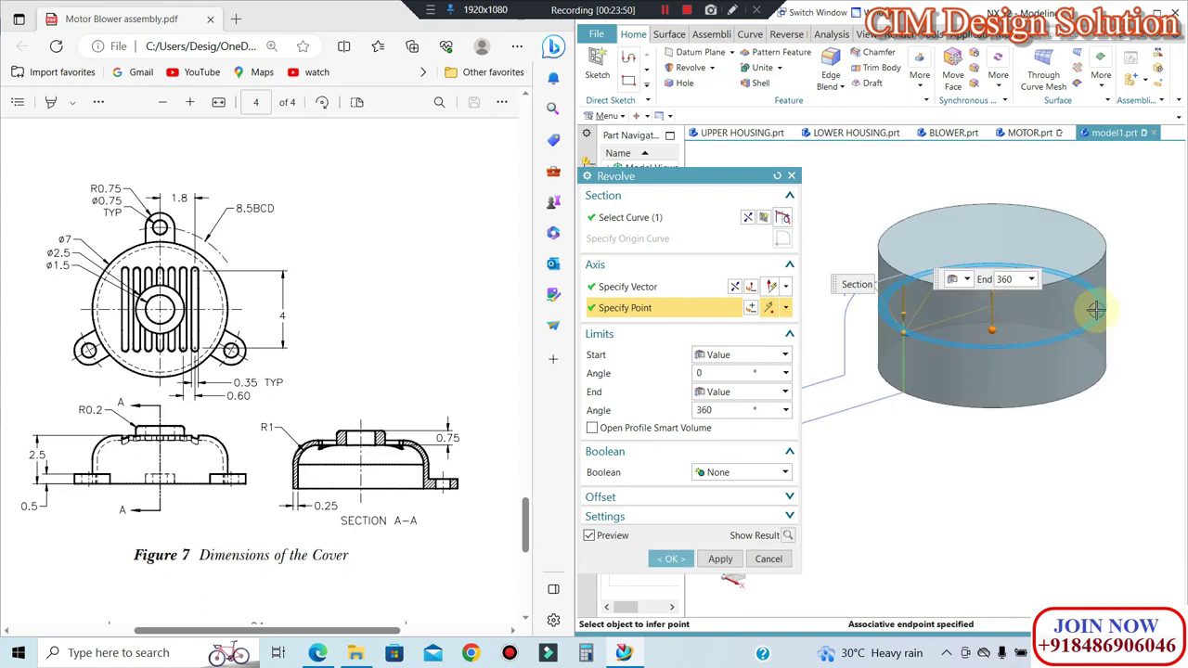
Step: Reselect the dome profile curves and confirm the full 360° revolve
left_click(640, 217)
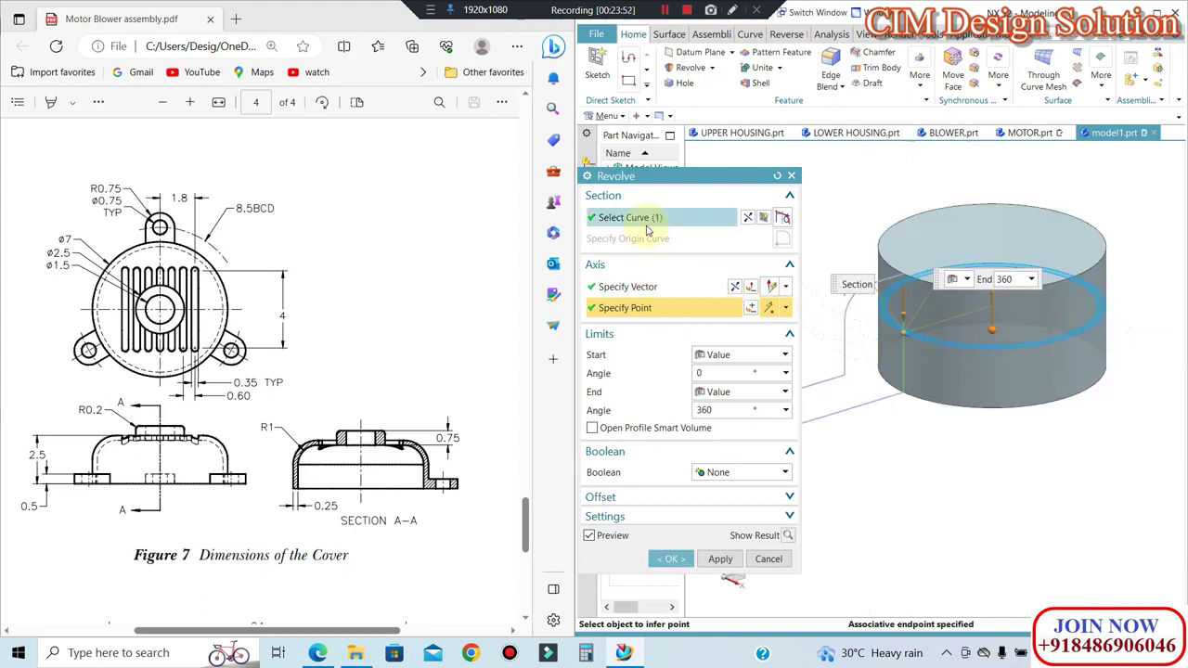
left_click(903, 372, "shift")
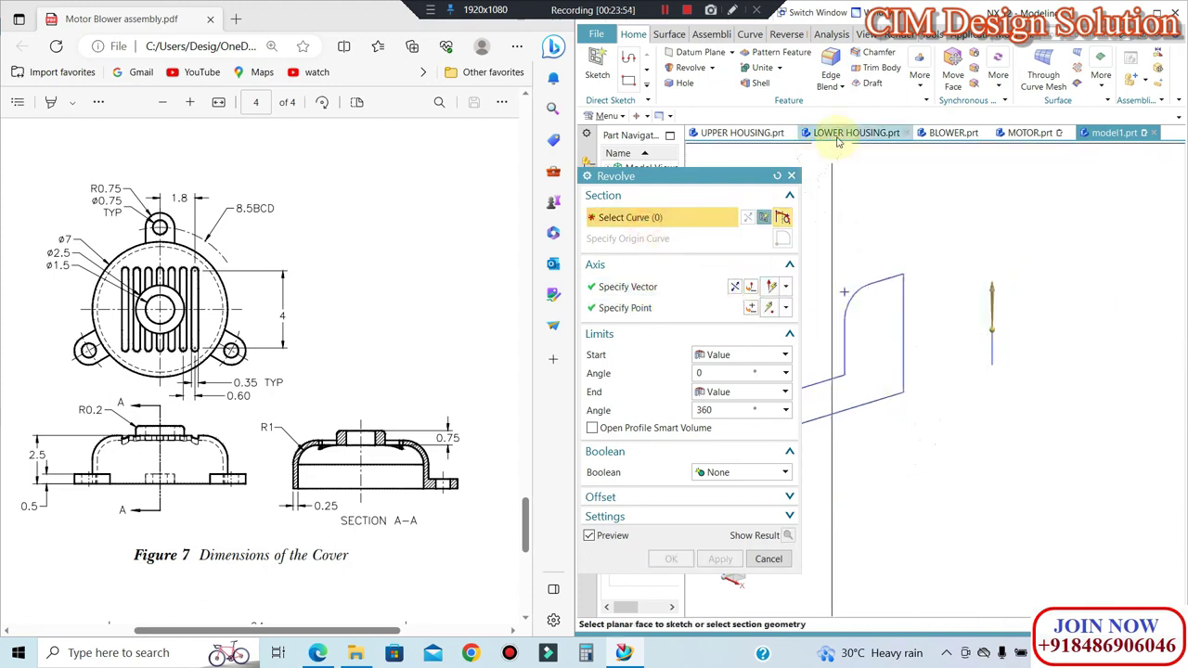
mouse_move(659, 116)
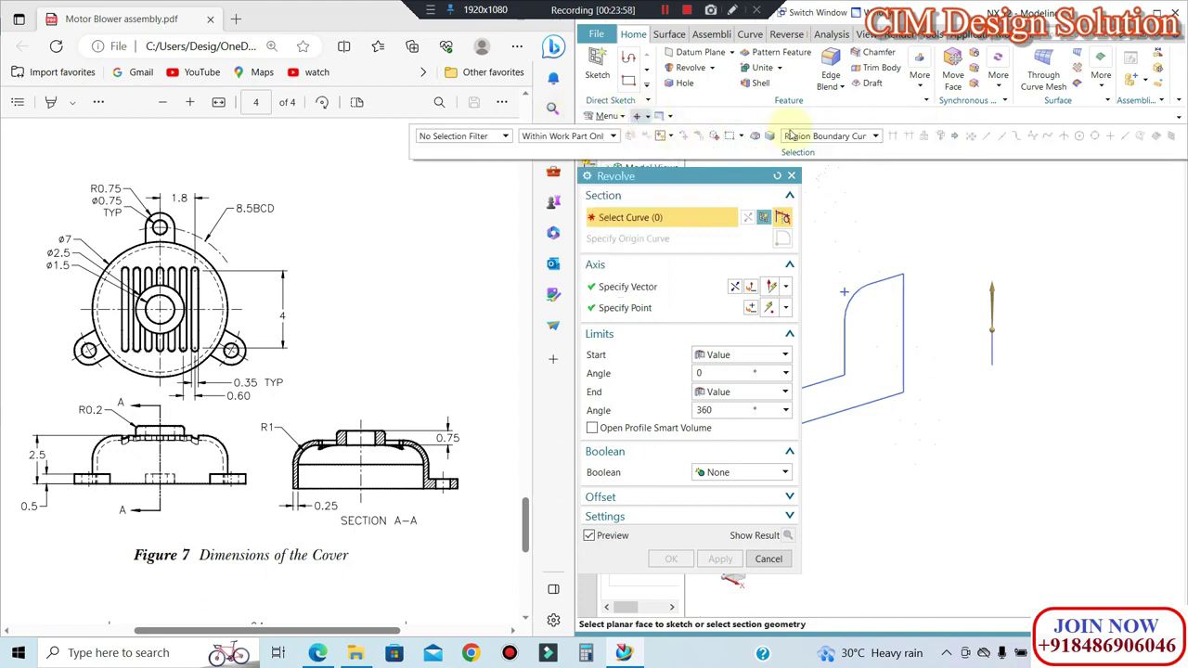
left_click(868, 274)
scroll(976, 318, "down", 5)
left_click(668, 559)
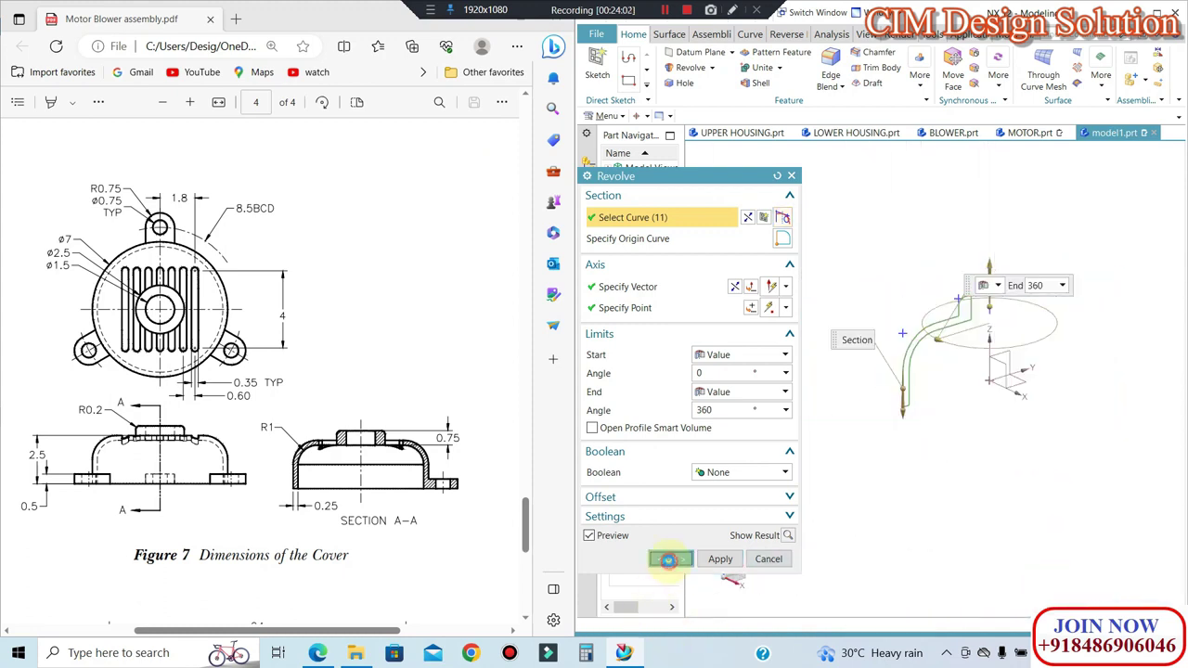
mouse_move(795, 419)
middle_mouse_down()
mouse_move(799, 328)
mouse_move(776, 473)
mouse_move(751, 308)
mouse_move(753, 387)
mouse_move(724, 458)
middle_mouse_up()
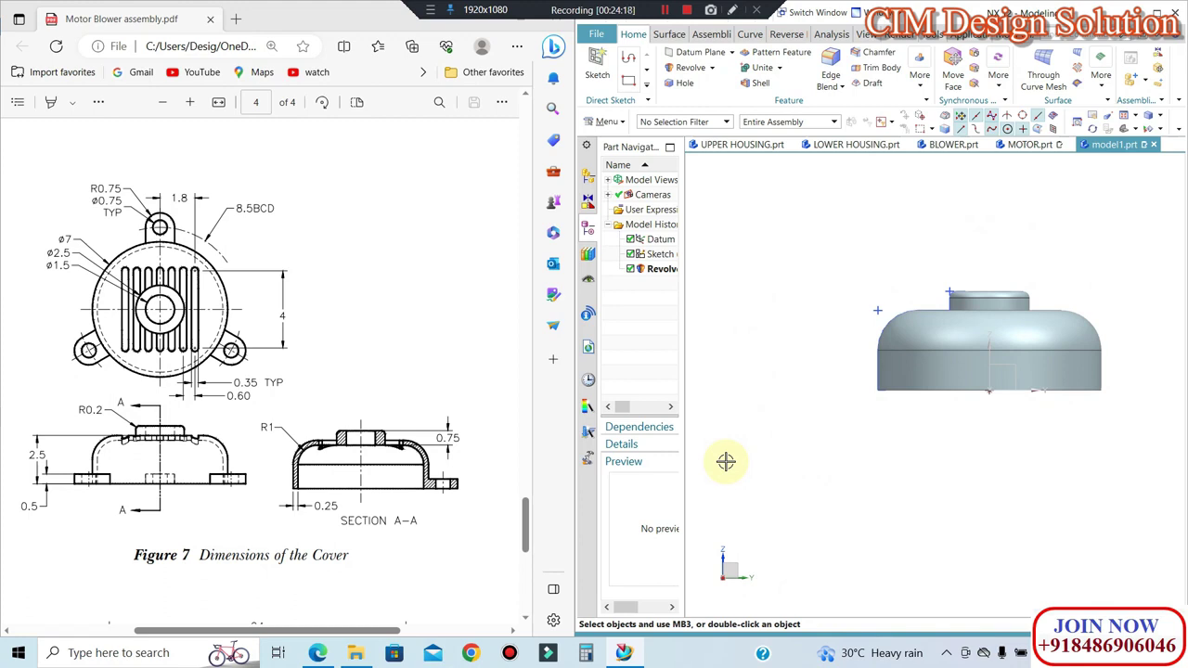
Step: Orbit the revolved cover to look straight down its axis, then open the sweep-feature list
mouse_move(1042, 195)
middle_mouse_down()
mouse_move(1052, 292)
mouse_move(1023, 362)
middle_mouse_up()
mouse_move(897, 210)
middle_mouse_down()
mouse_move(941, 213)
mouse_move(960, 180)
middle_mouse_up()
left_click(661, 268)
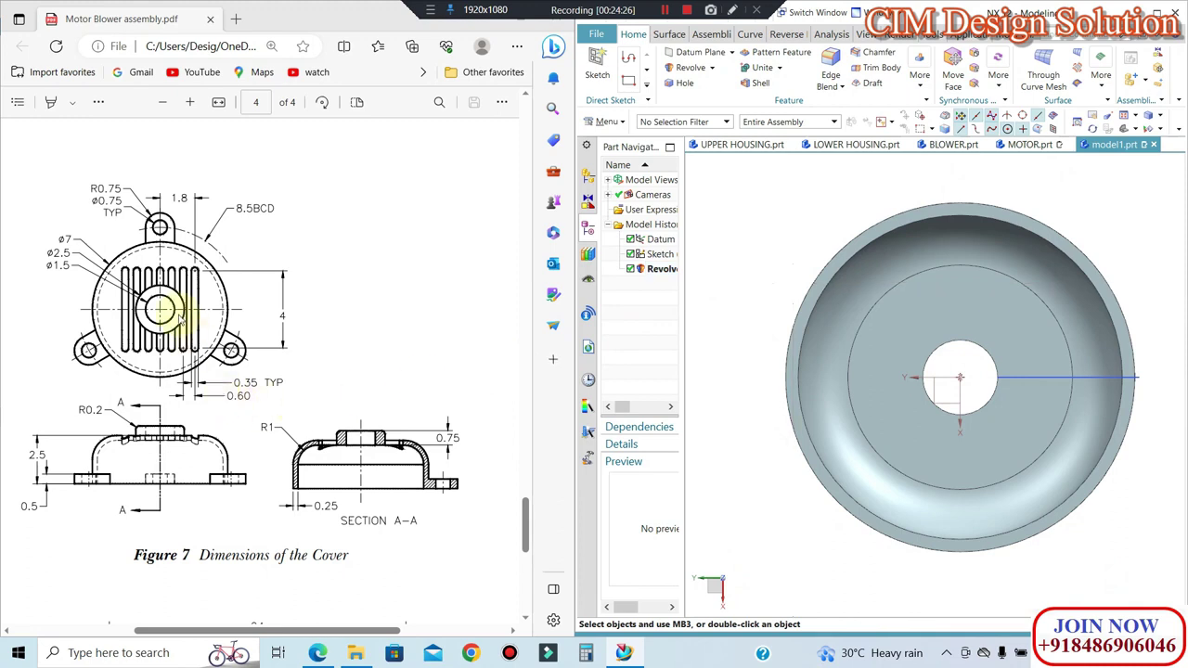
left_click(712, 67)
Step: Start an Extrude sketch and draw a 1.5-diameter circle above the cover
left_click(692, 82)
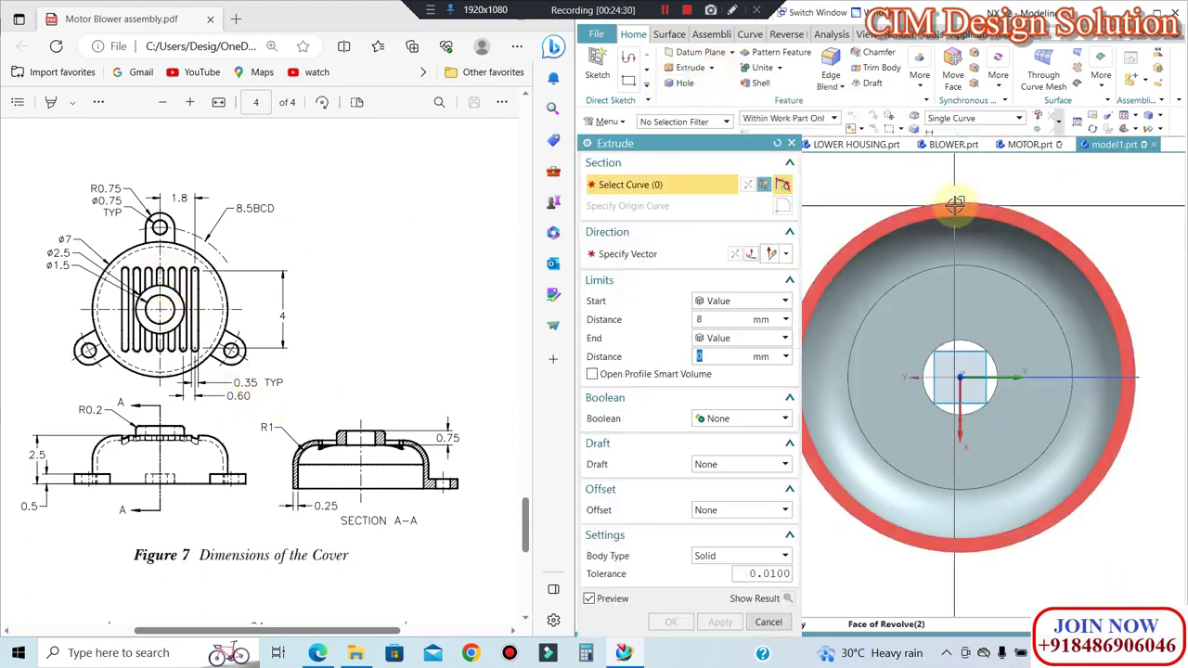
key("Escape")
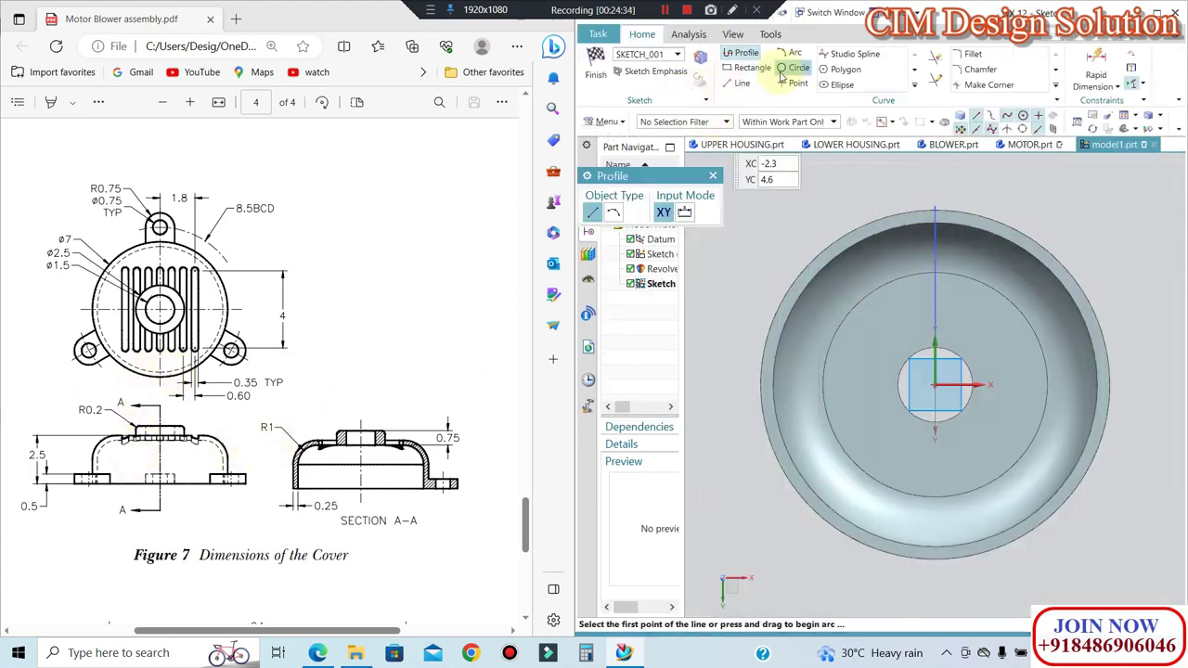
left_click(792, 74)
scroll(934, 199, "up", 2)
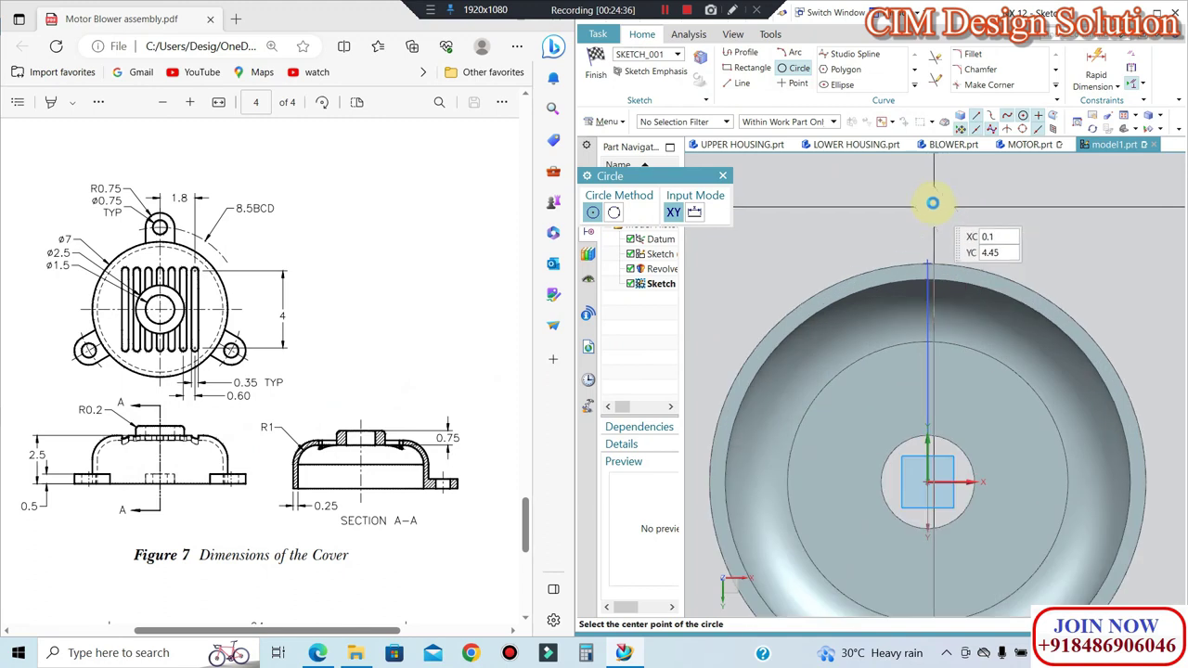
left_click(927, 195)
type("0.75*2")
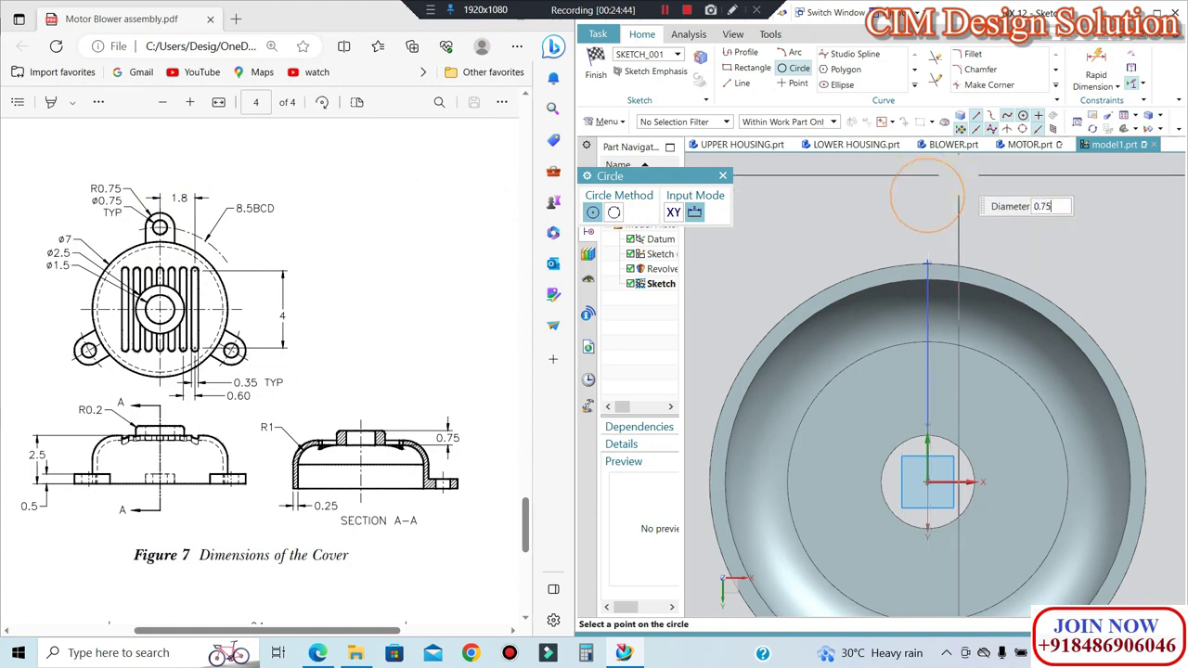
key("Return")
left_click(956, 177)
key("Escape")
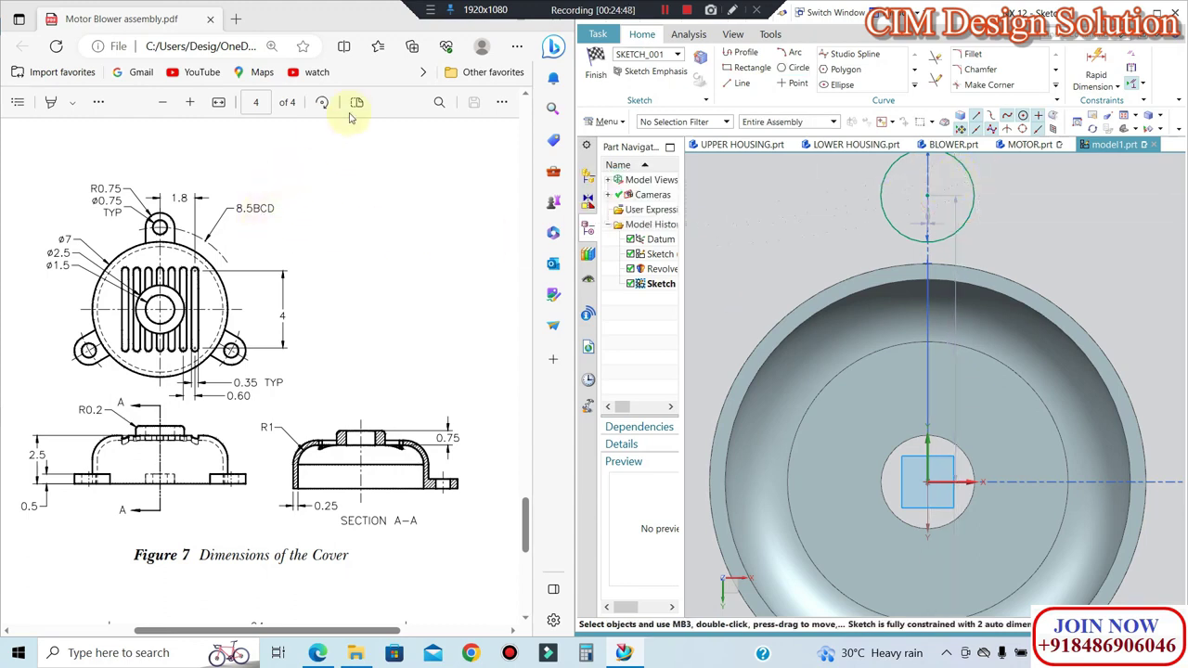
Step: Draw a concentric 0.75-diameter circle on the first circle's centre
left_click(782, 72)
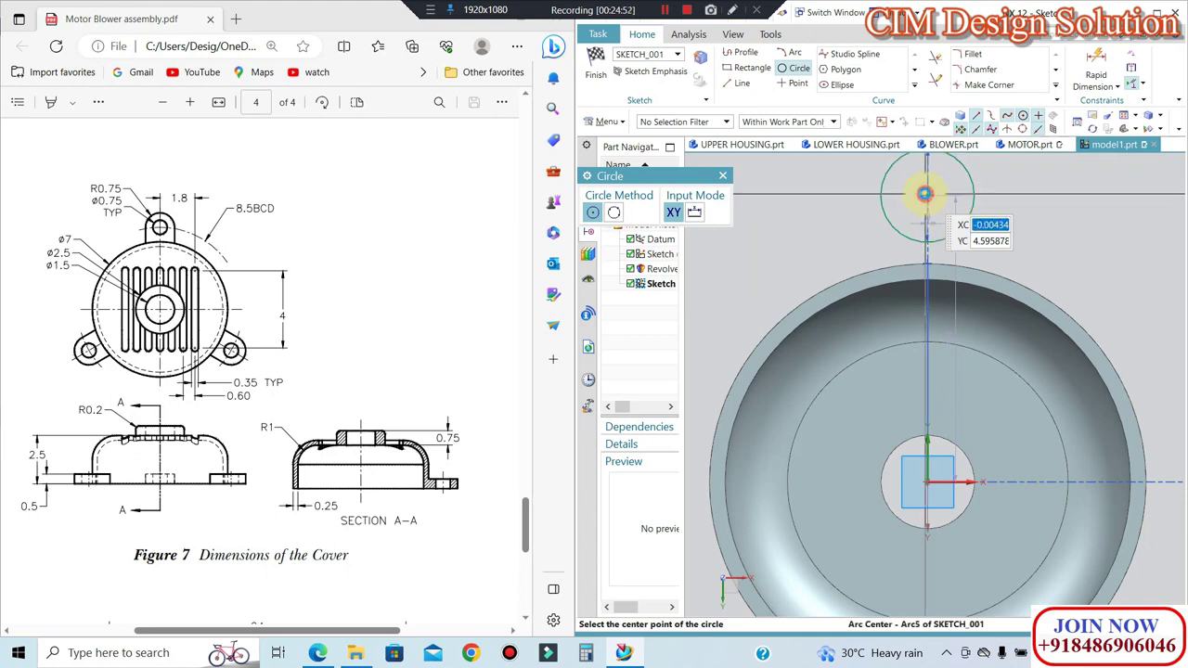
left_click(925, 194)
type("0.75")
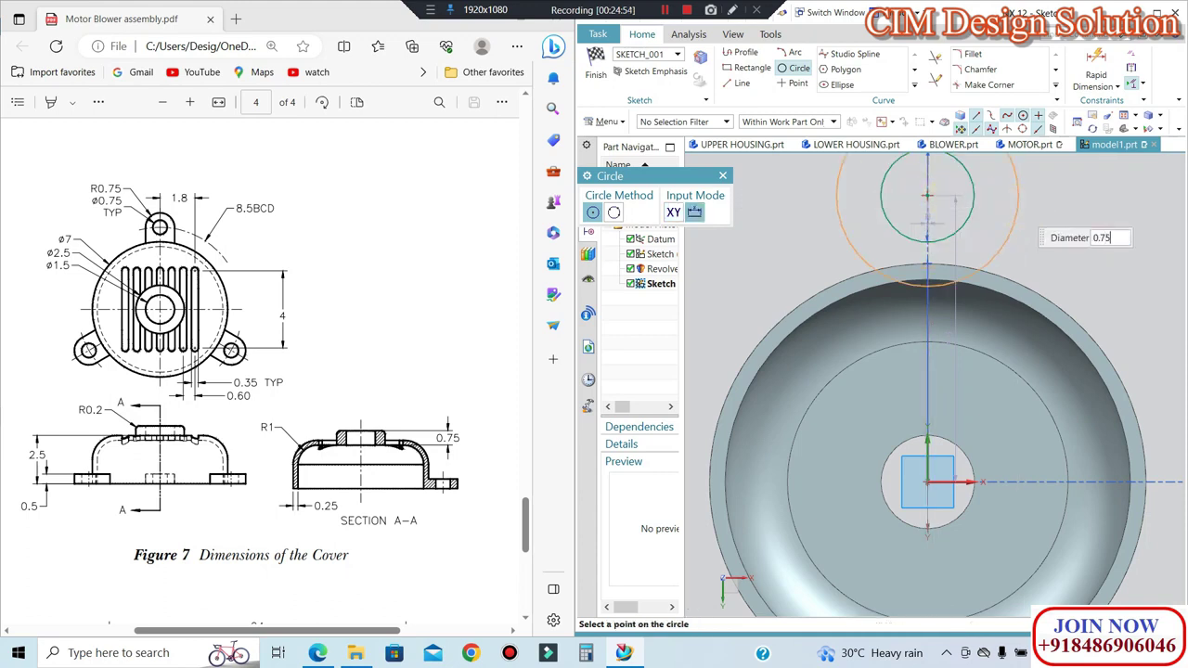
left_click(1018, 206)
key("Escape")
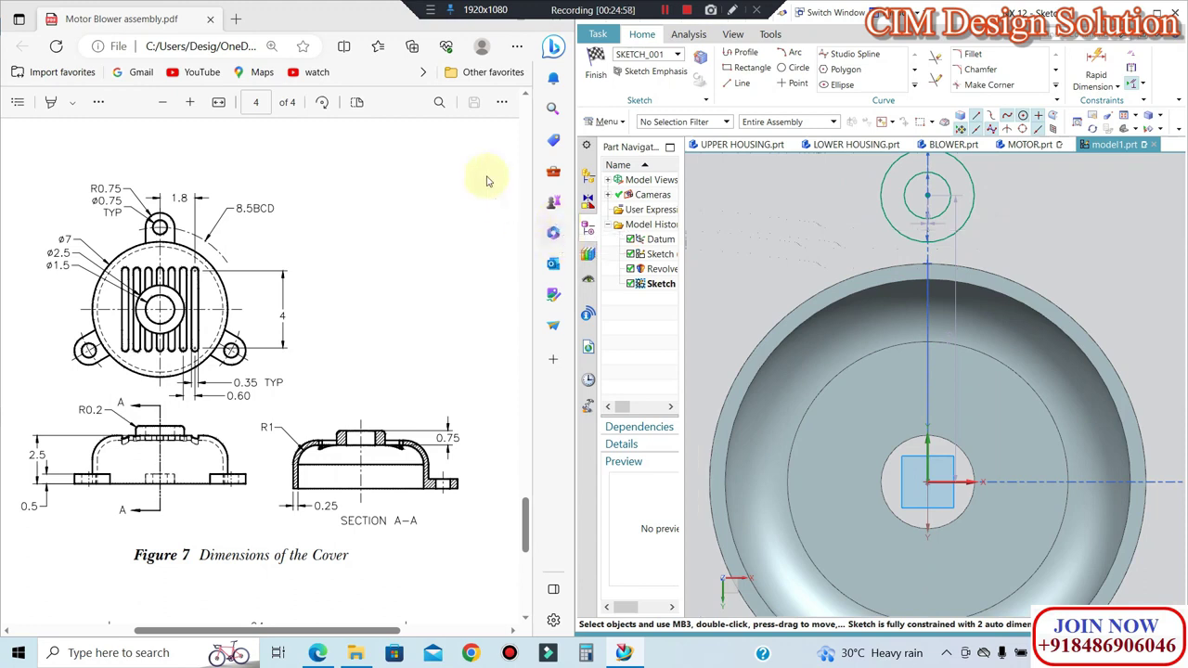
Step: Dimension the ear circles' centre 8.5/2 from the part centre
left_click(1095, 73)
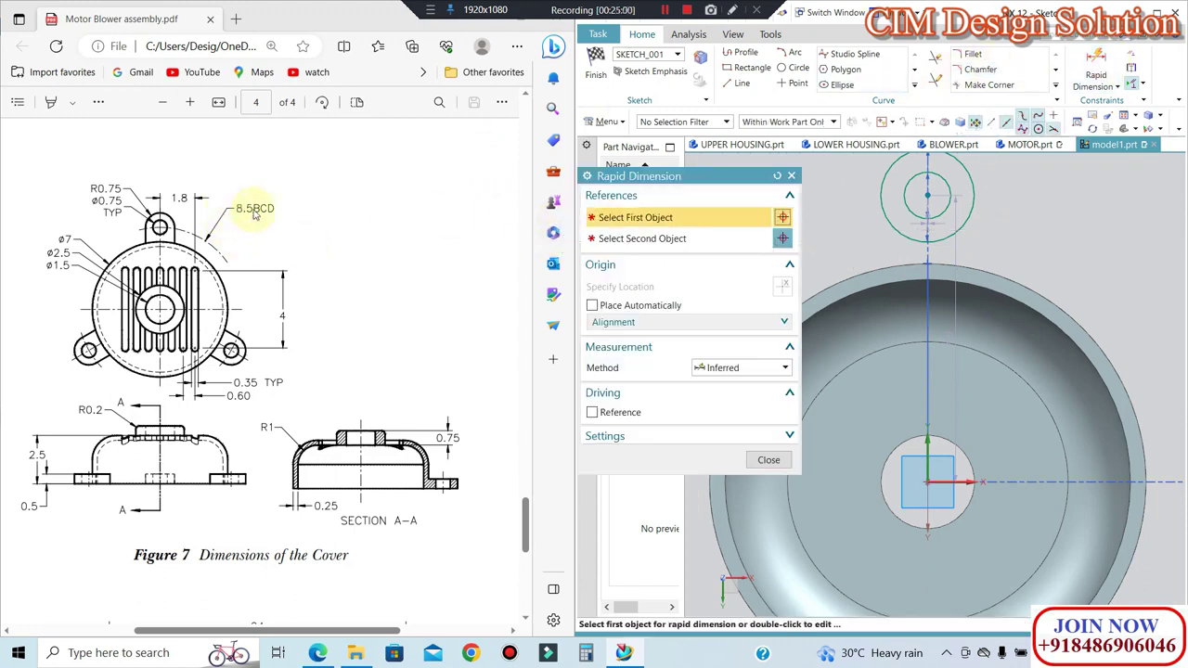
left_click(928, 215)
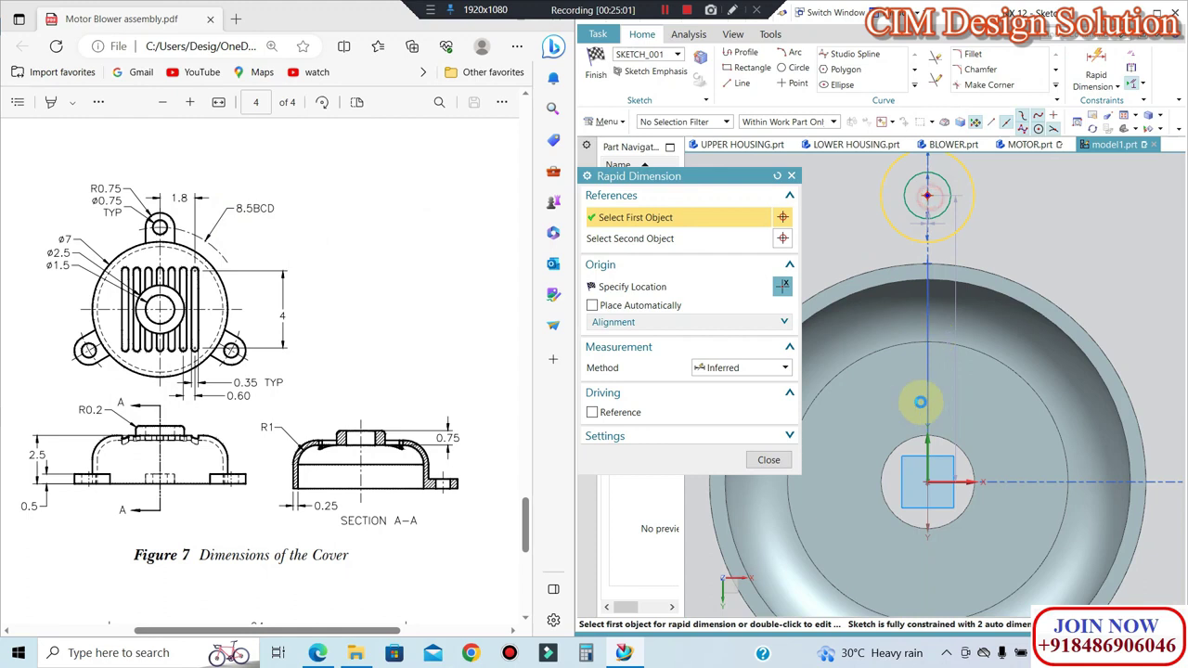
left_click(928, 479)
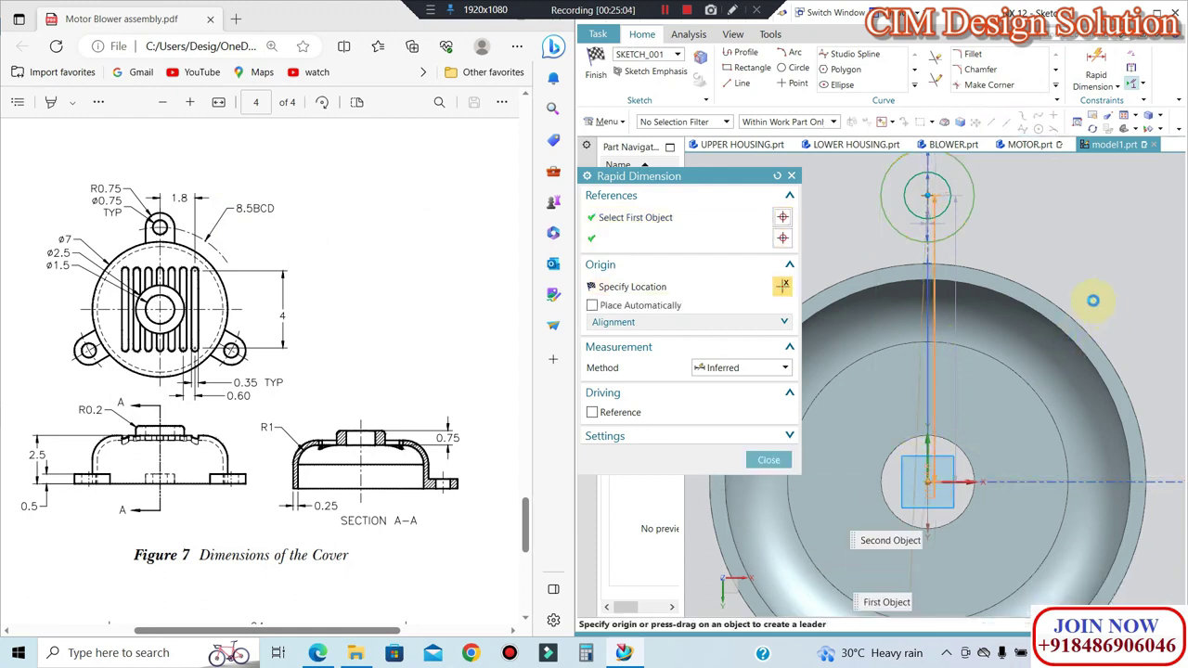
left_click(1083, 307)
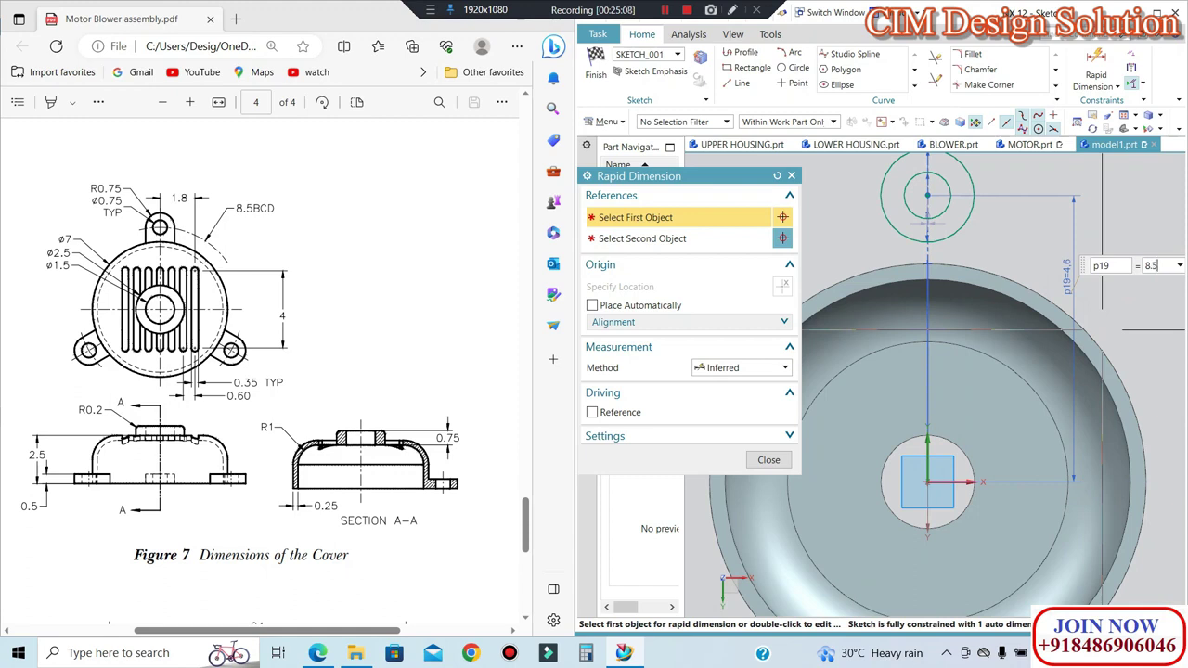
type("/2")
key("Return")
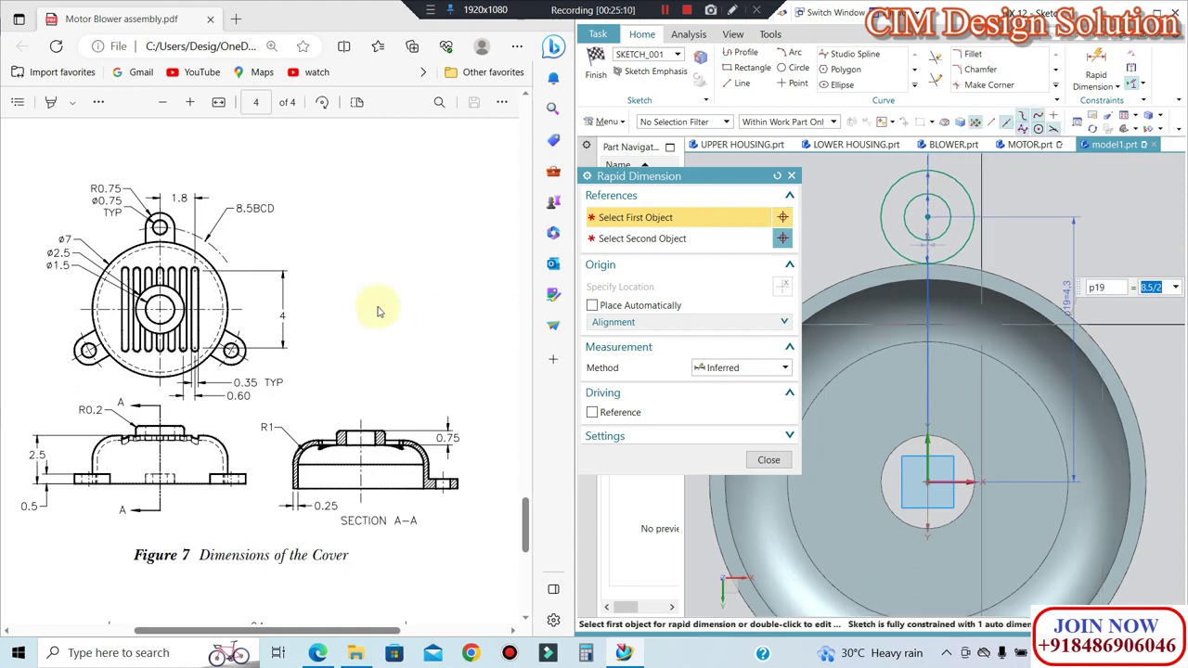
key("Escape")
Step: Set the circles' horizontal offset dimension to 0 so they sit on the vertical axis
scroll(928, 232, "up", 3)
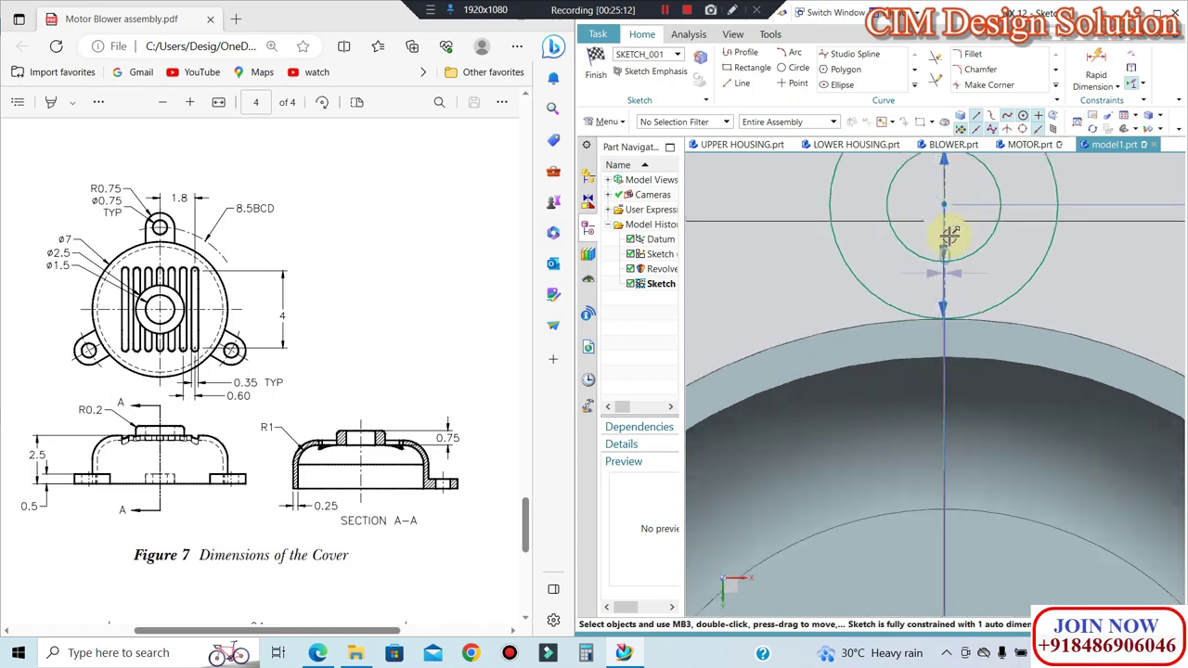
scroll(956, 278, "up", 3)
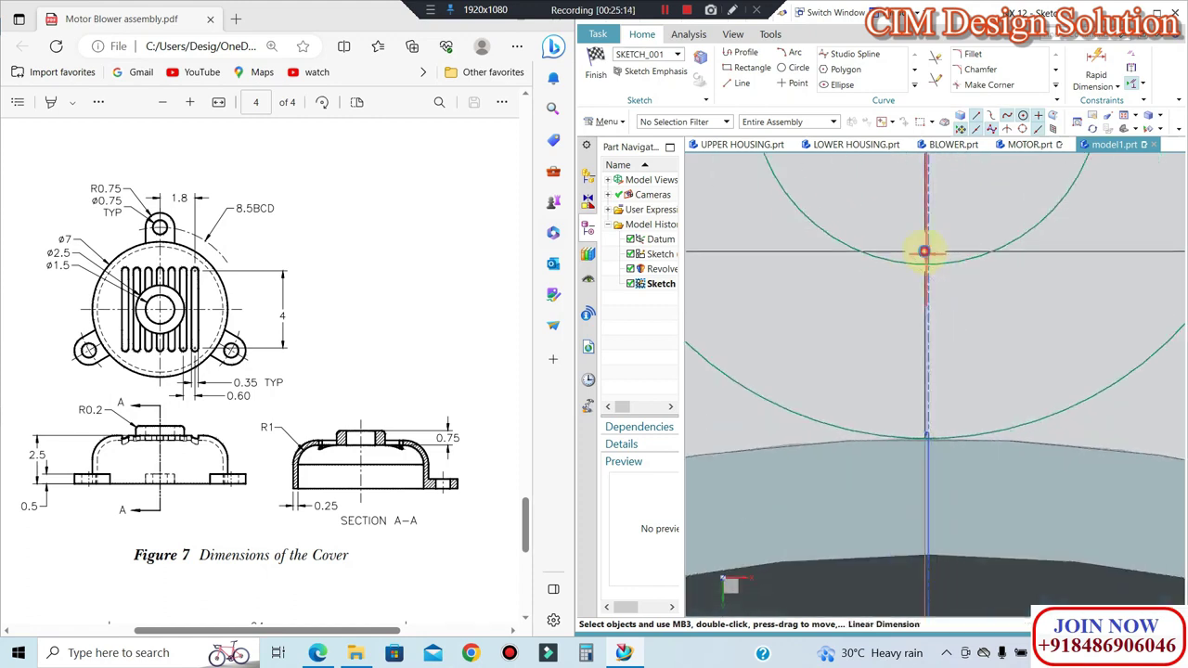
double_click(1007, 320)
key("Return")
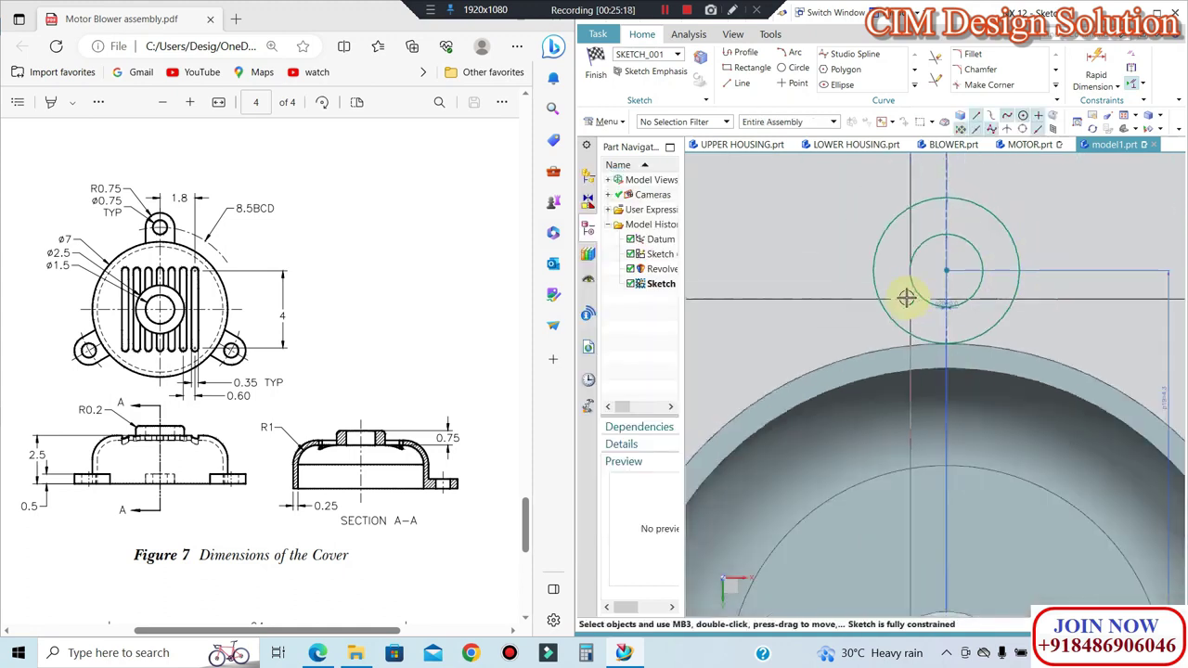
scroll(906, 297, "down", 3)
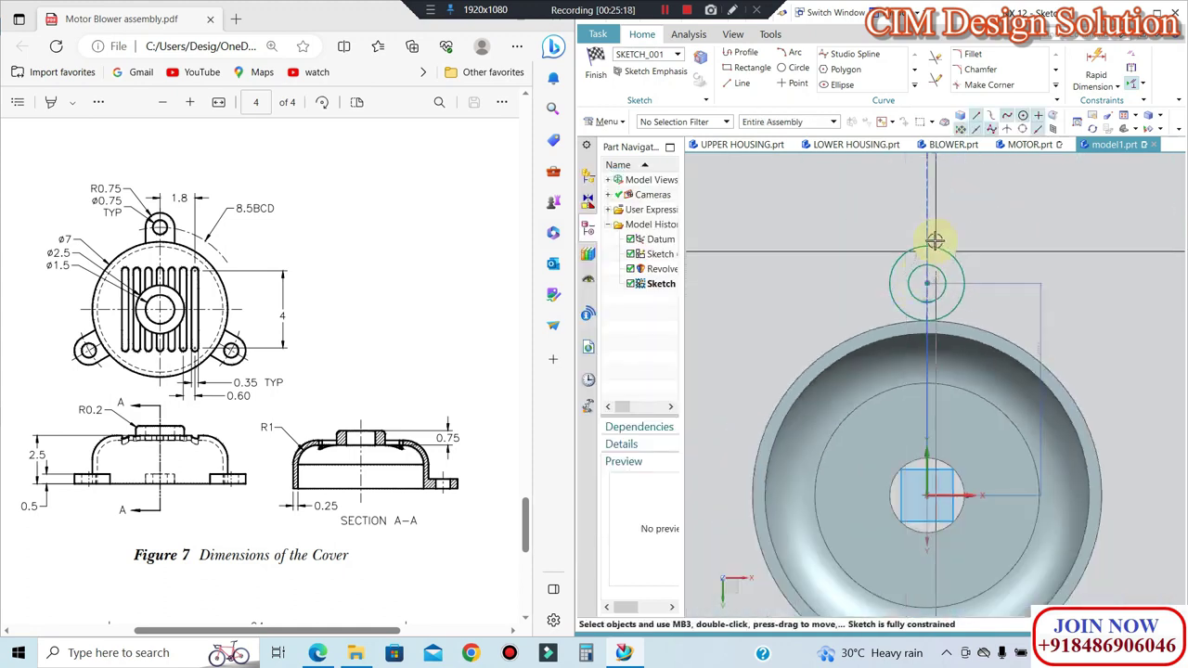
left_click(915, 84)
Step: Project the cover's outer edge and draw two vertical lines from the ear circle down to it
left_click(928, 89)
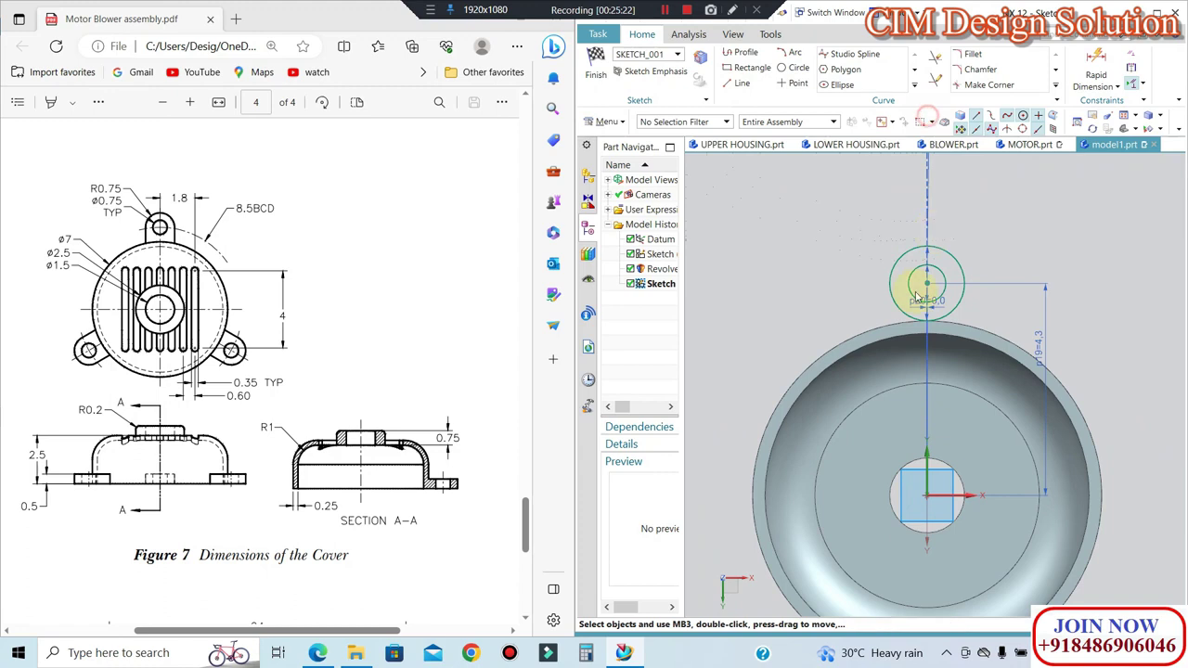
left_click(840, 342)
middle_click(812, 326)
left_click(739, 84)
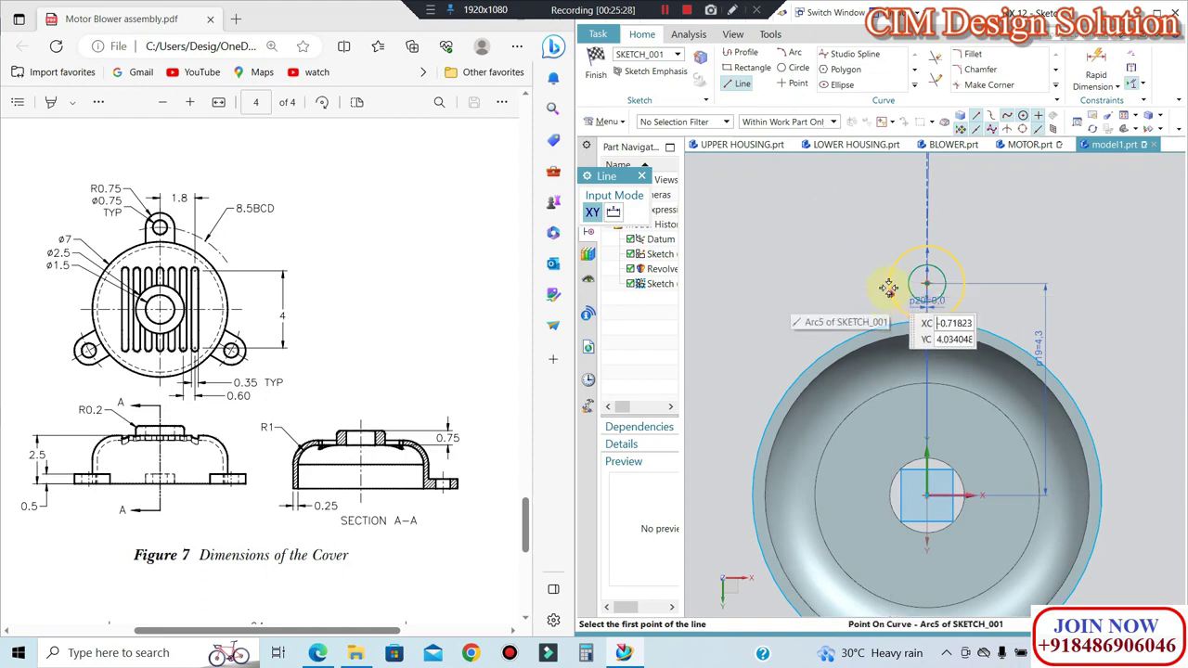
left_click(888, 284)
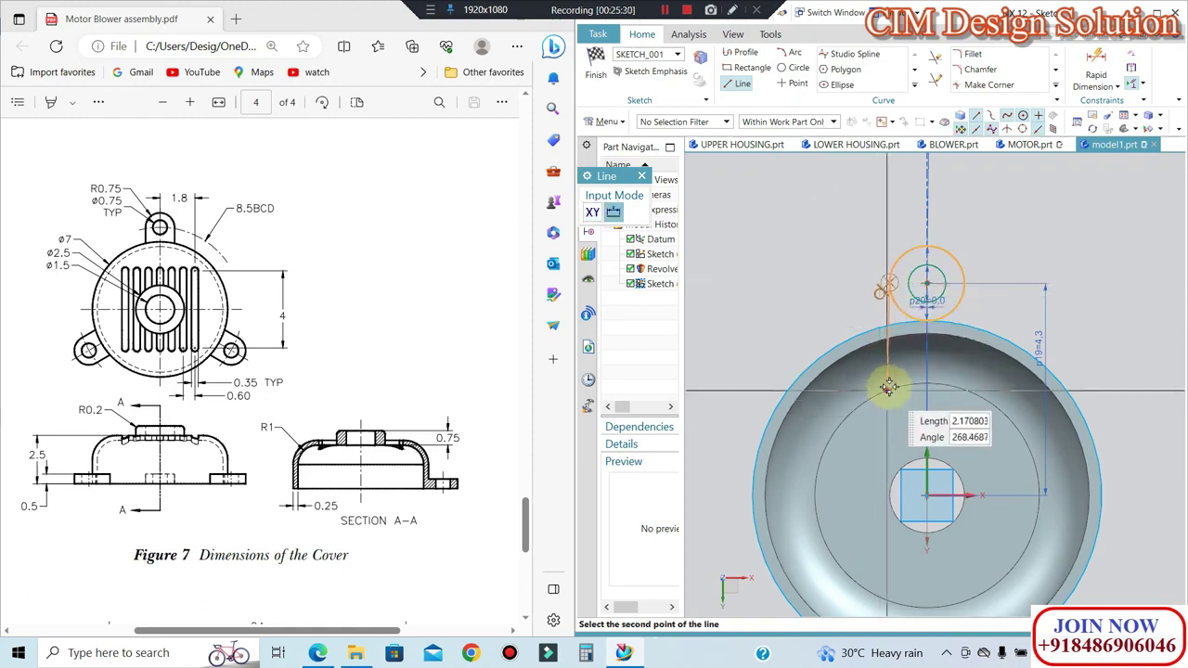
left_click(880, 363)
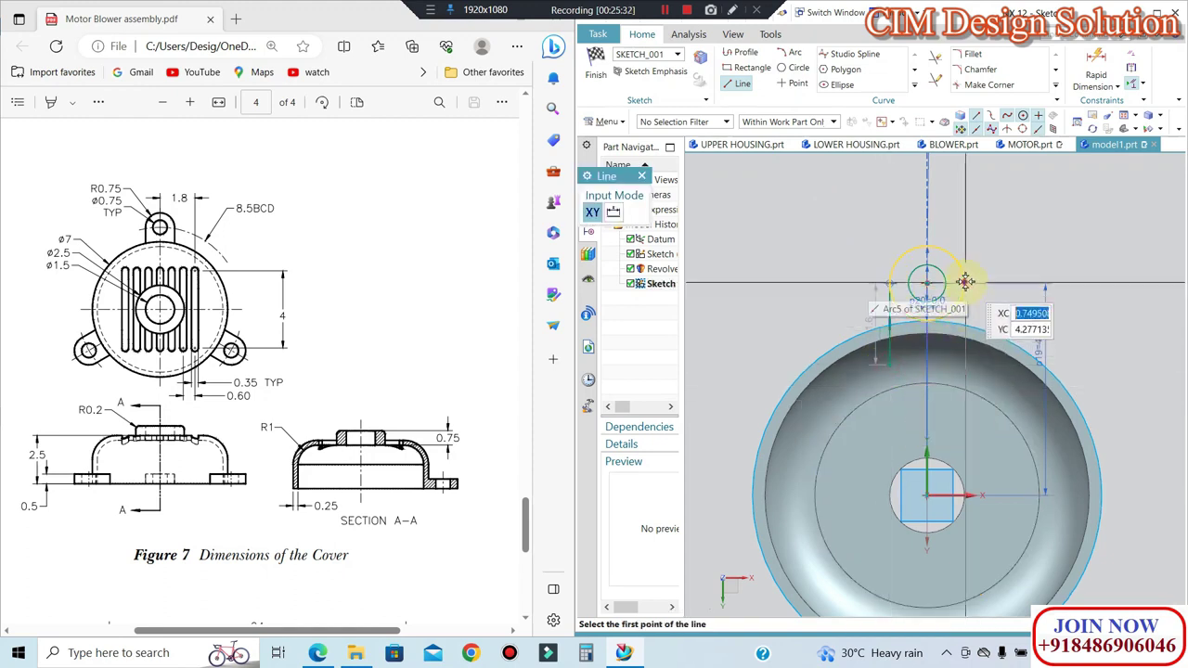
left_click(965, 281)
left_click(966, 360)
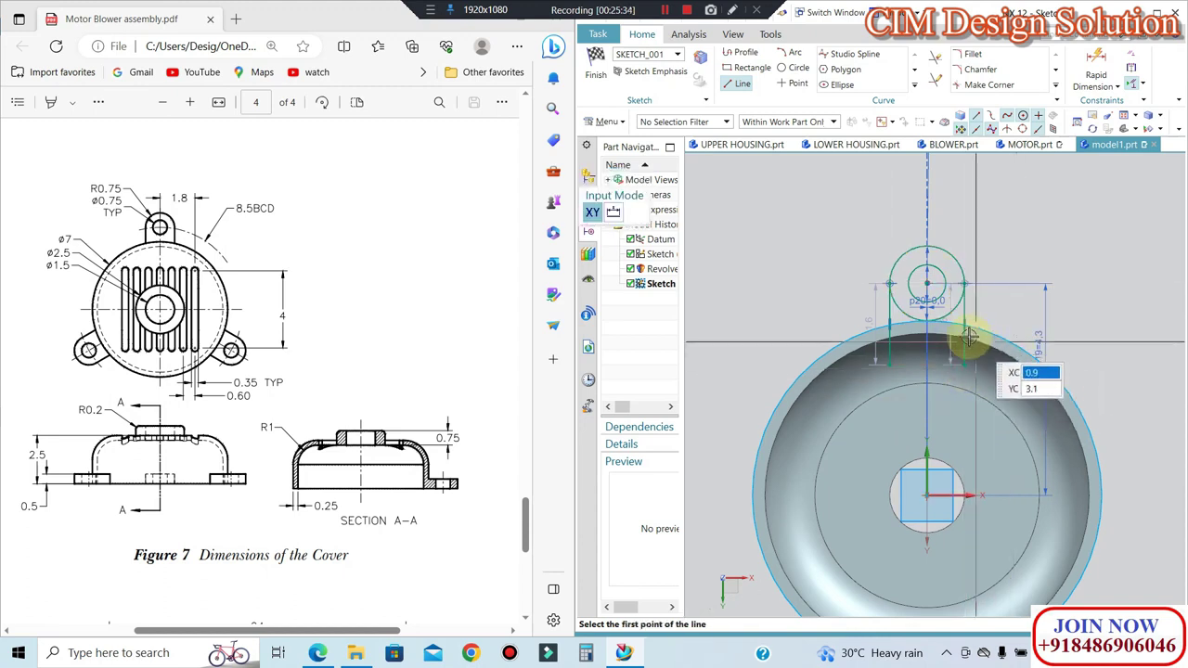
key("Escape")
Step: Trim away the ear circle's lower arc and the excess of the right vertical line
left_click(914, 84)
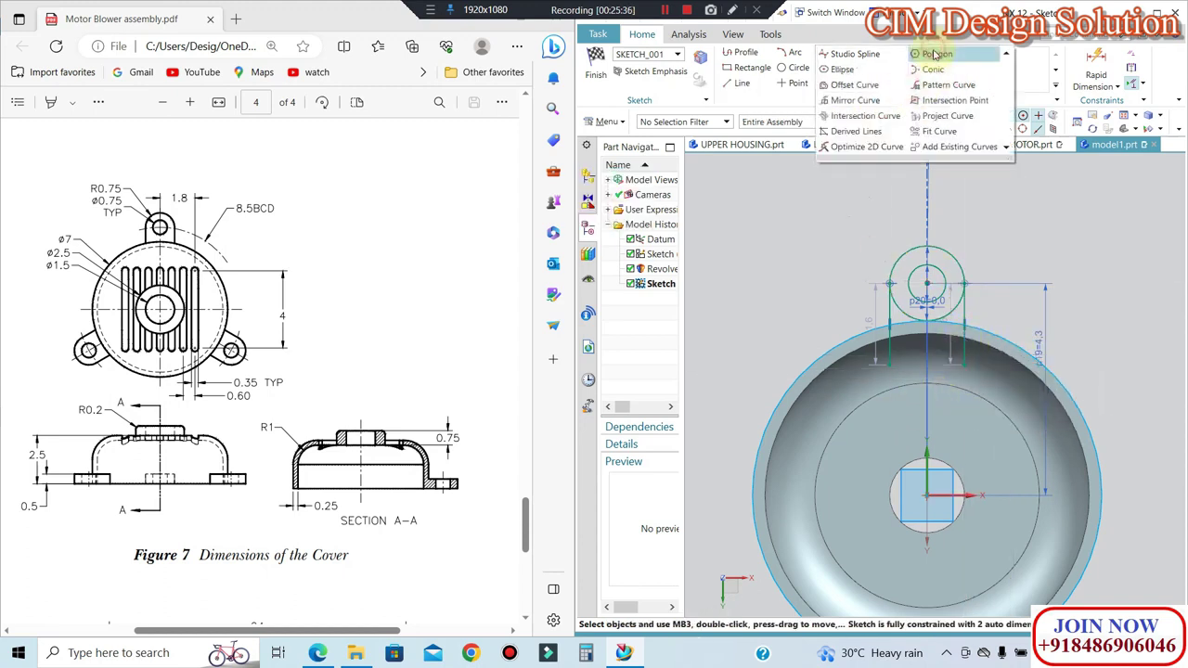
left_click(935, 58)
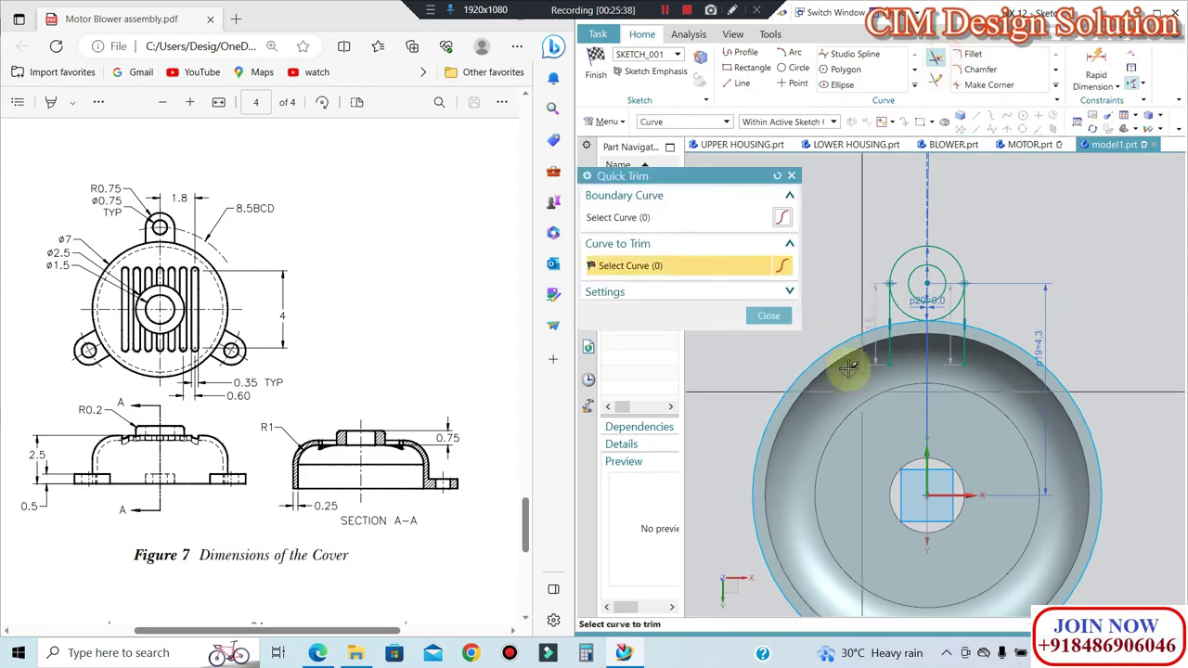
scroll(970, 329, "up", 2)
left_click(949, 295)
scroll(881, 332, "up", 2)
left_click(1028, 345)
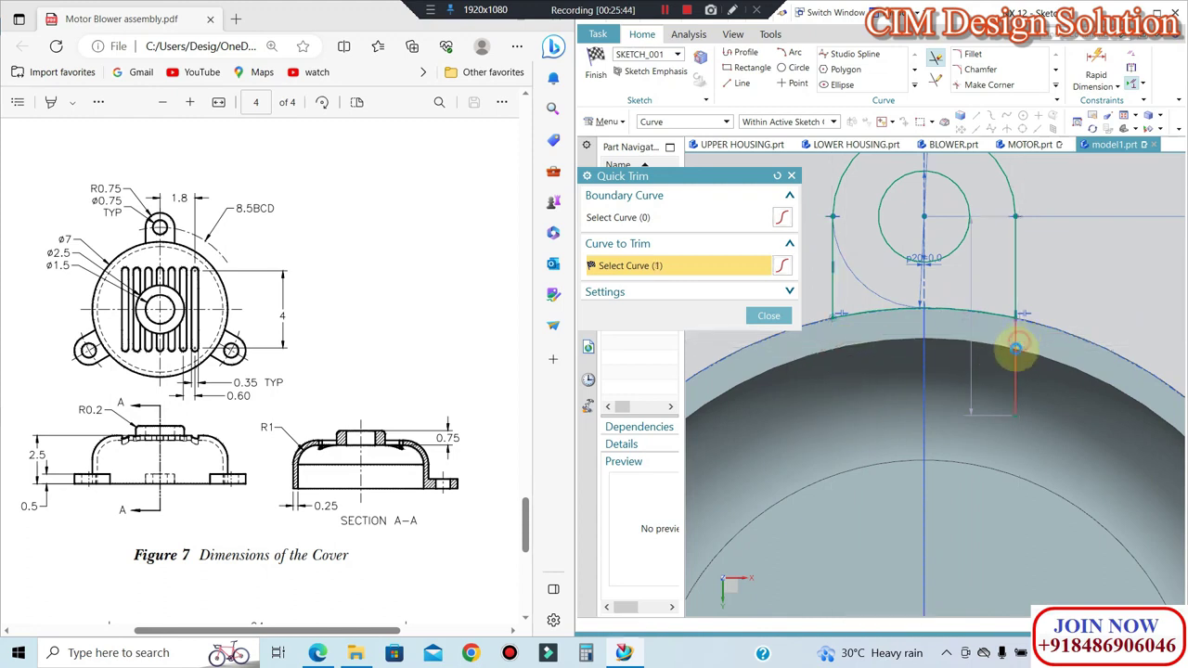
scroll(868, 278, "down", 3)
scroll(881, 270, "down", 2)
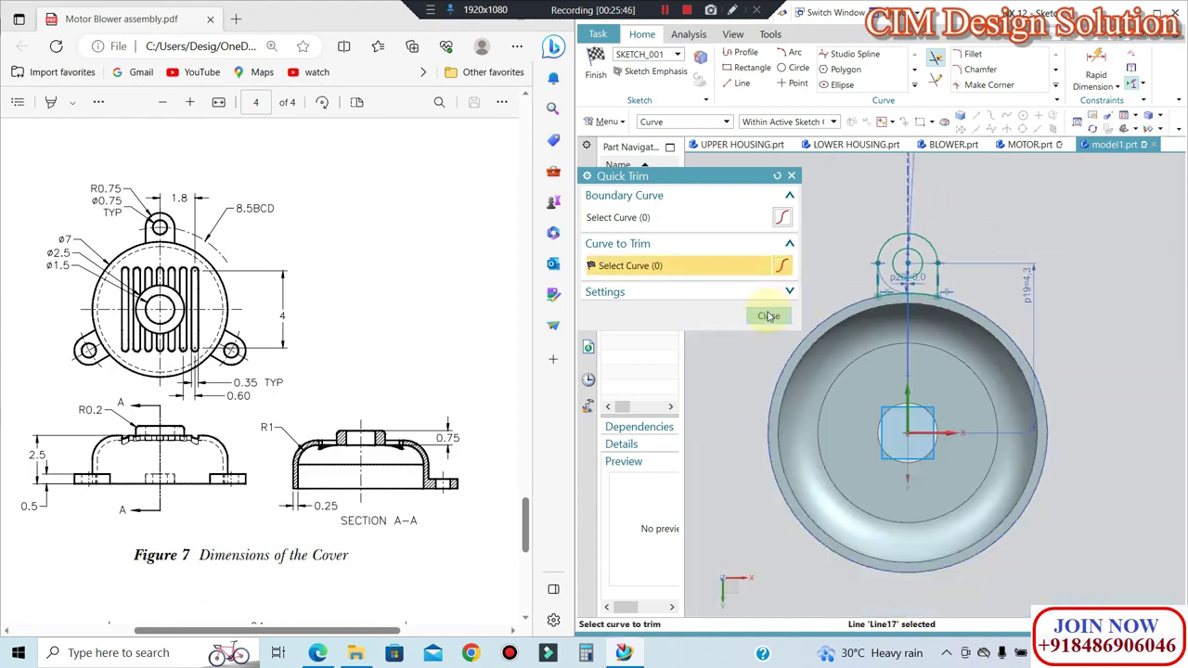
left_click(767, 317)
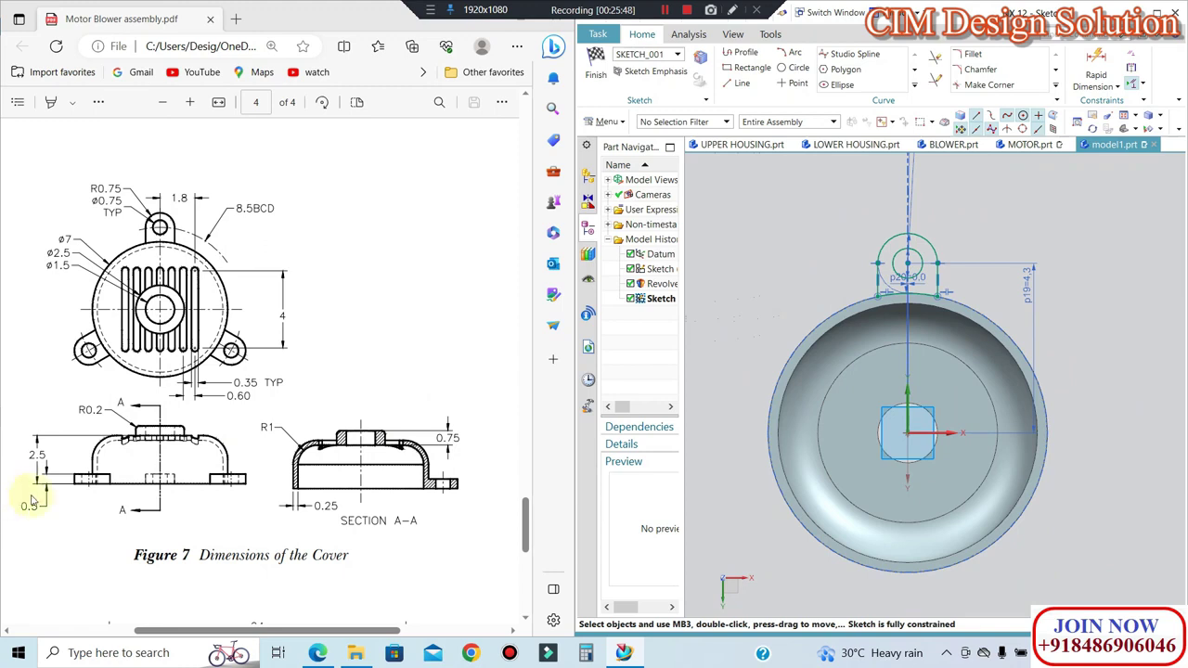
Step: Finish the ear sketch and extrude its five curves upward, with reversed direction and the start distance set
left_click(599, 71)
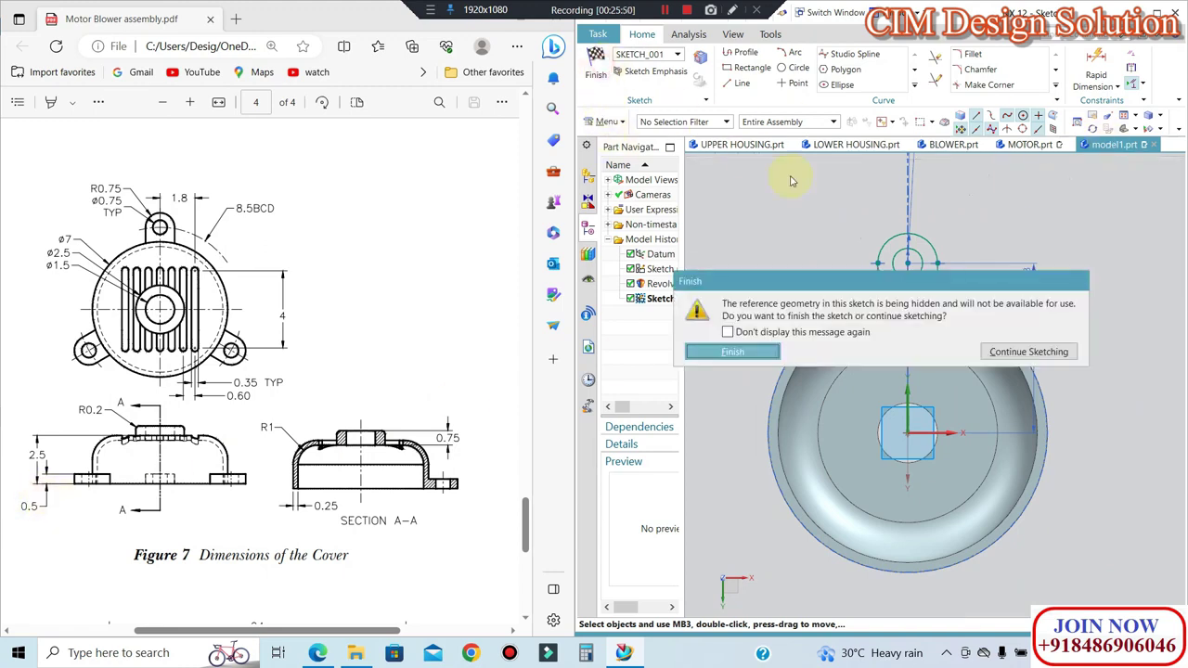
left_click(760, 356)
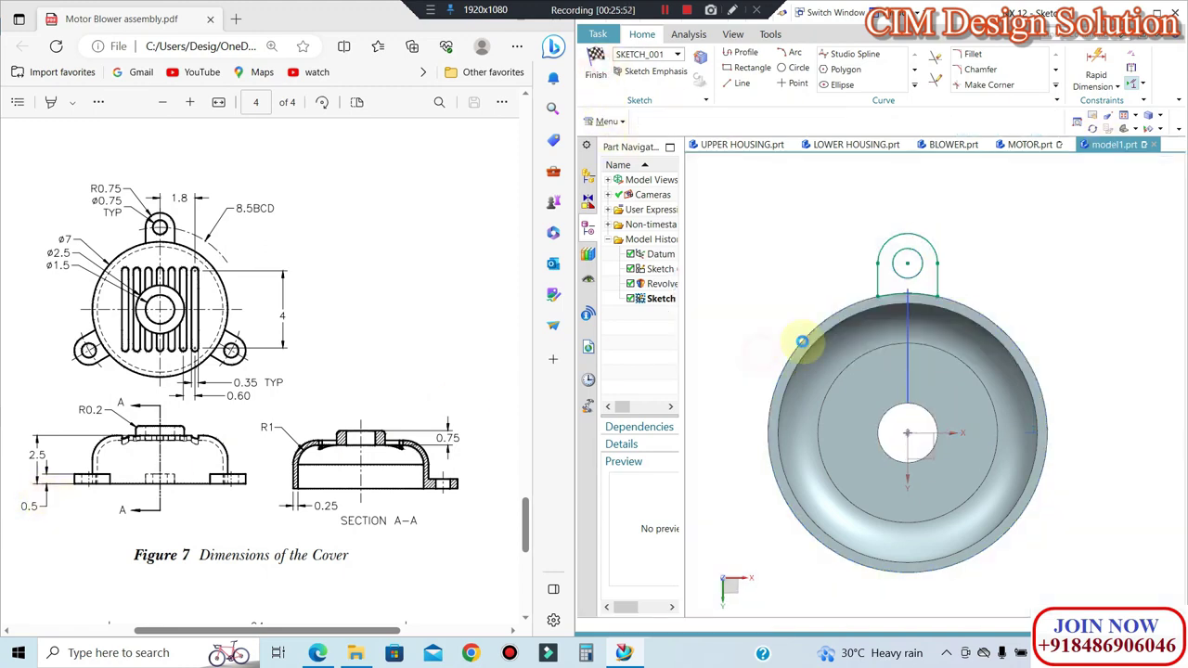
key("x")
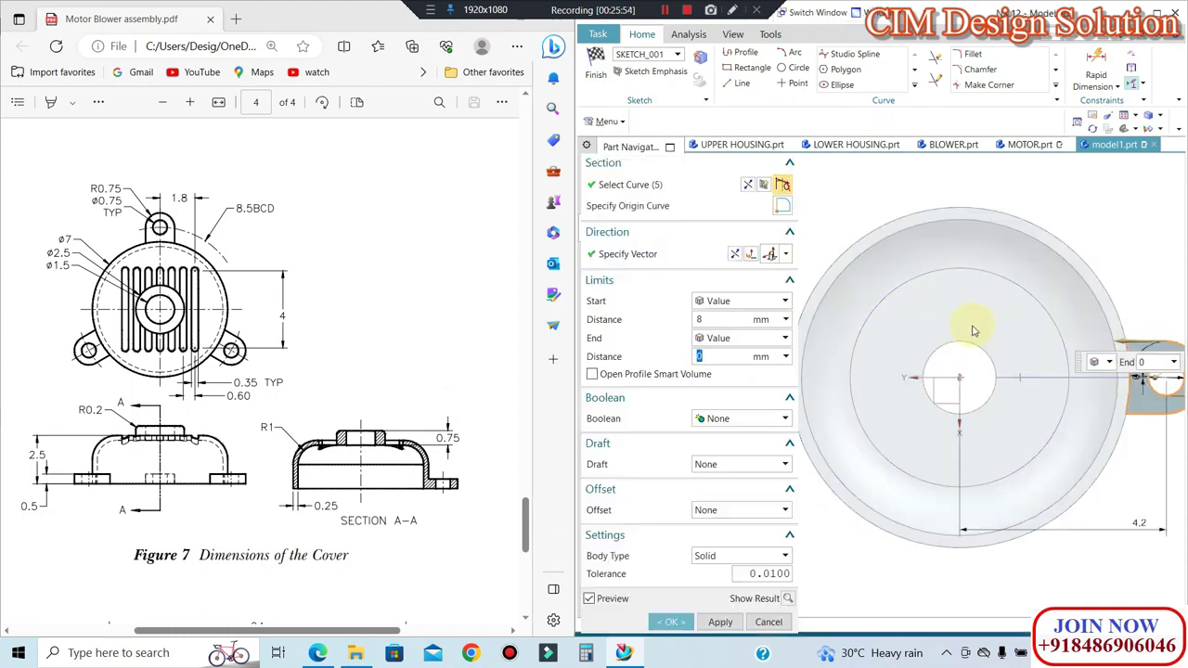
middle_click_drag(968, 400, 960, 477)
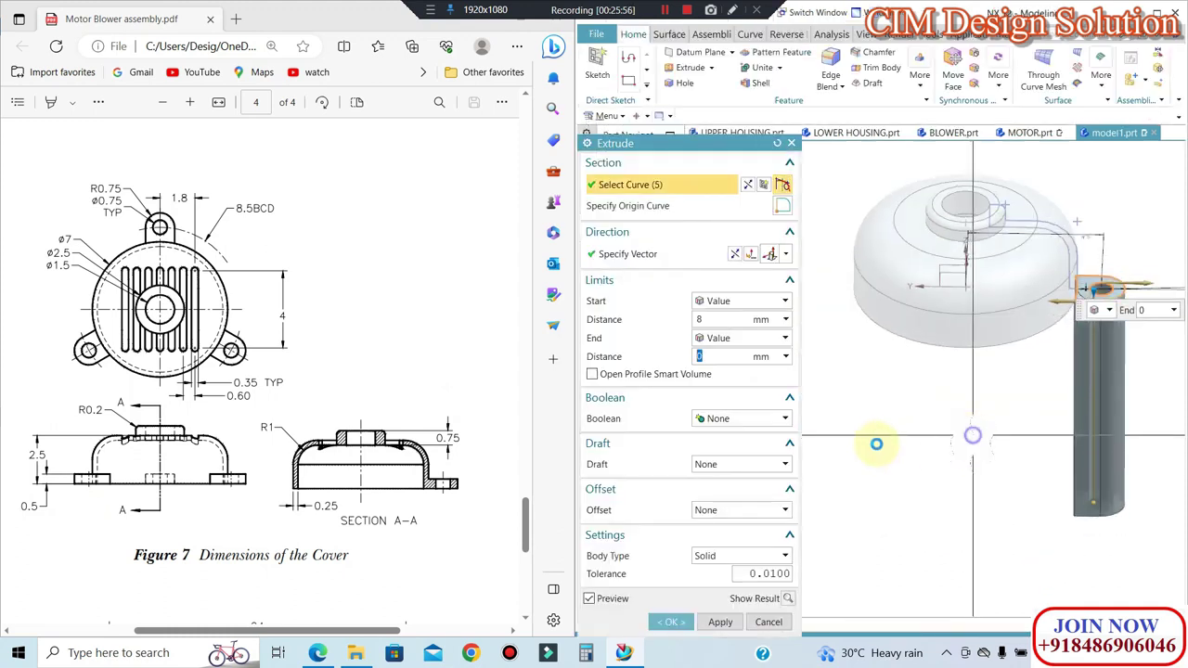
key("ctrl+alt+f")
left_click(734, 254)
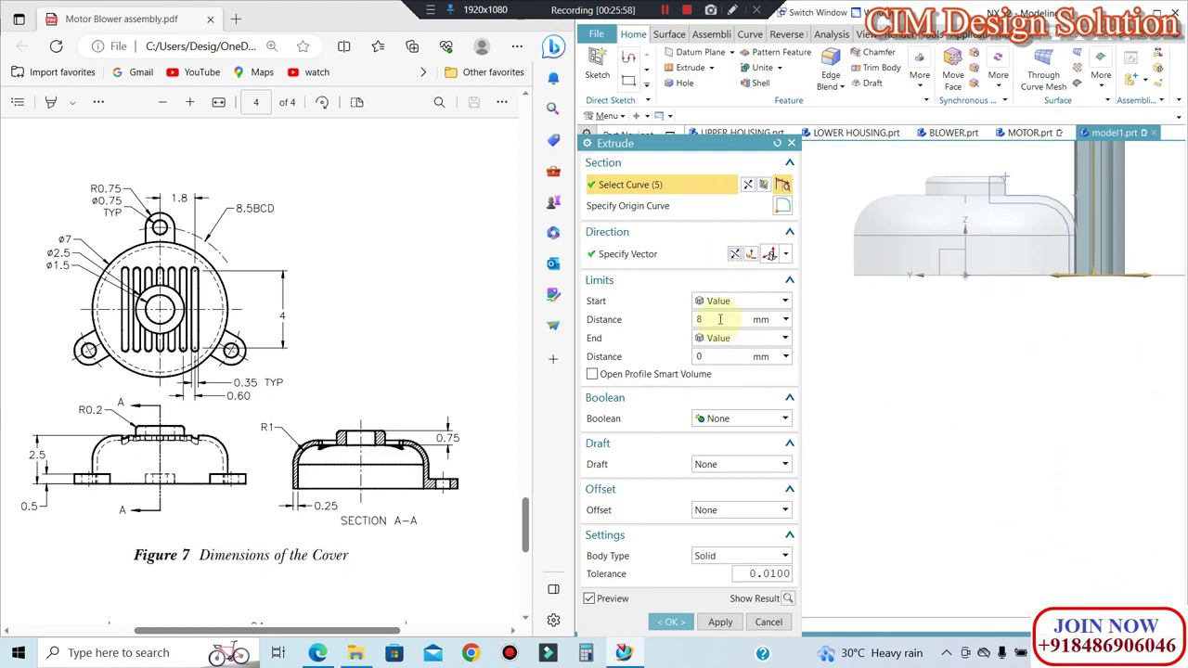
left_click(722, 320)
type("0.")
double_click(719, 319)
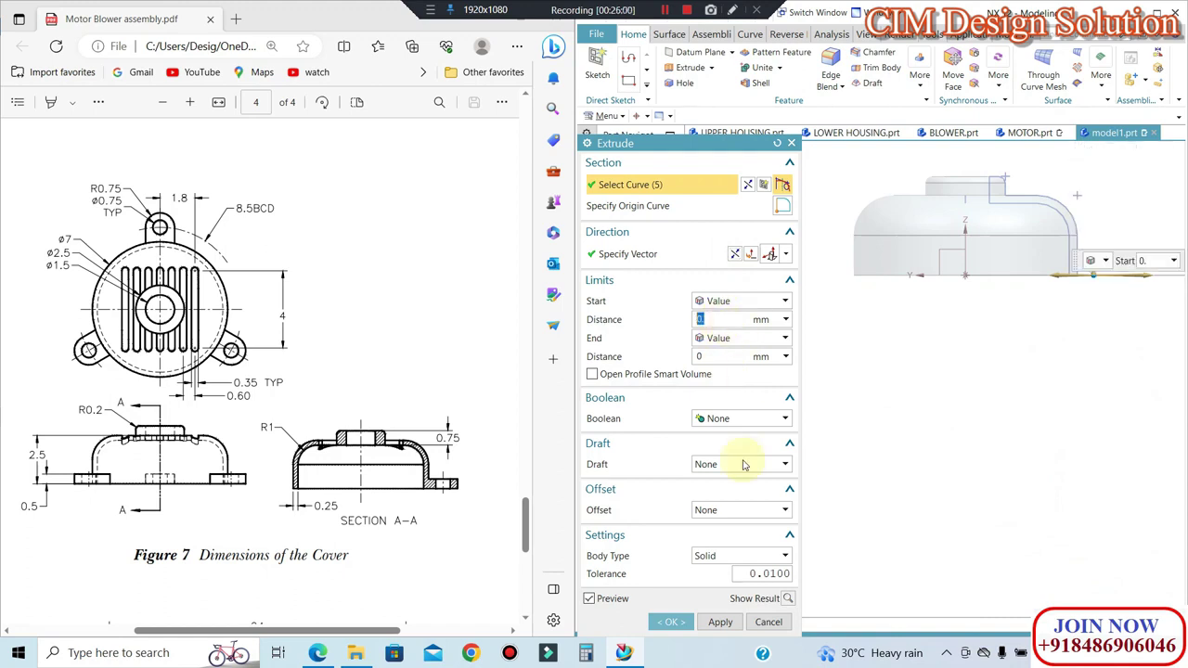
left_click(665, 623)
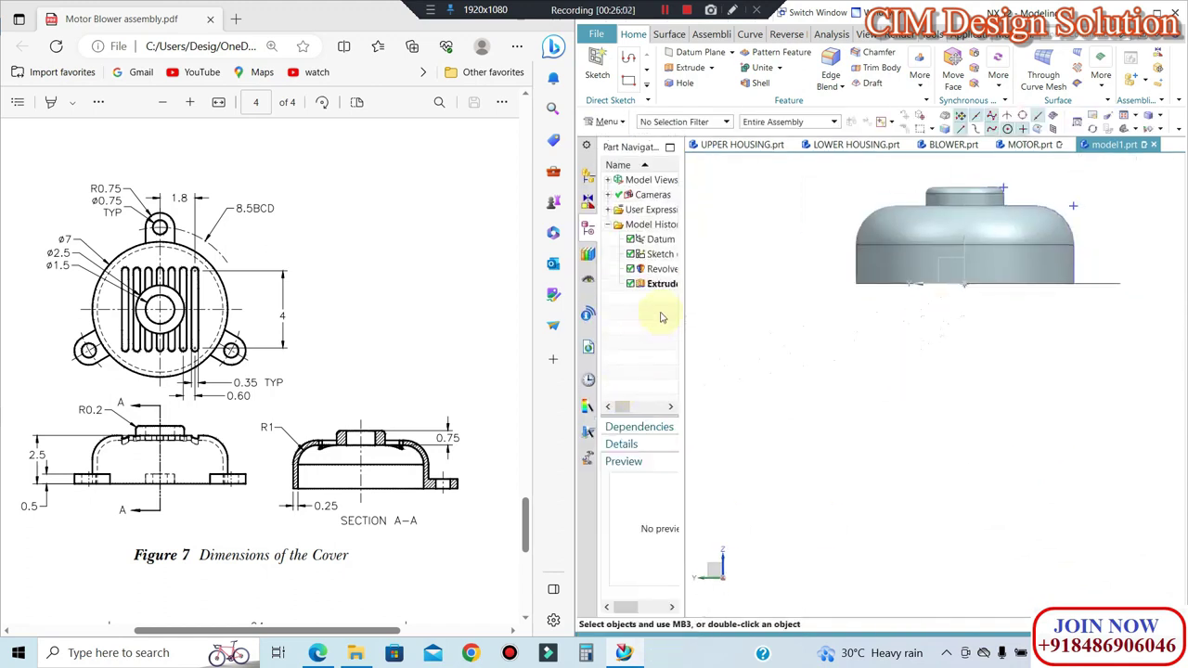
Step: Reopen the ear extrusion for editing and accept it again unchanged
double_click(657, 283)
type("0.5")
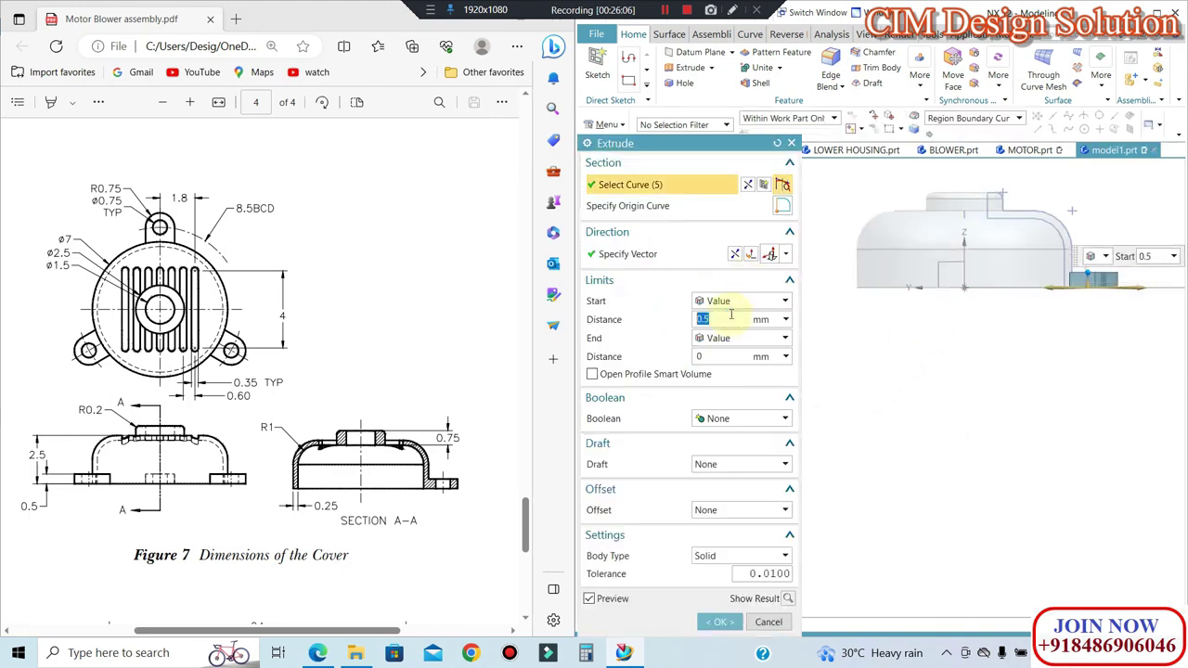
middle_click(731, 315)
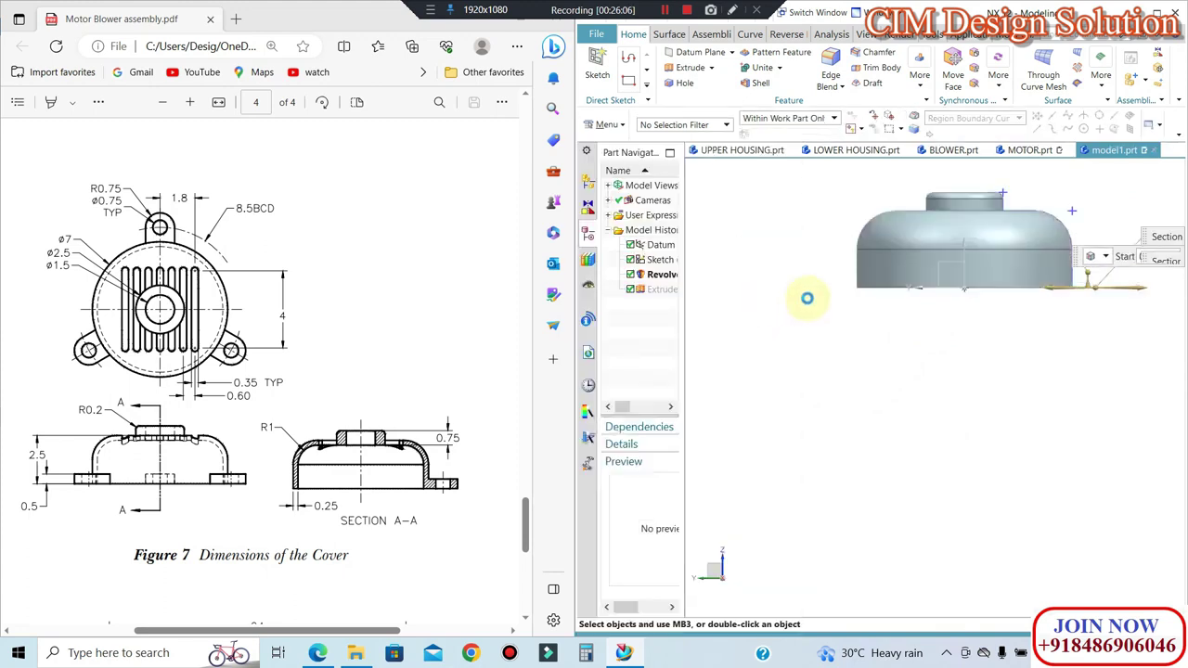
middle_click_drag(808, 297, 976, 392)
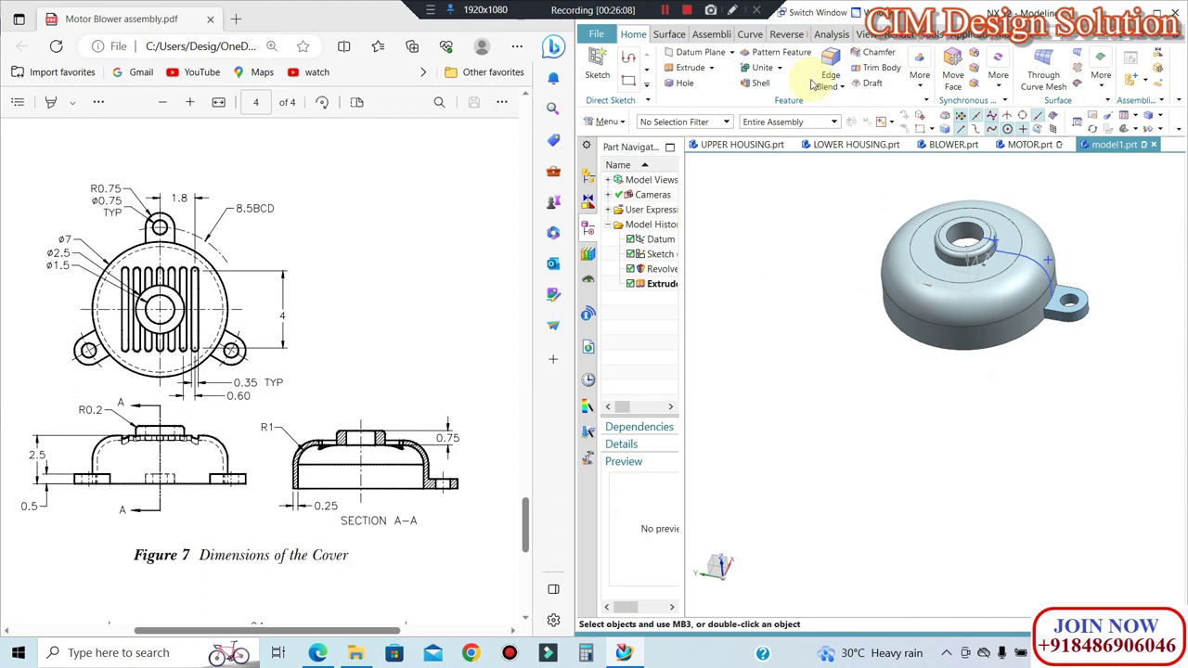
Step: Pattern the mounting ear circularly about the vertical axis at the dome centre, Count 3 over 360°
left_click(922, 85)
left_click(1081, 283)
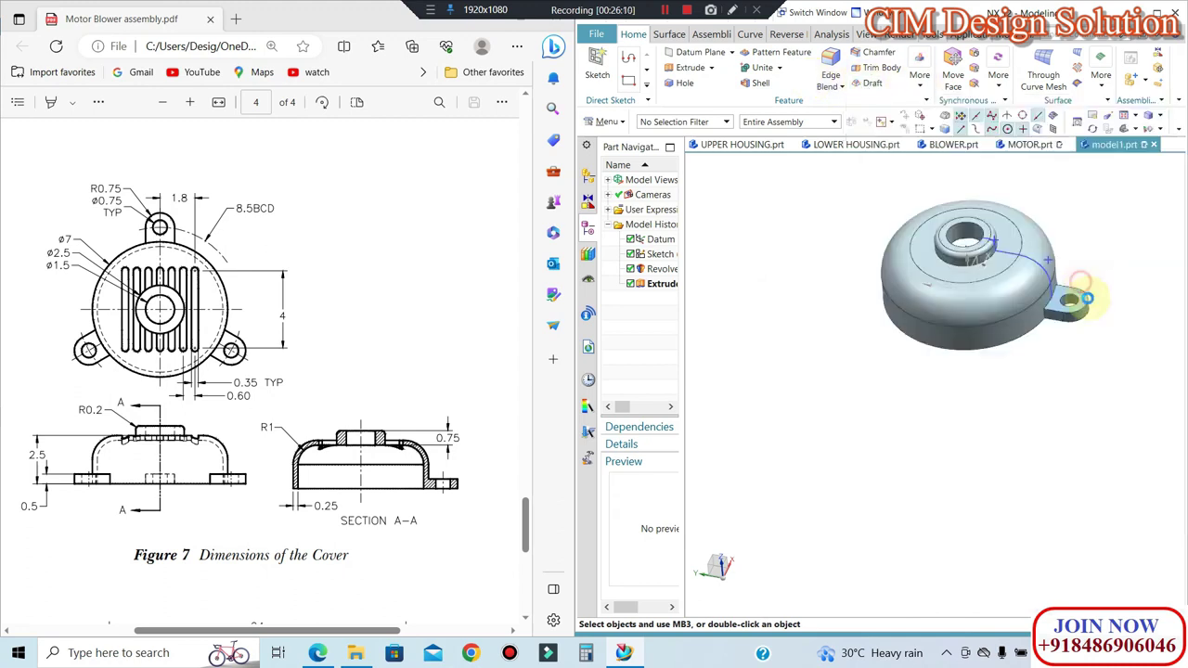
left_click(1072, 299)
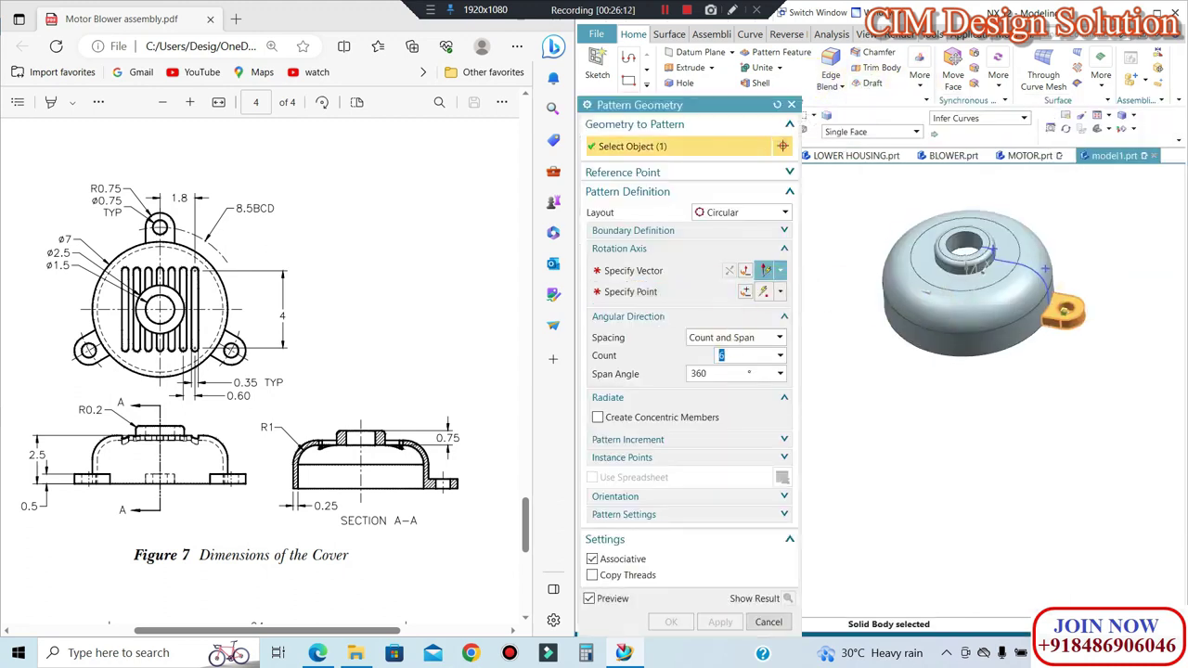
left_click(650, 270)
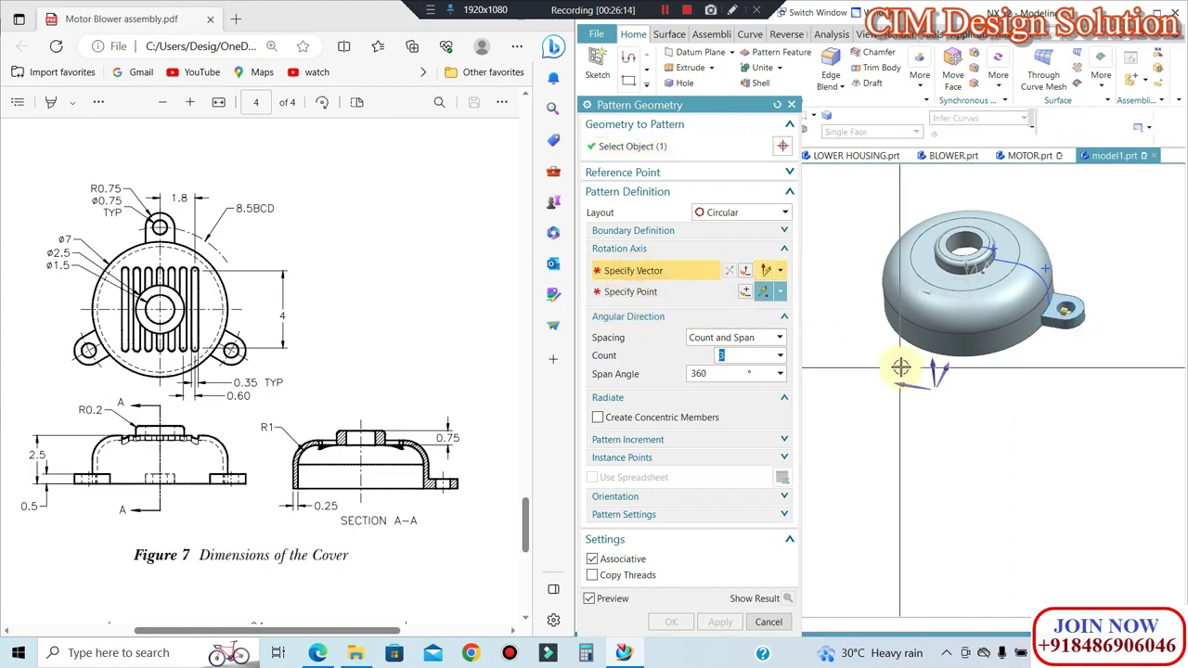
left_click(928, 358)
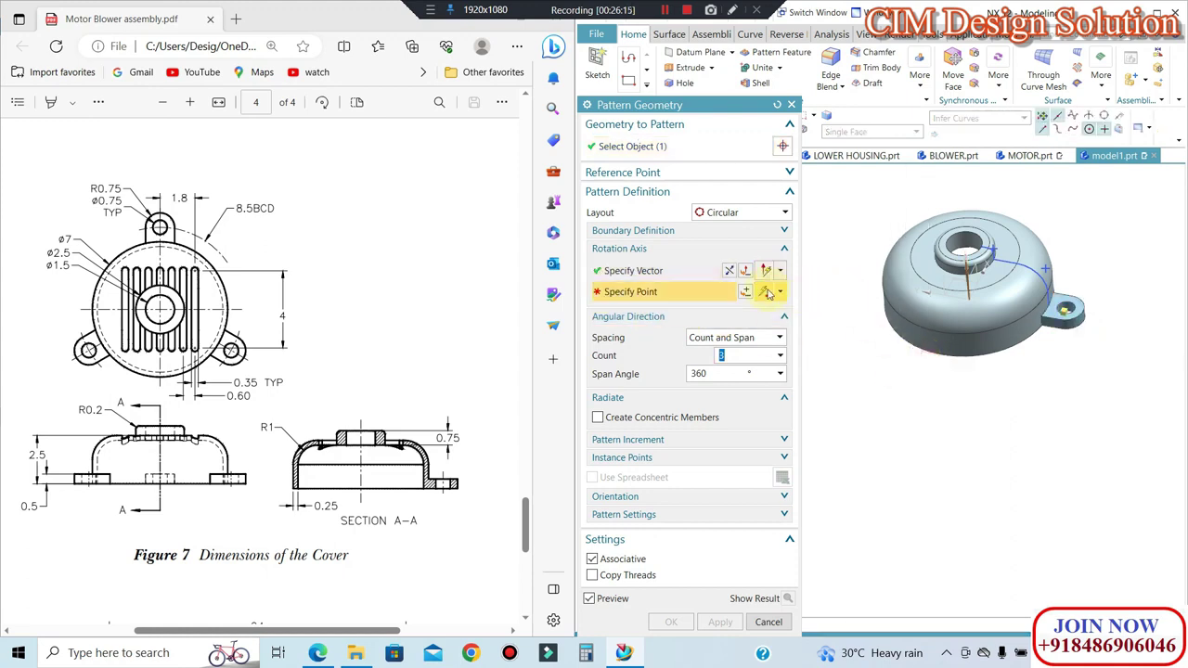
left_click(965, 253)
left_click(673, 622)
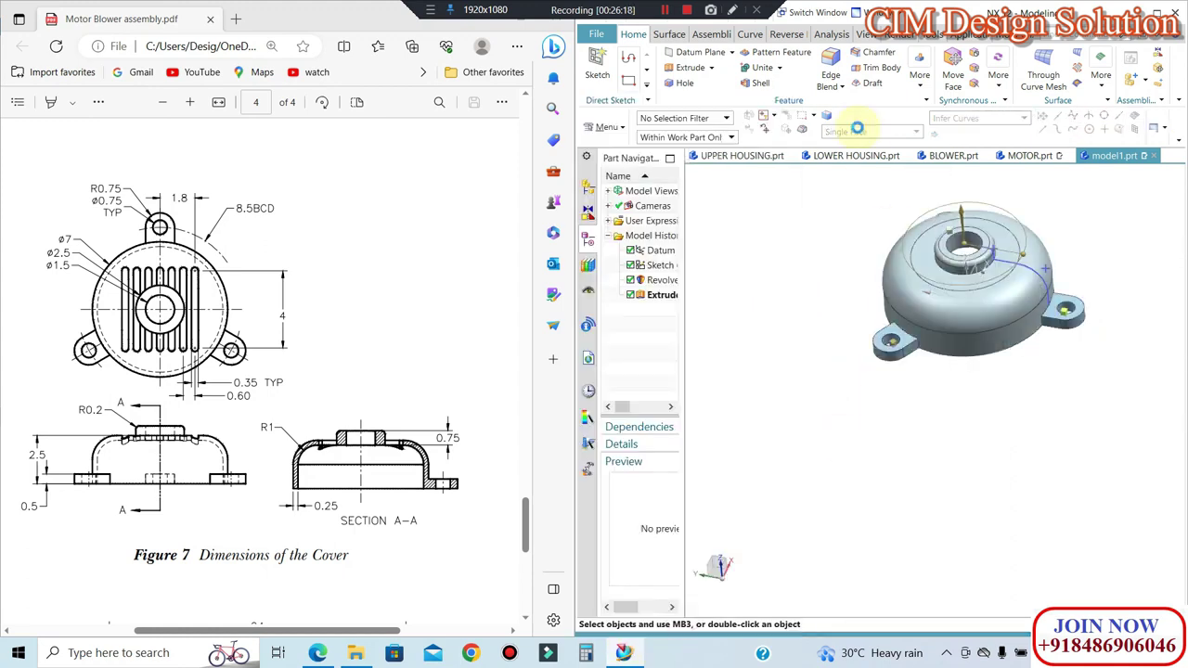
Step: Unite the dome as target with the three patterned ears as tool bodies
left_click(761, 67)
left_click(965, 296)
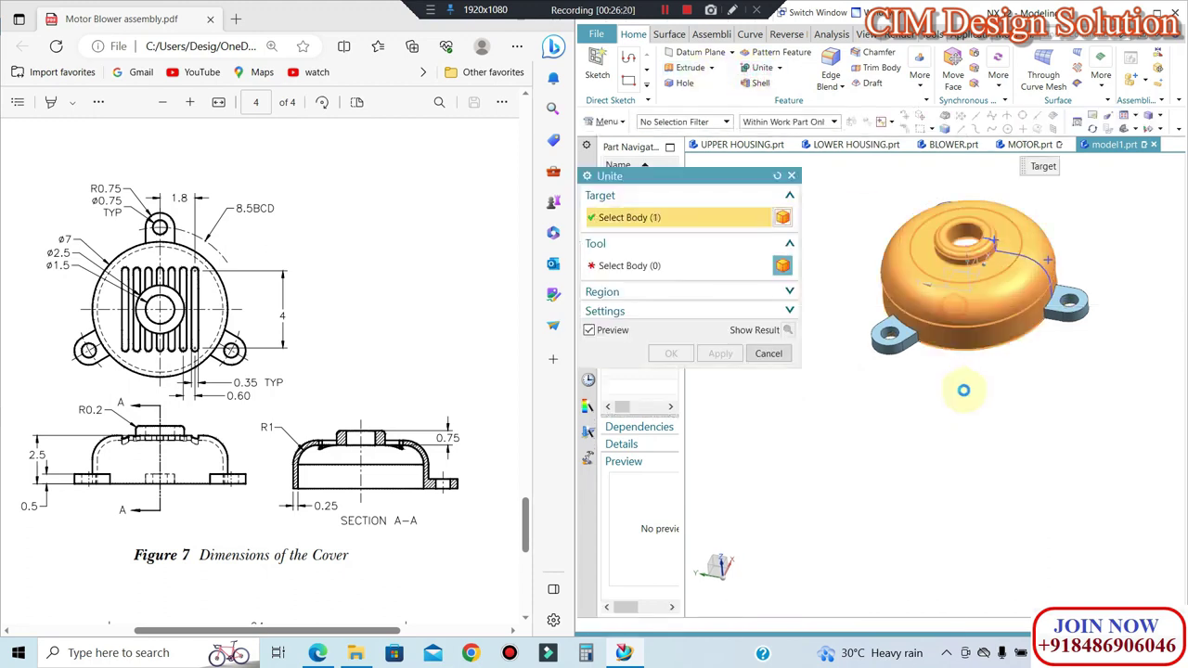
scroll(965, 297, "down", 2)
left_click_drag(1091, 216, 840, 418)
middle_click(909, 404)
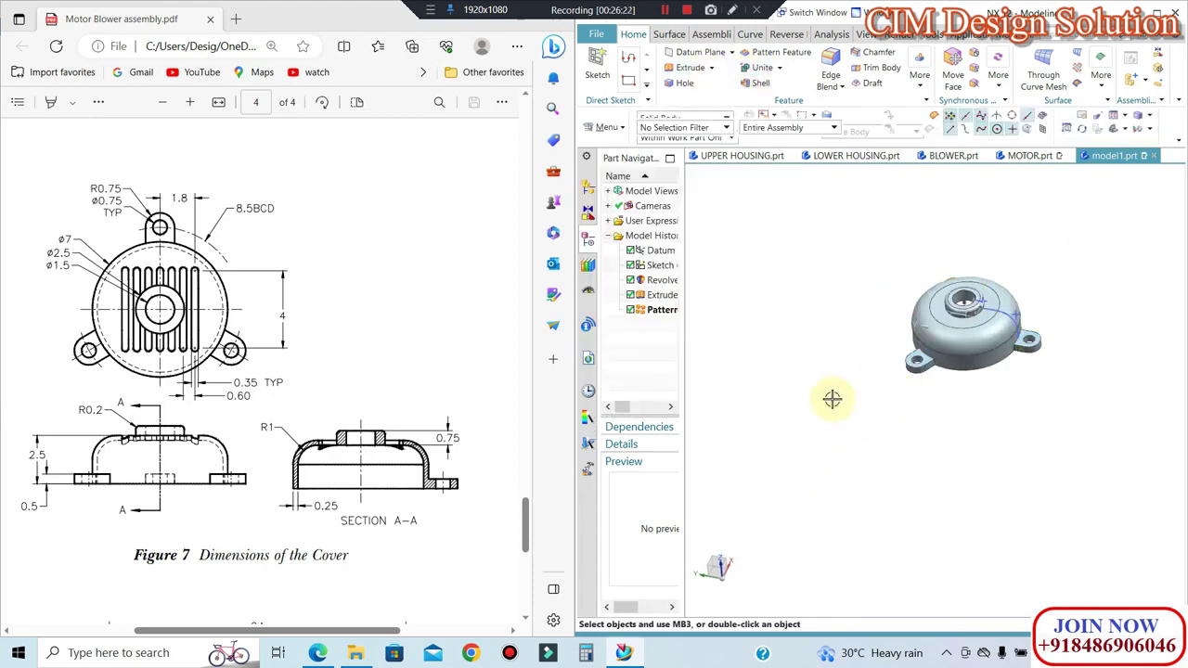
scroll(955, 316, "up", 3)
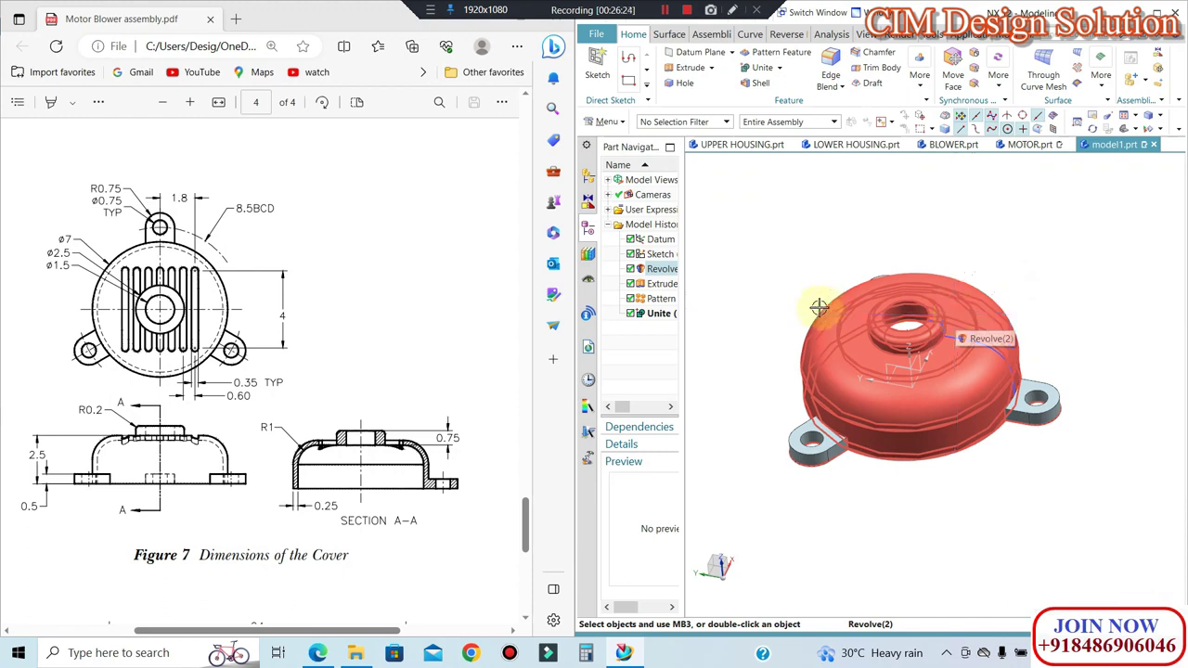
Step: Orbit and zoom around the merged cover to inspect the ears
mouse_move(847, 240)
middle_mouse_down()
mouse_move(854, 265)
mouse_move(980, 252)
middle_mouse_up()
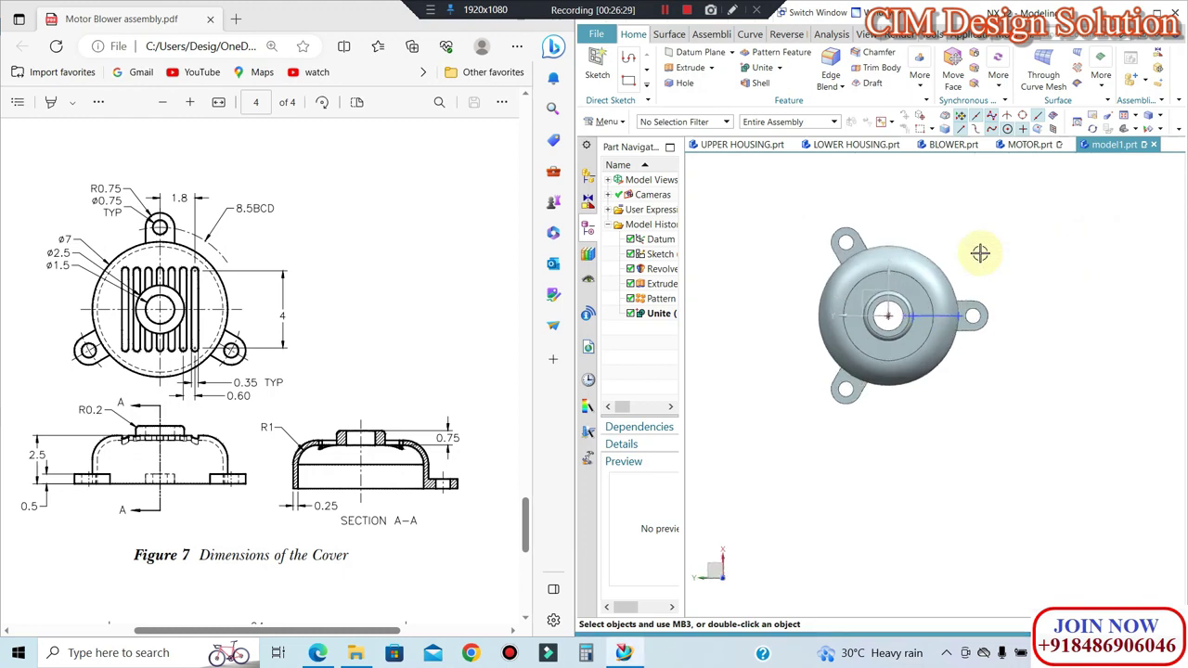
middle_click_drag(973, 312, 934, 318)
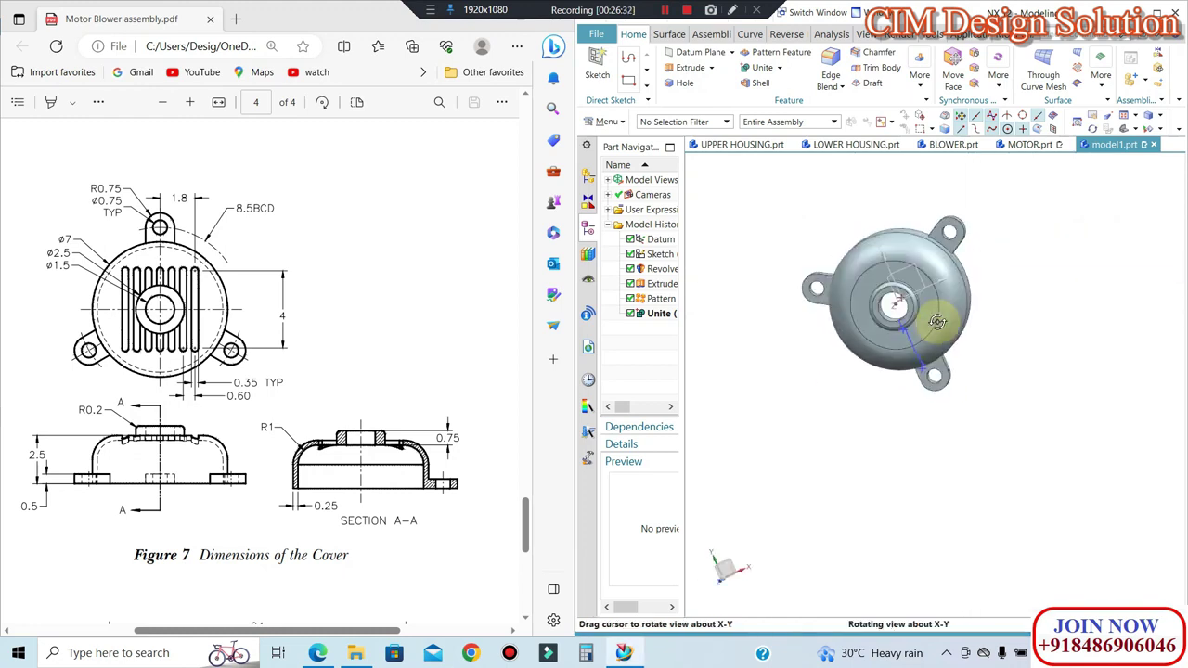
middle_click_drag(737, 411, 733, 408)
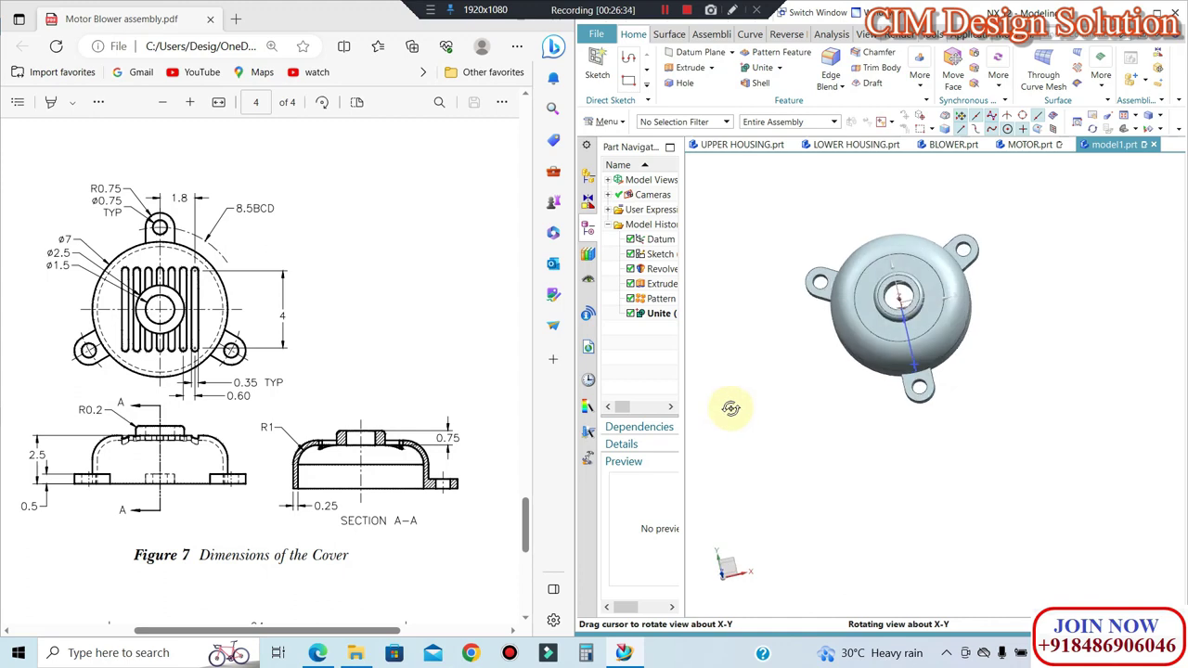
mouse_move(975, 393)
middle_mouse_down()
mouse_move(915, 384)
mouse_move(946, 340)
middle_mouse_up()
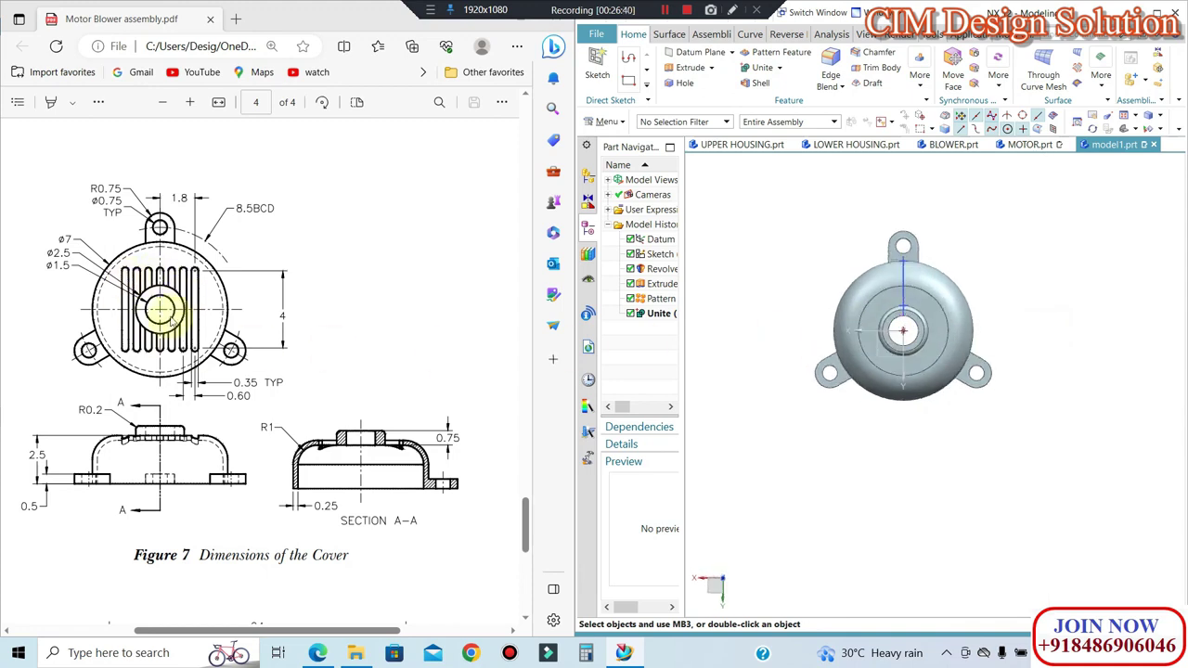
scroll(970, 315, "up", 3)
scroll(961, 327, "up", 2)
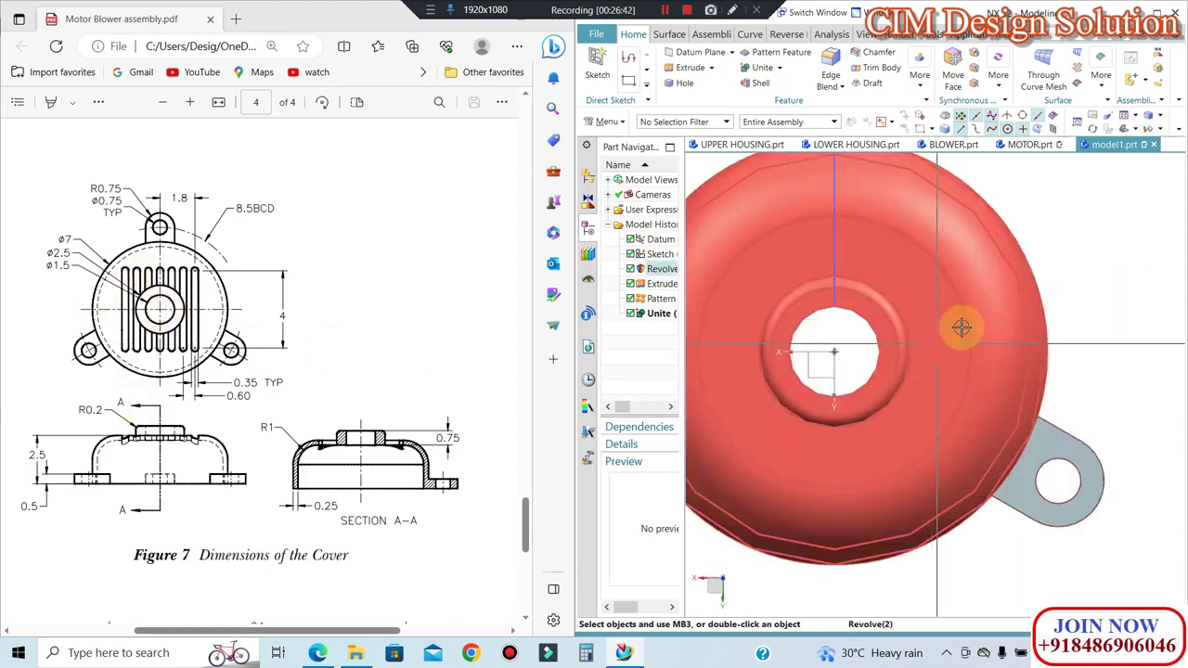
scroll(967, 332, "down", 2)
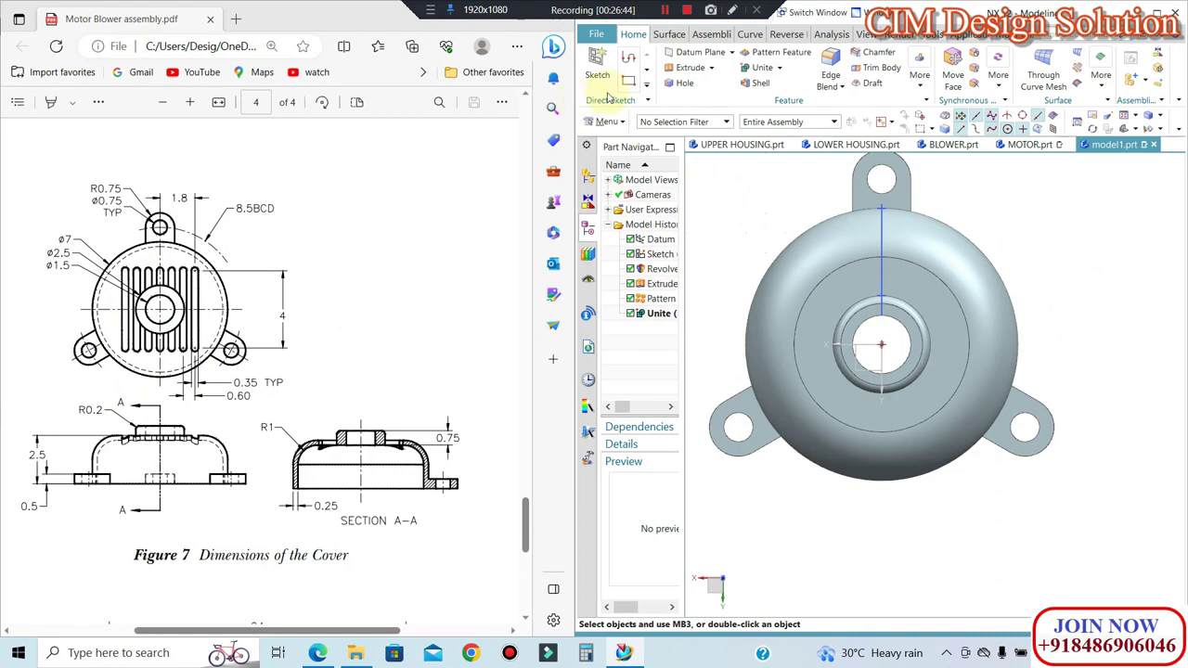
Step: Start an extrusion with a new section sketch on the cover's top plane, viewed face-on
left_click(698, 69)
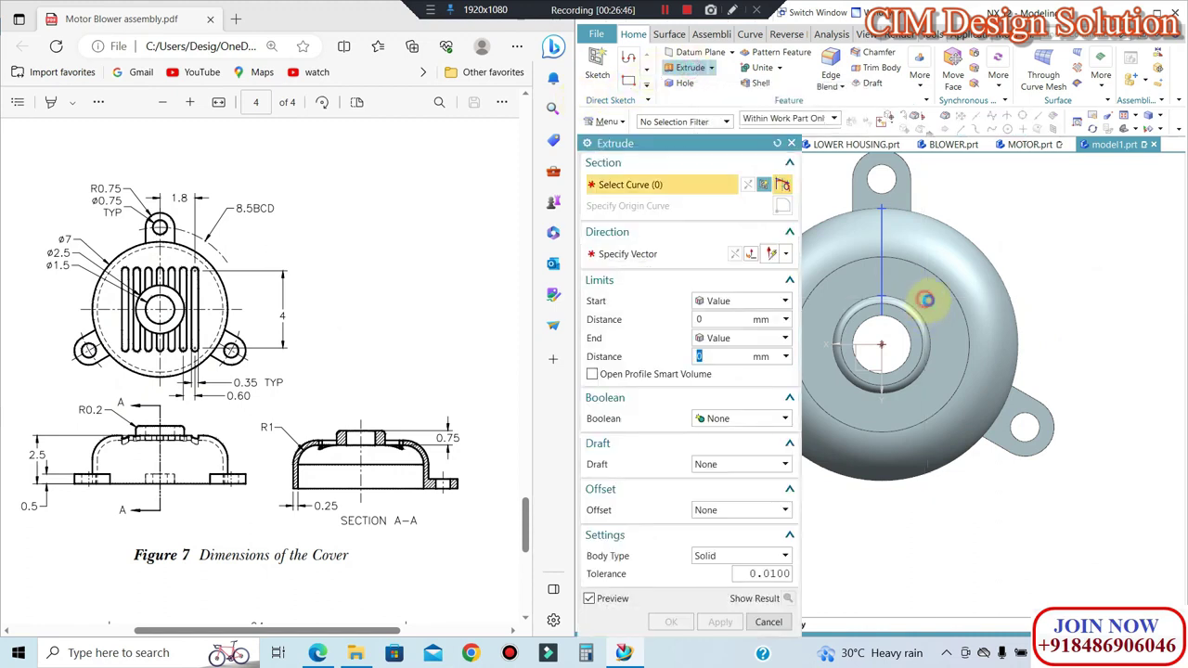
left_click(1043, 328)
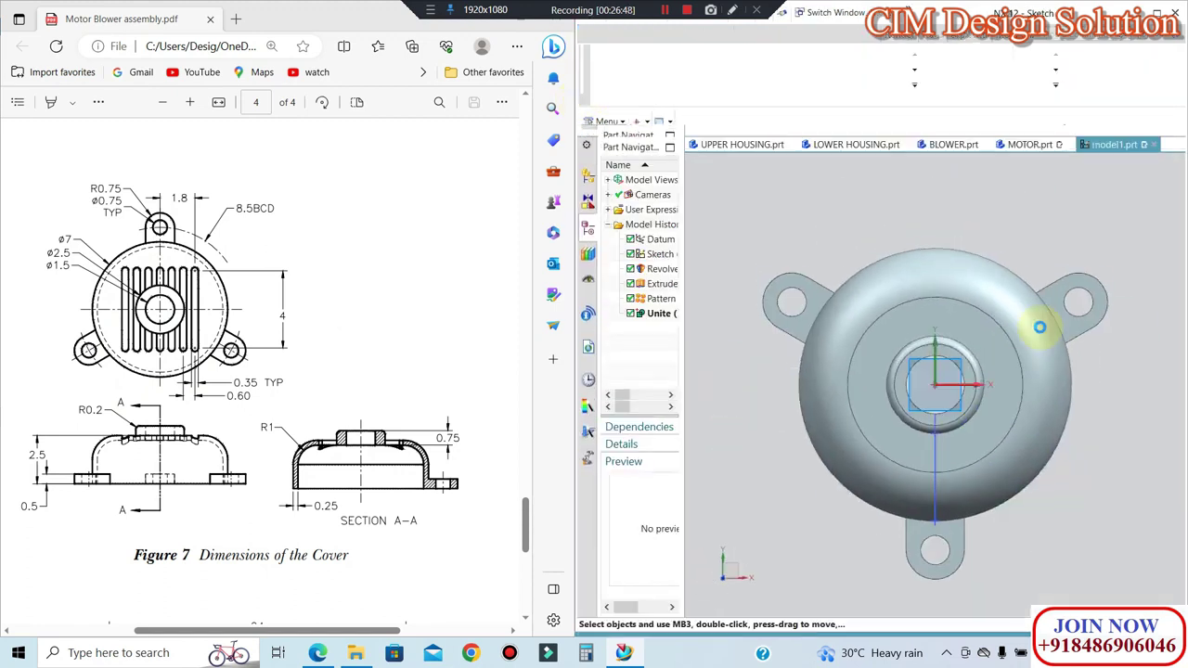
middle_click_drag(993, 329, 1087, 318)
key("shift+F8")
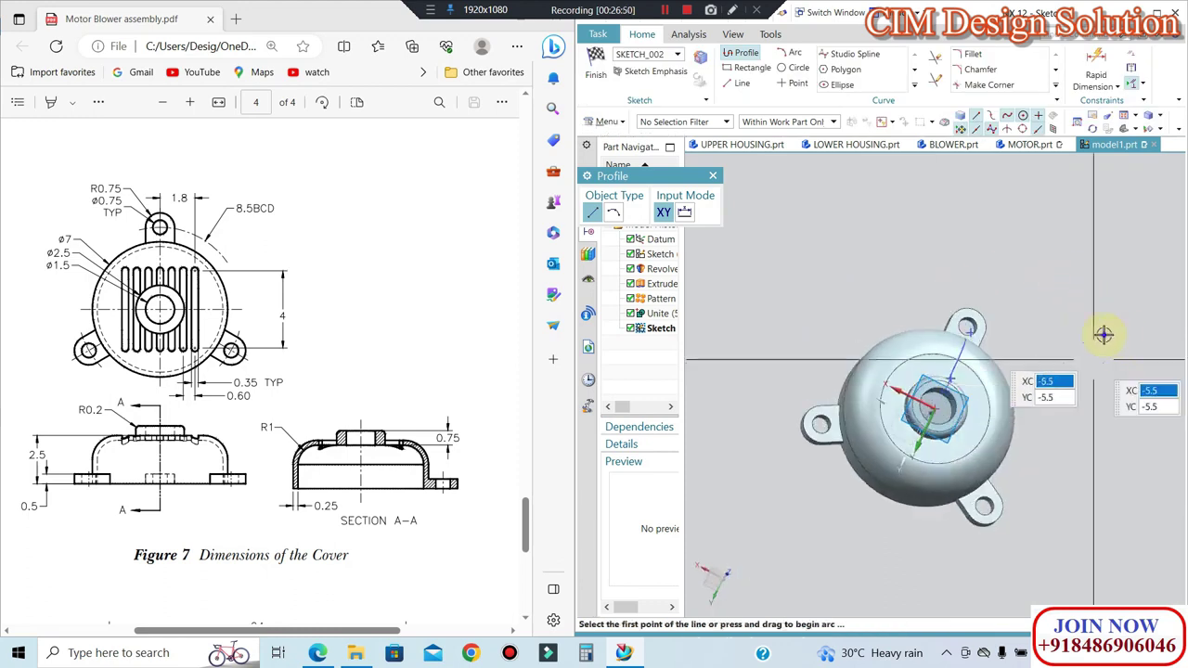
scroll(939, 425, "down", 2)
scroll(939, 425, "up", 3)
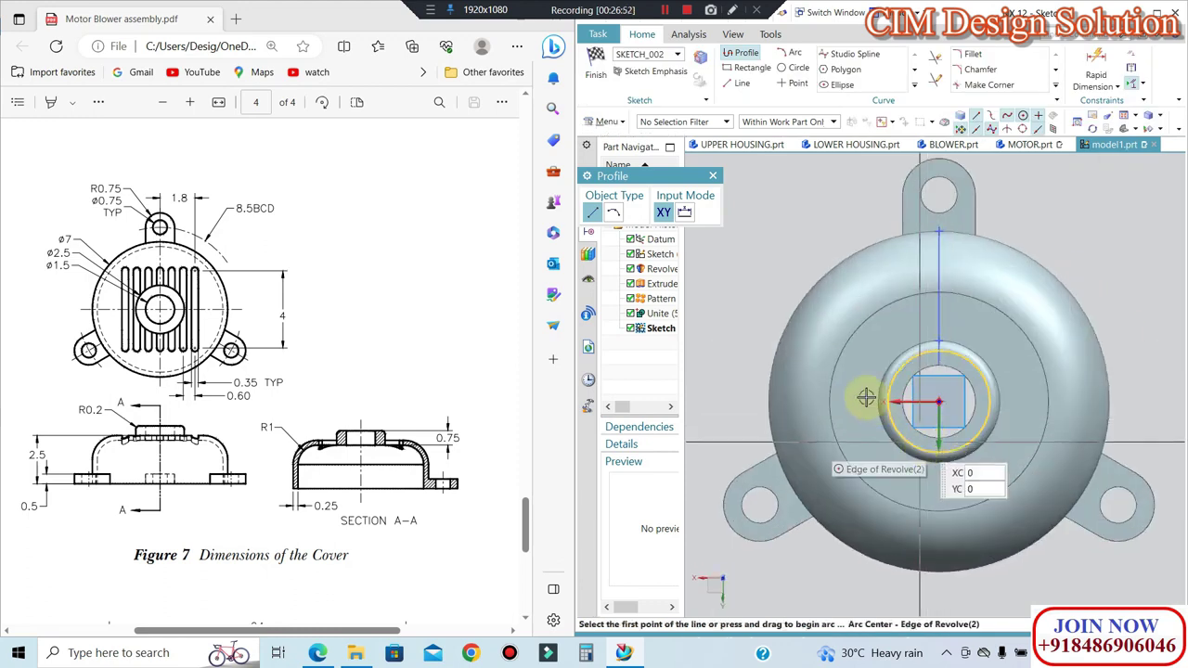
left_click(713, 176)
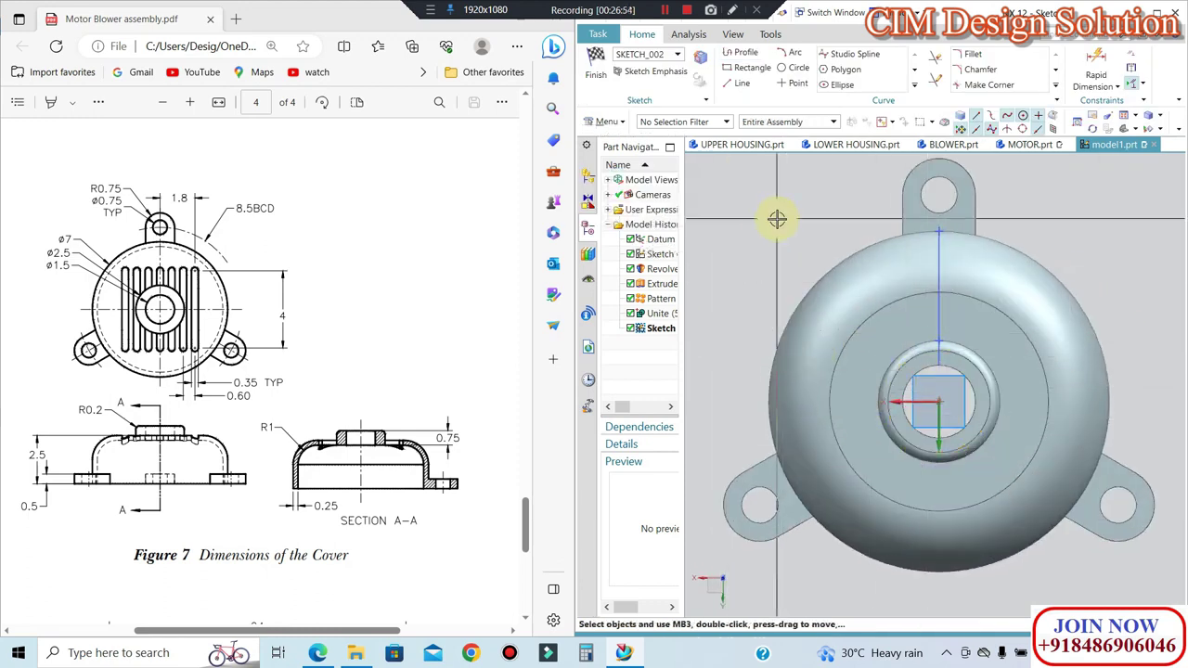
Step: Hide the vertical reference line by turning off layer 100
key("ctrl+j")
left_click(940, 304)
middle_click(923, 316)
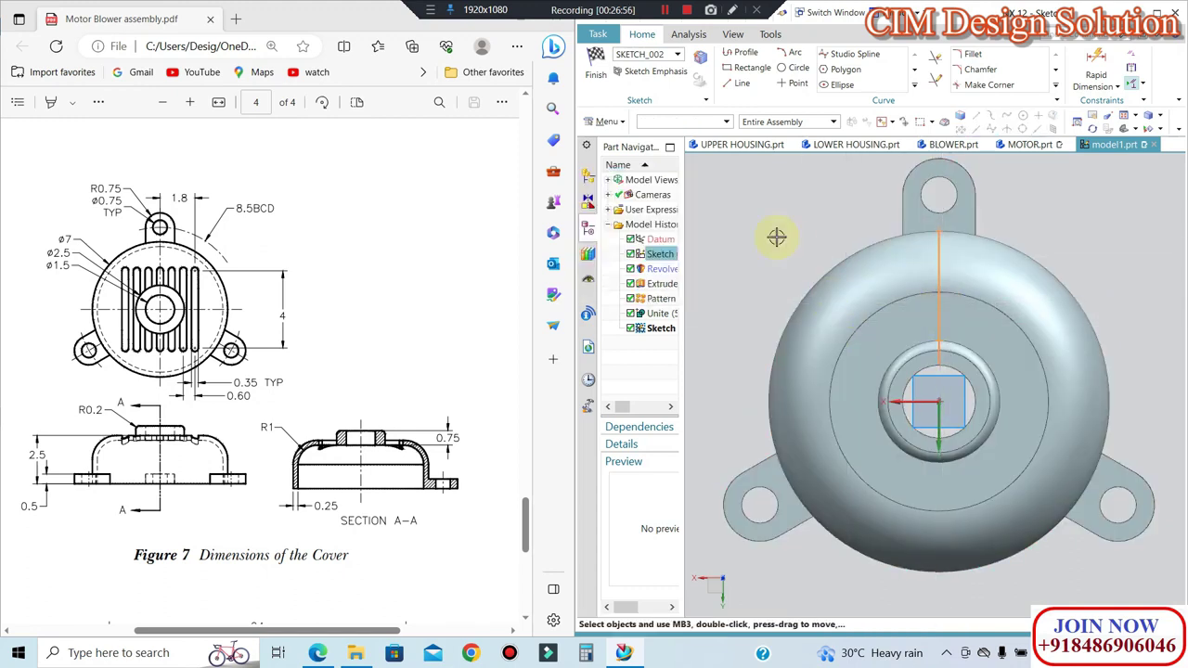
type("10")
key("Return")
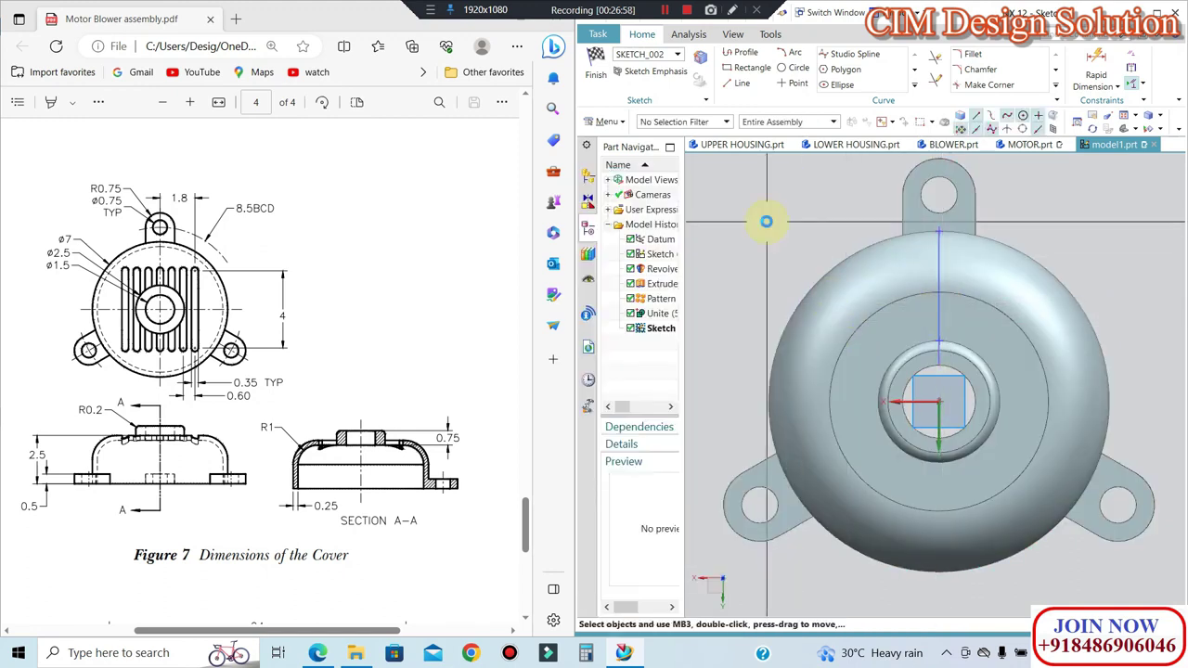
key("ctrl+l")
left_click(604, 401)
key("Return")
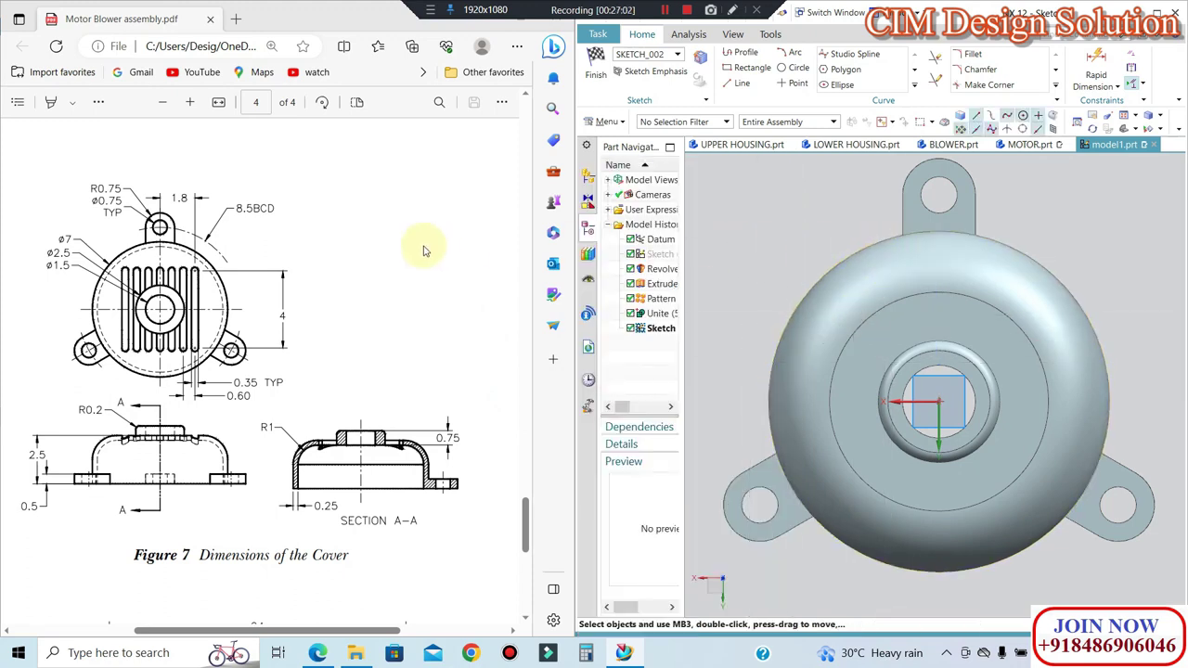
Step: Draw a narrow vertical centre rectangle centred on the sketch origin
left_click(753, 69)
scroll(928, 397, "up", 2)
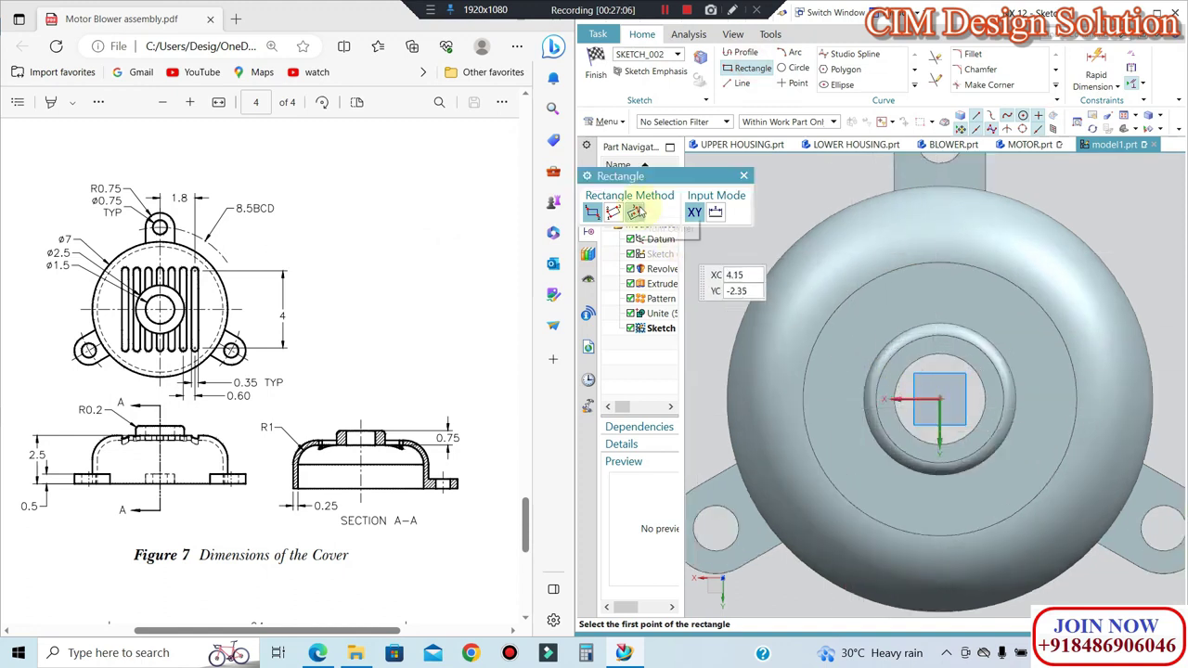
left_click(940, 399)
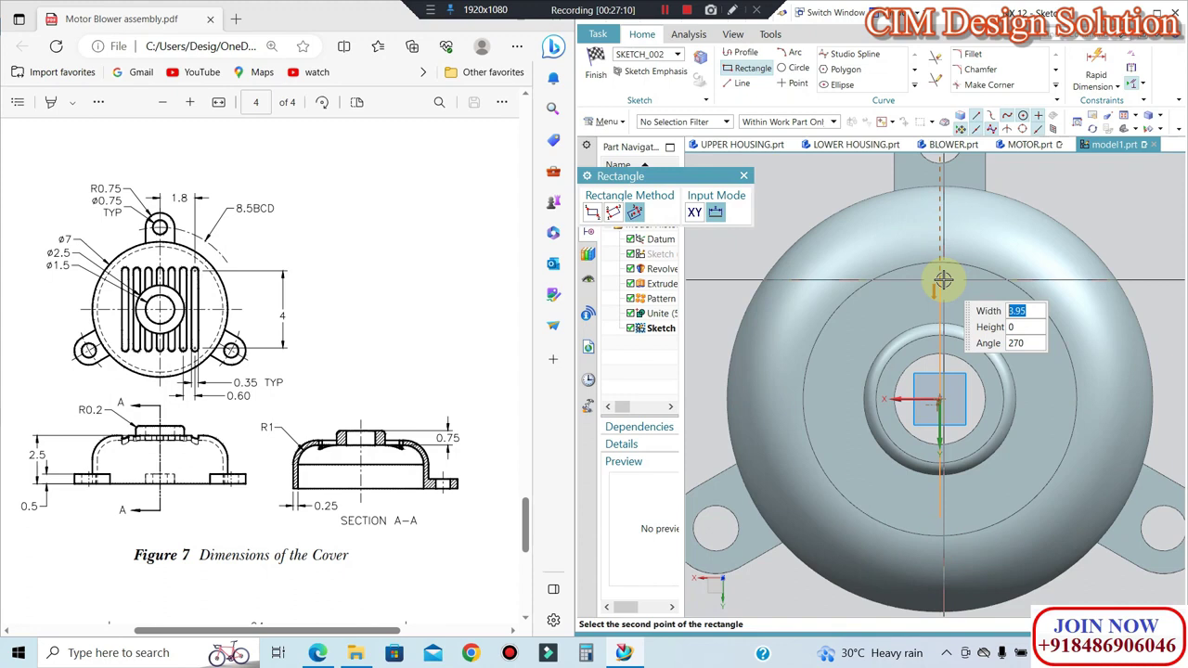
left_click(943, 280)
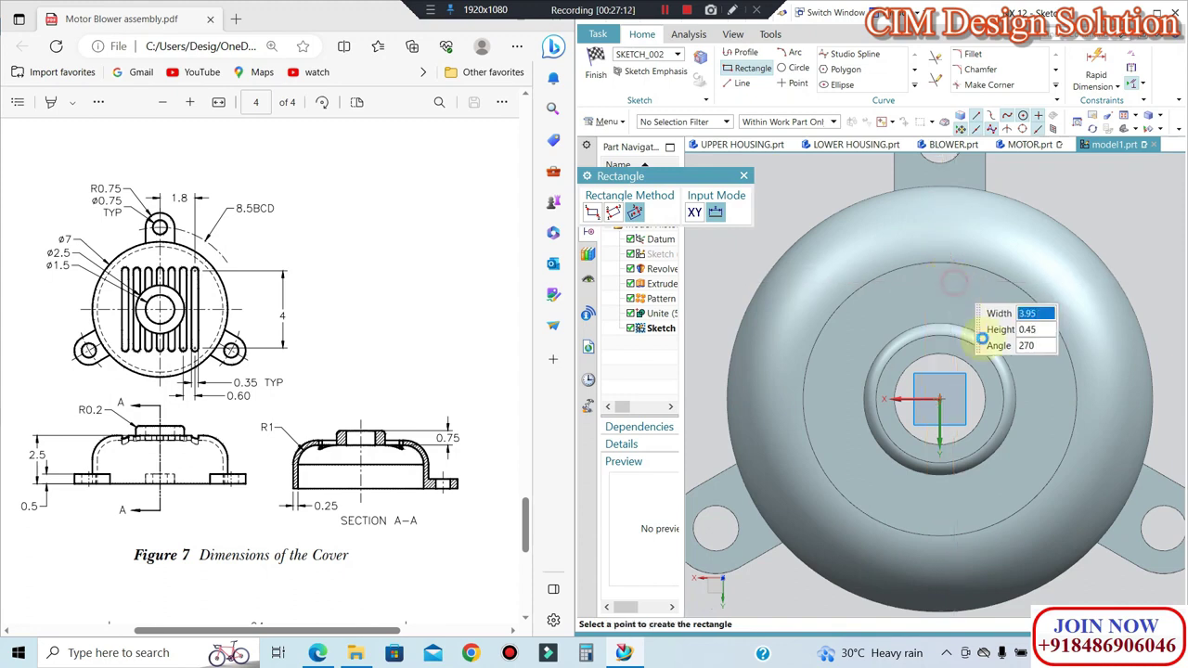
left_click(956, 288)
scroll(948, 497, "up", 2)
scroll(933, 200, "up", 2)
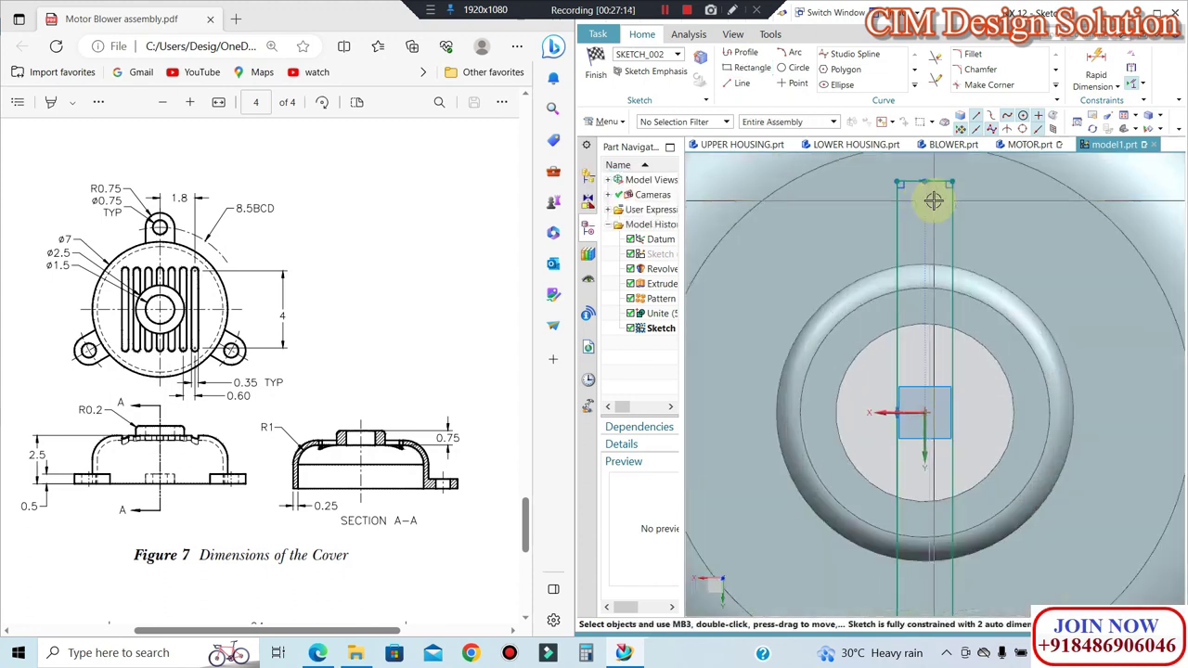
Step: Set the rectangle's width to 0.35 and its length to 4
double_click(933, 204)
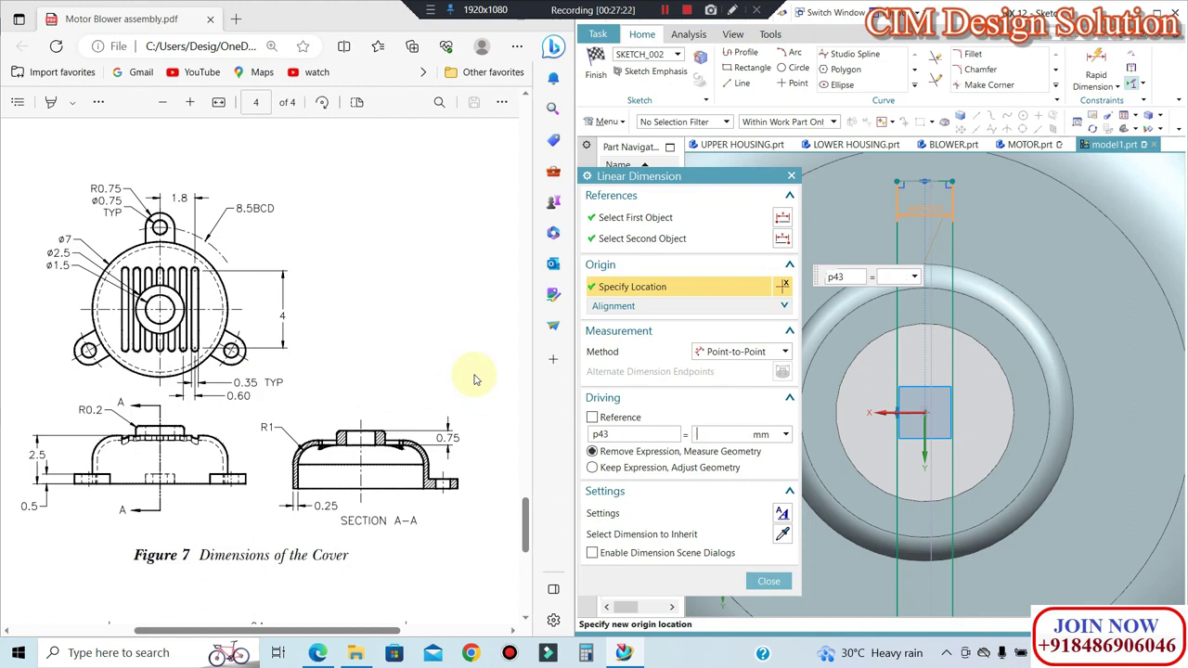
type("0.35")
key("Return")
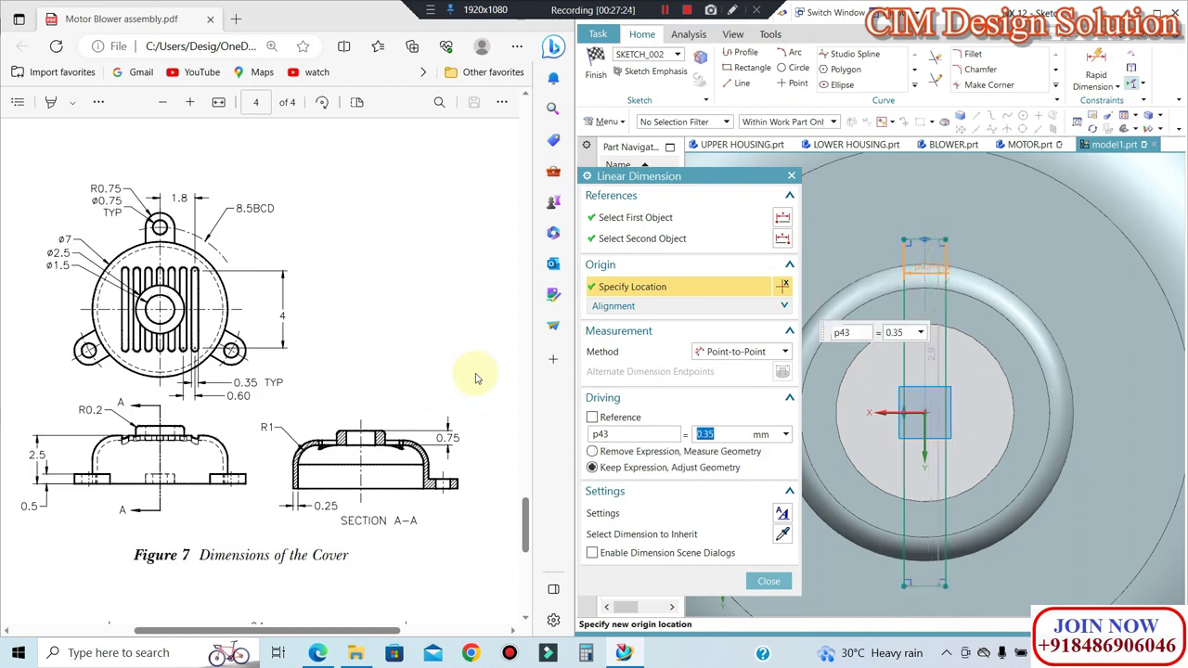
key("Escape")
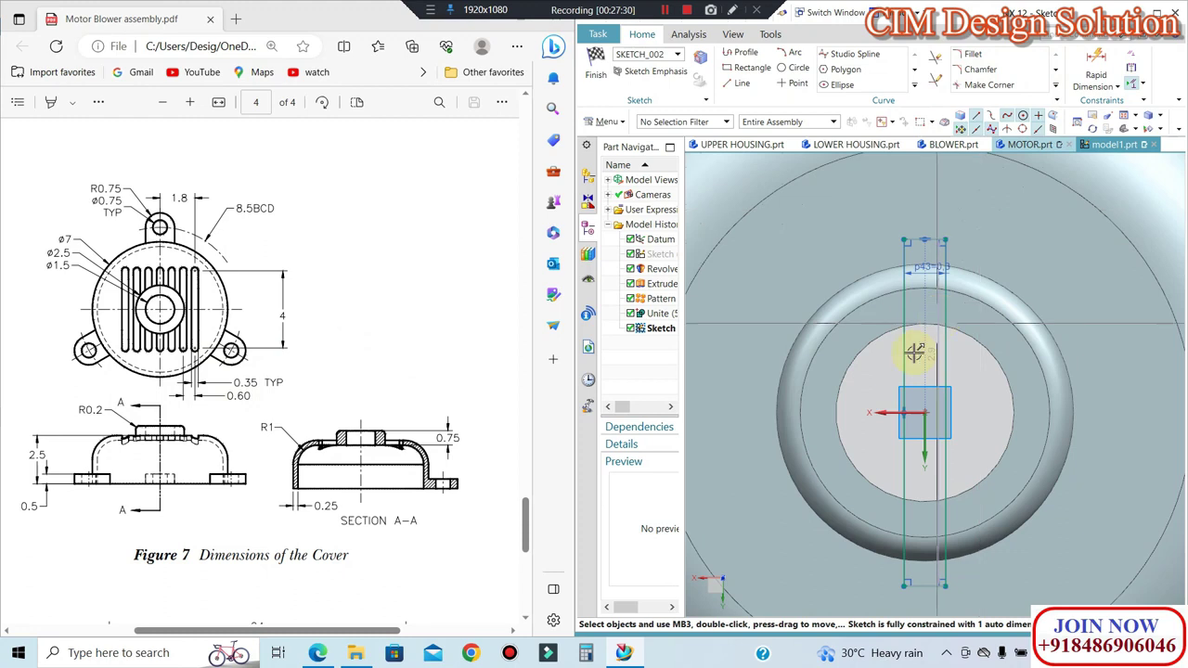
double_click(1106, 345)
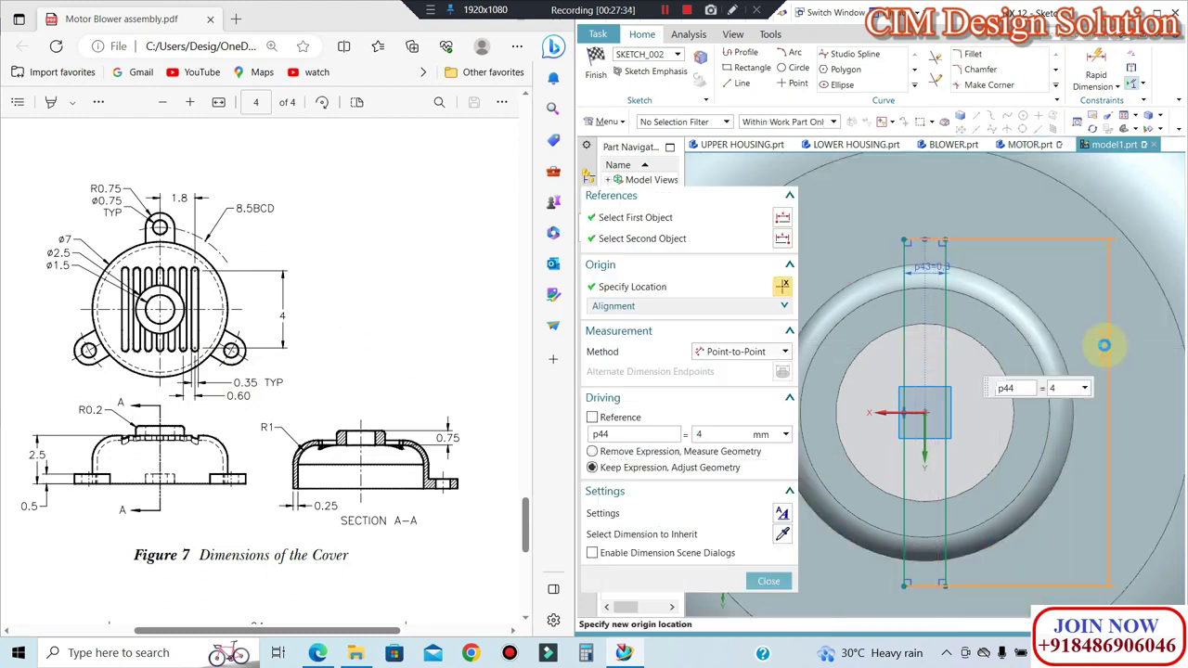
key("Escape")
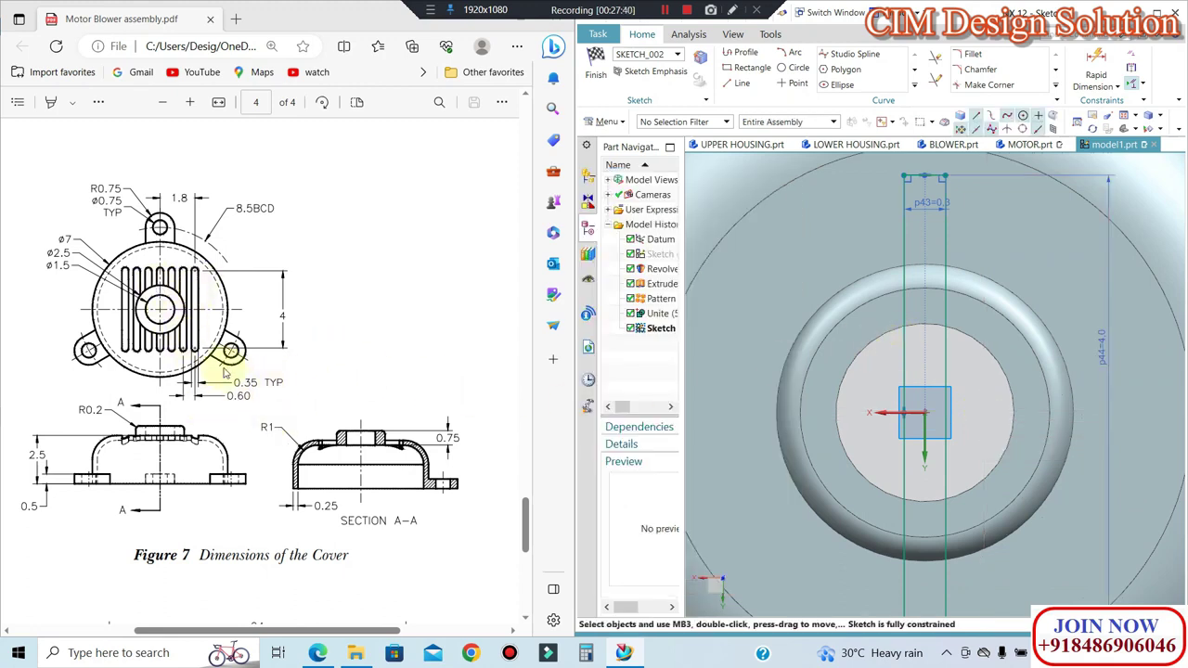
Step: Fillet all four rectangle corners with radius 0.35/2 to round both ends
scroll(941, 163, "up", 2)
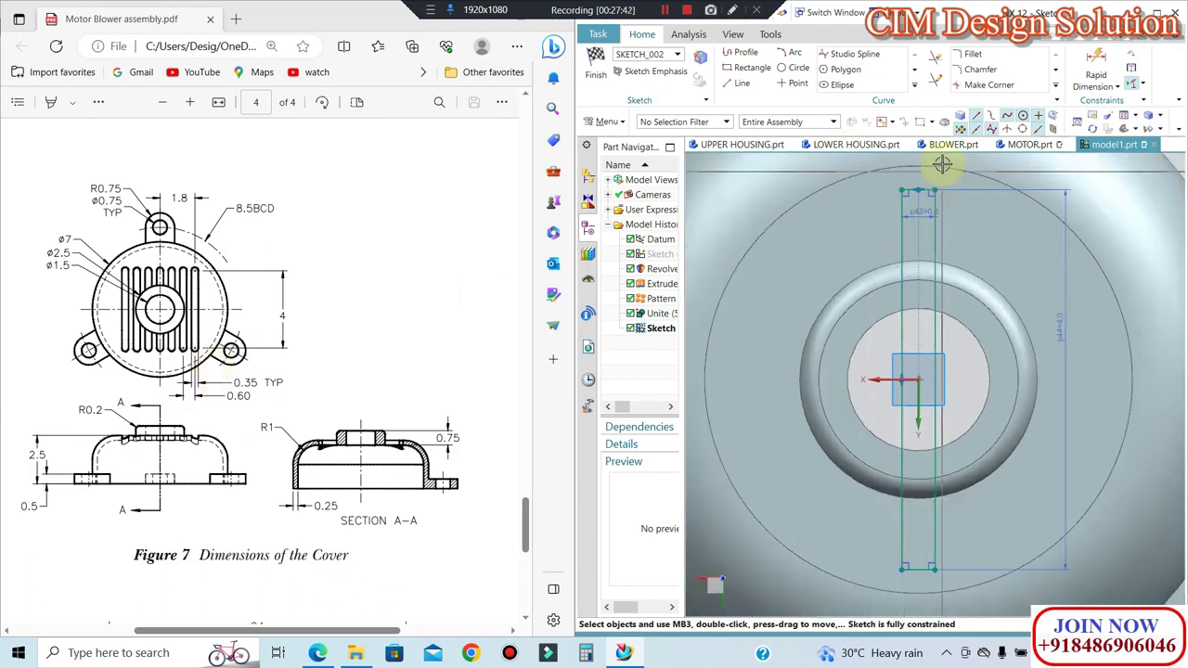
scroll(917, 167, "up", 1)
left_click(972, 57)
scroll(875, 199, "up", 2)
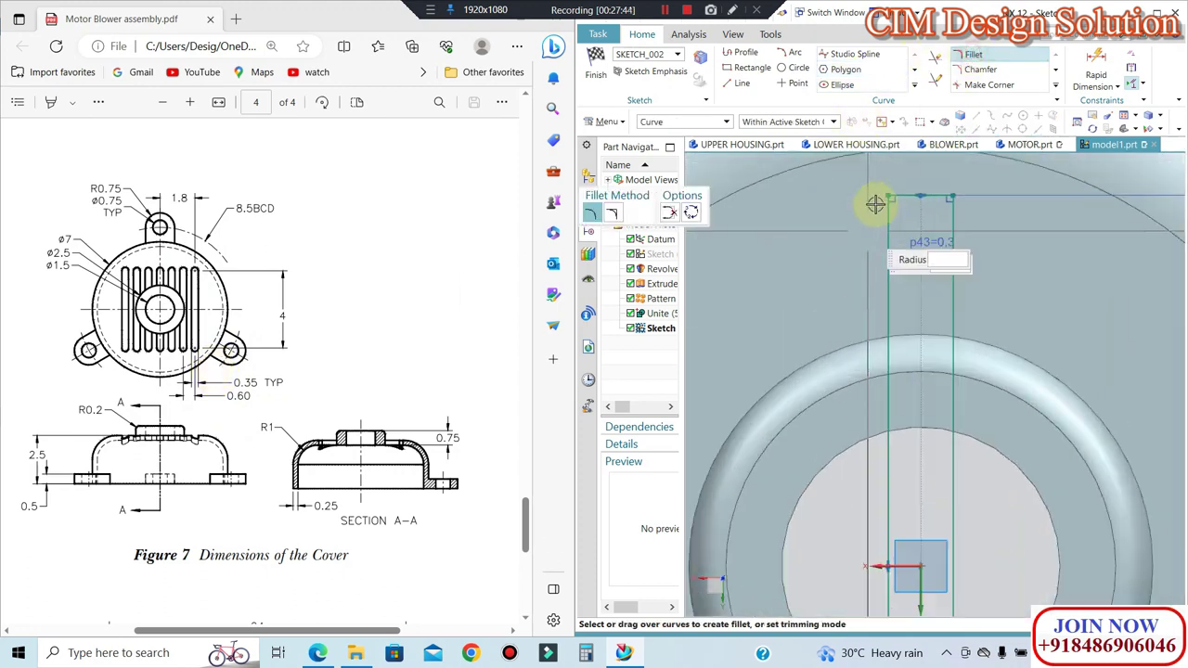
scroll(909, 186, "up", 2)
left_click(910, 189)
left_click(887, 237)
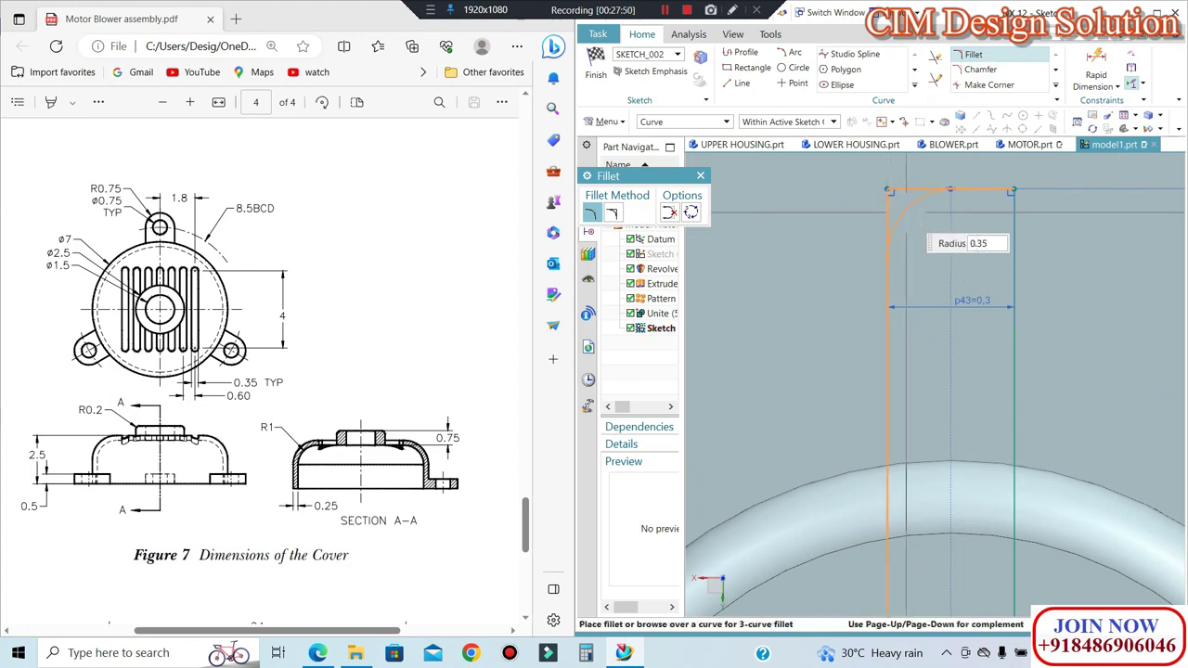
left_click(905, 211)
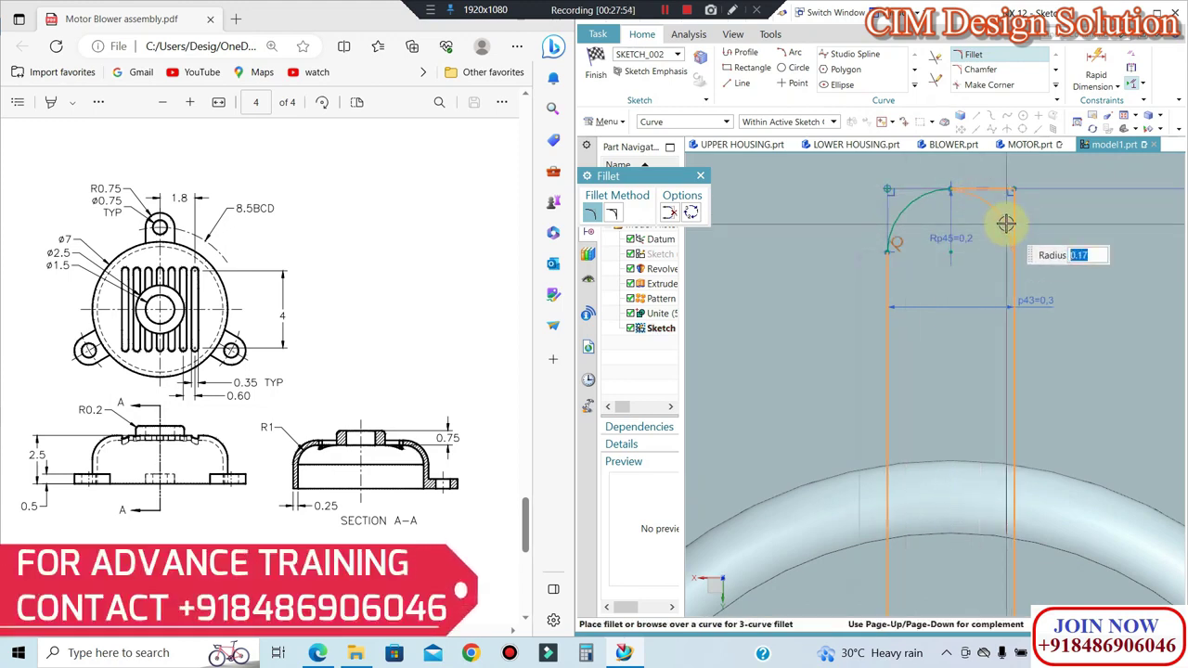
left_click(1006, 222)
scroll(910, 194, "down", 2)
scroll(909, 191, "down", 2)
scroll(927, 481, "down", 2)
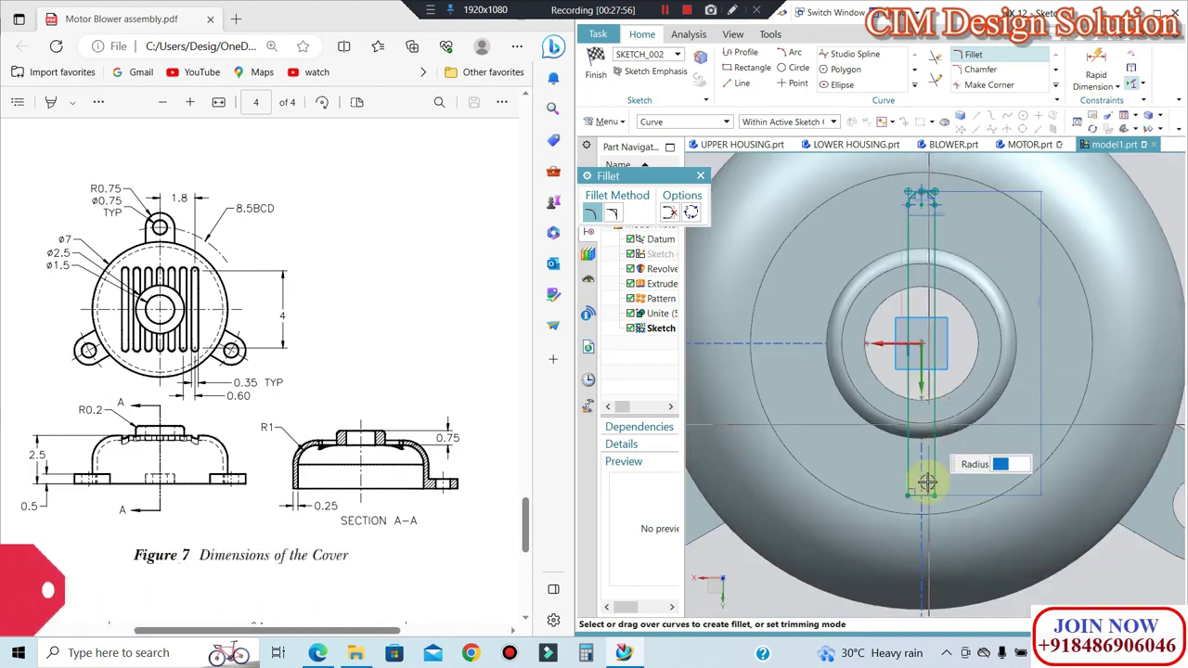
scroll(927, 481, "up", 4)
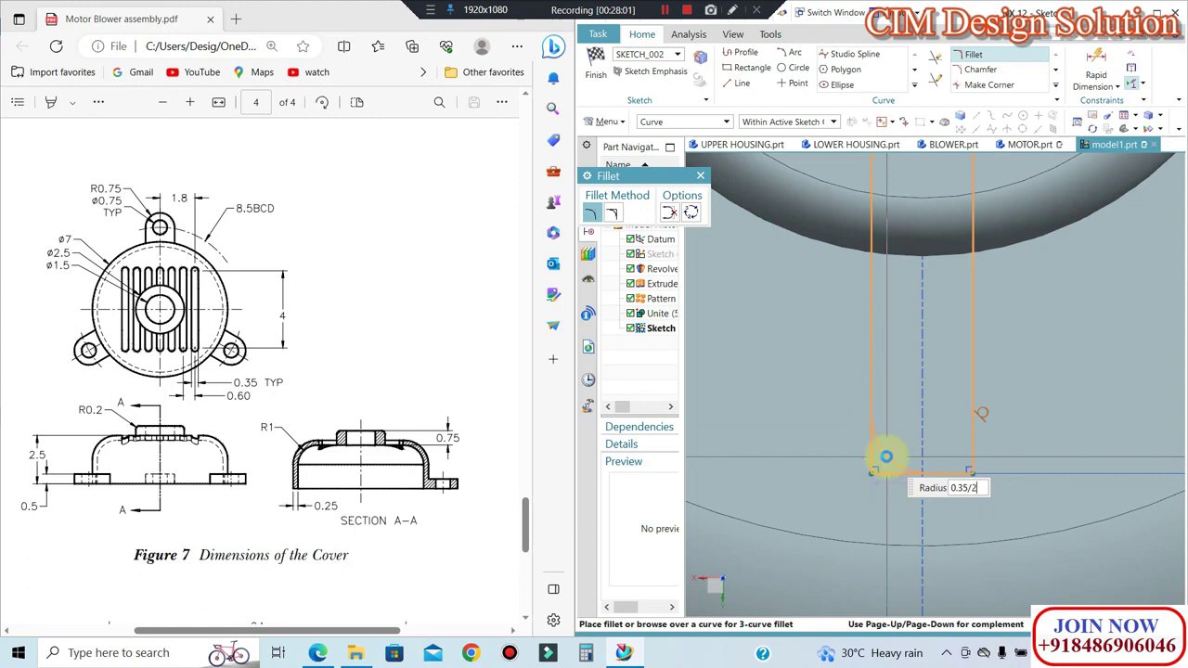
left_click(886, 457)
left_click(972, 446)
left_click(984, 455)
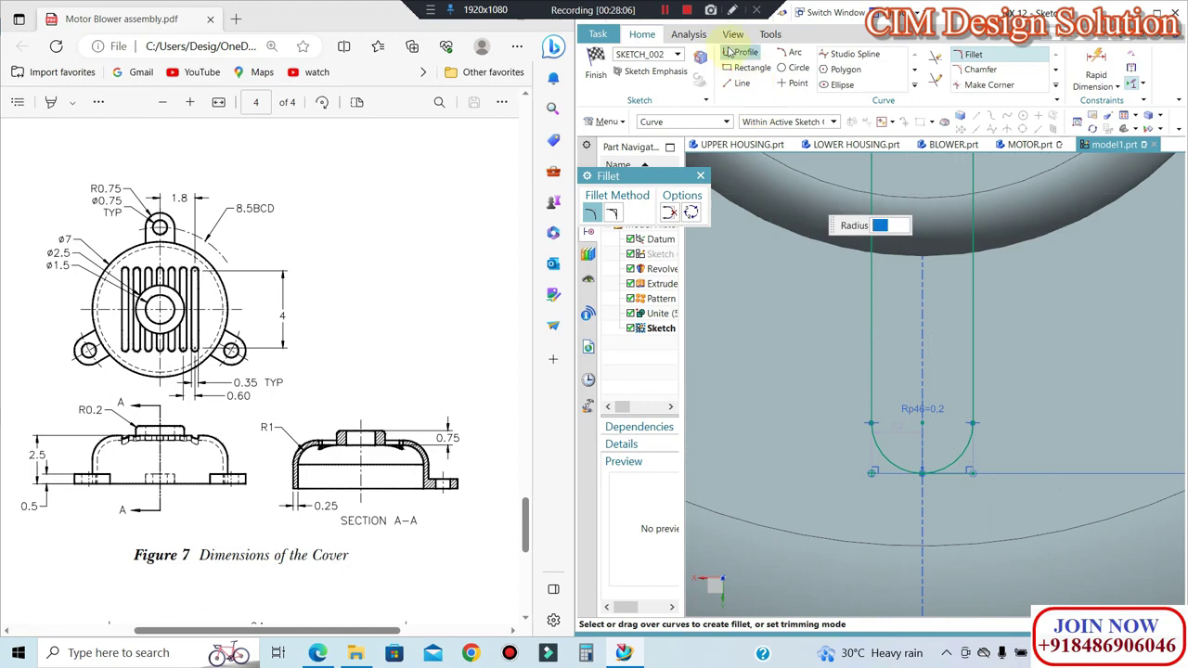
Step: Quick Trim the leftover line segment at the slot's top arc
left_click(935, 57)
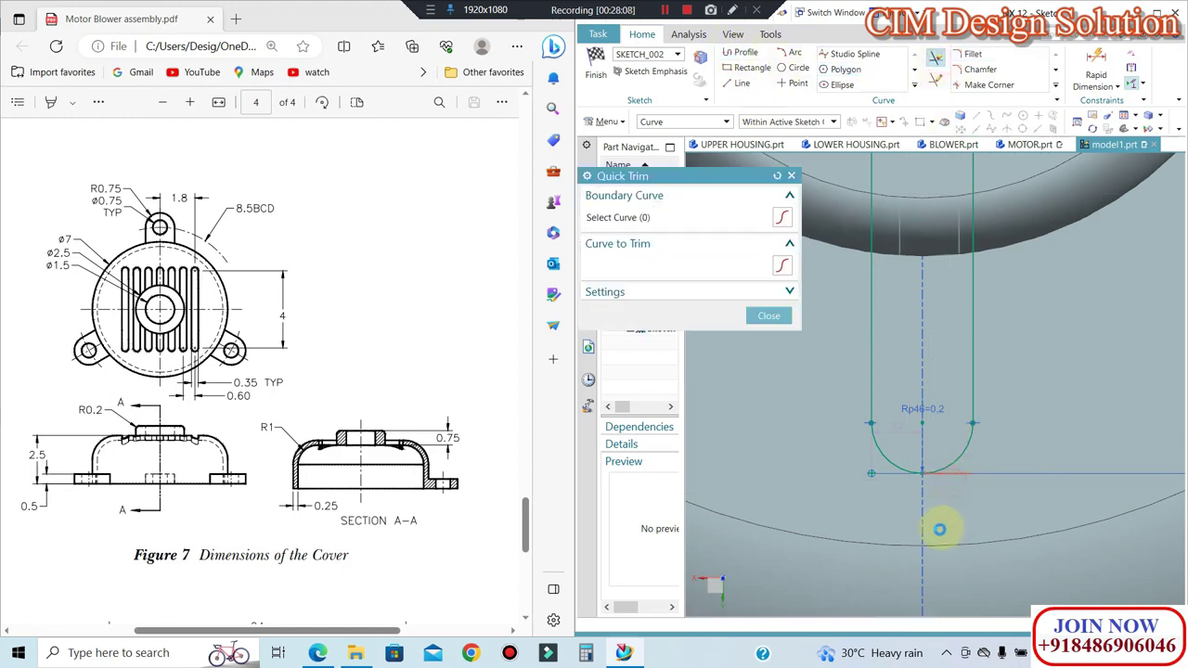
scroll(907, 527, "down", 5)
scroll(909, 427, "up", 3)
scroll(919, 315, "up", 2)
scroll(955, 278, "up", 2)
left_click(958, 285)
scroll(1018, 269, "down", 3)
left_click(769, 316)
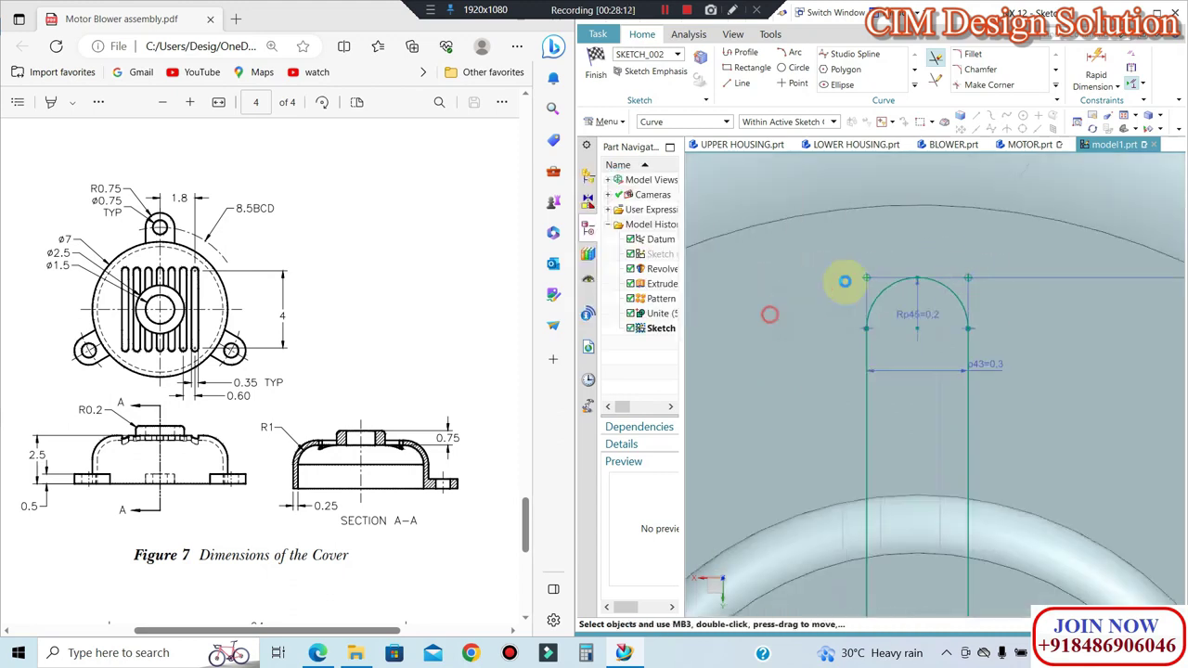
scroll(875, 228, "down", 2)
scroll(881, 221, "down", 2)
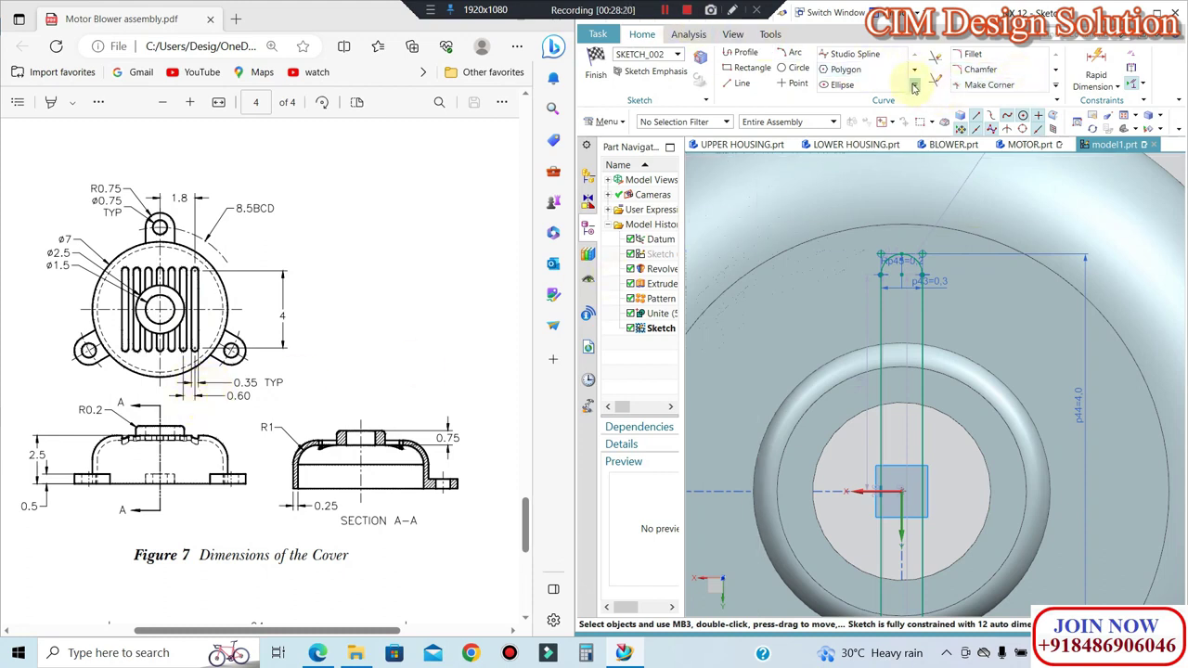
Step: Start a Pattern Curve from the Curve gallery and select the slot's vertical side line
left_click(914, 86)
left_click(948, 85)
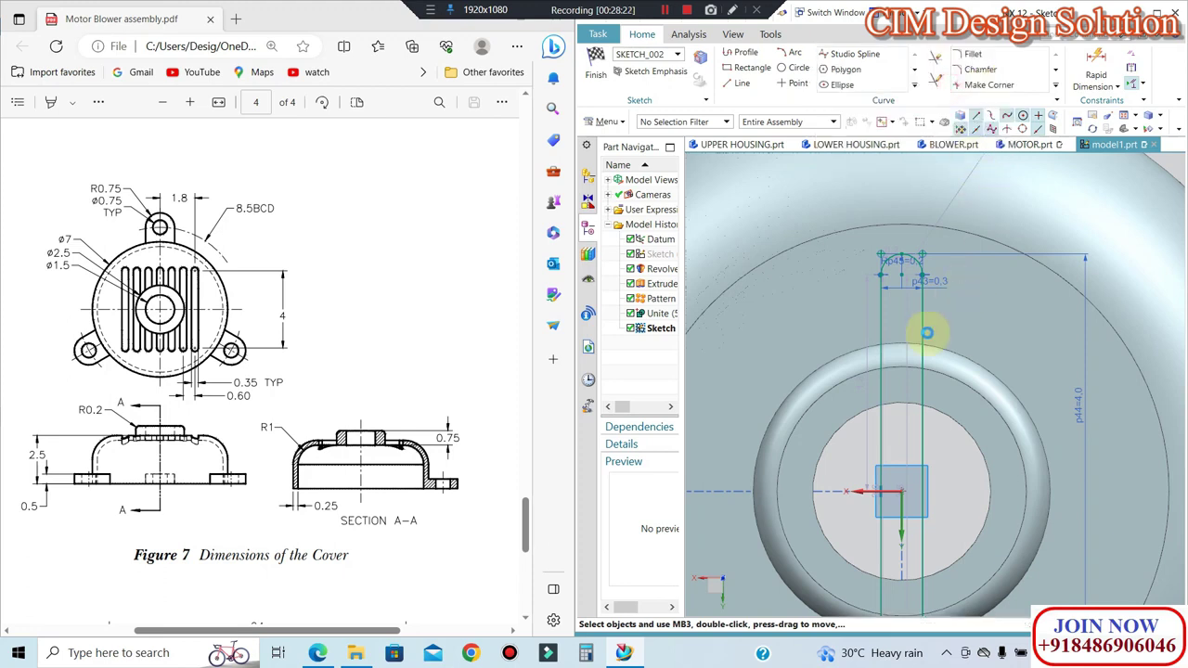
left_click(925, 330)
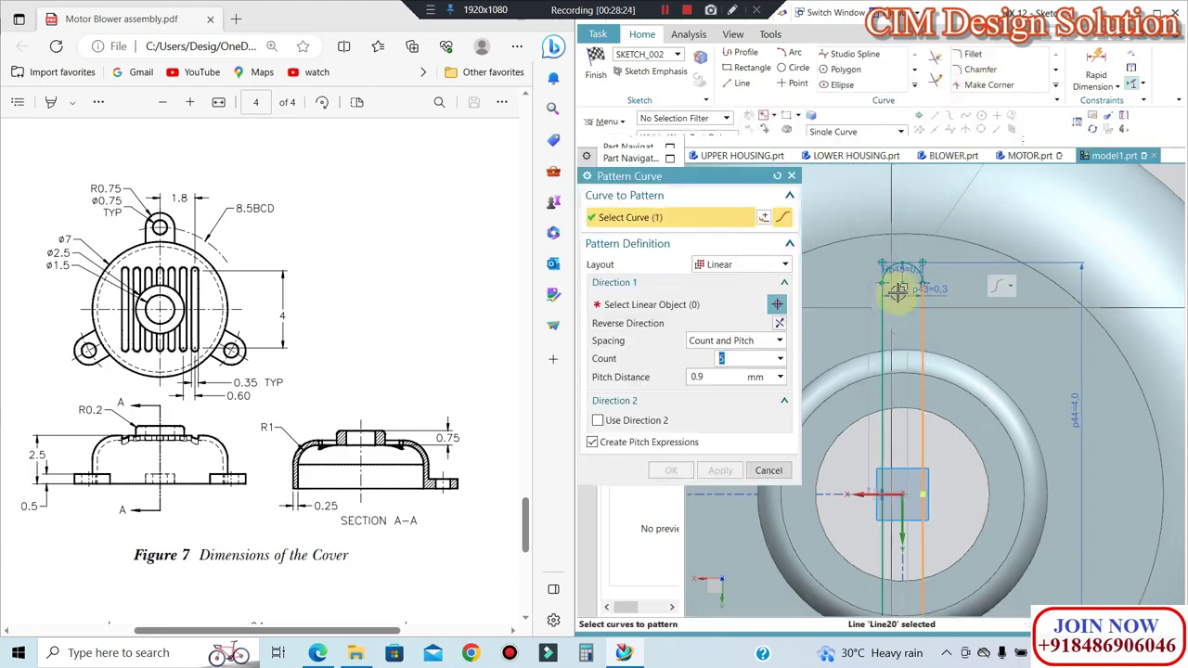
Step: Pattern the connected slot curves along the horizontal axis, Count 4 at 0.6 pitch
left_click(829, 131)
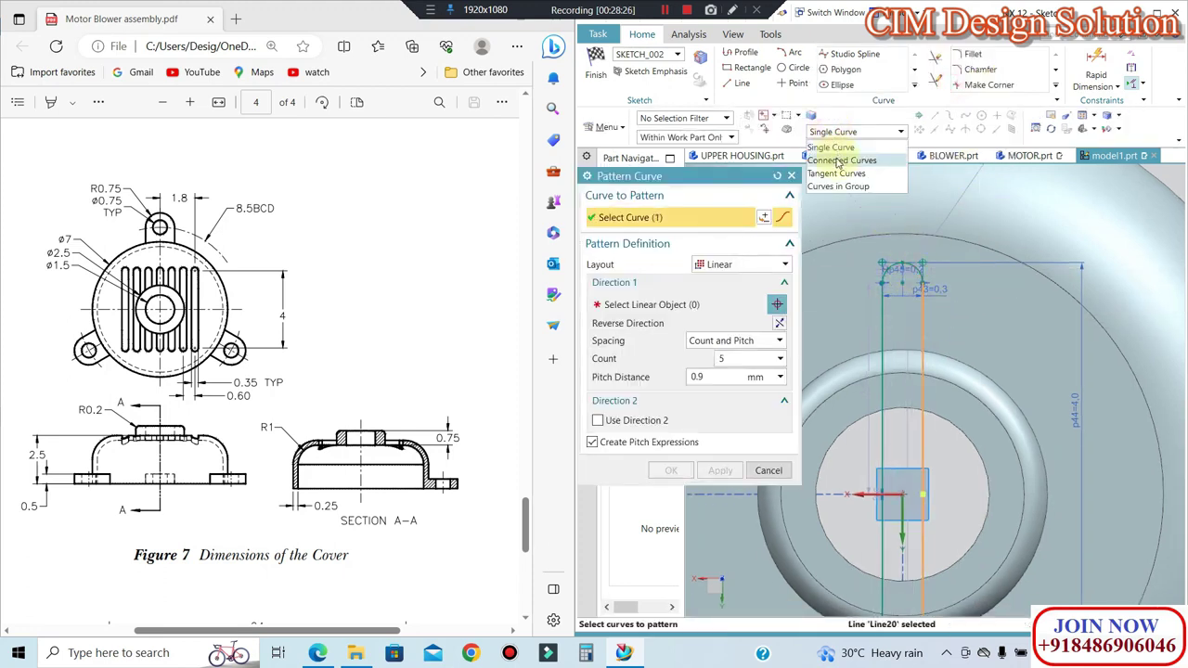
left_click(840, 160)
middle_click_drag(836, 371, 860, 436)
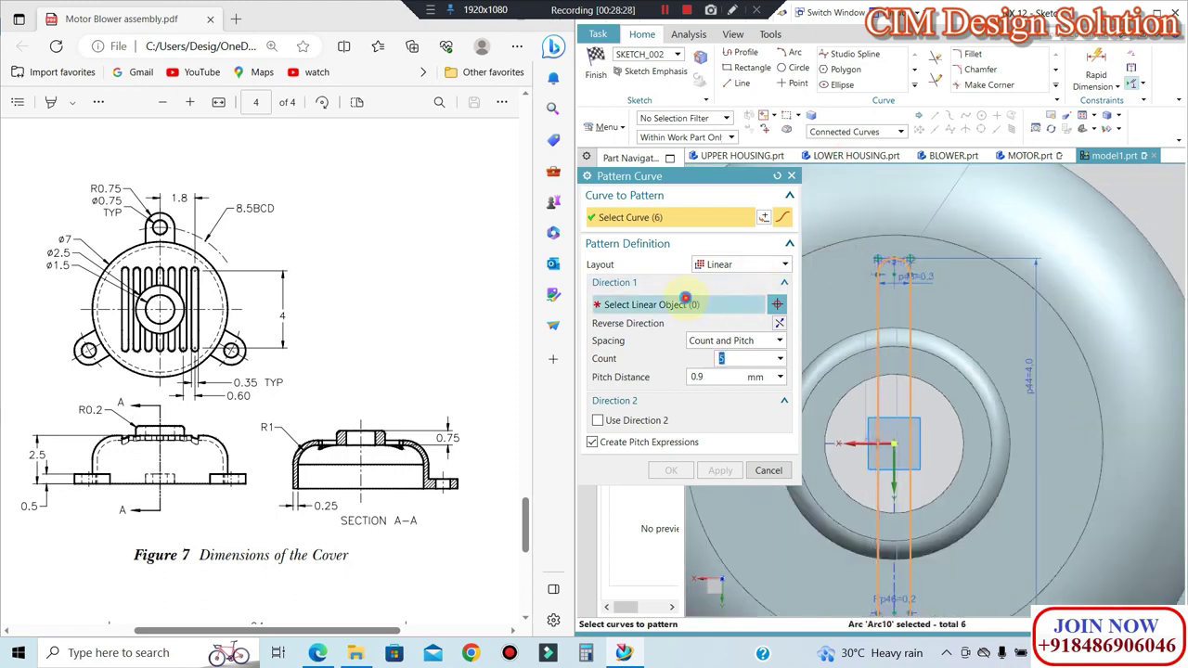
middle_click(859, 444)
left_click(859, 444)
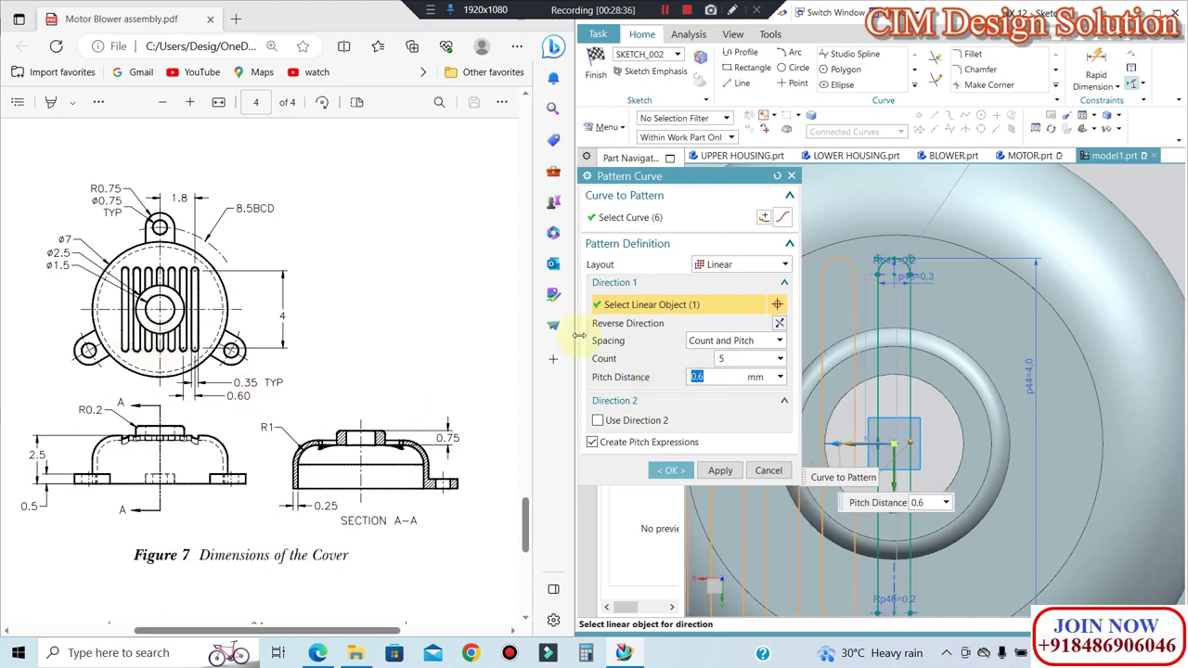
scroll(875, 284, "down", 5)
scroll(875, 284, "down", 3)
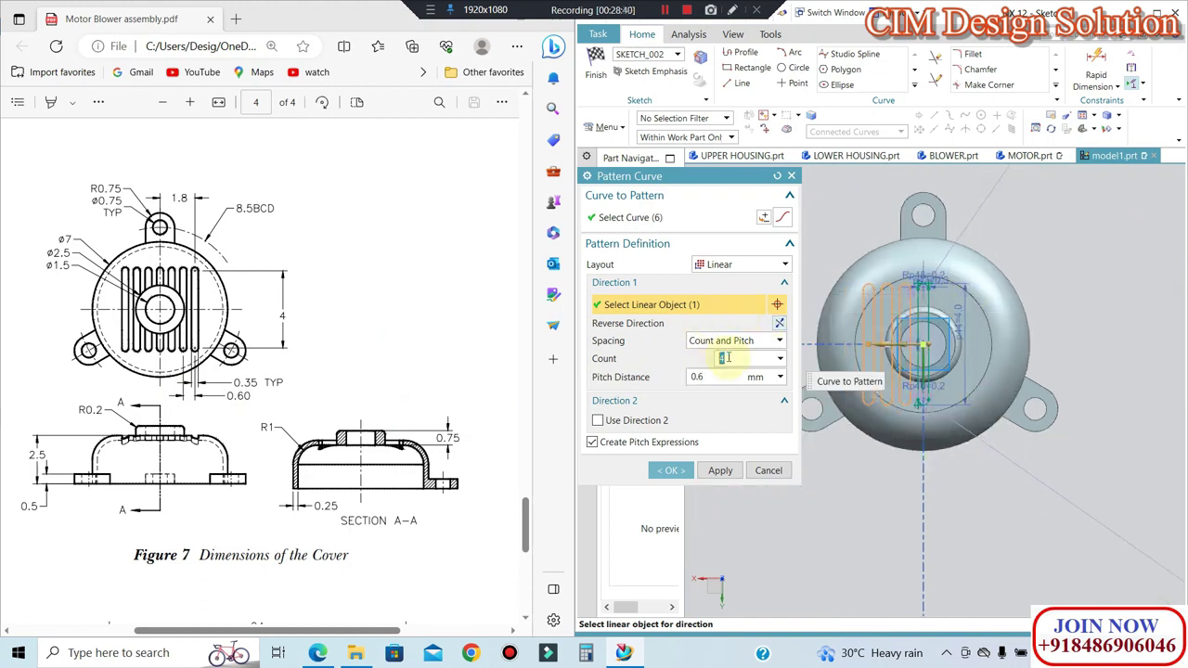
scroll(907, 331, "up", 2)
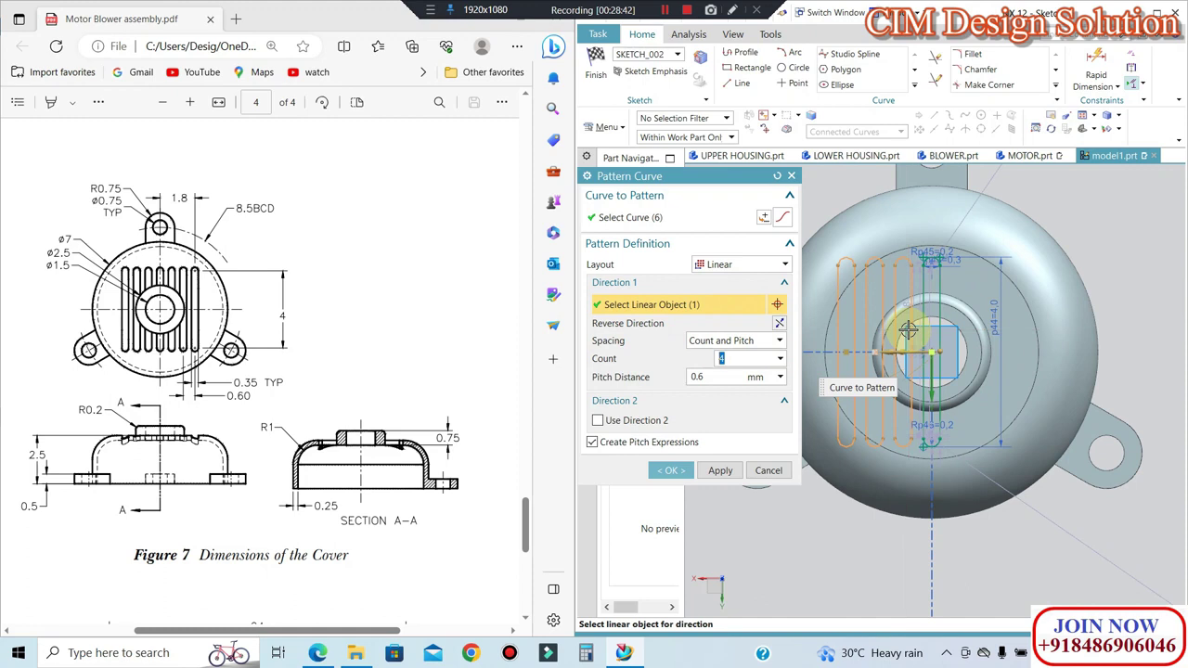
left_click(719, 471)
Step: Repeat the slot pattern in the reversed direction to complete seven slots
scroll(937, 268, "up", 3)
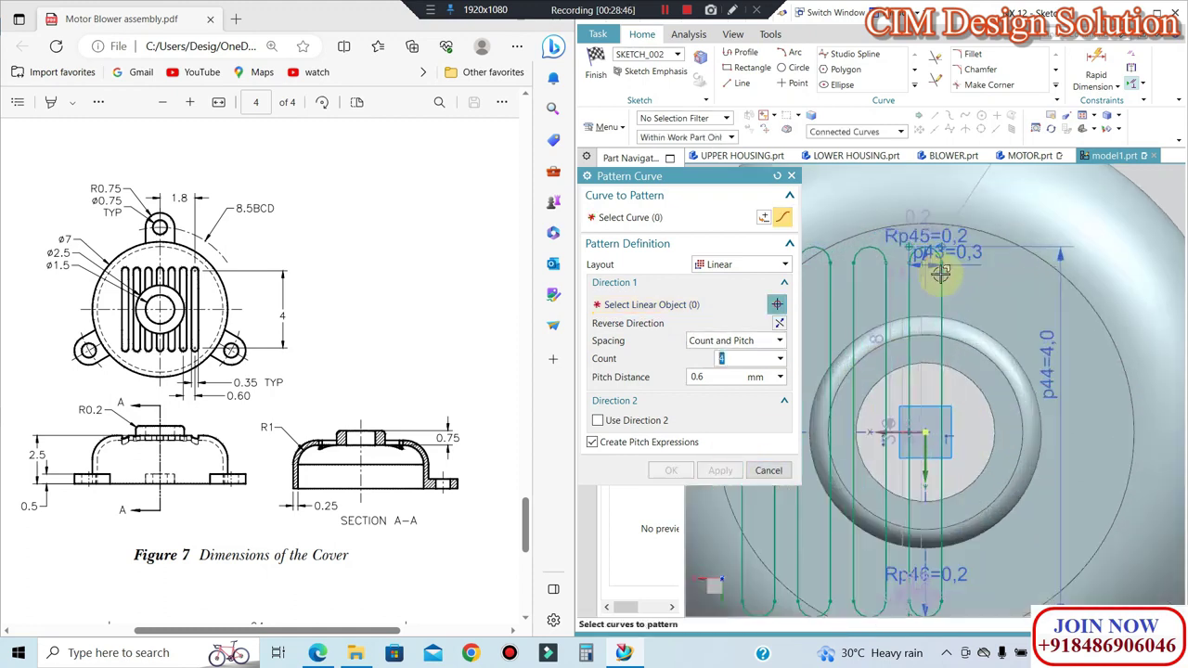
left_click(940, 269)
left_click(684, 303)
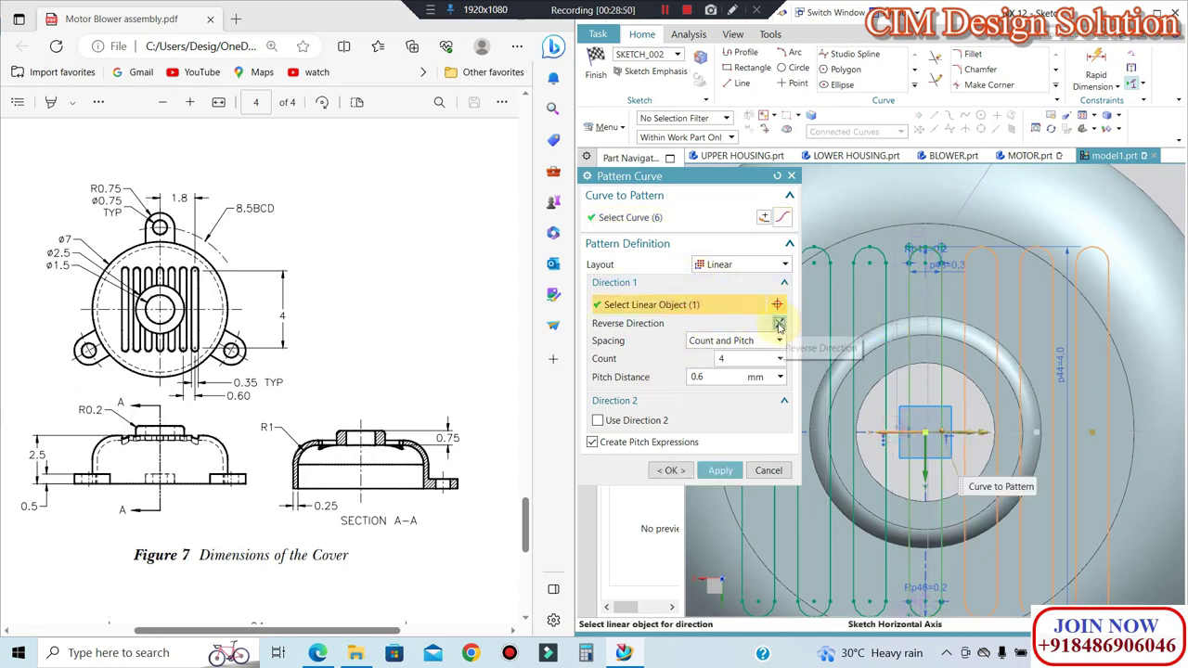
left_click(706, 473)
middle_click(782, 412)
Step: Project the hub ring's outer circular edge into SKETCH_002 using Project Curve
scroll(1028, 284, "down", 1)
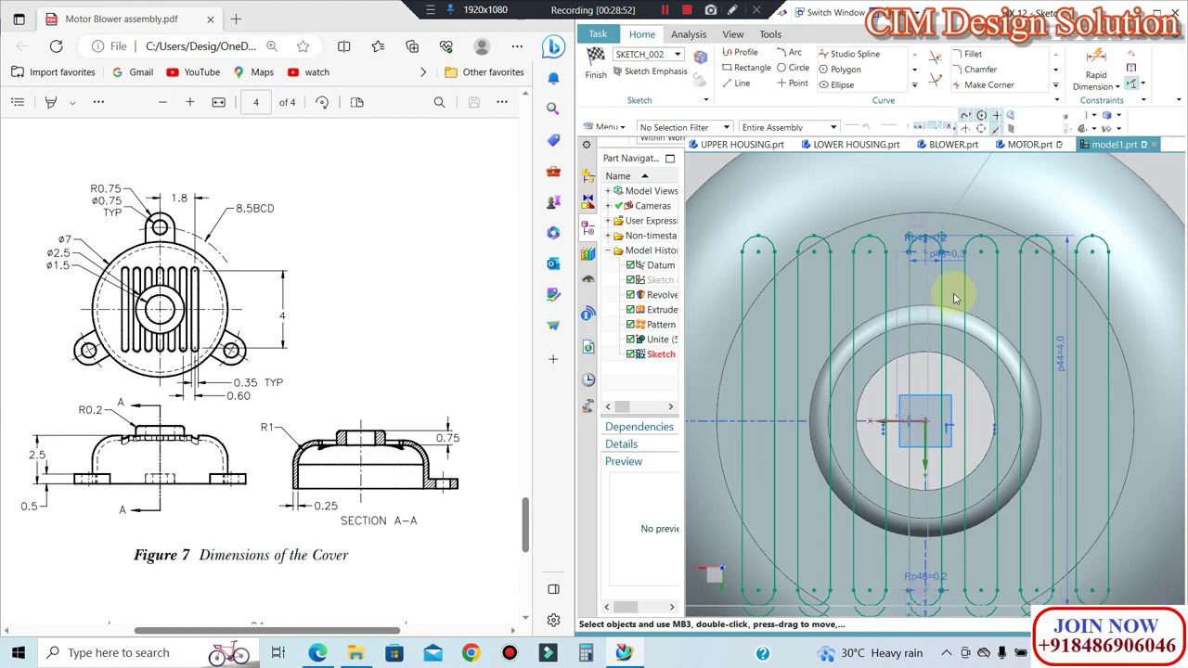
scroll(965, 404, "down", 2)
scroll(960, 492, "up", 1)
scroll(937, 492, "up", 1)
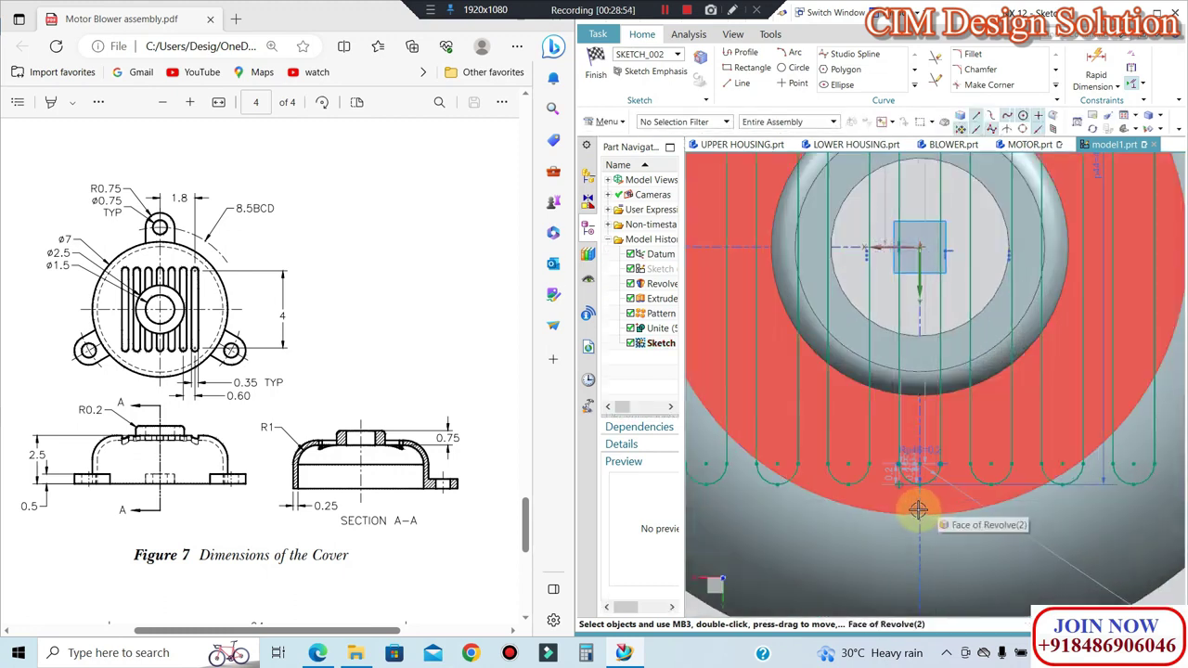
scroll(916, 504, "down", 1)
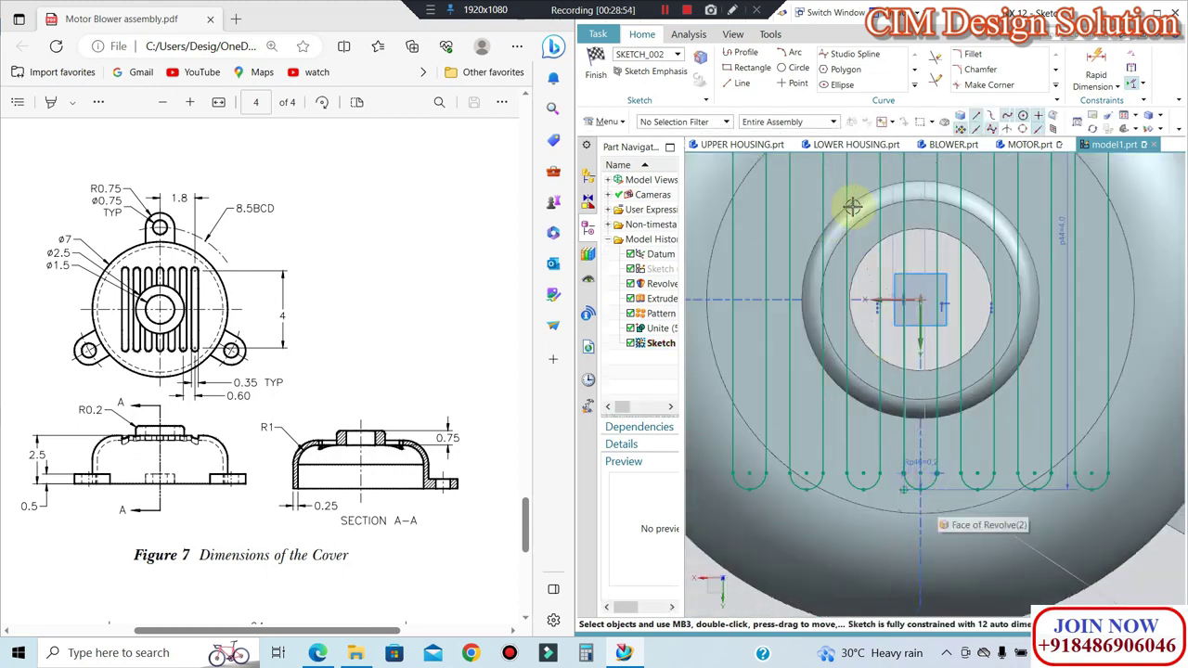
left_click(923, 88)
left_click(946, 116)
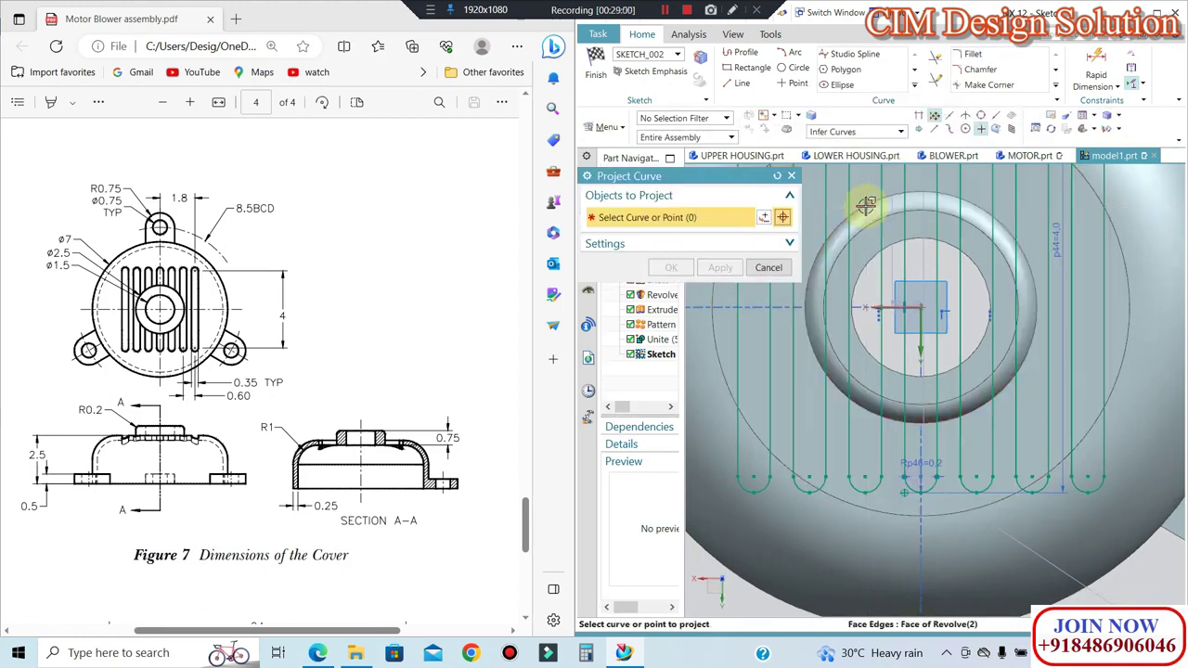
left_click(868, 204)
middle_click(916, 271)
scroll(863, 450, "down", 3)
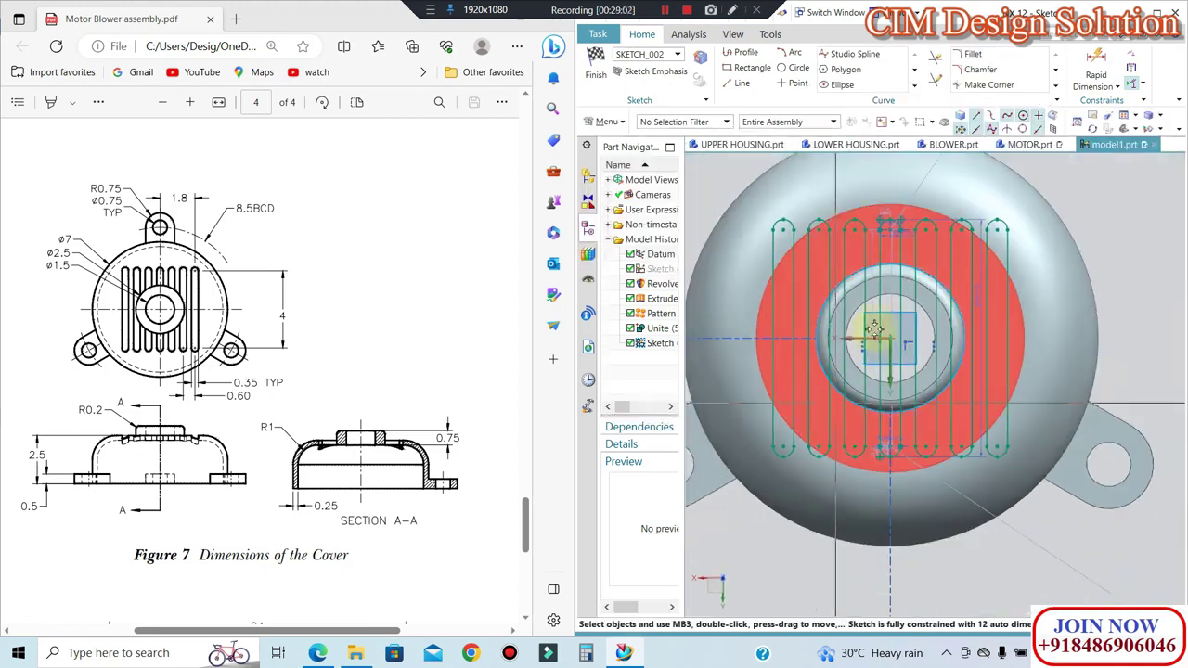
scroll(863, 454, "up", 2)
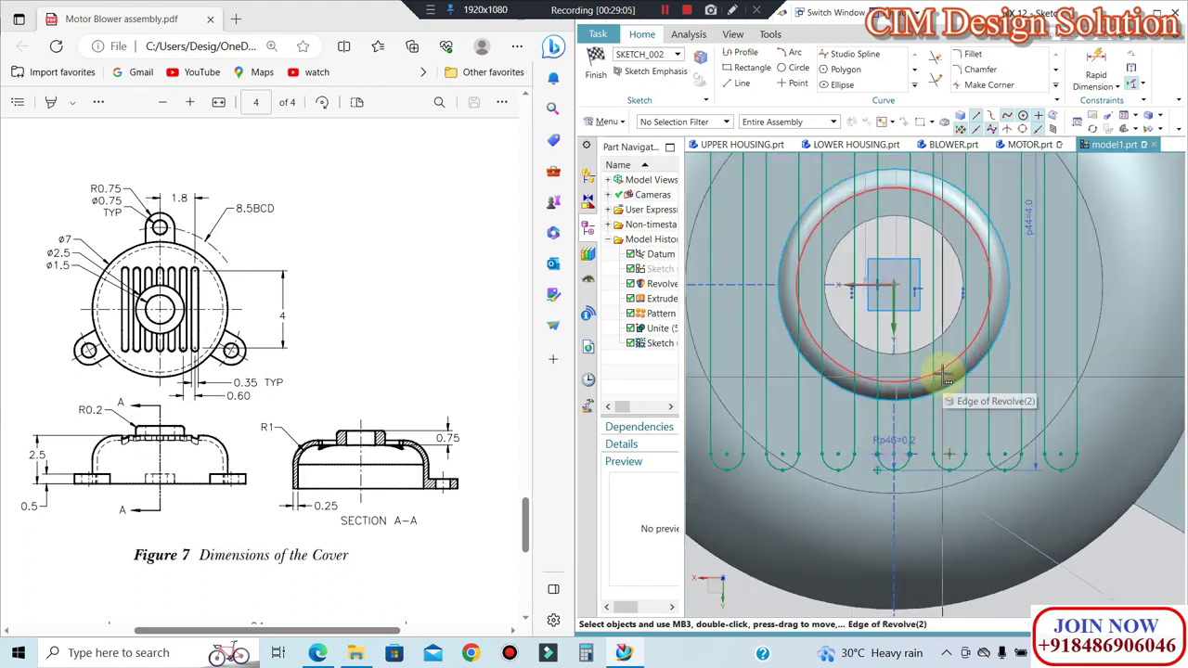
scroll(945, 379, "down", 1)
scroll(1018, 180, "down", 2)
scroll(955, 192, "up", 2)
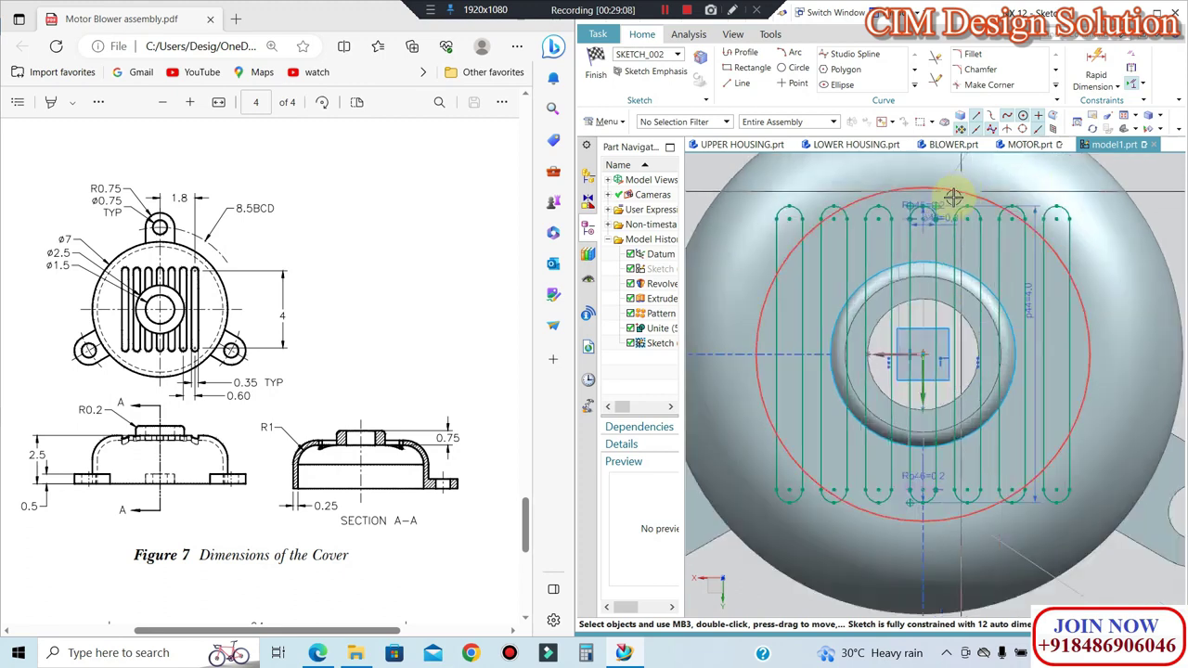
Step: Quick Trim four slot line segments lying inside the projected hub circle
left_click(942, 59)
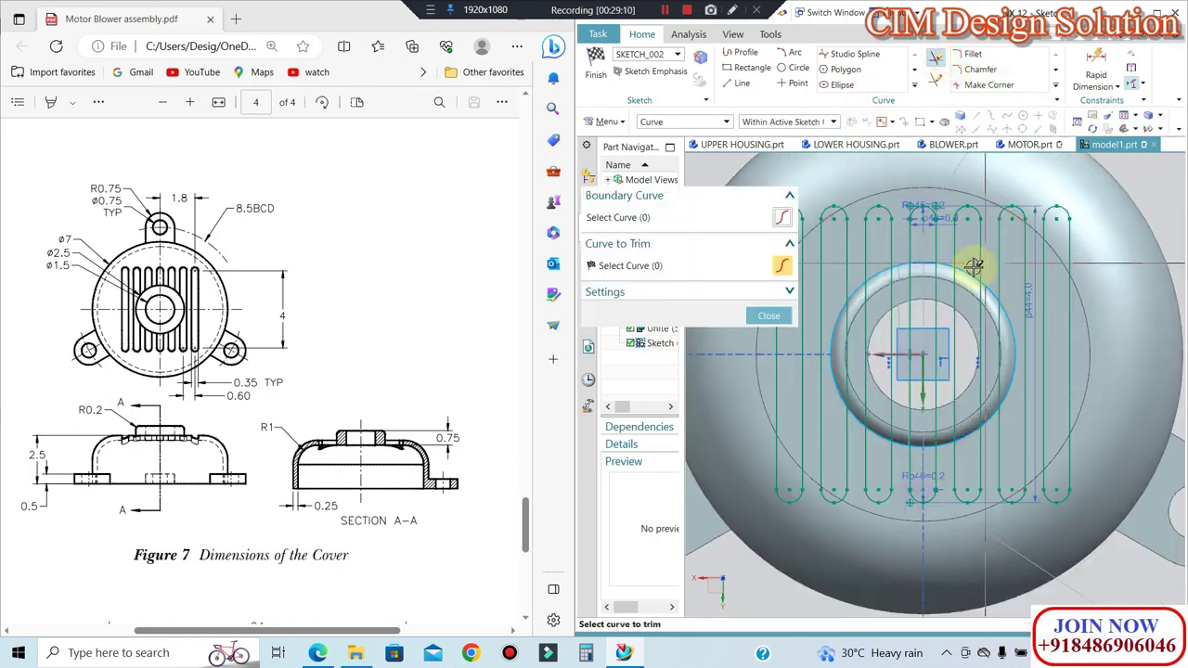
scroll(965, 265, "up", 1)
left_click(948, 298)
left_click(873, 299)
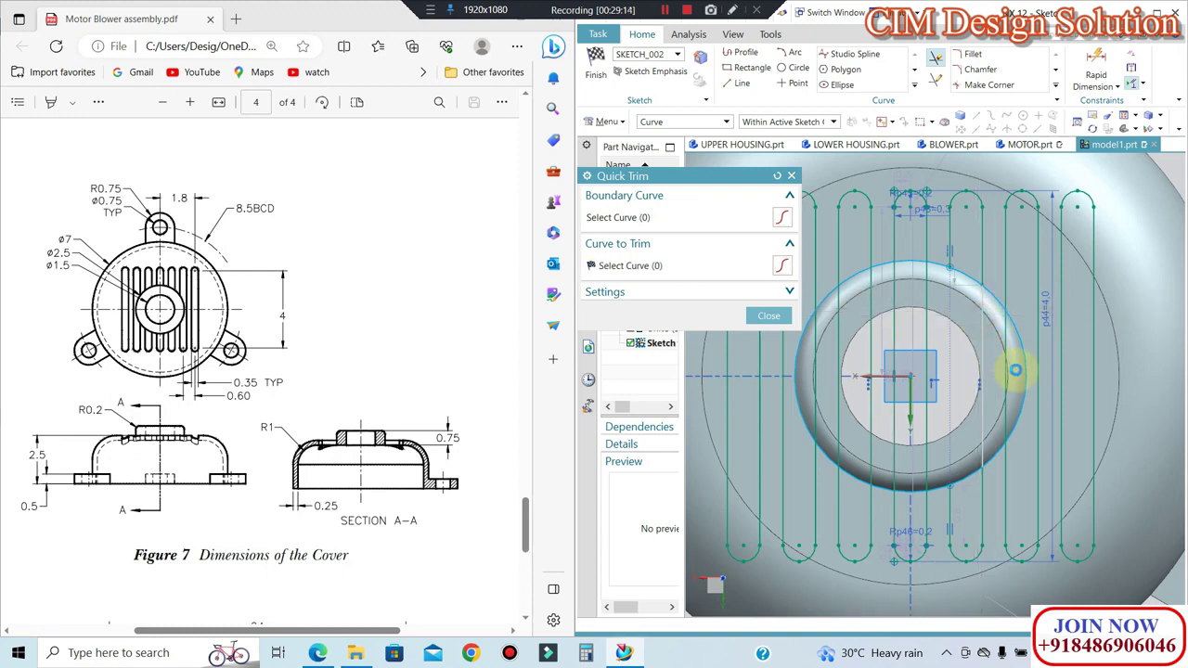
left_click(1004, 360)
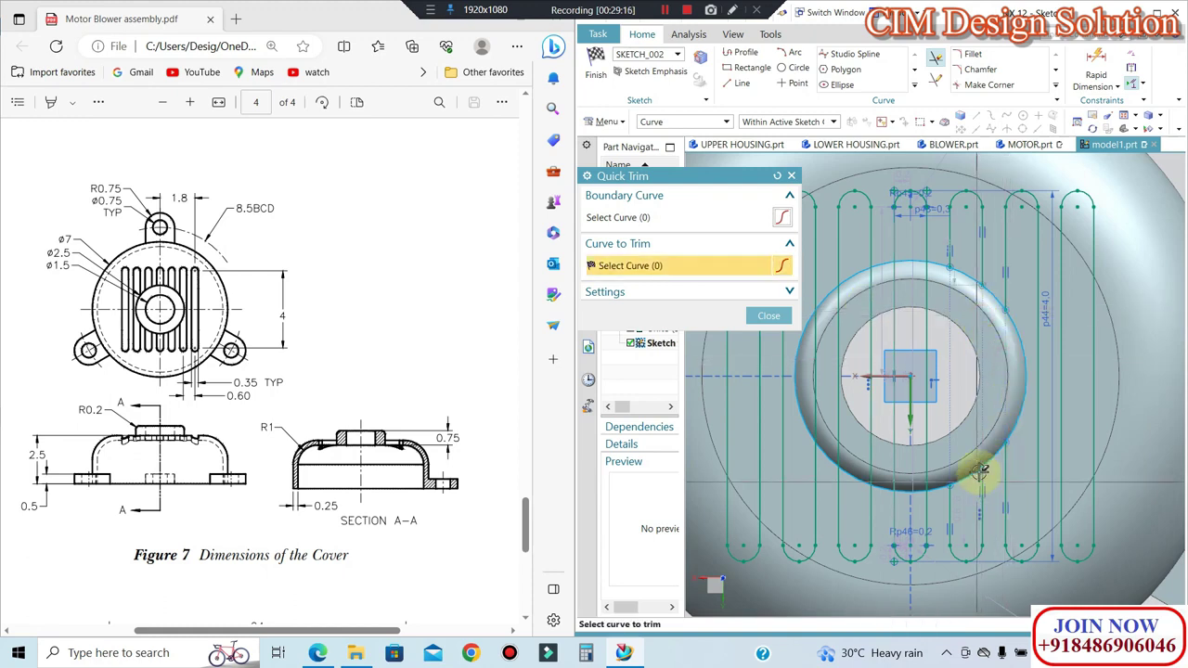
left_click(928, 450)
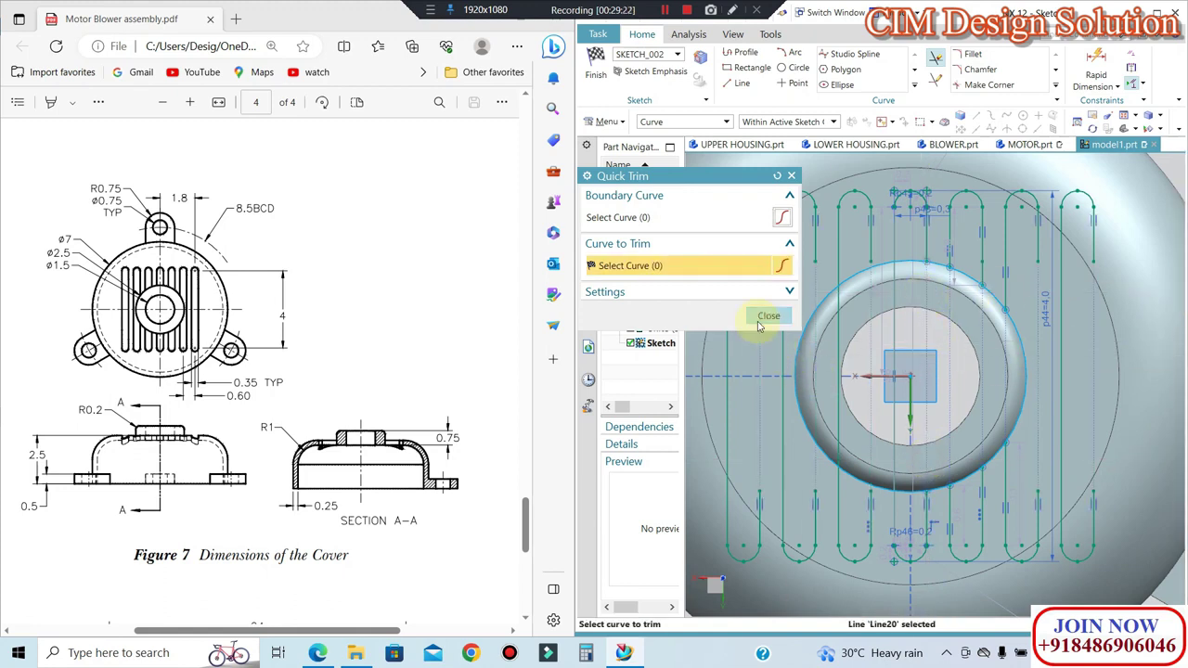
left_click(766, 316)
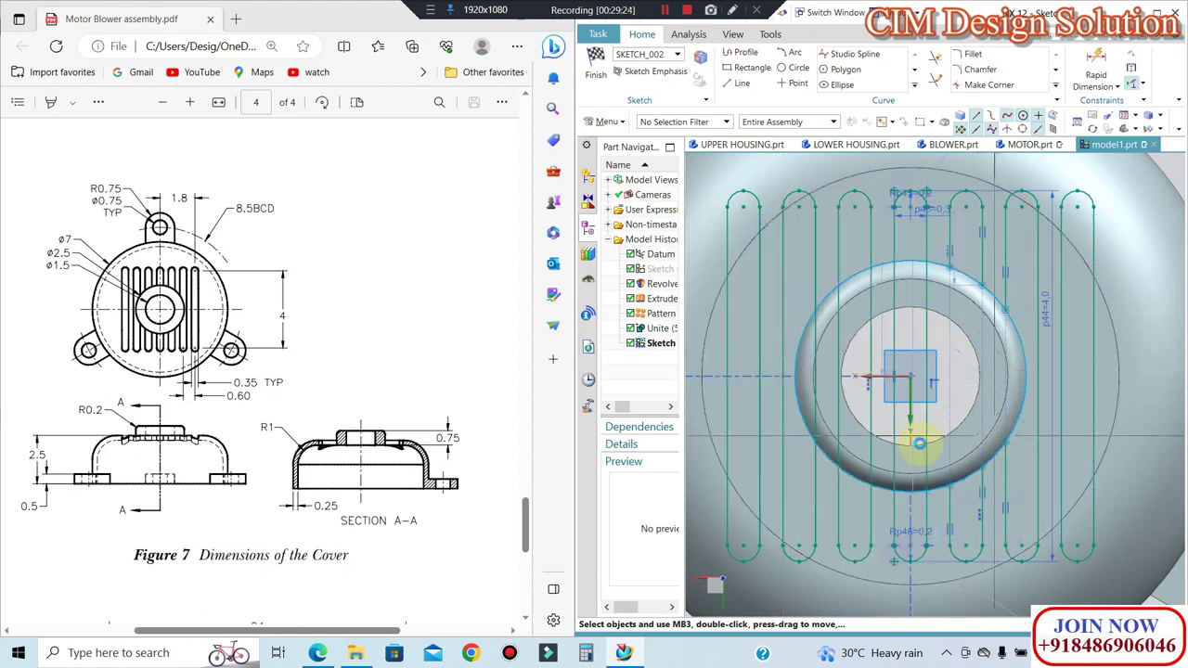
Step: Delete both Linear Pattern constraints from the slot curves
right_click(867, 381)
left_click(883, 376)
left_click(662, 349)
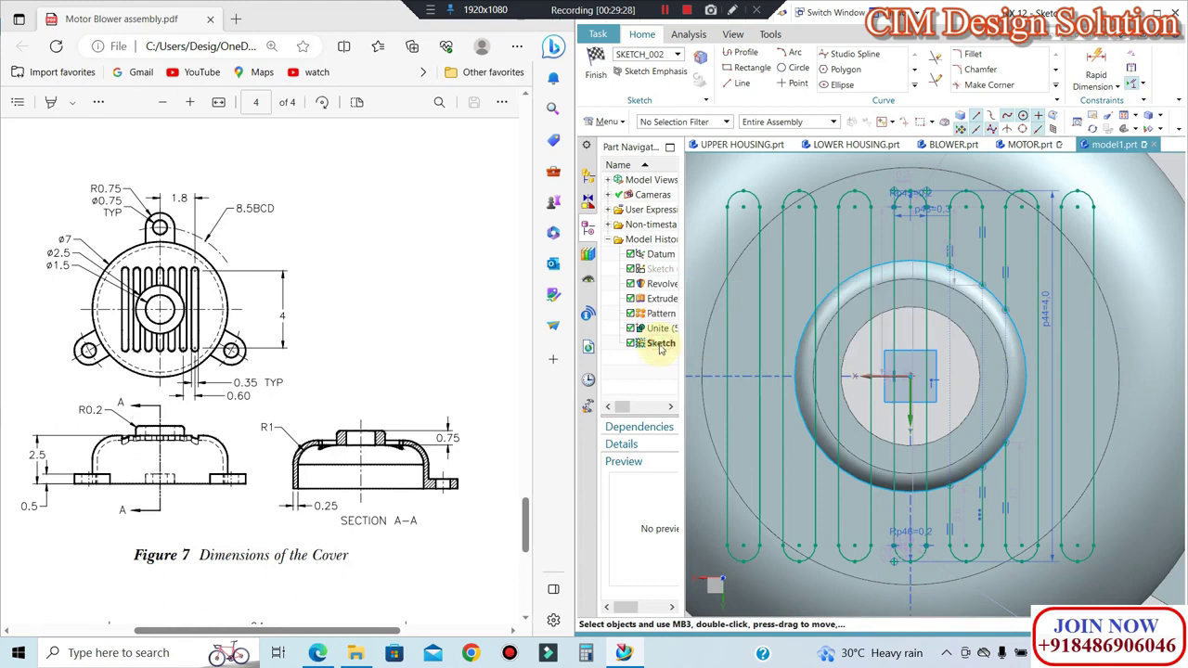
right_click(975, 514)
left_click(1011, 502)
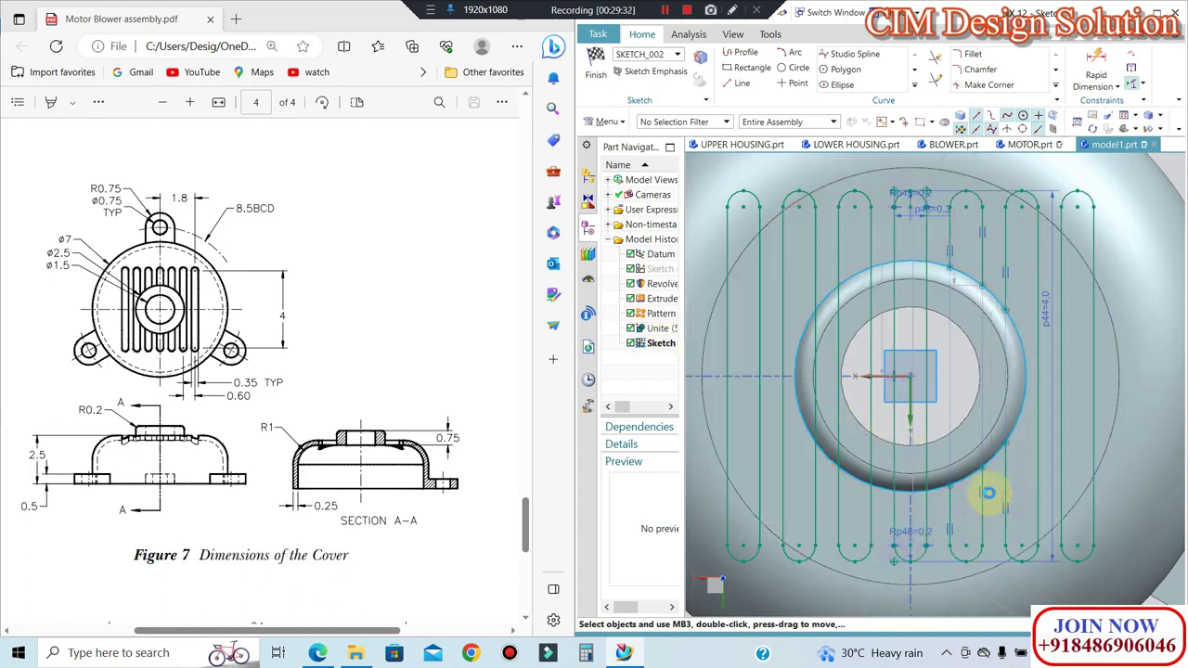
Step: Trim the last leftover slot segment inside the ring, then view the sketch on the dome
left_click(936, 58)
left_click(897, 307)
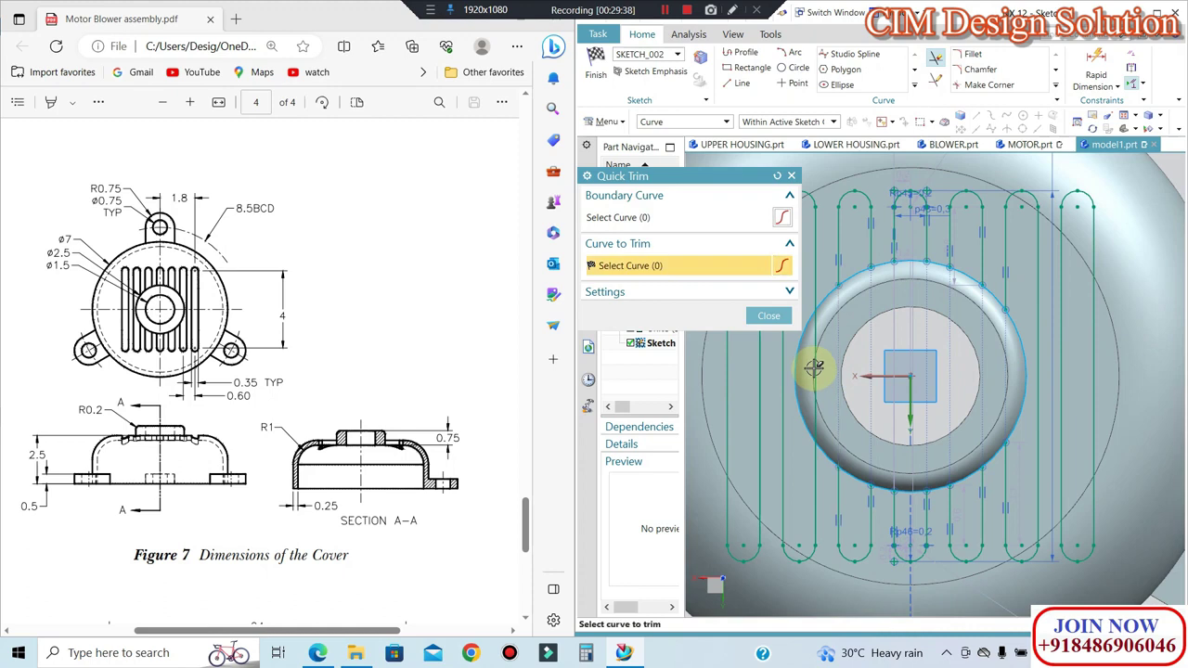
left_click(750, 318)
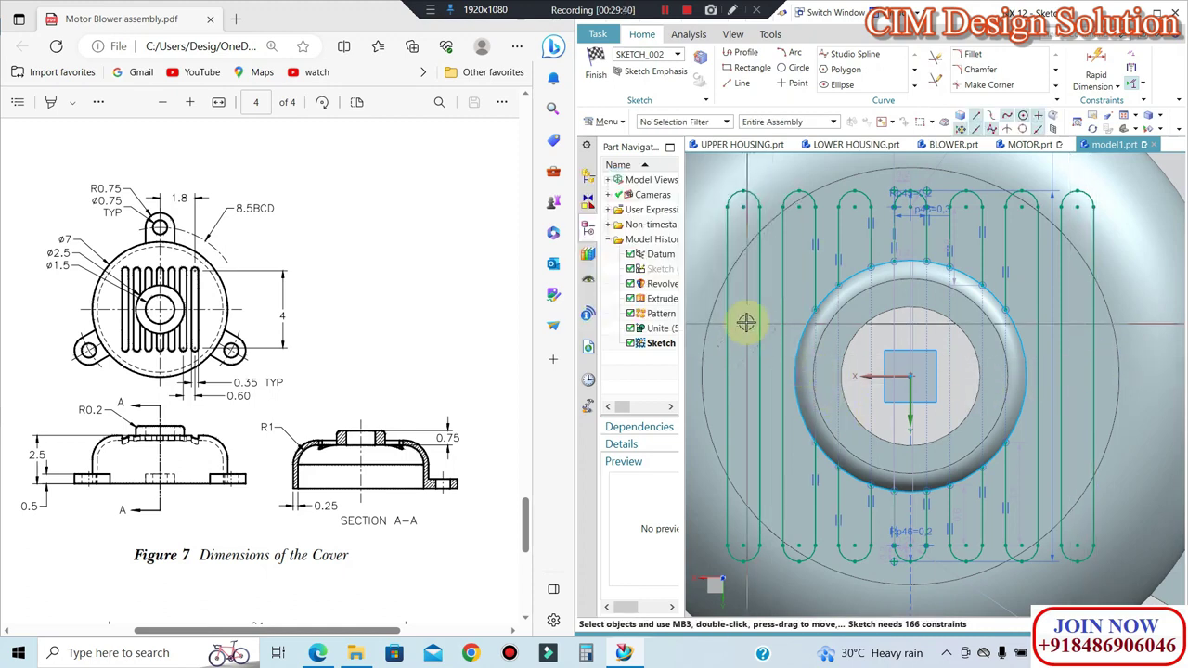
scroll(910, 371, "down", 2)
middle_click_drag(909, 379, 924, 320)
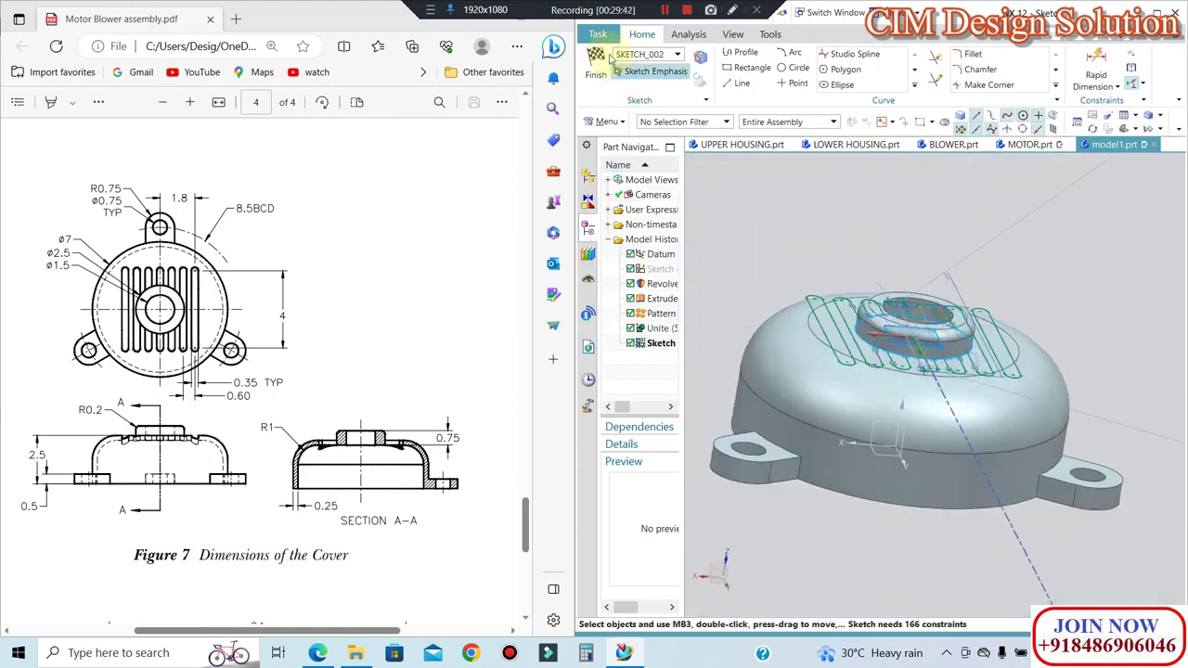
Step: Extrude the seven slot curves as a Subtract from 1 to -1 mm, then reopen Extrude (6) for editing
left_click(608, 61)
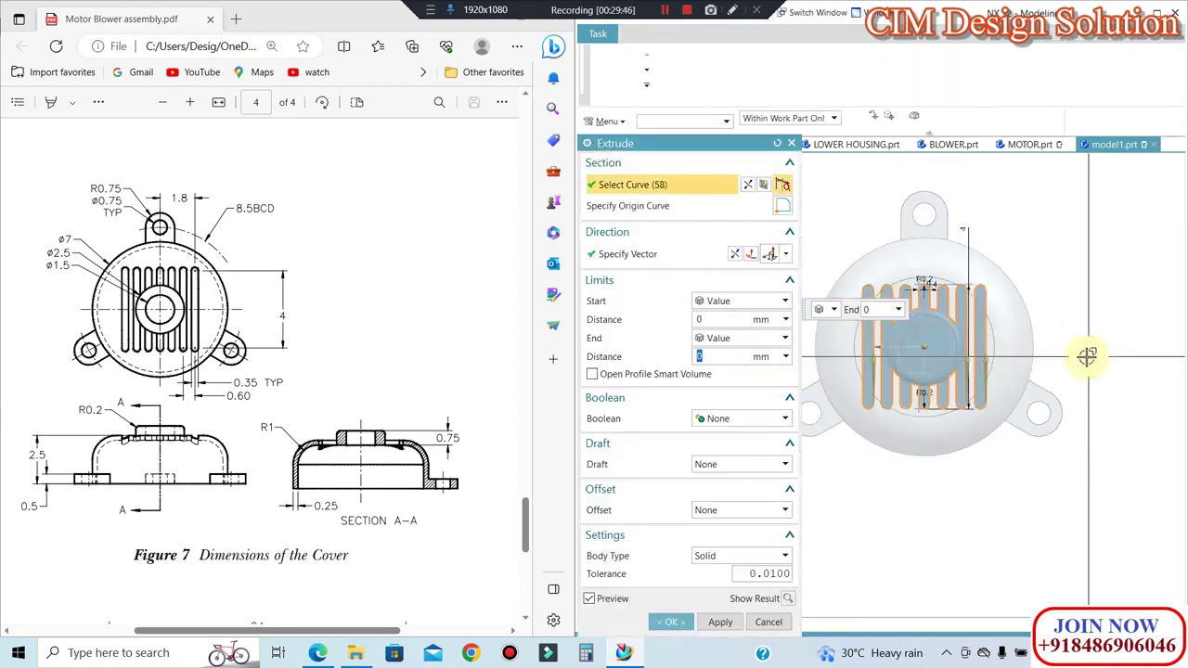
middle_click_drag(1089, 331, 1101, 273)
scroll(974, 297, "up", 3)
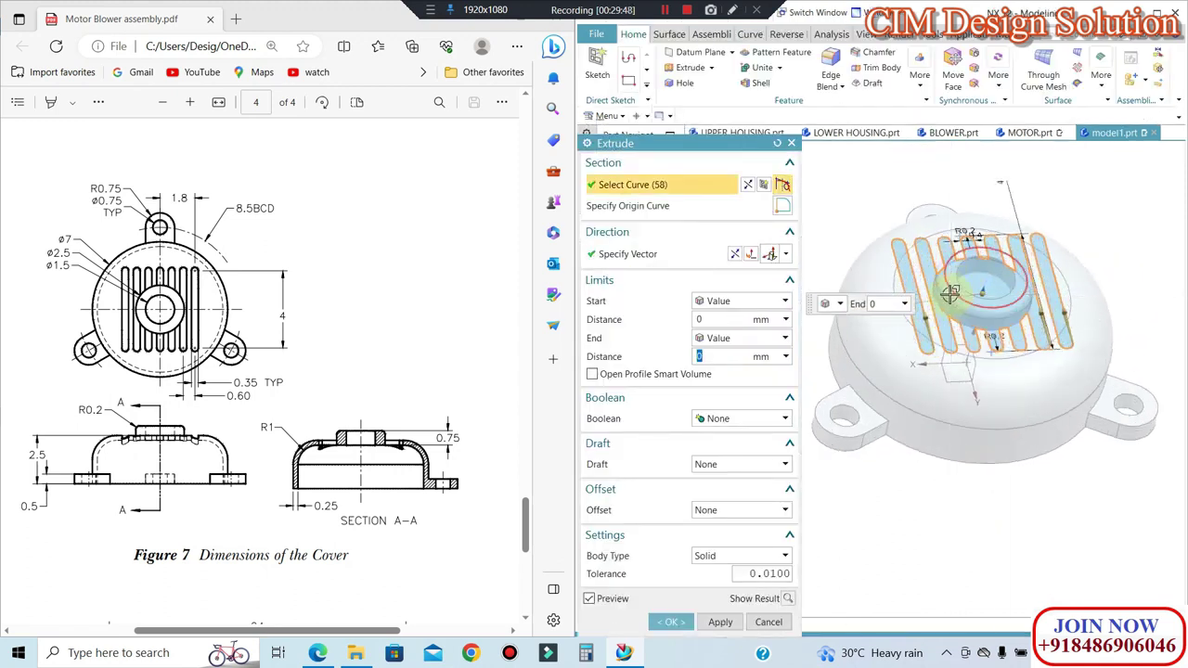
scroll(933, 315, "up", 3)
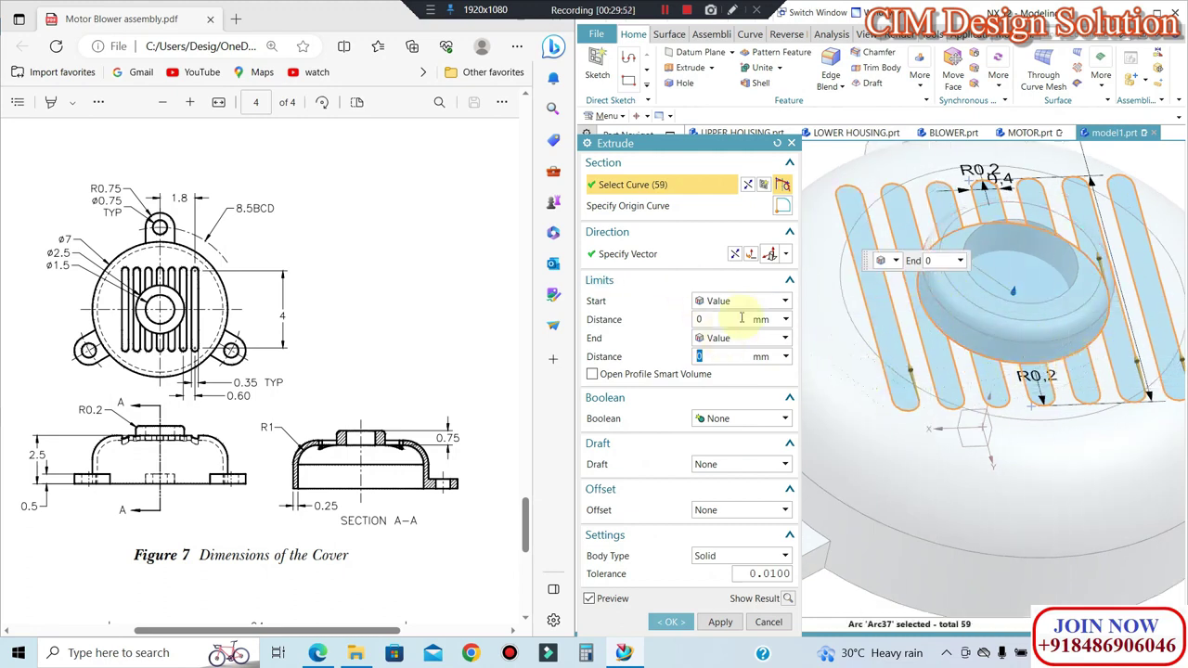
left_click(741, 418)
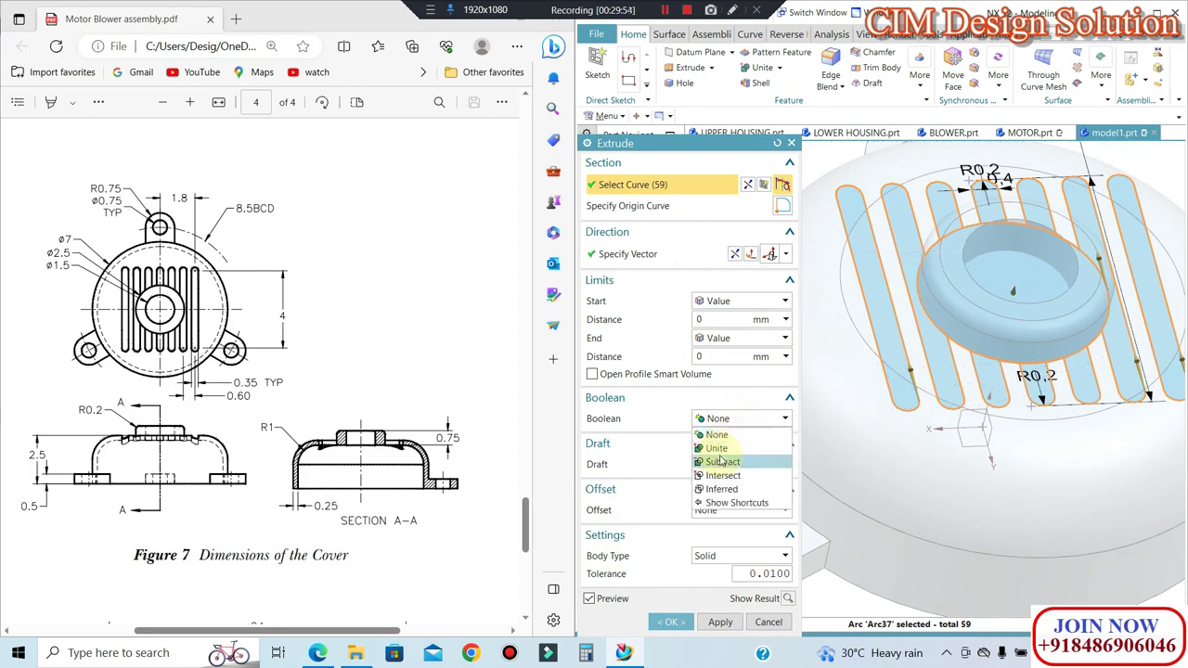
left_click(720, 459)
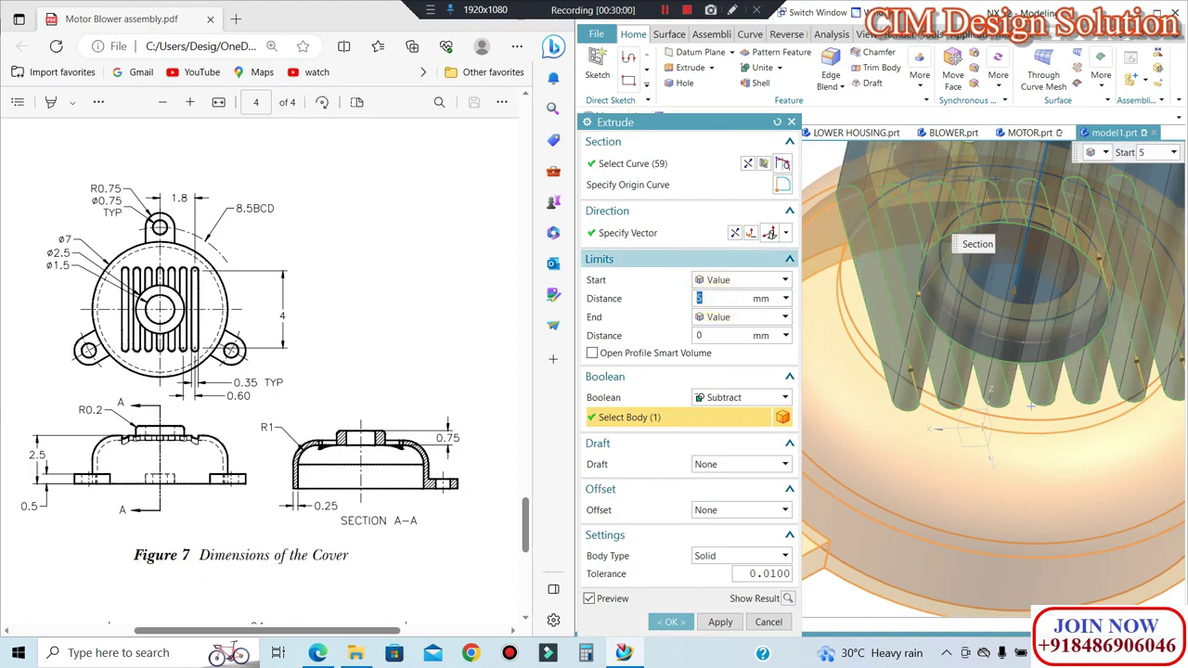
left_click(710, 334)
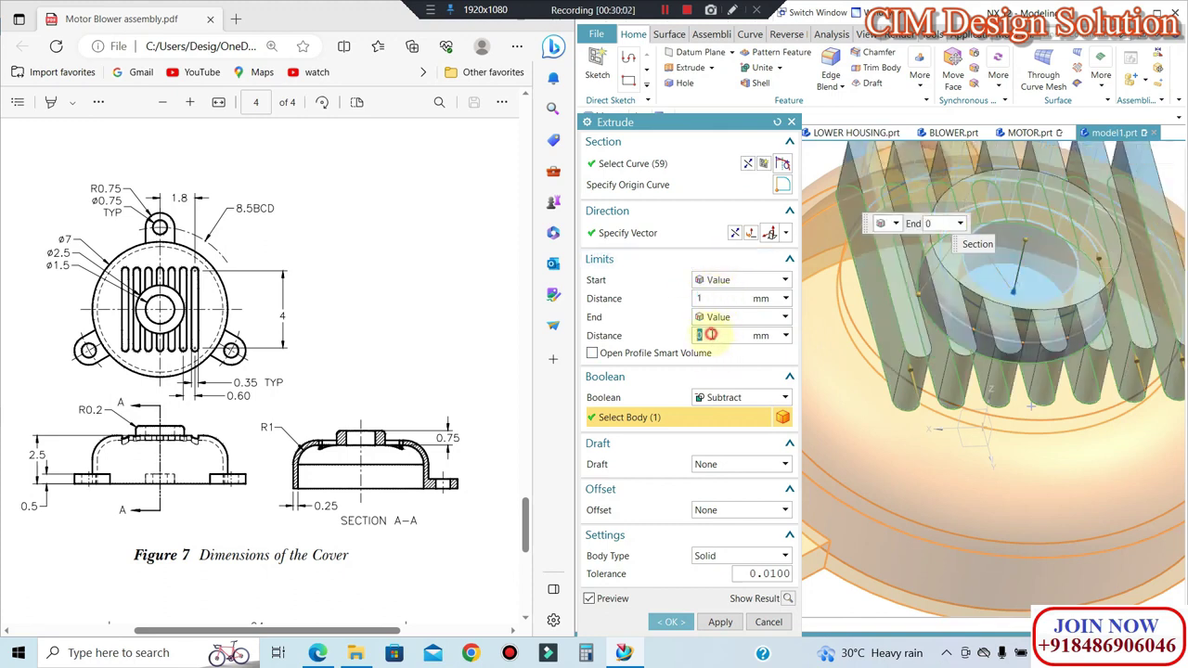
type("-1")
key("Return")
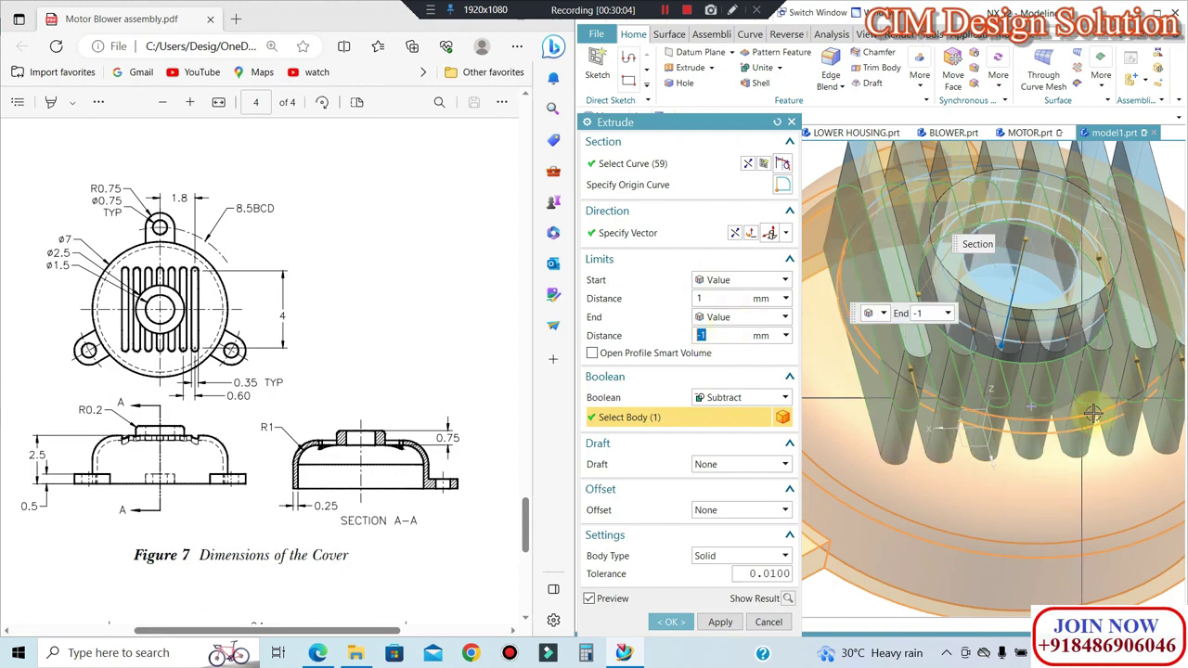
middle_click(942, 383)
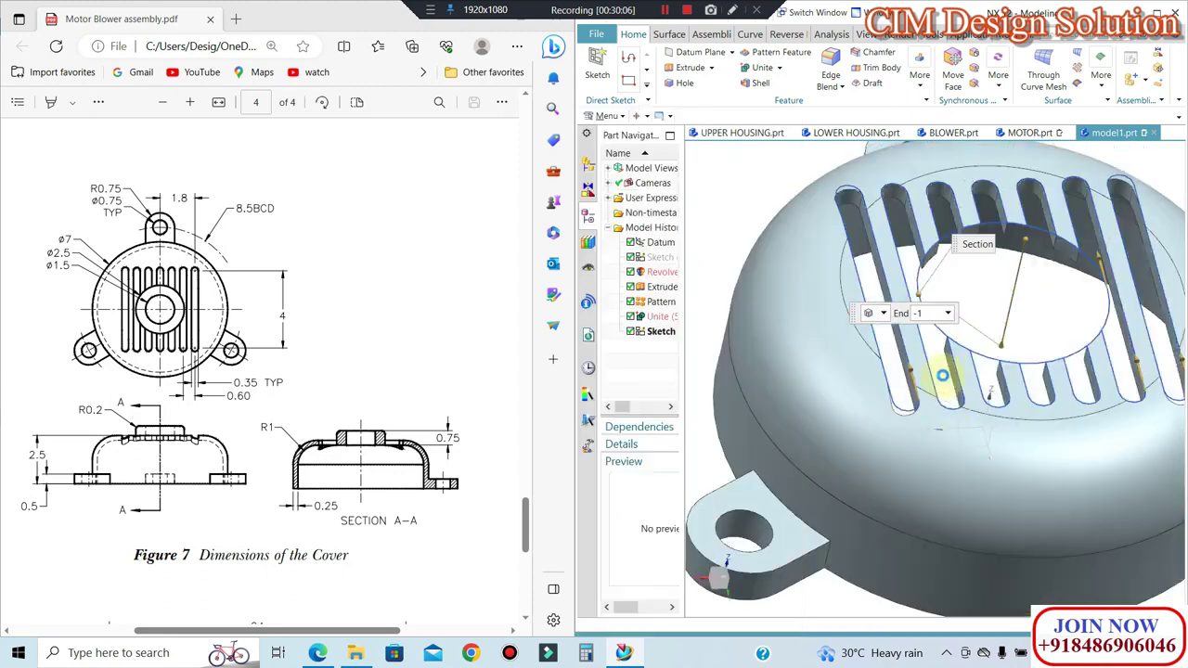
double_click(659, 343)
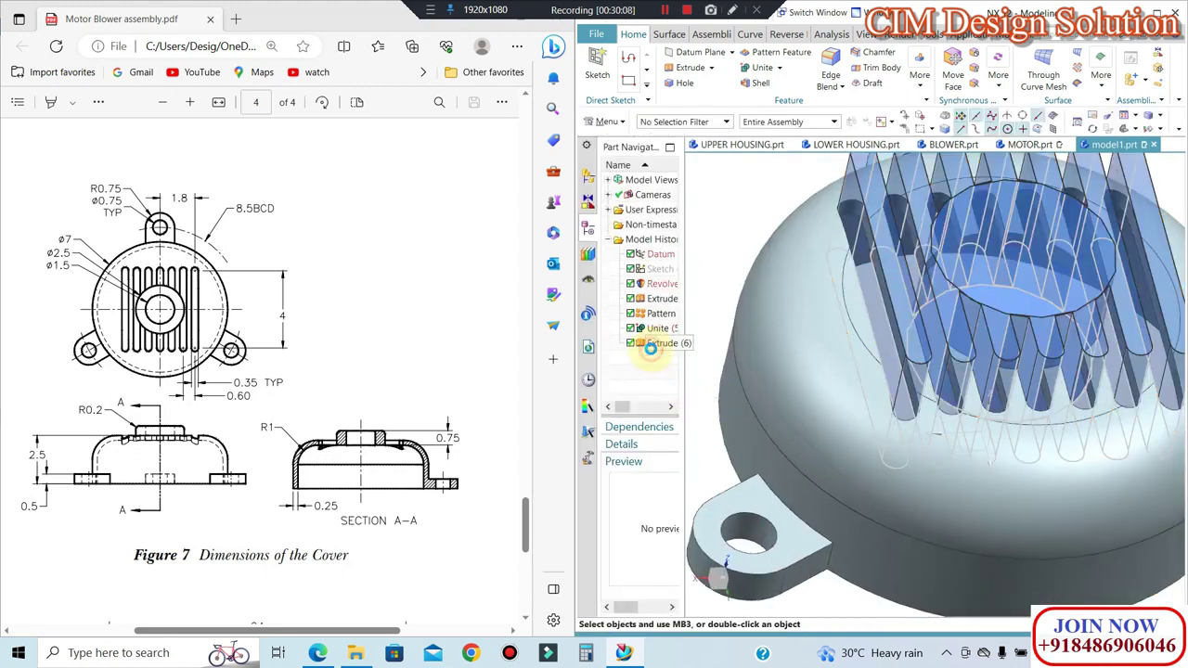
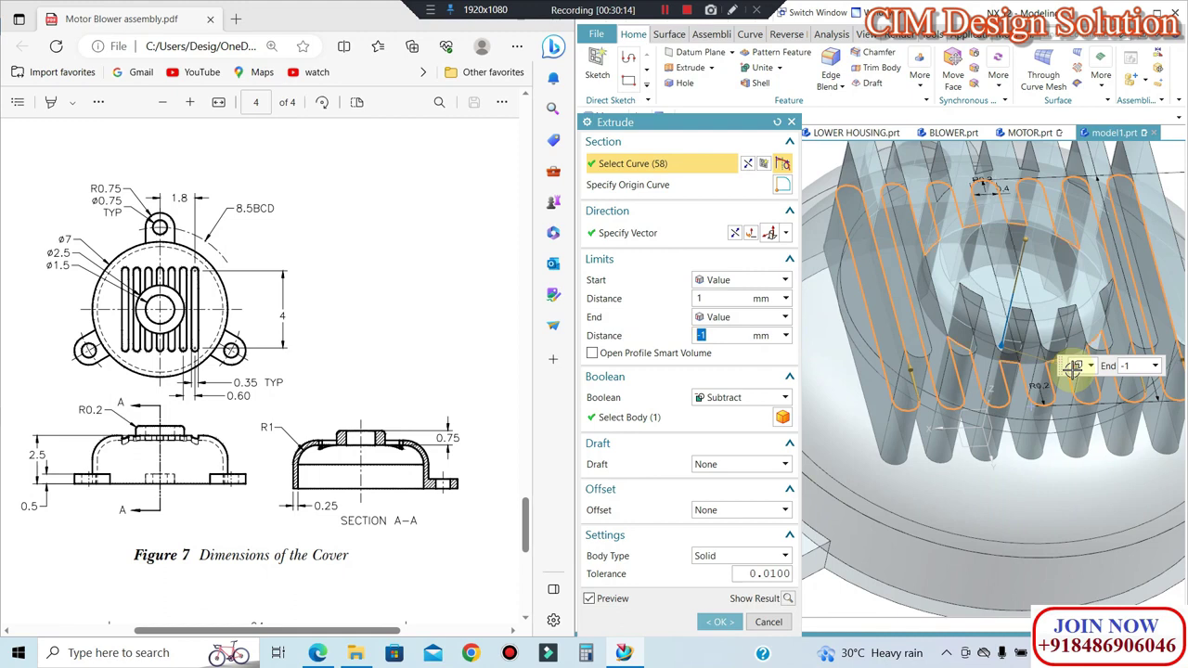
Step: Commit the slot cut, then edit it with the Single Curve rule to add the missing inner arc (59 curves)
middle_click(963, 360)
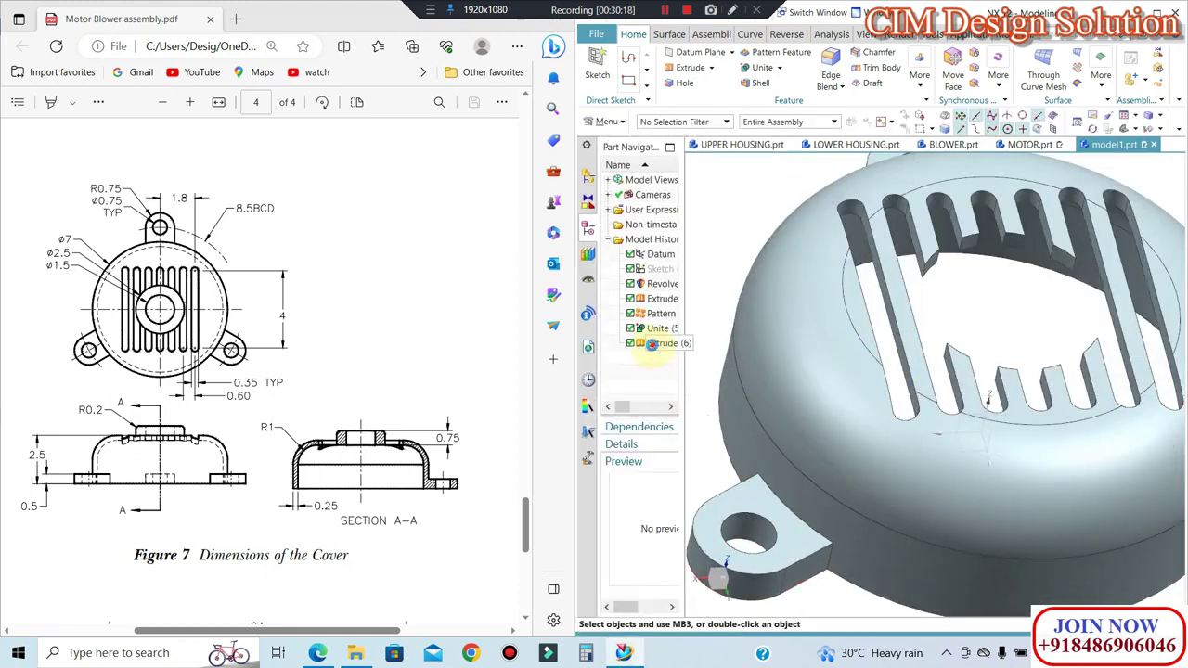
double_click(651, 344)
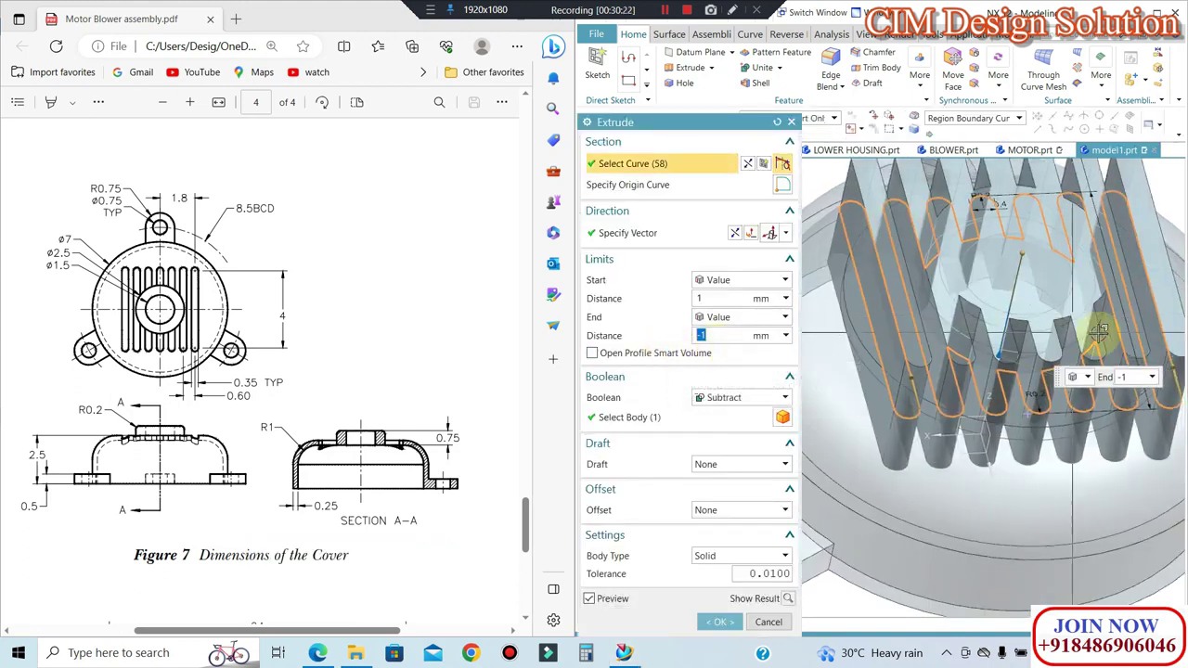
middle_click_drag(940, 345, 909, 381)
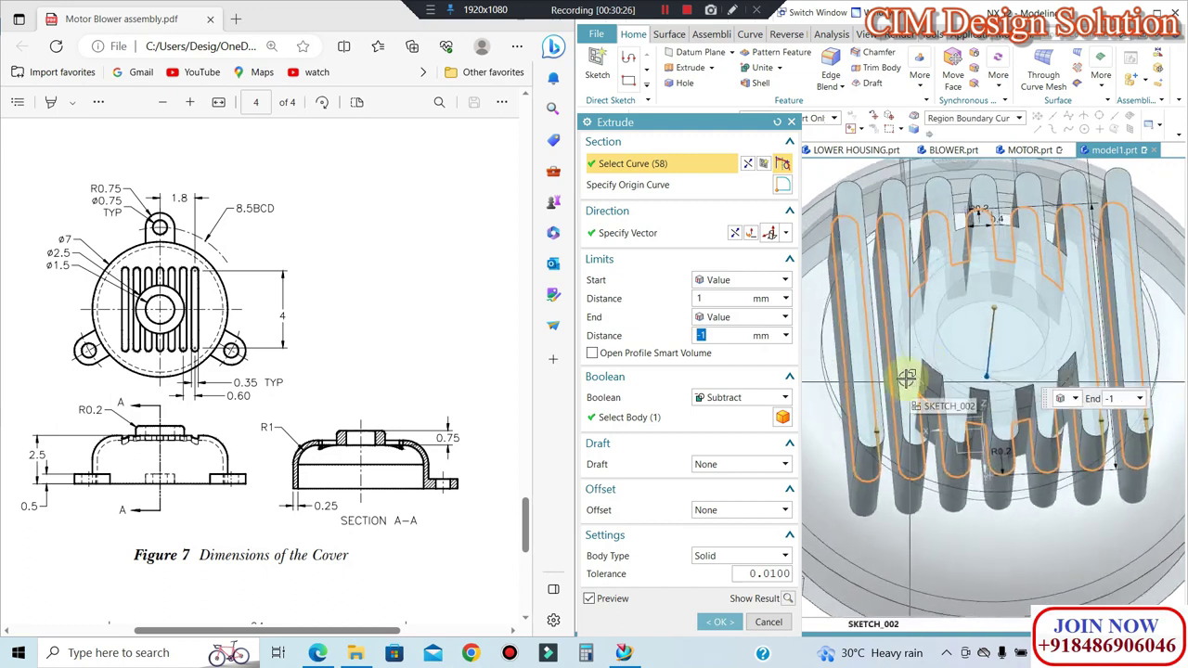
left_click(640, 160)
left_click(974, 119)
left_click(928, 139)
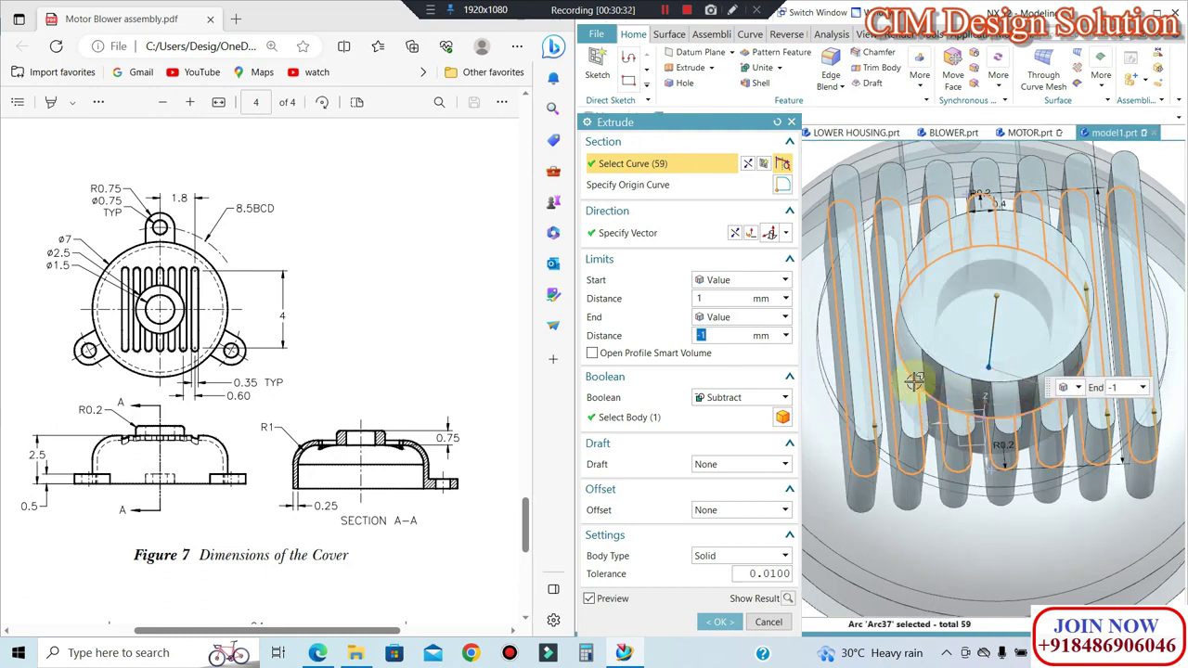
middle_click(928, 382)
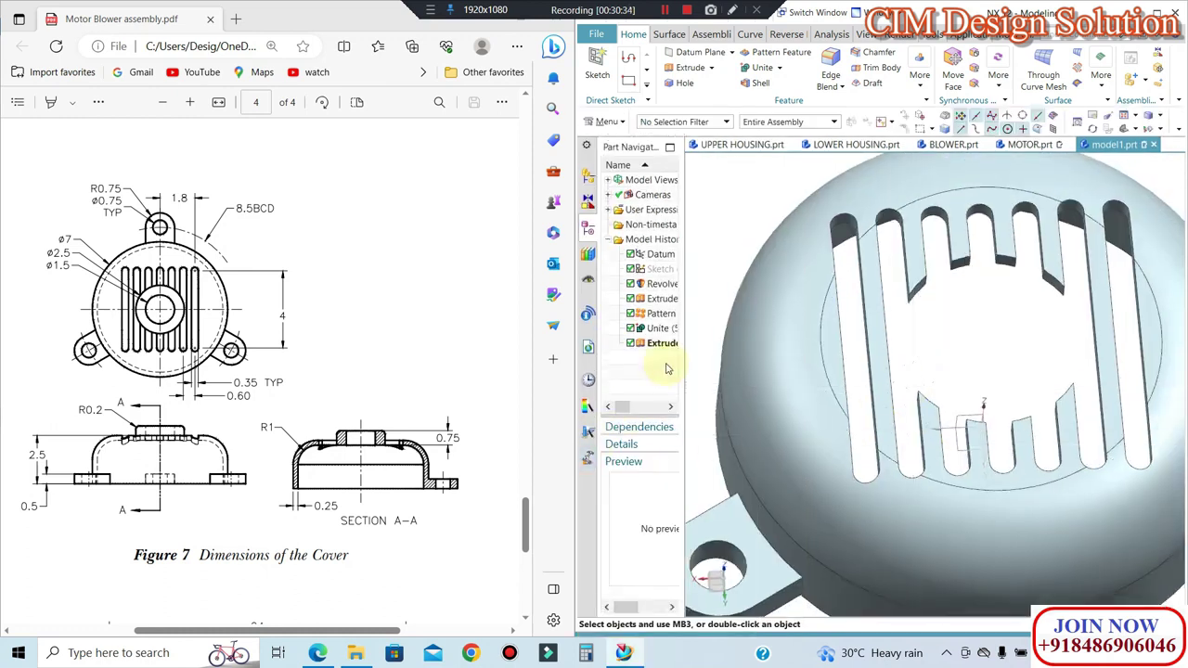
Step: Make the slot extrusion's sketch external, then delete the slot extrusion
right_click(661, 343)
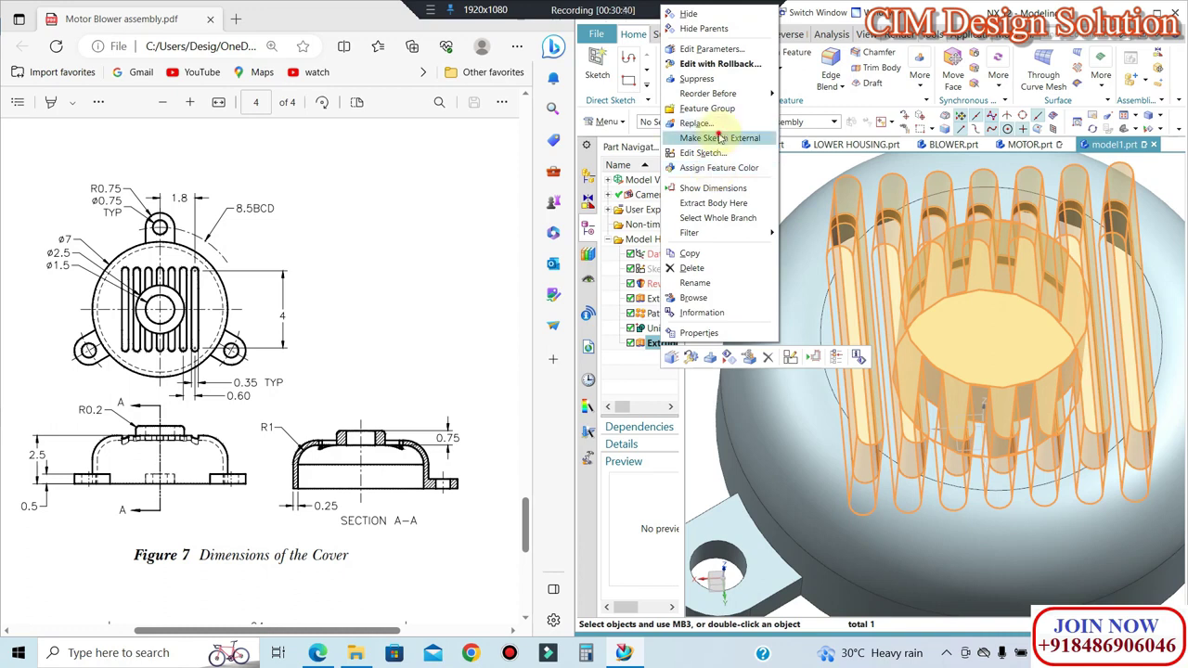
left_click(720, 138)
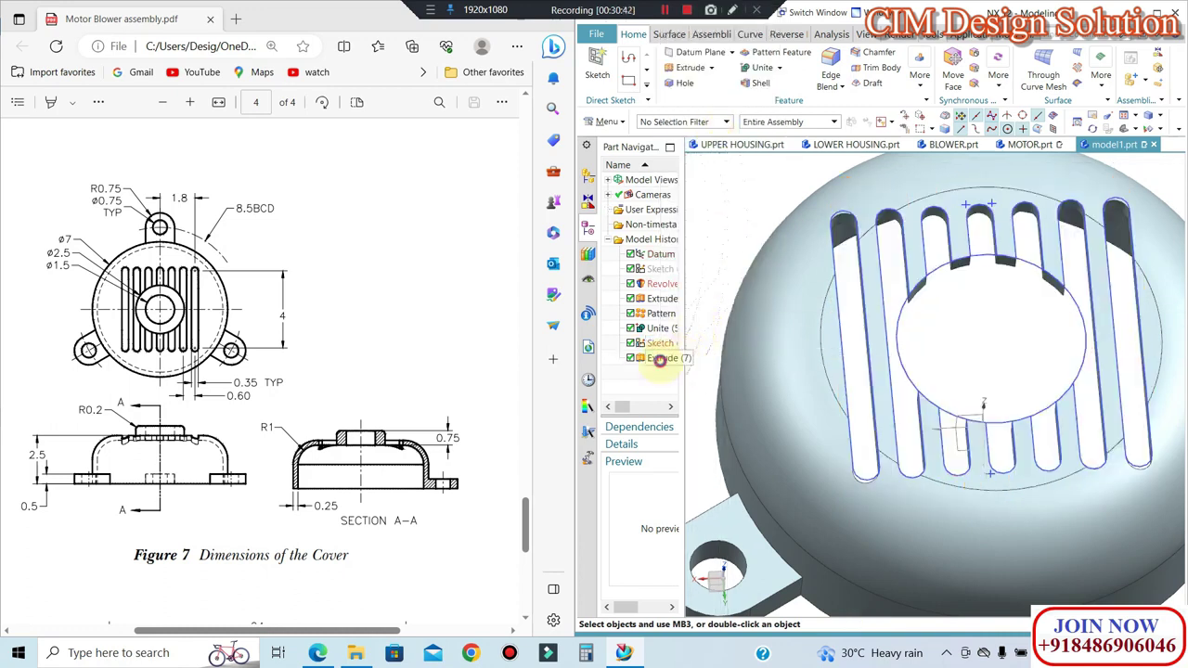
right_click(660, 360)
left_click(694, 287)
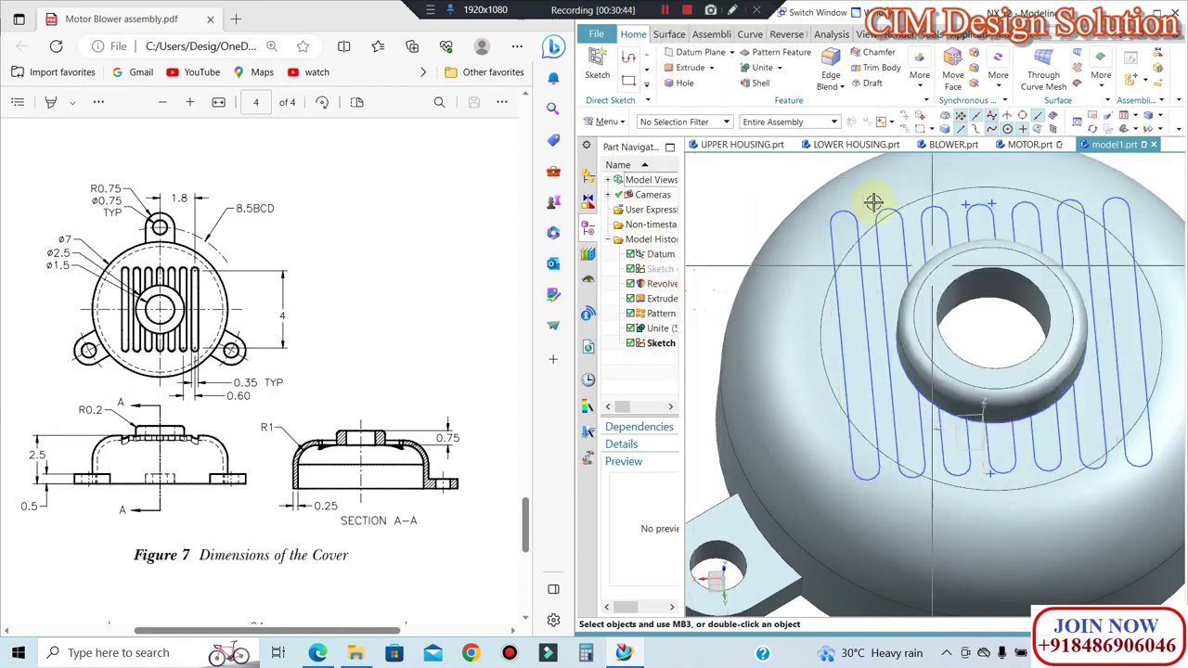
left_click(685, 68)
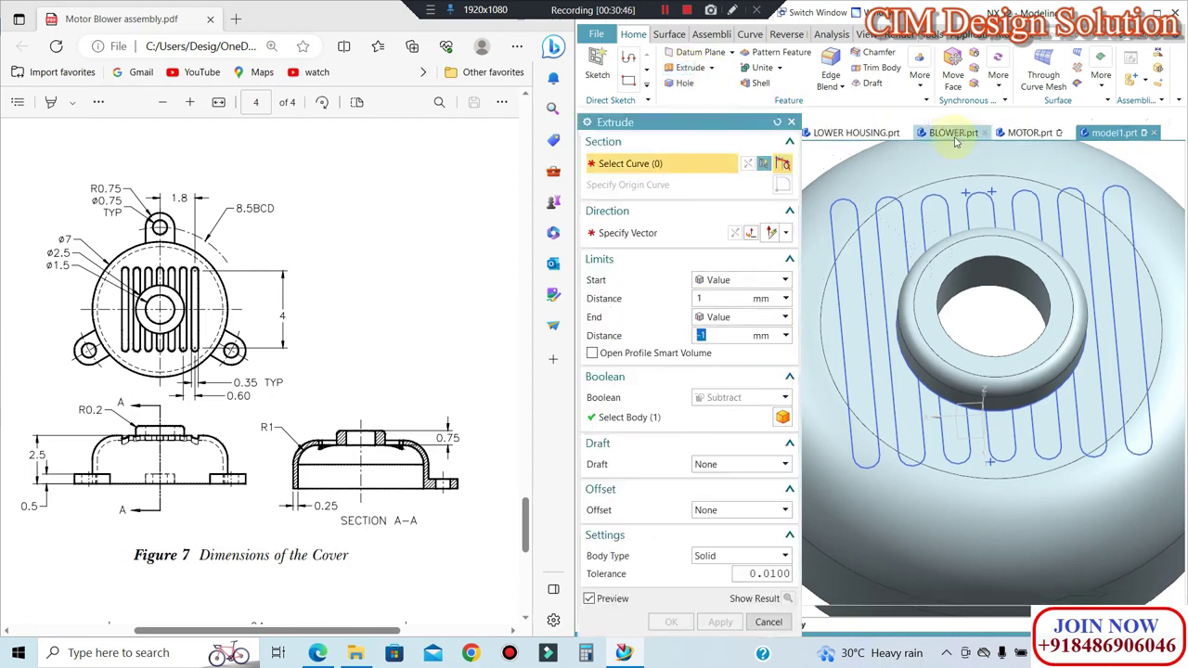
Step: Use the Region Boundary Curves rule, select the first slot region, and turn off Preview
left_click_drag(662, 123, 637, 121)
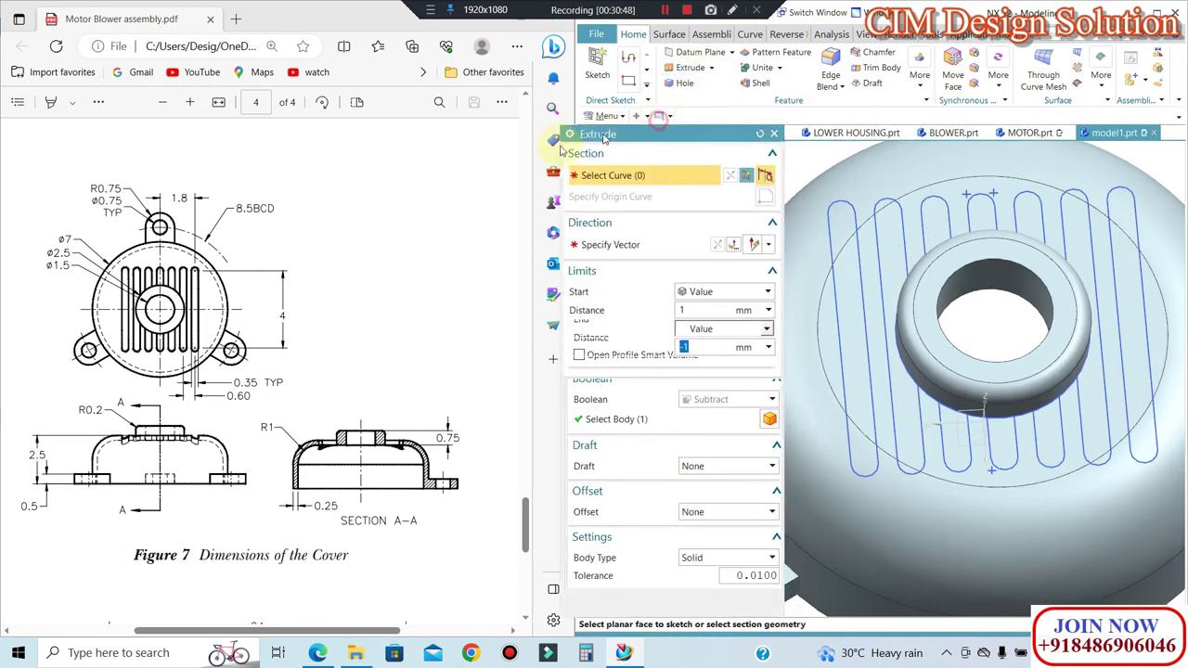
left_click(849, 137)
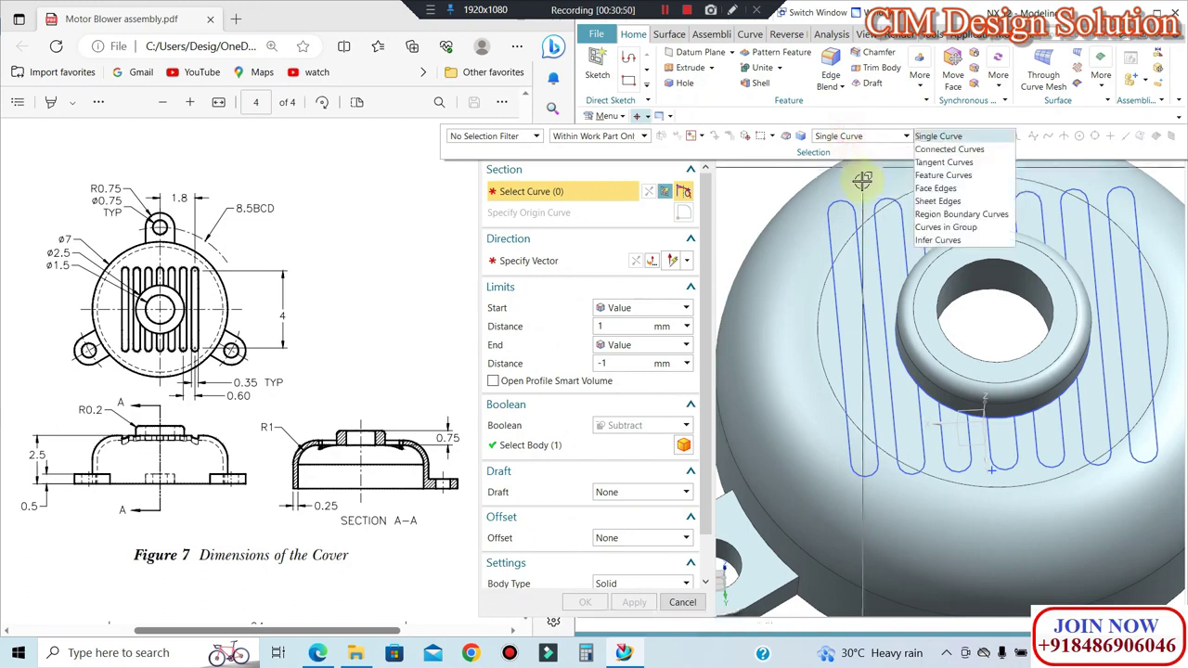
left_click(948, 220)
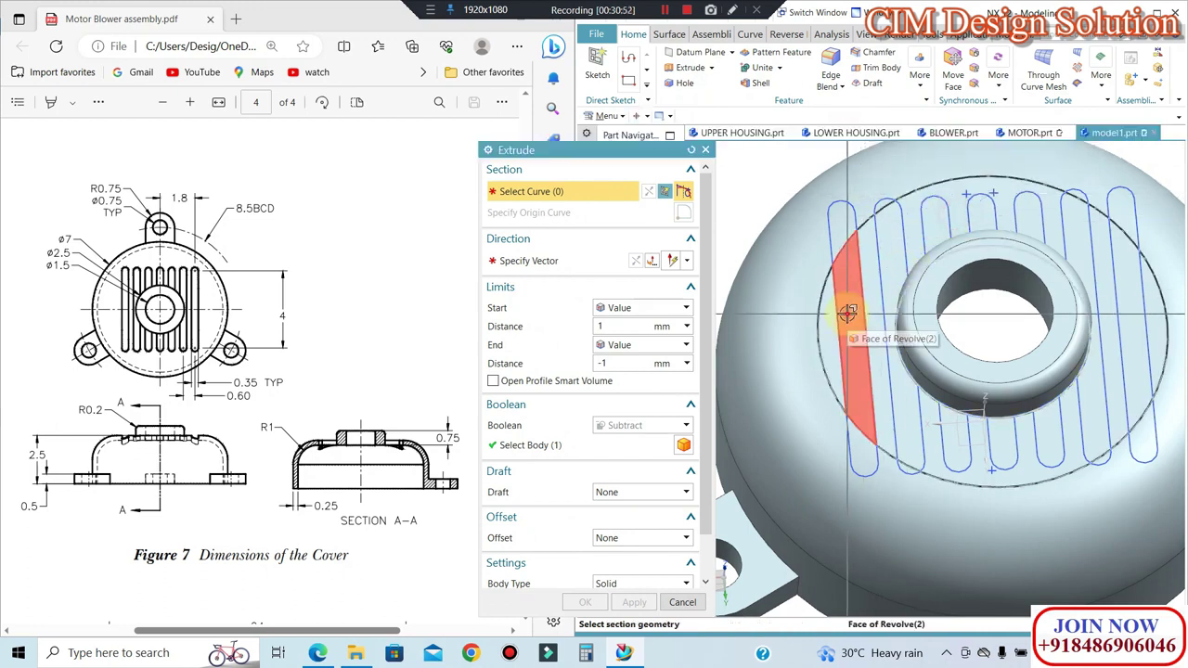
left_click(848, 314)
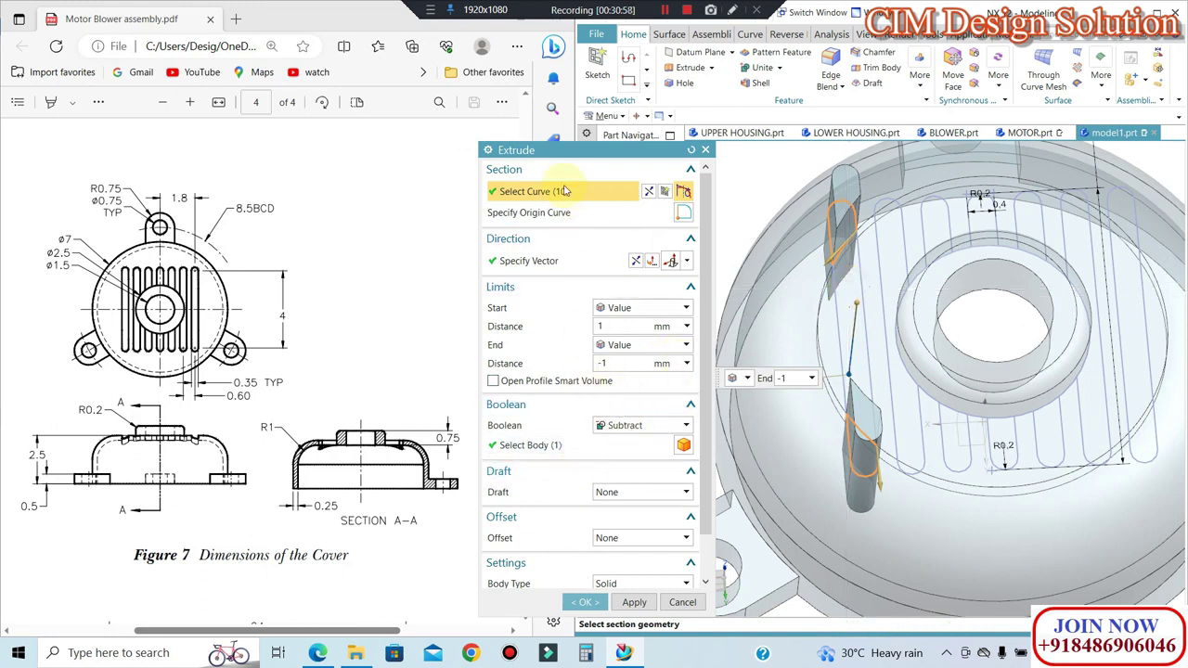
left_click_drag(556, 152, 543, 54)
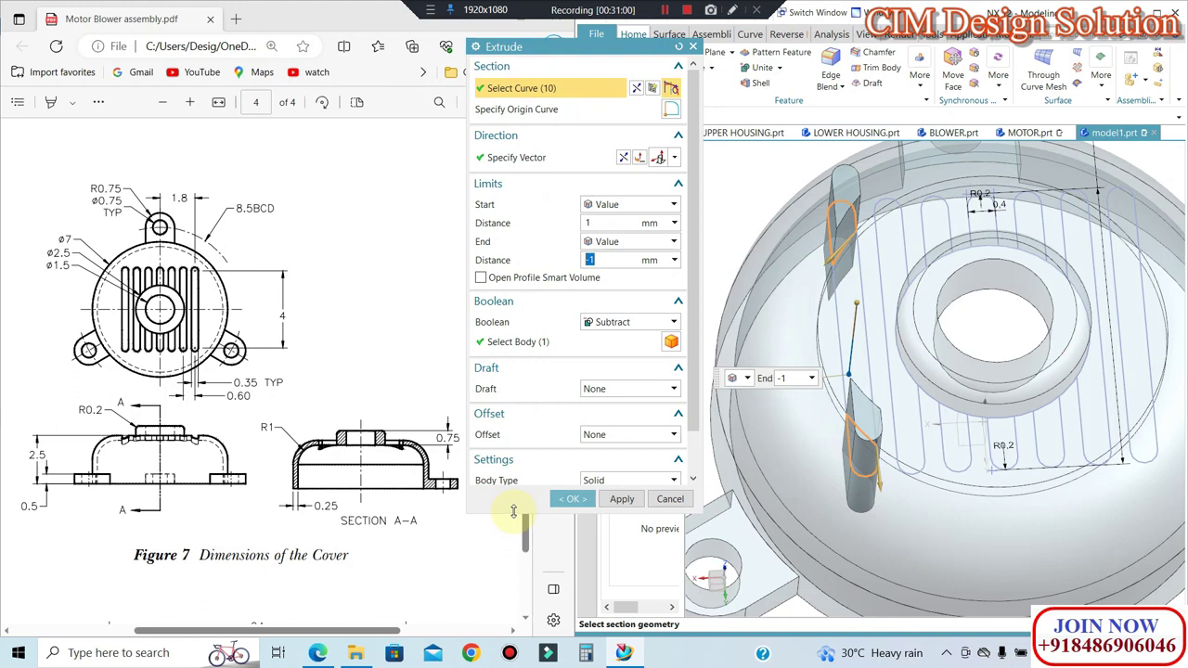
left_click_drag(513, 510, 510, 580)
left_click(477, 523)
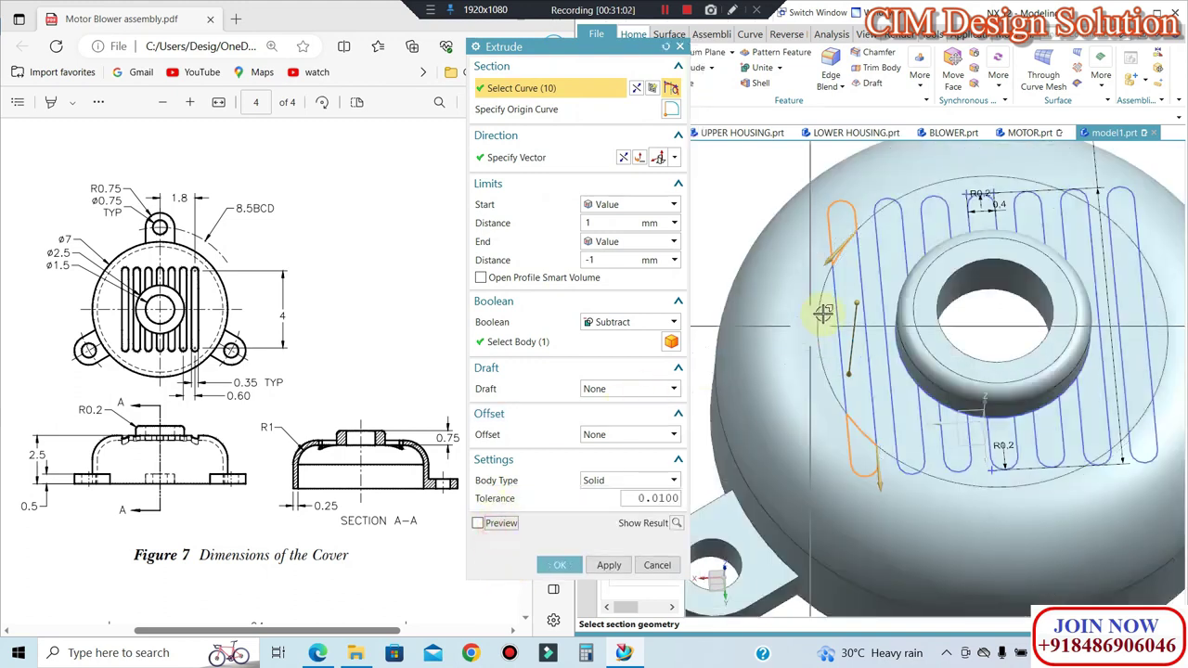
Step: Add the remaining slot regions and commit the Subtract extrusion through the cover
left_click(895, 252)
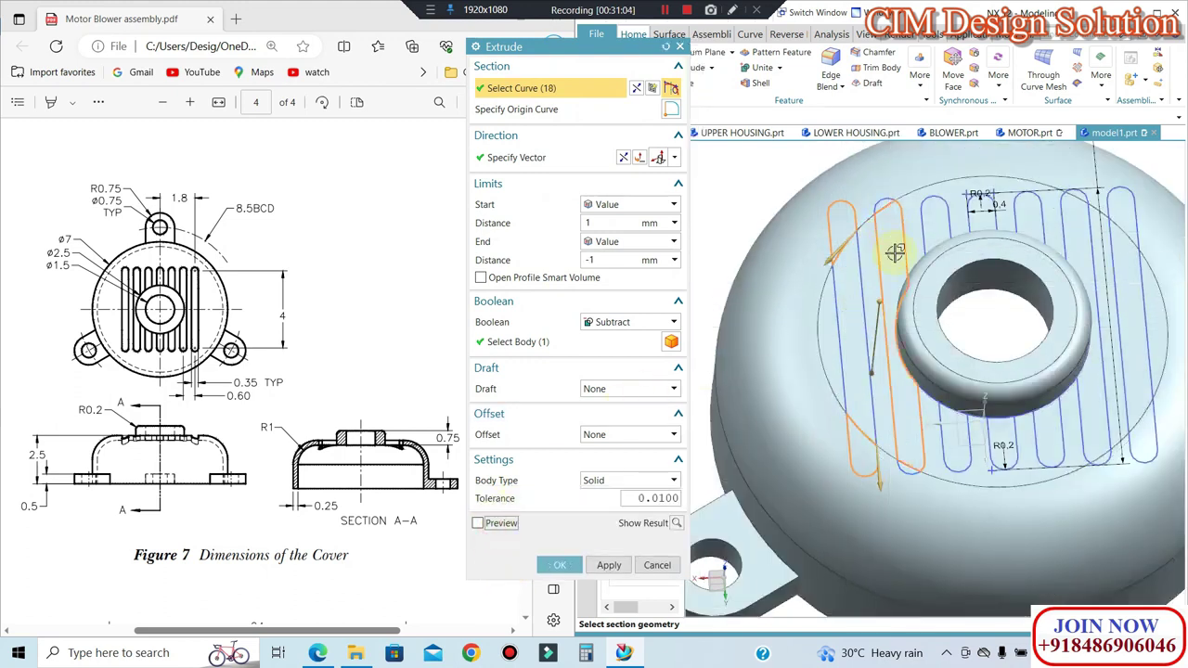
left_click(986, 216)
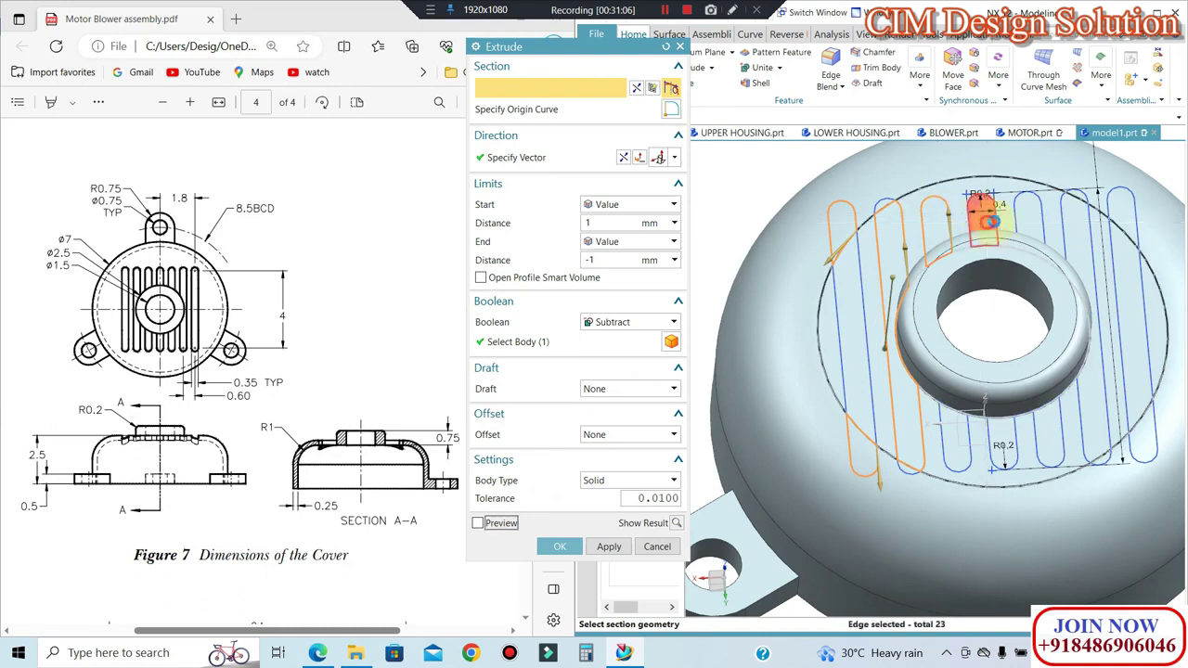
left_click(1018, 215)
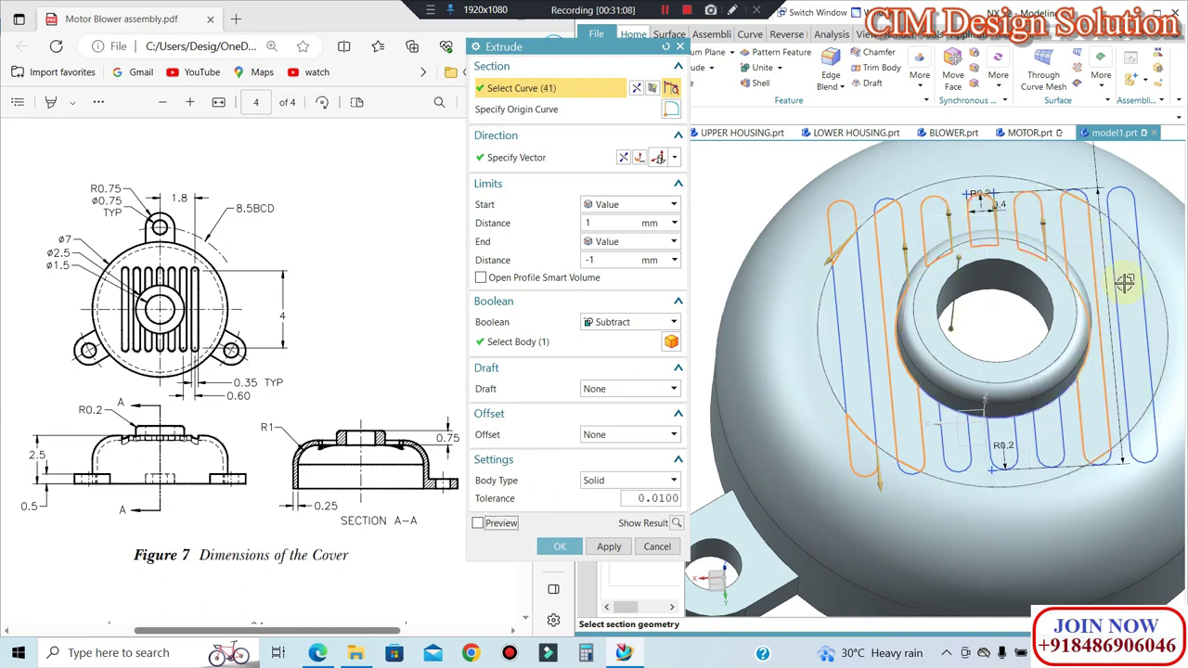
left_click(1111, 253)
left_click(1127, 209)
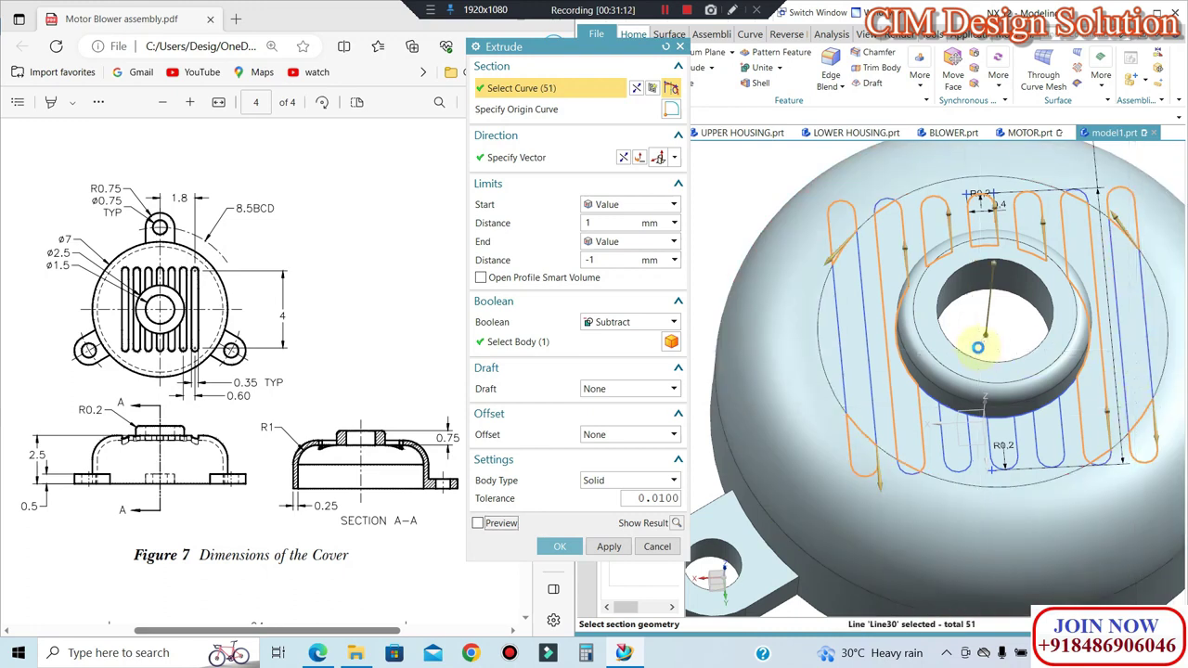
middle_click(807, 352)
middle_click_drag(1024, 252, 1007, 237)
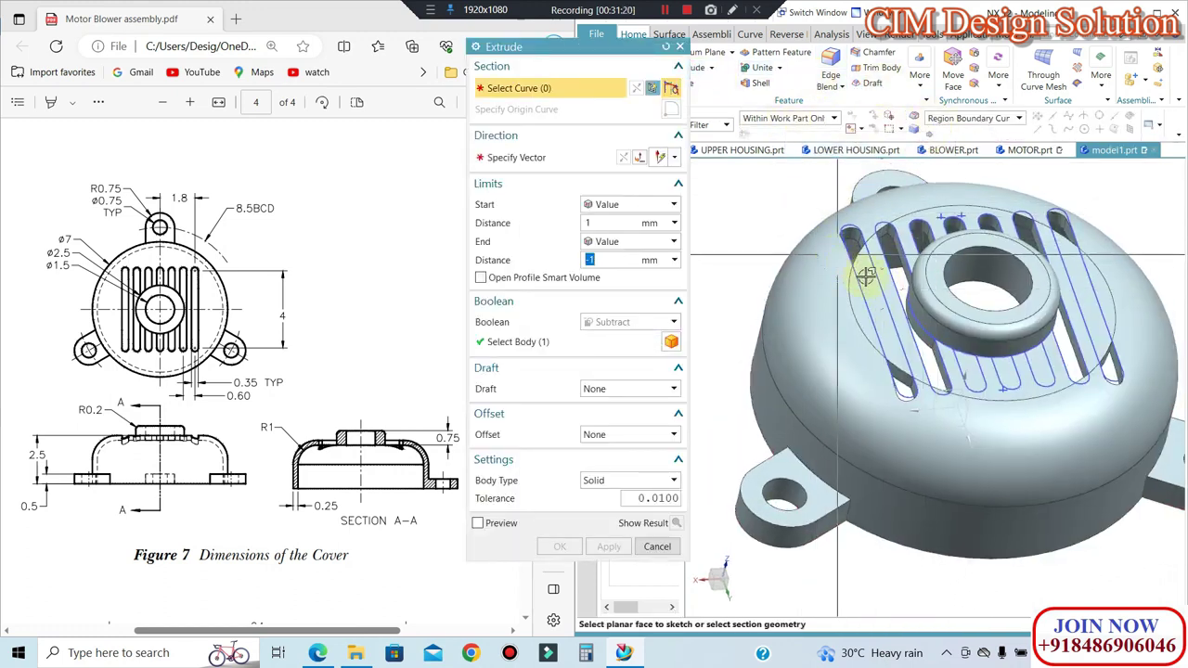
Step: Pick the slot outlines into a new Subtract extrusion (31 curves, 1 to -1 mm) and commit it
left_click(884, 232)
scroll(882, 222, "up", 2)
left_click(921, 266)
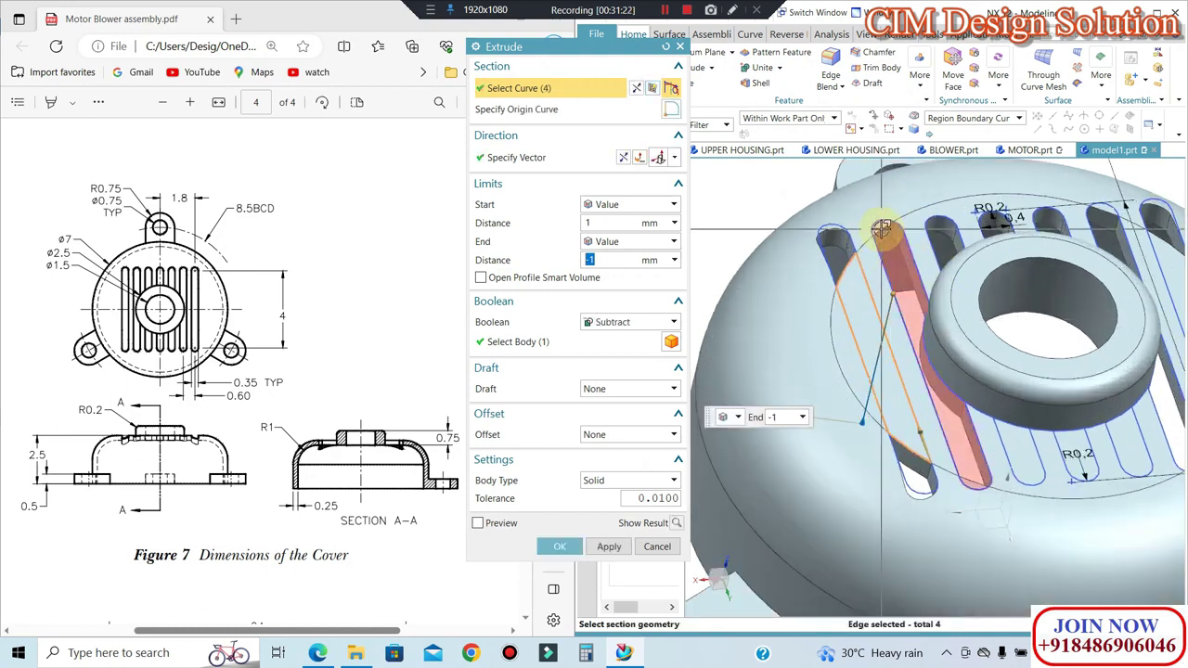
middle_click_drag(903, 259, 1077, 348)
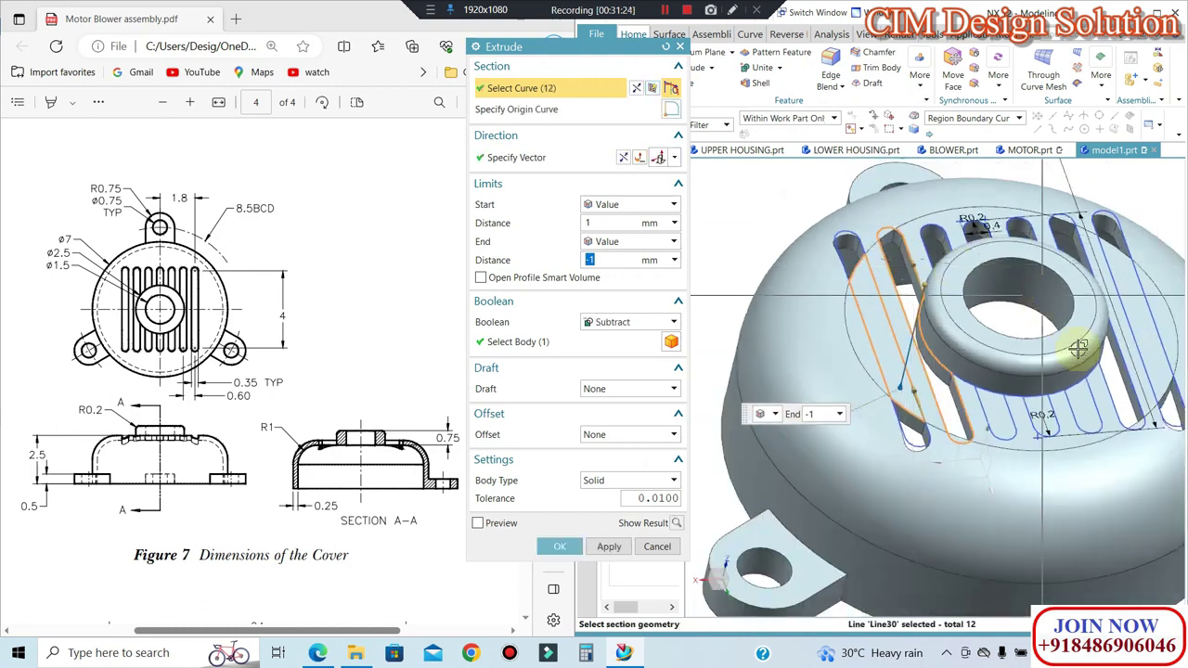
left_click(1005, 418)
scroll(983, 399, "up", 3)
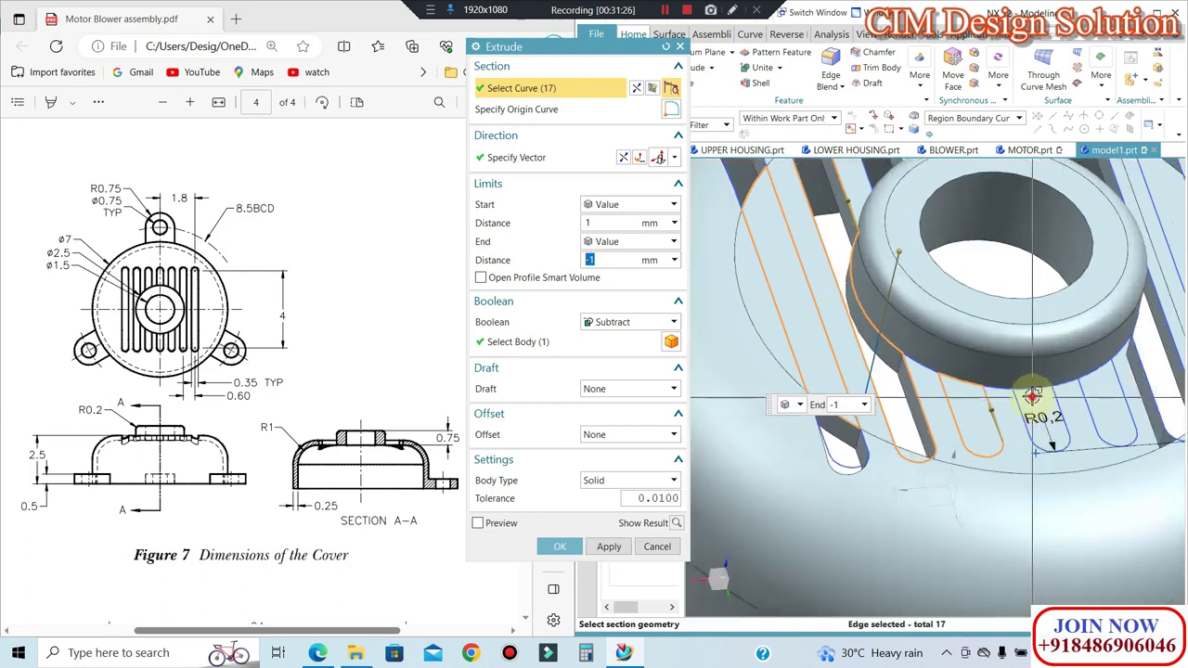
left_click(1030, 422)
left_click(1117, 406)
scroll(1021, 399, "down", 3)
scroll(1061, 313, "up", 4)
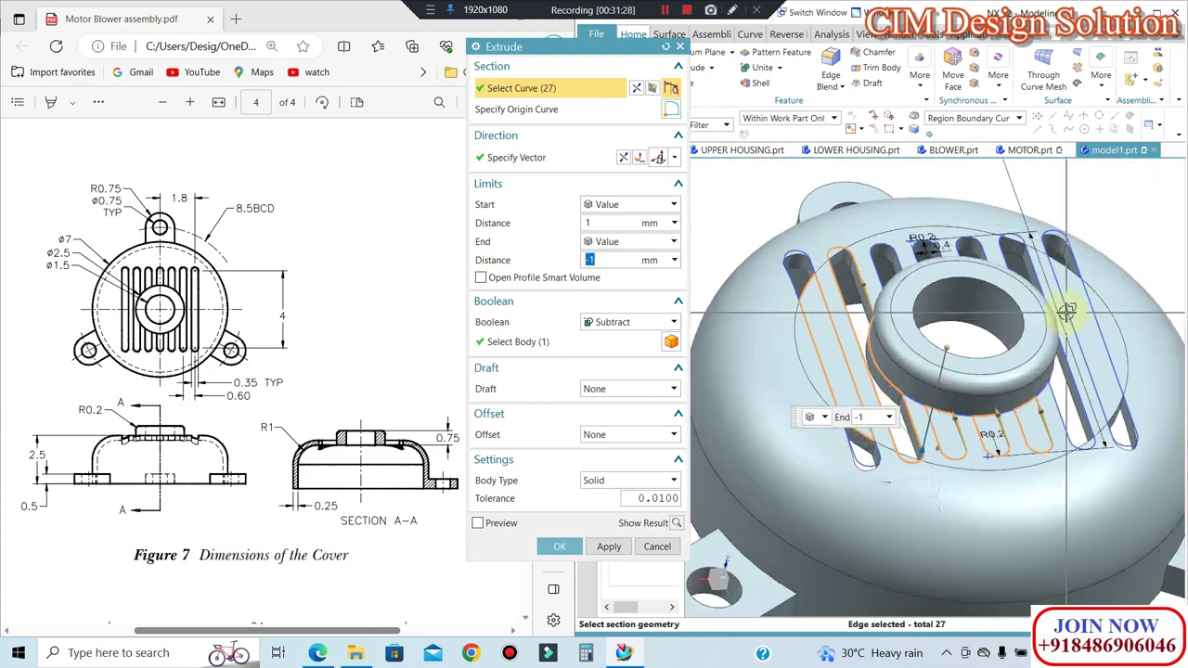
middle_click_drag(1061, 312, 1074, 305)
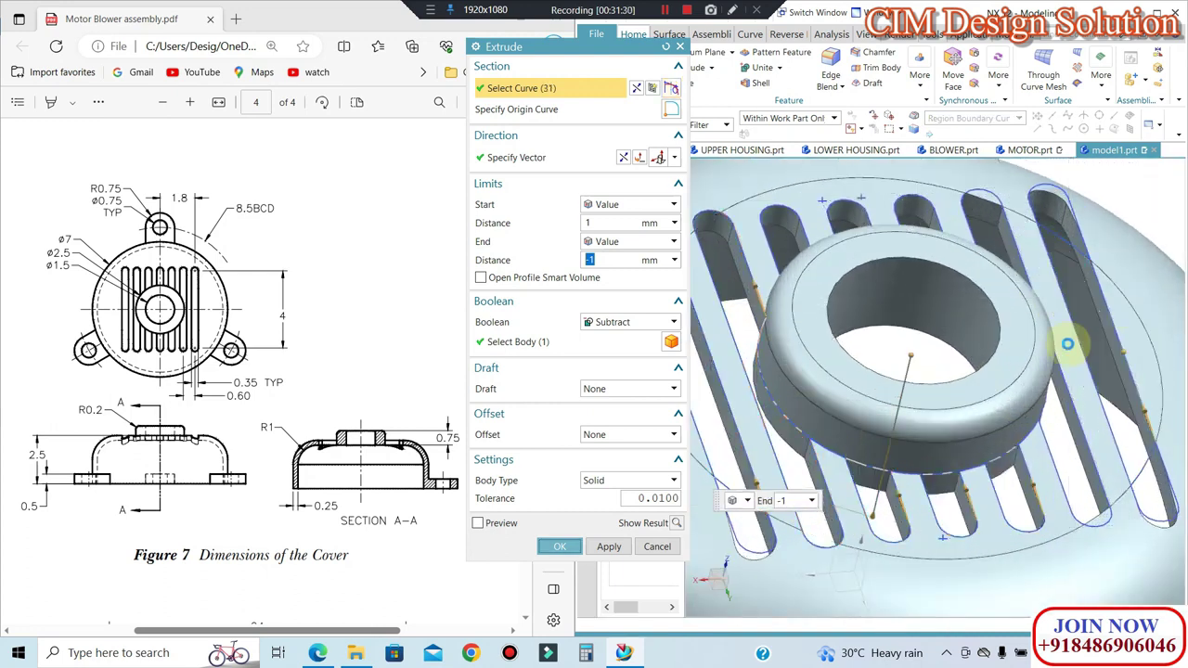
middle_click(1061, 340)
scroll(998, 336, "down", 3)
middle_click_drag(997, 336, 739, 482)
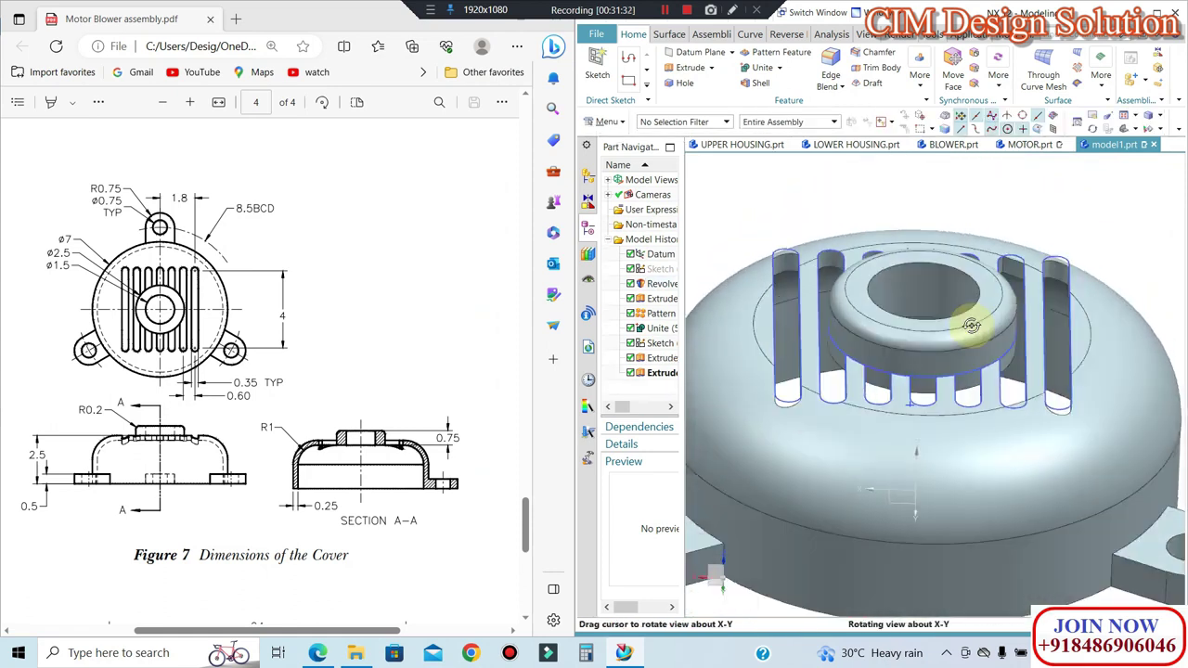
scroll(877, 192, "down", 2)
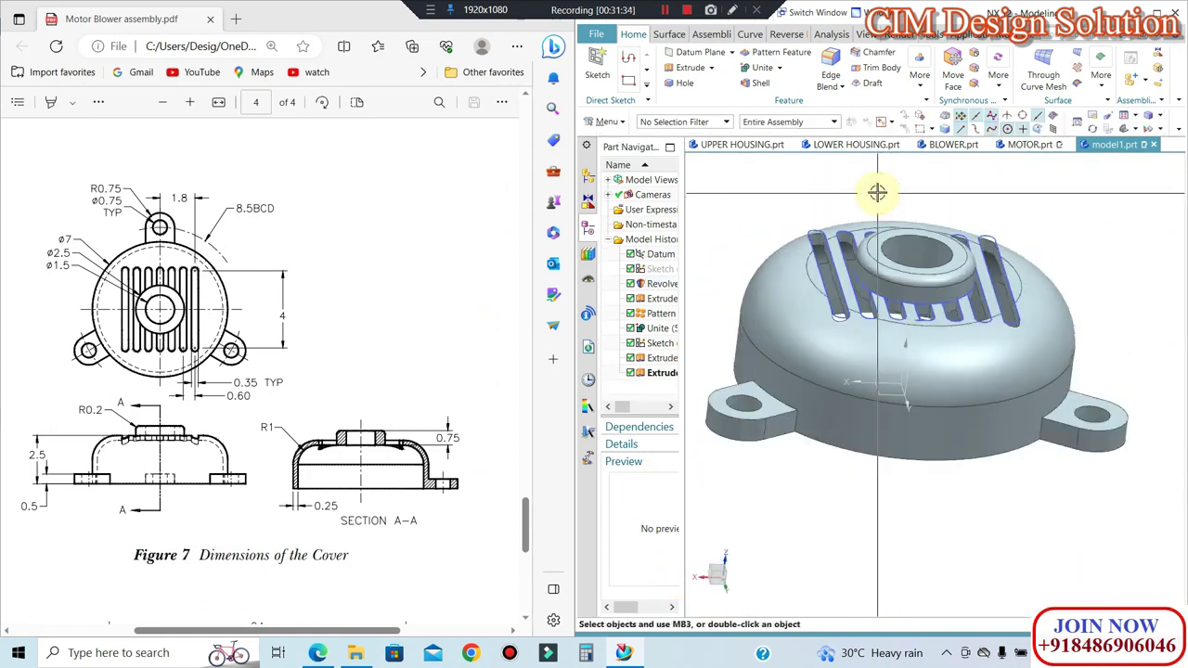
key("ctrl+b")
scroll(769, 212, "up", 3)
left_click(788, 214)
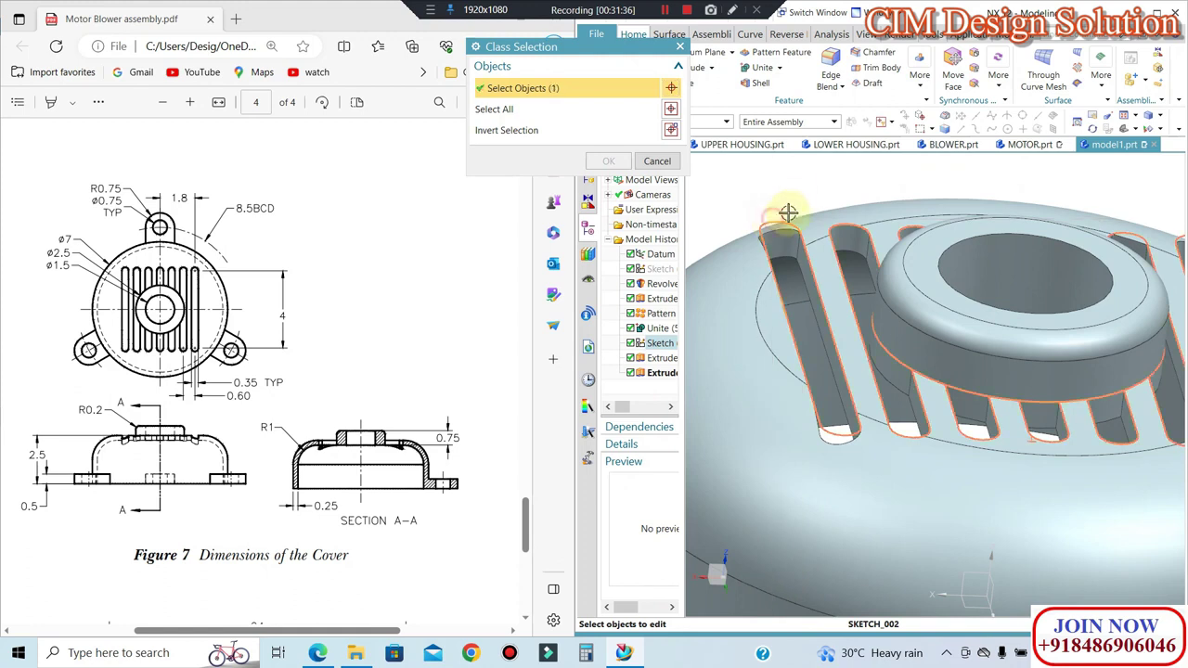
middle_click(788, 184)
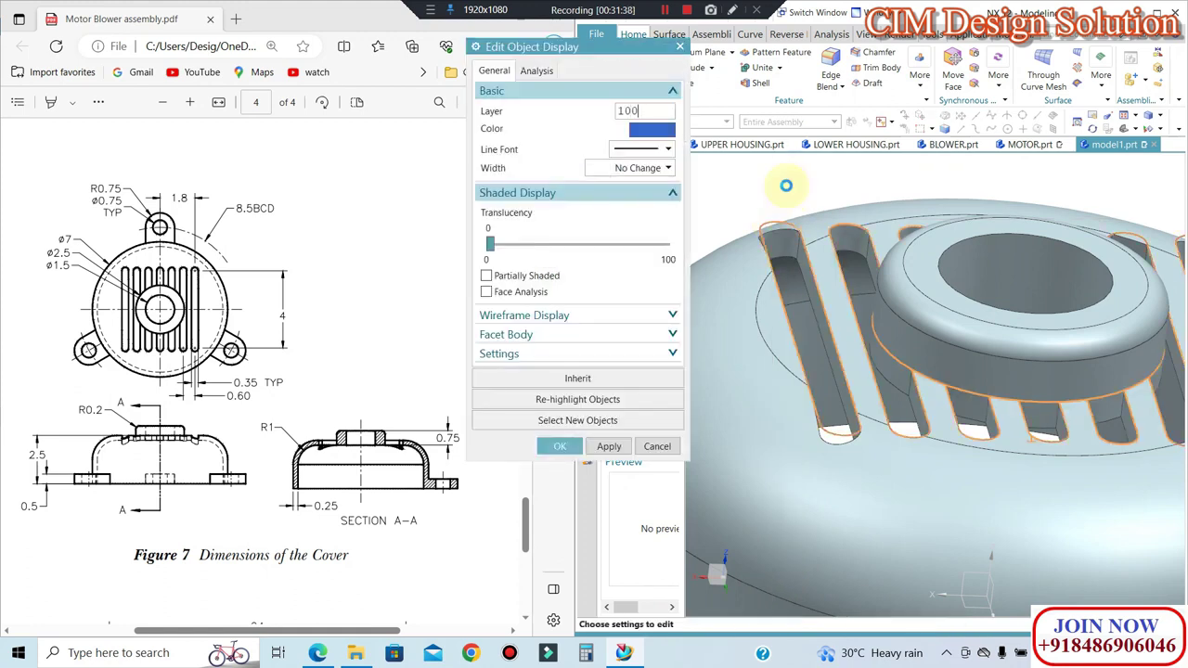
middle_click(786, 185)
key("ctrl+l")
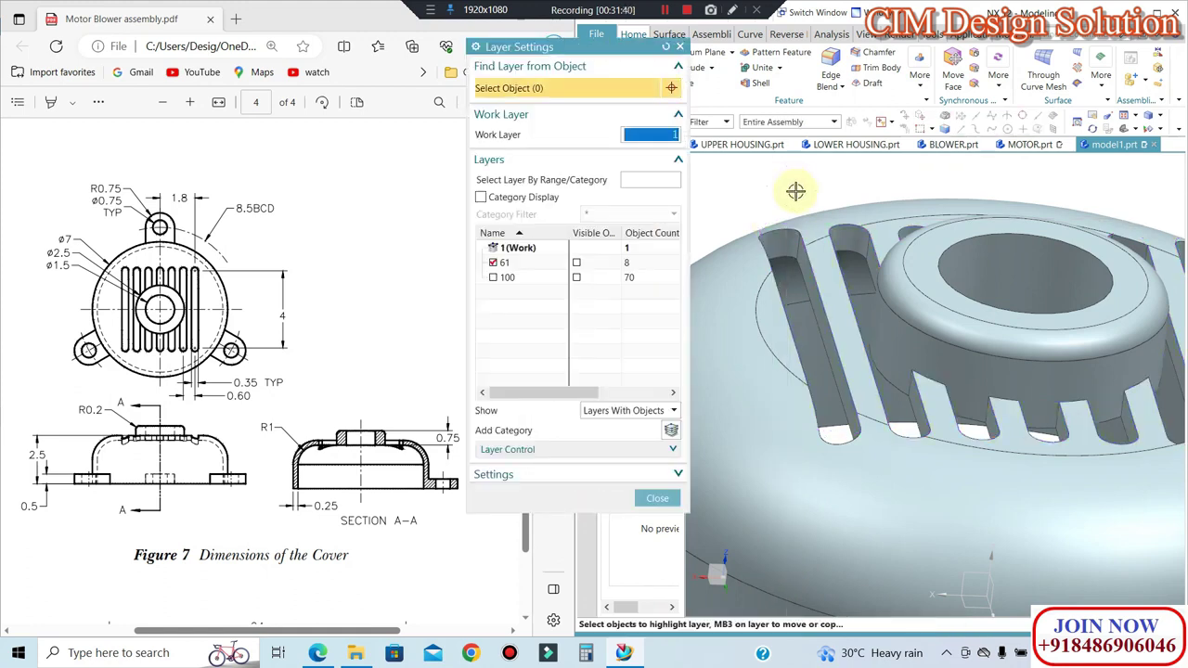
middle_click(796, 192)
key("ctrl+f")
mouse_move(822, 297)
middle_mouse_down()
mouse_move(1015, 393)
mouse_move(971, 396)
mouse_move(1033, 429)
middle_mouse_up()
scroll(1032, 399, "up", 3)
scroll(1035, 391, "up", 2)
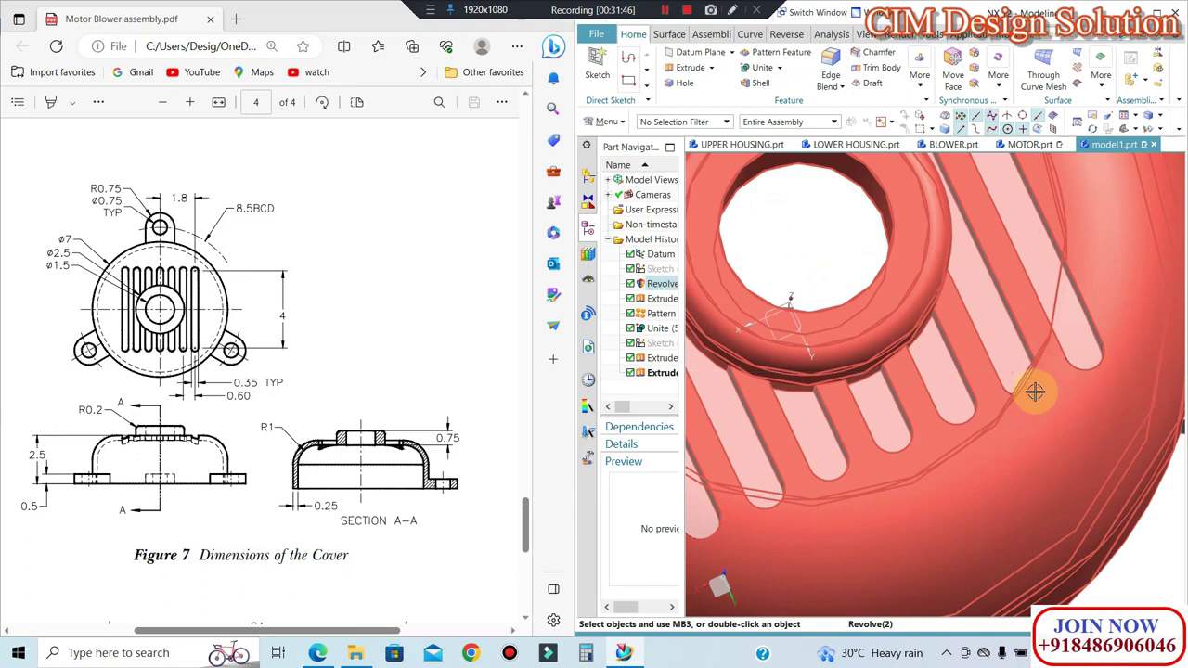
scroll(1035, 392, "down", 5)
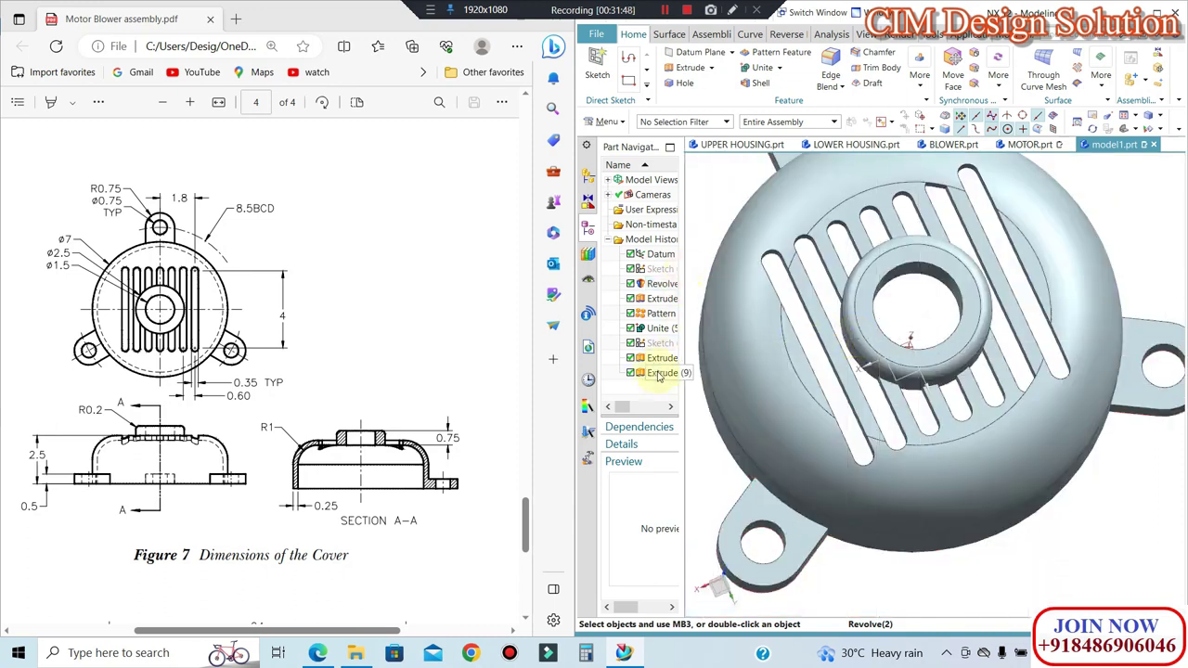
Step: Hide the slot sketch and show the other sketch's curves from the Part Navigator
right_click(651, 343)
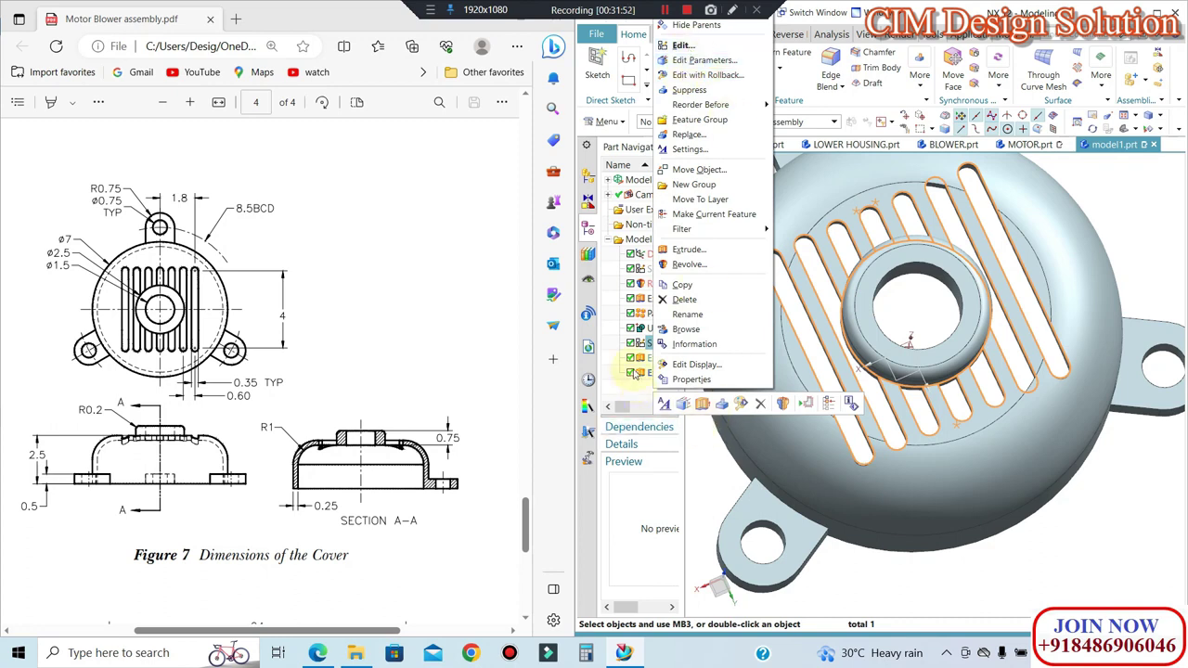
left_click(857, 405)
right_click(662, 343)
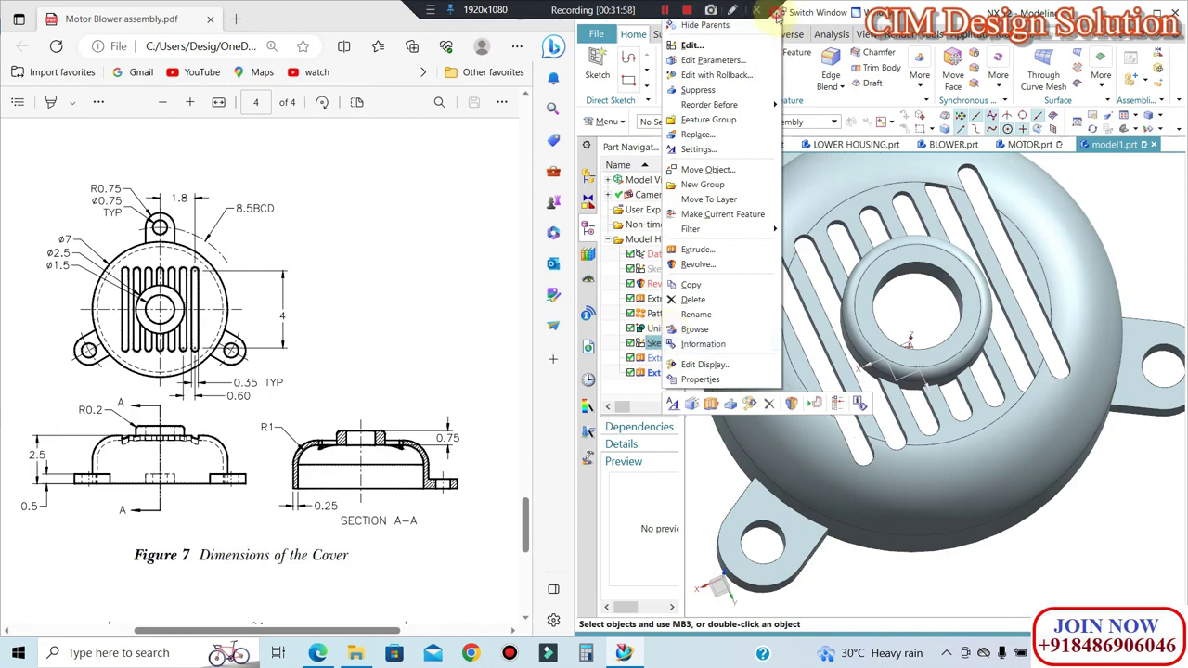
left_click(778, 16)
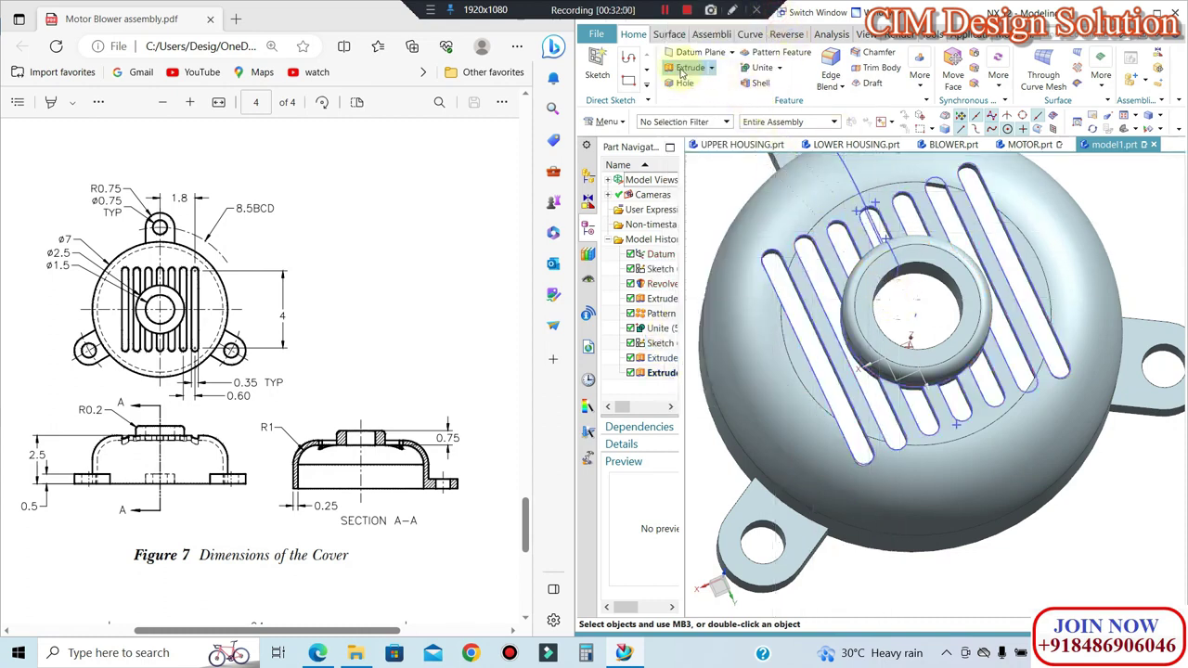
Step: Extrude the eight slot outlines with Subtract, 1 to -1 mm, and commit the cut
left_click(687, 67)
scroll(928, 186, "up", 4)
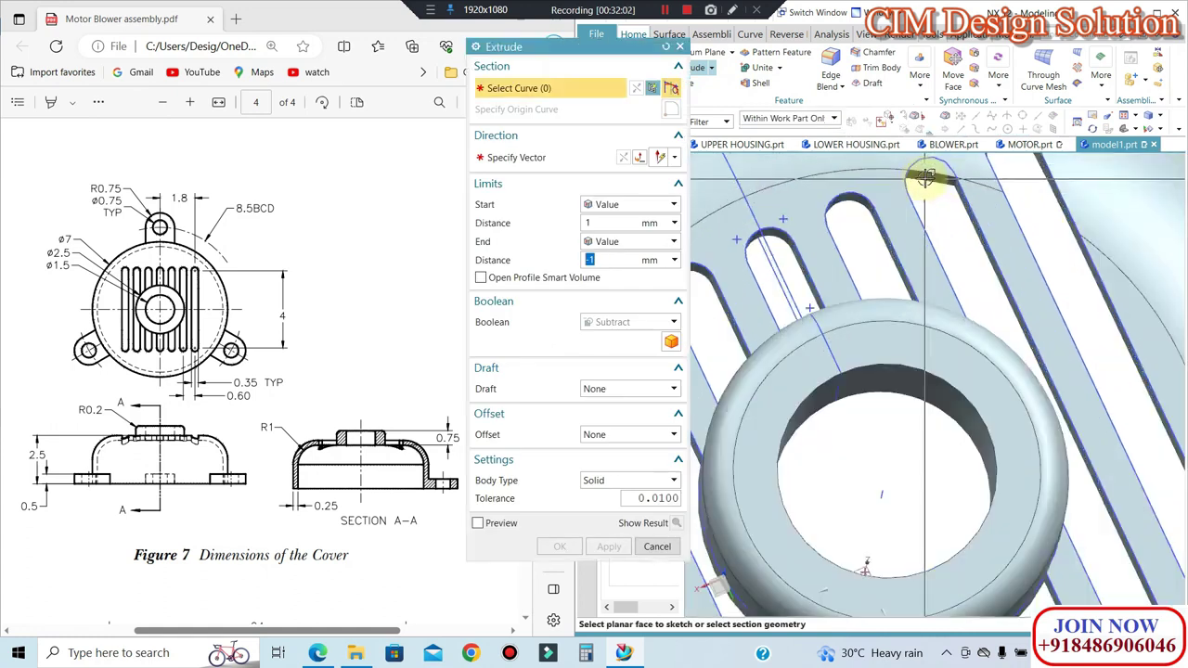
left_click(942, 185)
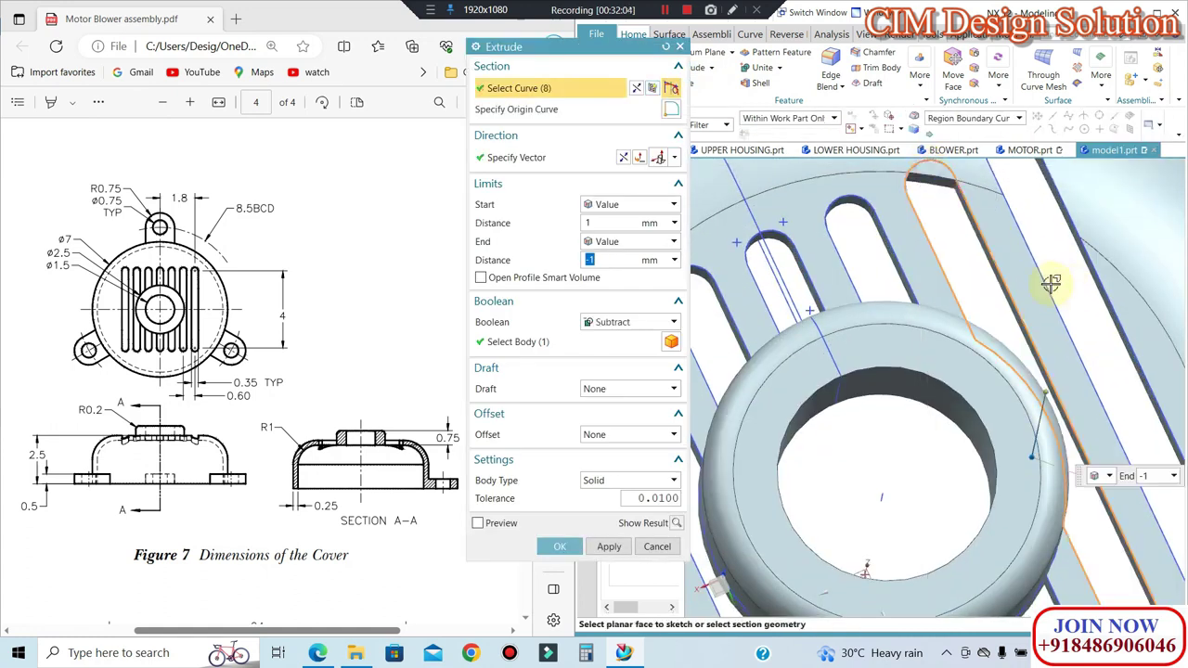
scroll(1060, 477, "down", 3)
scroll(1058, 427, "down", 2)
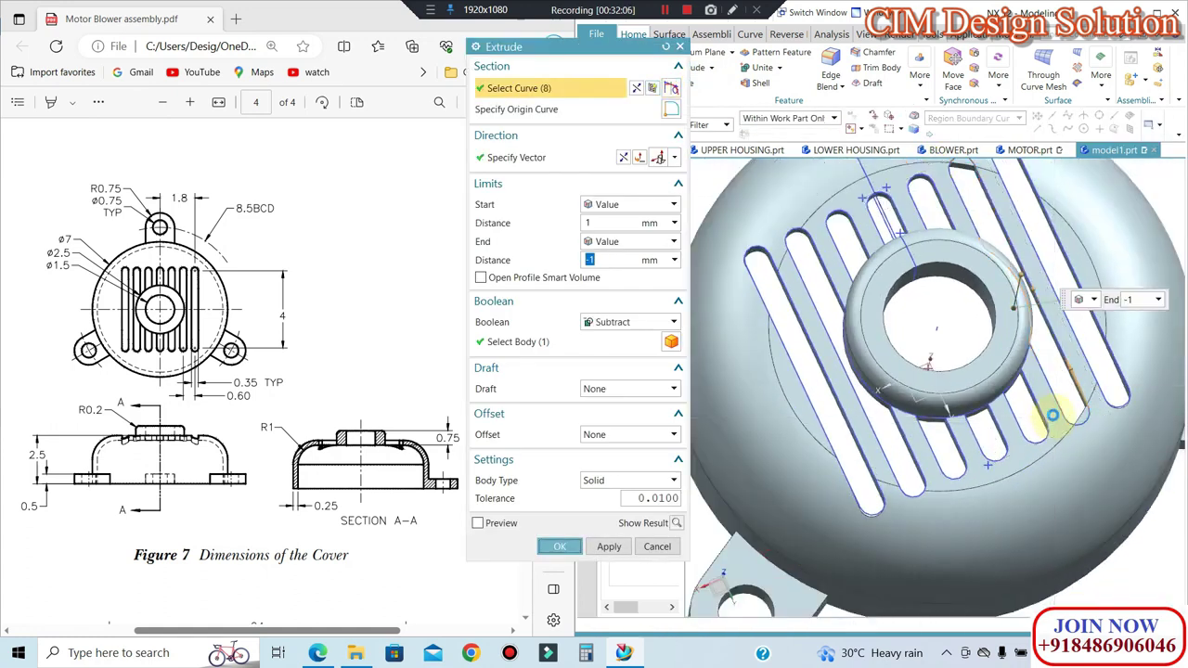
middle_click(1049, 417)
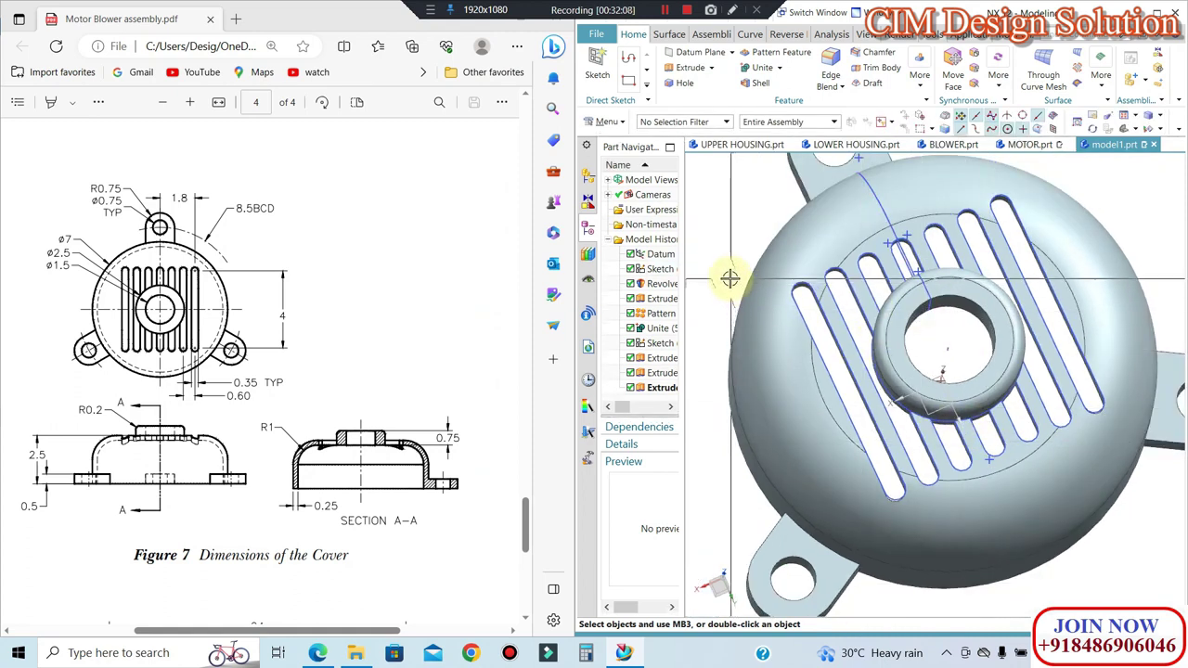
Step: Hide layer 100 holding the sketch curves using the Ctrl+L layer settings
key("ctrl+l")
left_click(493, 278)
middle_click(728, 286)
Step: Orbit to an isometric view and start saving the part as COVER.prt
mouse_move(901, 319)
middle_mouse_down()
mouse_move(1011, 322)
mouse_move(986, 344)
middle_mouse_up()
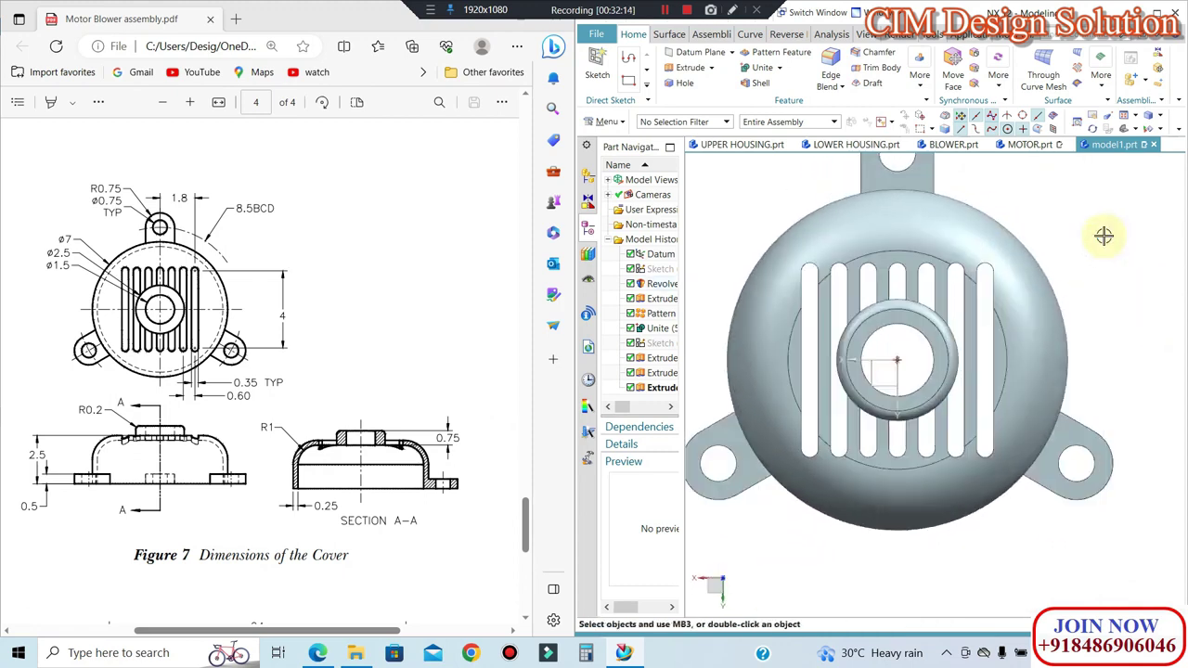
middle_click_drag(1104, 236, 1063, 144)
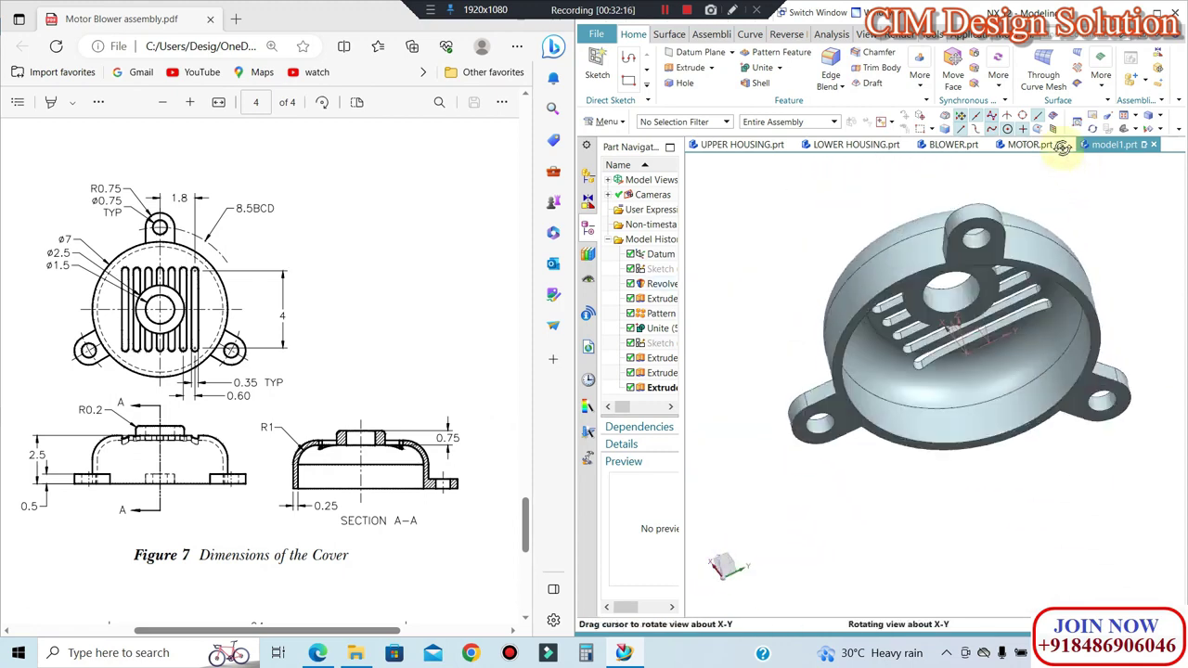
mouse_move(1063, 143)
middle_mouse_down()
mouse_move(971, 252)
mouse_move(961, 291)
mouse_move(994, 297)
middle_mouse_up()
key("ctrl+s")
type("COVER.prt")
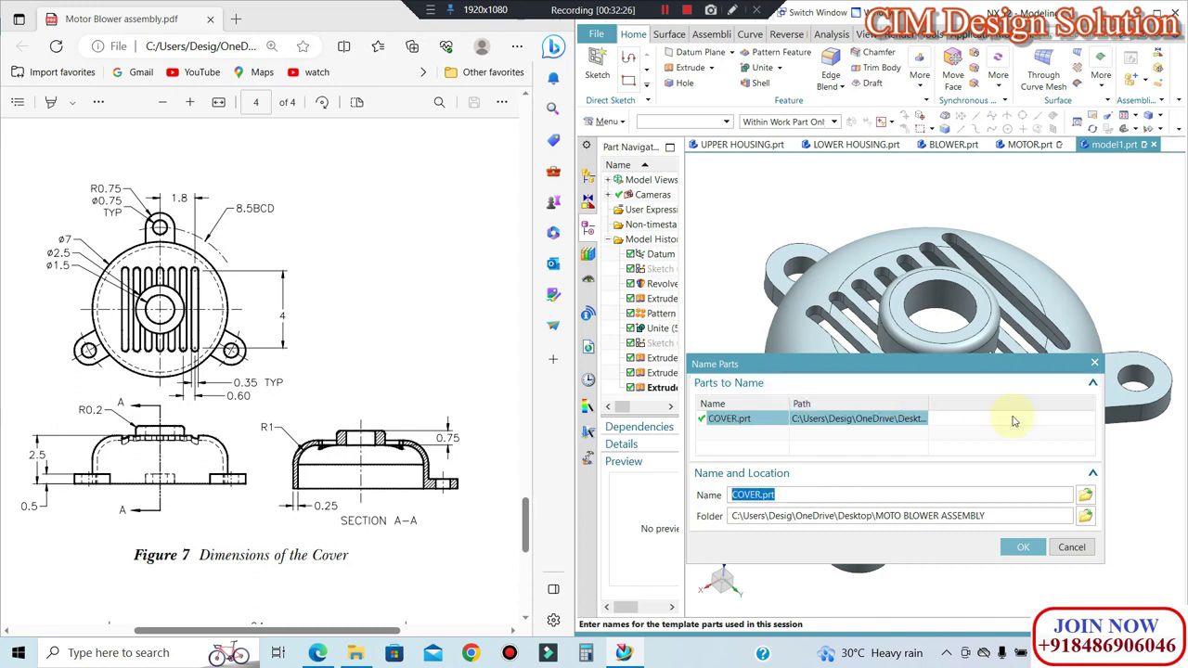
Step: Save the cover as COVER.prt and orbit around to inspect the finished model
left_click(1013, 552)
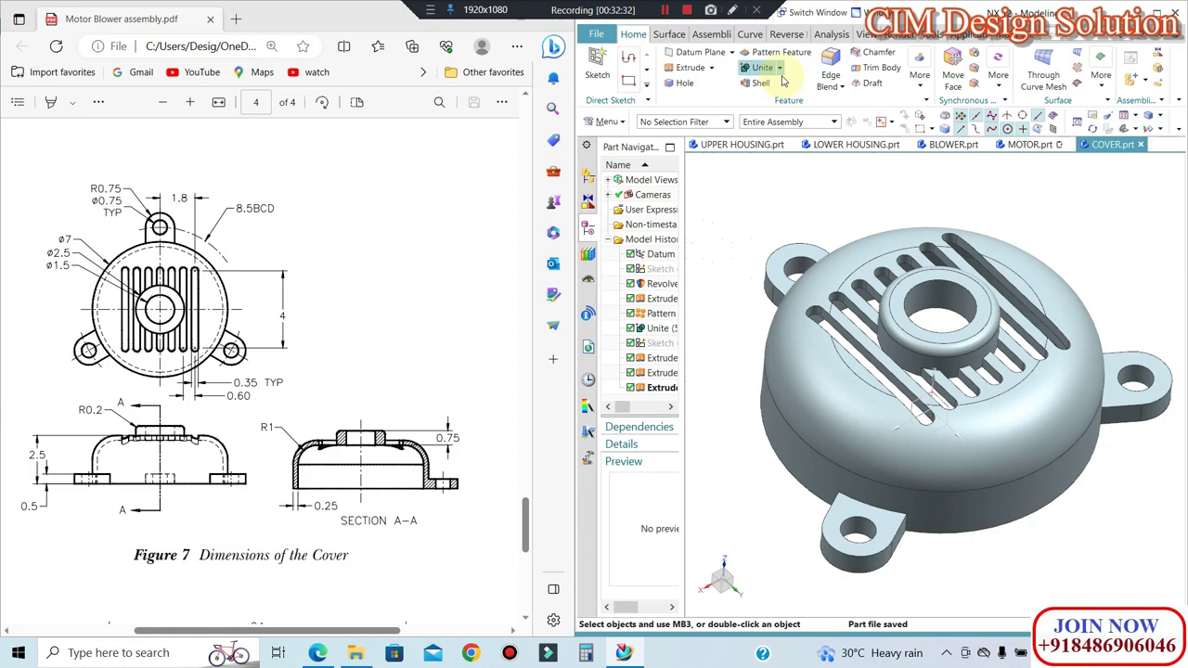
middle_click_drag(882, 226, 889, 229)
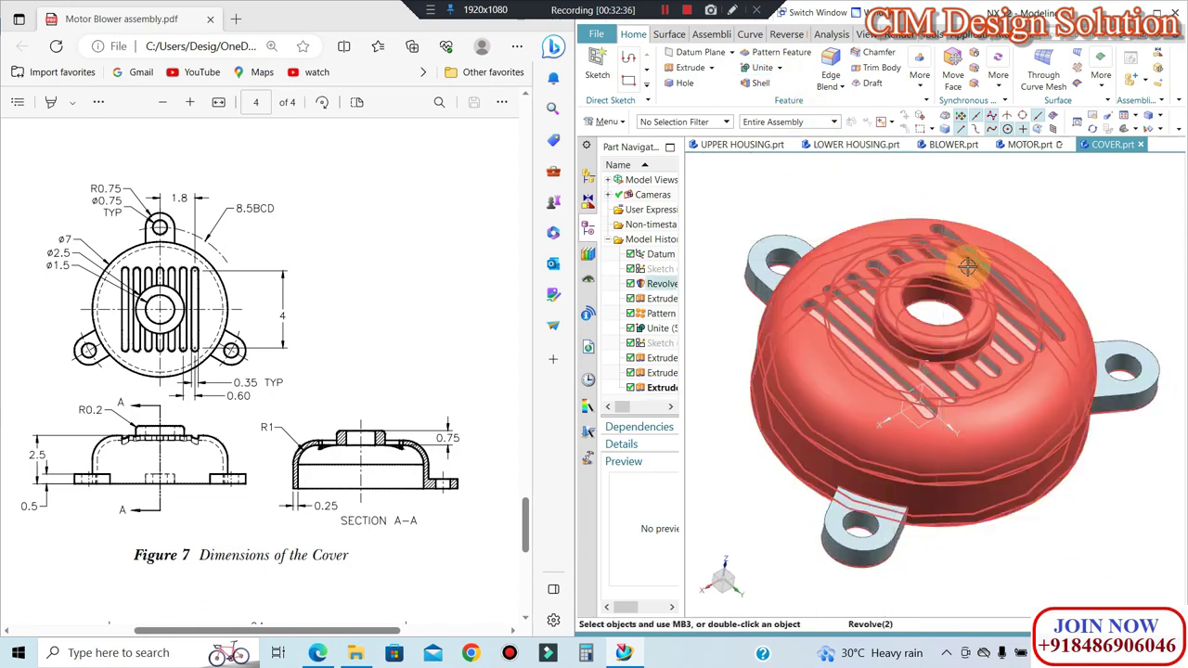
middle_click_drag(968, 267, 898, 251)
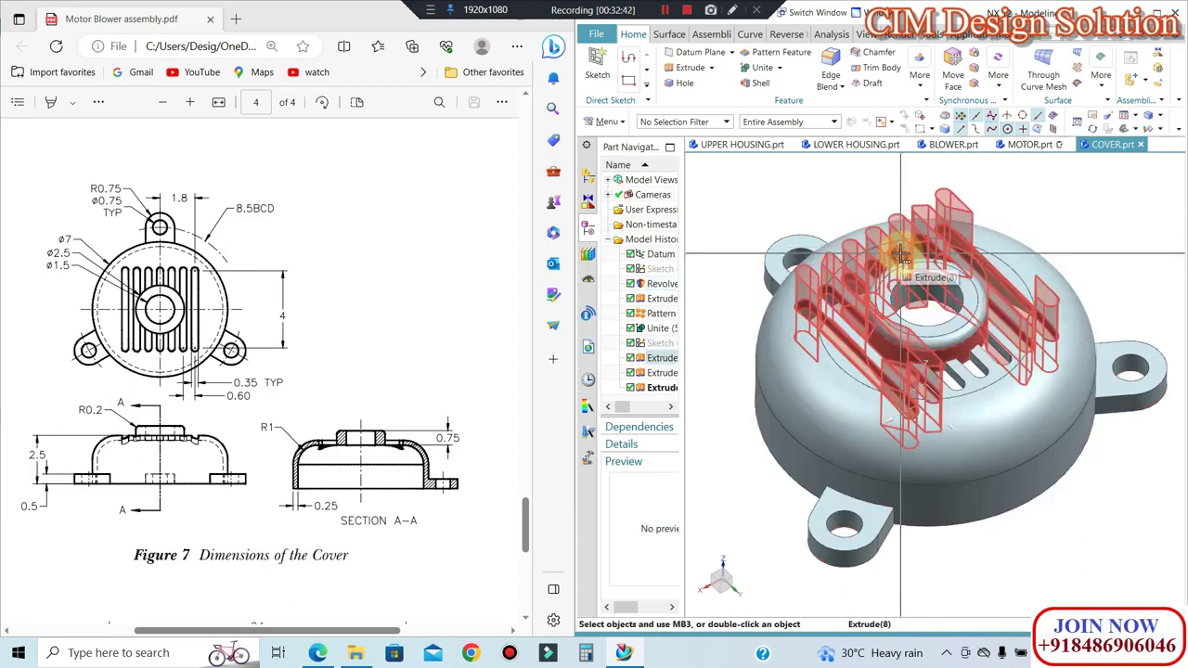
middle_click_drag(905, 264, 1016, 337)
scroll(968, 238, "up", 2)
key("ctrl+s")
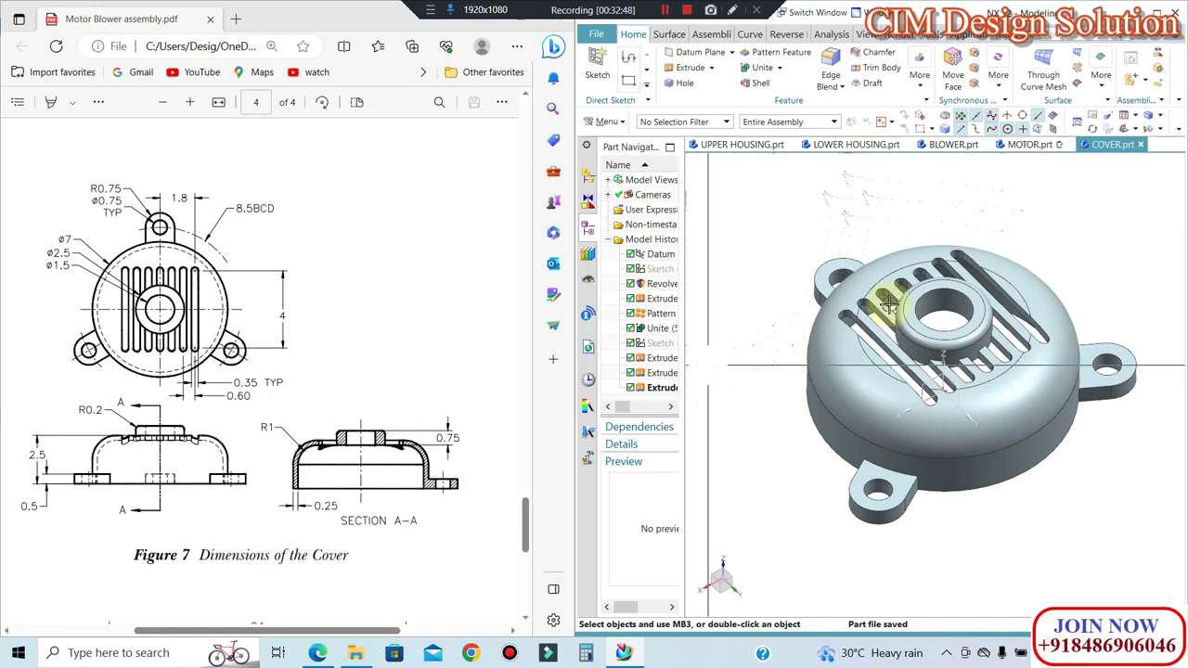
Step: Select the cover's revolved body, then scroll the PDF down to the shaft drawing in Figure 8
left_click(966, 267)
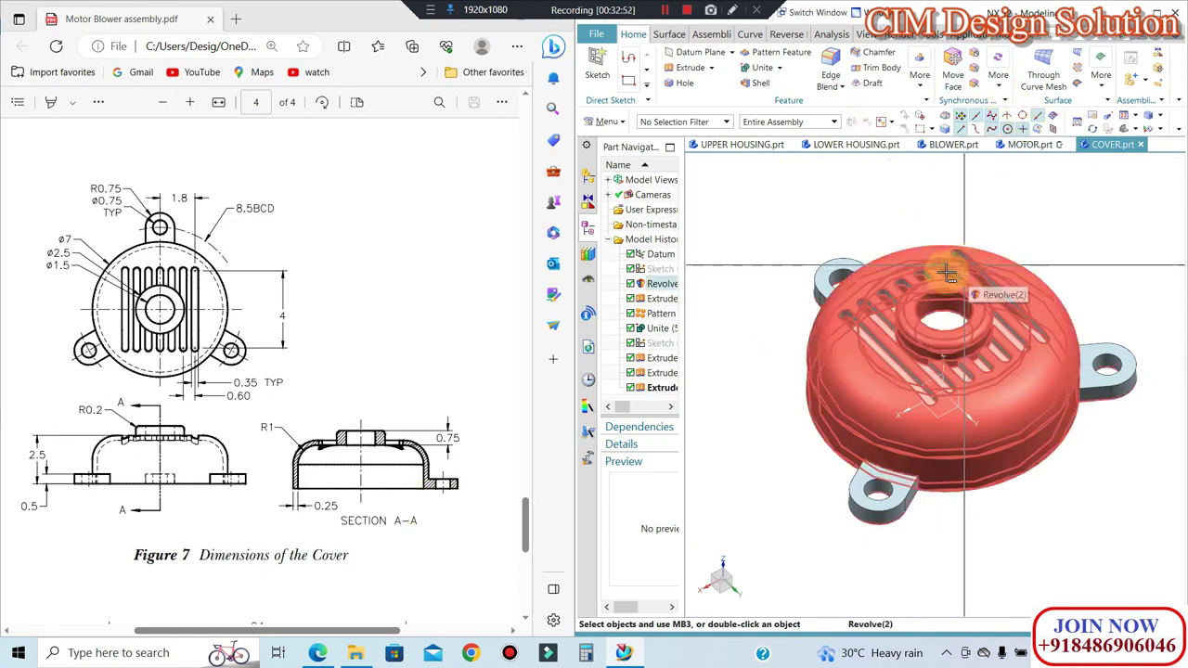
key("ctrl+s")
scroll(371, 443, "down", 3)
scroll(381, 452, "down", 2)
scroll(380, 447, "down", 3)
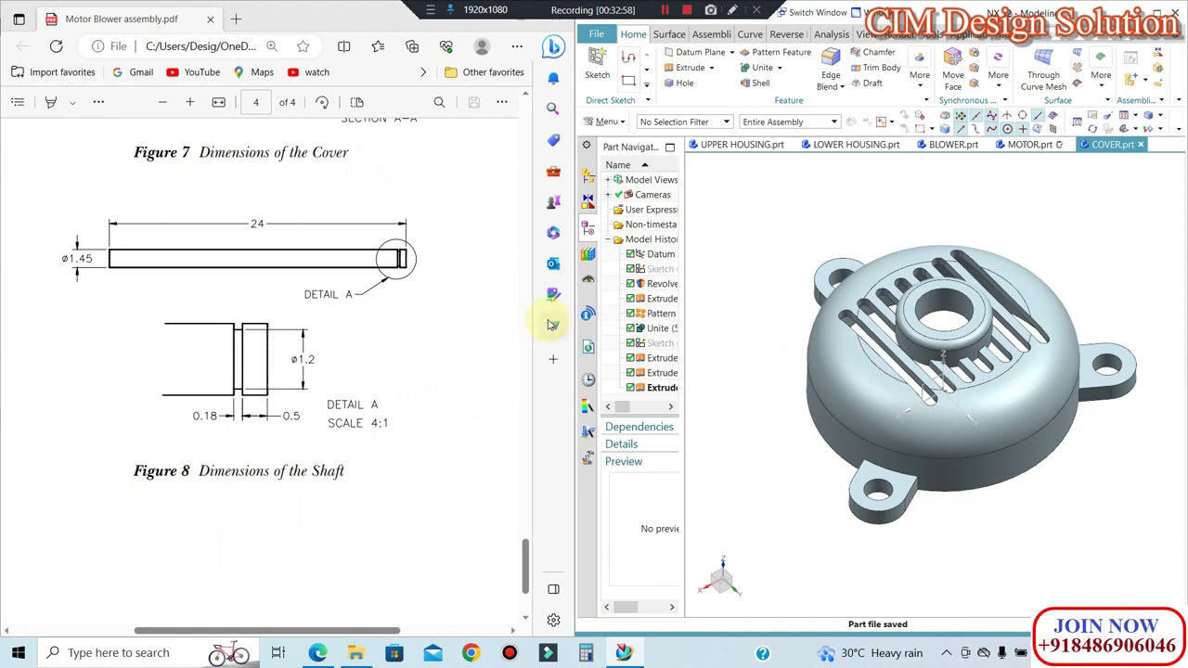
Step: Create model1.prt from the Model template and switch the viewport to a white background
left_click(596, 35)
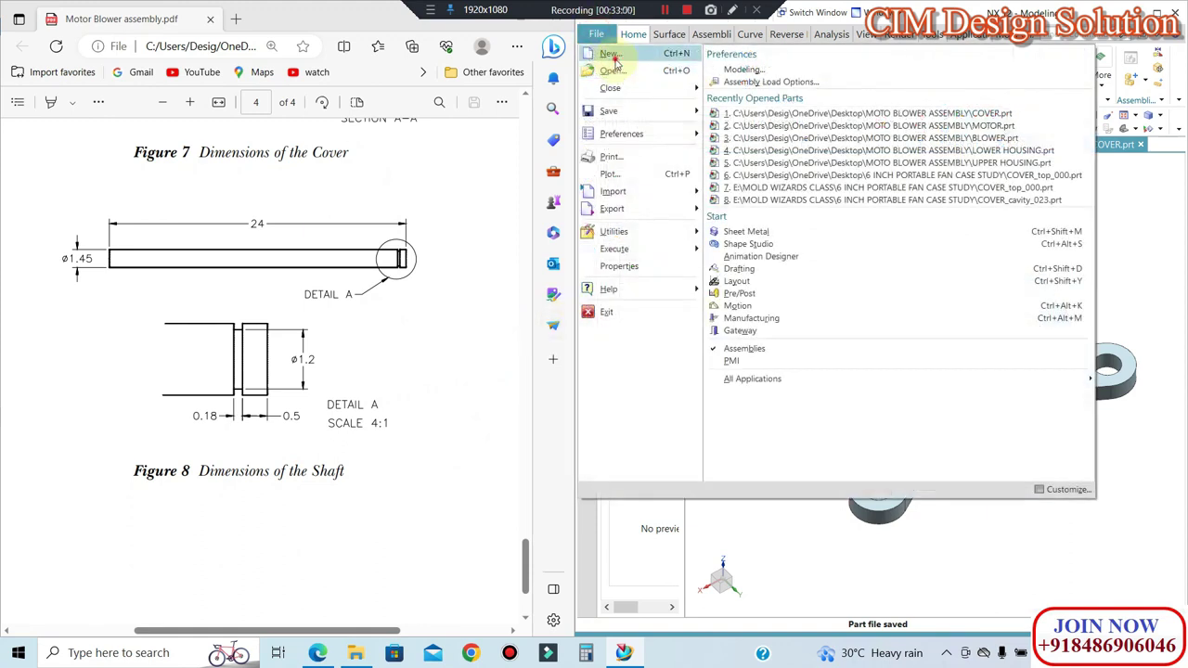
left_click(826, 251)
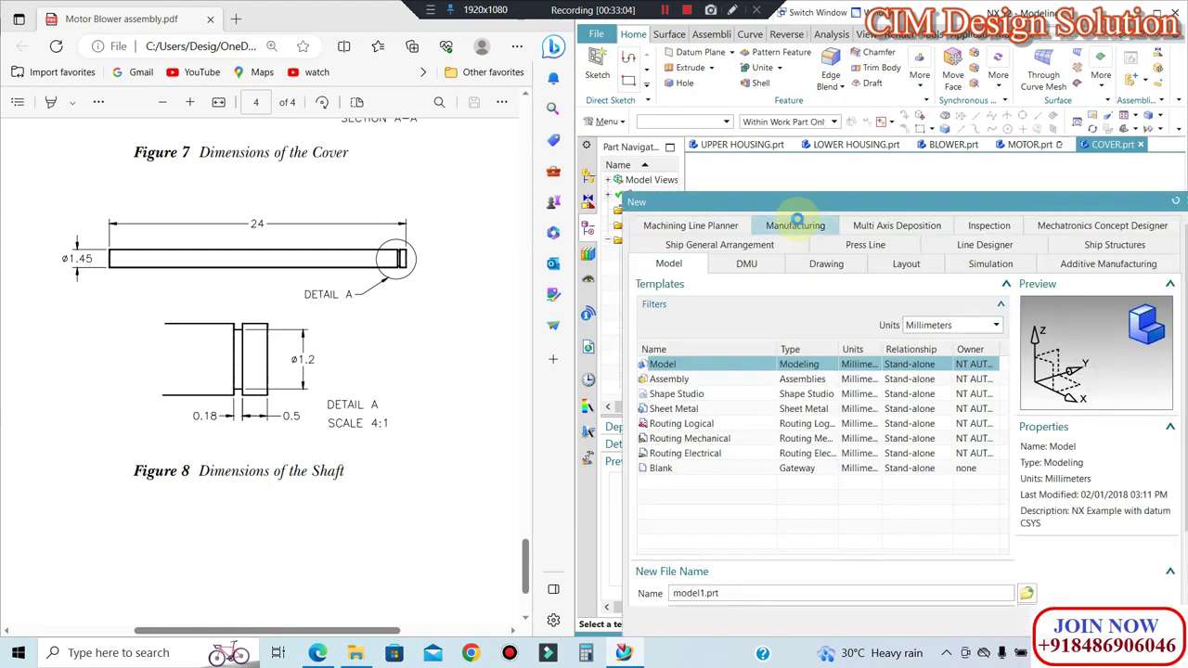
middle_click(796, 220)
right_click(926, 266)
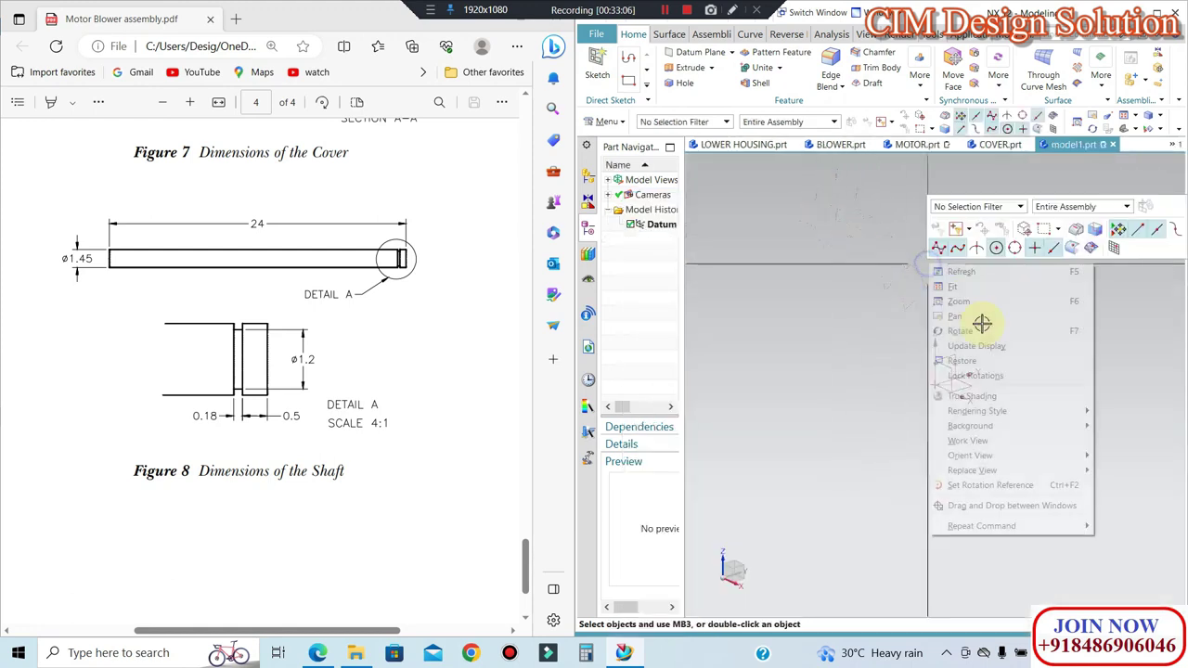
mouse_move(969, 426)
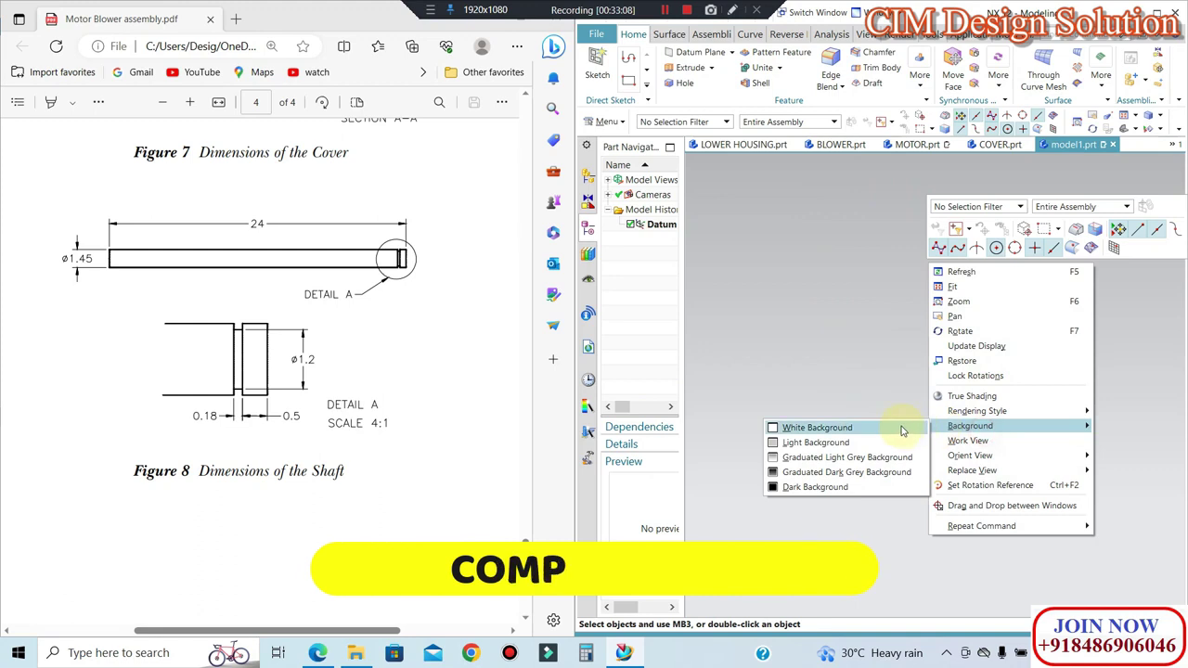
left_click(901, 429)
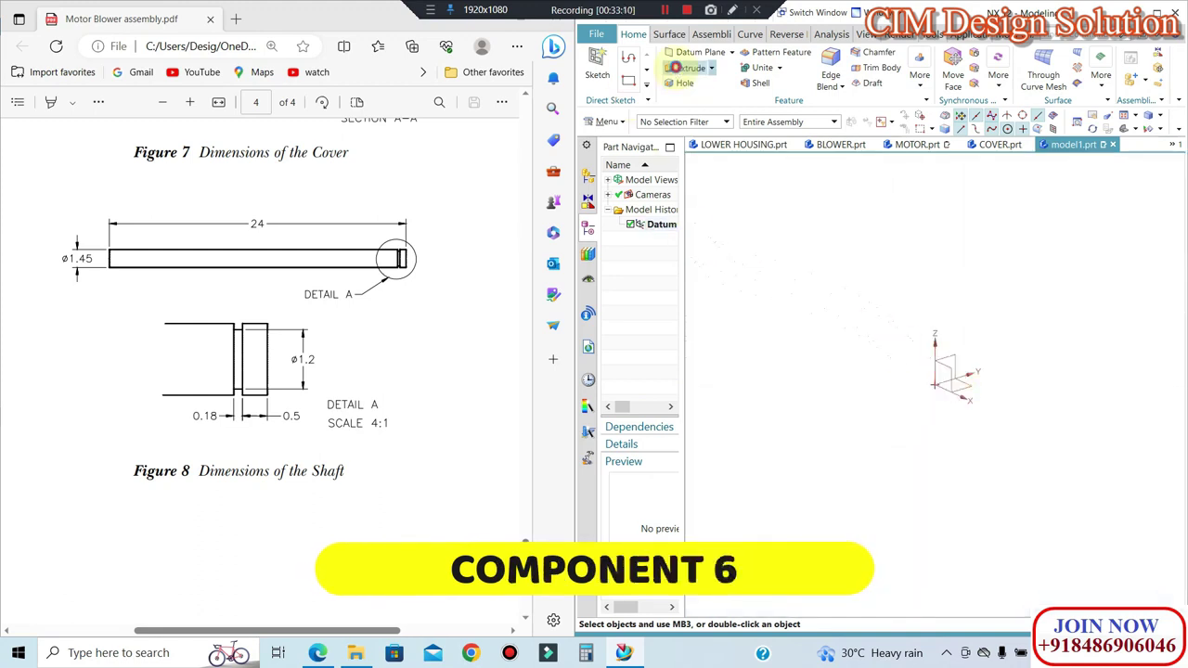
Step: Sketch a 1.45-diameter circle at the origin on the XY plane for the extrusion
left_click(675, 67)
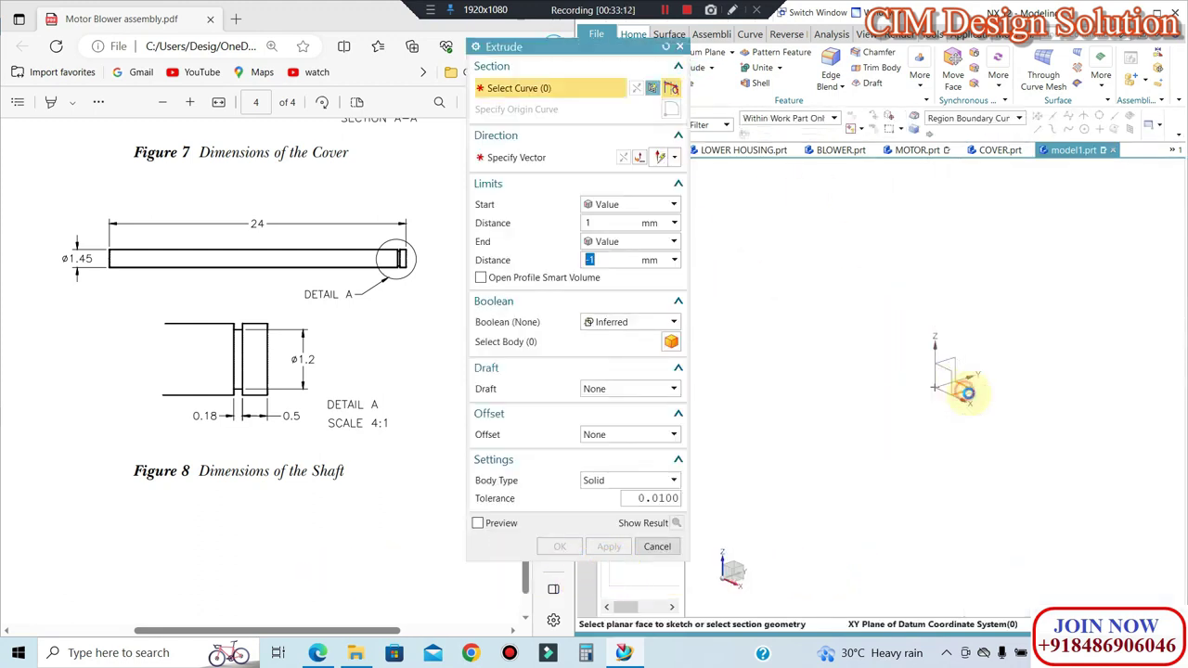
left_click(967, 392)
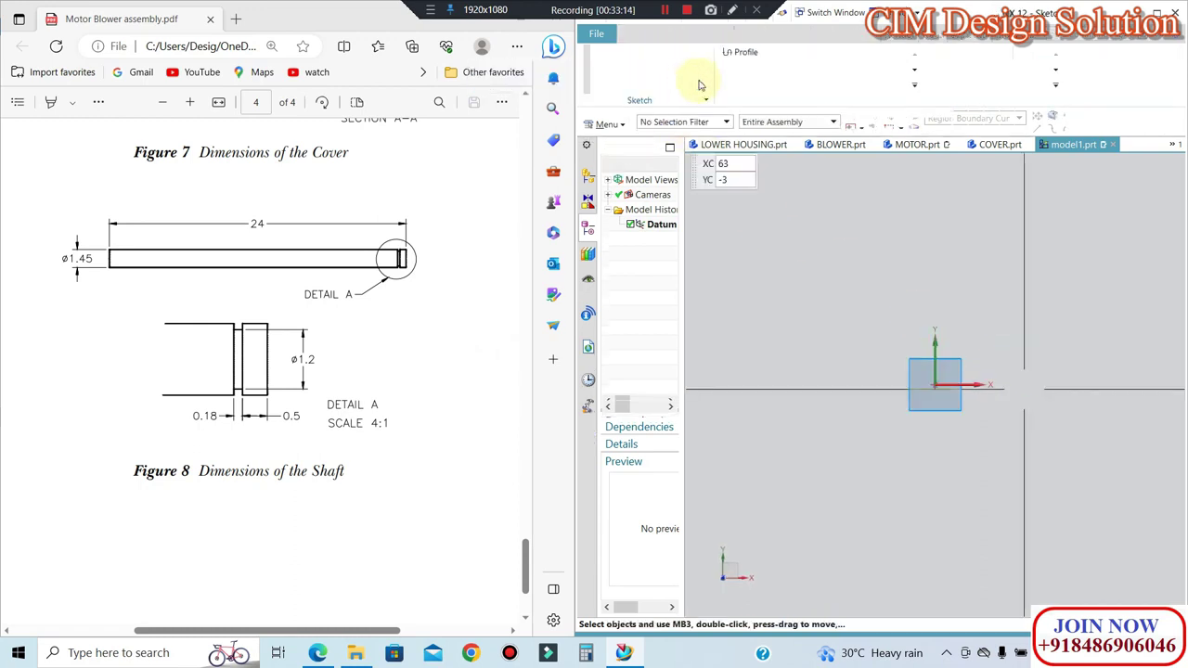
left_click(785, 73)
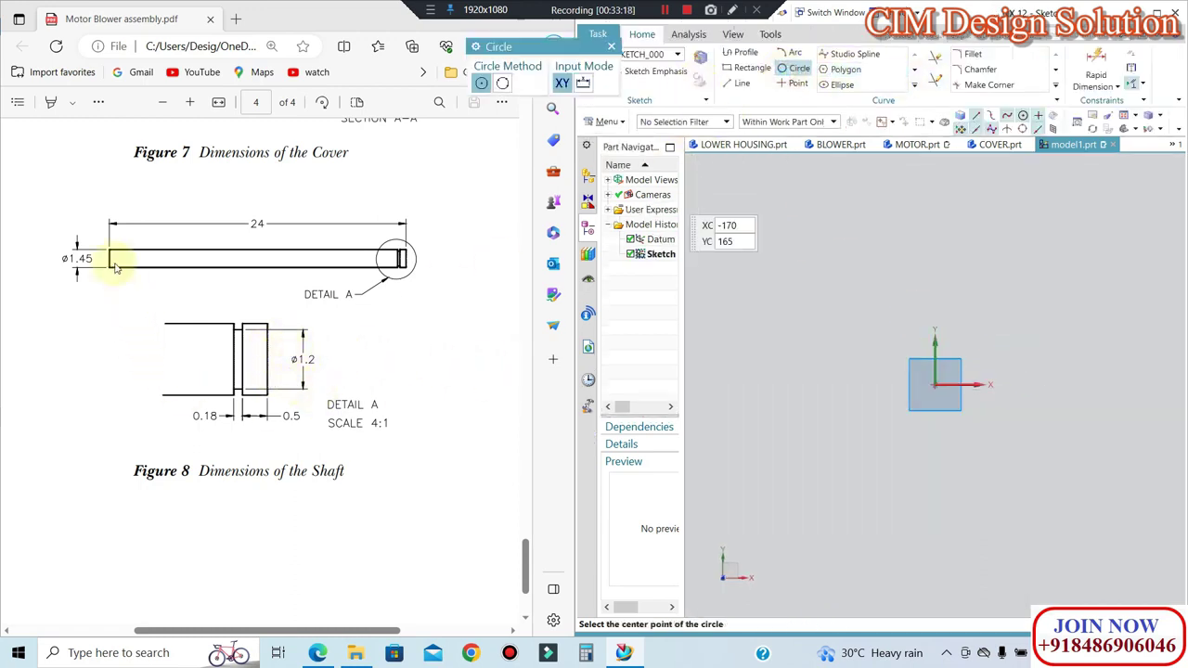
left_click(933, 384)
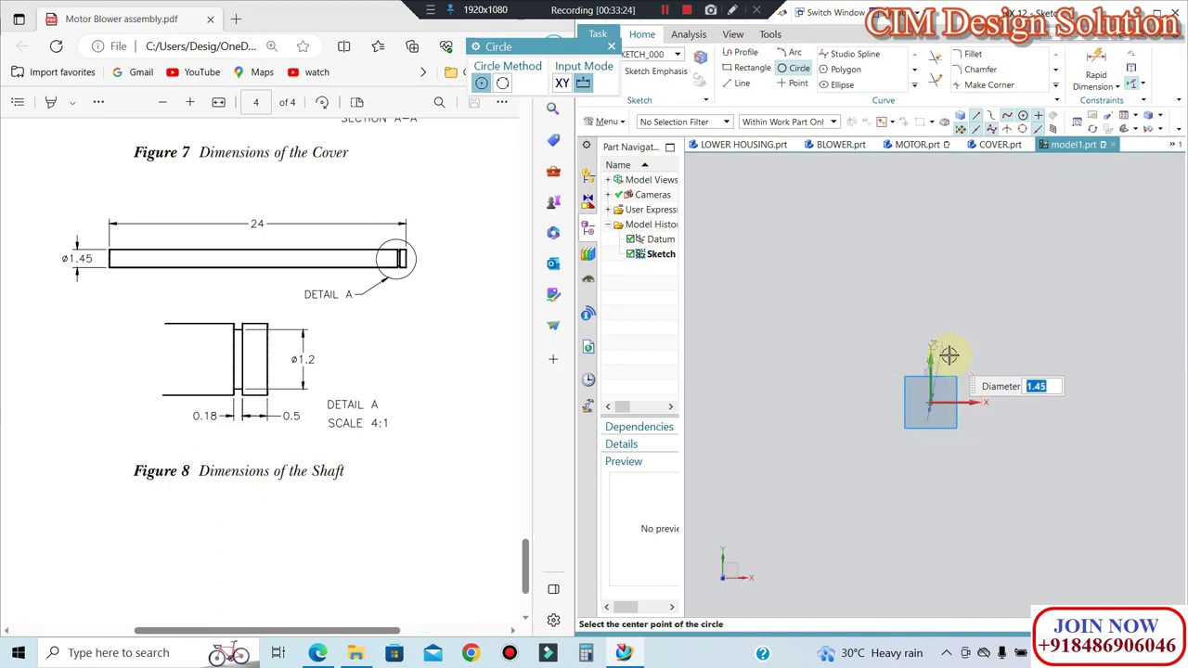
key("Return")
key("Escape")
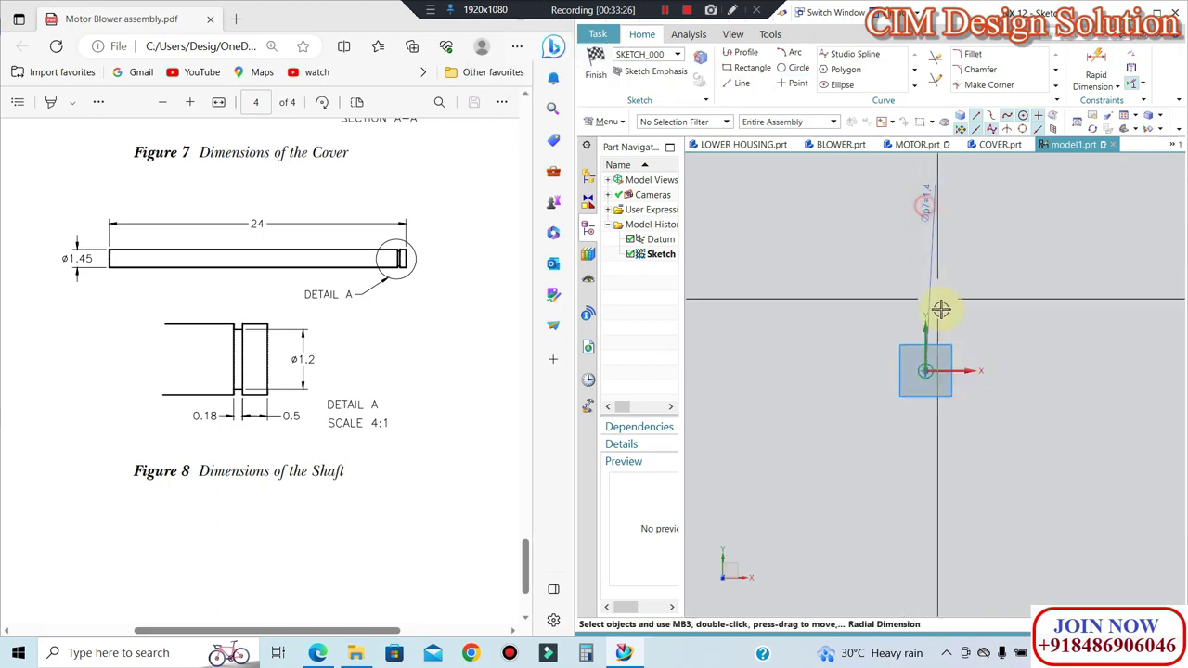
mouse_move(937, 341)
left_mouse_down()
mouse_move(977, 344)
mouse_move(941, 374)
left_mouse_up()
left_click(591, 65)
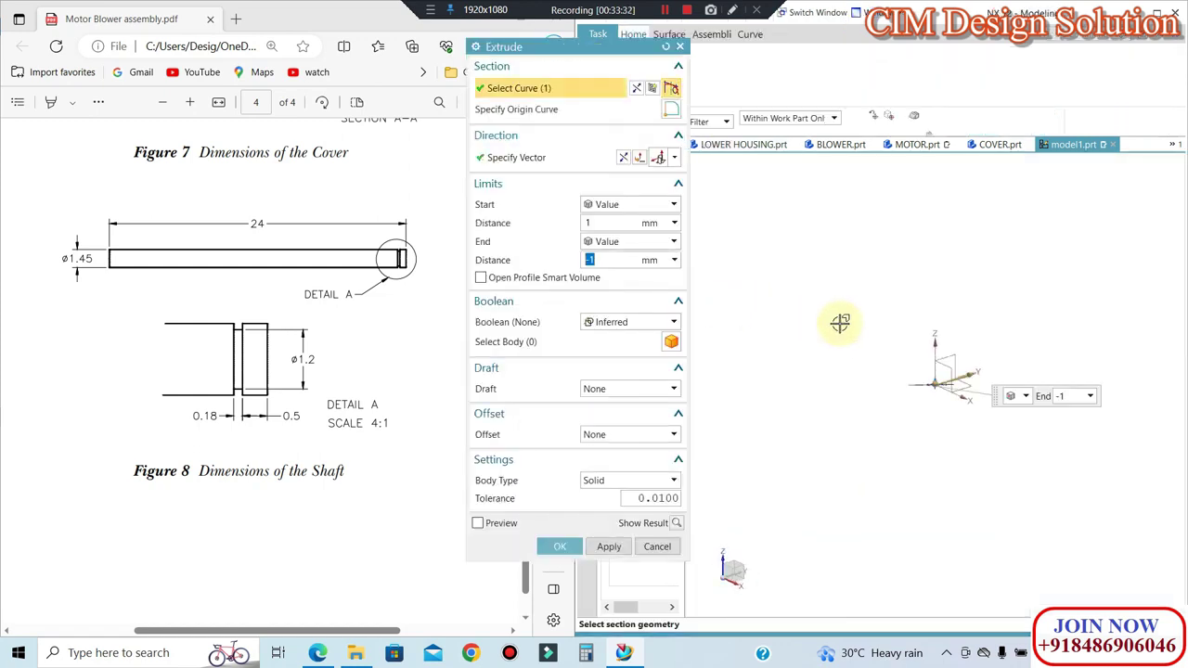
Step: Extrude the circle with Boolean None, start 24 and end 0, into the shaft cylinder
left_click(601, 322)
left_click(597, 336)
left_click(603, 221)
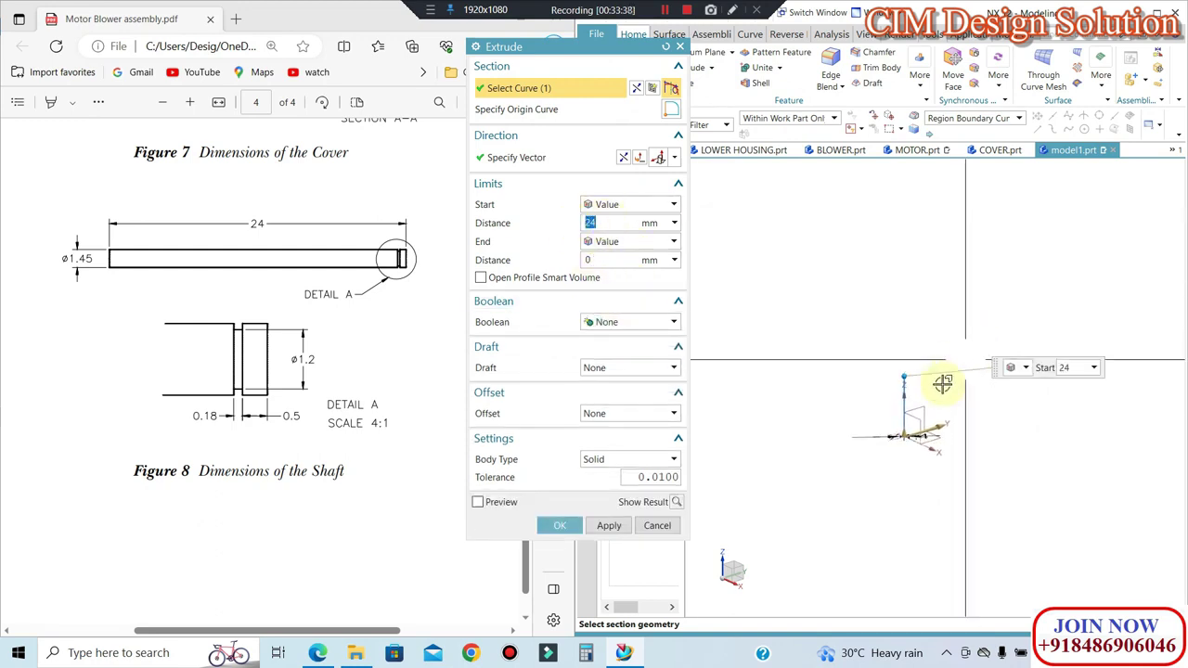
middle_click(937, 380)
scroll(782, 406, "up", 3)
scroll(928, 417, "up", 2)
scroll(897, 480, "up", 2)
scroll(878, 448, "up", 2)
scroll(882, 444, "up", 2)
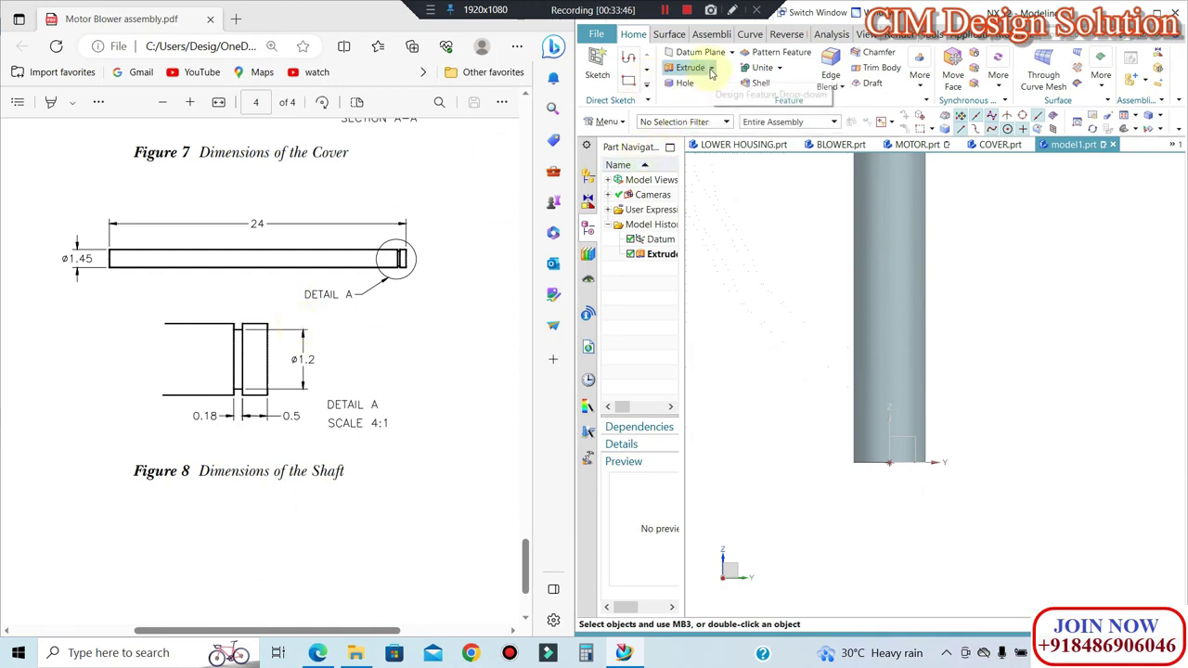
Step: Start a Revolve sketch on the YZ plane and draw a rectangle at the shaft end
left_click(708, 97)
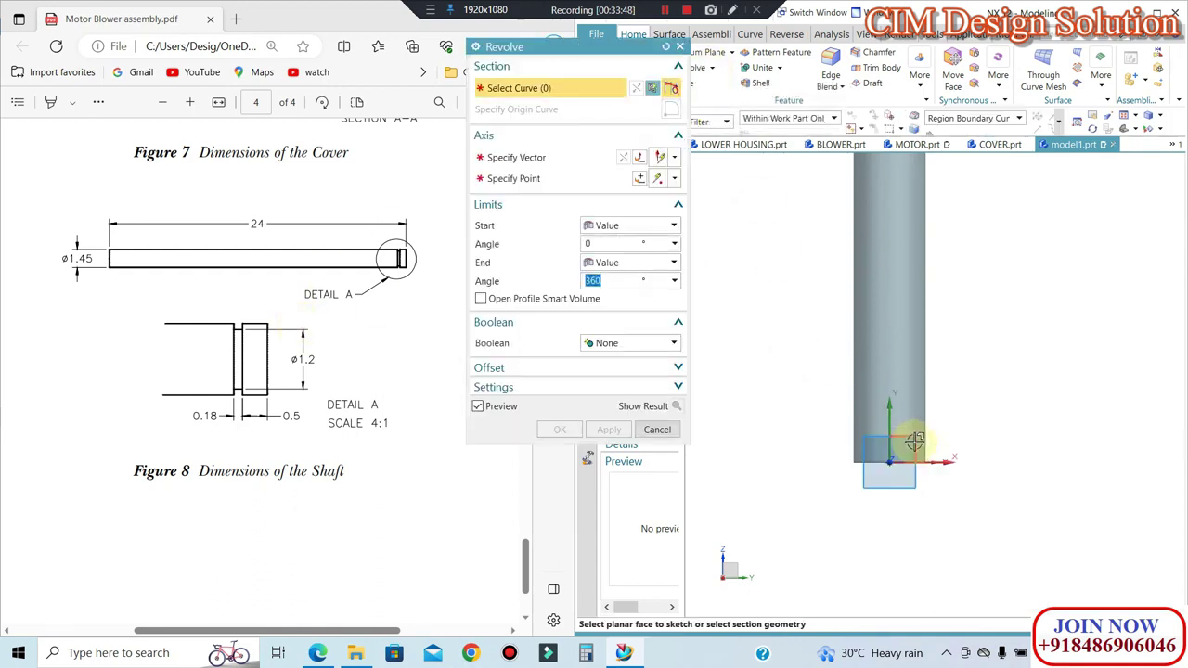
left_click(997, 438)
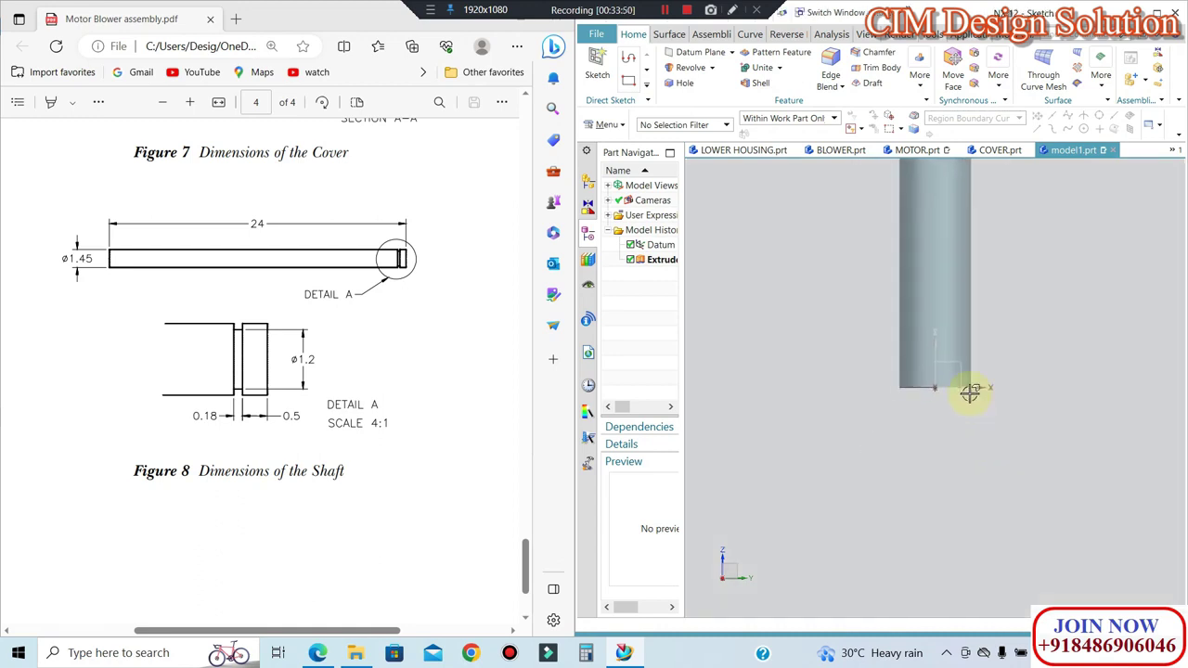
left_click(752, 68)
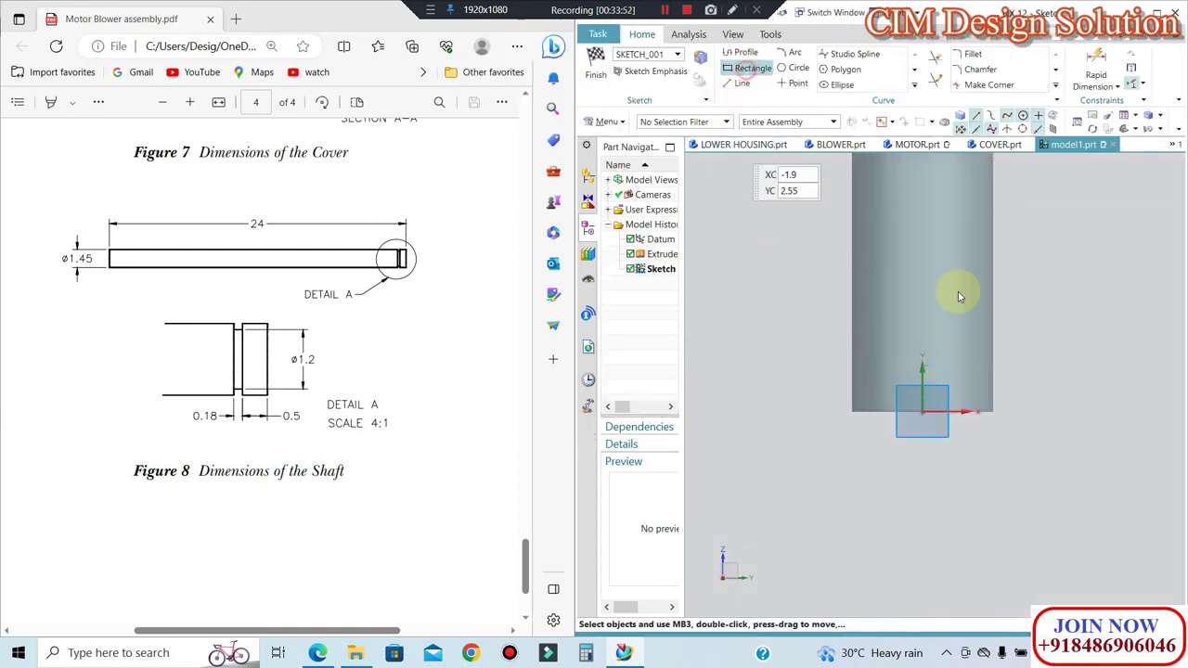
left_click(1036, 290)
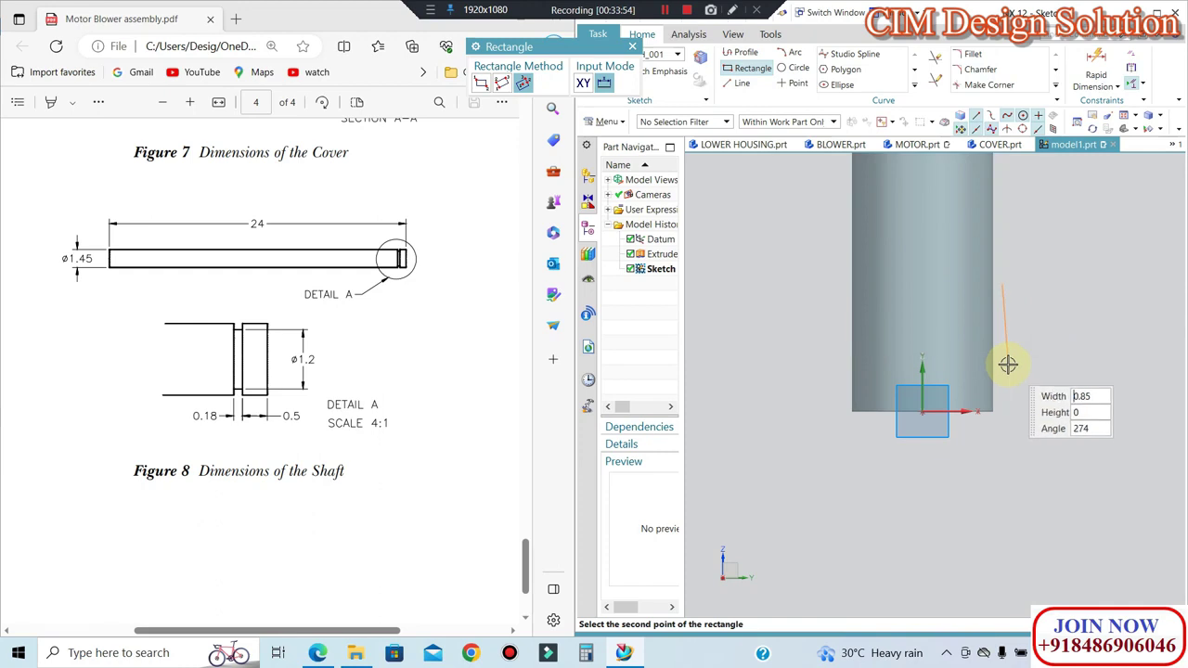
left_click(975, 344)
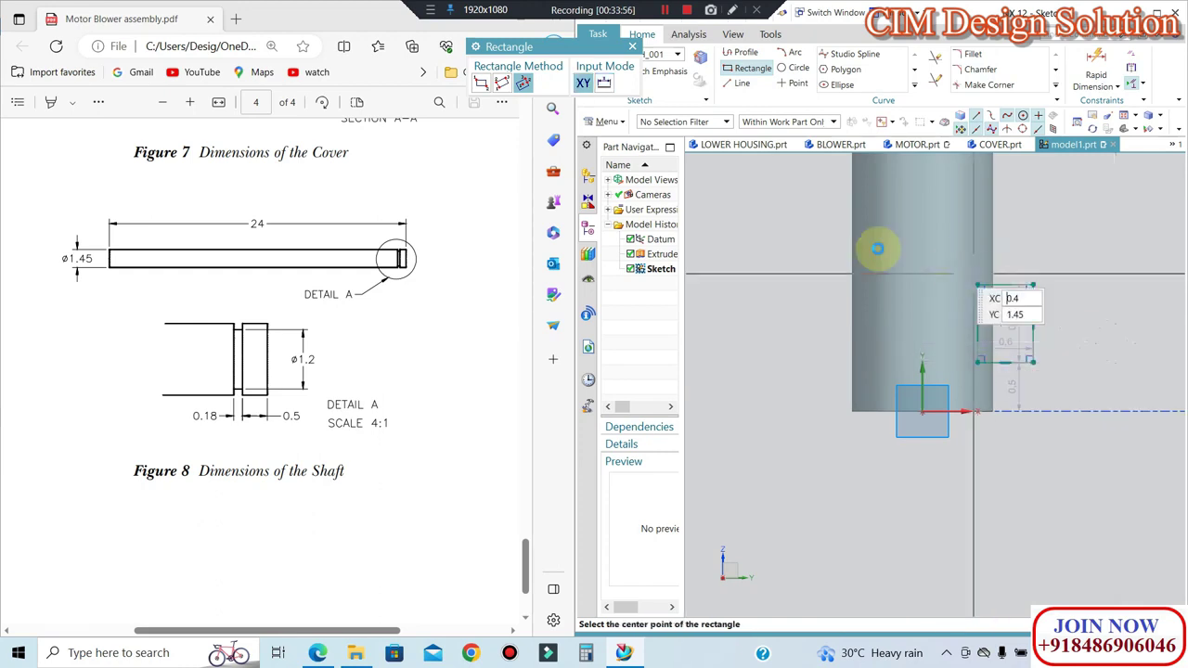
key("Escape")
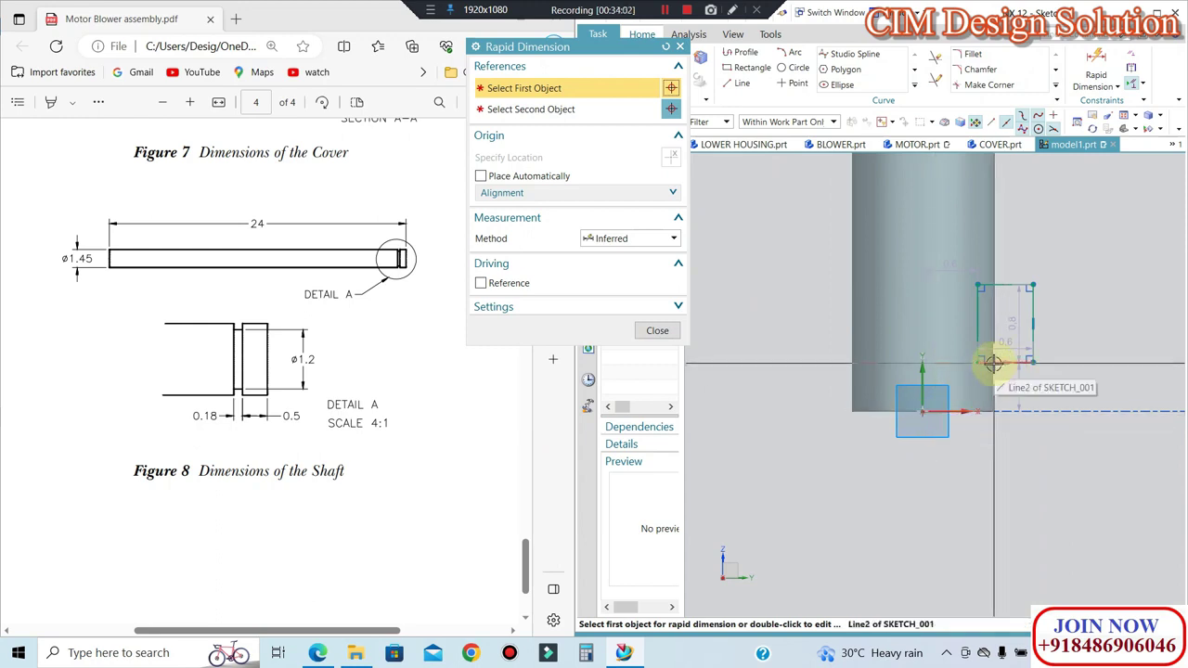
Step: Dimension the rectangle 0.5 from the shaft end
left_click(924, 413)
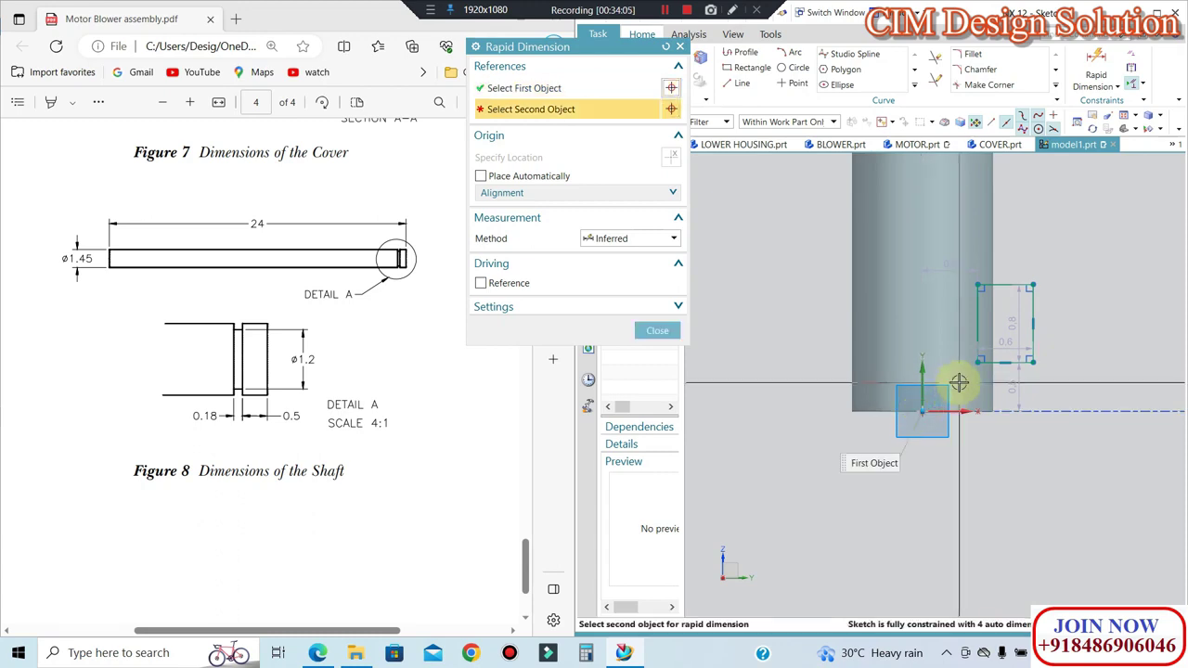
mouse_move(965, 381)
middle_mouse_down()
mouse_move(969, 528)
mouse_move(814, 456)
middle_mouse_up()
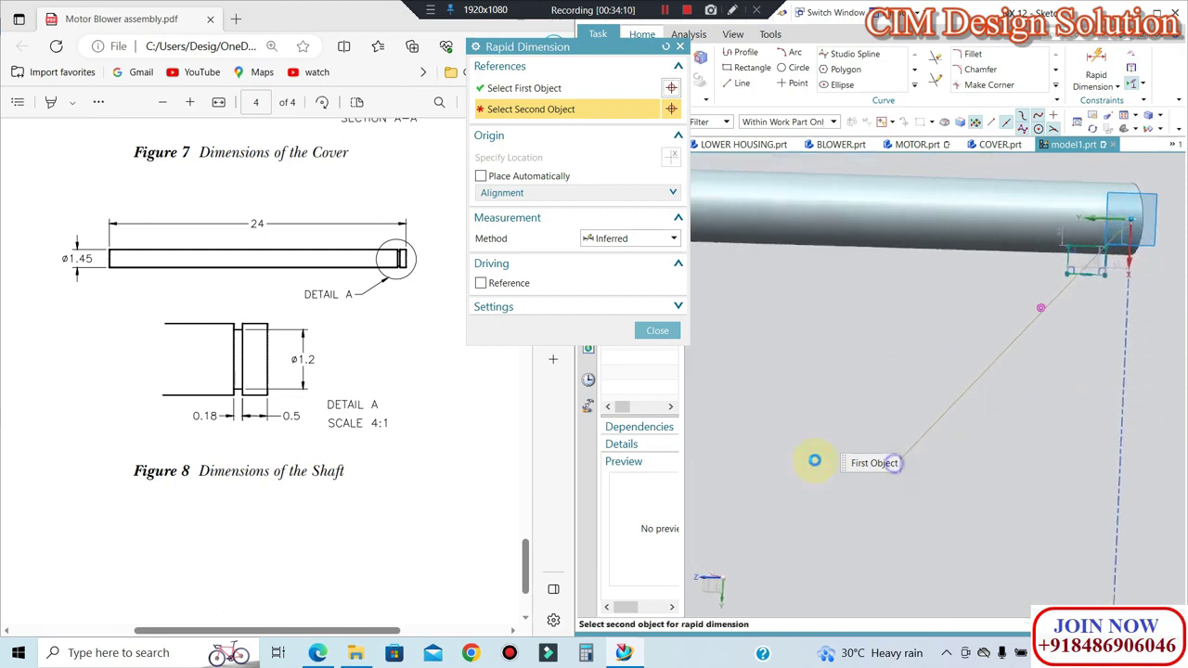
scroll(990, 362, "up", 2)
scroll(1026, 324, "up", 2)
scroll(1002, 324, "up", 2)
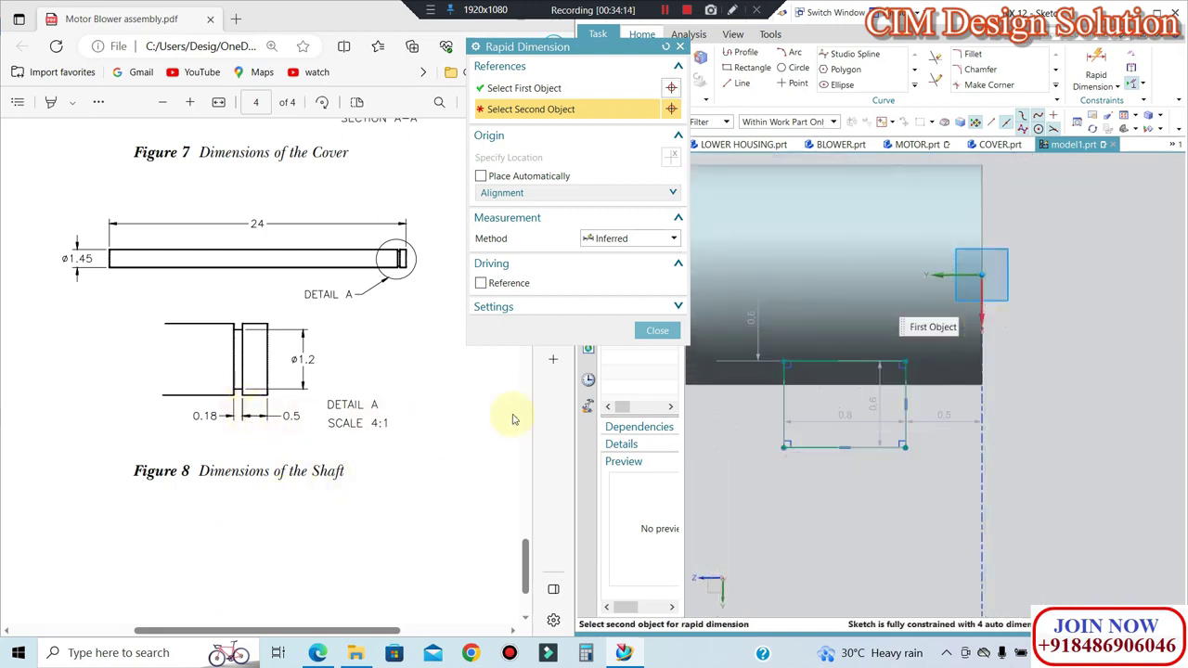
left_click(896, 361)
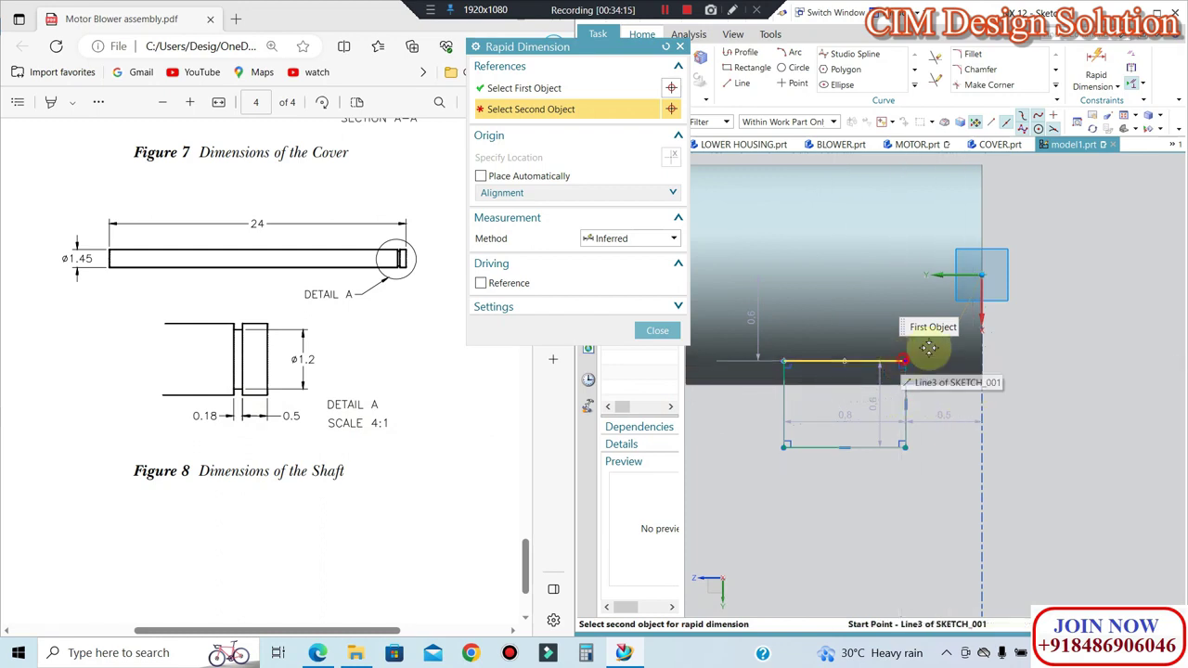
left_click(986, 313)
left_click(988, 520)
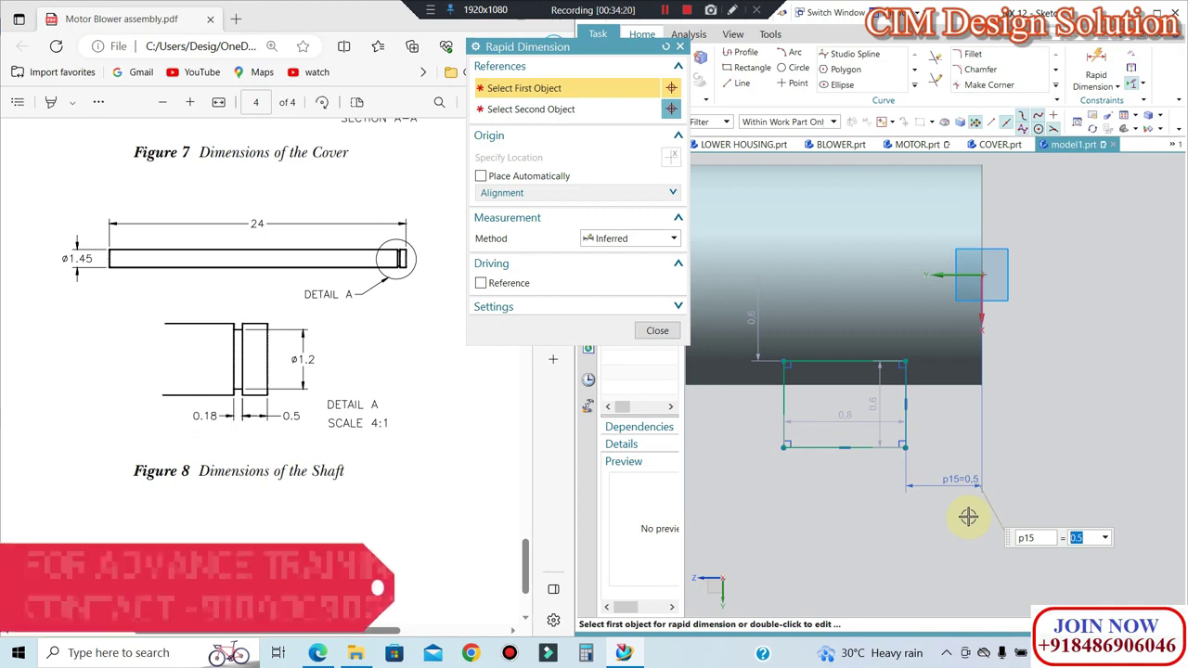
Step: Dimension the groove rectangle's width to 0.18
left_click(952, 494)
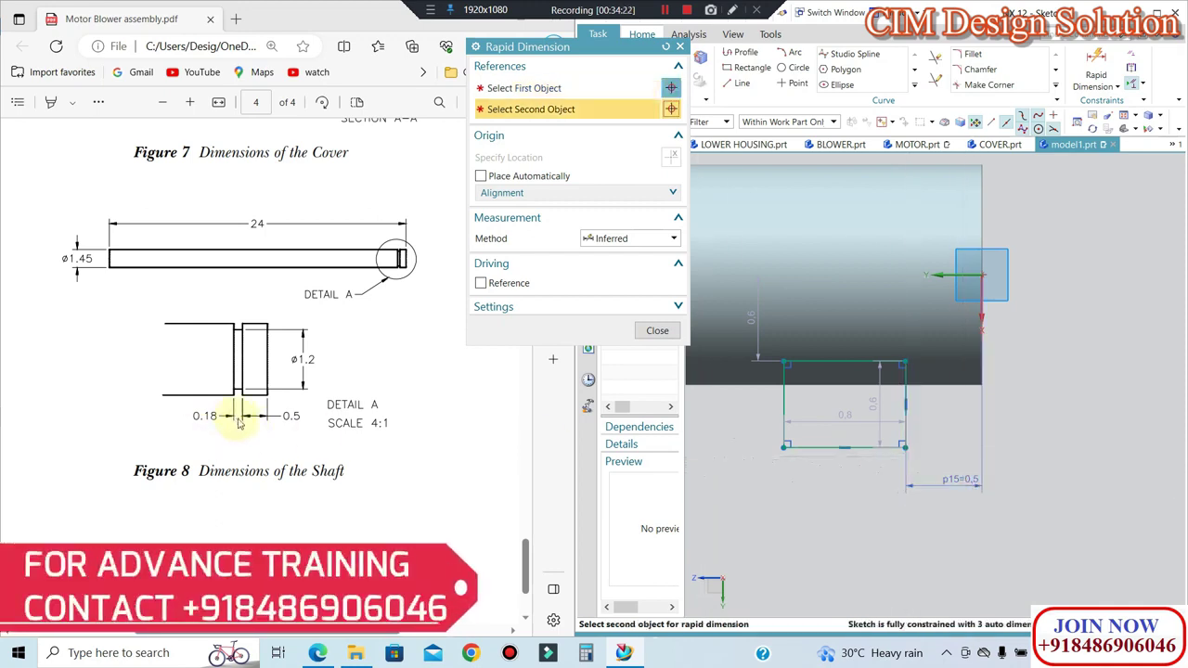
left_click(891, 417)
left_click(849, 418)
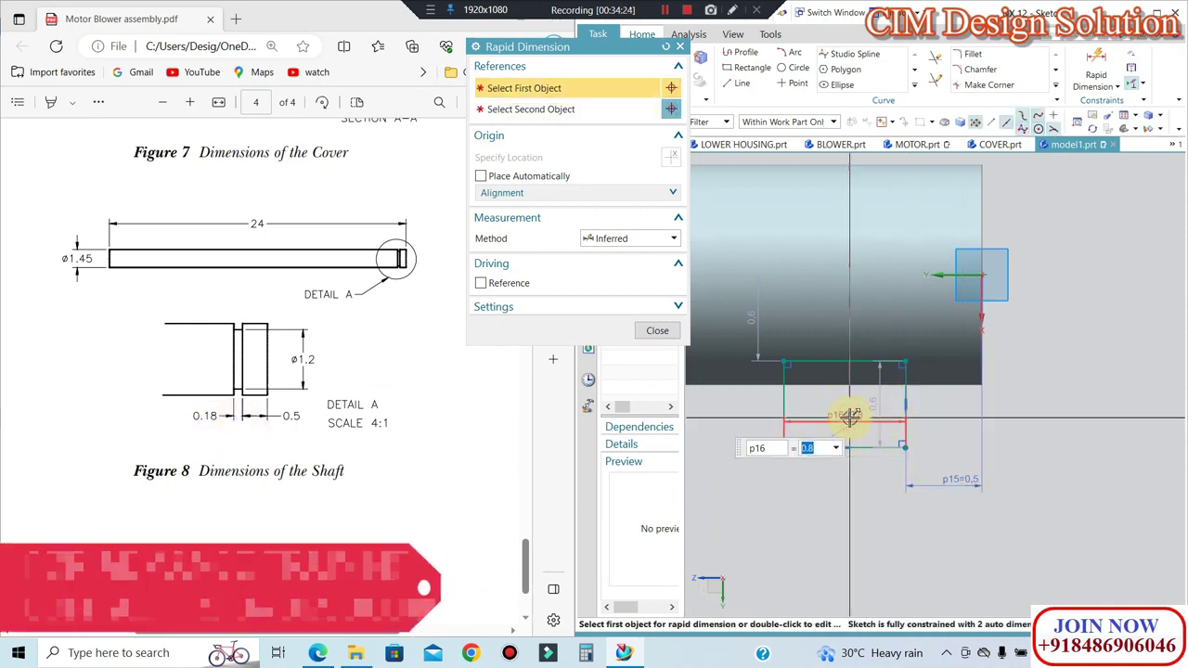
type("0.1")
key("Return")
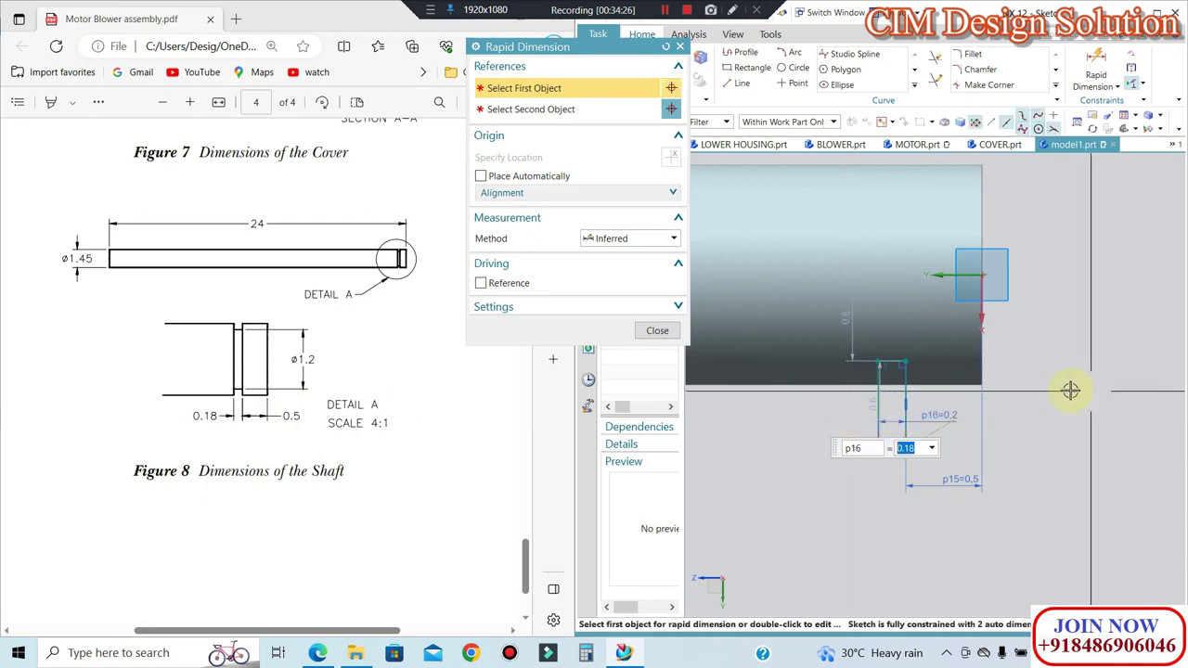
key("Escape")
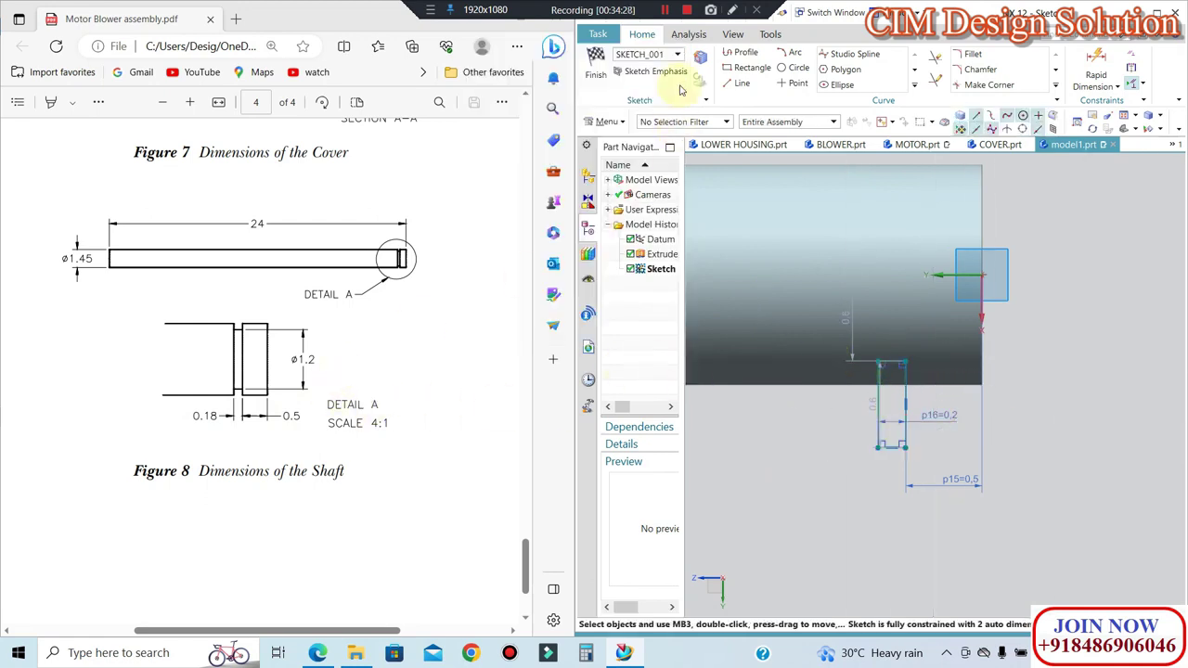
Step: Dimension the rectangle's top edge 0.6 from the datum origin
left_click(1097, 58)
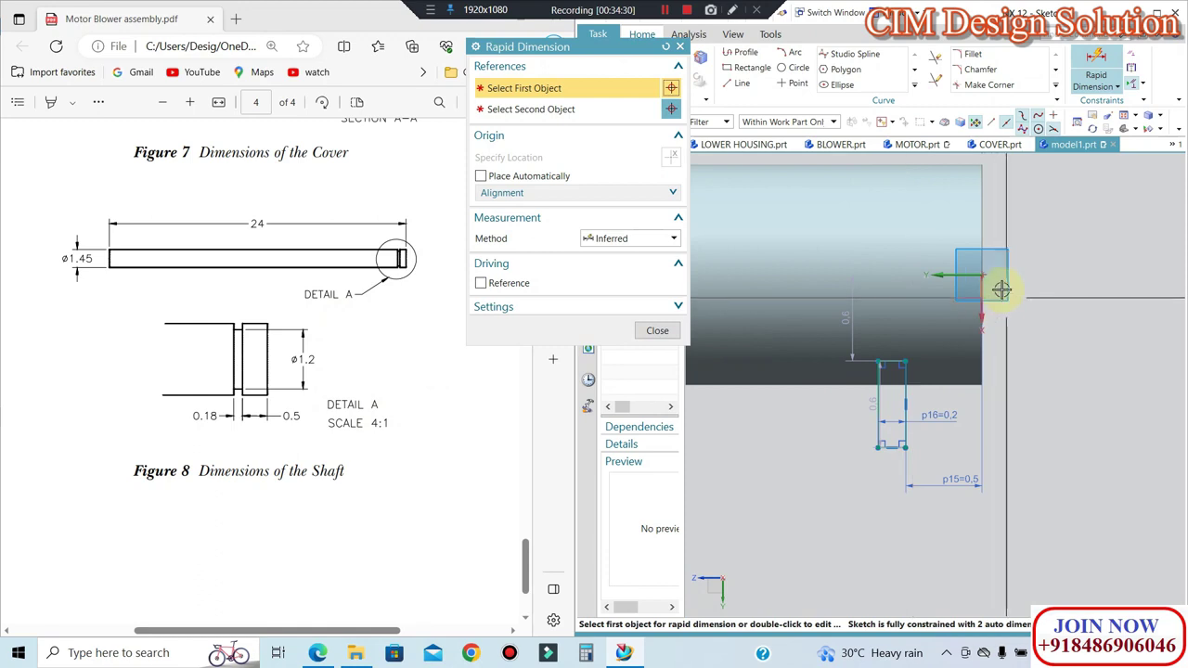
left_click(908, 361)
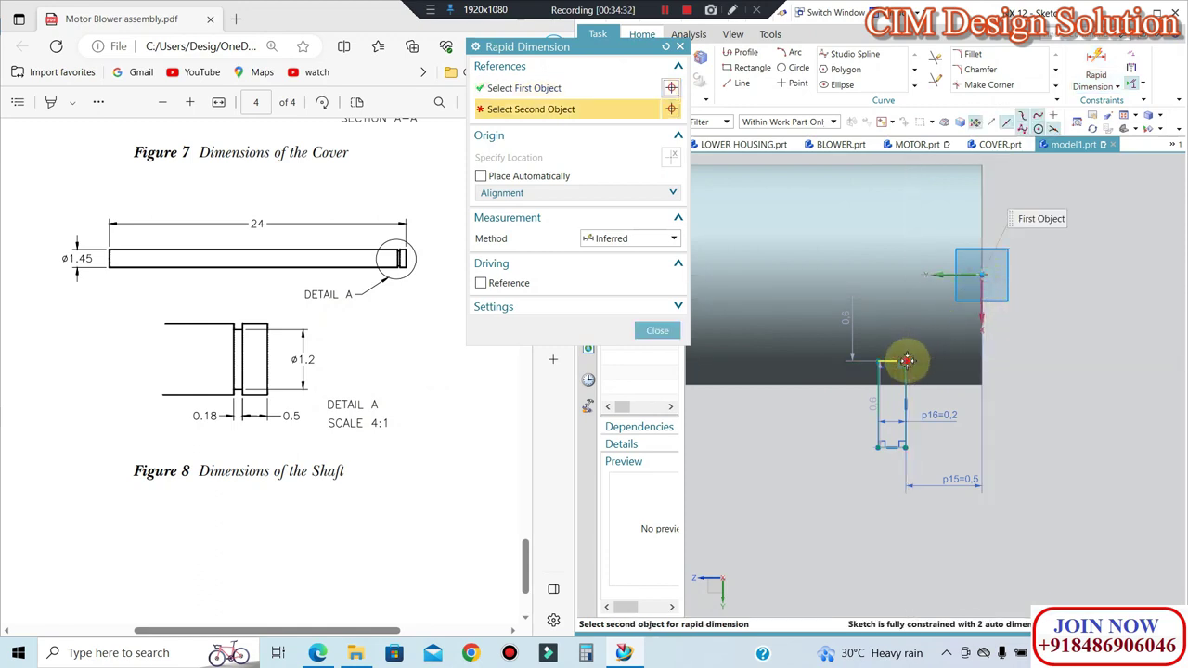
left_click(1074, 323)
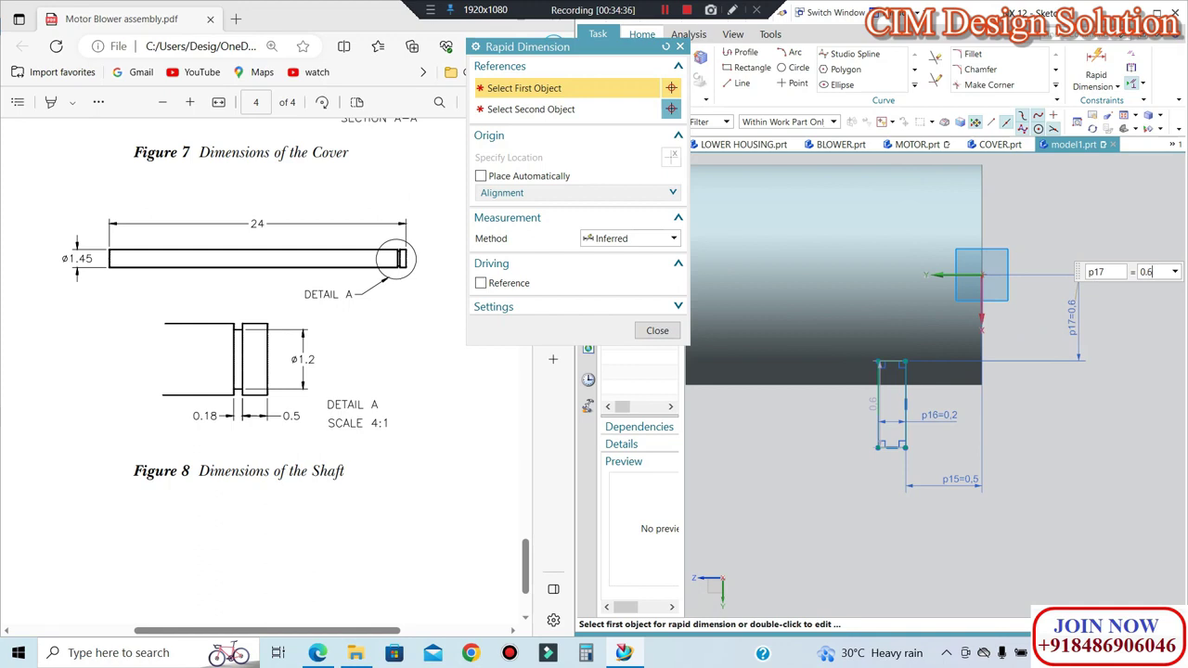
key("Return")
left_click(657, 331)
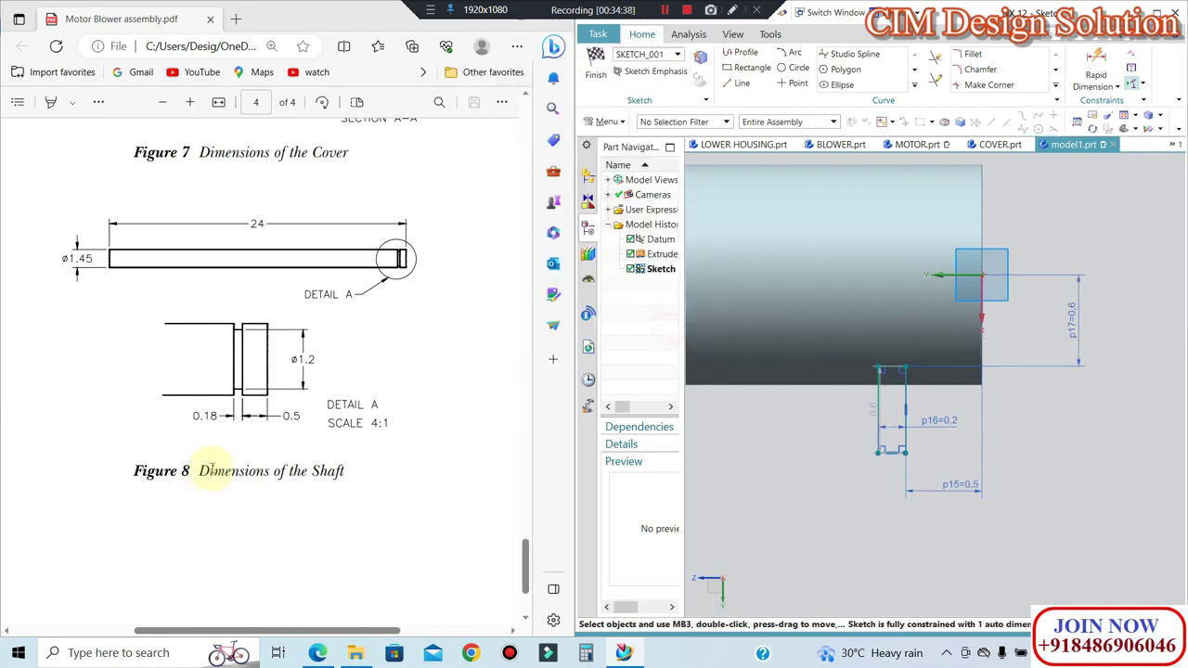
scroll(886, 231, "down", 1)
middle_click_drag(838, 209, 891, 262)
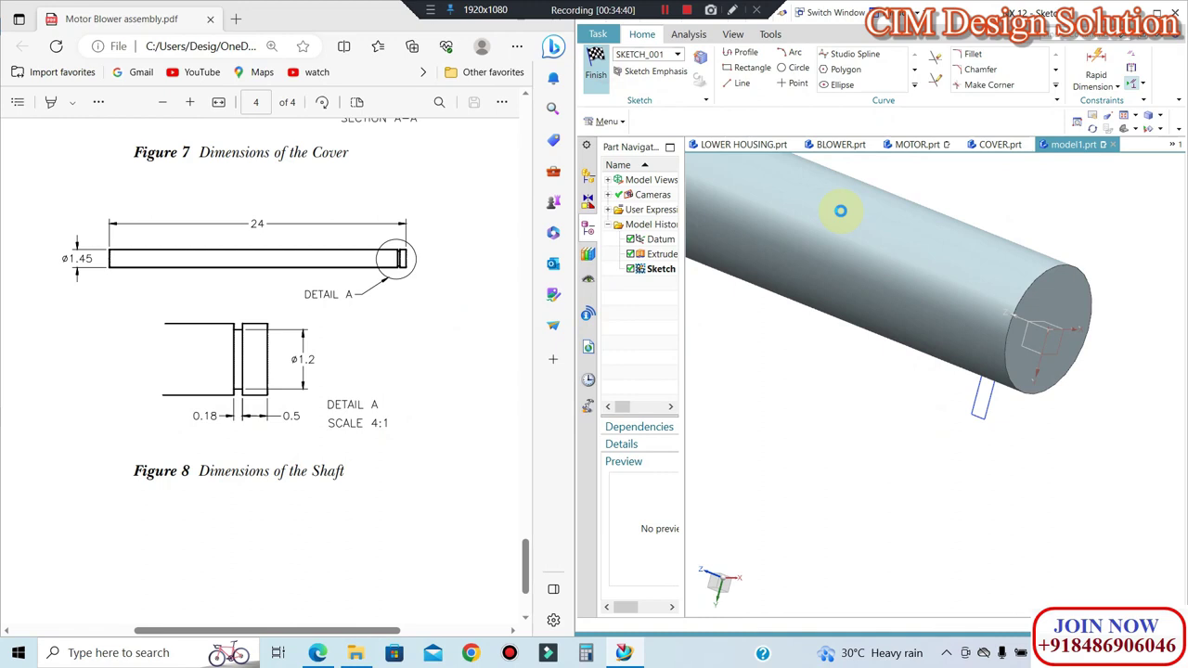
Step: Revolve the sketched groove profile as a Subtract cut about the shaft's axis
key("ctrl+q")
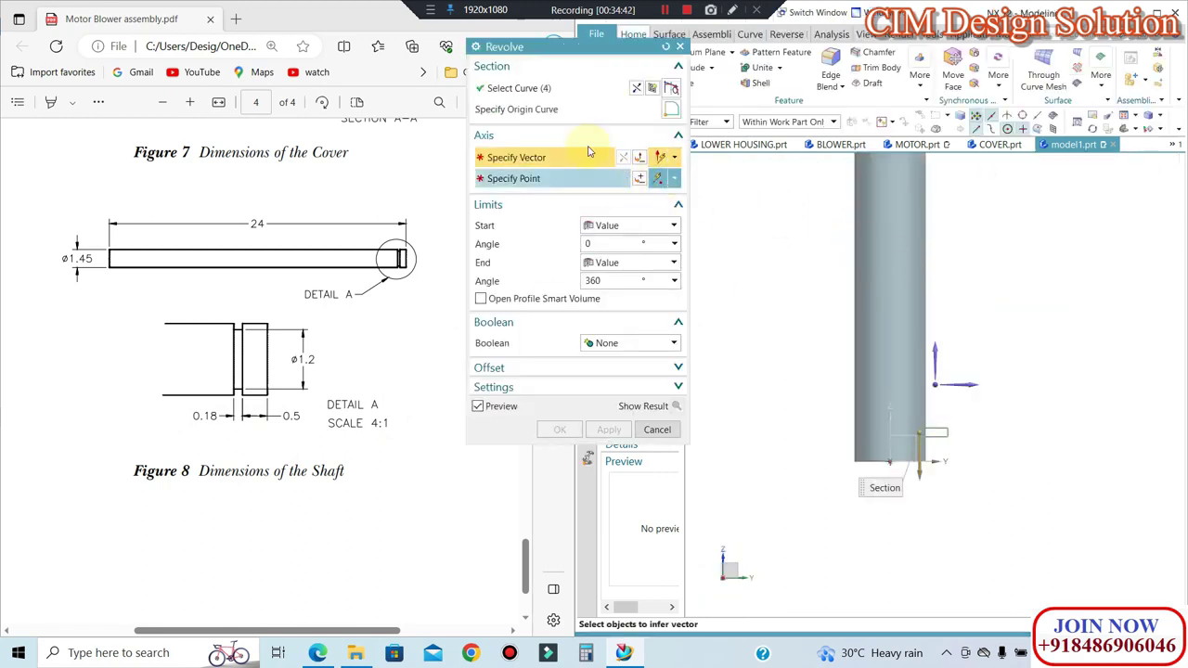
left_click(616, 388)
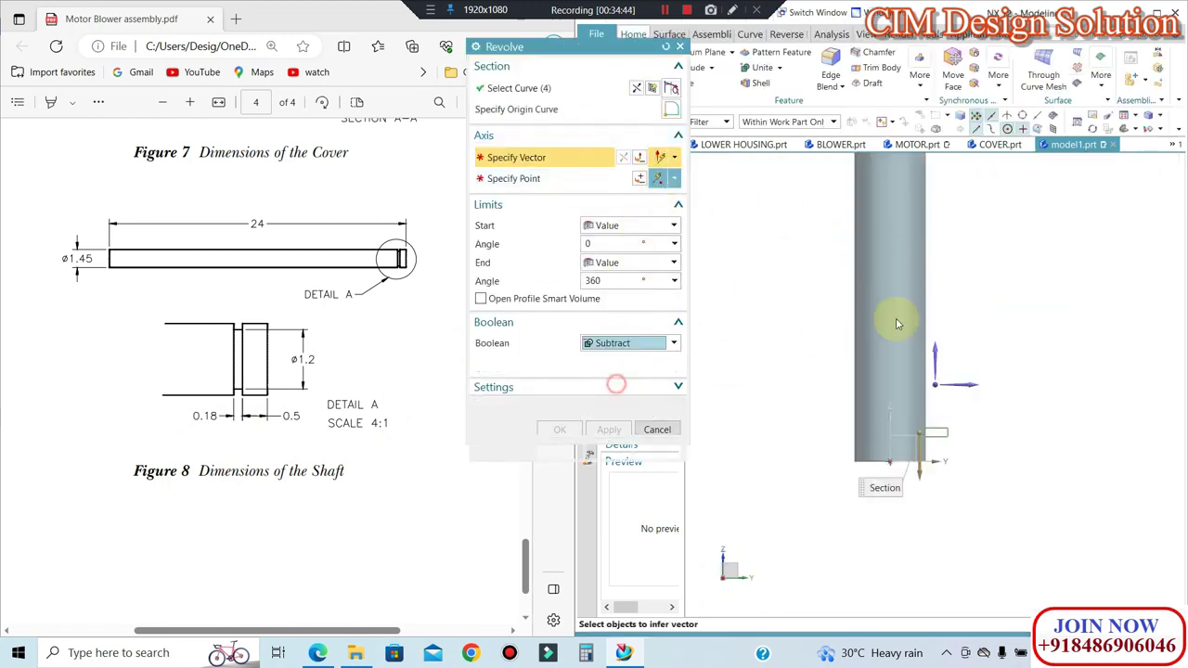
left_click(895, 320)
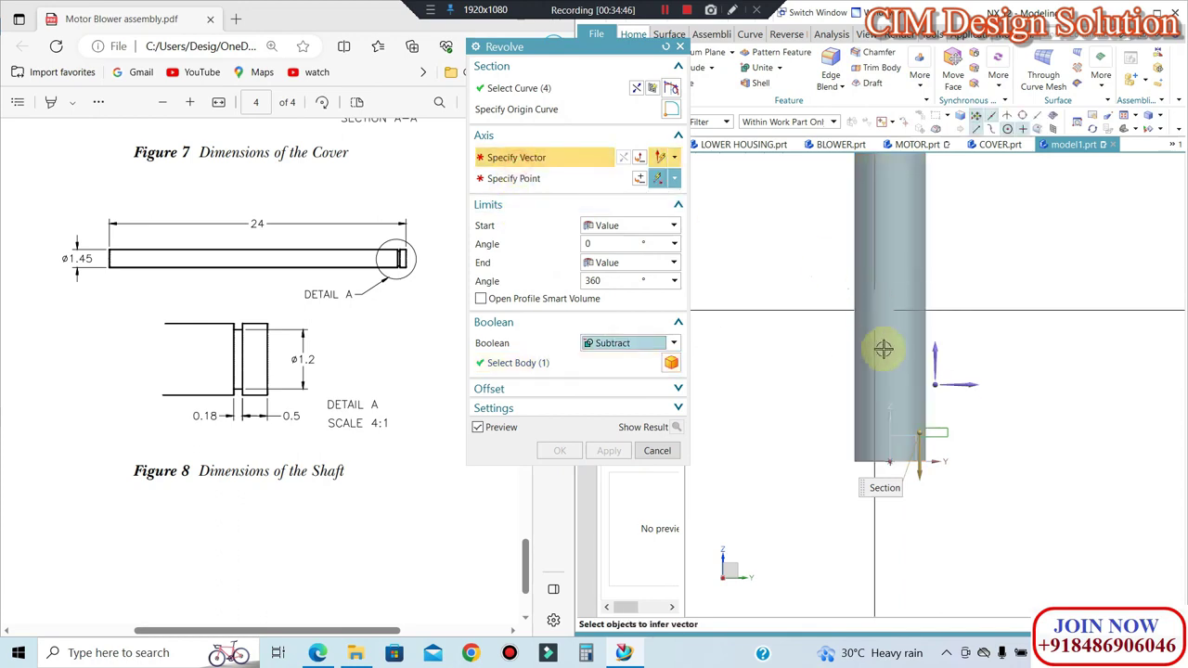
left_click(926, 358)
left_click(640, 177)
left_click(968, 334)
middle_click(968, 334)
Step: Inspect the grooved shaft from several angles, then begin saving the part as SHAFT
mouse_move(971, 355)
middle_mouse_down()
mouse_move(934, 278)
mouse_move(928, 417)
mouse_move(950, 401)
middle_mouse_up()
scroll(1000, 340, "up", 3)
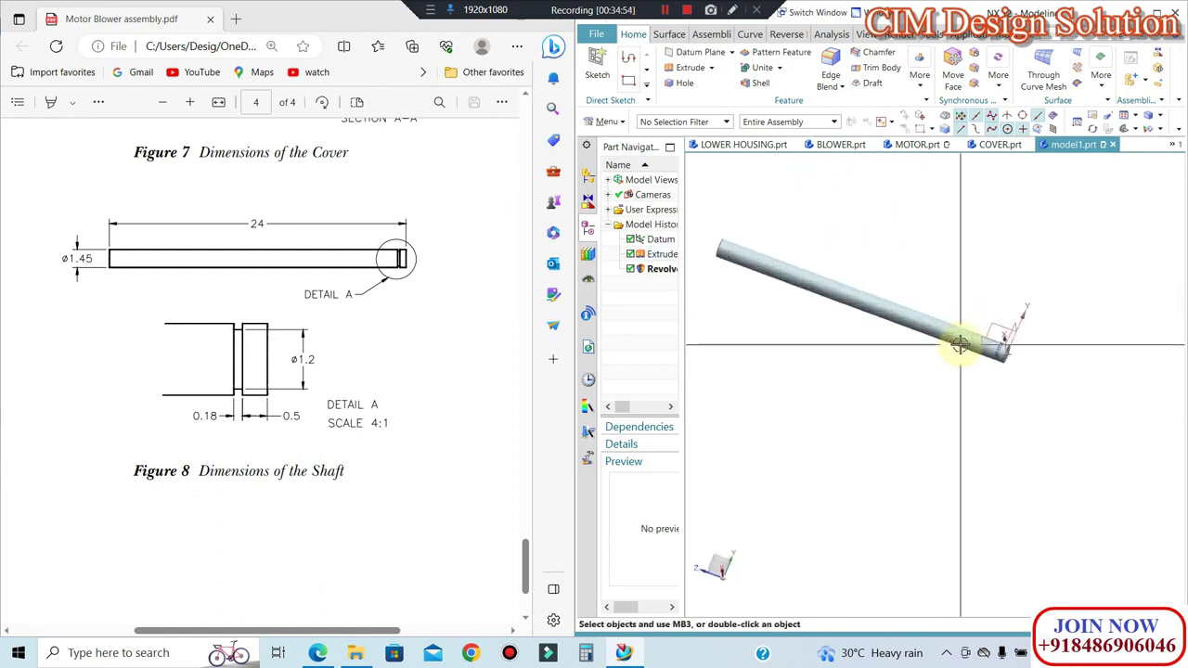
scroll(975, 340, "up", 3)
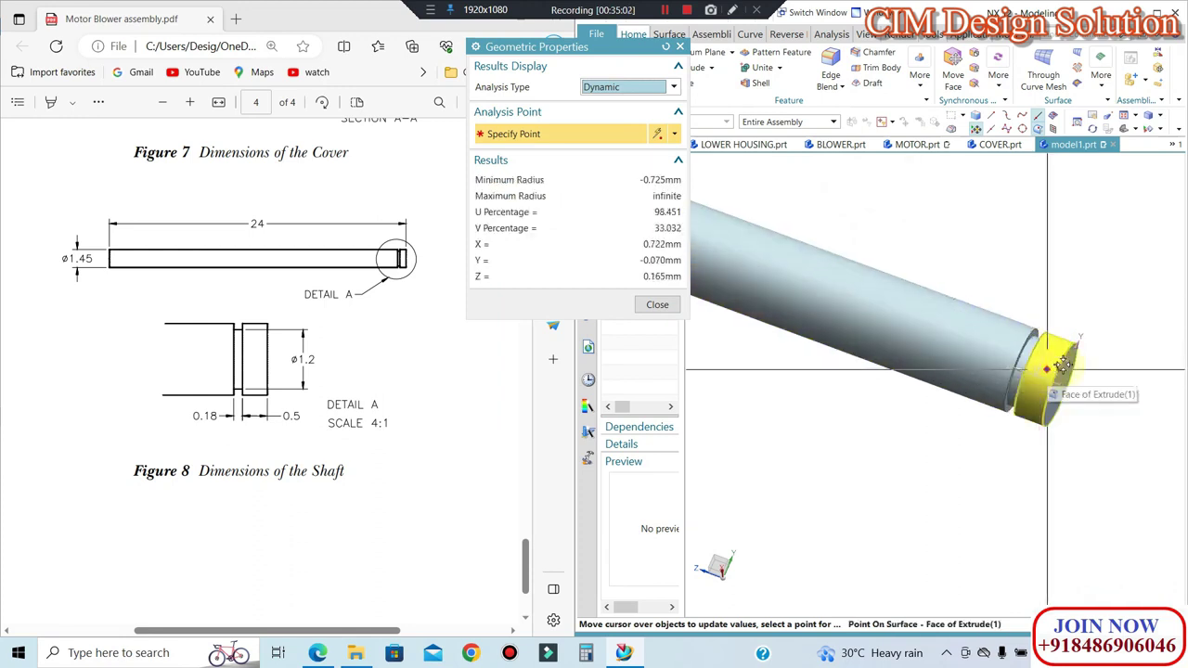
key("Escape")
scroll(1060, 371, "down", 3)
middle_click_drag(867, 340, 797, 303)
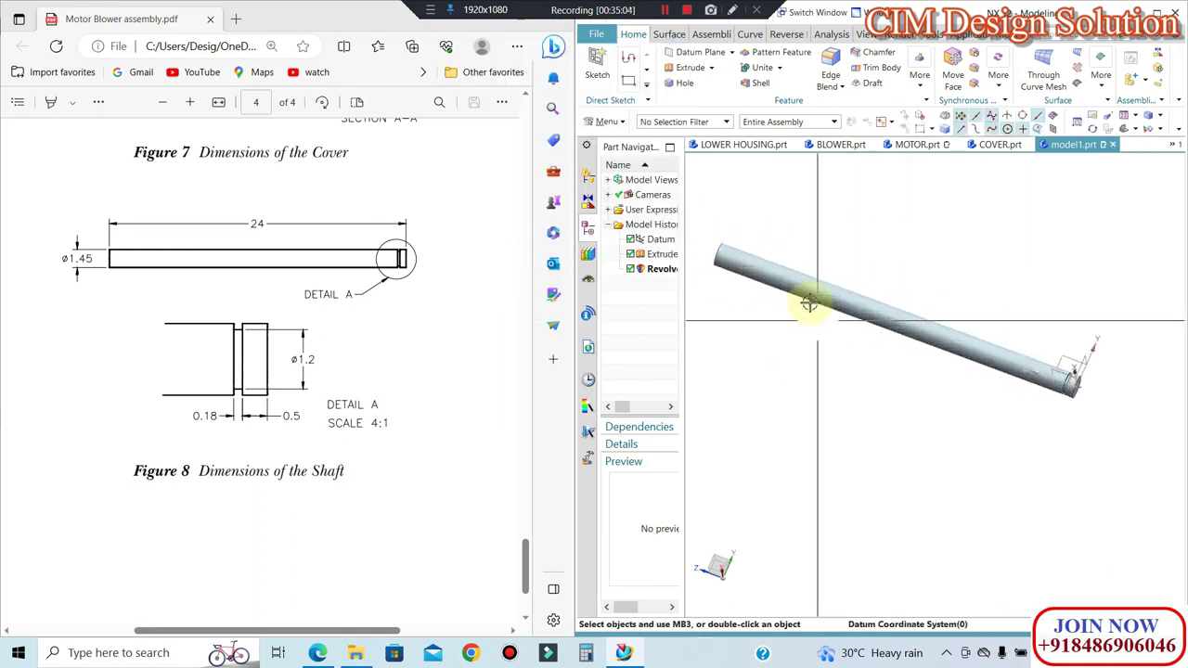
key("ctrl+s")
type("SHAFT")
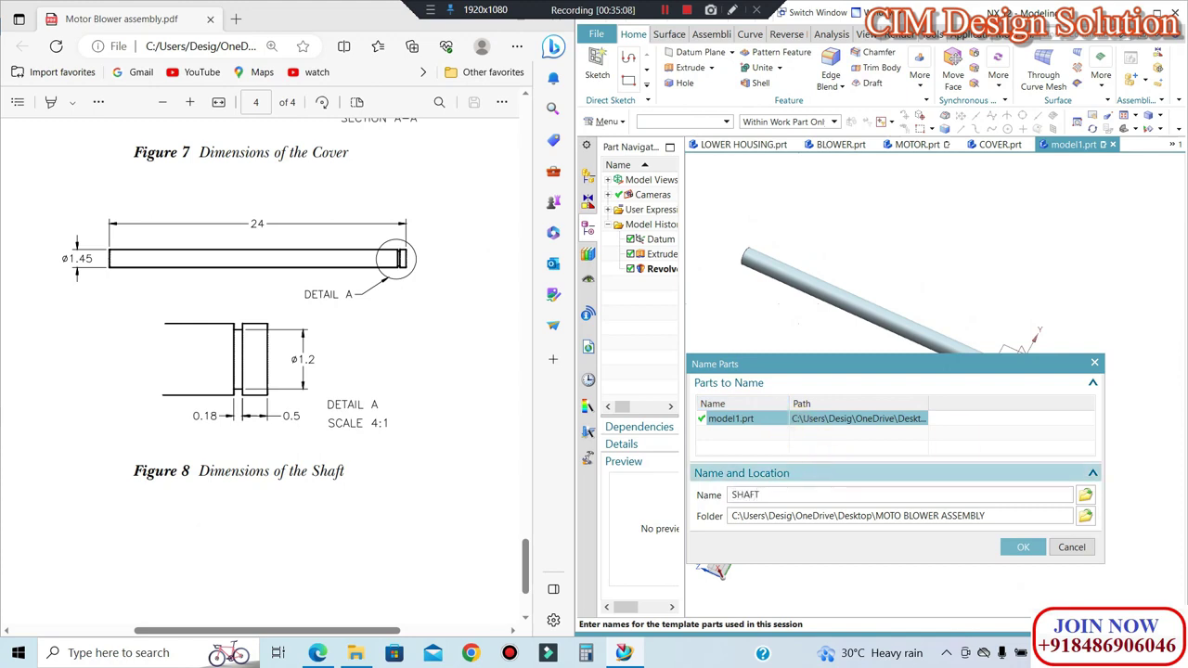
Step: Confirm the Name Parts dialog to save the part as SHAFT.prt, then orbit the shaft
left_click(1023, 548)
mouse_move(1034, 528)
middle_mouse_down()
mouse_move(915, 380)
mouse_move(851, 350)
middle_mouse_up()
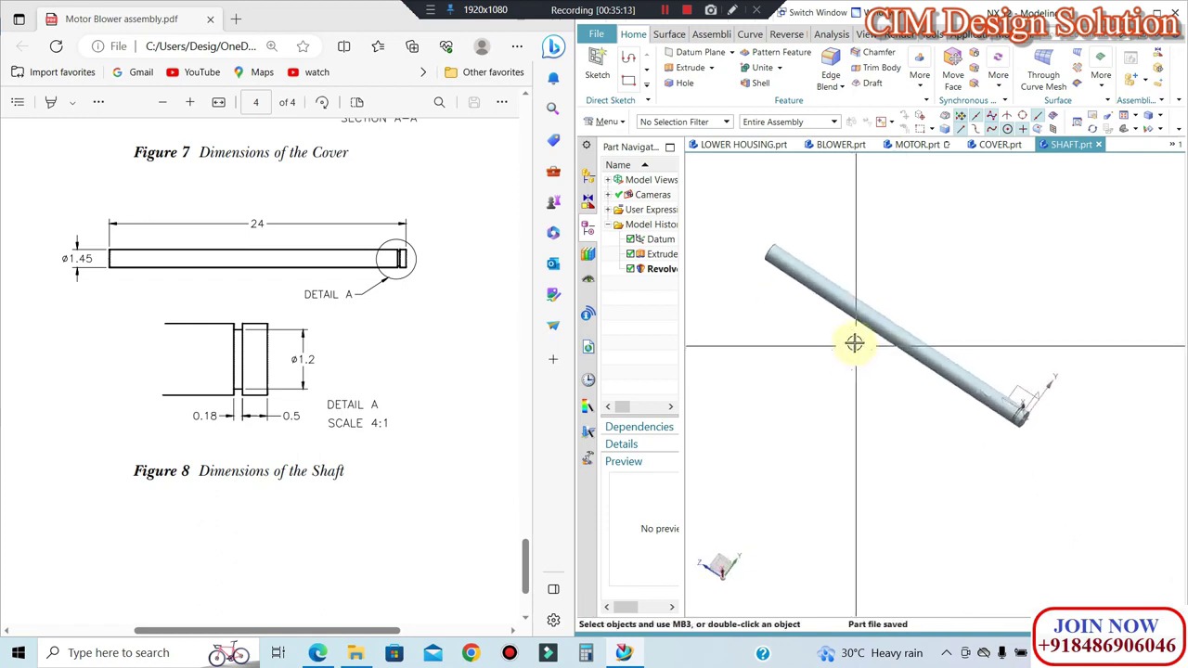
scroll(807, 297, "up", 1)
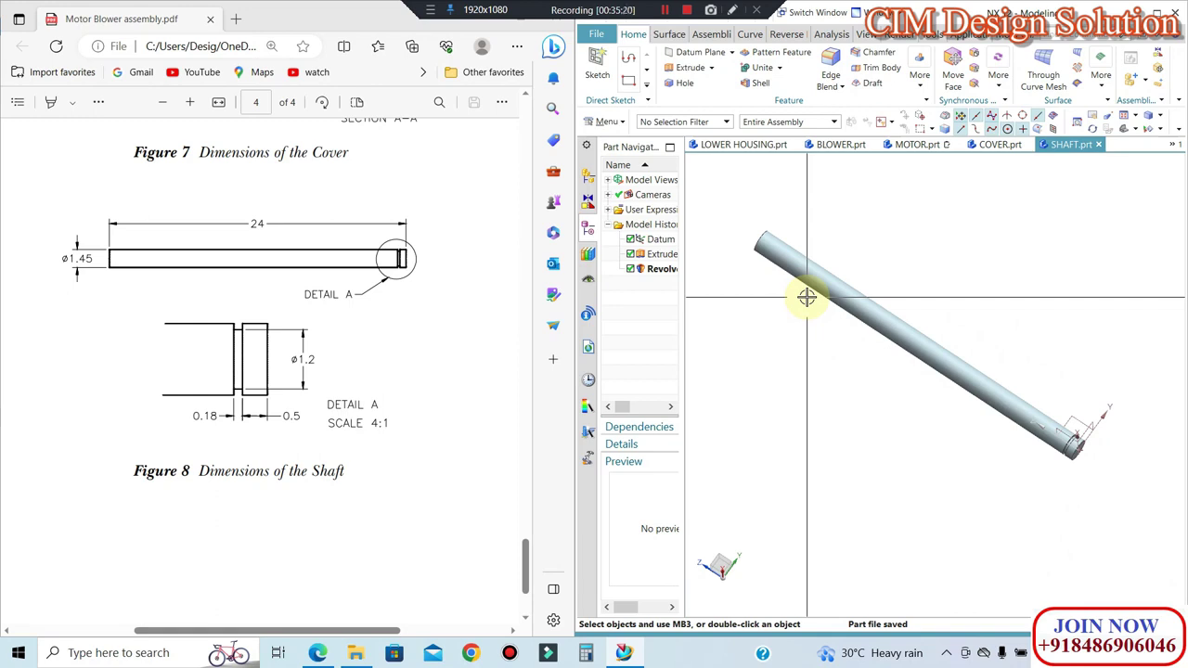
scroll(278, 297, "down", 2)
scroll(275, 381, "up", 3)
scroll(275, 381, "up", 5)
scroll(284, 371, "up", 5)
scroll(291, 403, "up", 5)
scroll(310, 451, "up", 5)
scroll(329, 488, "up", 5)
scroll(319, 477, "up", 5)
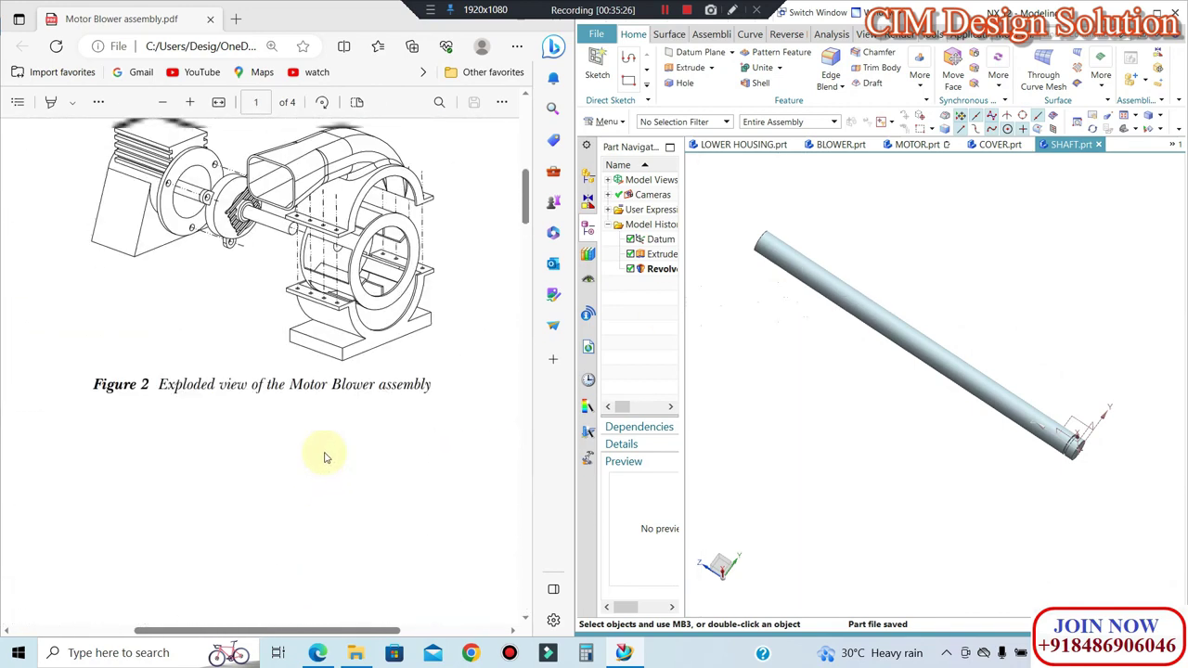
scroll(324, 456, "up", 3)
scroll(307, 351, "down", 5)
scroll(300, 315, "down", 5)
scroll(310, 347, "down", 5)
scroll(309, 352, "down", 5)
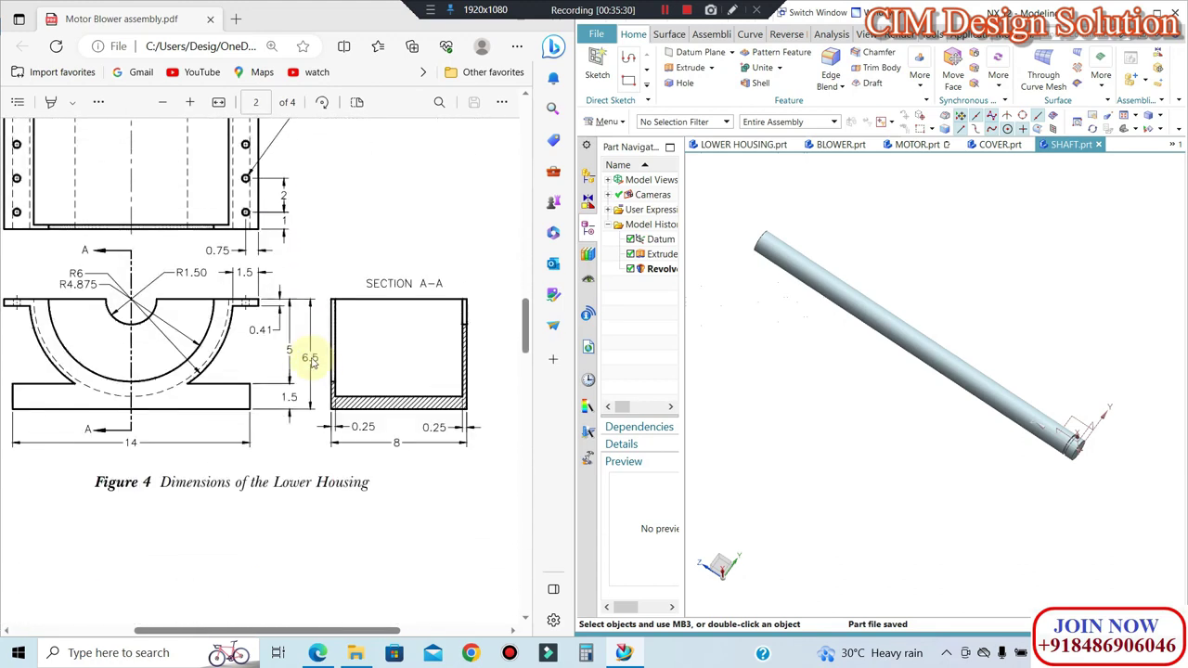
scroll(311, 345, "up", 1)
scroll(312, 366, "down", 3)
scroll(312, 367, "down", 2)
scroll(312, 366, "down", 3)
scroll(313, 366, "down", 5)
scroll(313, 367, "down", 3)
scroll(313, 367, "down", 3)
scroll(313, 367, "down", 3)
scroll(313, 368, "down", 3)
scroll(313, 368, "down", 3)
scroll(313, 367, "up", 2)
scroll(313, 367, "up", 1)
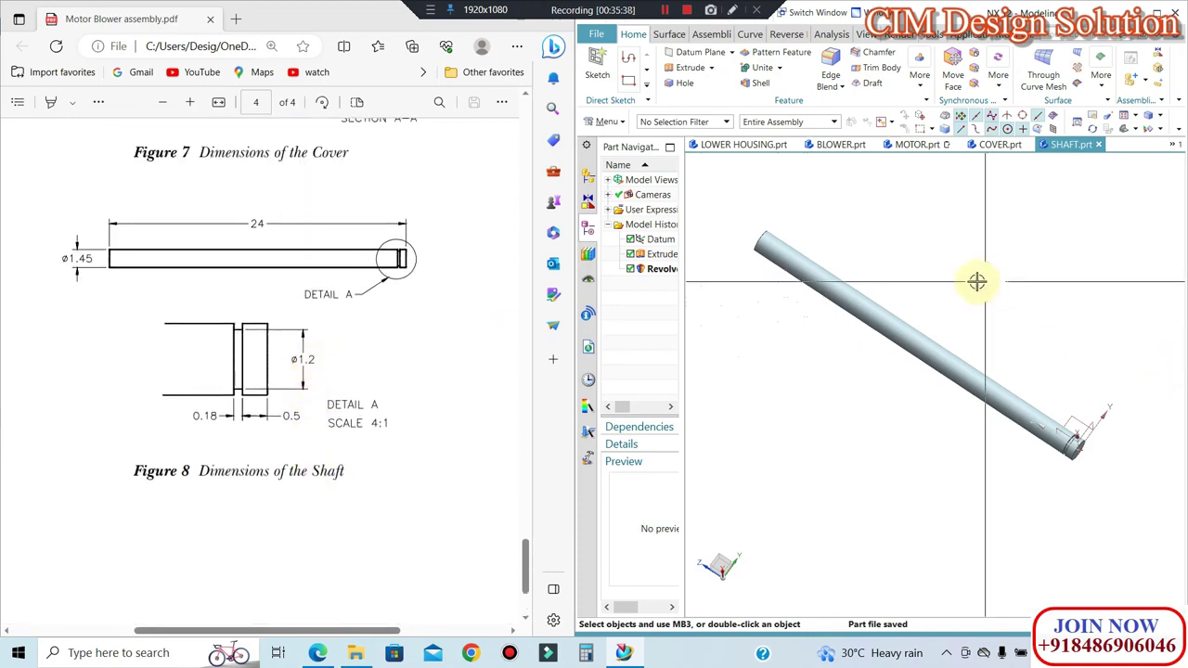